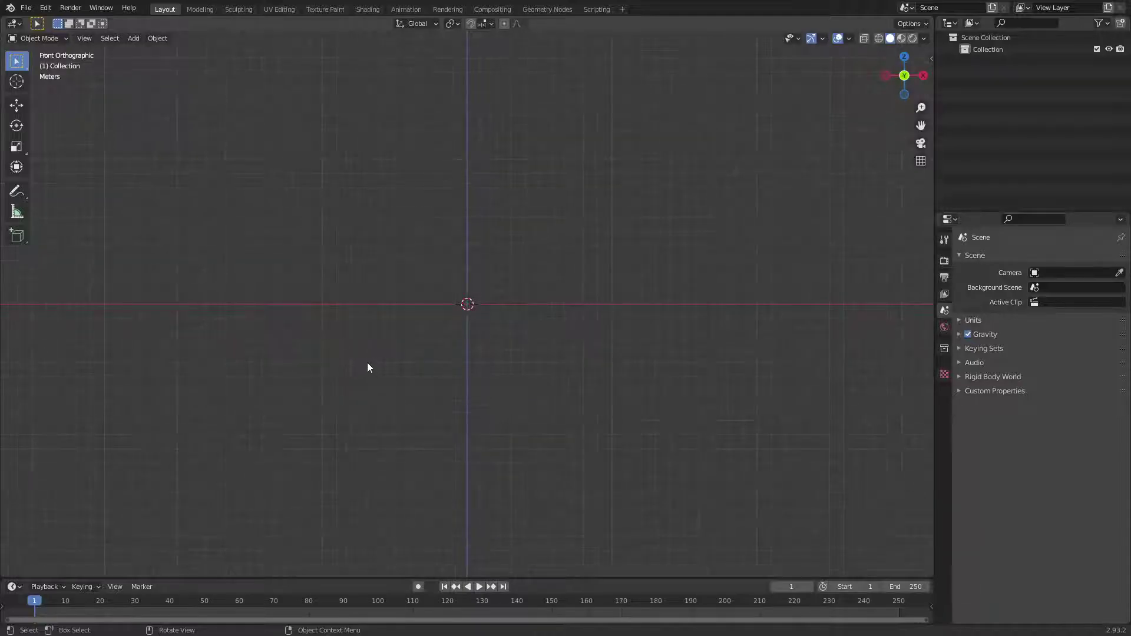
Add a new cube at the origin in the front view.
shift+middle_drag(367, 365, 399, 470)
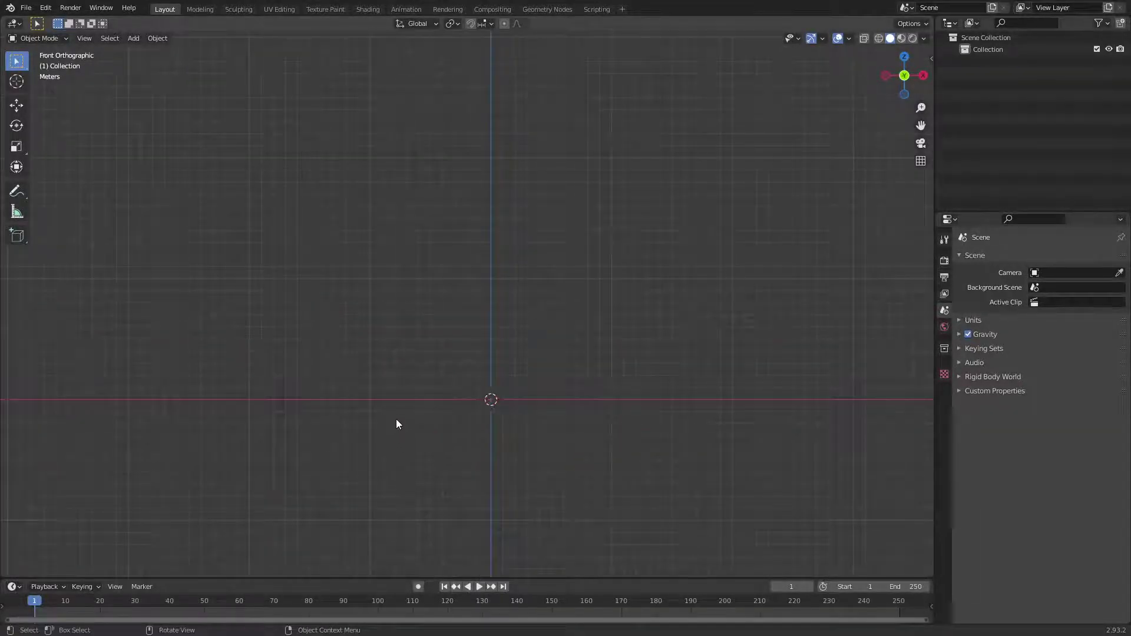
key(shift+a)
mouse_move(365, 326)
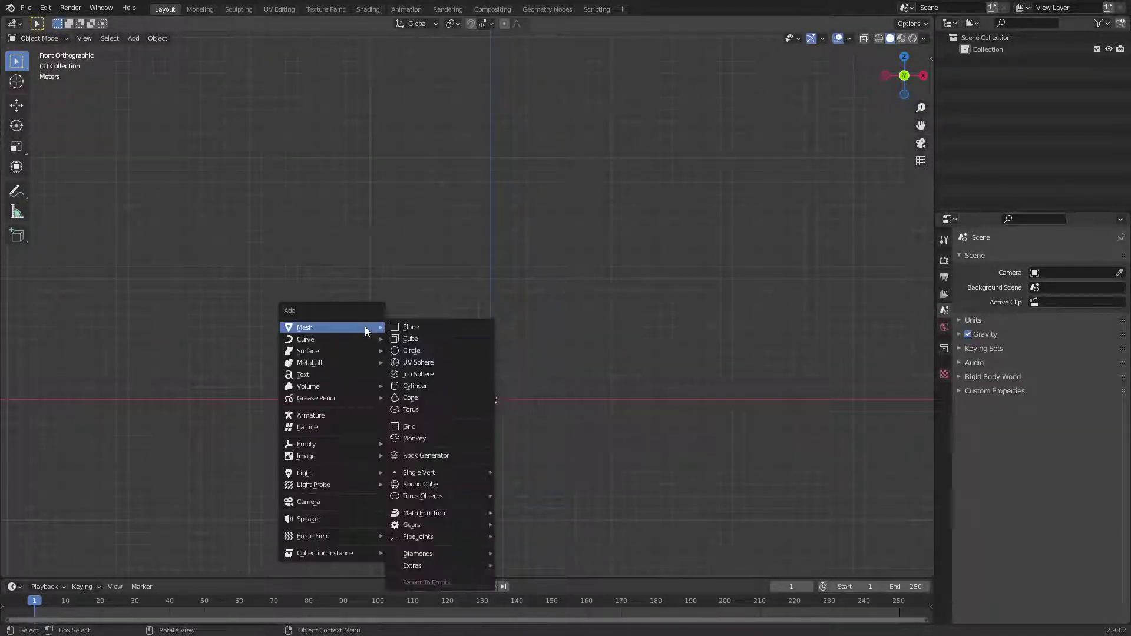
click(406, 339)
scroll(534, 469, up, 5)
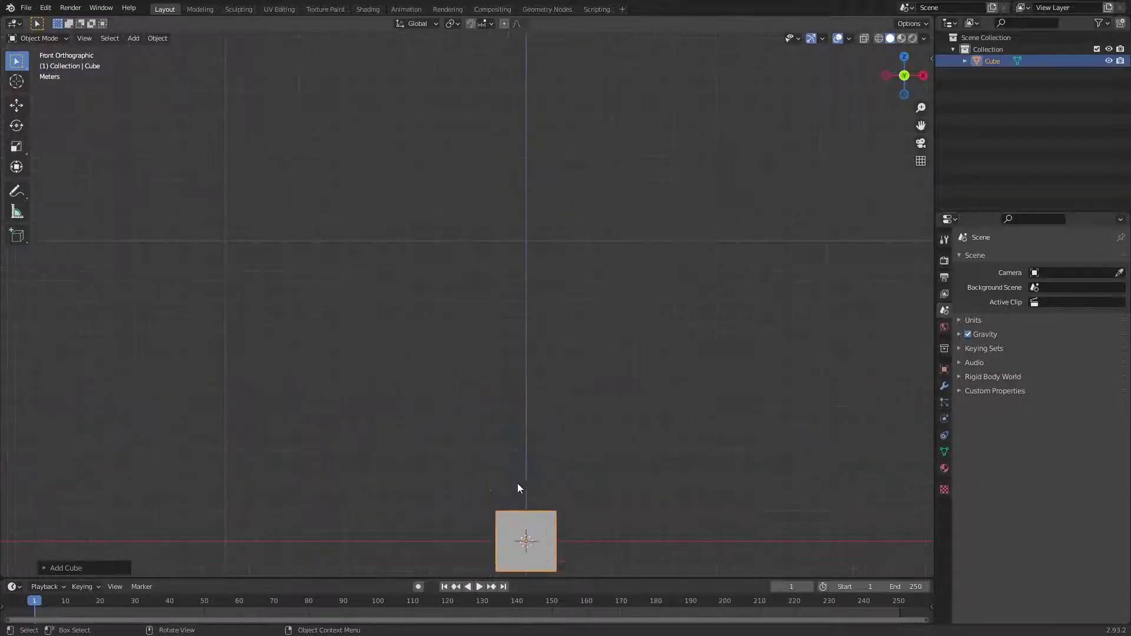
shift+scroll(517, 483, down, 5)
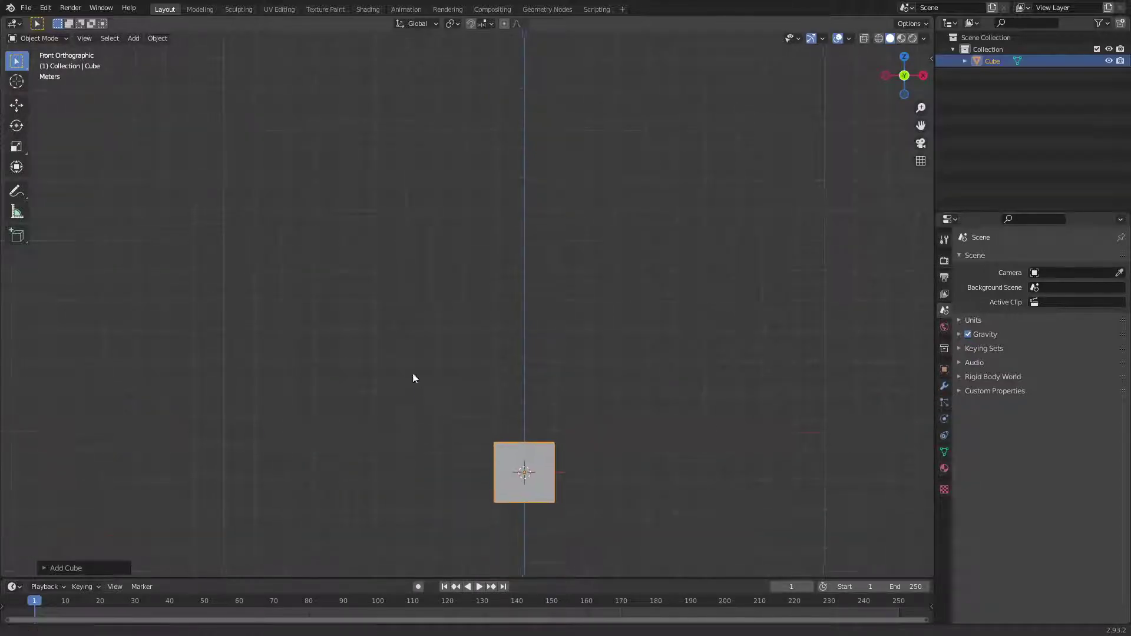
Move the cube to X 2 m, Z 1 m, offset from the origin.
click(73, 568)
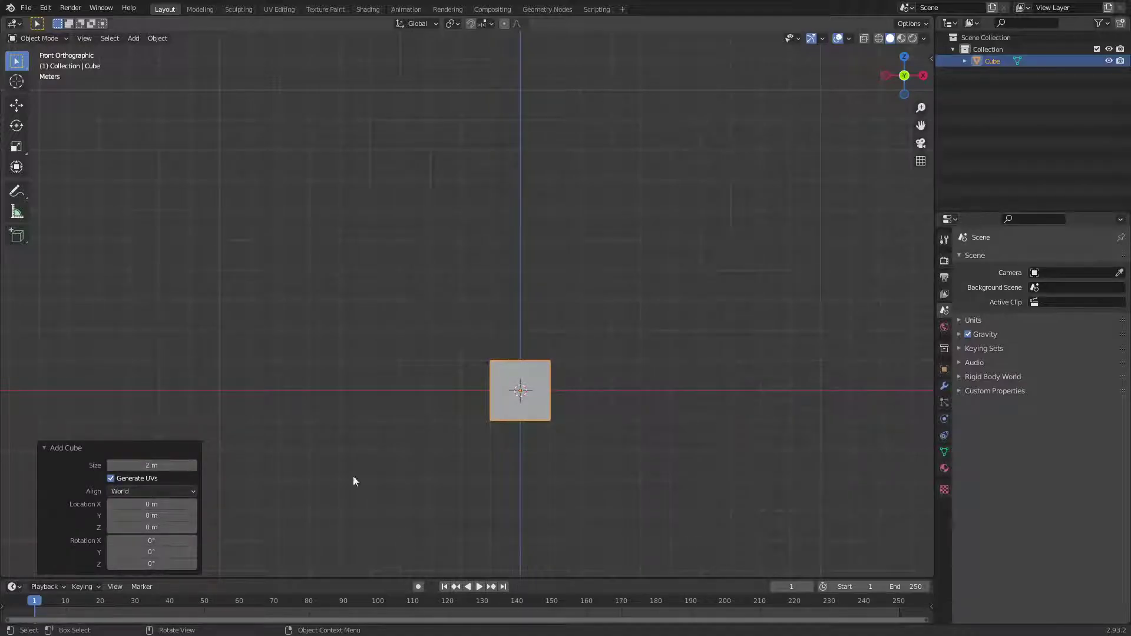
scroll(507, 499, up, 6)
shift+scroll(505, 462, down, 5)
ctrl+scroll(478, 454, down, 3)
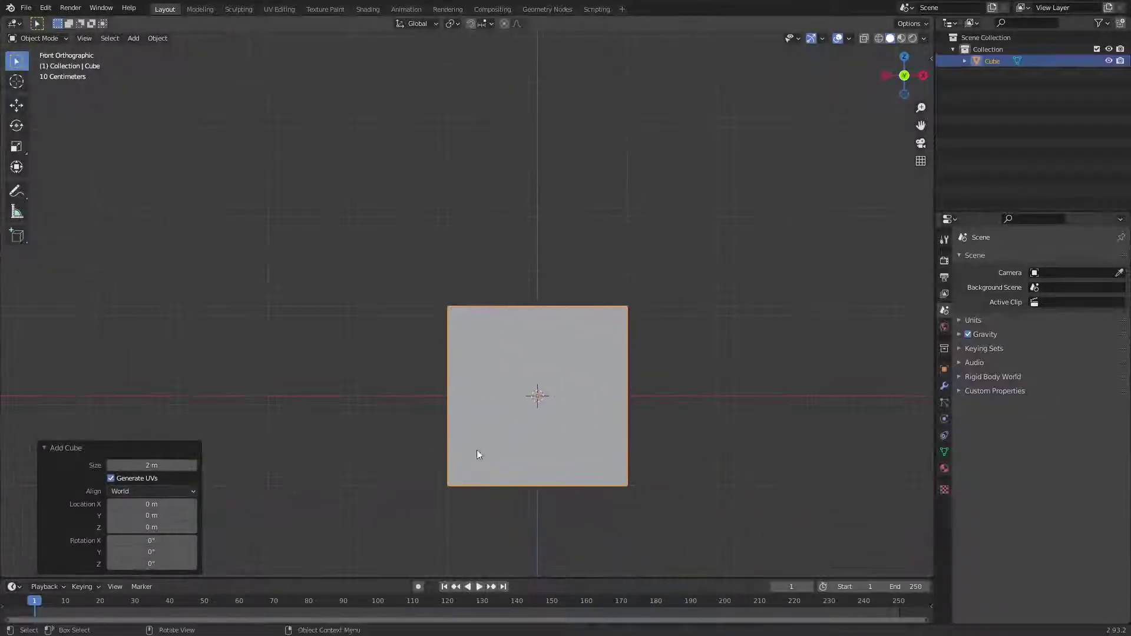
middle_drag(478, 453, 482, 462)
key(KP_1)
scroll(609, 462, down, 2)
shift+middle_drag(609, 462, 528, 477)
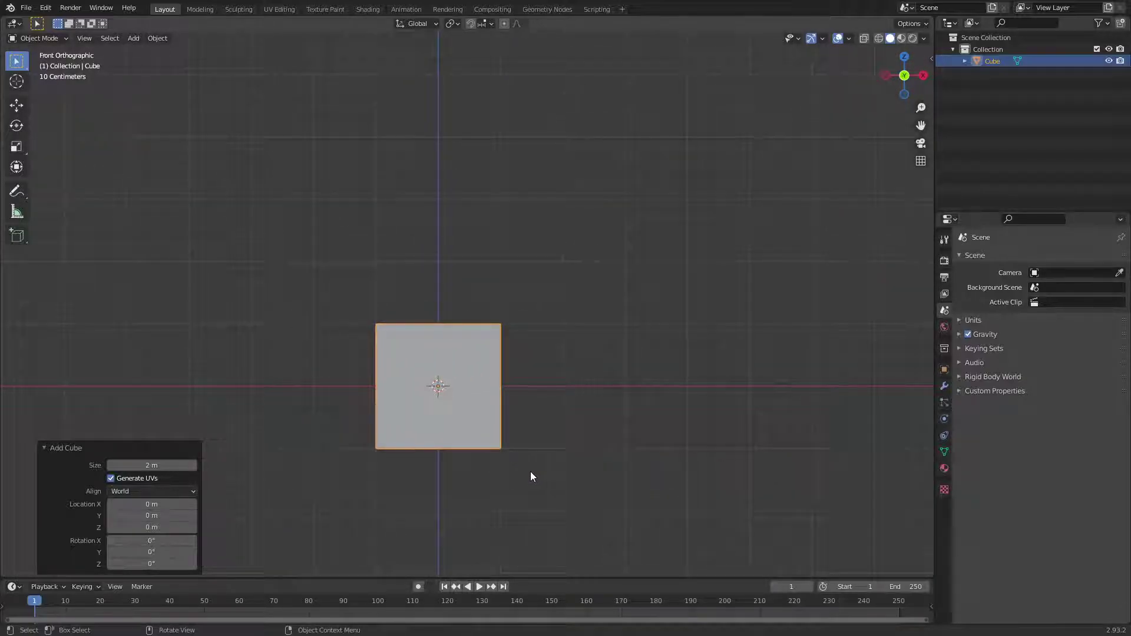
key(g)
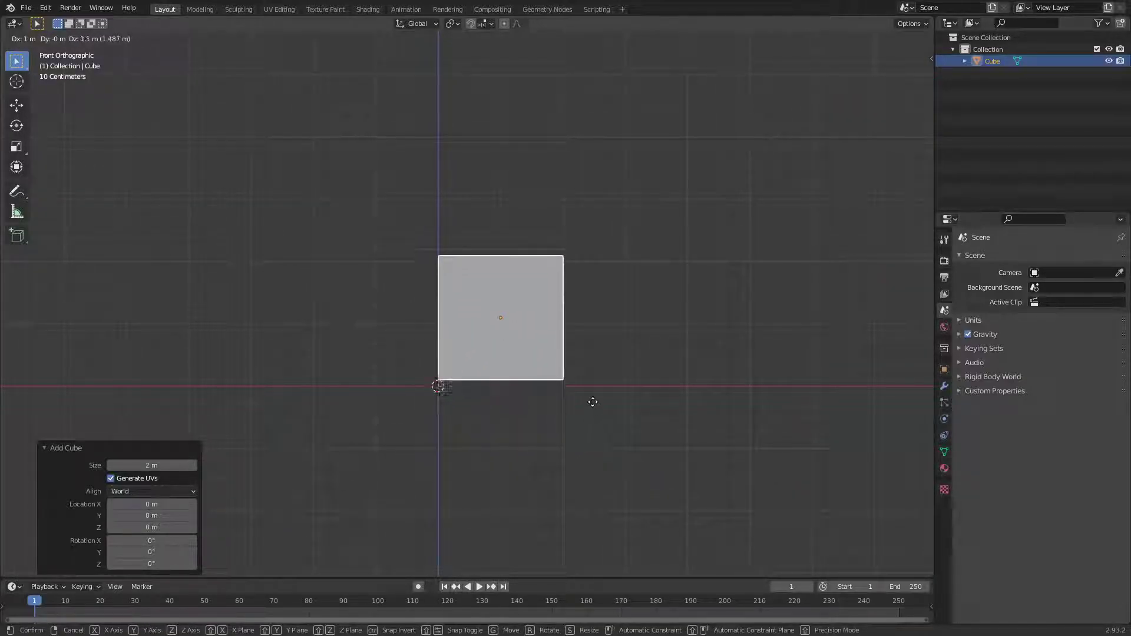
click(653, 406)
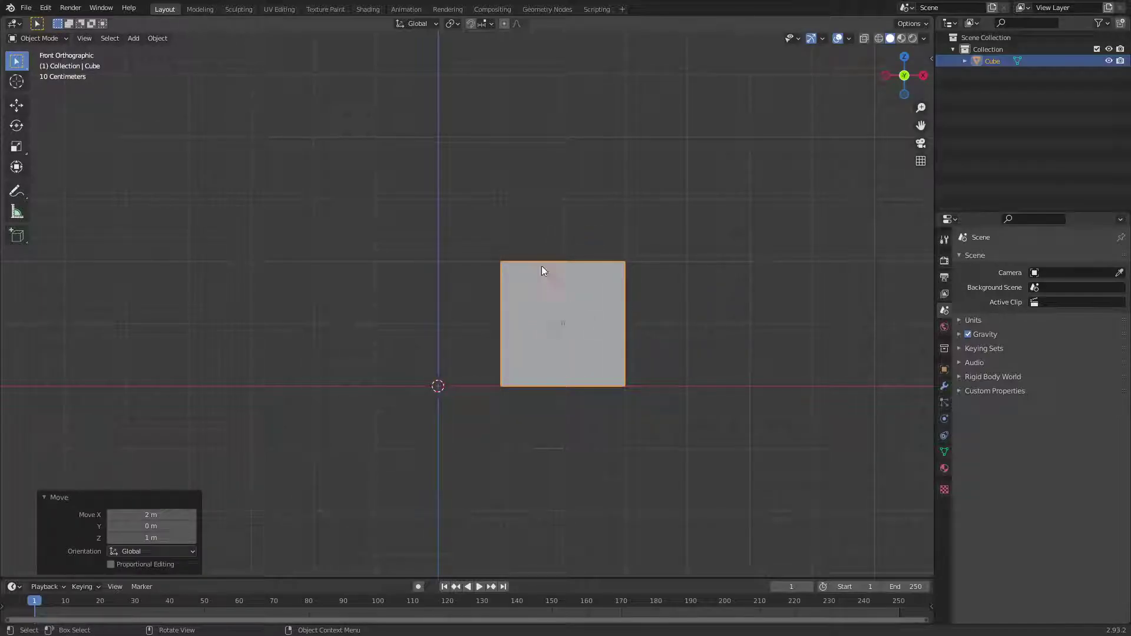
scroll(483, 349, up, 4)
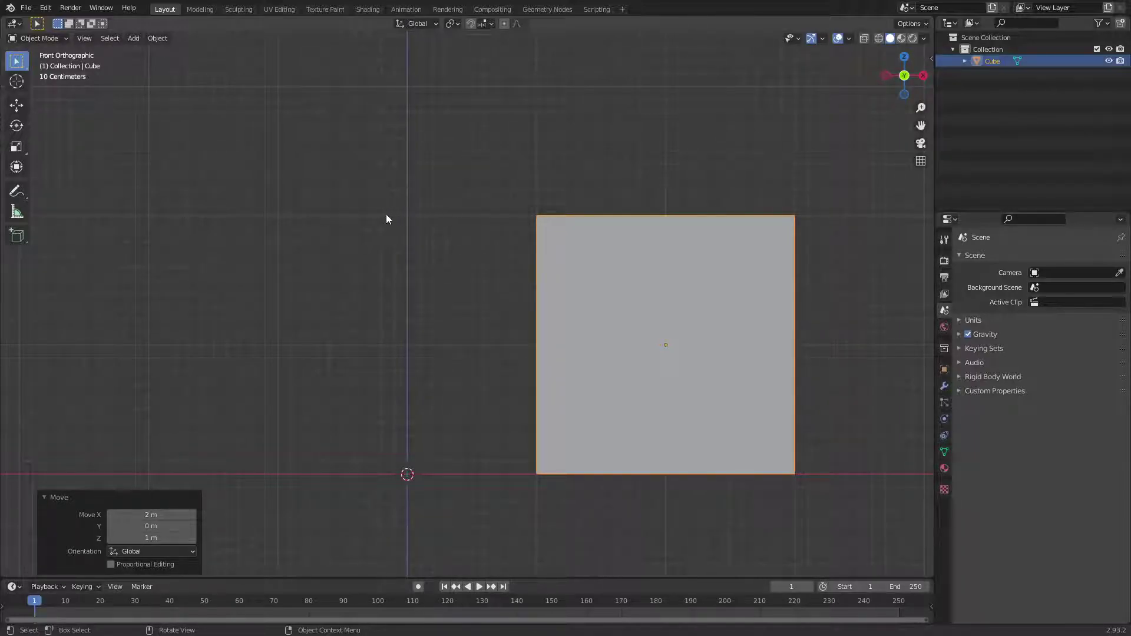
Rename the cube to 'Reference' in the Outliner.
click(392, 253)
click(601, 308)
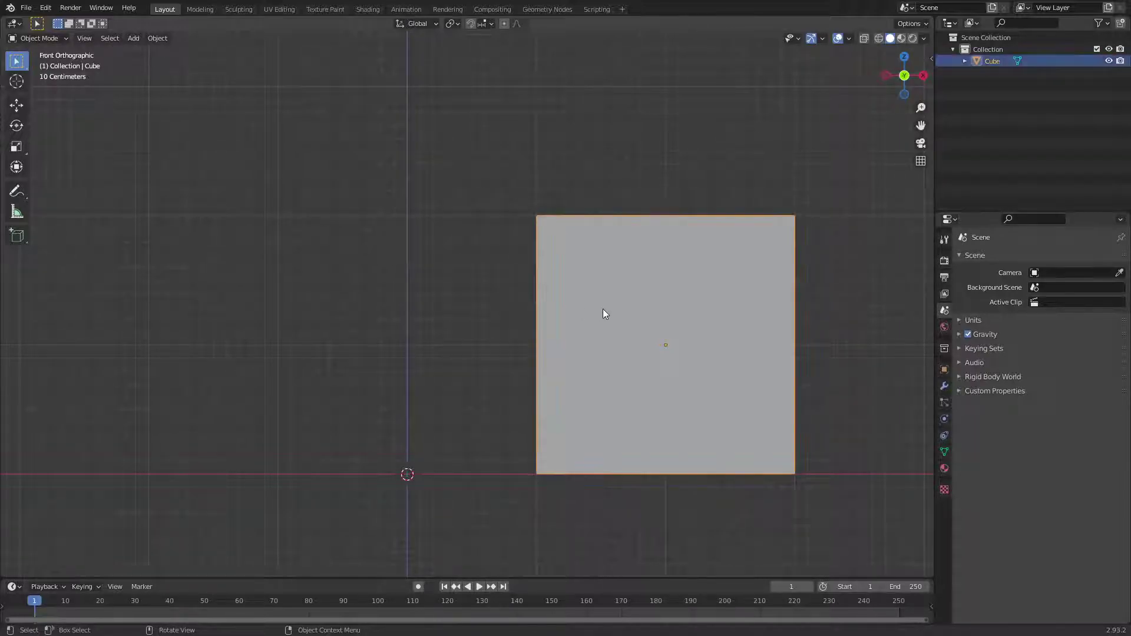
double_click(987, 62)
text(Refer)
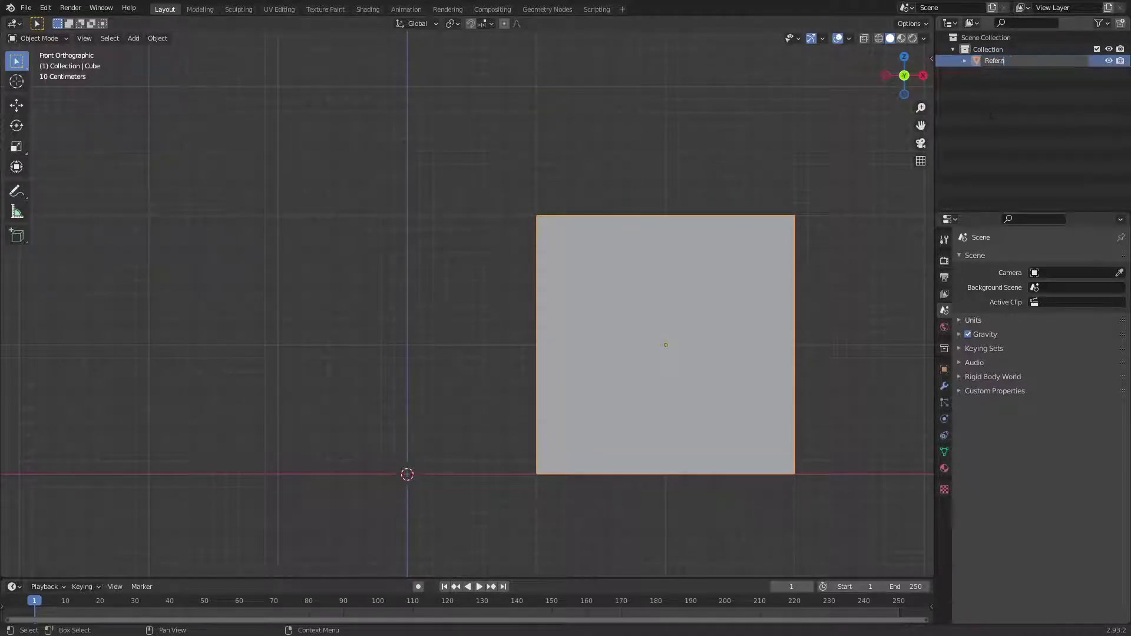
text(ence)
key(Return)
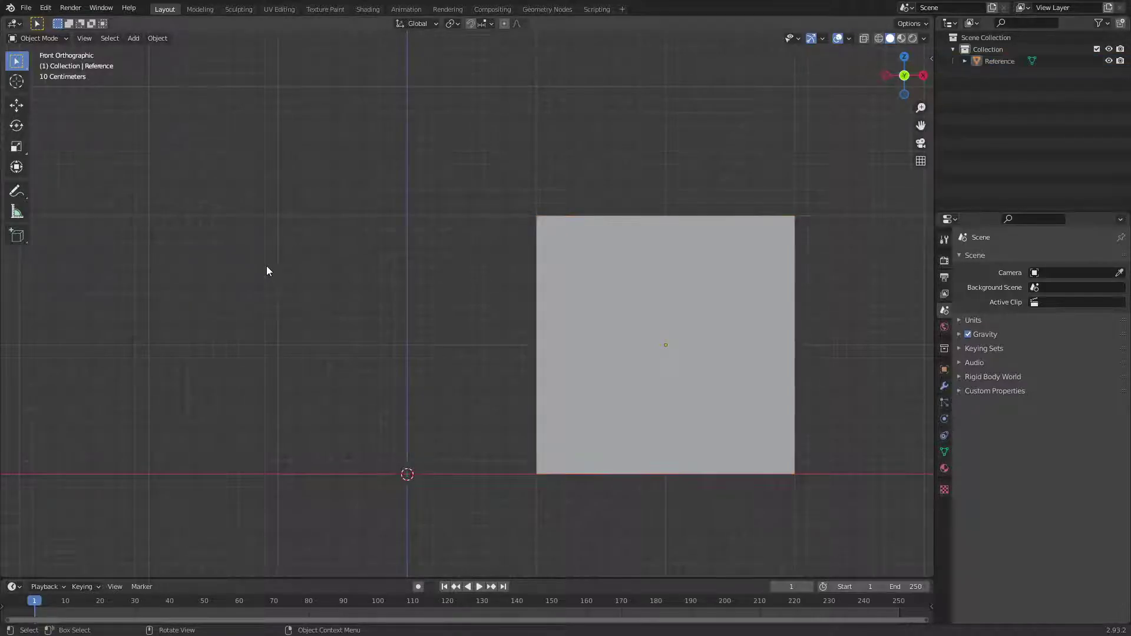
key(shift+a)
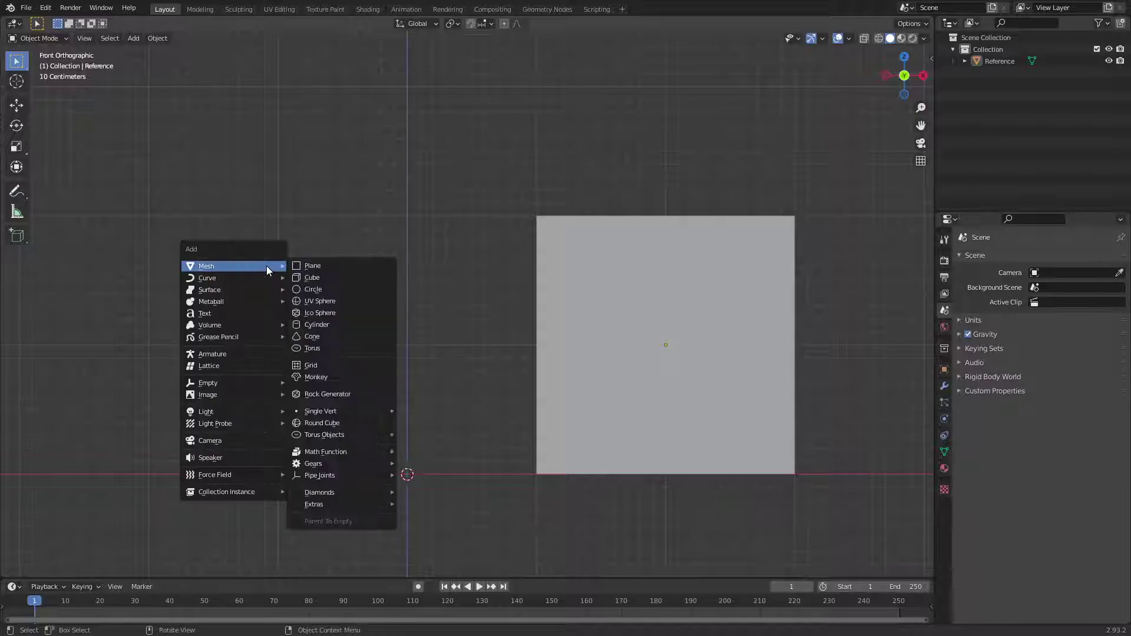
Add a second cube, scale it to 0.2 and raise it 1.8 m along Z.
click(313, 277)
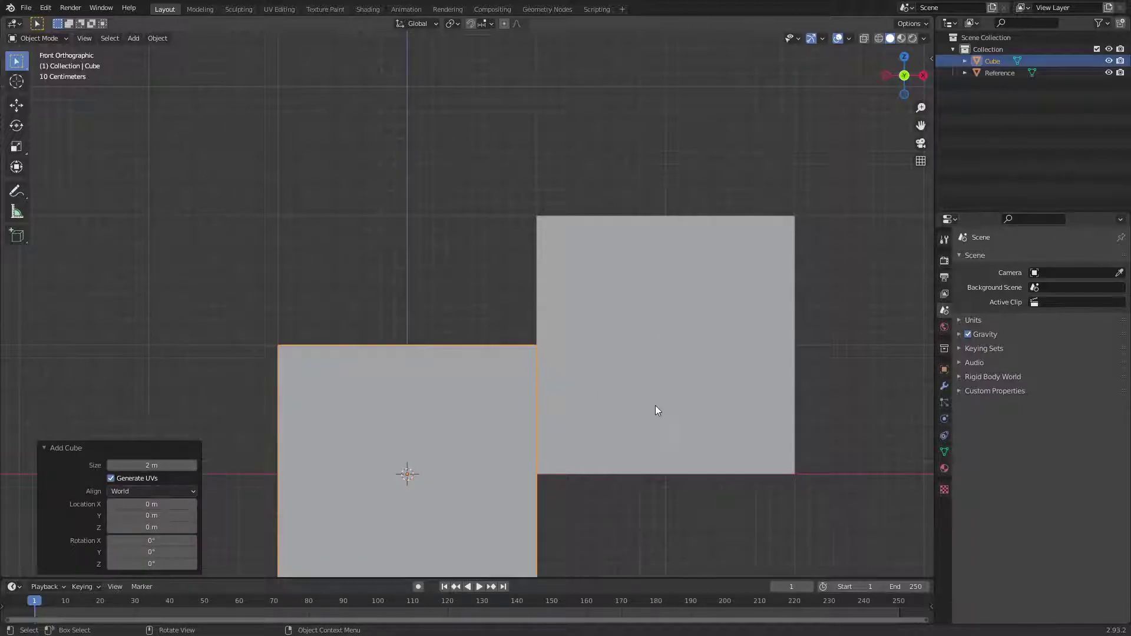
key(s)
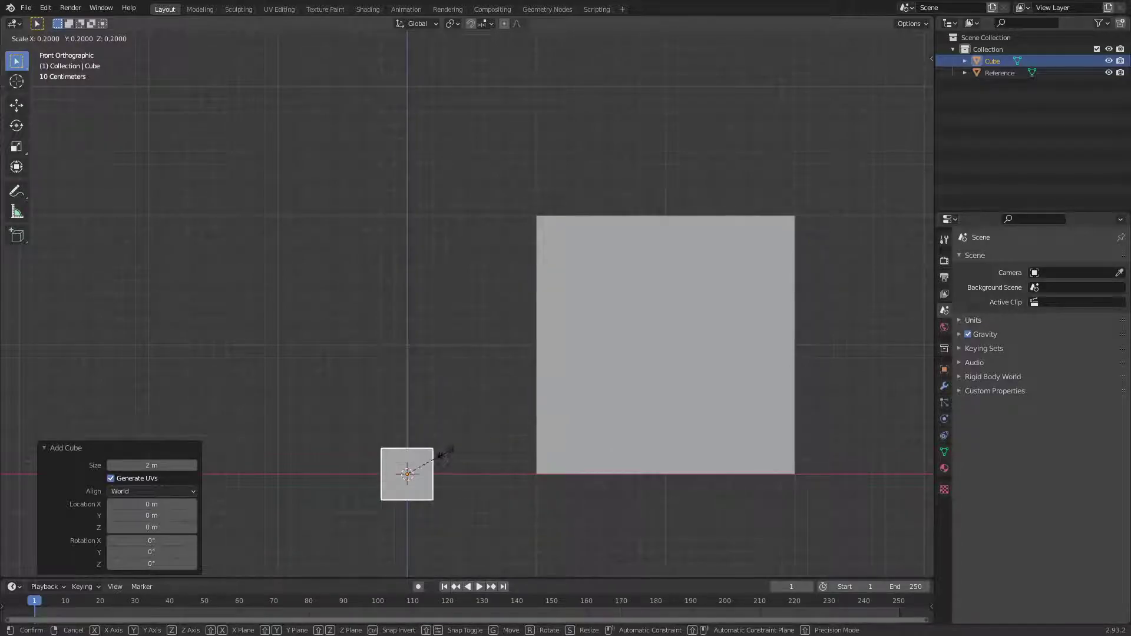
click(451, 450)
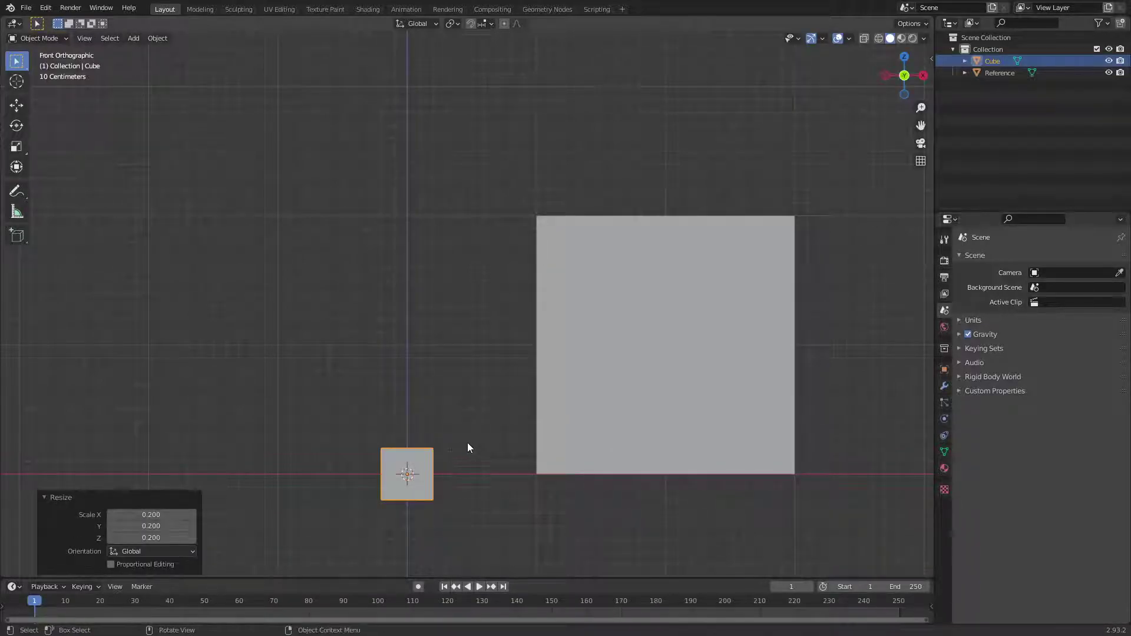
key(g)
key(z)
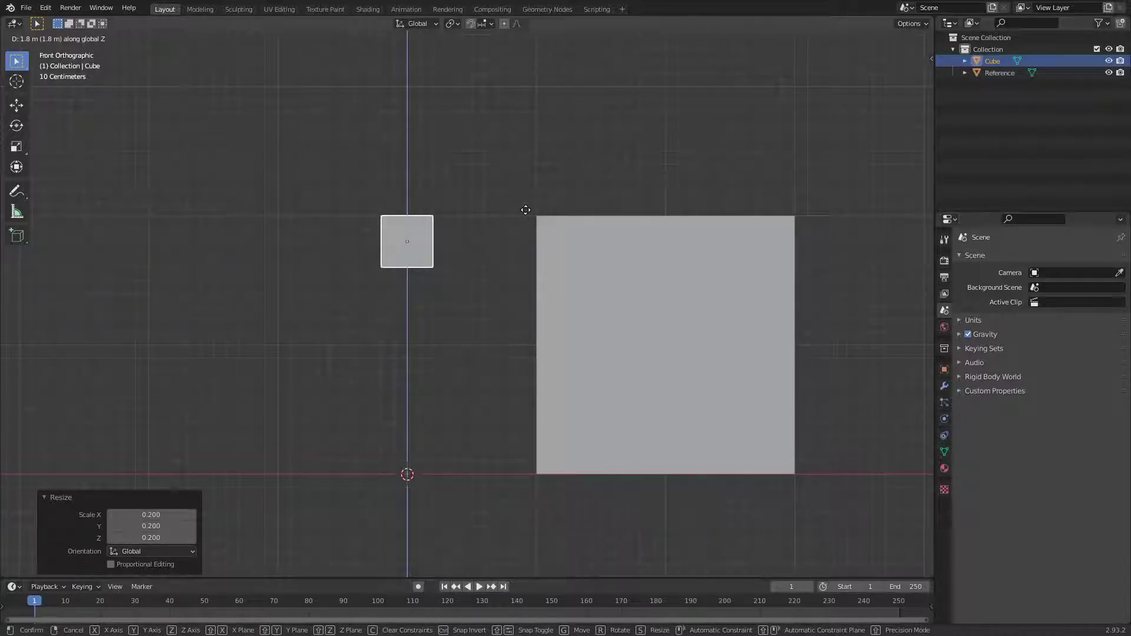
click(525, 210)
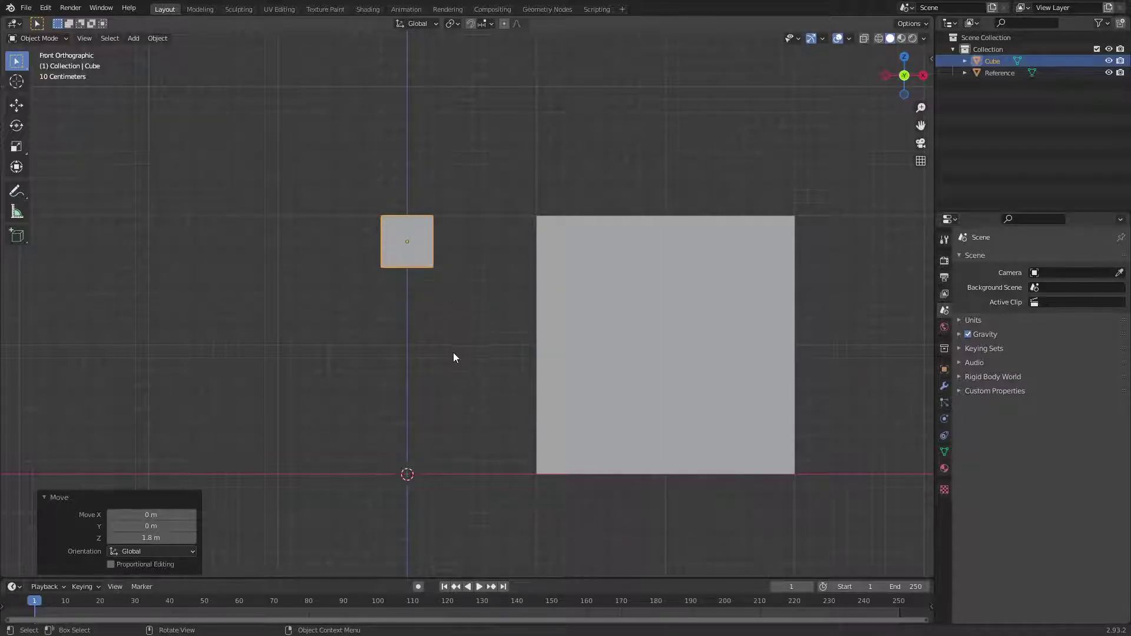
Check the small cube's placement from the top, side and front views.
middle_drag(398, 272, 545, 412)
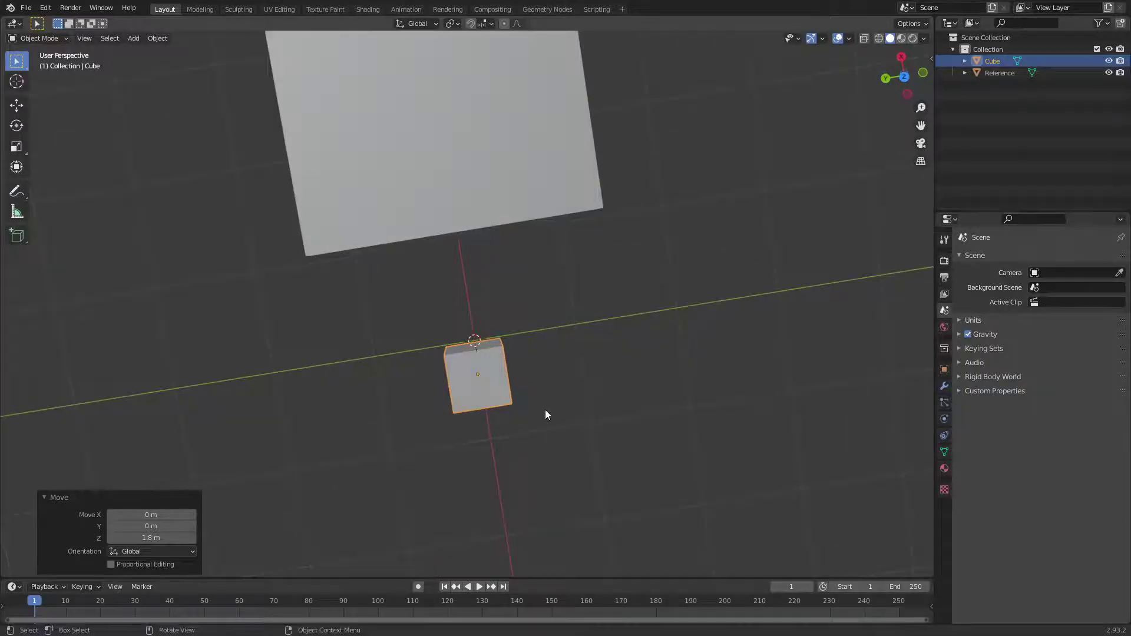
key(KP_7)
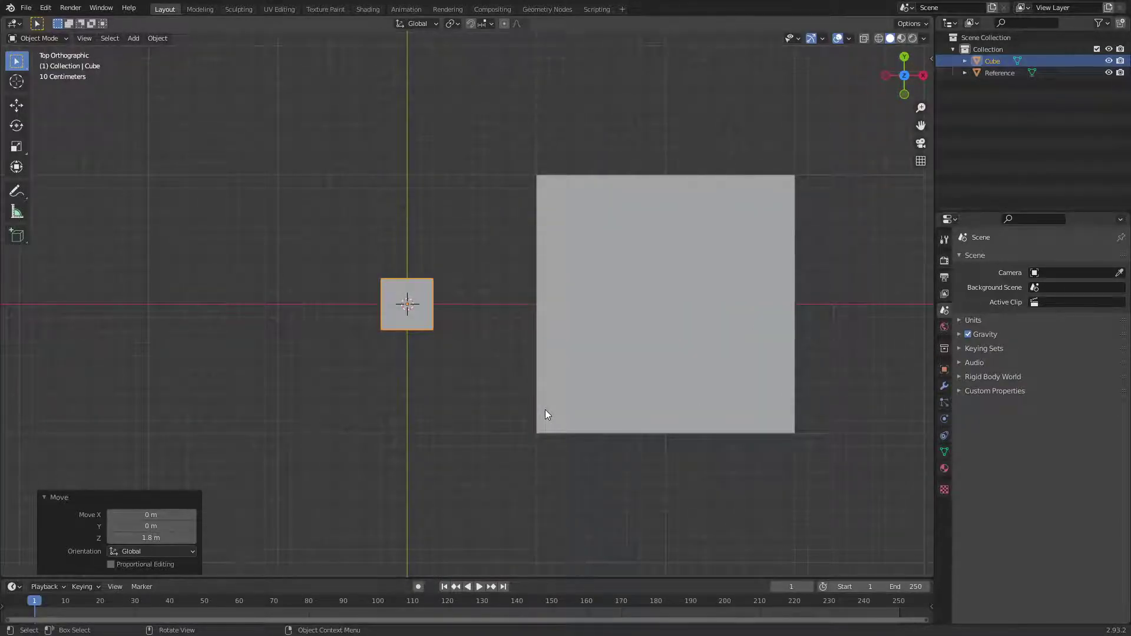
key(KP_3)
key(ctrl+KP_3)
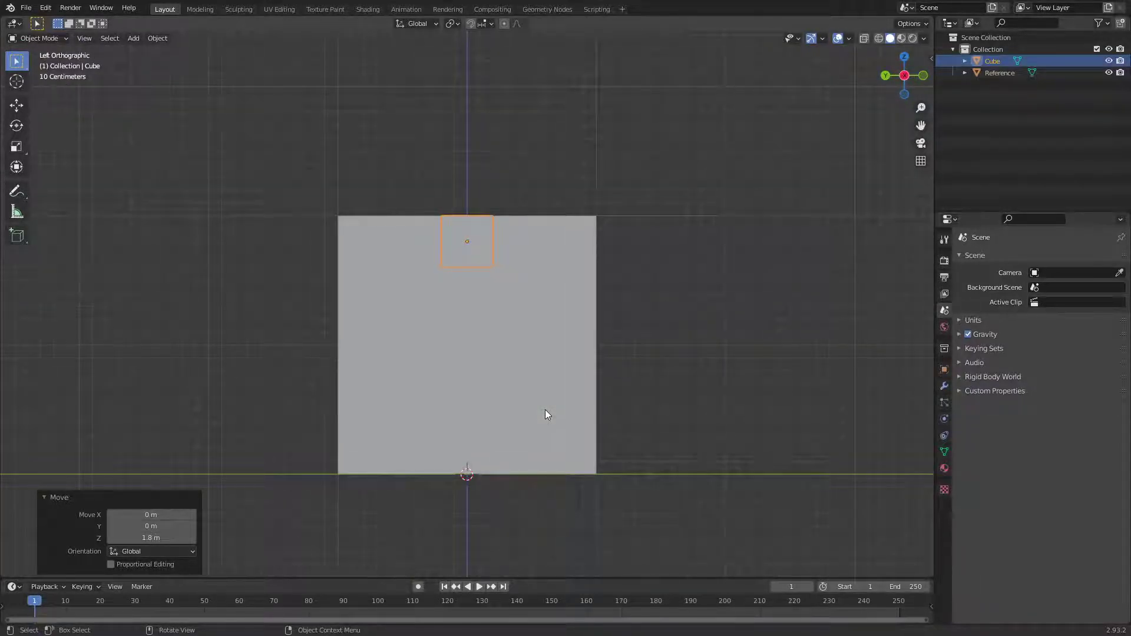
middle_drag(650, 341, 680, 383)
key(KP_1)
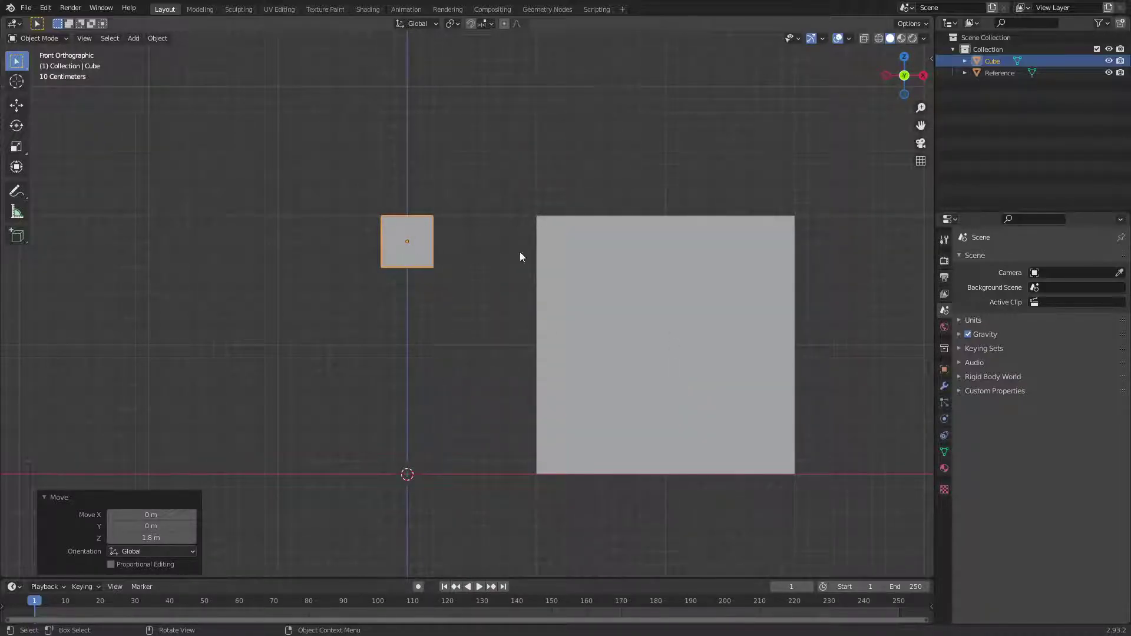
Rename the small cube to 'Head' and hide the Reference cube.
double_click(990, 62)
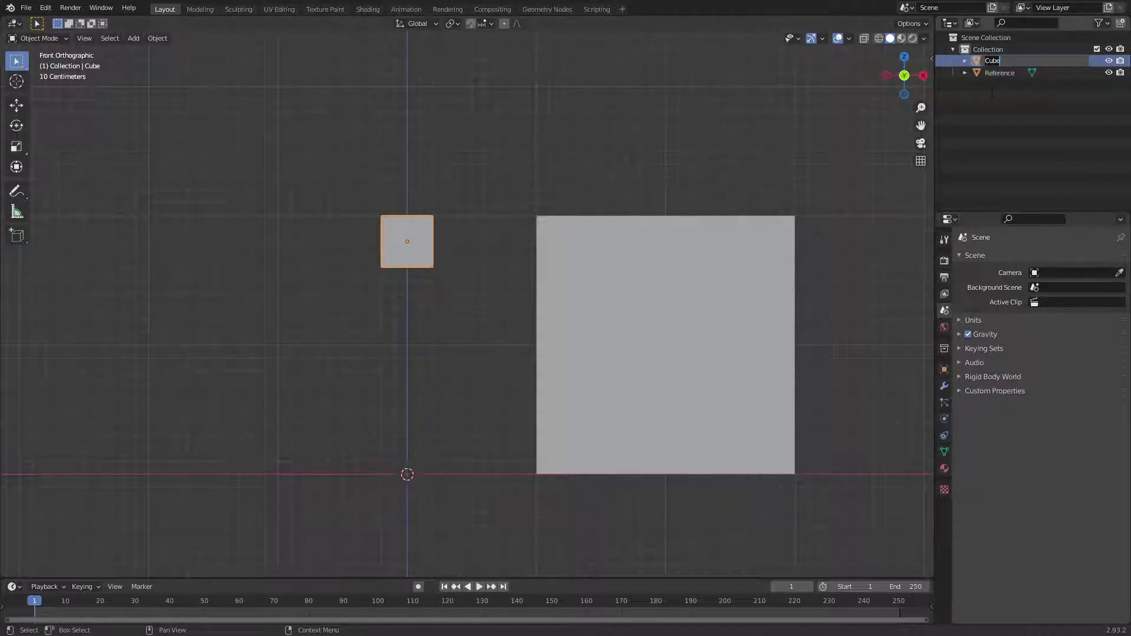
text(Head)
key(Return)
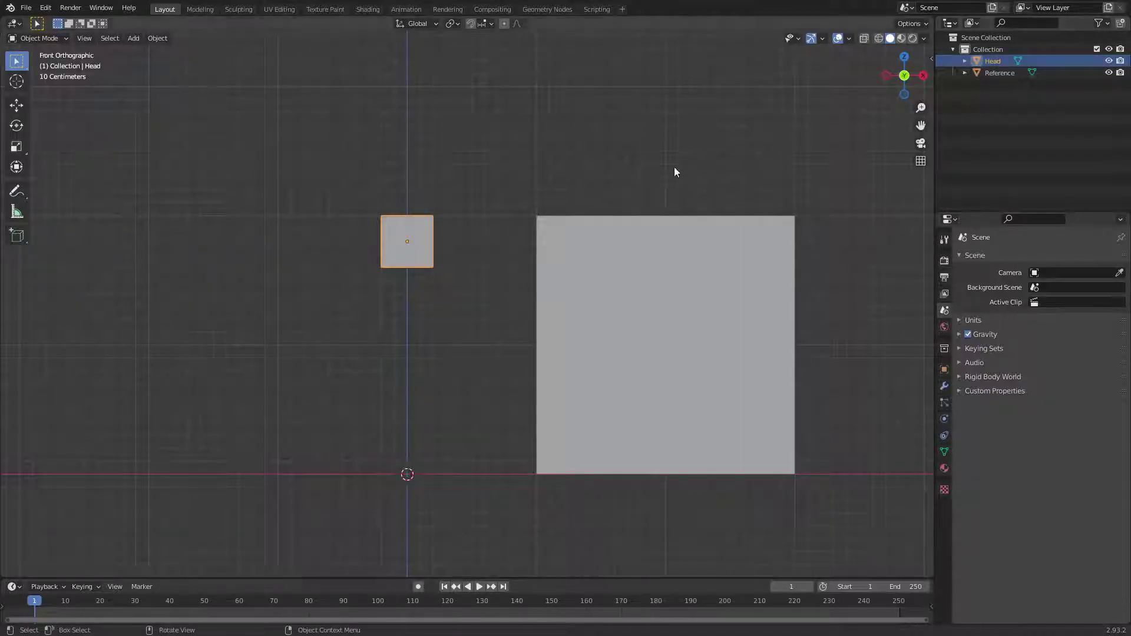
scroll(406, 254, up, 3)
click(1000, 72)
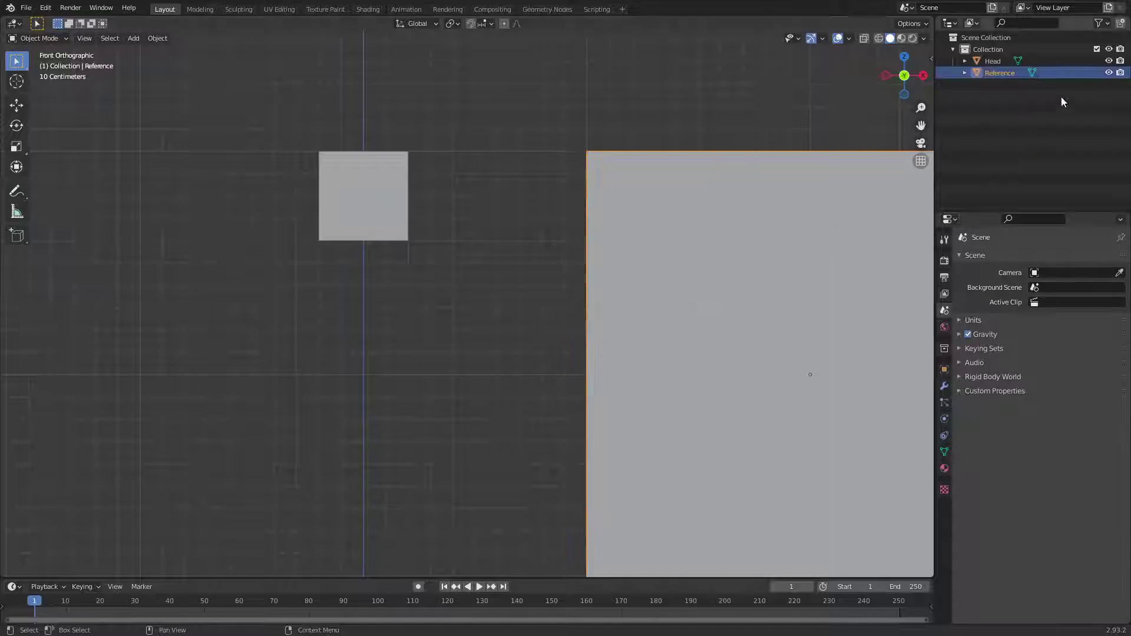
key(h)
scroll(387, 273, down, 3)
Enter Edit Mode on Head and select the front face's four corner vertices.
click(408, 277)
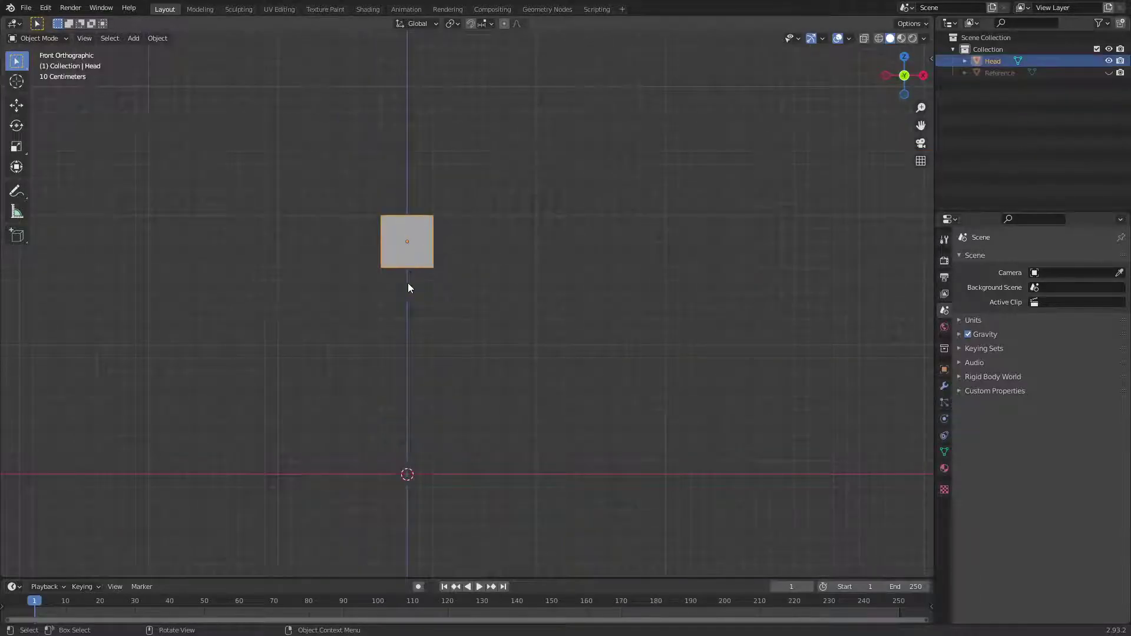
scroll(368, 317, up, 3)
shift+middle_drag(368, 317, 440, 386)
key(Tab)
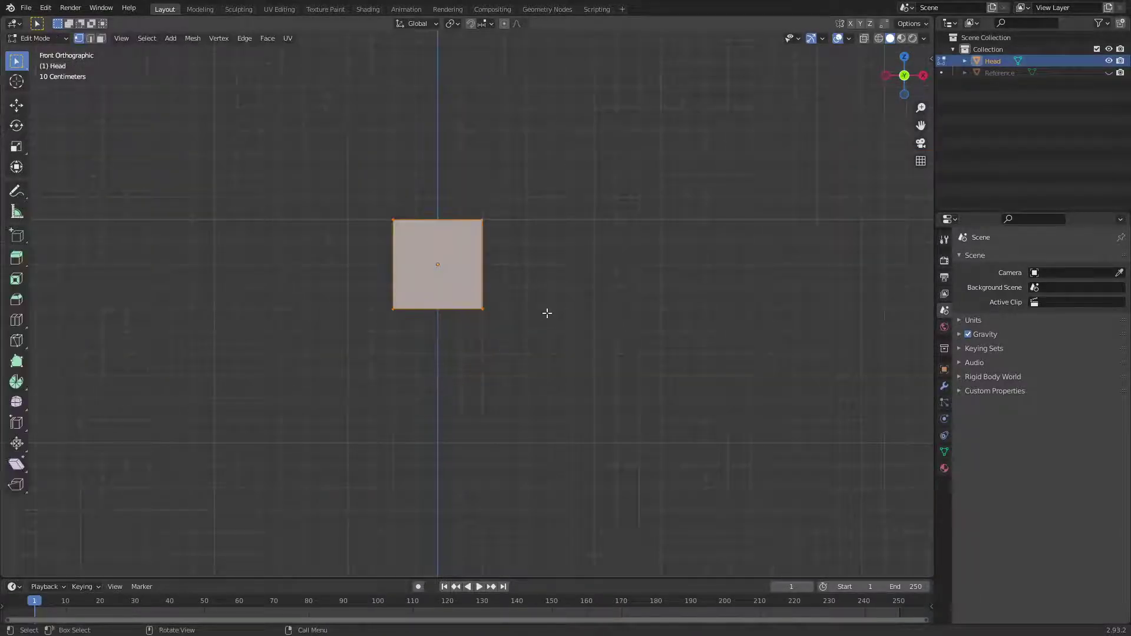
key(alt+a)
middle_drag(501, 331, 505, 389)
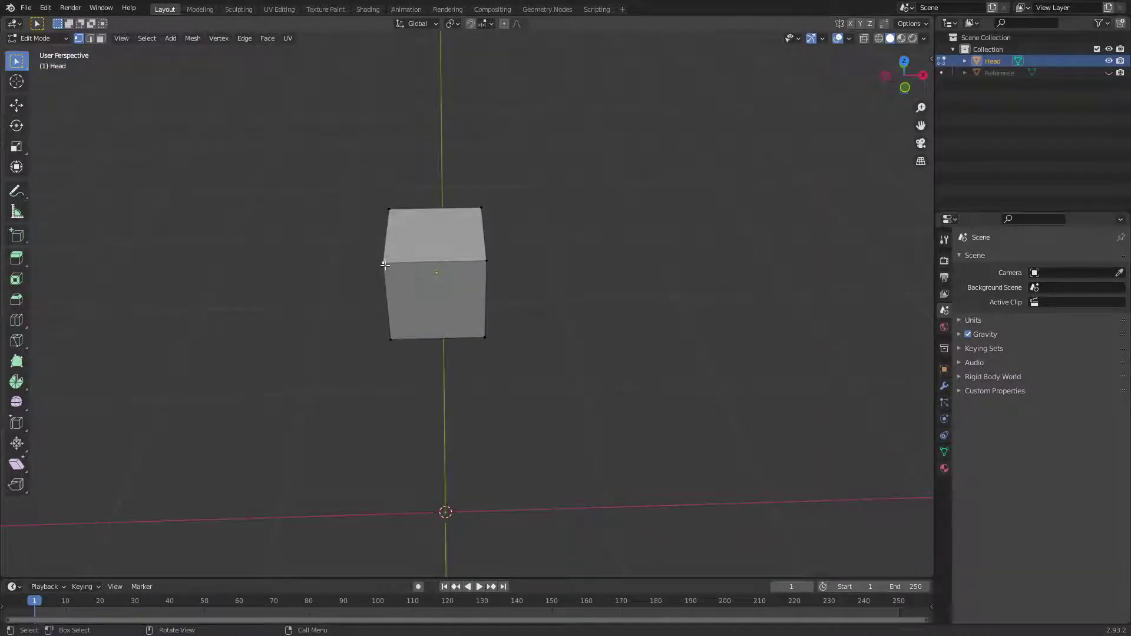
shift+click(392, 337)
shift+click(484, 337)
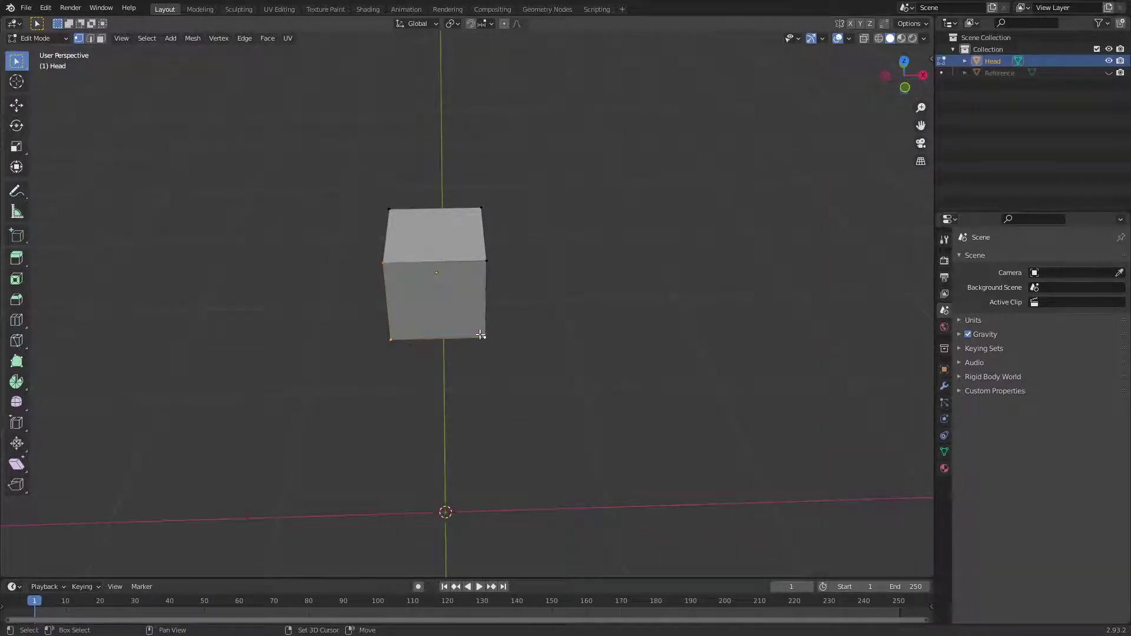
shift+click(486, 261)
Bevel the four front corner vertices into chamfered corners, checked from the front.
right_click(463, 294)
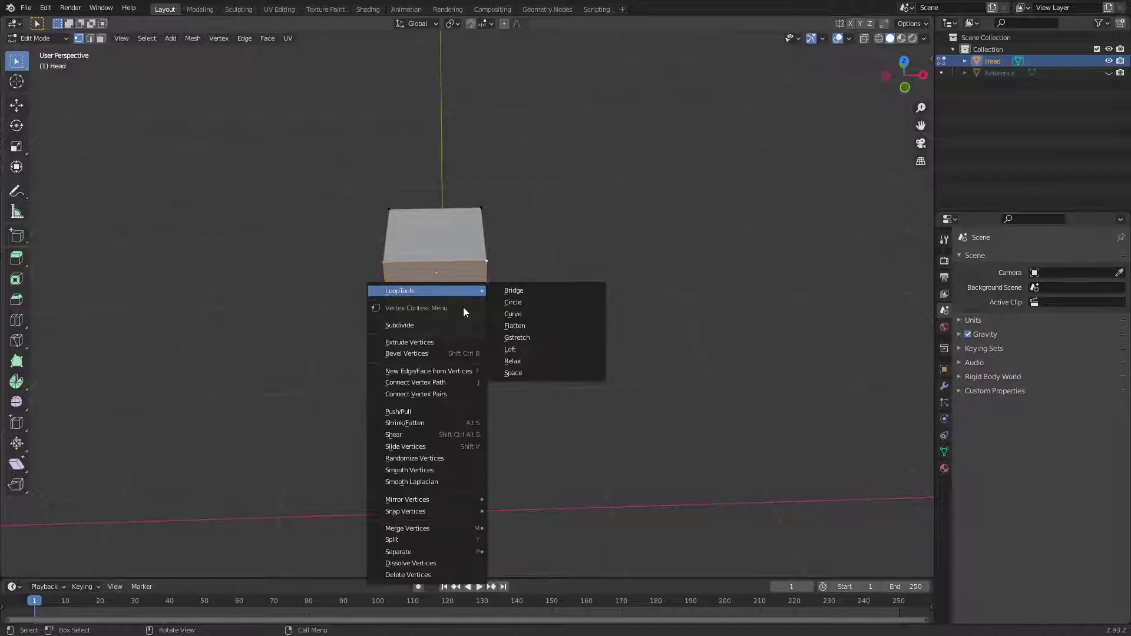
click(438, 353)
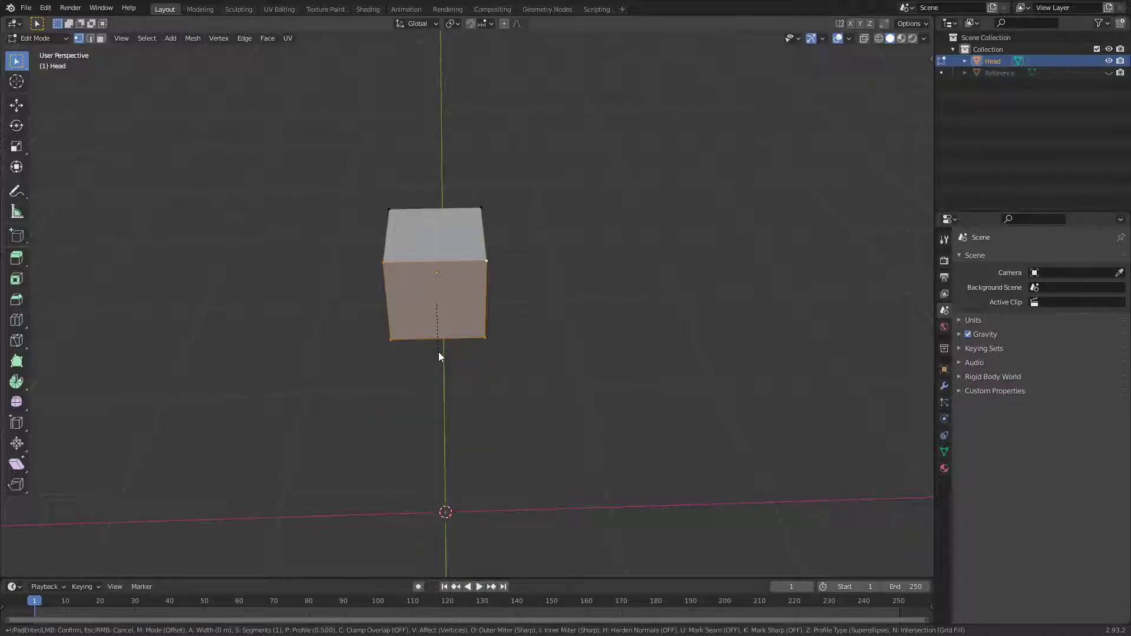
click(400, 378)
middle_drag(396, 372, 611, 374)
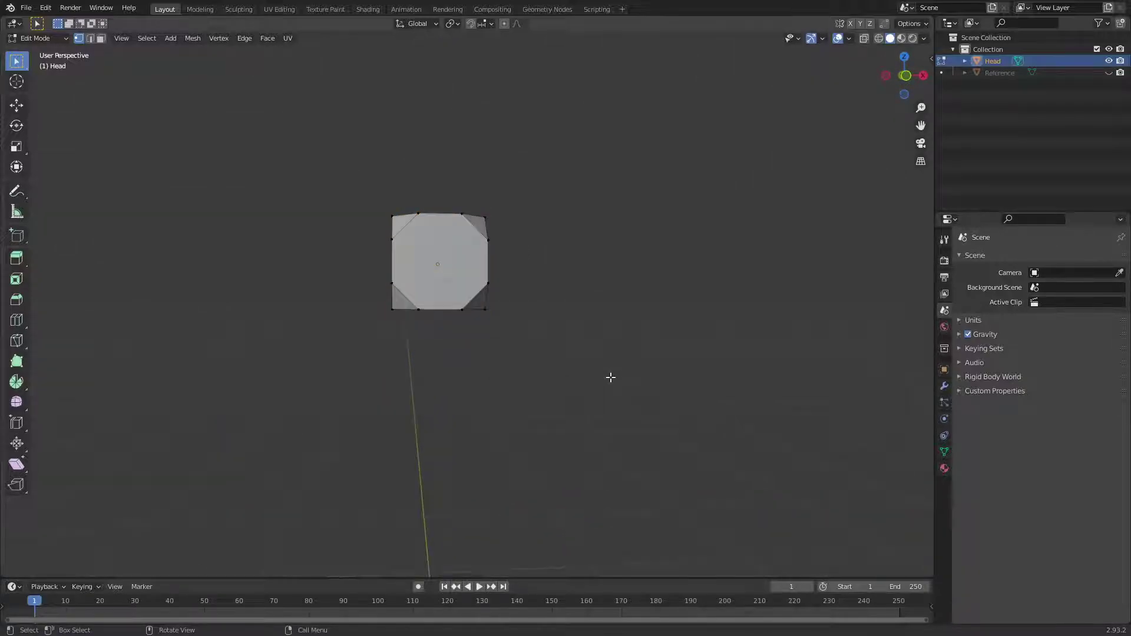
key(KP_1)
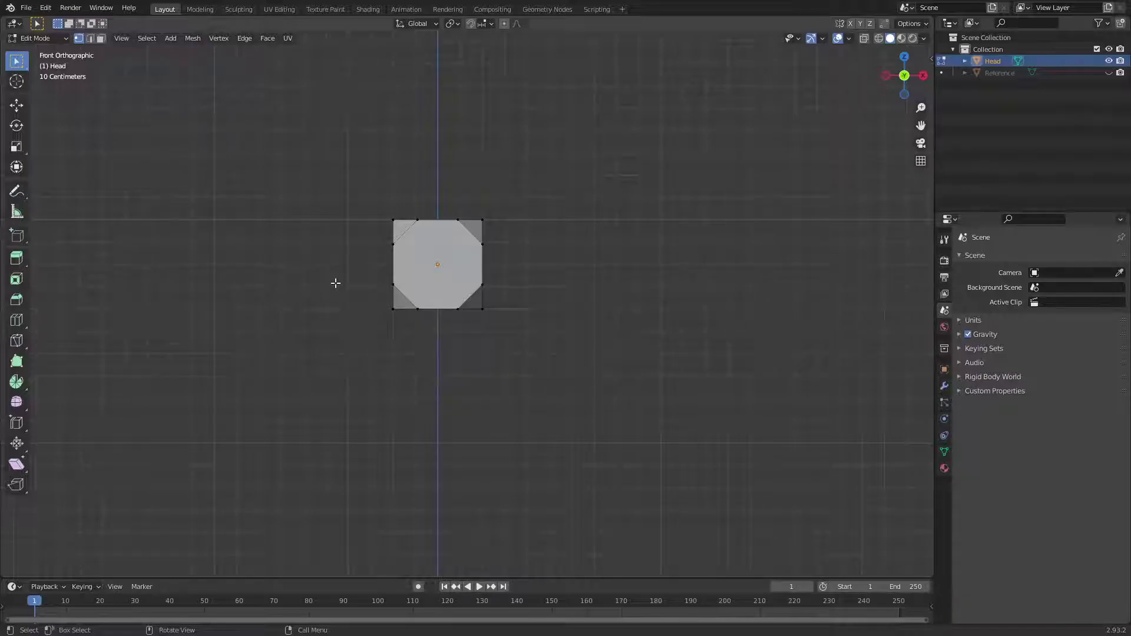
Select the octagonal front face, then return to vertex selection.
key(3)
click(408, 258)
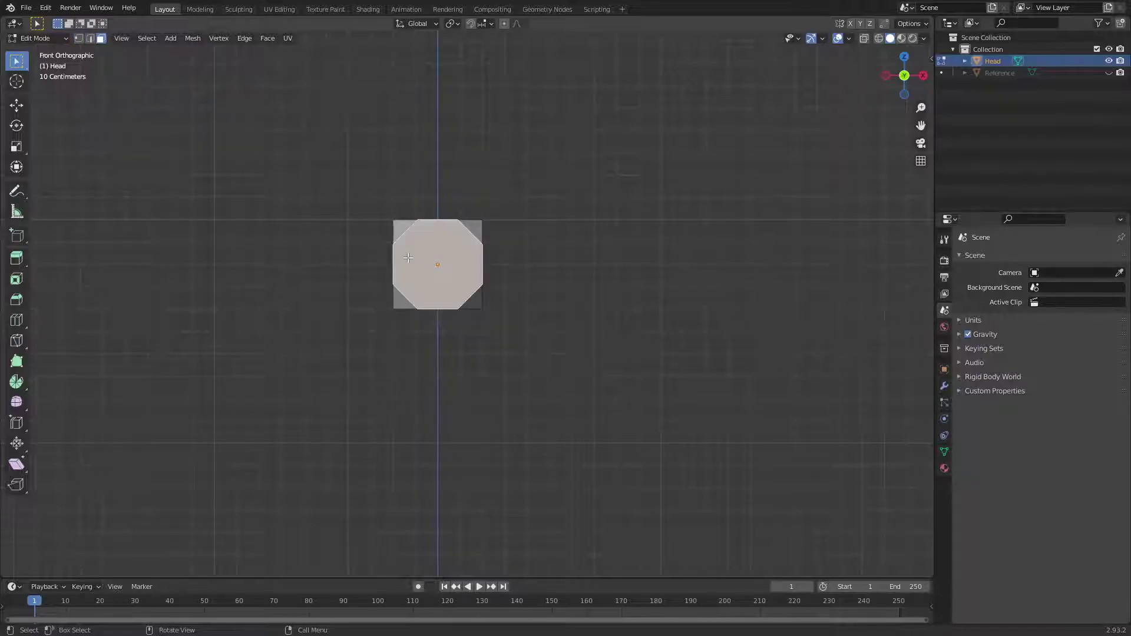
scroll(488, 322, up, 2)
shift+middle_drag(528, 351, 565, 432)
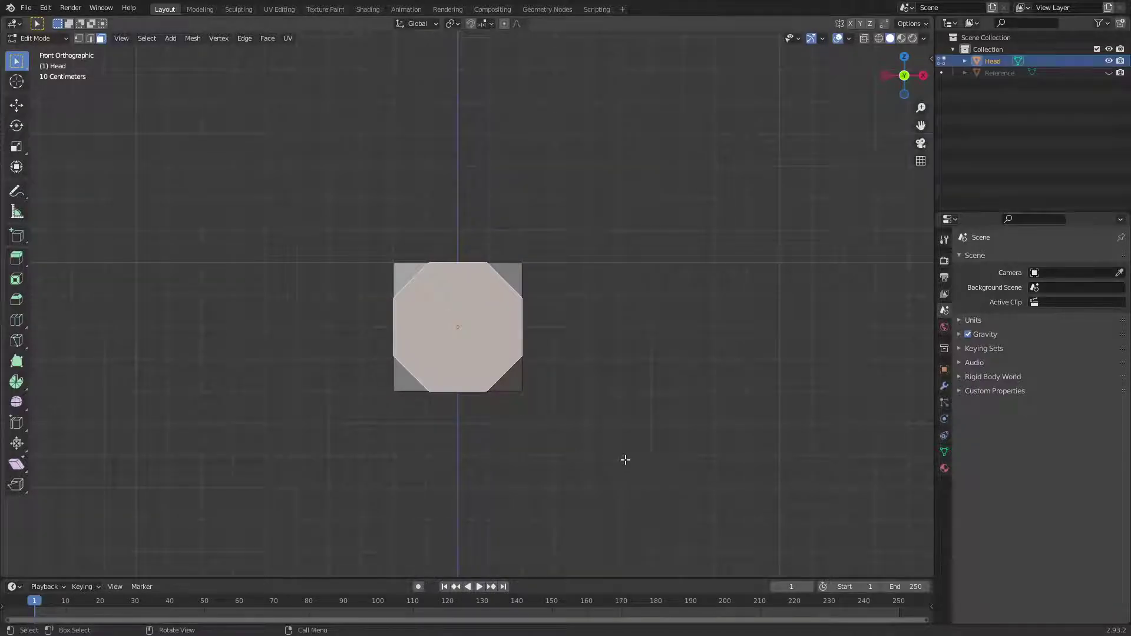
key(1)
click(625, 459)
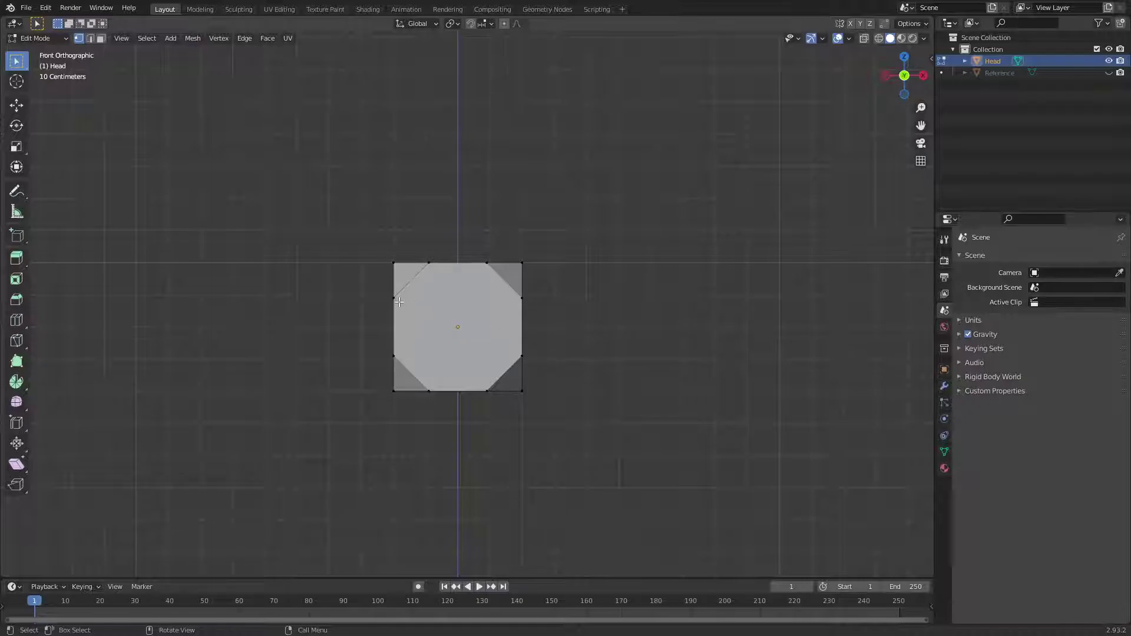
Inspect the octagon's vertices at an angle, then undo the corner bevel.
middle_drag(410, 302, 520, 396)
click(393, 298)
shift+click(517, 307)
middle_drag(609, 359, 615, 391)
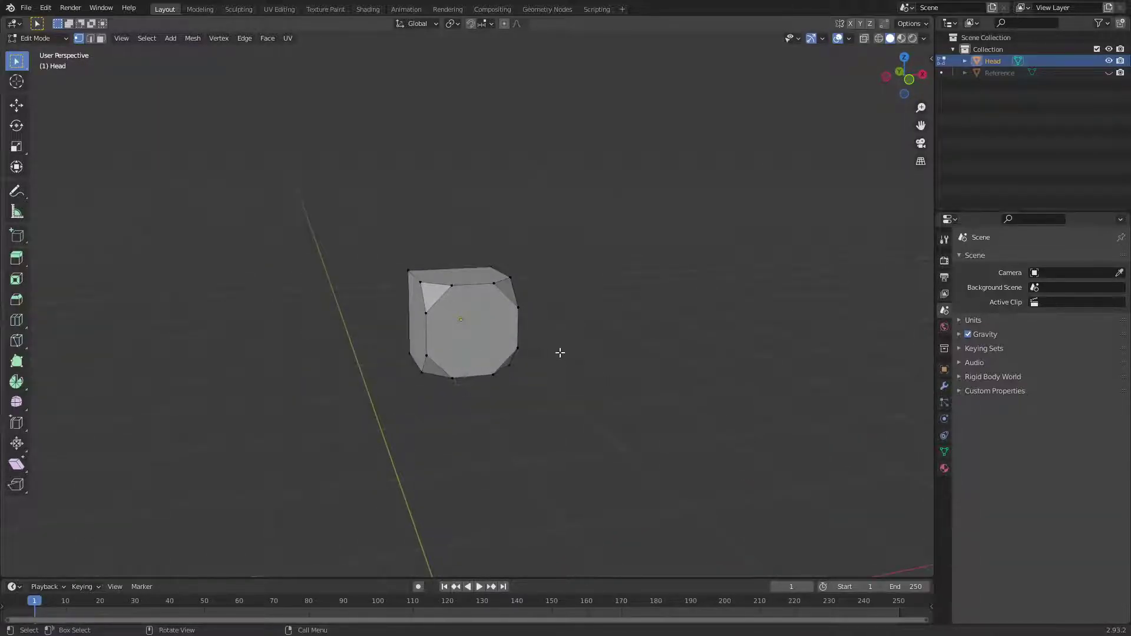
mouse_move(571, 395)
middle_down()
mouse_move(600, 395)
mouse_move(562, 392)
middle_up()
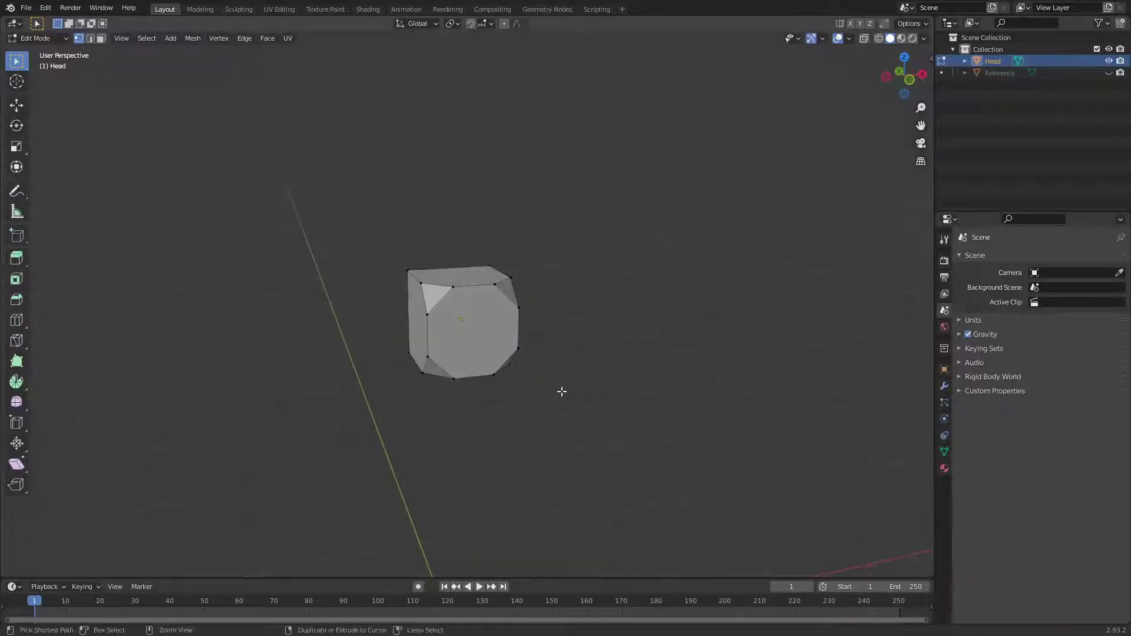
ctrl+click(553, 409)
ctrl+shift+click(552, 409)
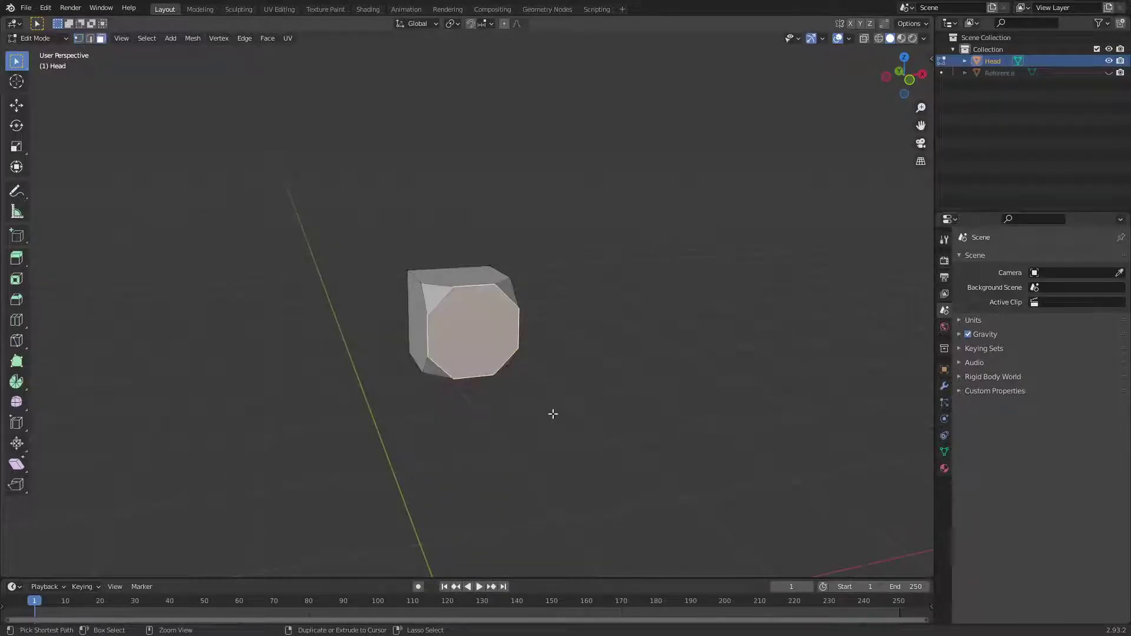
key(ctrl+z)
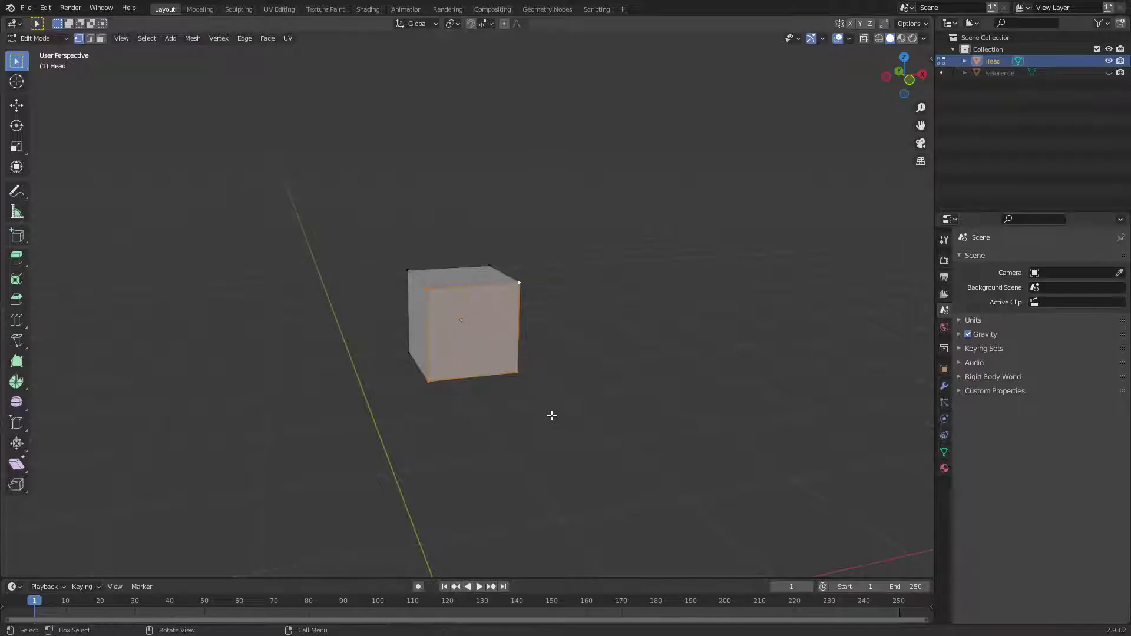
key(KP_1)
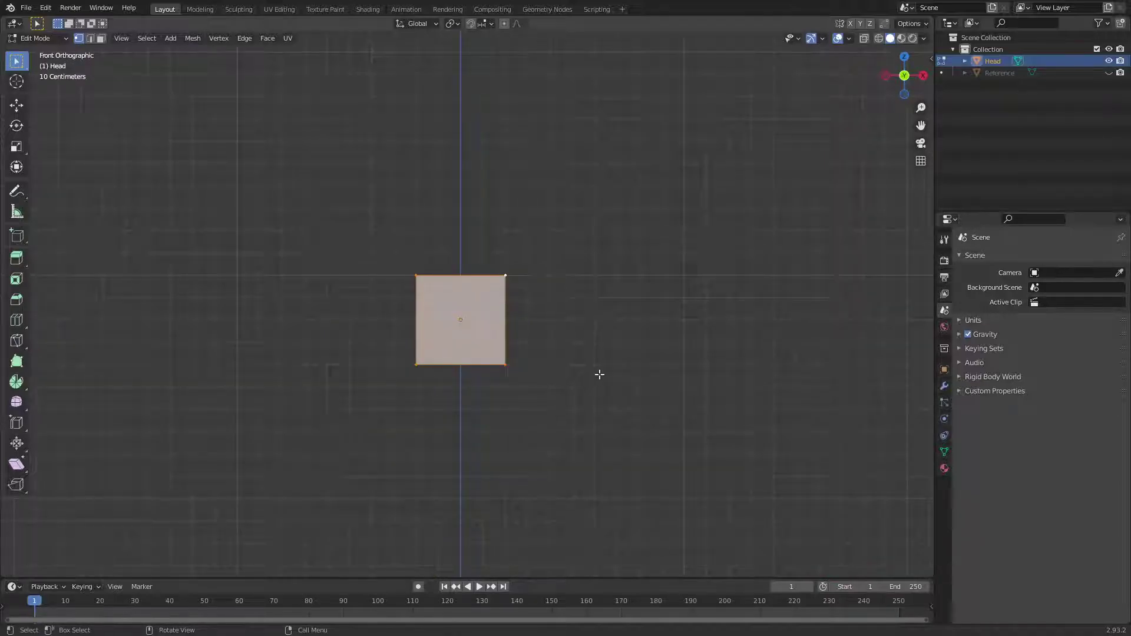
Bevel the front corner vertices again to chamfer the face's corners.
right_click(538, 375)
click(532, 371)
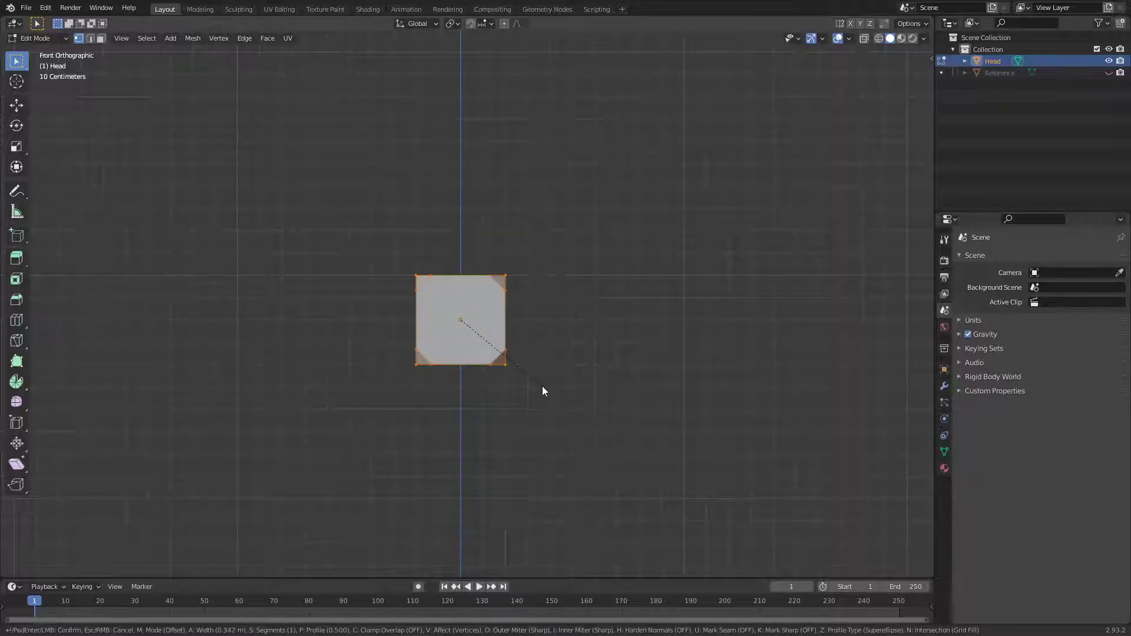
click(528, 366)
middle_drag(527, 365, 561, 458)
key(alt+a)
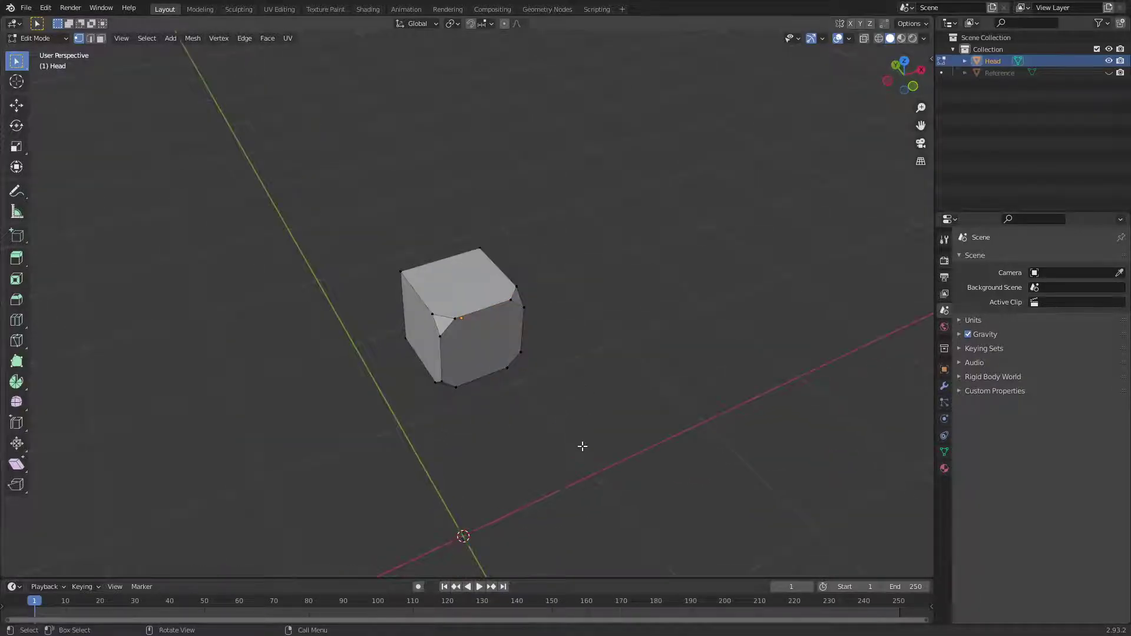
key(KP_1)
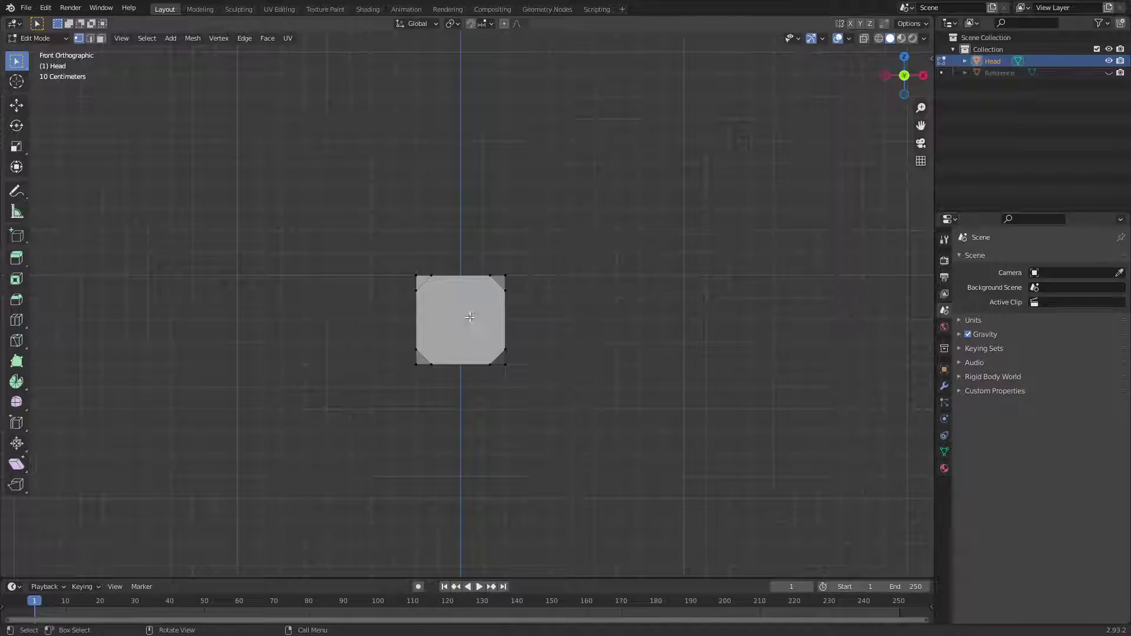
Join the top and bottom pairs of chamfer vertices with horizontal edges.
click(418, 291)
shift+click(505, 290)
key(3)
click(476, 307)
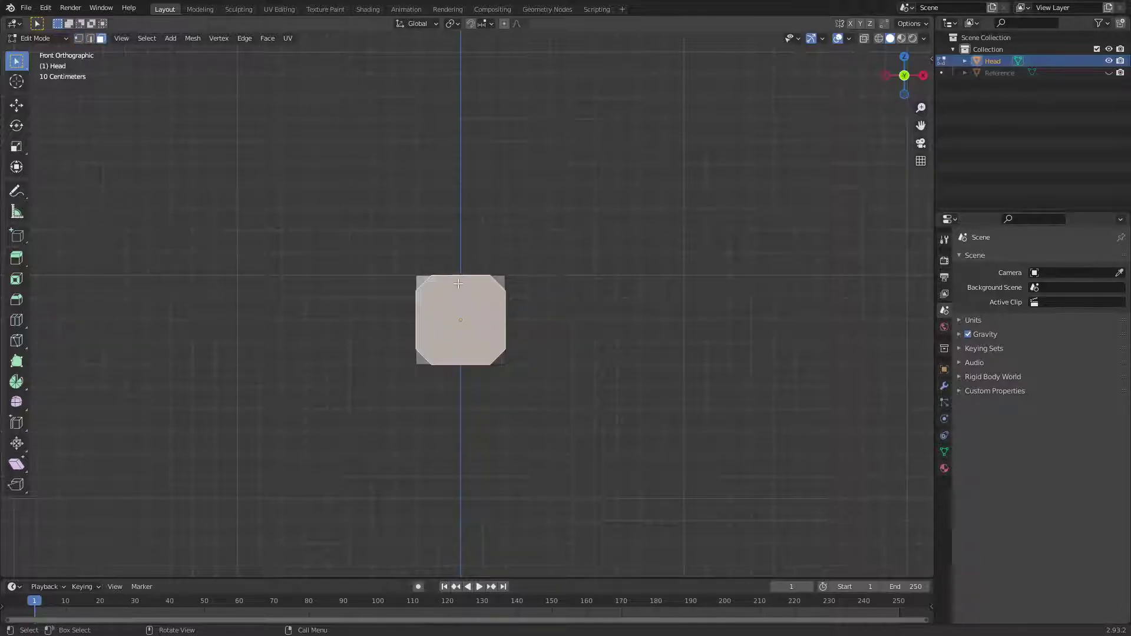
key(ctrl+z)
key(ctrl+z)
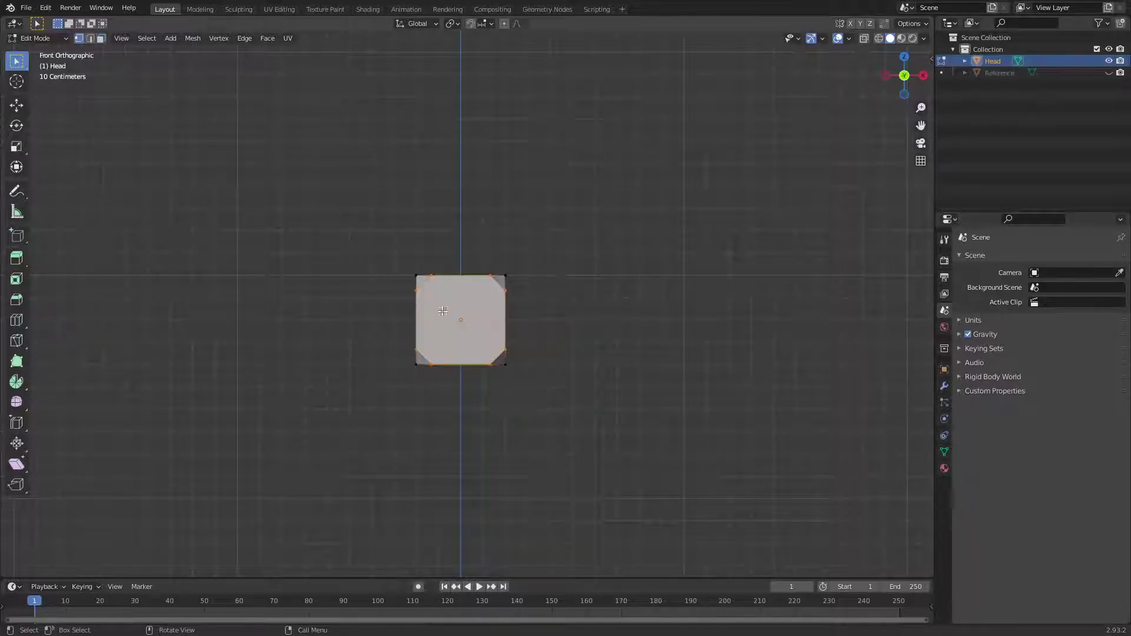
shift+click(504, 290)
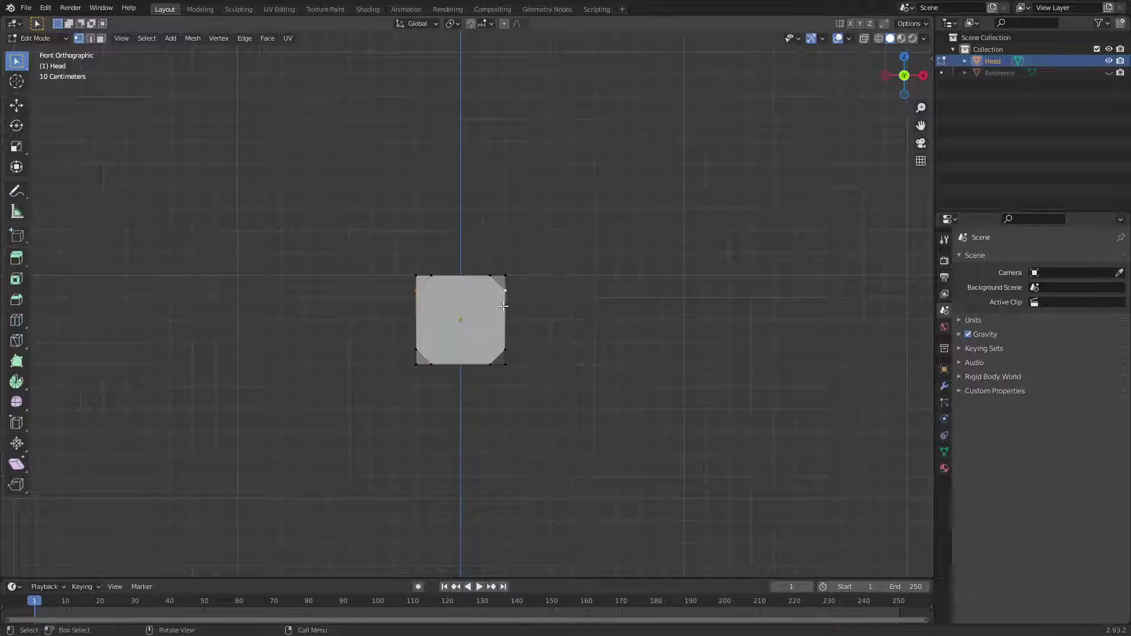
key(j)
key(alt+a)
click(418, 349)
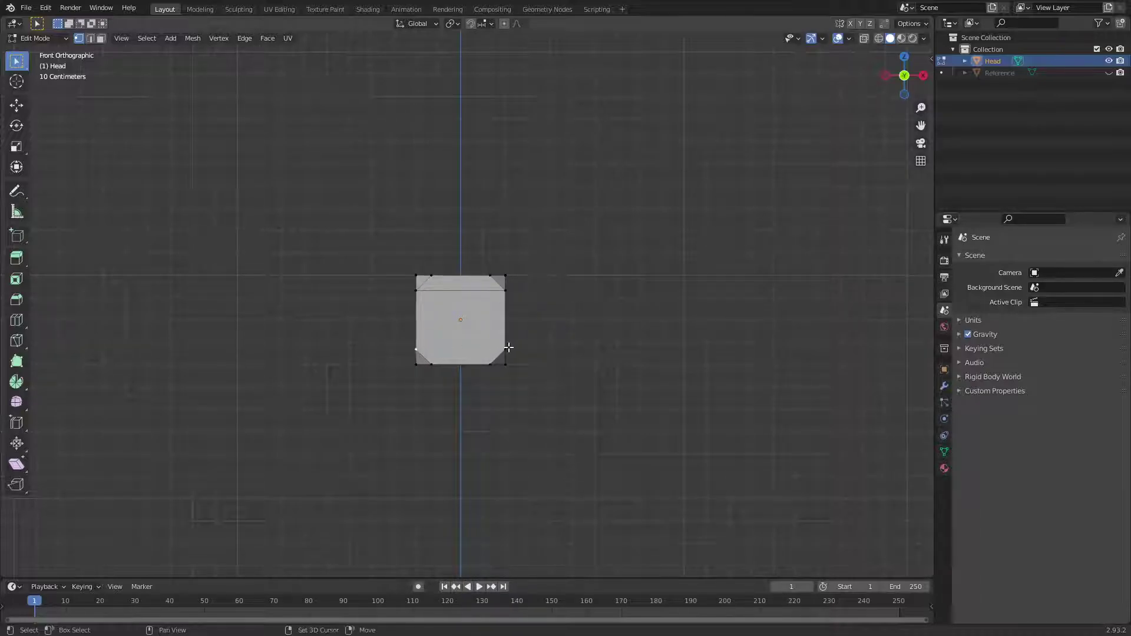
shift+click(504, 350)
key(j)
key(alt+a)
Check the new top strip, middle face and bottom strip in face select mode.
key(3)
click(477, 285)
click(488, 341)
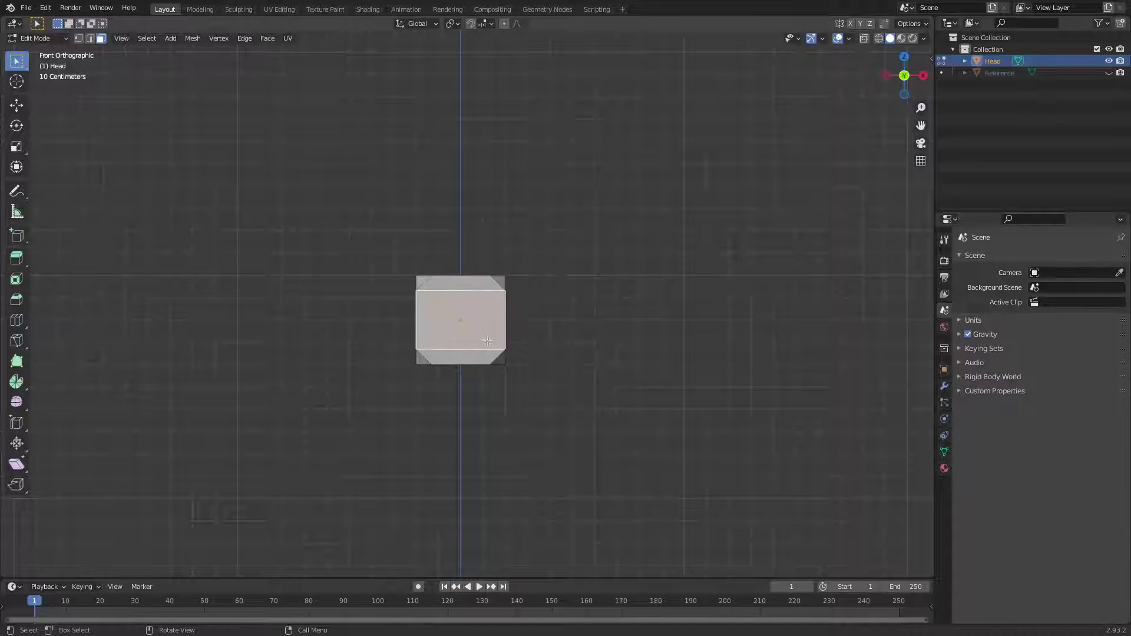
click(477, 361)
click(488, 338)
click(503, 330)
middle_drag(503, 331, 495, 354)
key(KP_1)
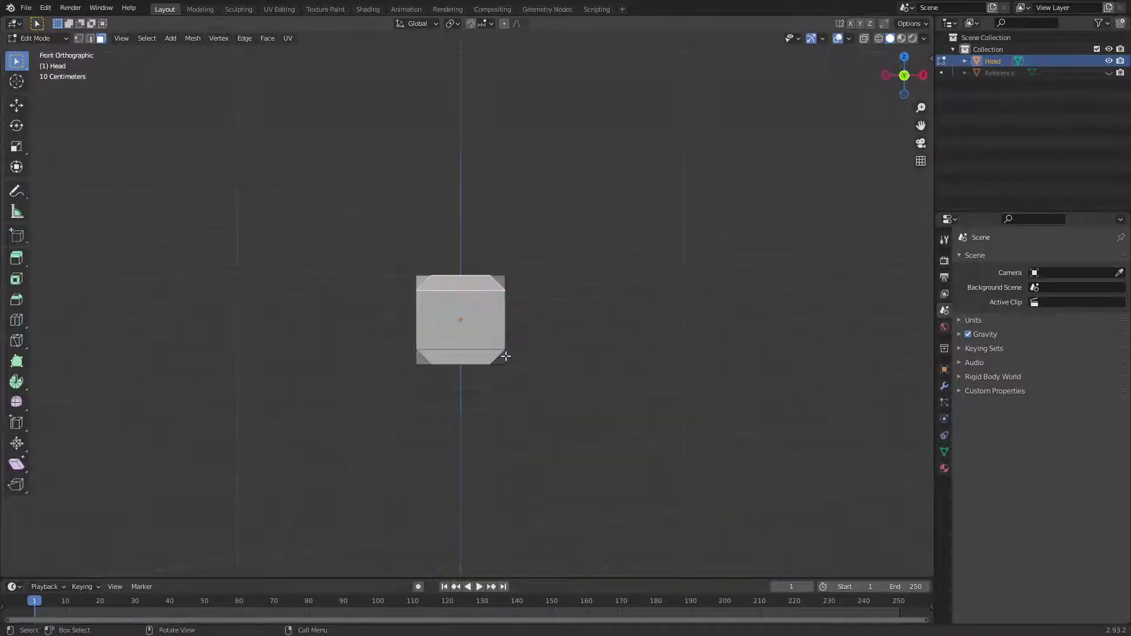
scroll(502, 340, up, 3)
Select the large middle front face in face select mode.
click(498, 337)
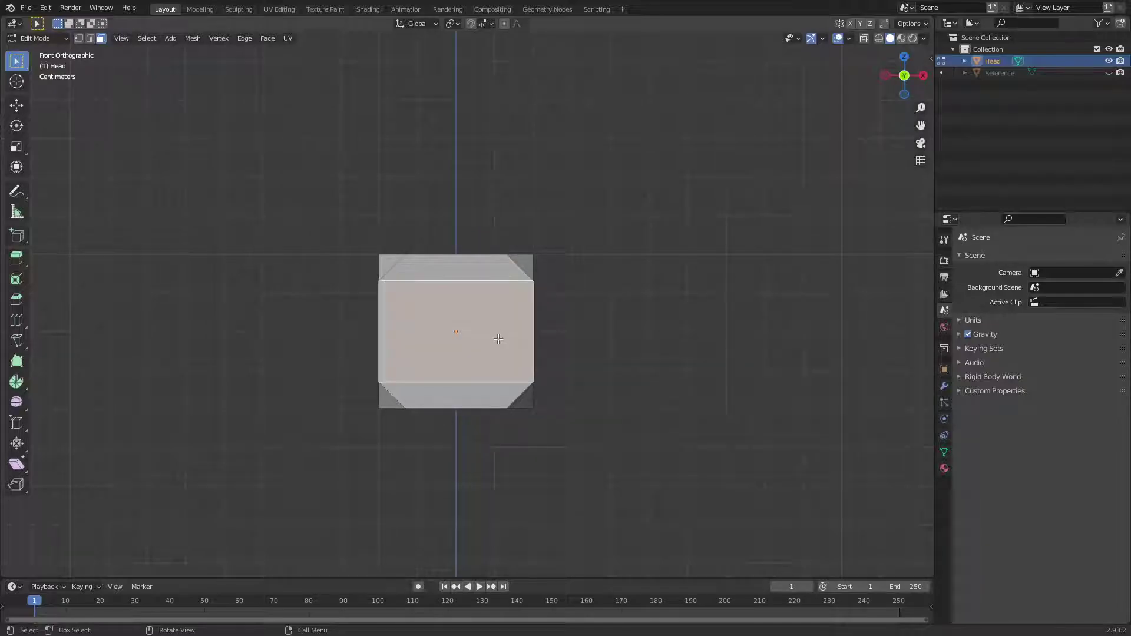
key(1)
key(alt+a)
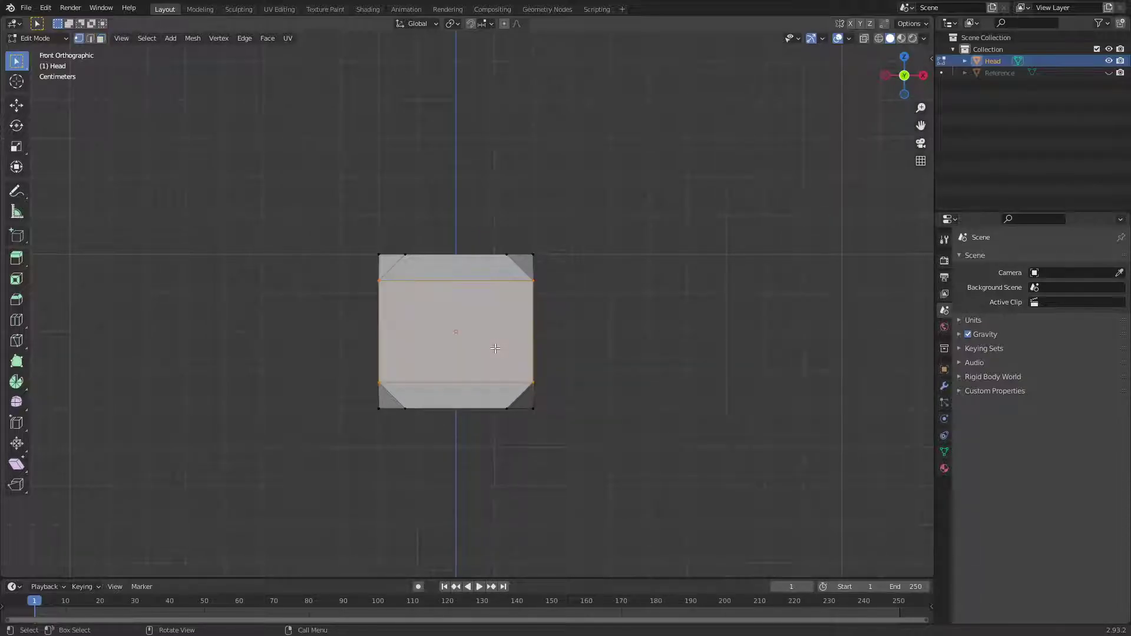
key(3)
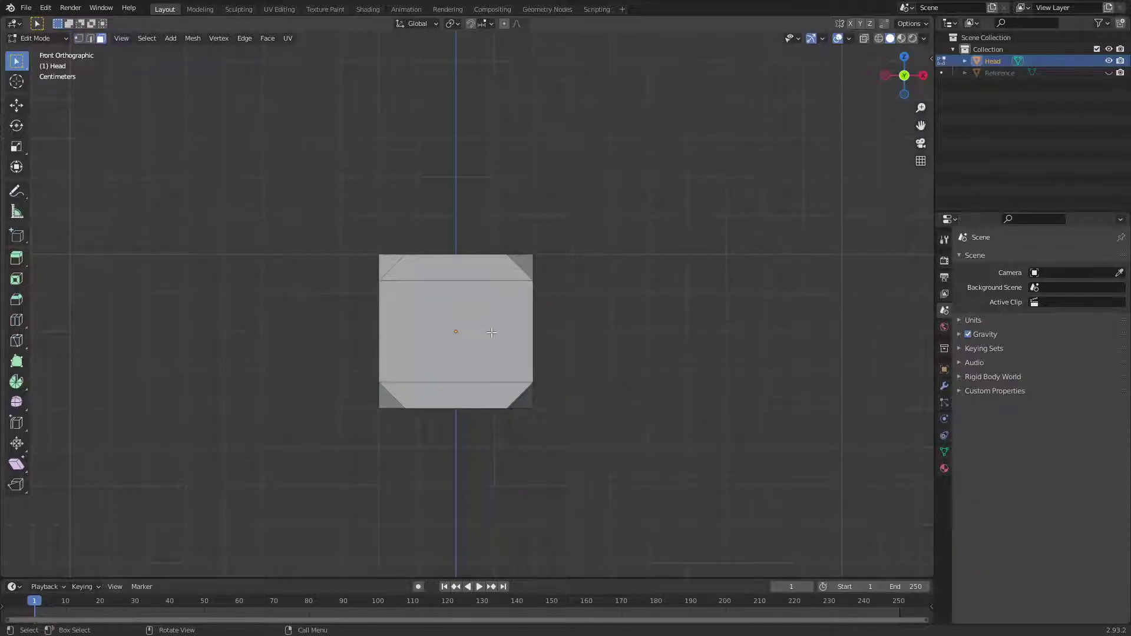
click(498, 333)
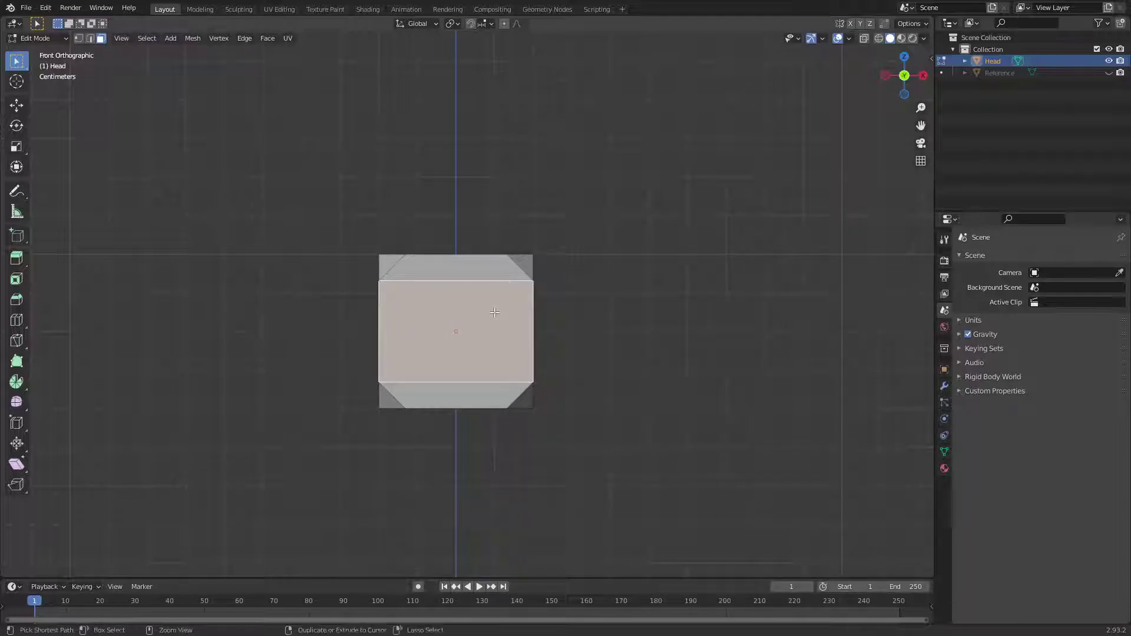
Try a horizontal loop cut around the Head, then undo it.
key(ctrl+r)
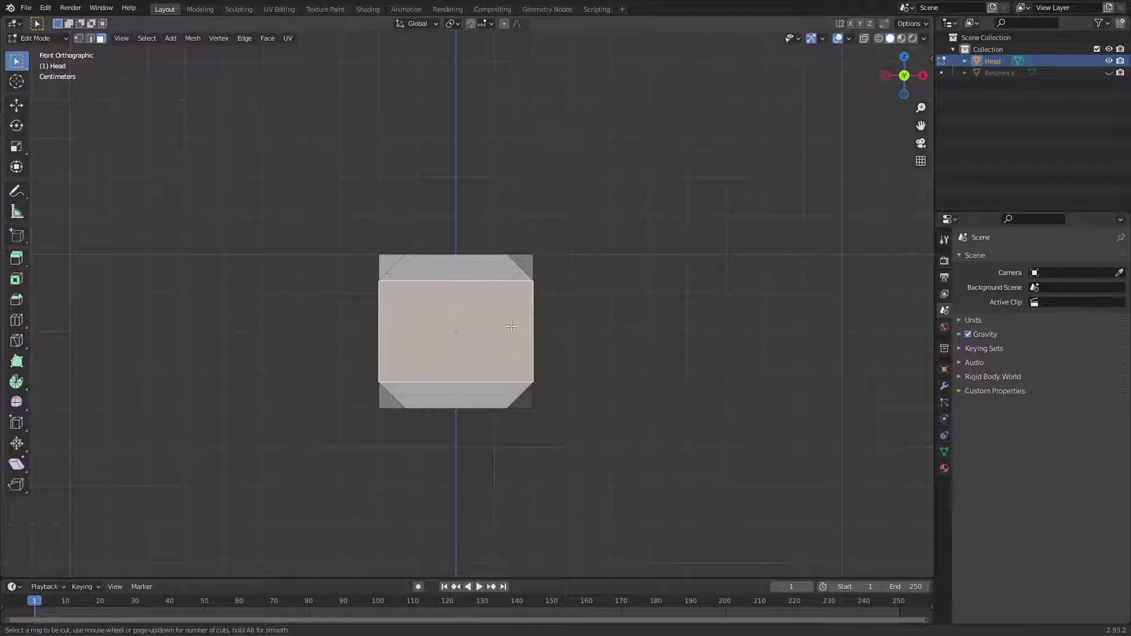
click(530, 326)
right_click(516, 319)
middle_drag(531, 330, 565, 368)
key(KP_1)
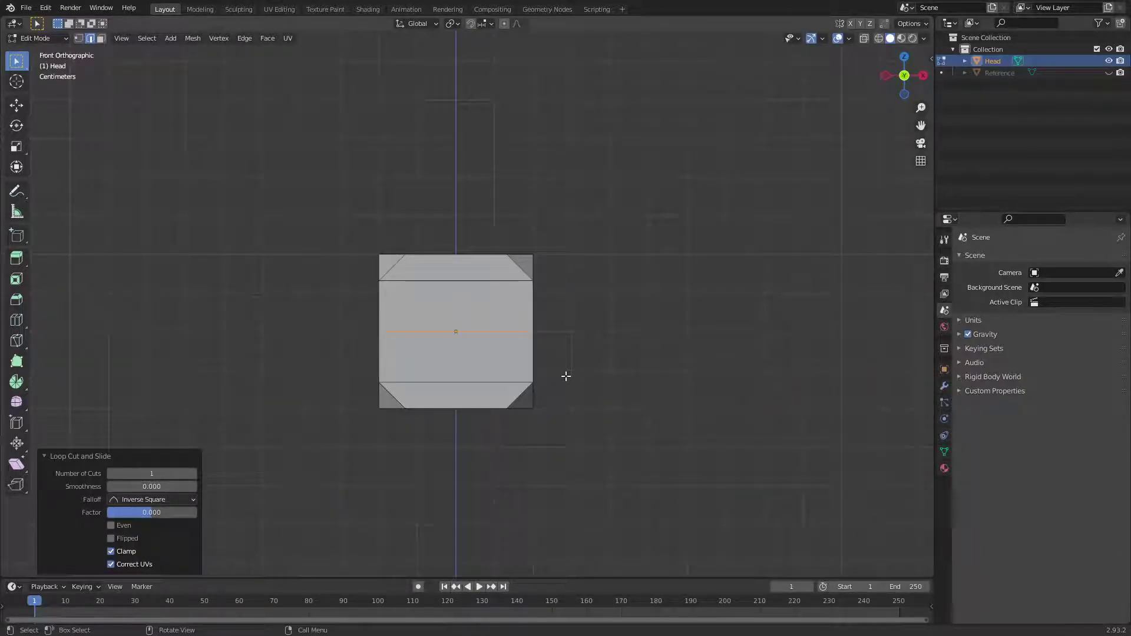
key(ctrl+z)
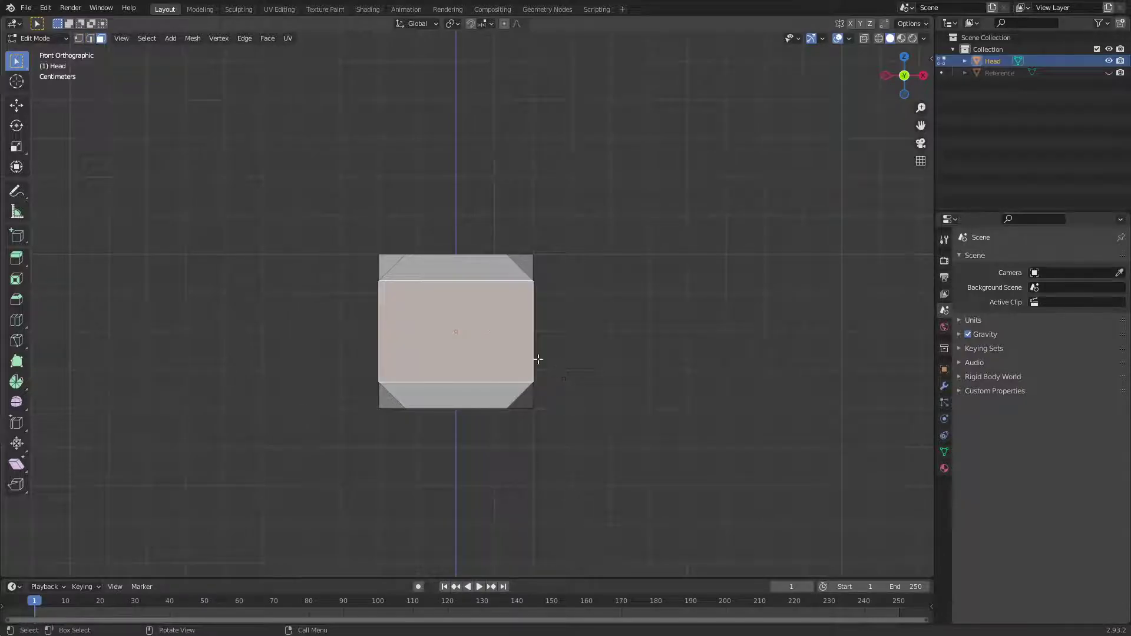
Add a centred horizontal loop cut and check the upper and lower middle faces.
key(ctrl+r)
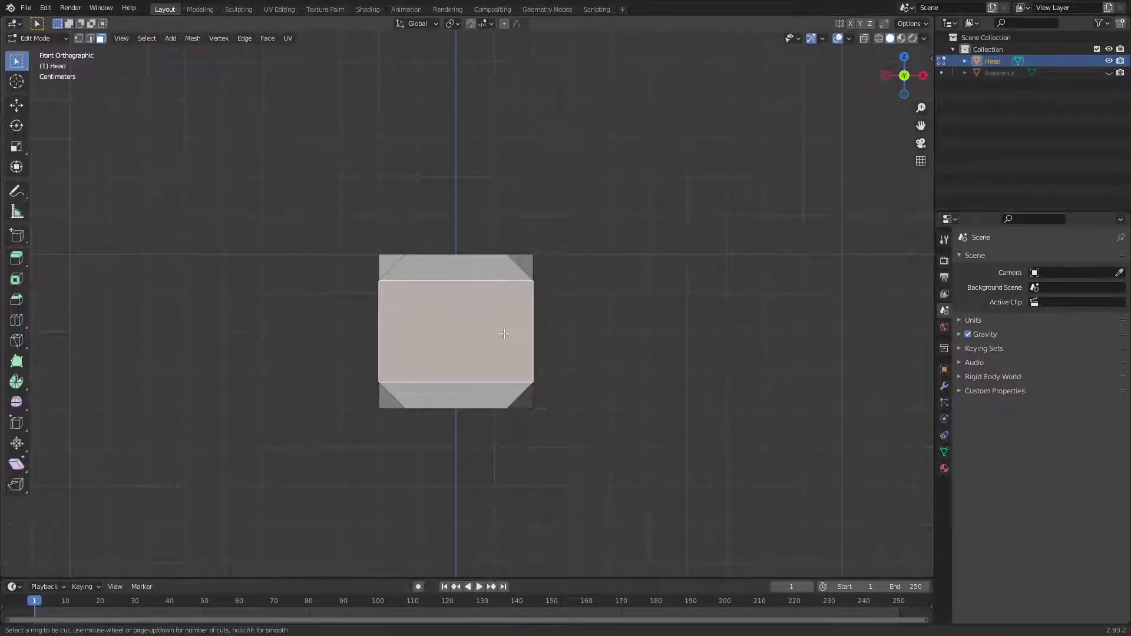
click(525, 338)
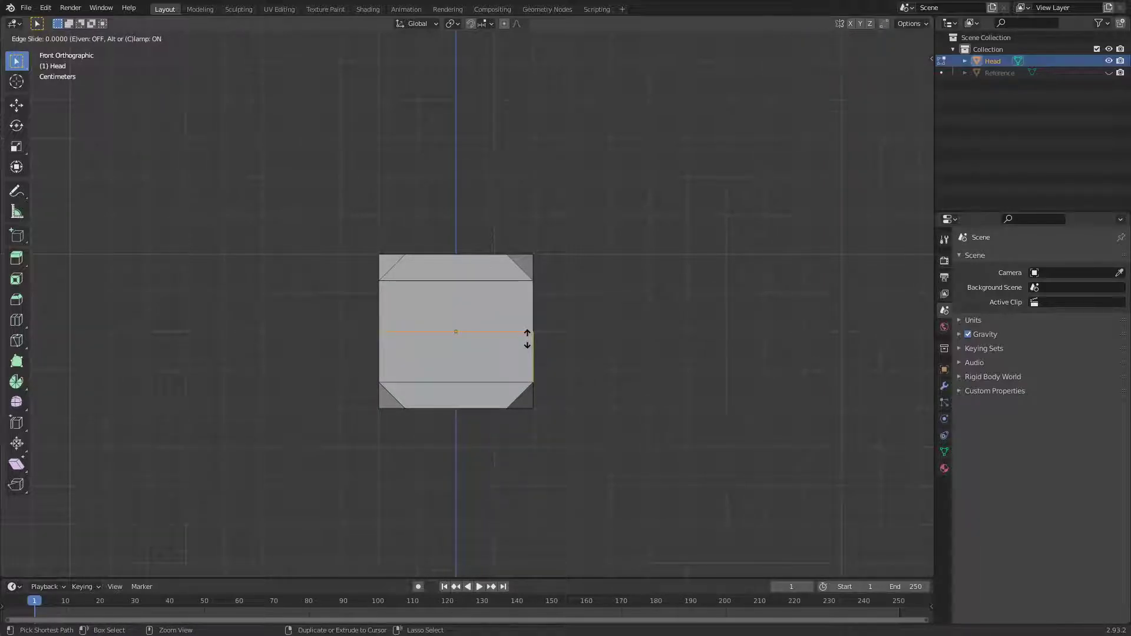
click(527, 339)
scroll(523, 364, up, 2)
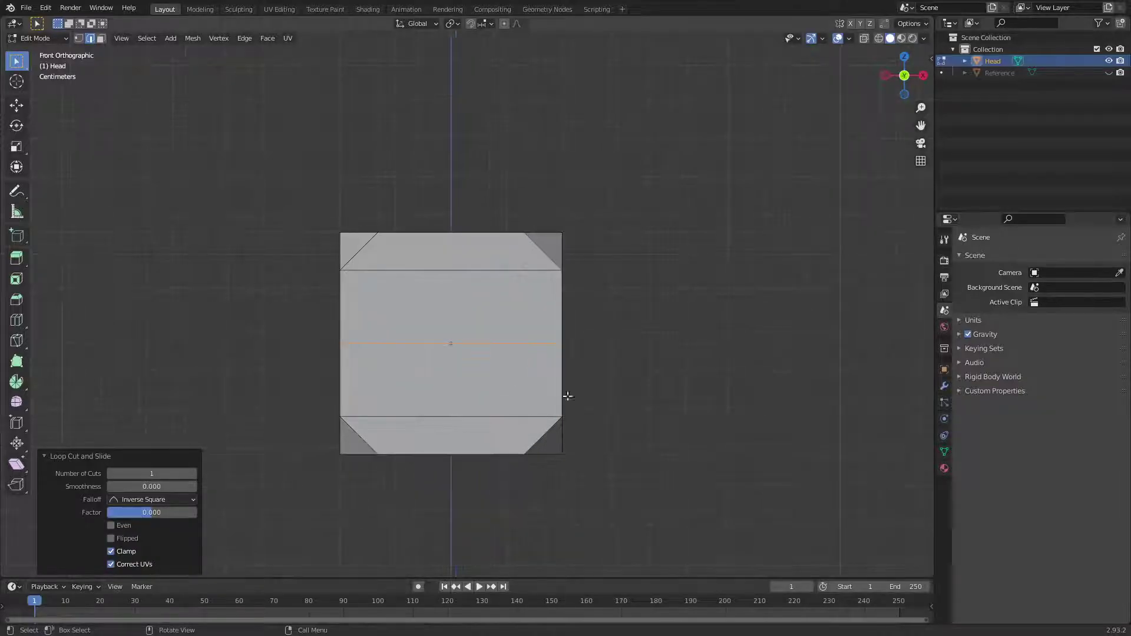
key(3)
click(471, 308)
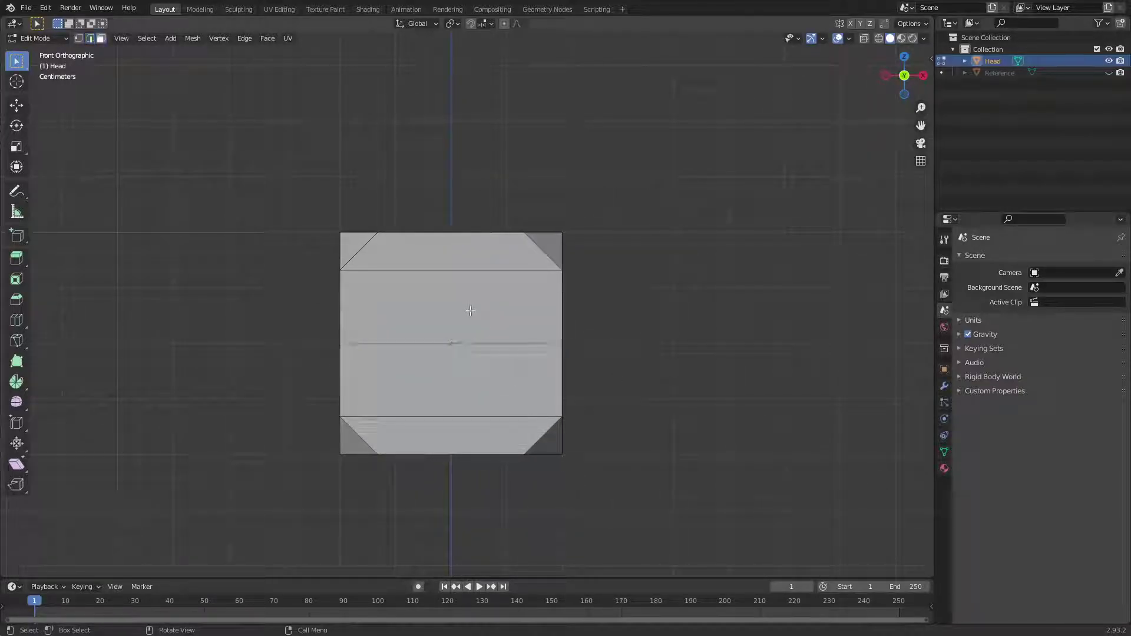
click(489, 398)
click(494, 310)
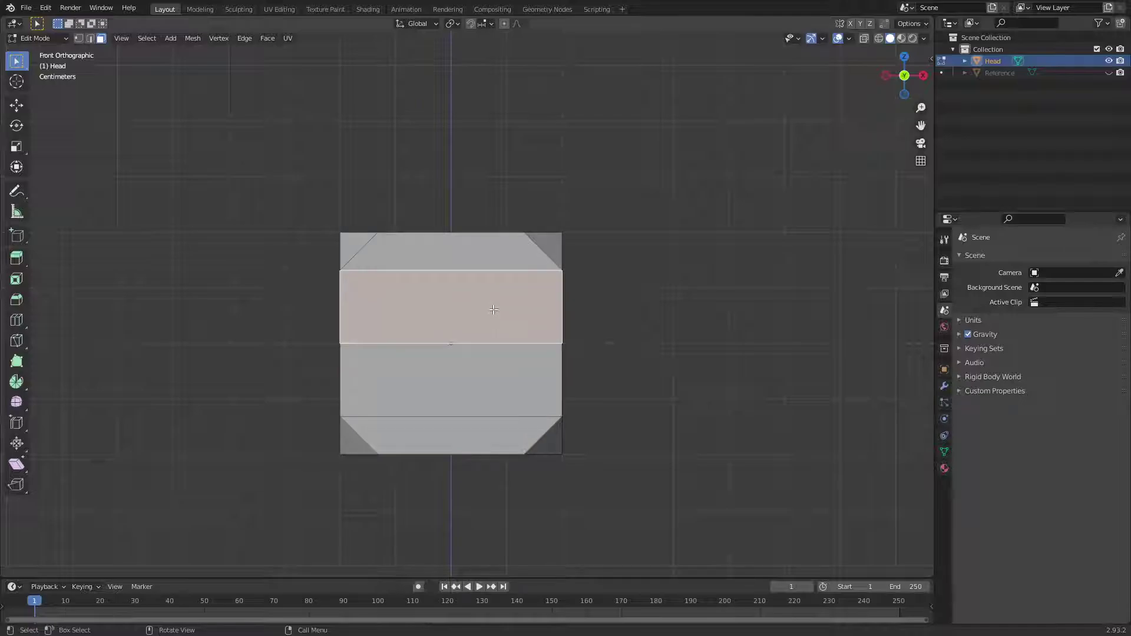
Cancel a further loop cut and select the top edge of the upper band.
key(ctrl+r)
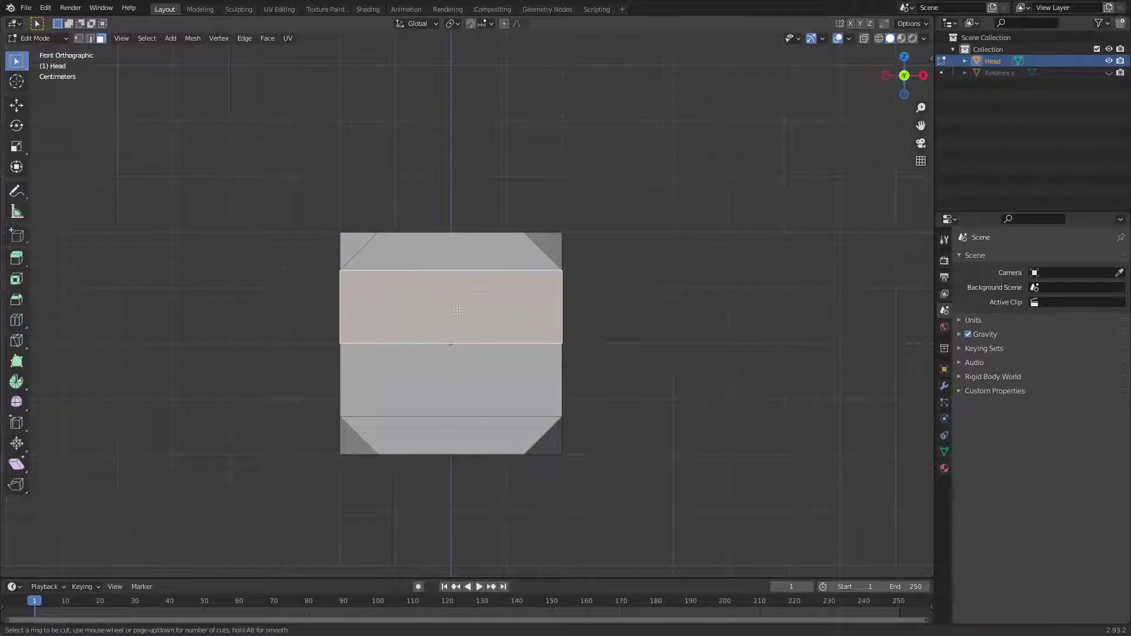
key(Escape)
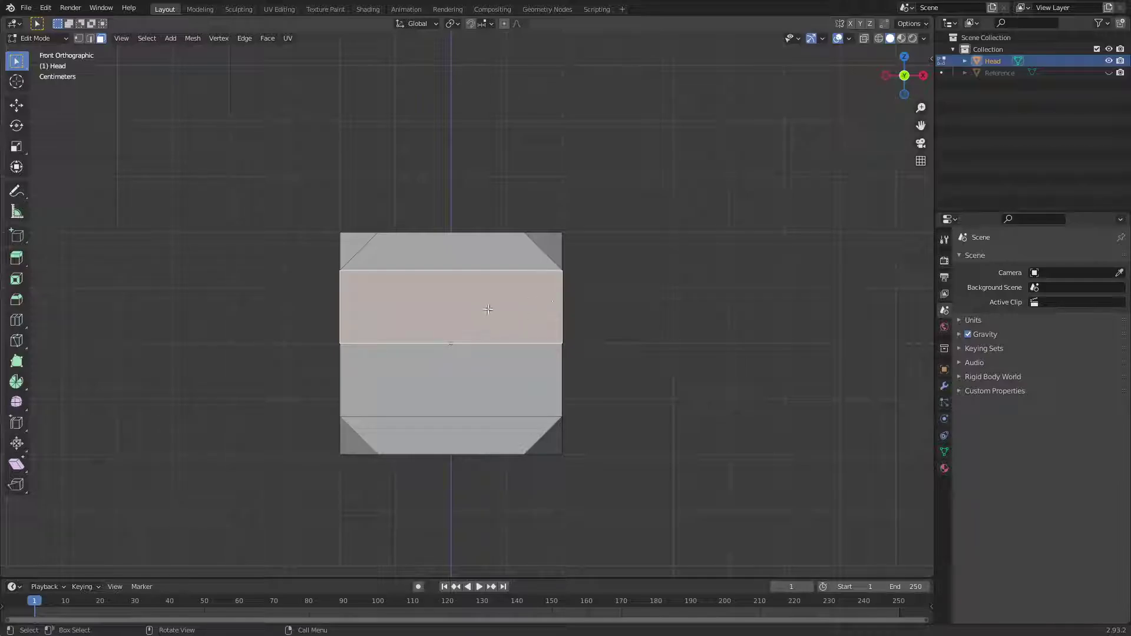
click(651, 414)
click(509, 316)
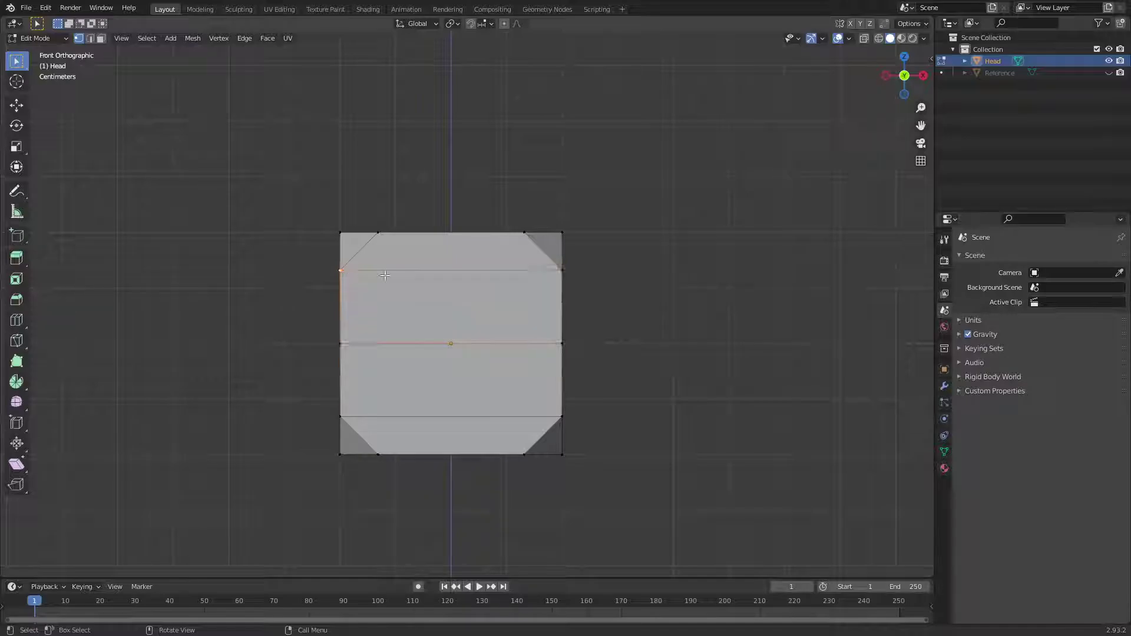
click(341, 271)
shift+click(563, 270)
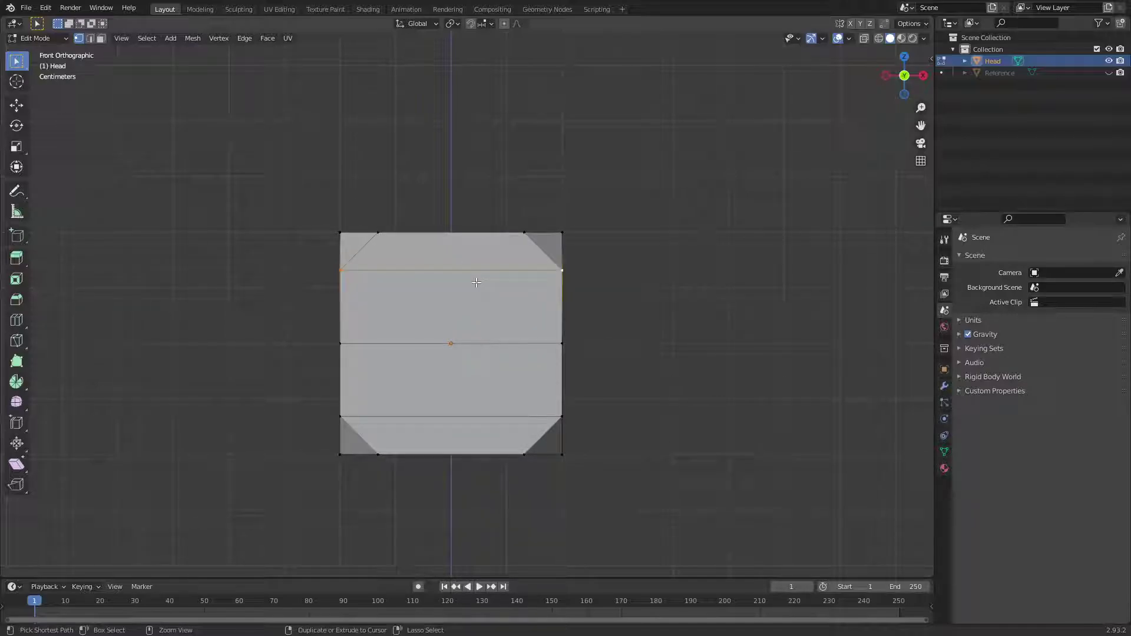
Abandon the loop cut and subdivide the Head's top front edge to add a midpoint.
key(ctrl+r)
click(457, 270)
right_click(444, 271)
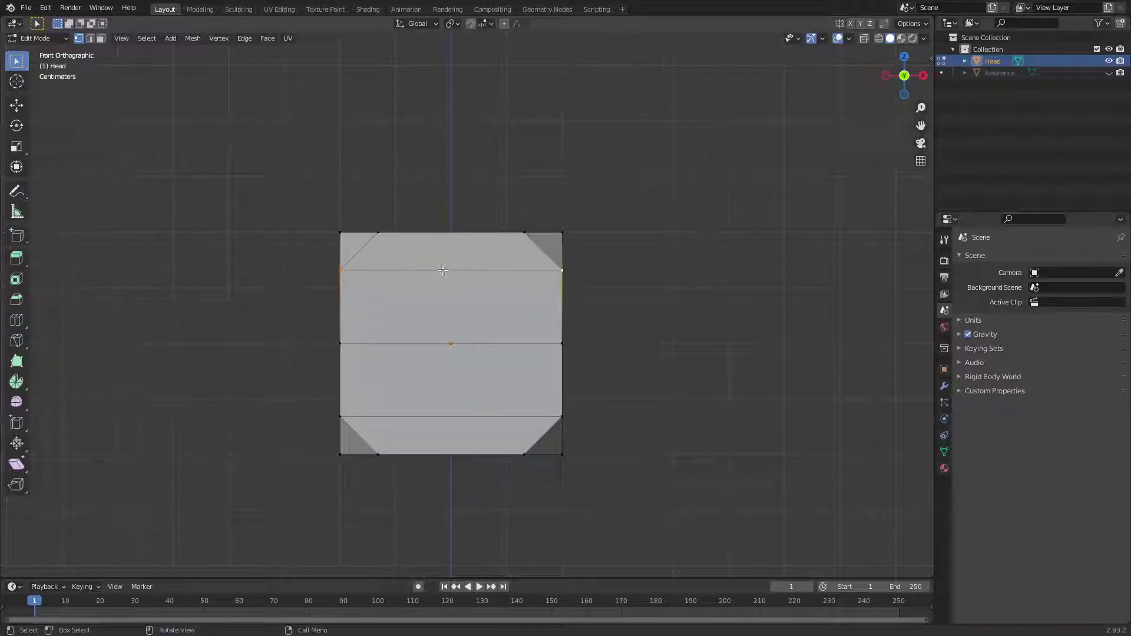
right_click(443, 270)
click(429, 247)
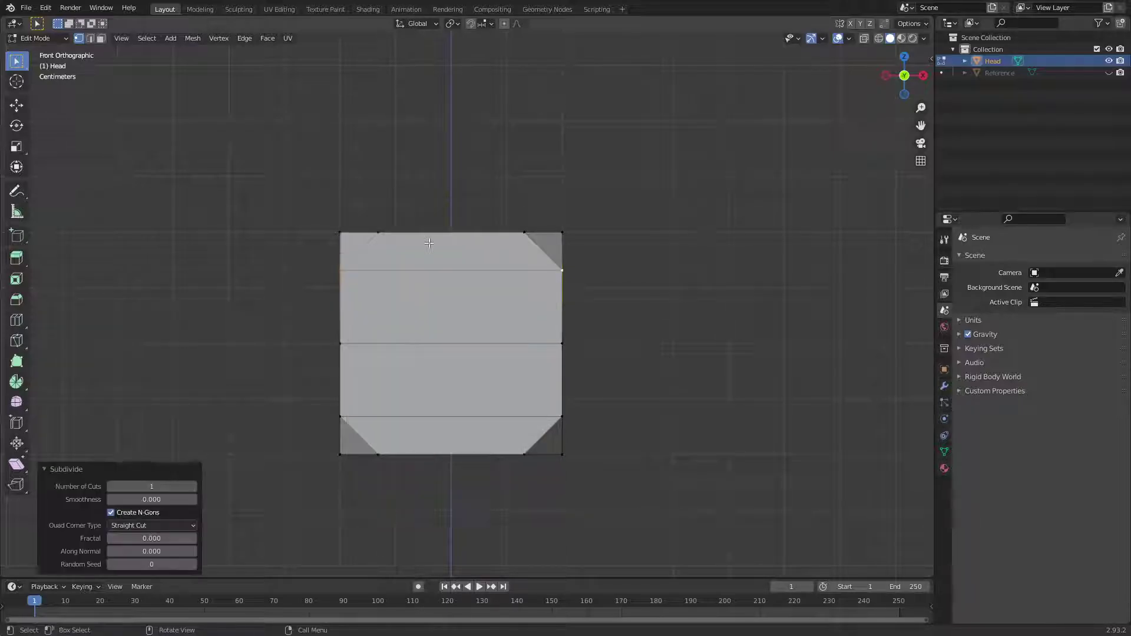
Subdivide the middle and lower front edges, adding a midpoint to each.
click(342, 343)
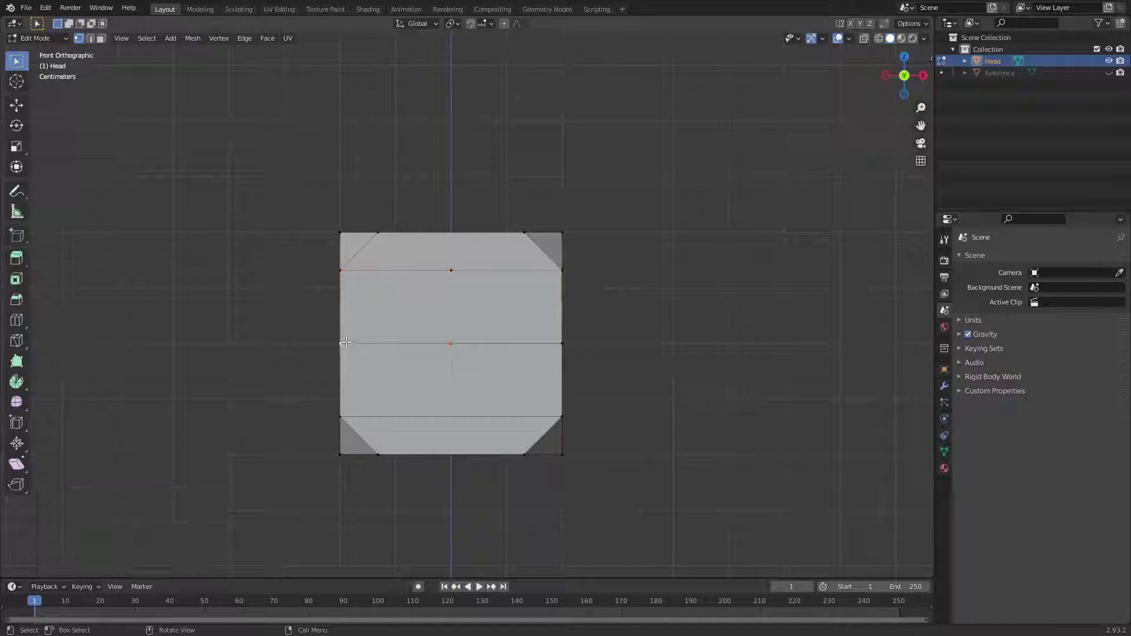
ctrl+click(562, 344)
right_click(461, 337)
click(461, 337)
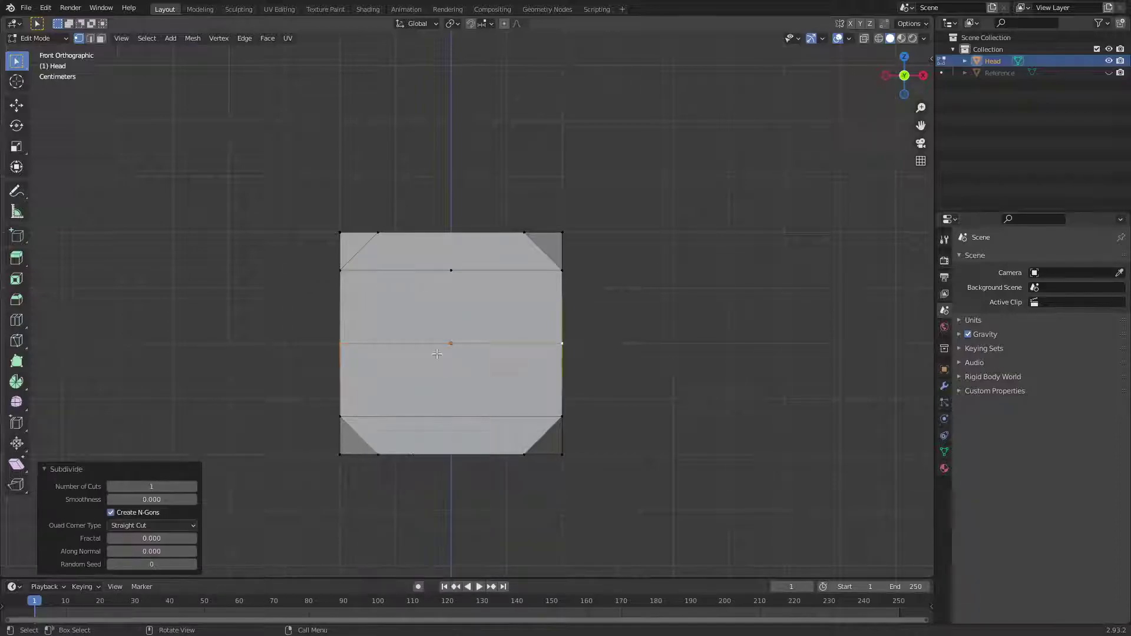
click(340, 417)
ctrl+click(560, 416)
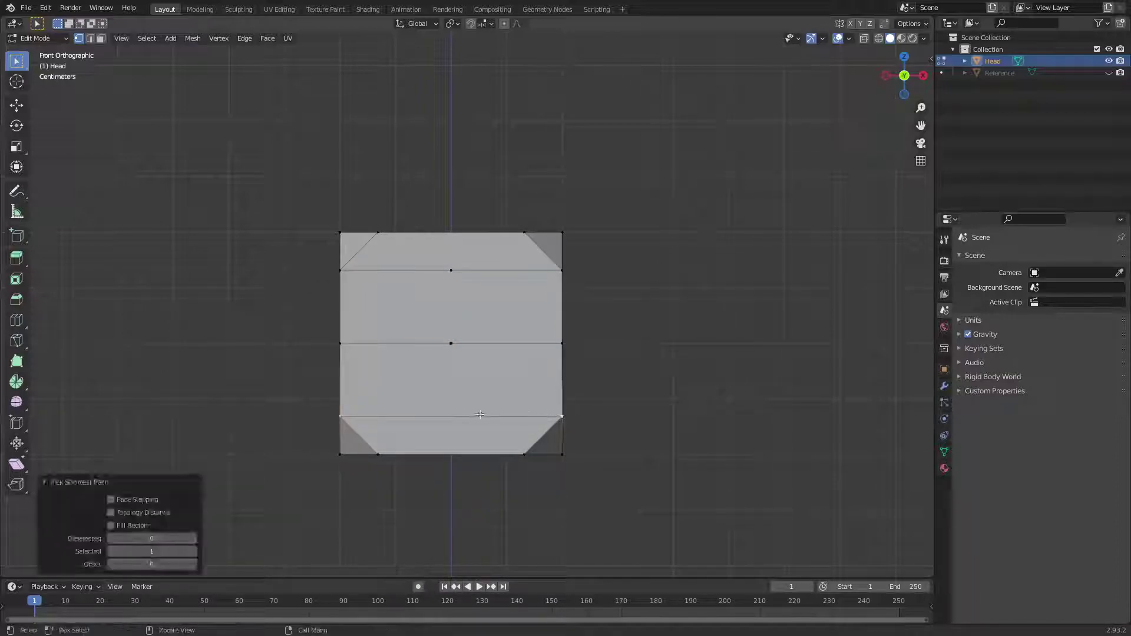
right_click(479, 415)
click(457, 373)
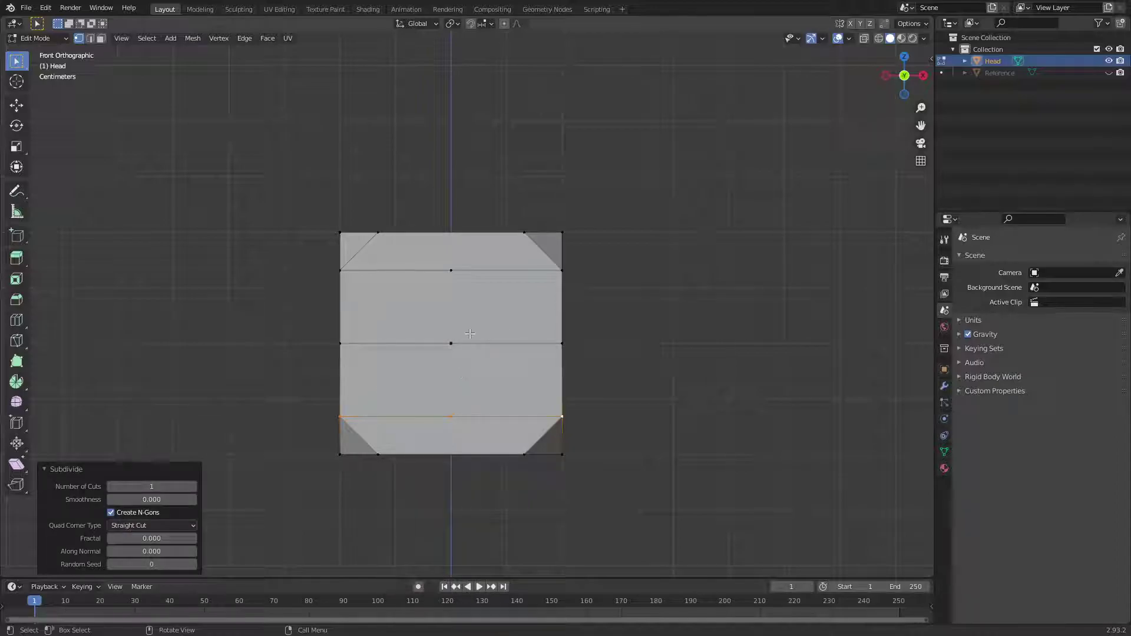
Join the top and middle midpoints, splitting the upper band into left and right faces.
click(452, 274)
click(457, 341)
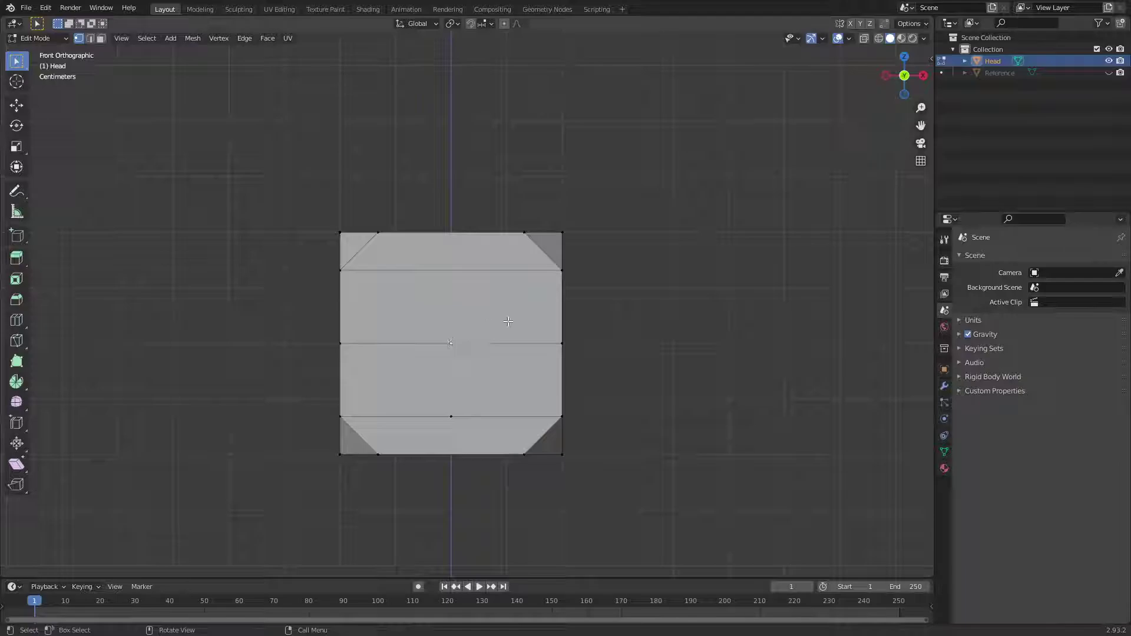
key(3)
click(468, 307)
click(413, 312)
click(468, 307)
click(413, 312)
click(468, 306)
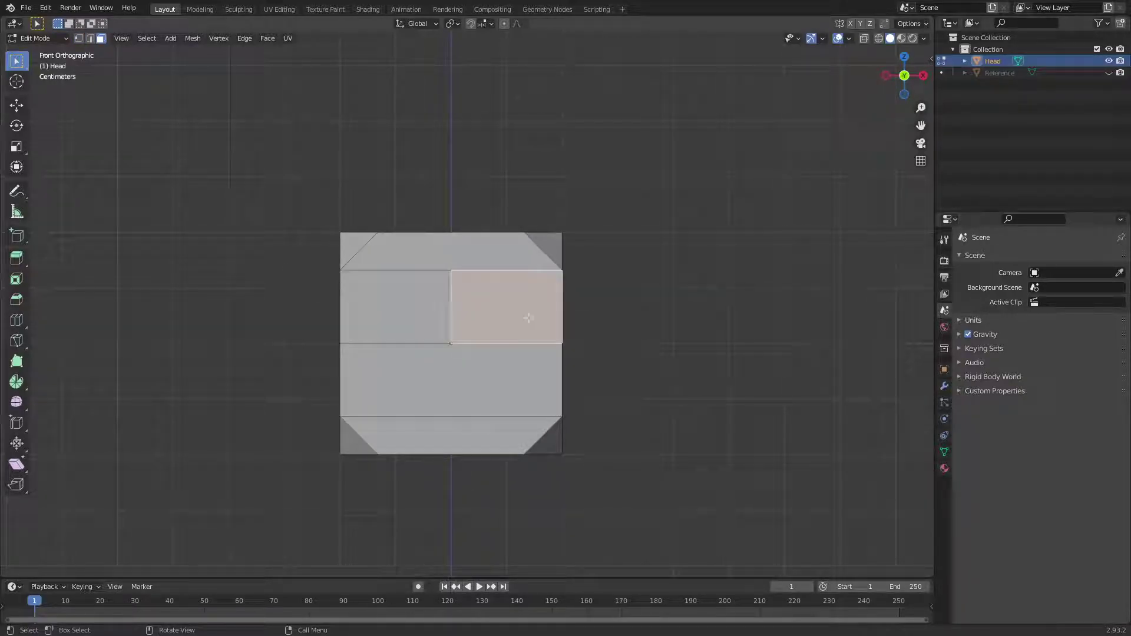
click(424, 328)
click(468, 307)
Select the lower middle band and begin insetting it for the mouth.
click(737, 376)
click(501, 377)
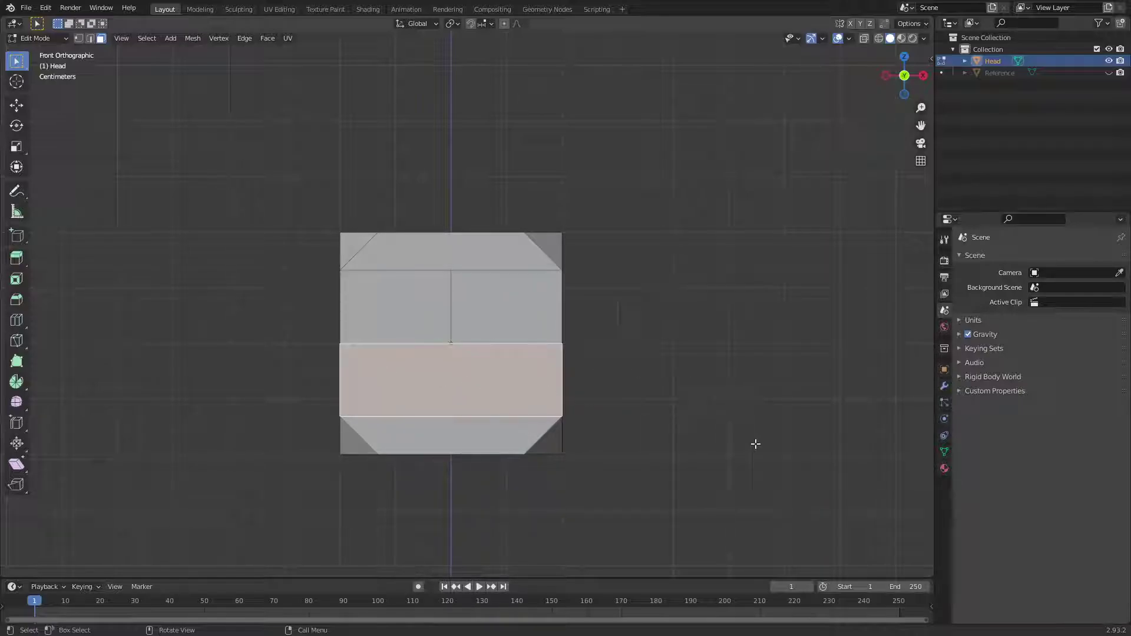
key(i)
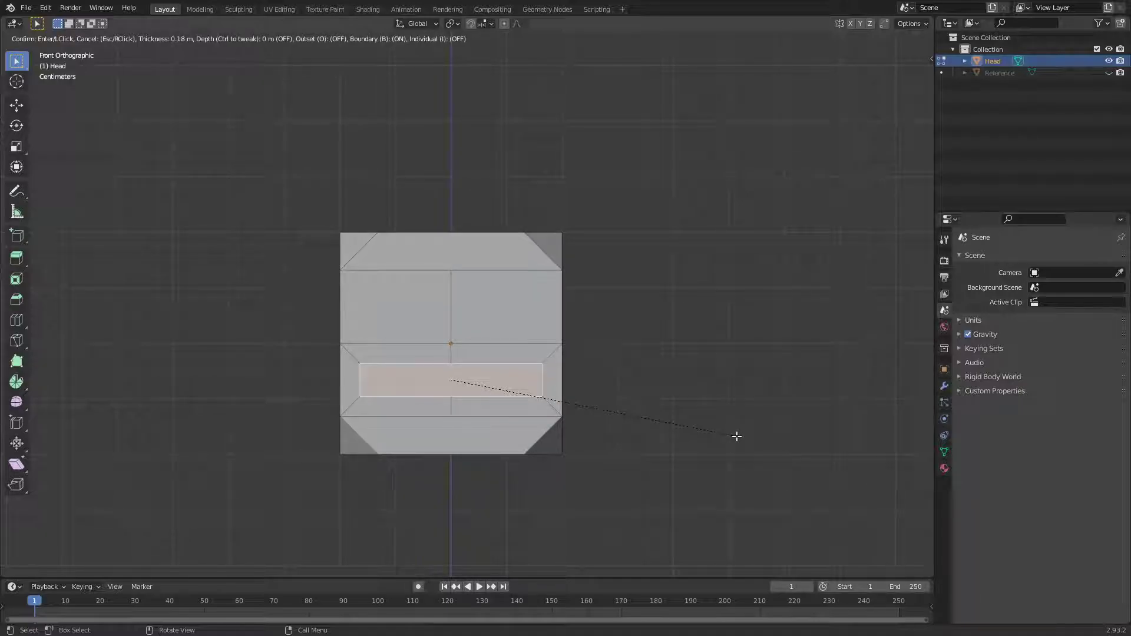
Inset the lower mouth face by about 0.18 m.
click(736, 436)
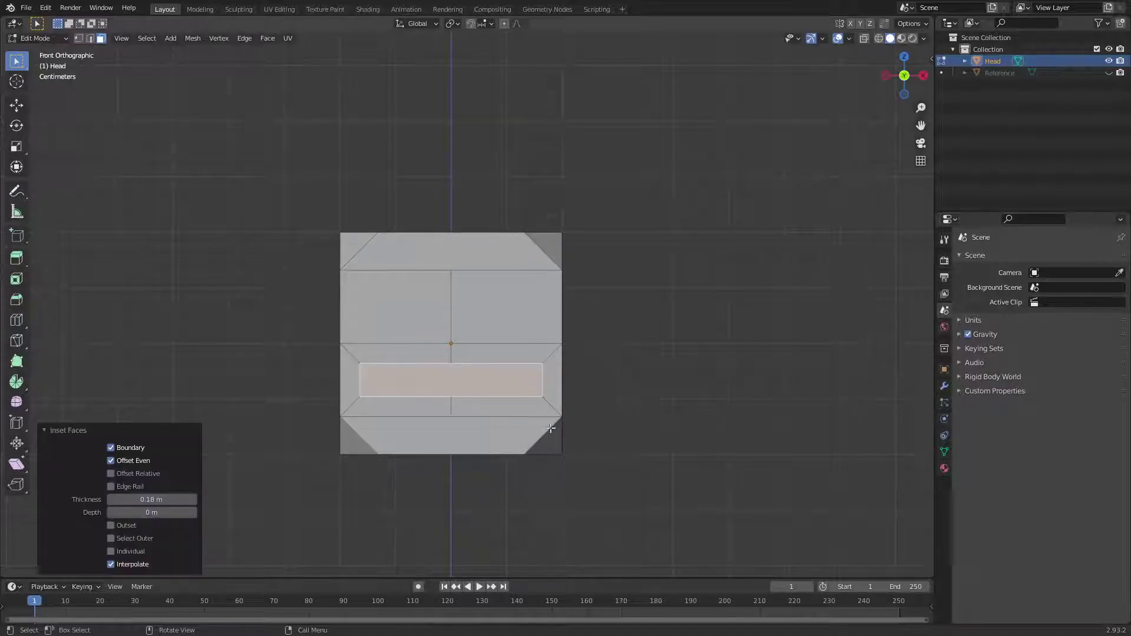
middle_drag(550, 429, 720, 447)
click(717, 451)
key(KP_1)
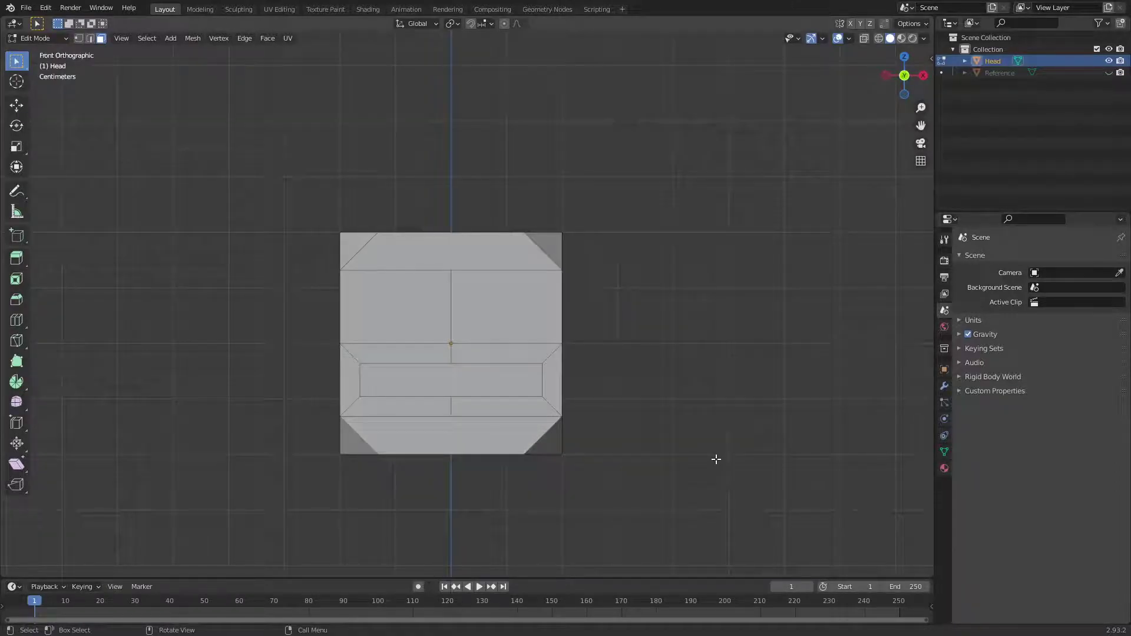
Inset the mouth face a second time at 0.07 m, leaving a thin rectangular outline.
click(391, 313)
click(476, 322)
click(456, 384)
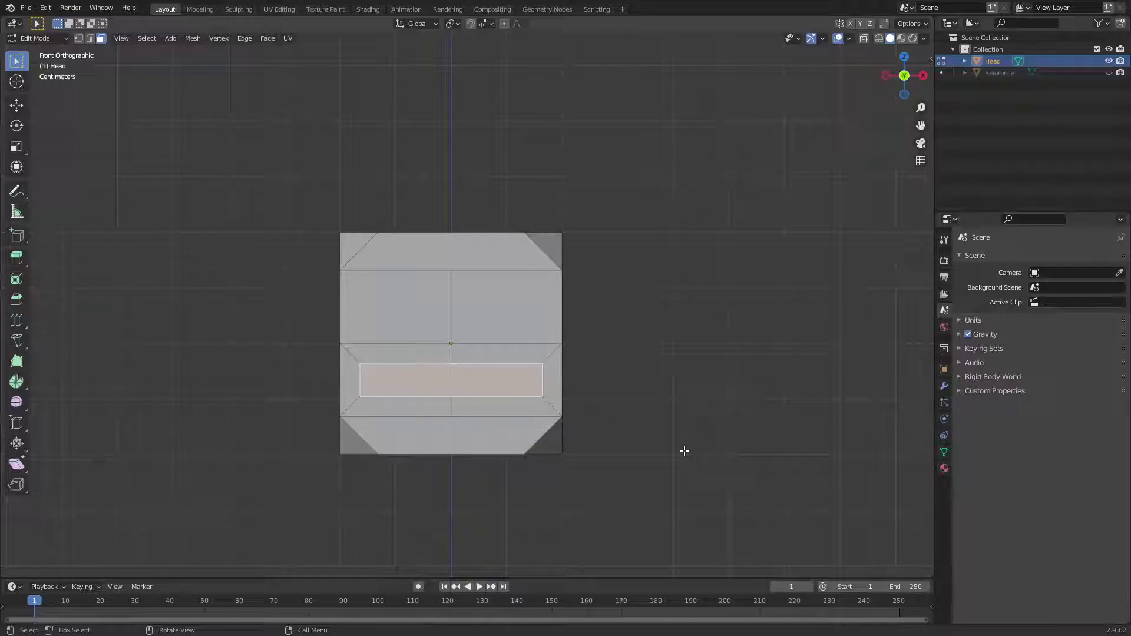
key(i)
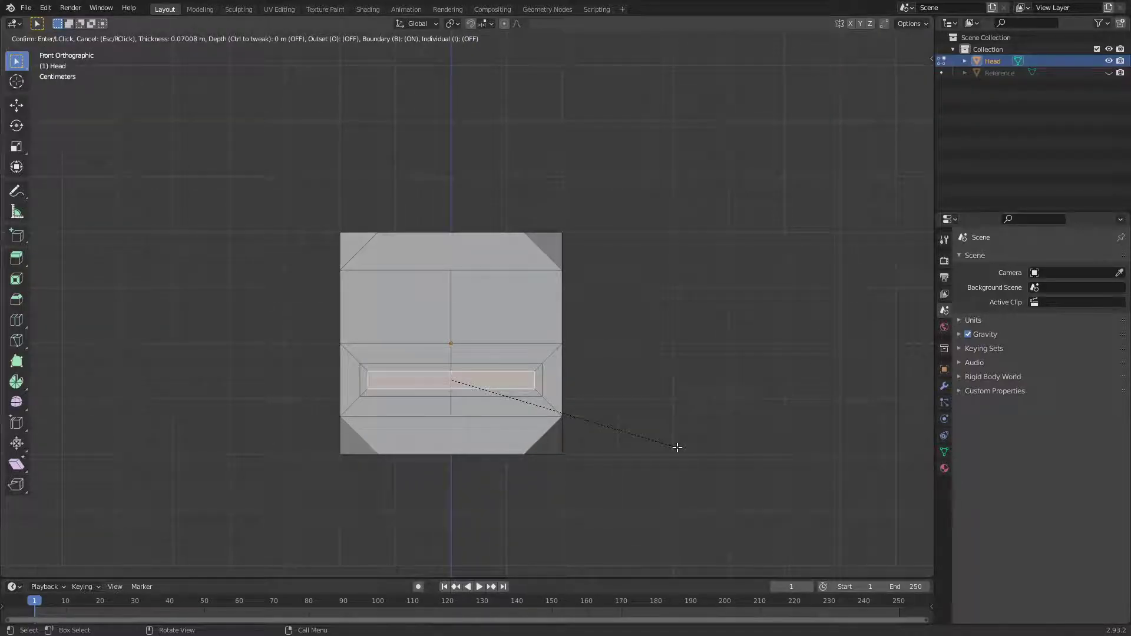
click(677, 447)
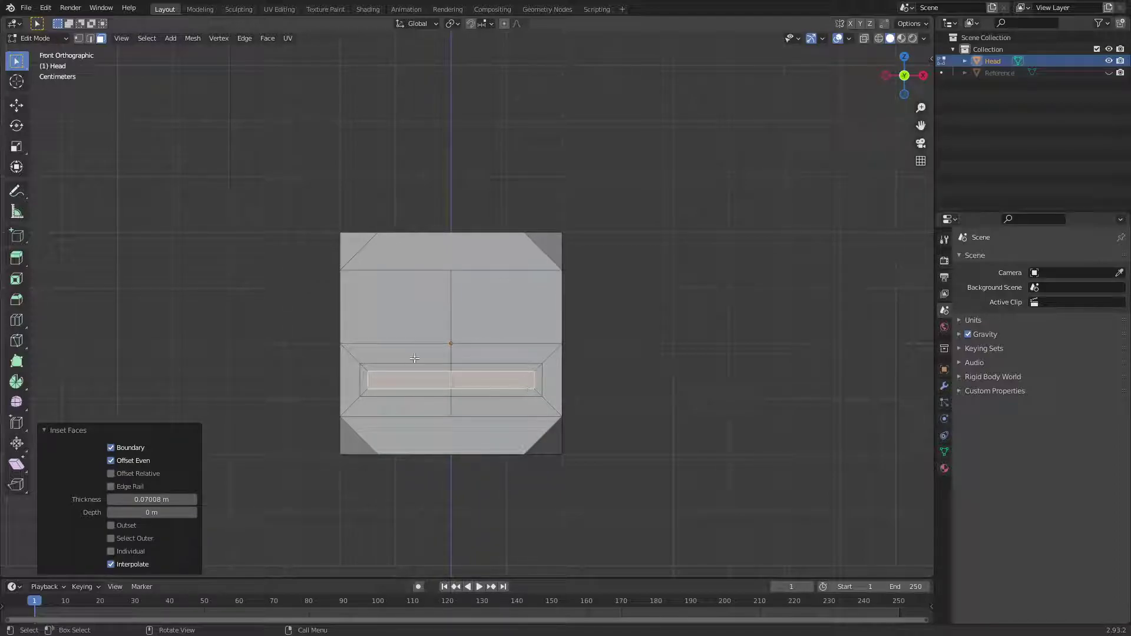
middle_drag(475, 388, 676, 433)
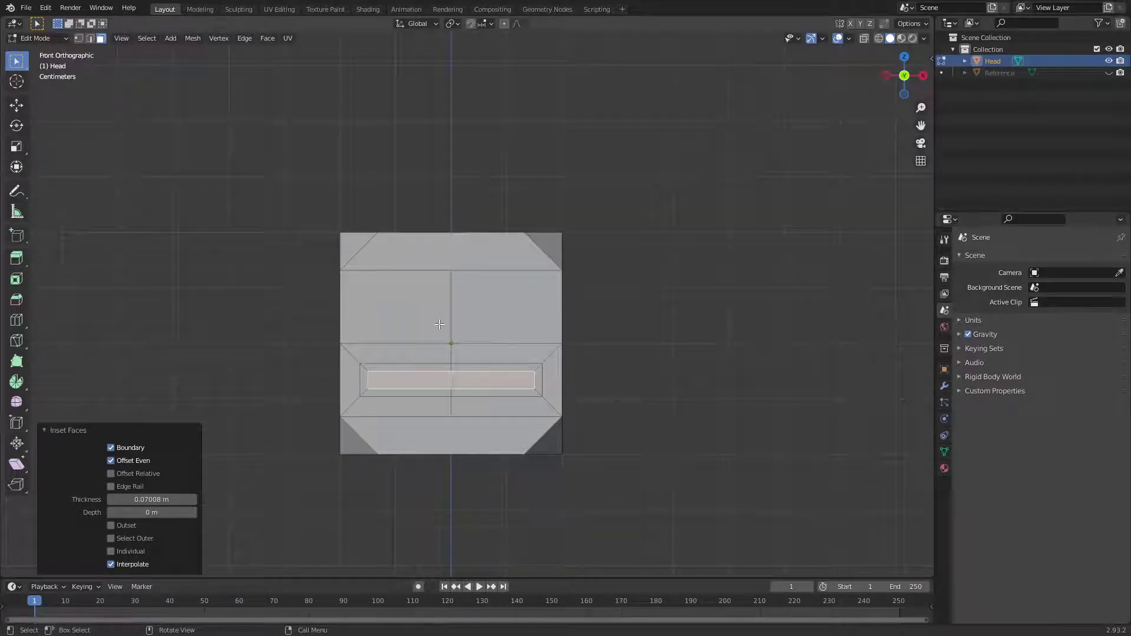
click(422, 309)
Inset the upper-left eye face by 0.1 m.
click(500, 317)
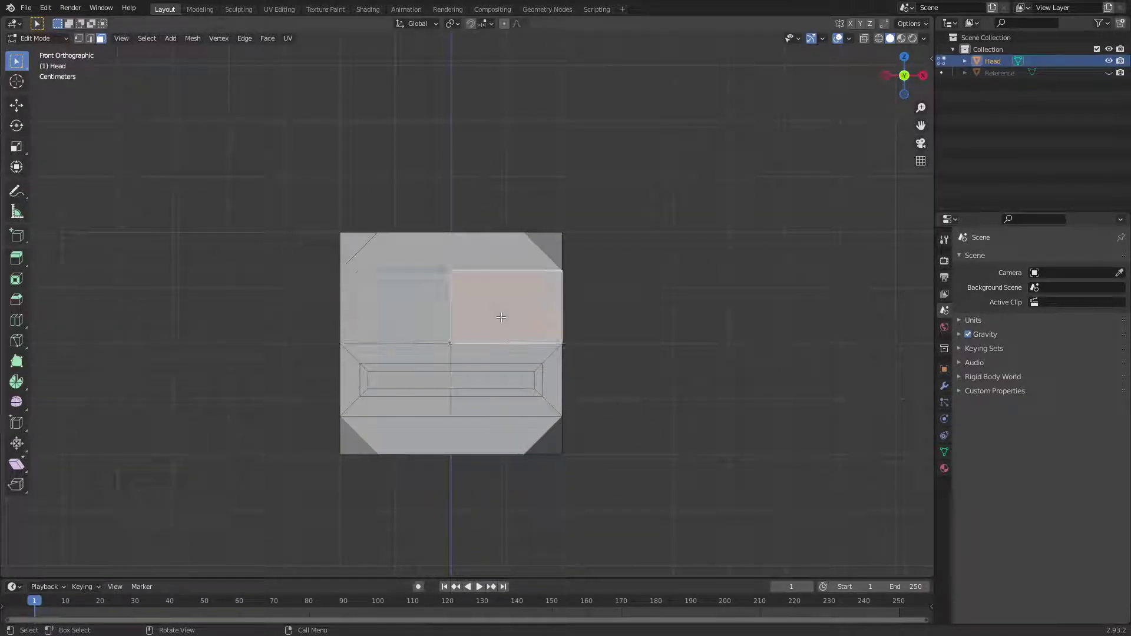
shift+click(440, 307)
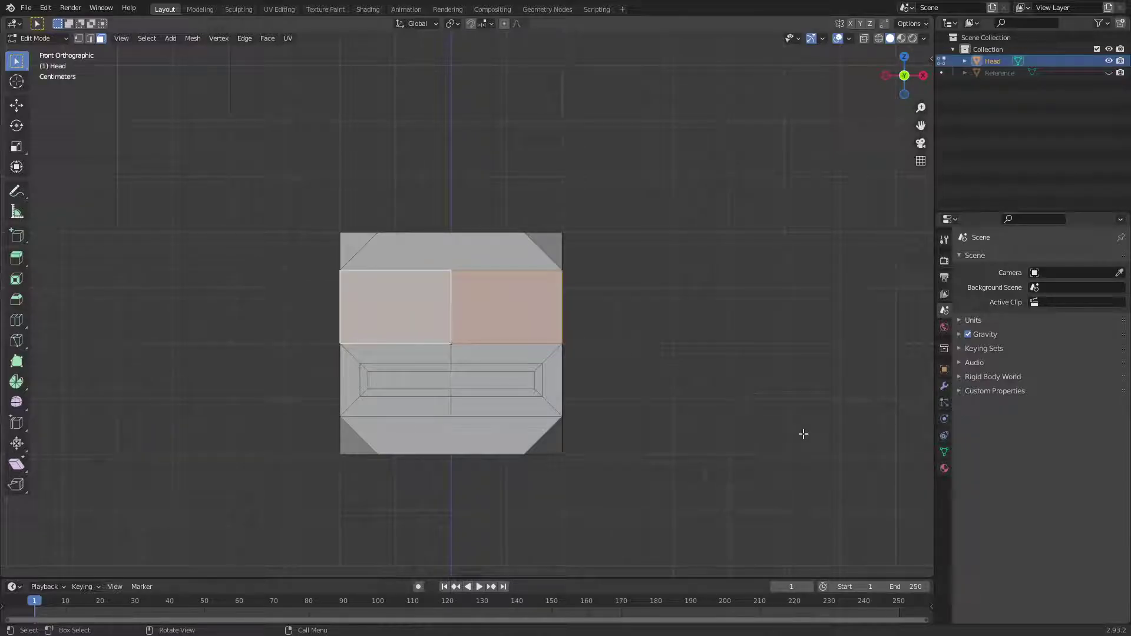
key(i)
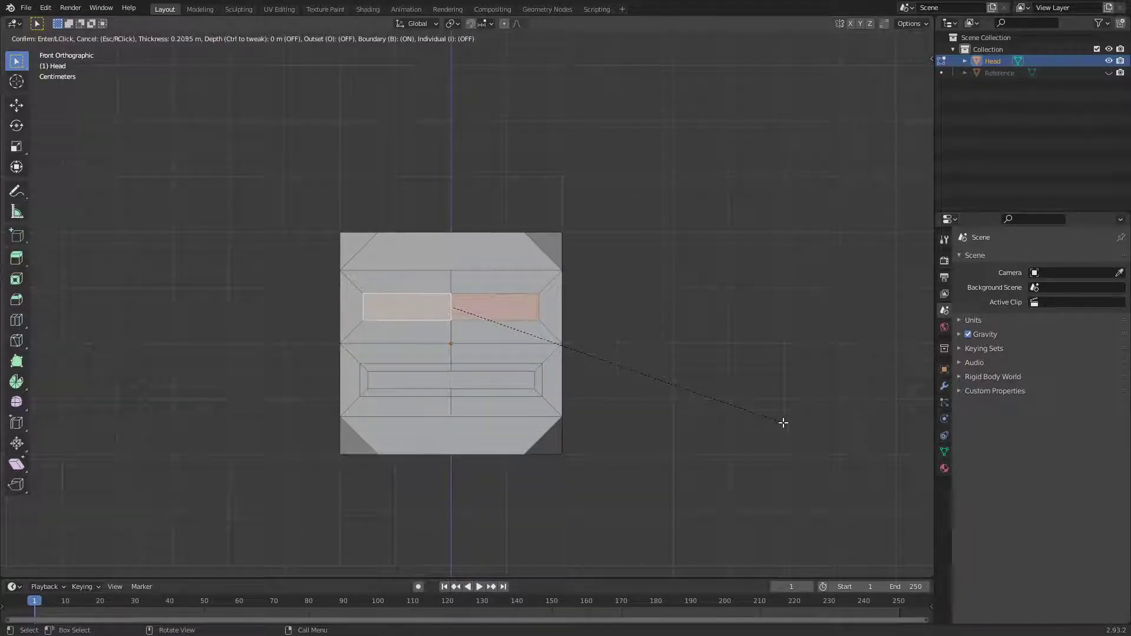
key(Escape)
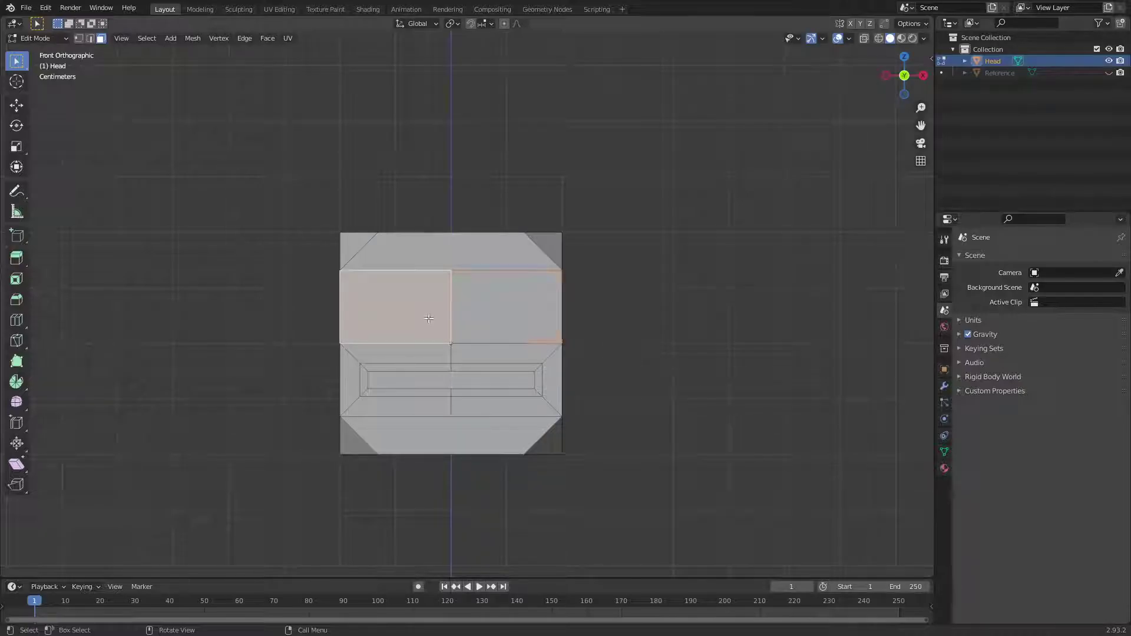
text(i)
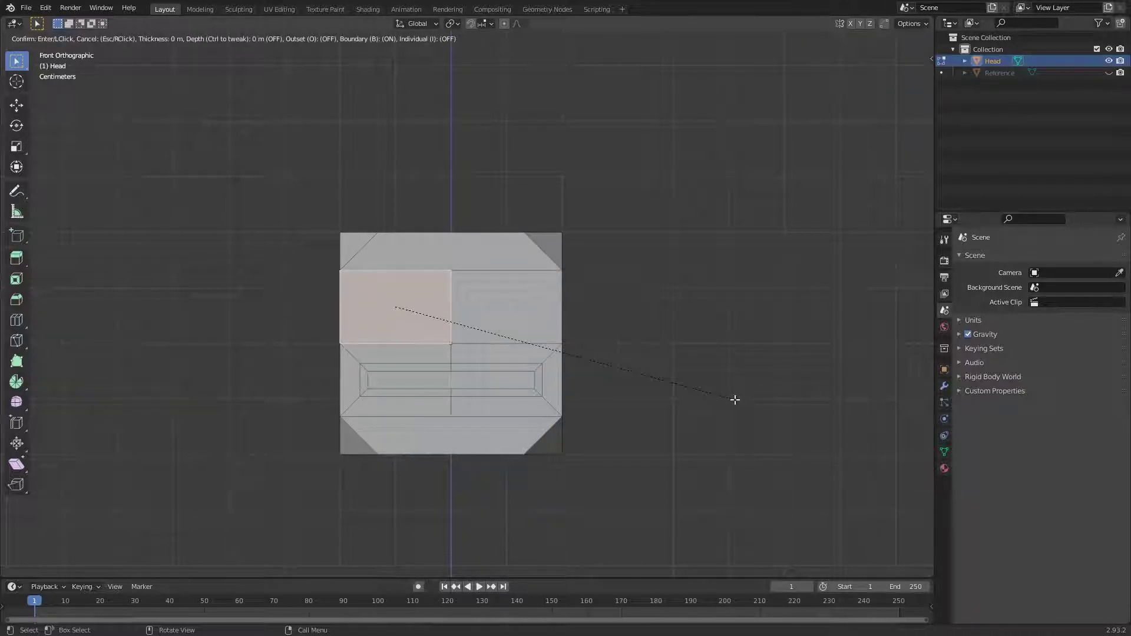
text(0.1)
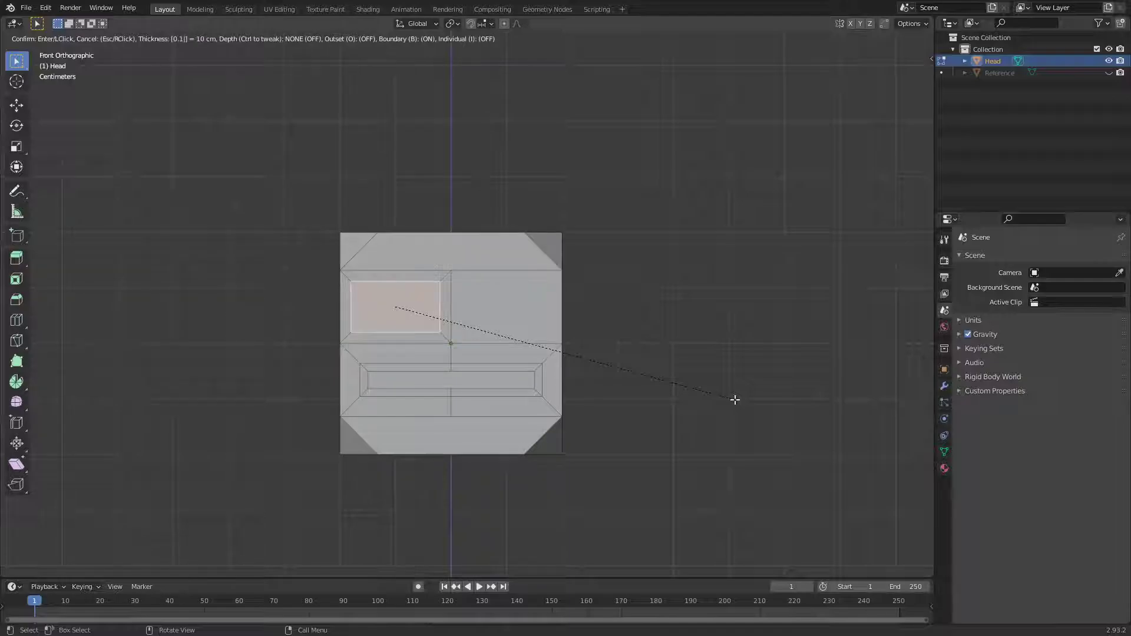
key(Return)
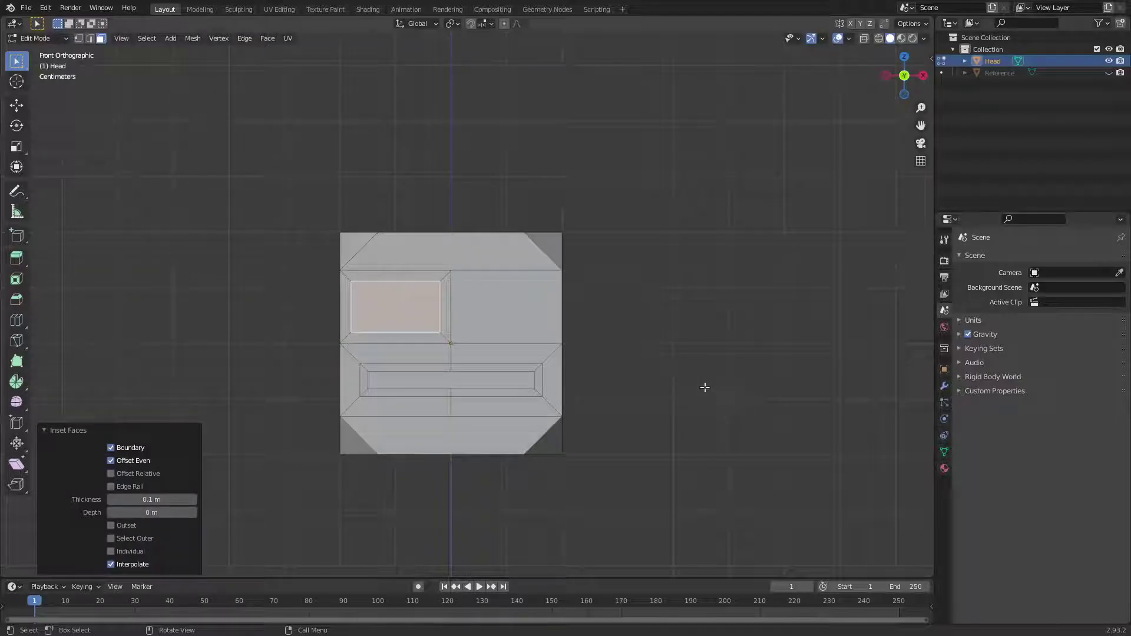
Inset the upper-right face by 0.1 m to match the left eye.
click(538, 310)
text(i)
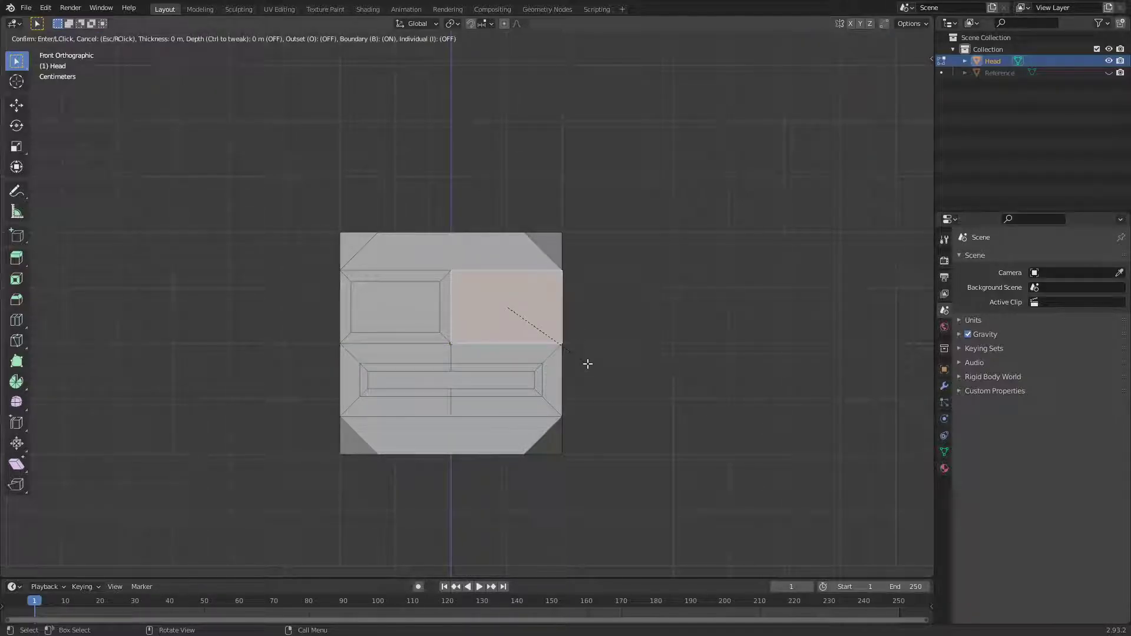
text(0.1)
key(Return)
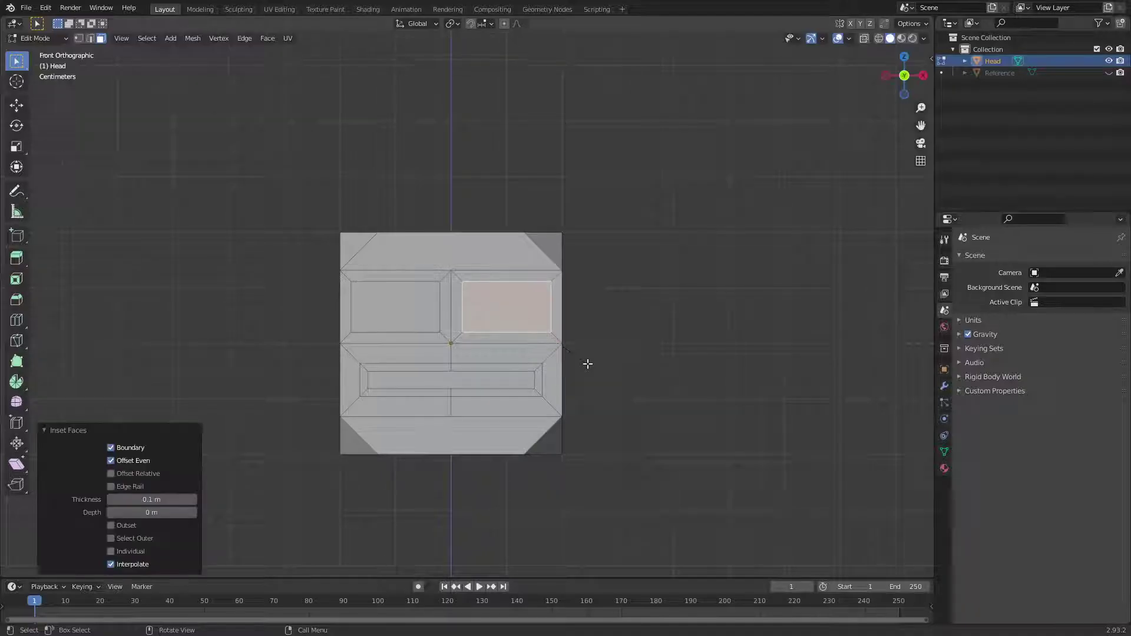
click(676, 341)
click(534, 302)
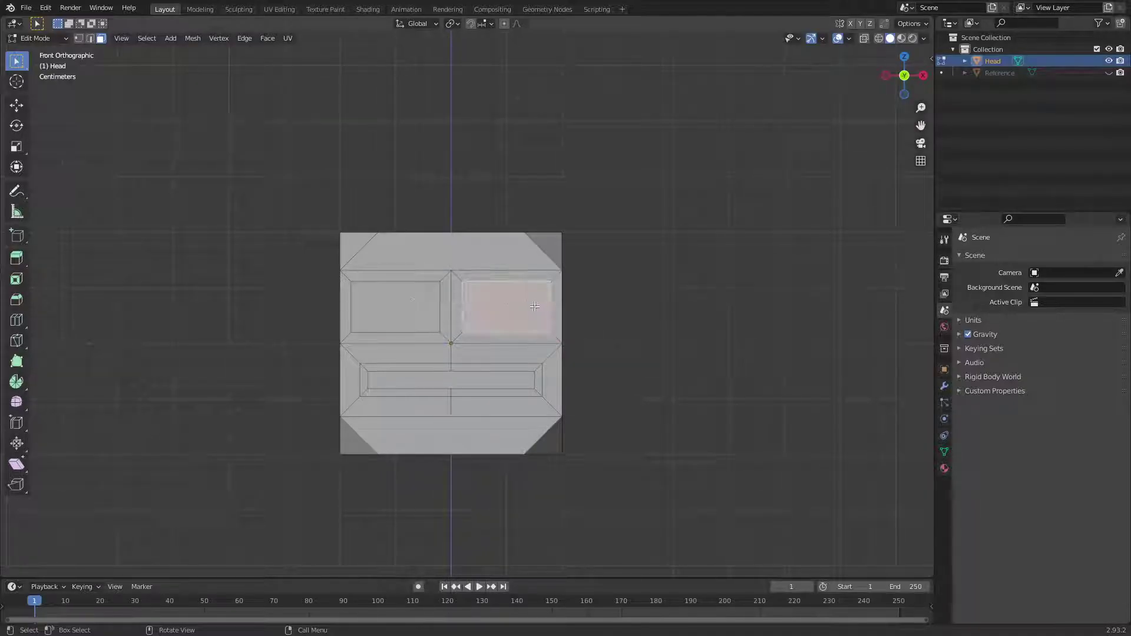
middle_drag(534, 303, 611, 391)
click(503, 414)
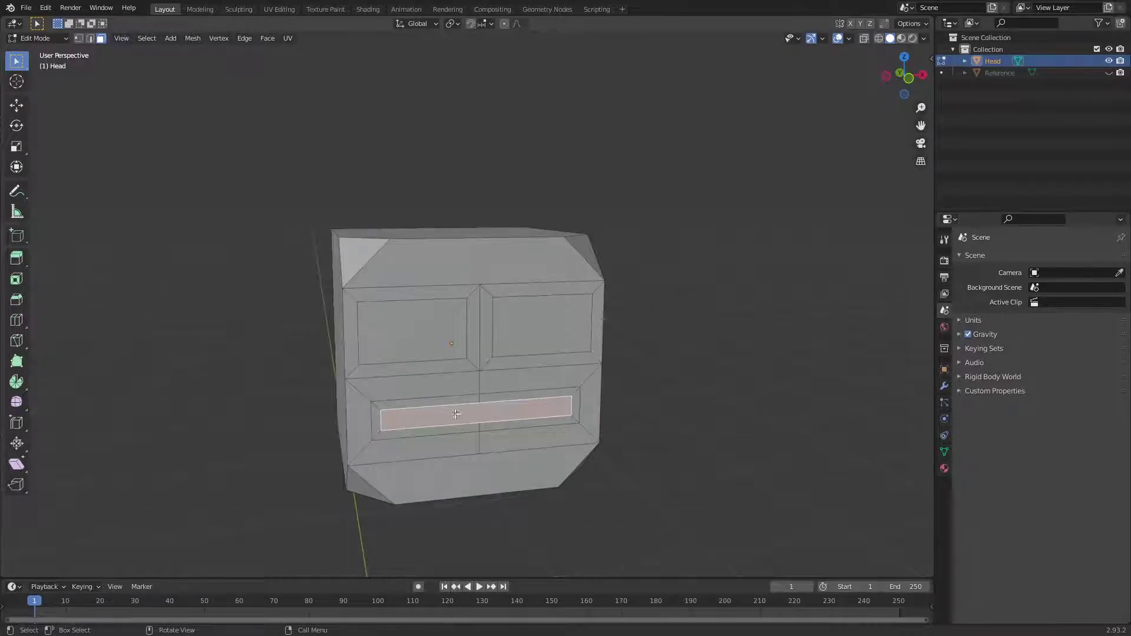
From the Right view, move both eye faces 0.01 m back along Y.
key(KP_1)
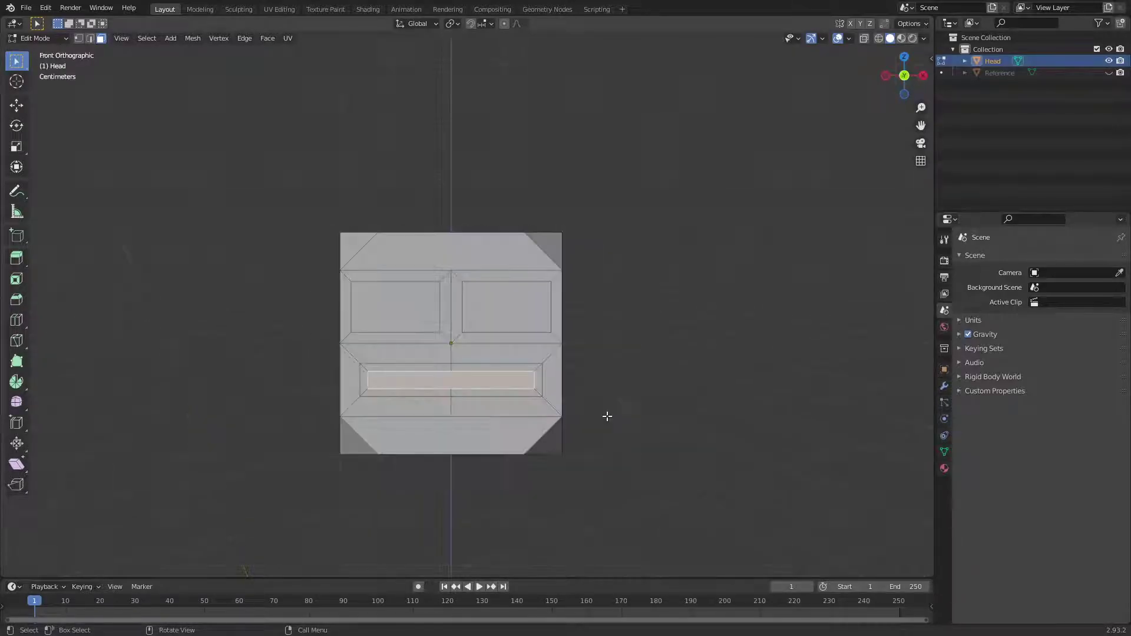
click(651, 382)
click(395, 306)
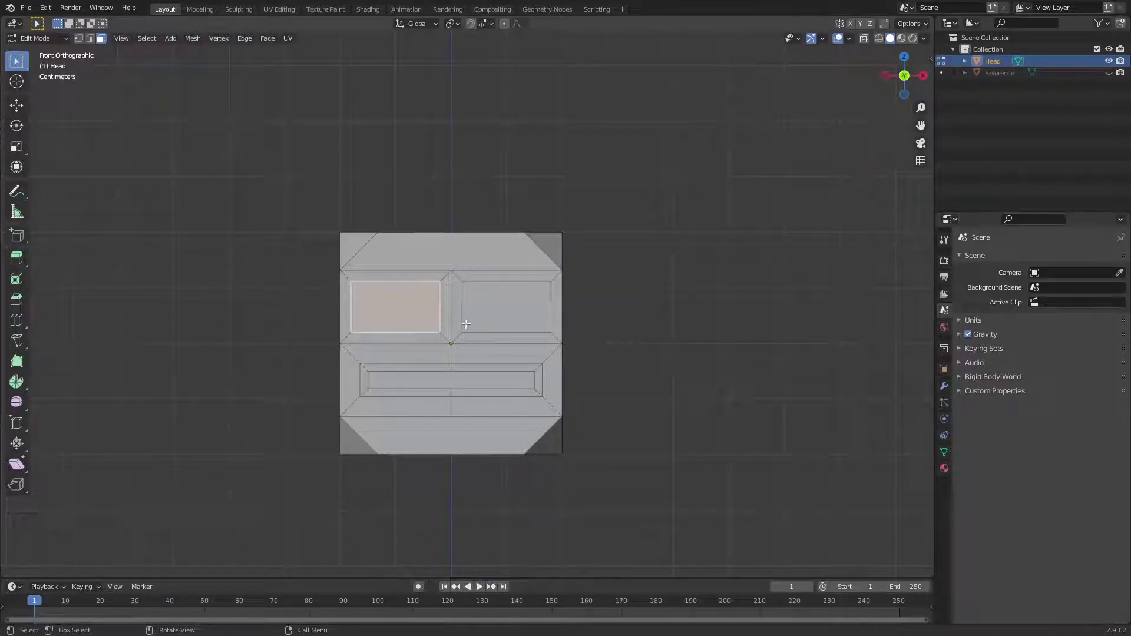
shift+click(513, 306)
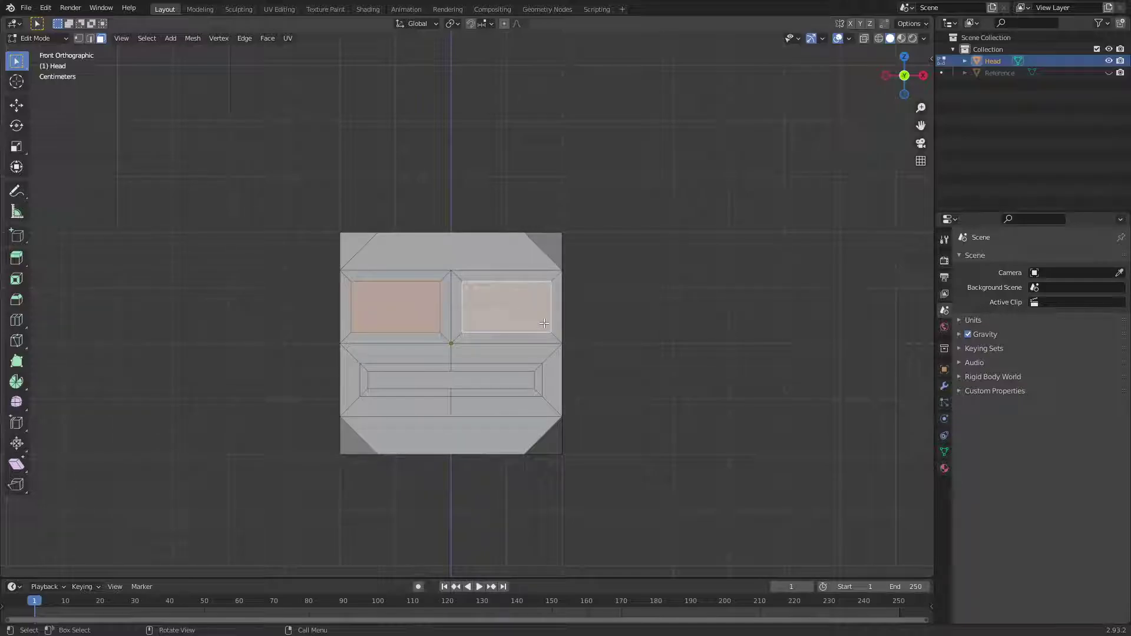
key(KP_3)
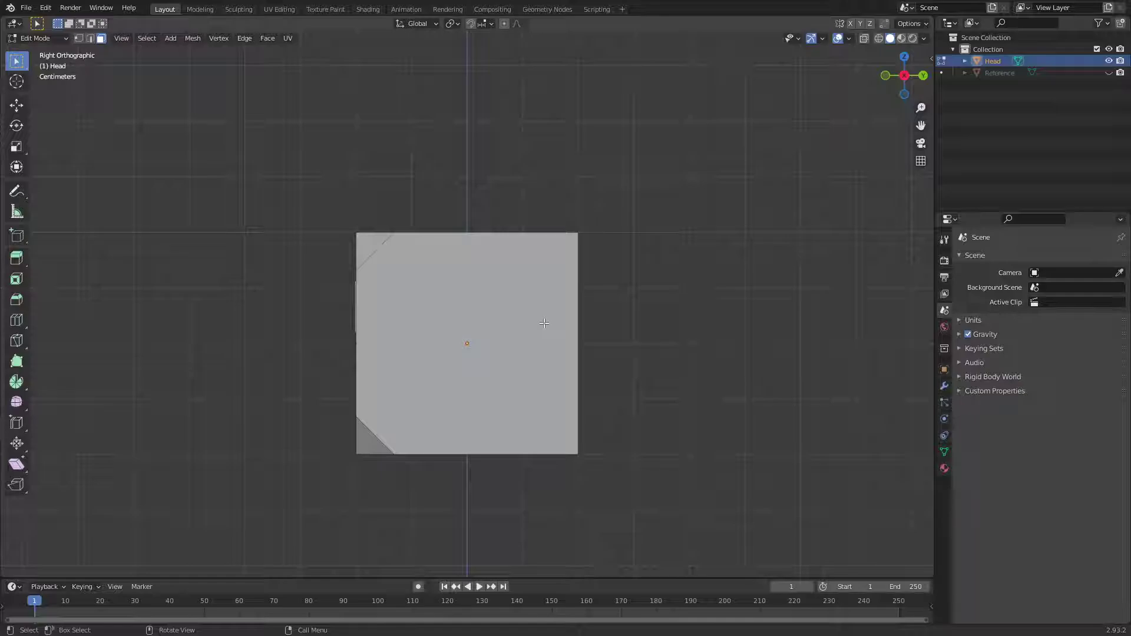
key(g)
key(y)
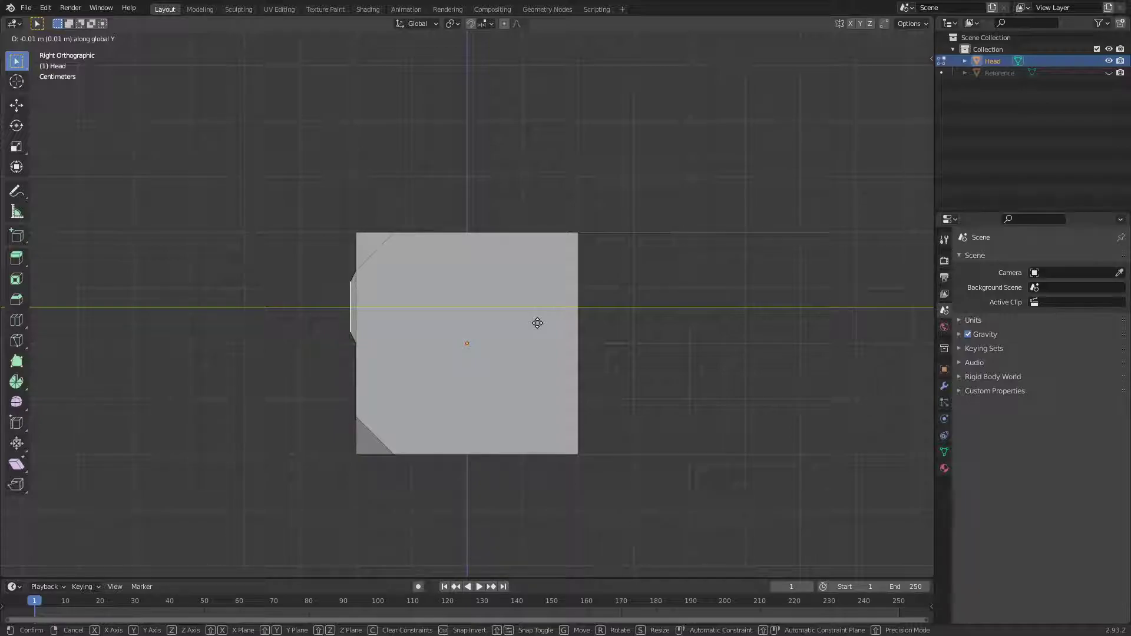
click(538, 323)
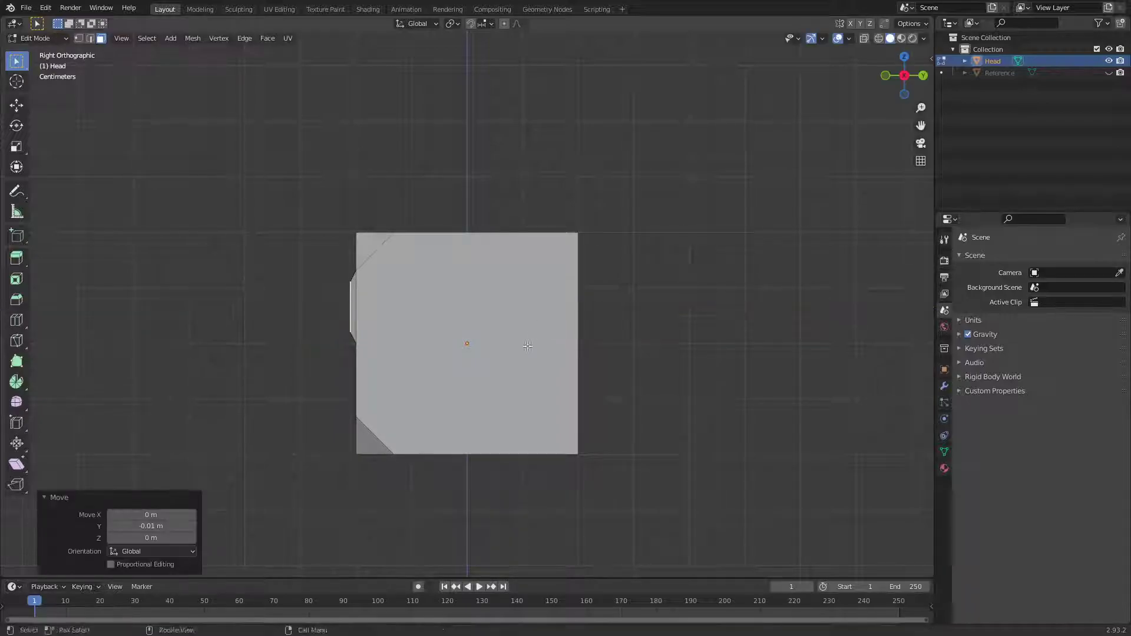
middle_drag(538, 322, 601, 515)
key(ctrl+z)
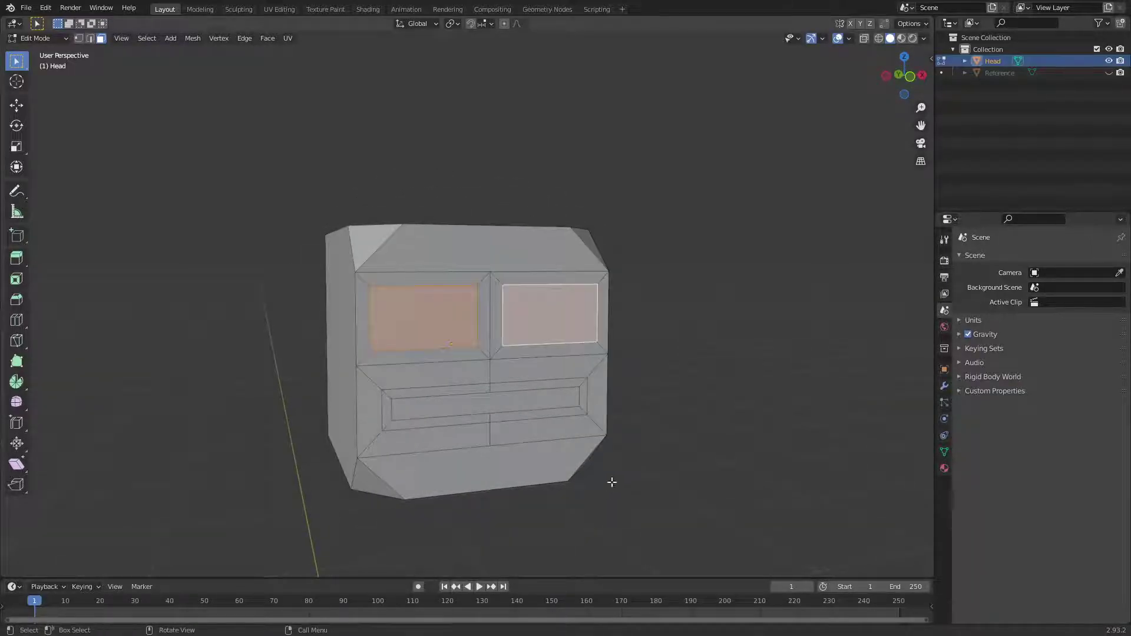
click(655, 508)
key(KP_1)
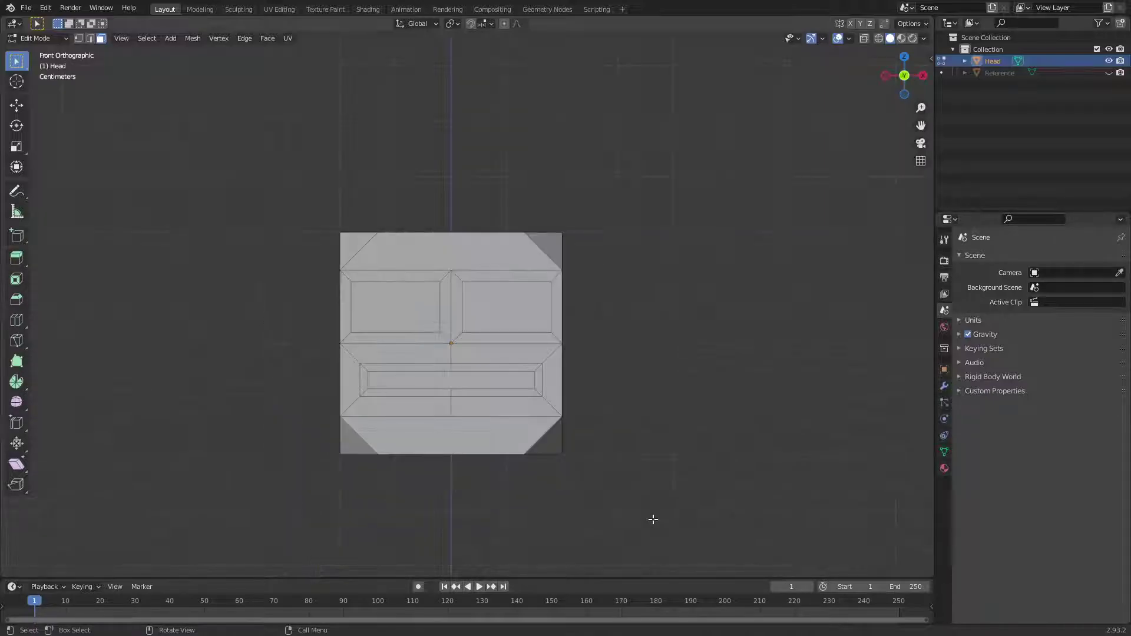
In vertex mode, subdivide the left eye's left border edge.
click(400, 294)
key(Tab)
key(Tab)
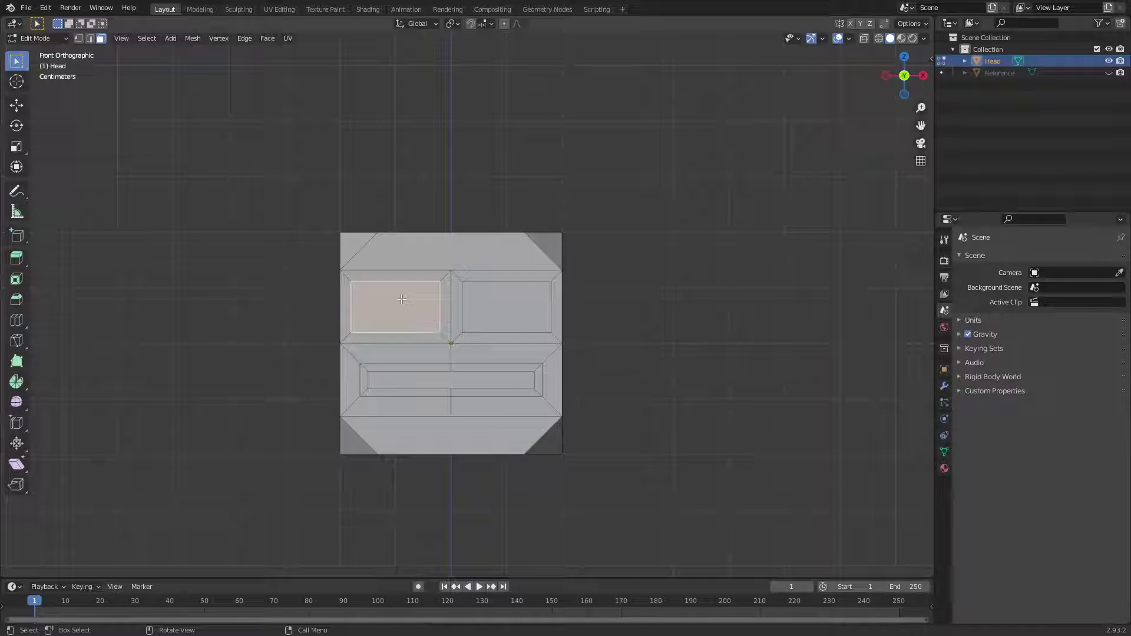
key(1)
click(358, 286)
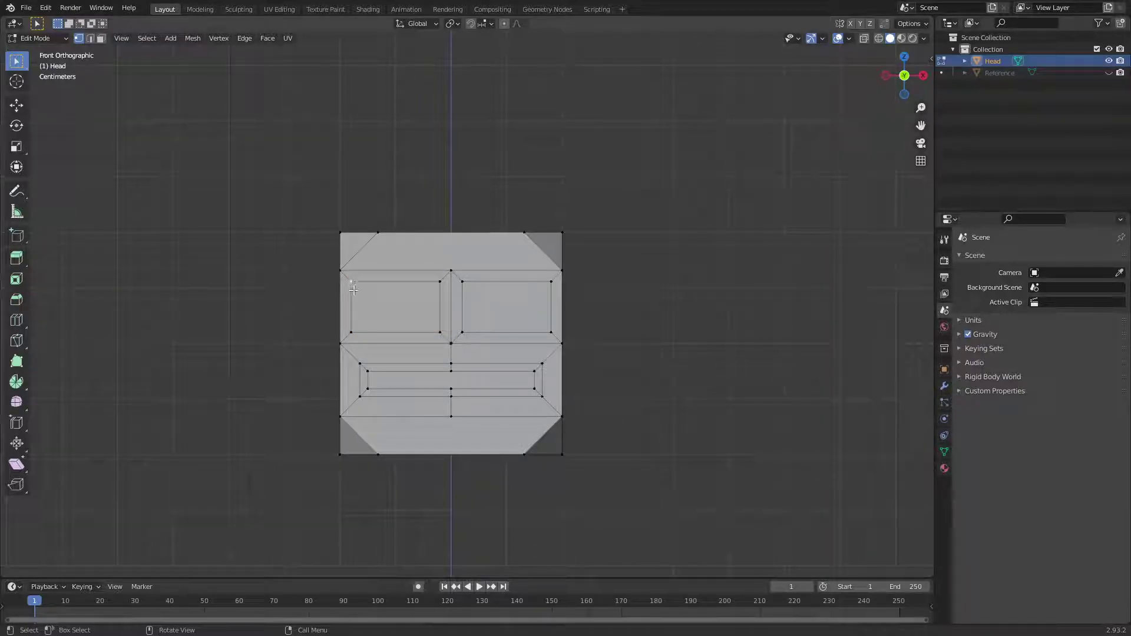
shift+click(352, 332)
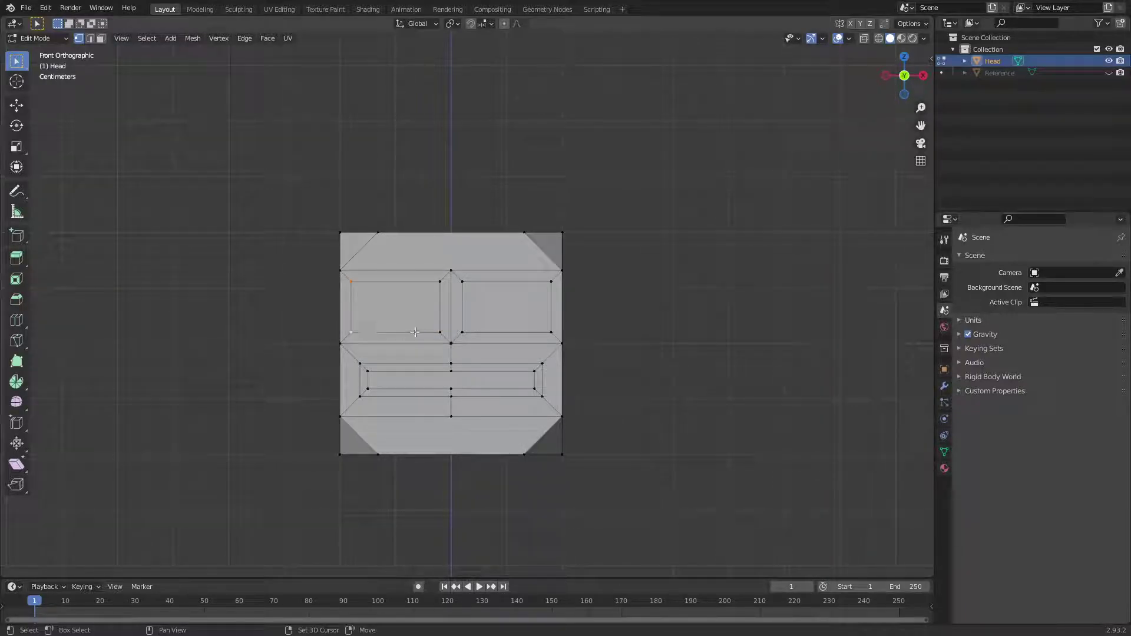
right_click(442, 285)
click(405, 295)
Add midpoint vertices on the left eye's top and left edges.
click(439, 281)
shift+click(351, 281)
right_click(383, 281)
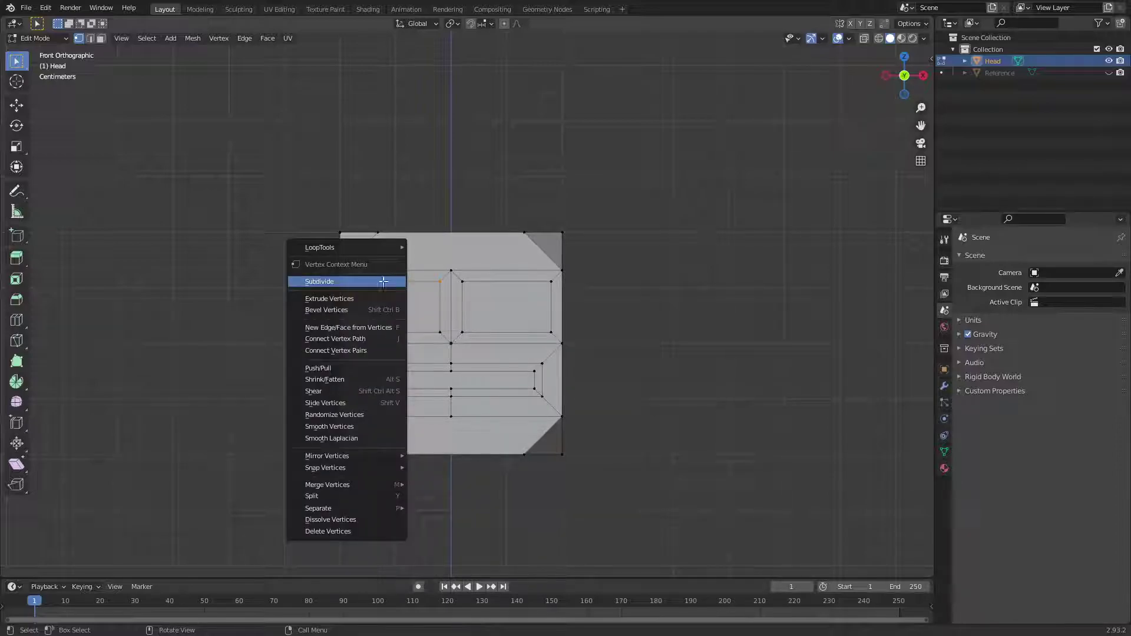
click(383, 281)
shift+click(352, 331)
right_click(352, 311)
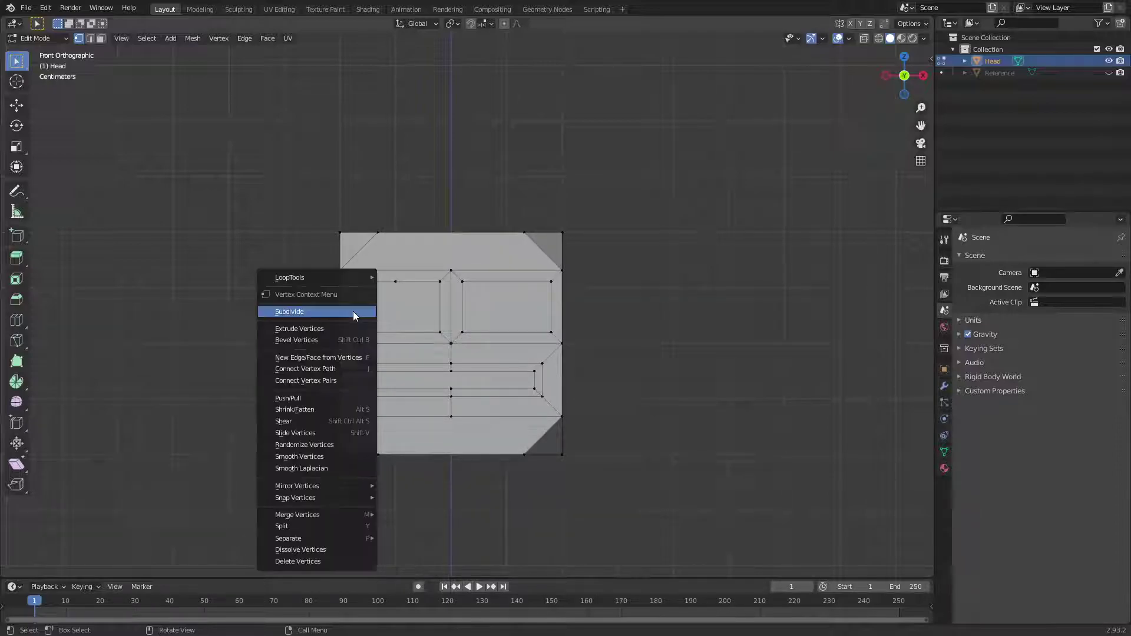
click(352, 311)
Add midpoint vertices on the left eye's bottom and right edges.
click(352, 332)
shift+click(440, 331)
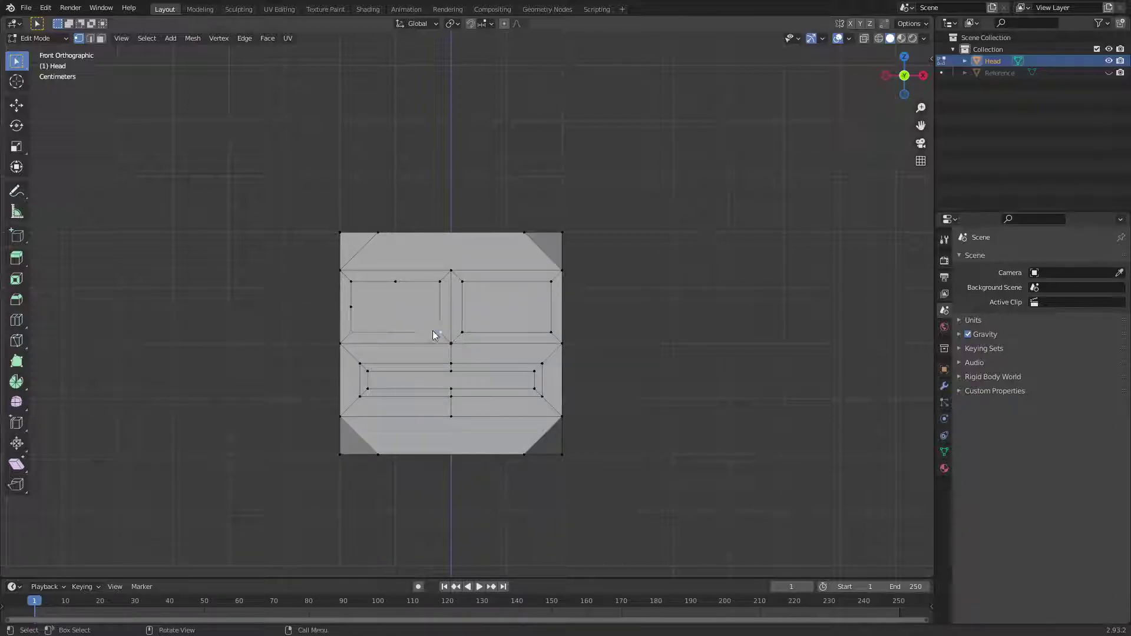
right_click(433, 330)
click(428, 329)
click(440, 331)
shift+click(439, 281)
right_click(442, 307)
click(443, 307)
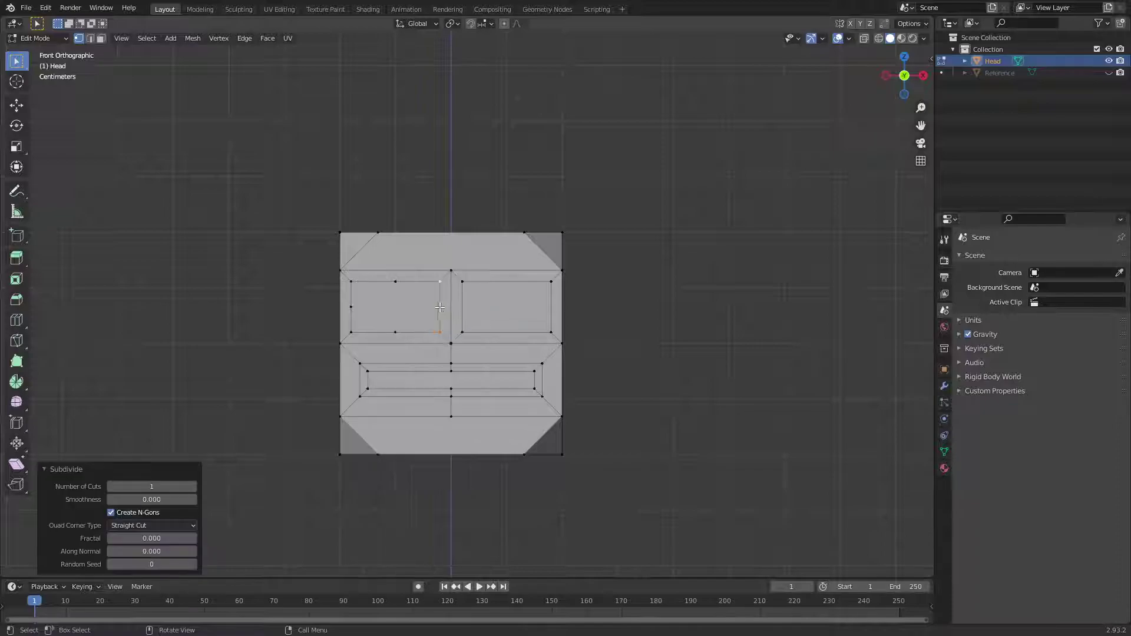
Subdivide the top and right edge segments again for extra border vertices.
click(352, 282)
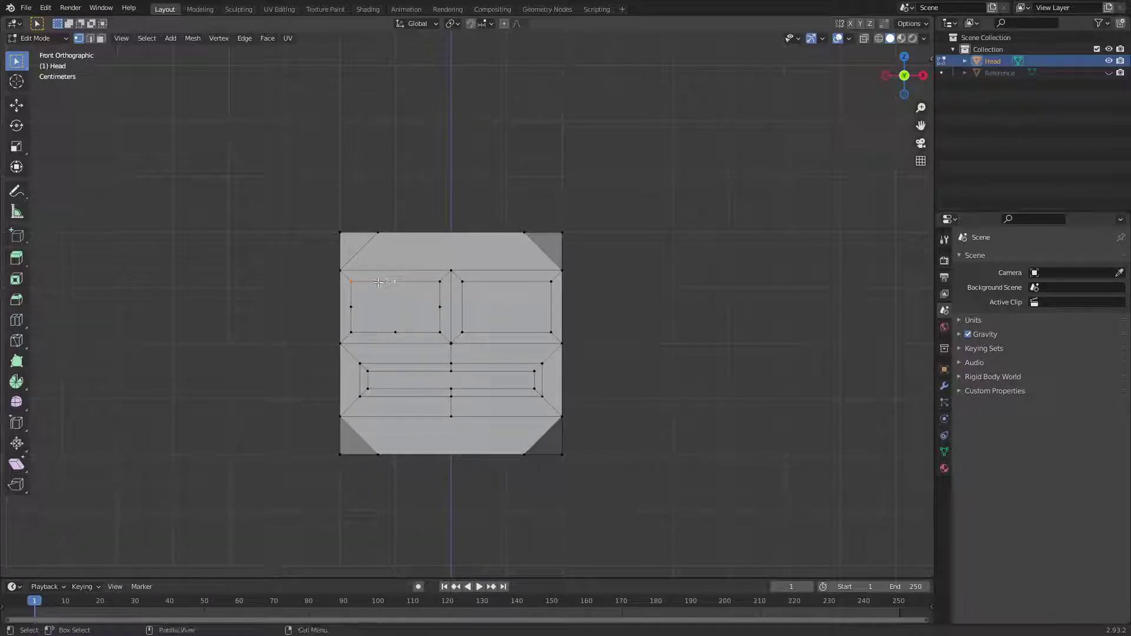
right_click(378, 282)
click(377, 282)
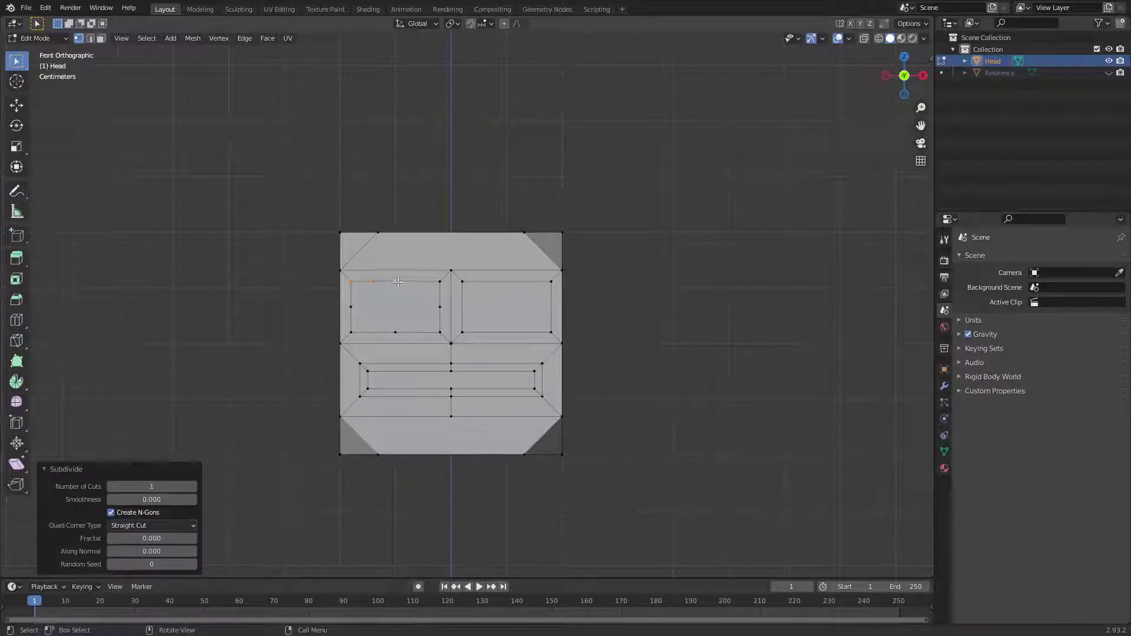
click(433, 286)
right_click(436, 285)
click(436, 285)
shift+click(439, 307)
right_click(438, 308)
click(438, 309)
click(440, 309)
shift+click(440, 333)
right_click(441, 333)
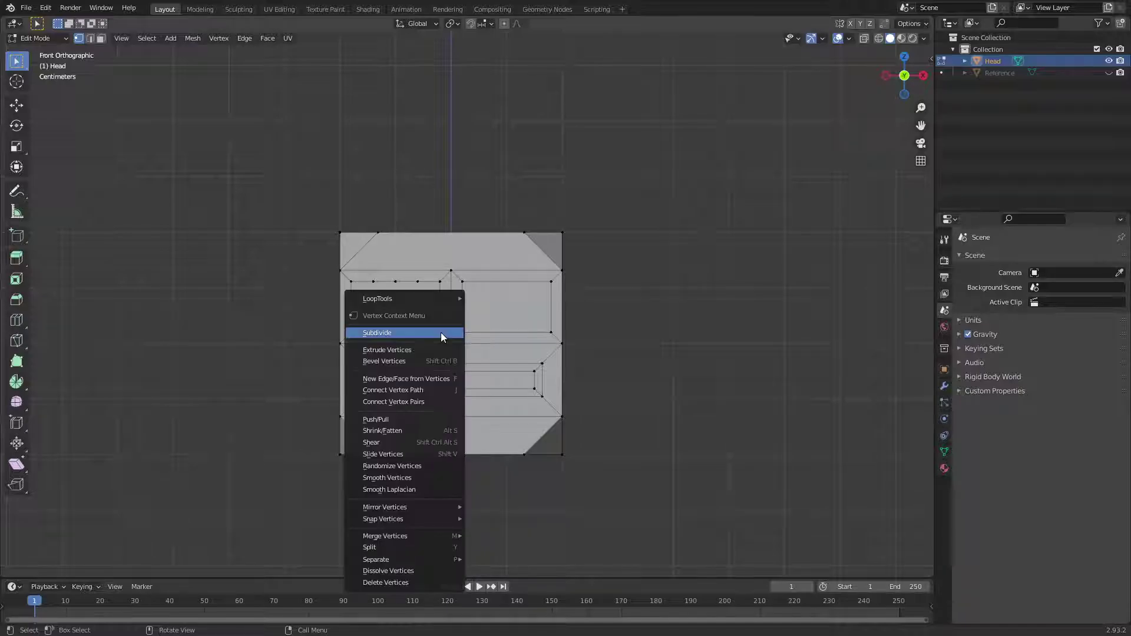
click(441, 333)
Subdivide the bottom and left edge segments again, evening out the eye border.
click(439, 333)
right_click(420, 331)
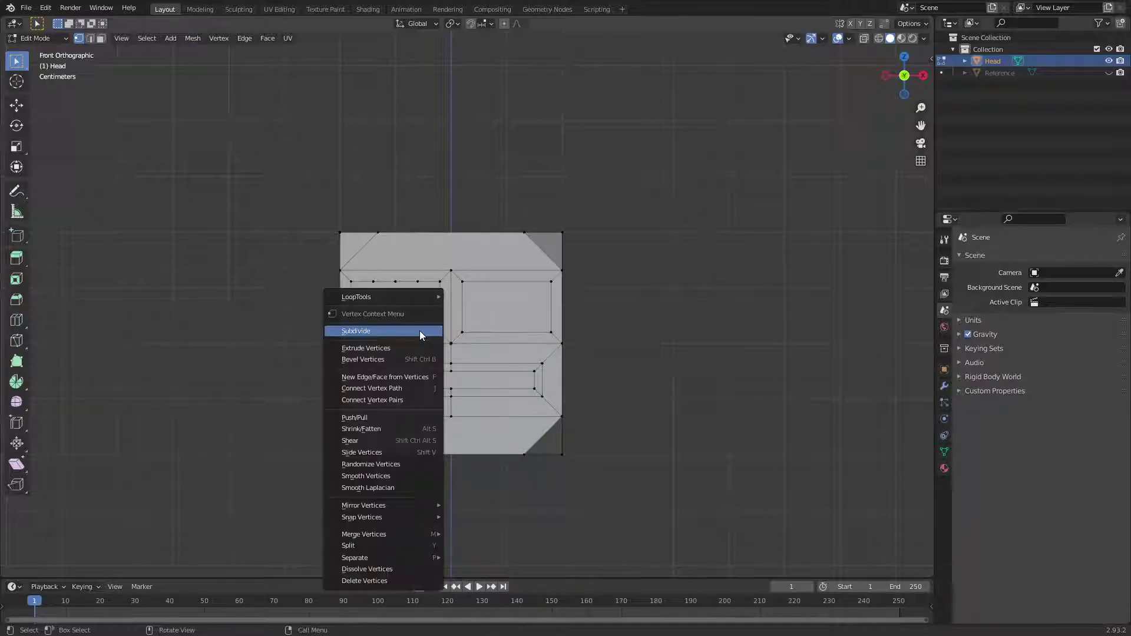
click(420, 330)
shift+click(351, 332)
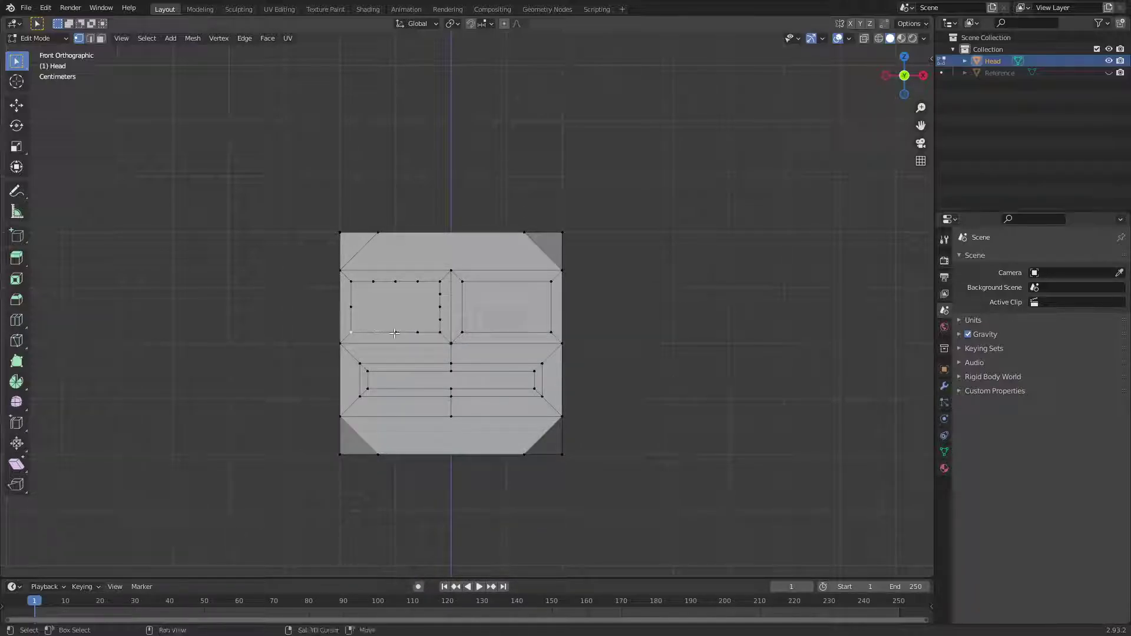
right_click(372, 334)
click(371, 334)
click(352, 331)
shift+click(352, 308)
right_click(354, 316)
click(353, 316)
click(354, 284)
right_click(354, 286)
click(355, 291)
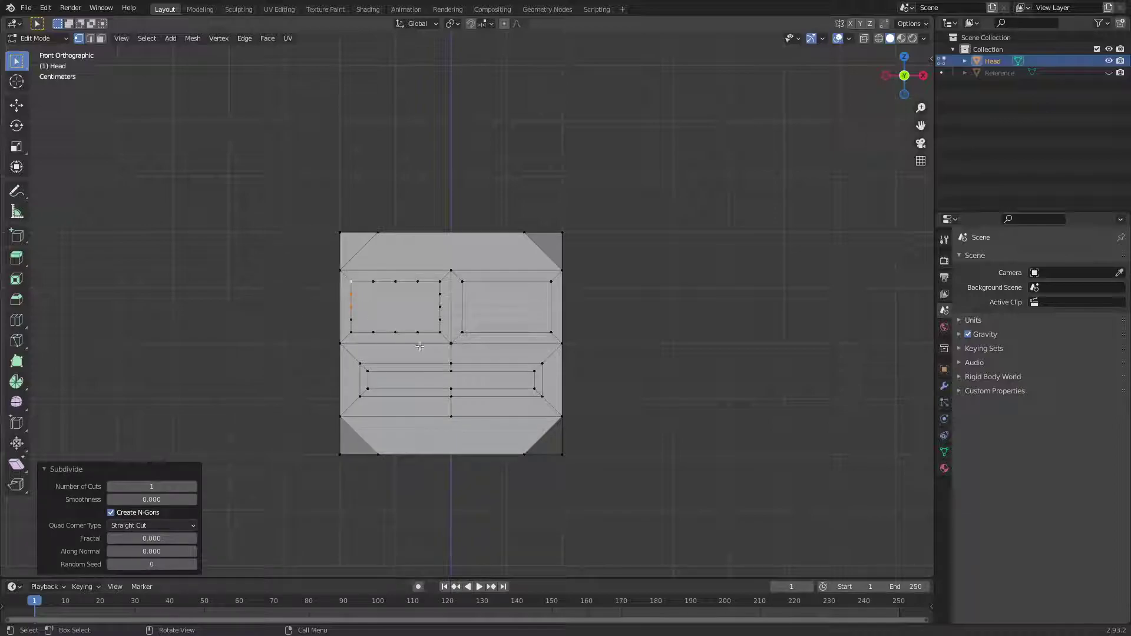
scroll(350, 350, up, 3)
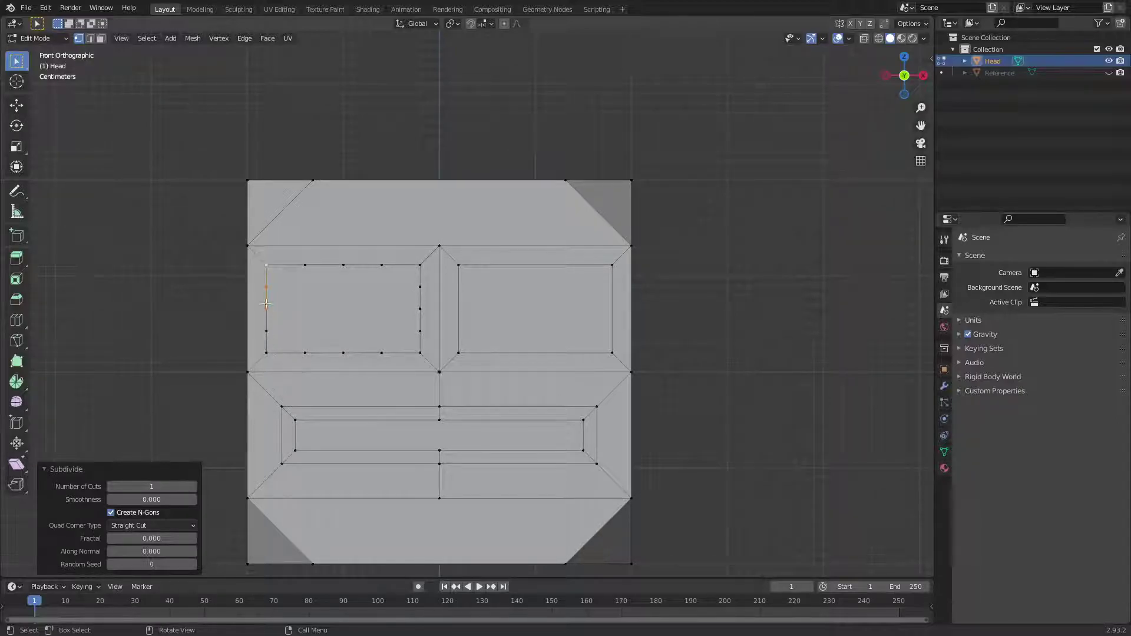
Box-select every vertex on the left eye border and check the LoopTools submenu.
click(307, 318)
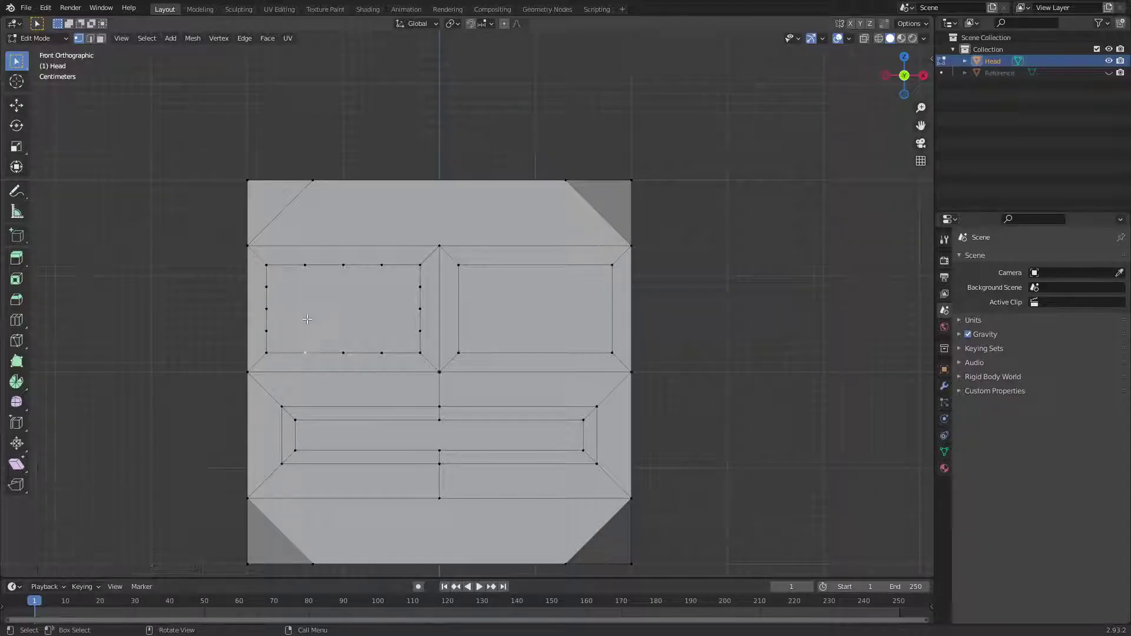
alt+click(268, 270)
drag(261, 259, 427, 362)
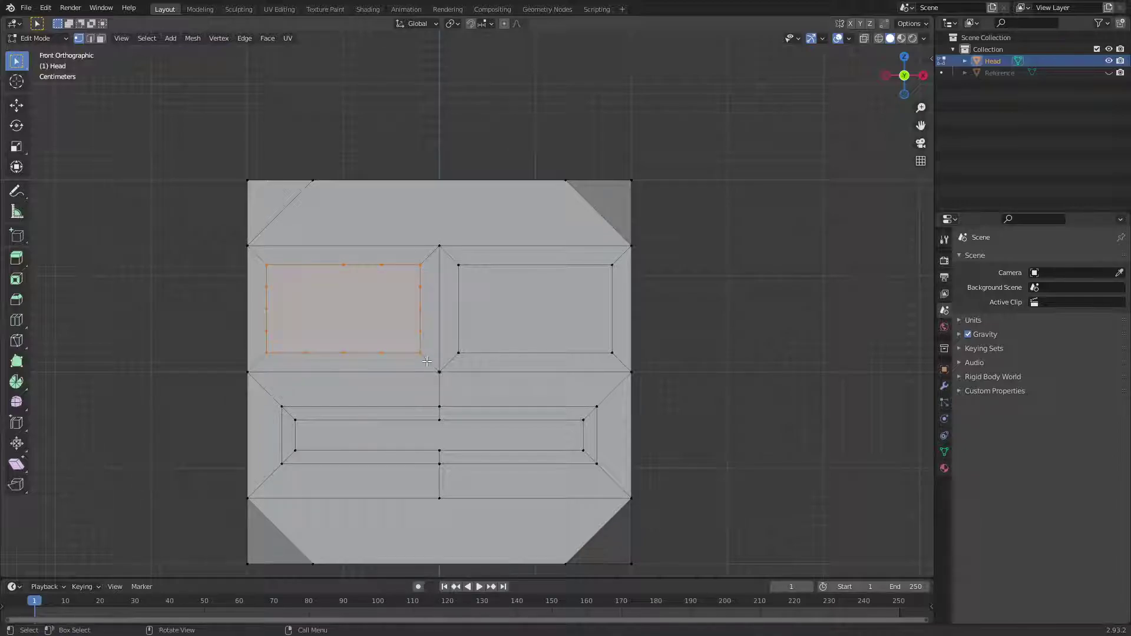
right_click(365, 293)
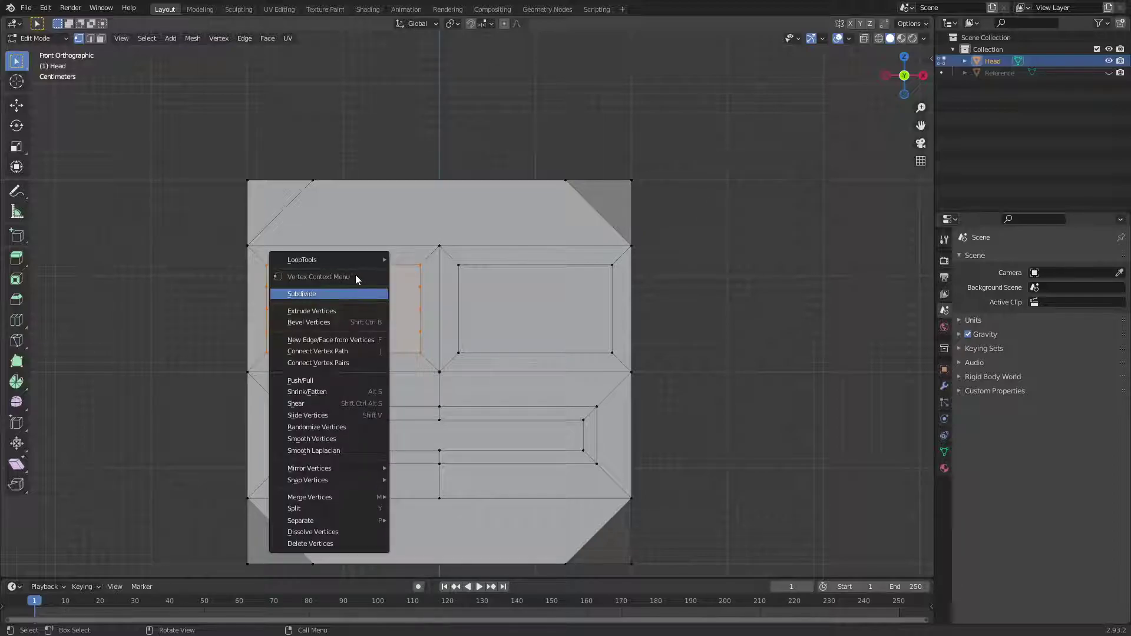
mouse_move(351, 263)
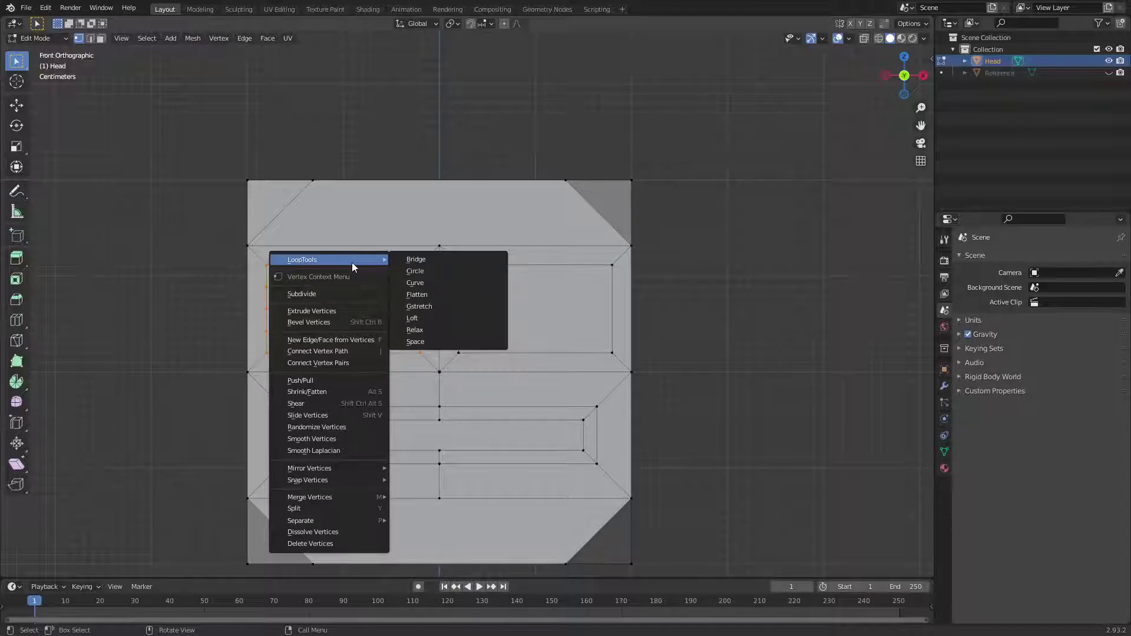
click(45, 7)
click(94, 178)
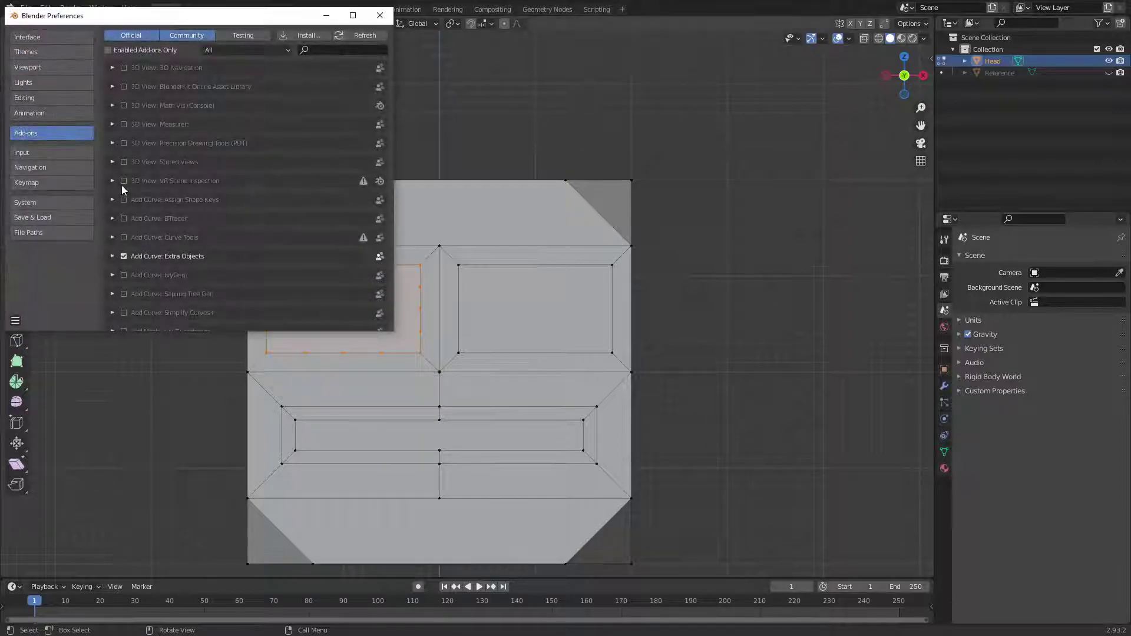
click(326, 51)
text(dx)
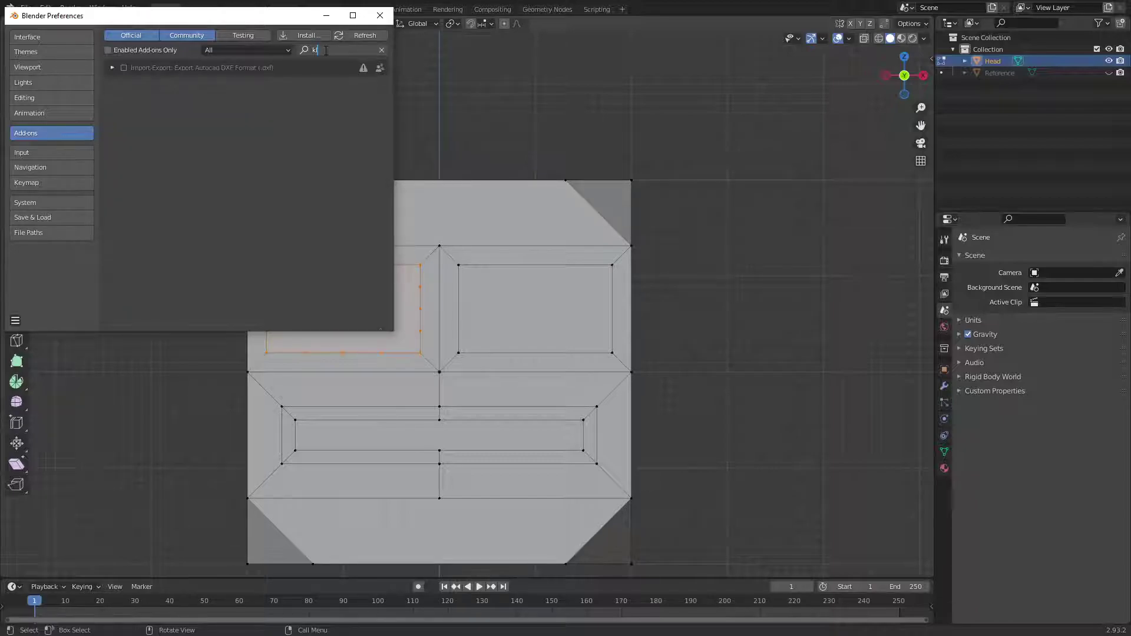
key(BackSpace)
text(loop)
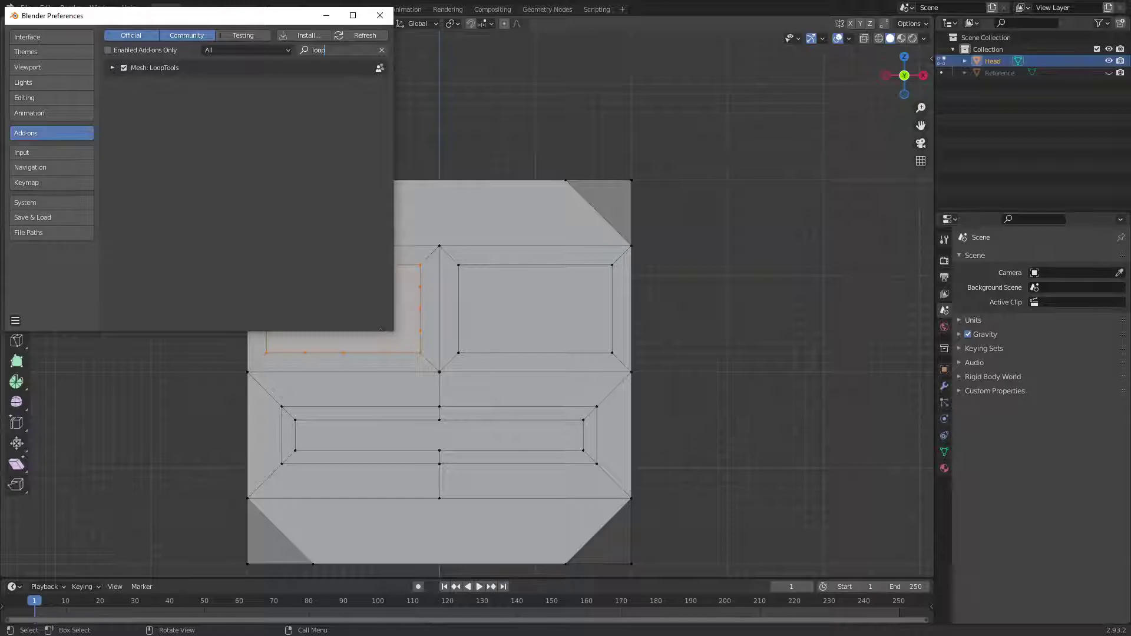
click(380, 15)
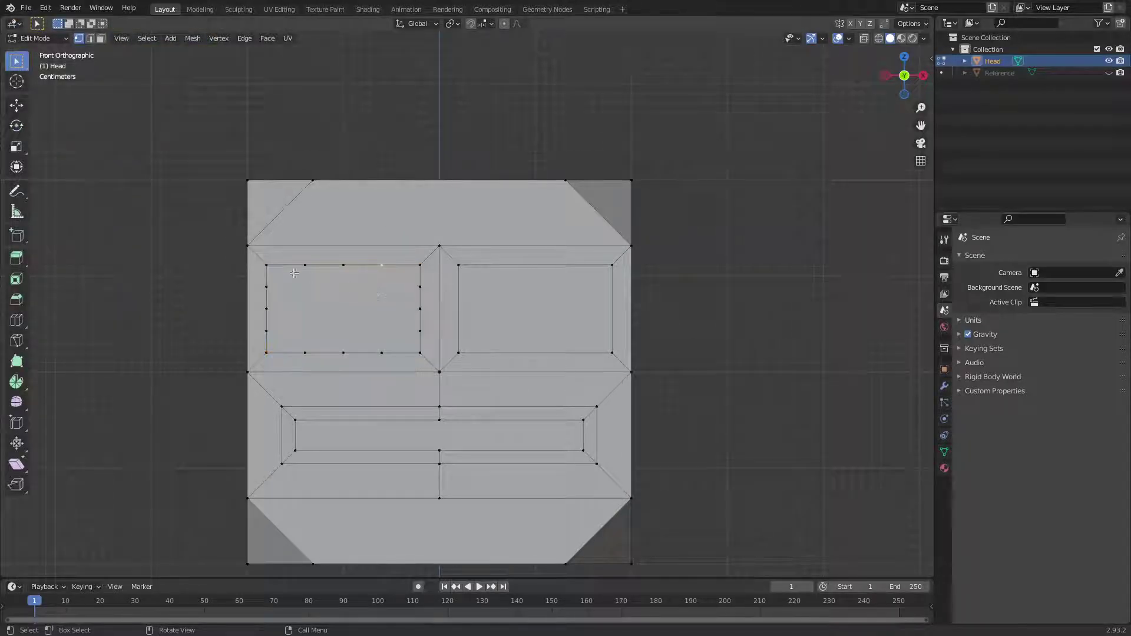
Round the left eye loop with LoopTools Circle and adjust its influence.
drag(257, 256, 428, 359)
right_click(335, 310)
mouse_move(331, 275)
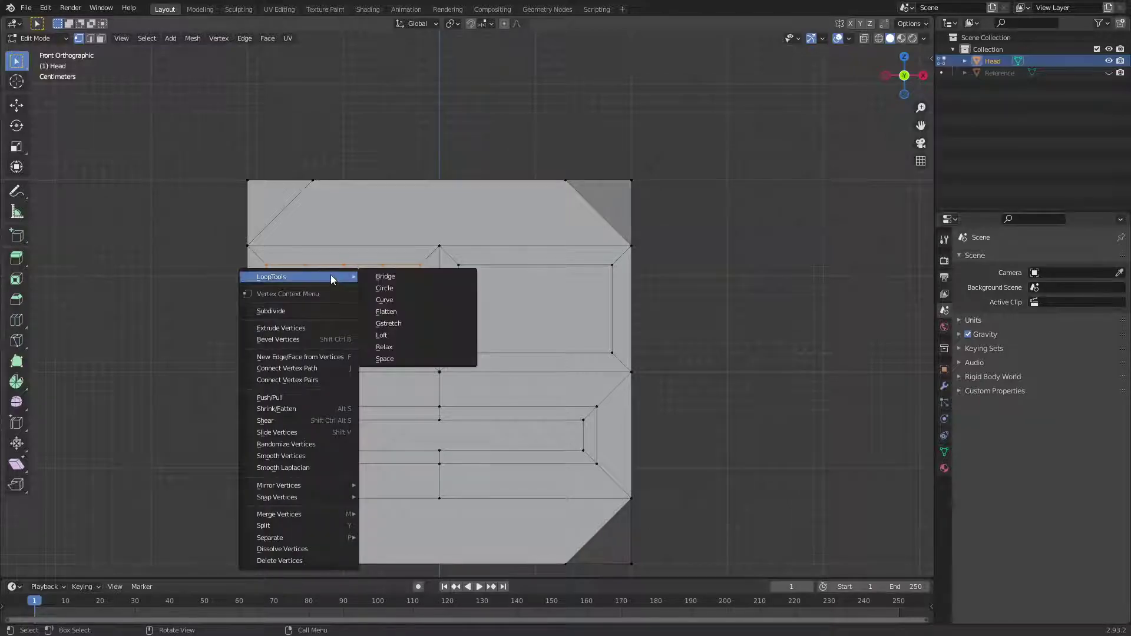
click(383, 287)
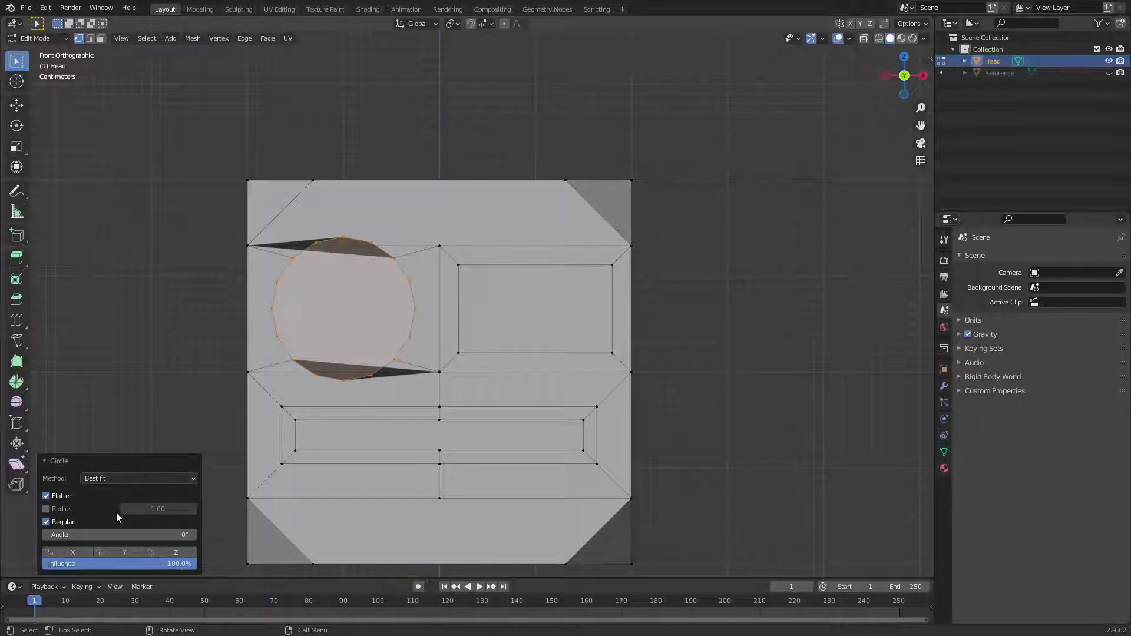
drag(112, 564, 42, 564)
drag(116, 564, 188, 564)
Enable a fixed radius and set the eye circle's radius to 0.28.
click(46, 509)
click(157, 510)
text(0.46)
key(Return)
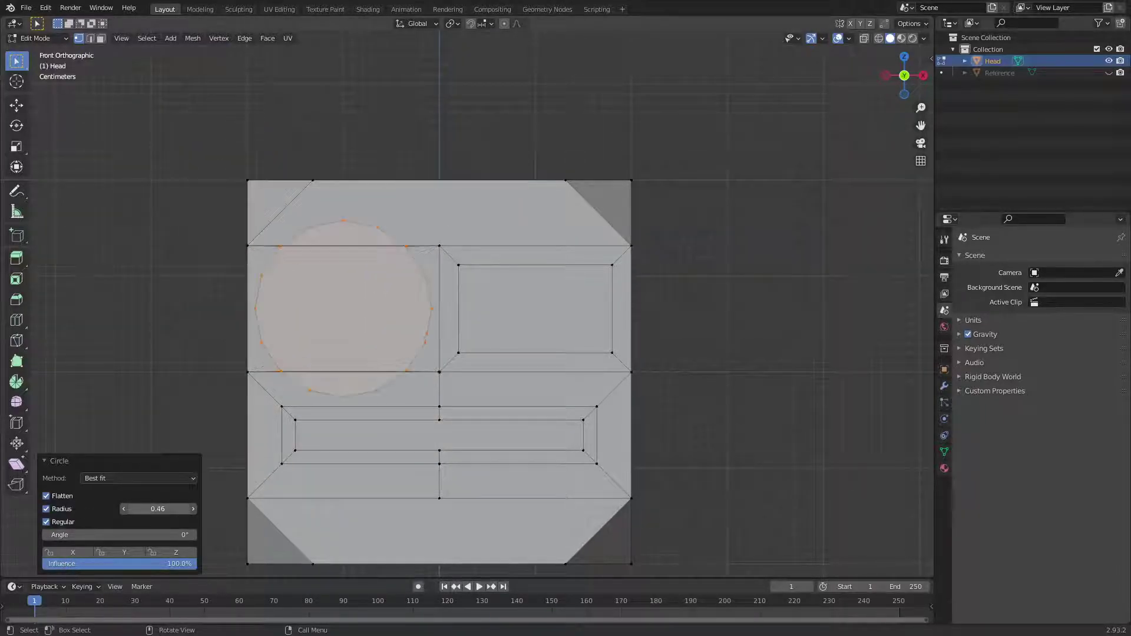
drag(158, 509, 126, 509)
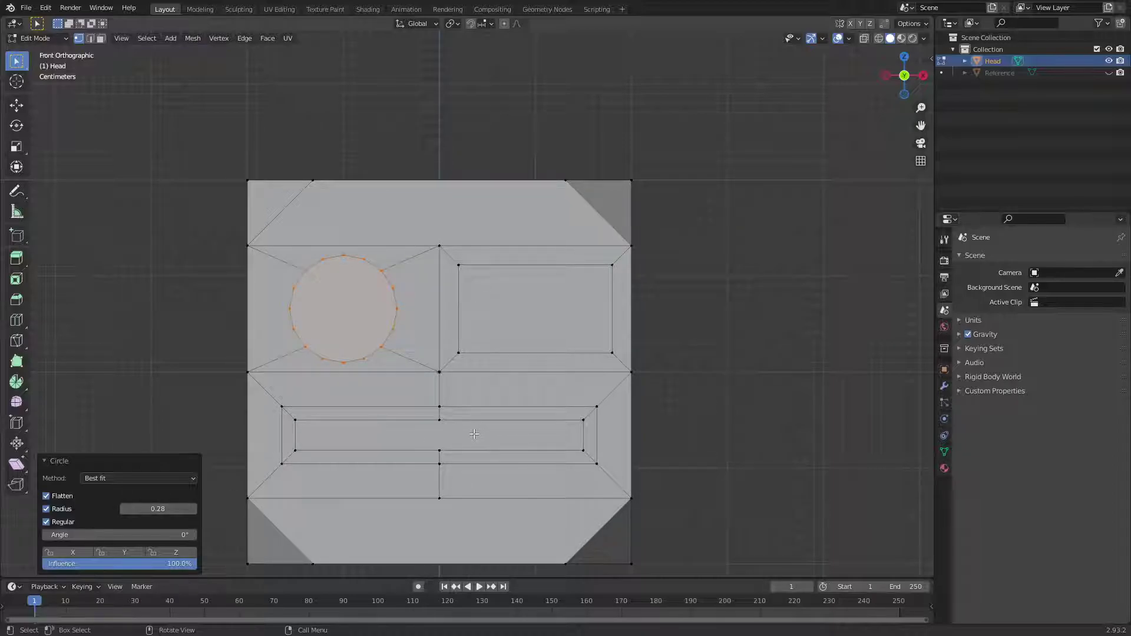
mouse_move(454, 442)
middle_down()
mouse_move(483, 425)
mouse_move(457, 439)
middle_up()
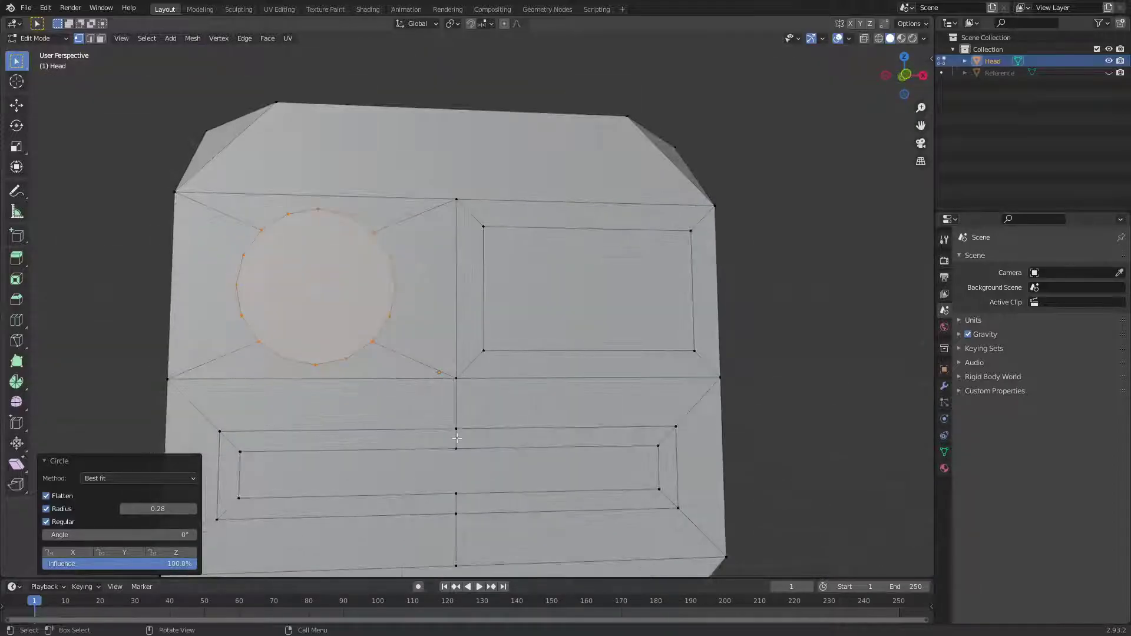
key(KP_1)
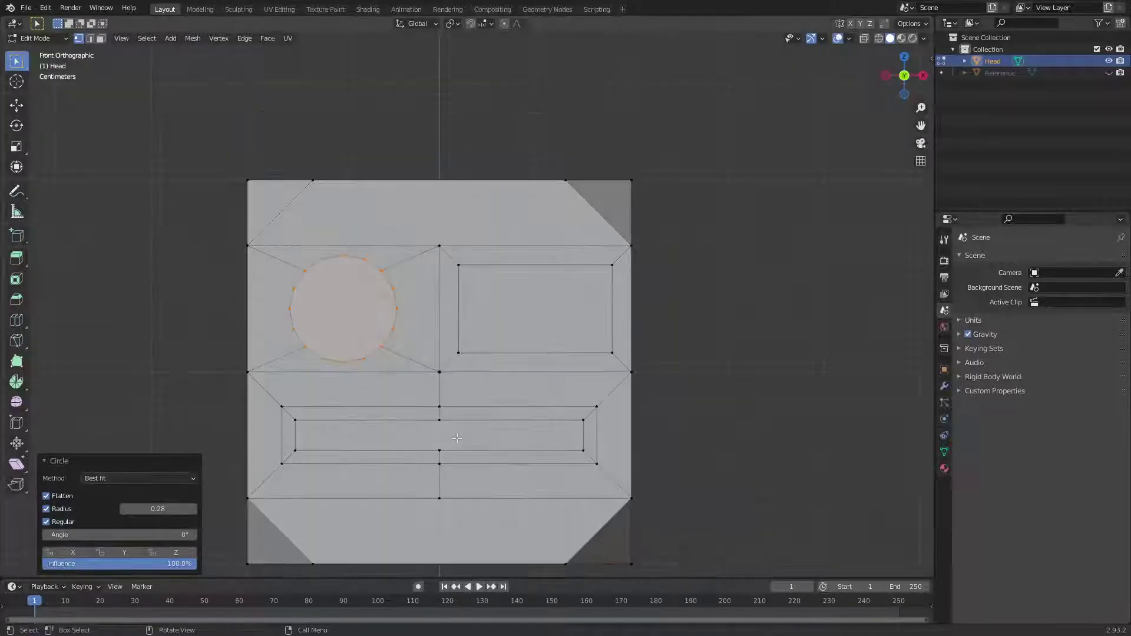
click(458, 265)
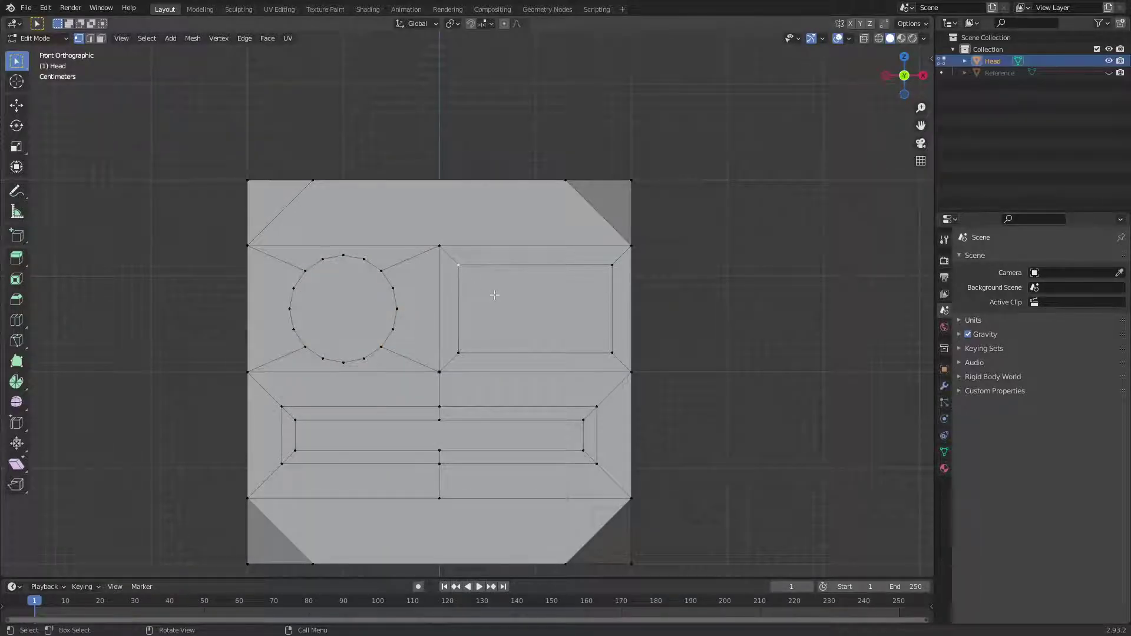
Subdivide the top and left edges of the right eye rectangle twice each.
right_click(604, 263)
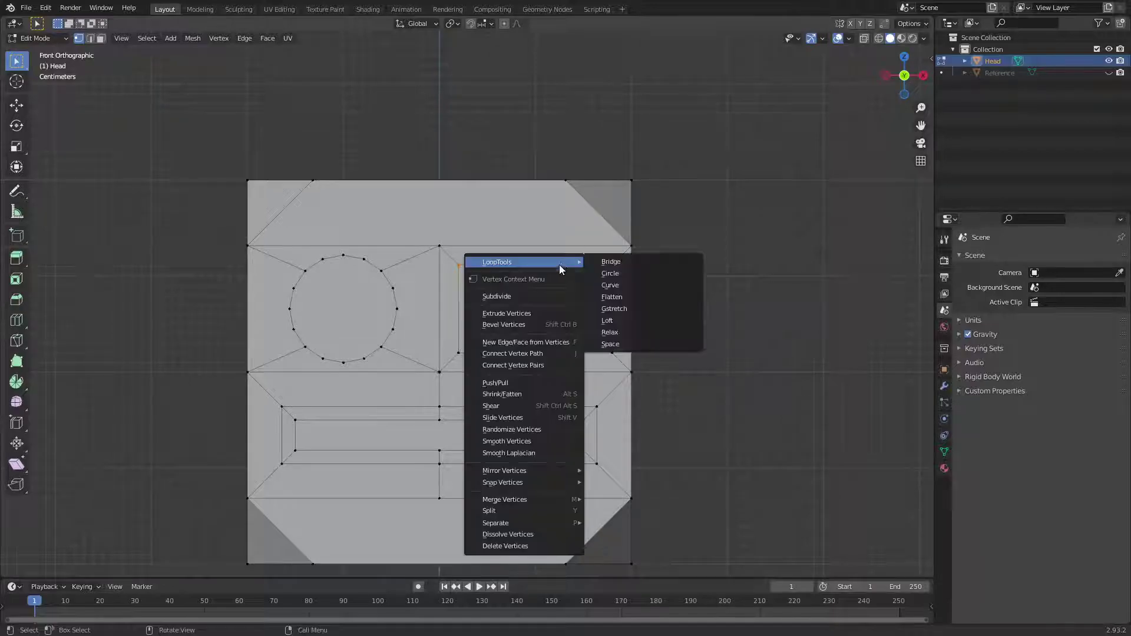
click(537, 293)
right_click(503, 274)
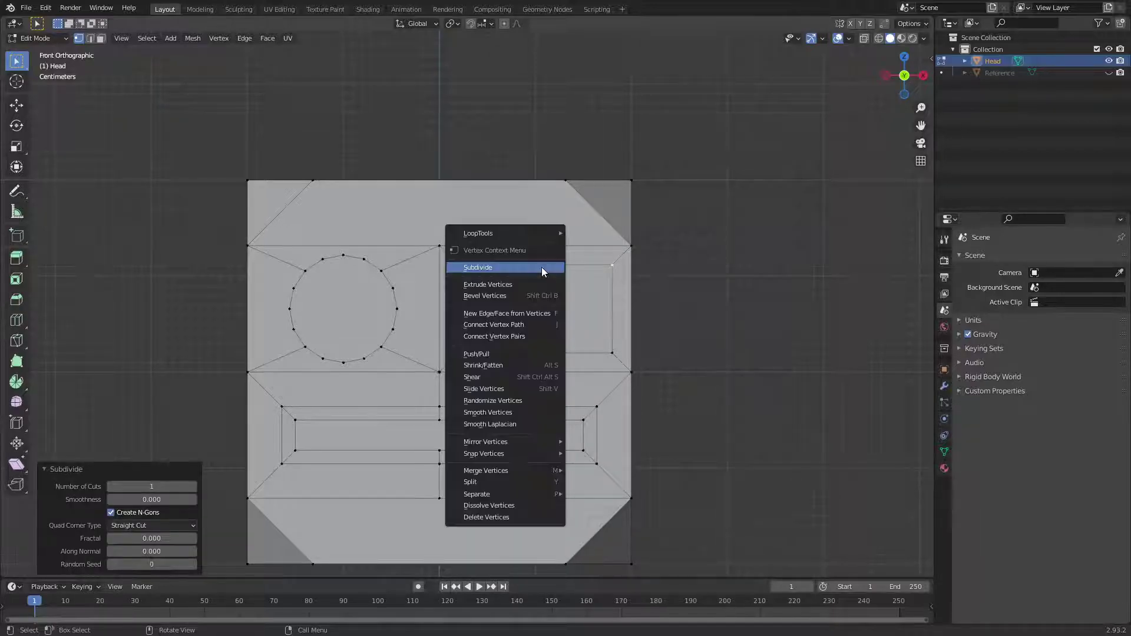
click(542, 272)
click(459, 265)
shift+click(459, 351)
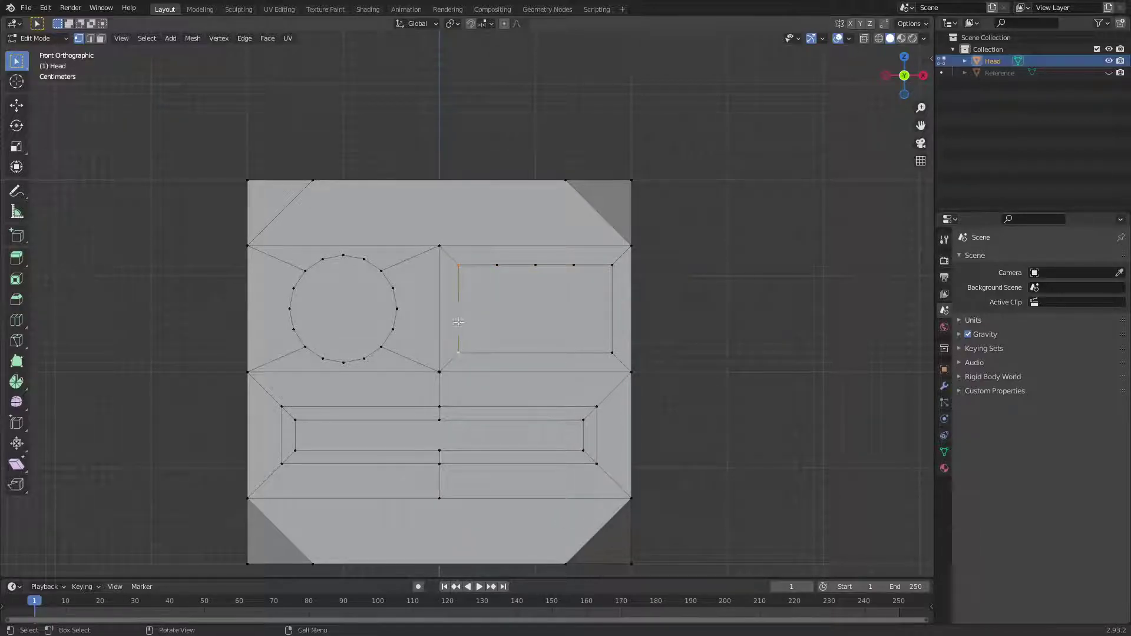
right_click(459, 322)
click(458, 322)
right_click(458, 322)
click(458, 322)
Subdivide the bottom and right edges of the right eye rectangle.
click(459, 352)
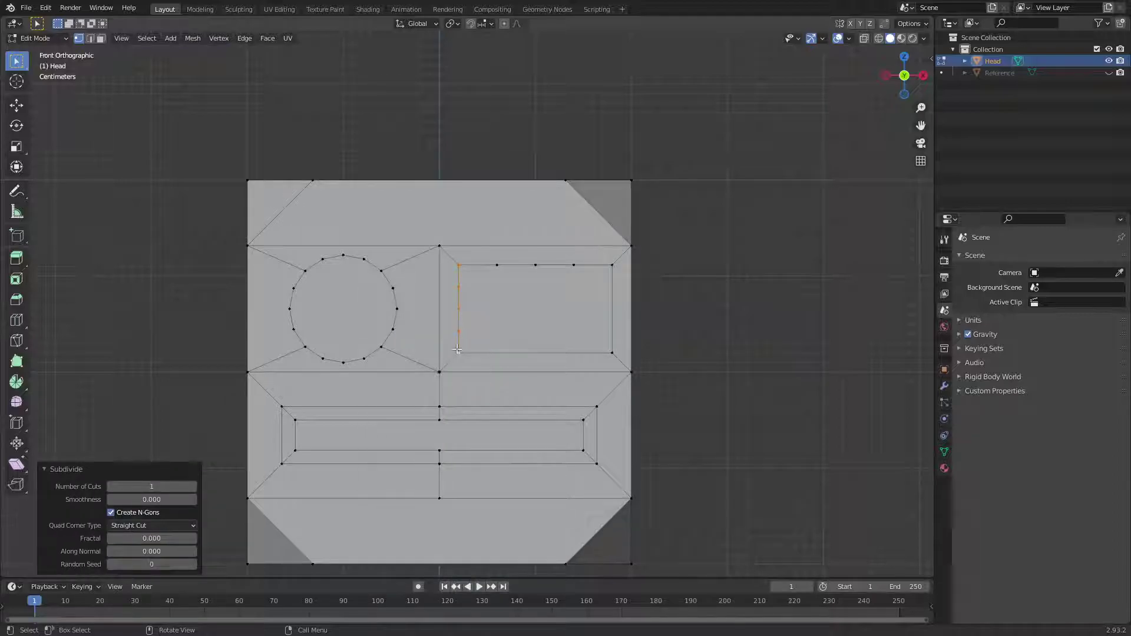
right_click(571, 348)
click(572, 349)
right_click(572, 349)
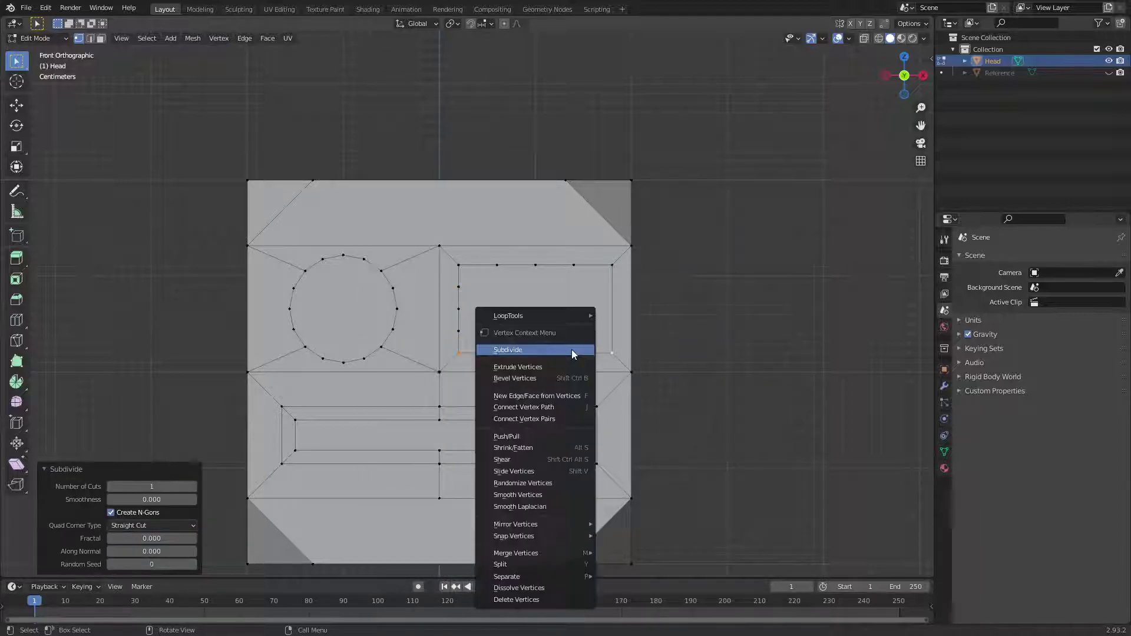
click(572, 349)
click(612, 353)
right_click(610, 275)
click(610, 274)
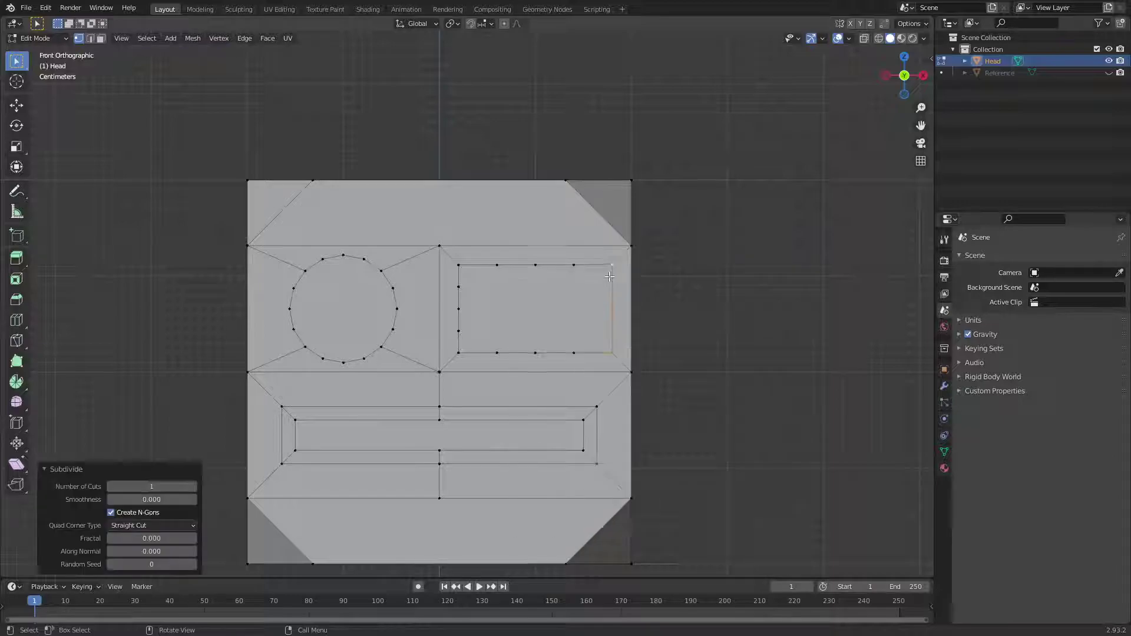
right_click(610, 277)
click(609, 276)
Box-select the right eye loop and round it with LoopTools Circle.
drag(448, 257, 596, 366)
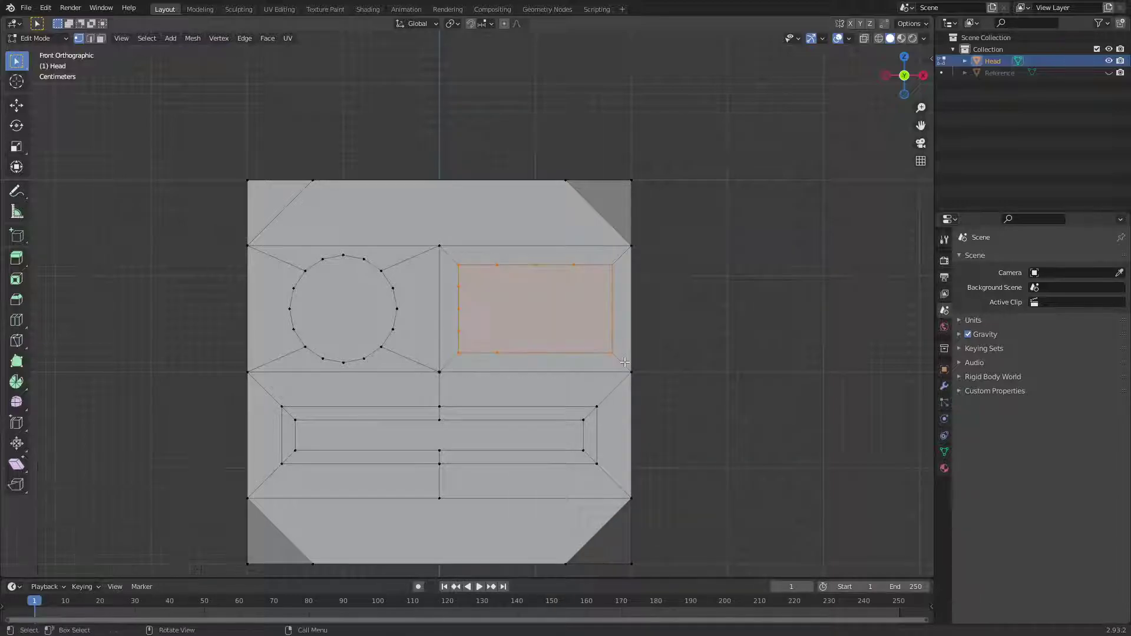
right_click(520, 313)
mouse_move(517, 278)
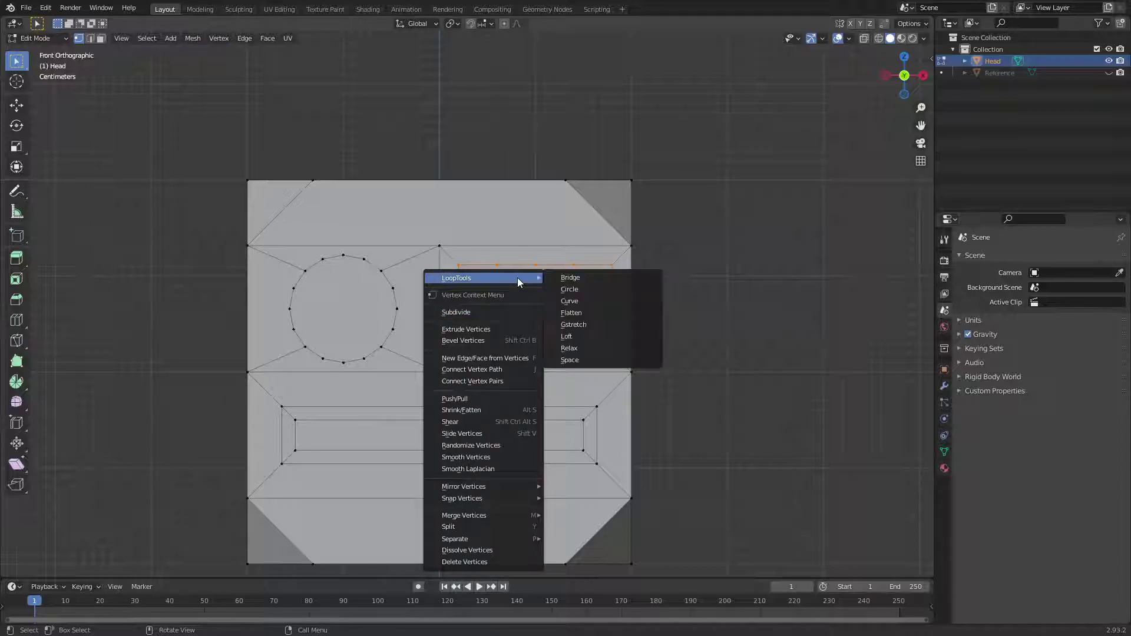
click(567, 290)
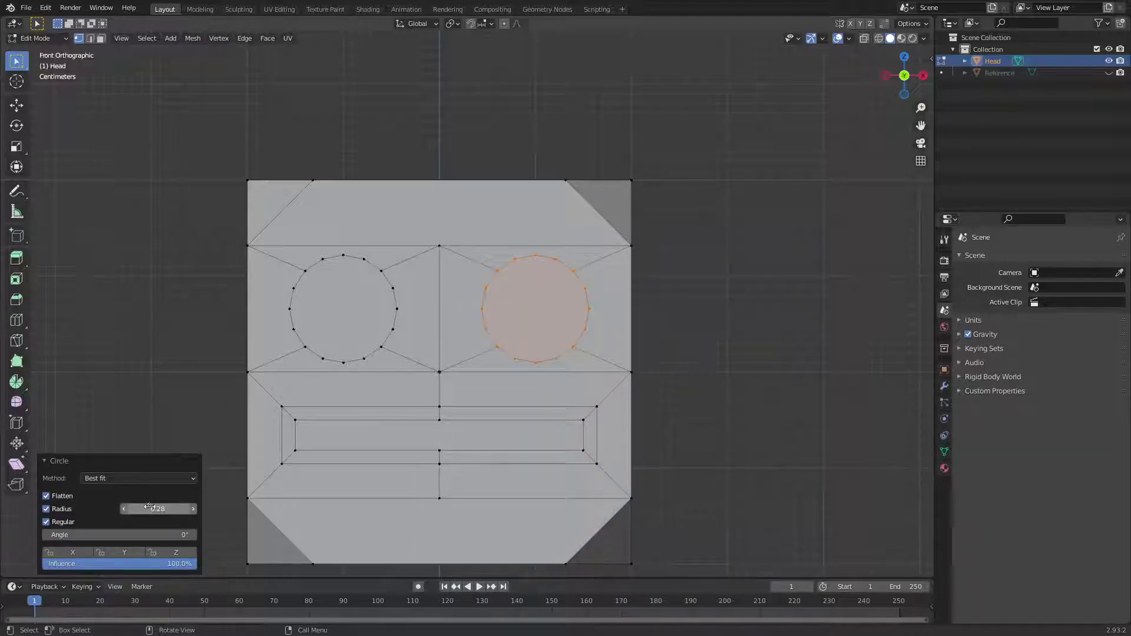
In face select mode, select both circular eye faces.
click(738, 361)
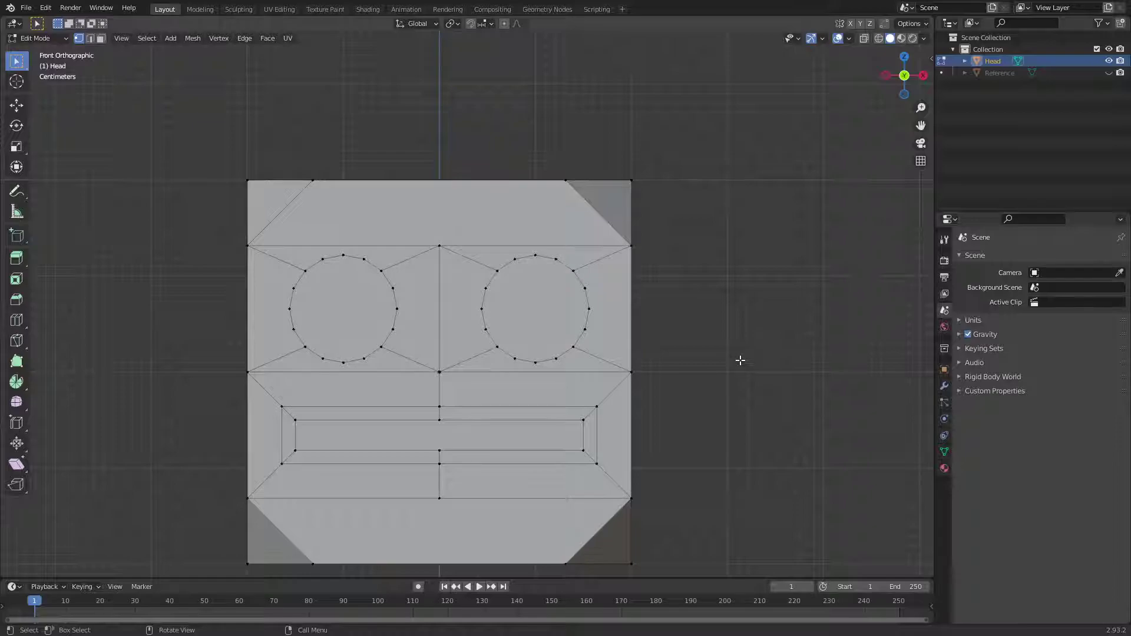
key(3)
click(436, 304)
click(437, 304)
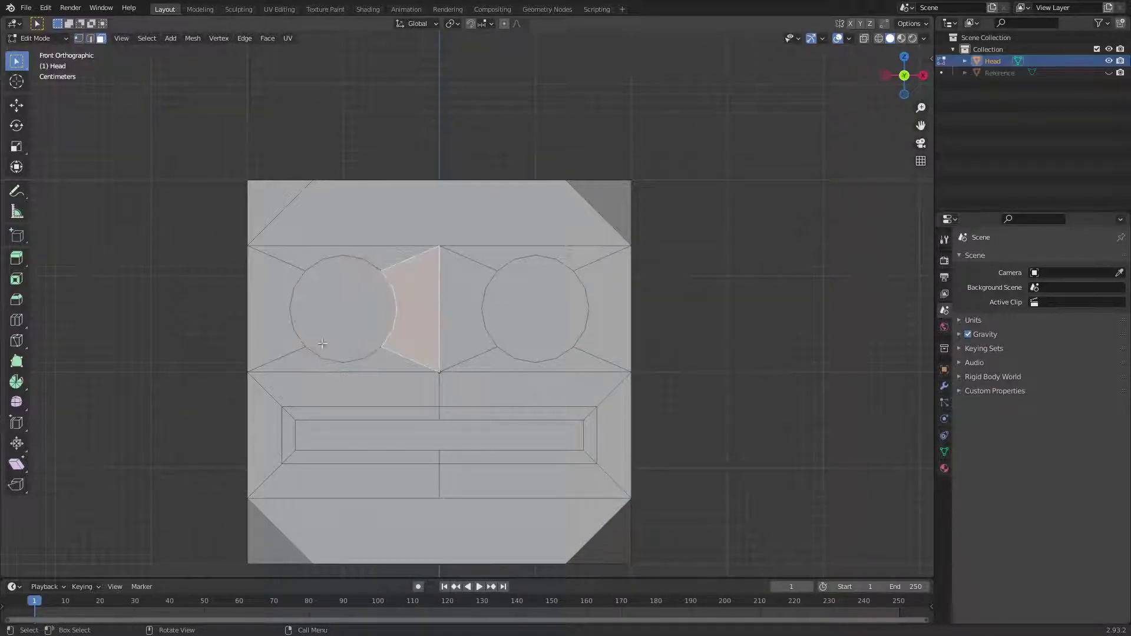
click(264, 263)
click(357, 322)
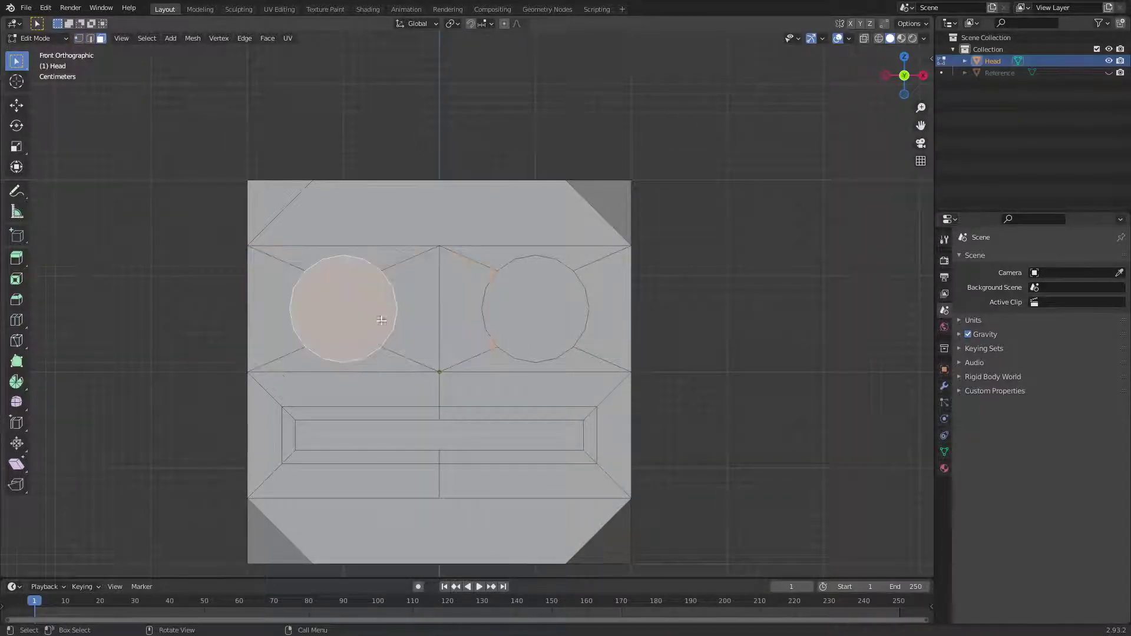
click(412, 319)
click(517, 317)
shift+click(334, 321)
From the Right view, push the eye faces 0.01 m inward along Y.
key(KP_3)
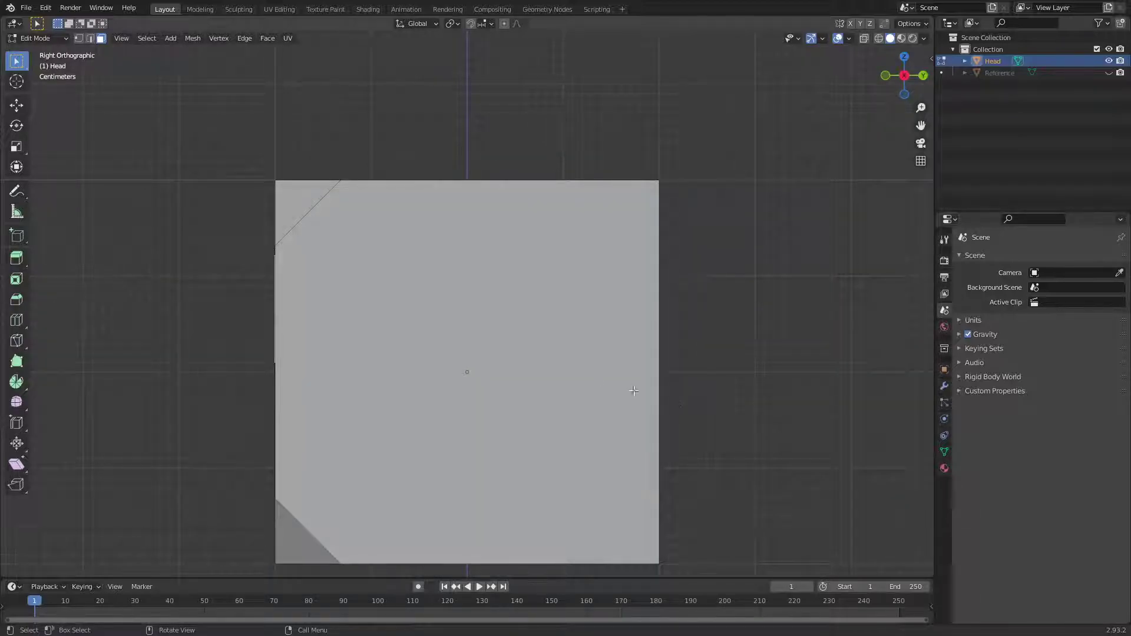
key(g)
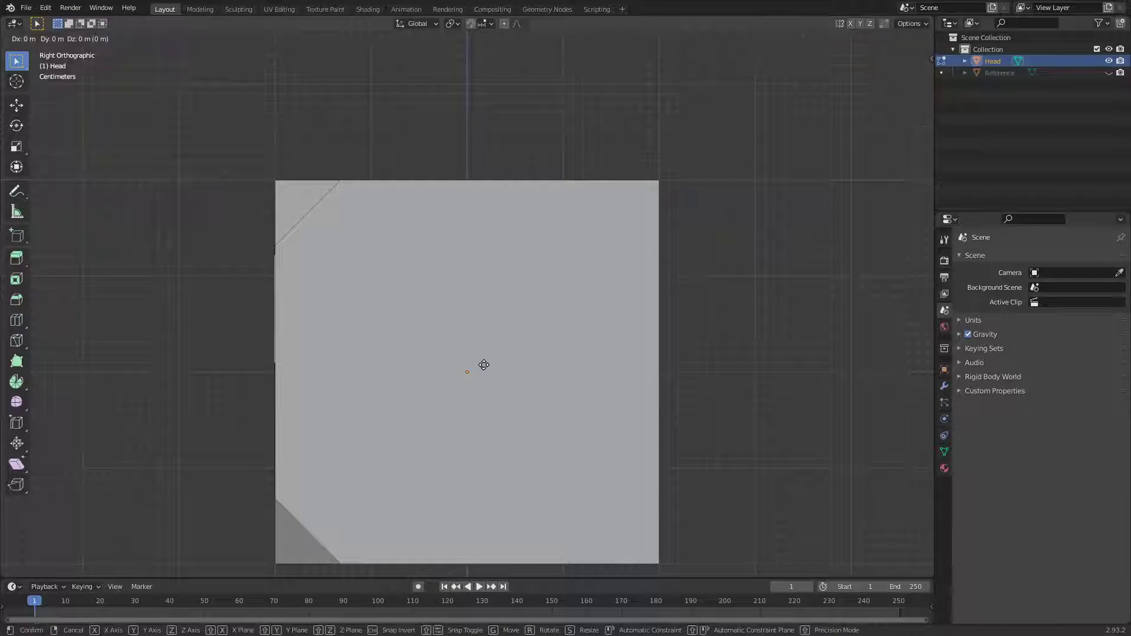
key(y)
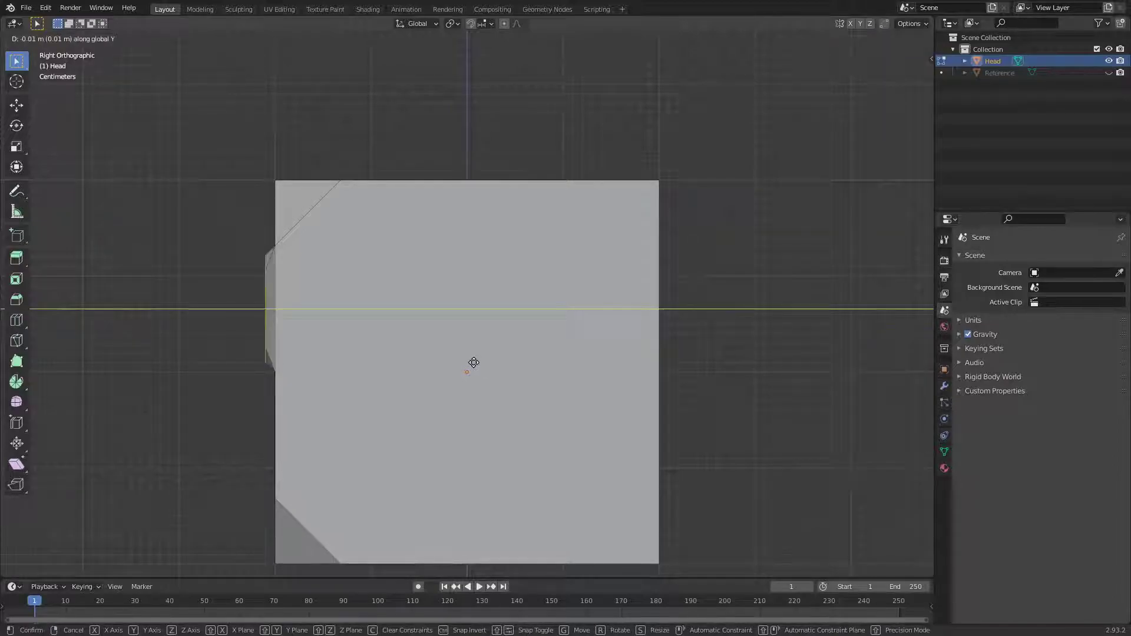
click(472, 362)
middle_drag(472, 362, 462, 402)
scroll(659, 434, down, 3)
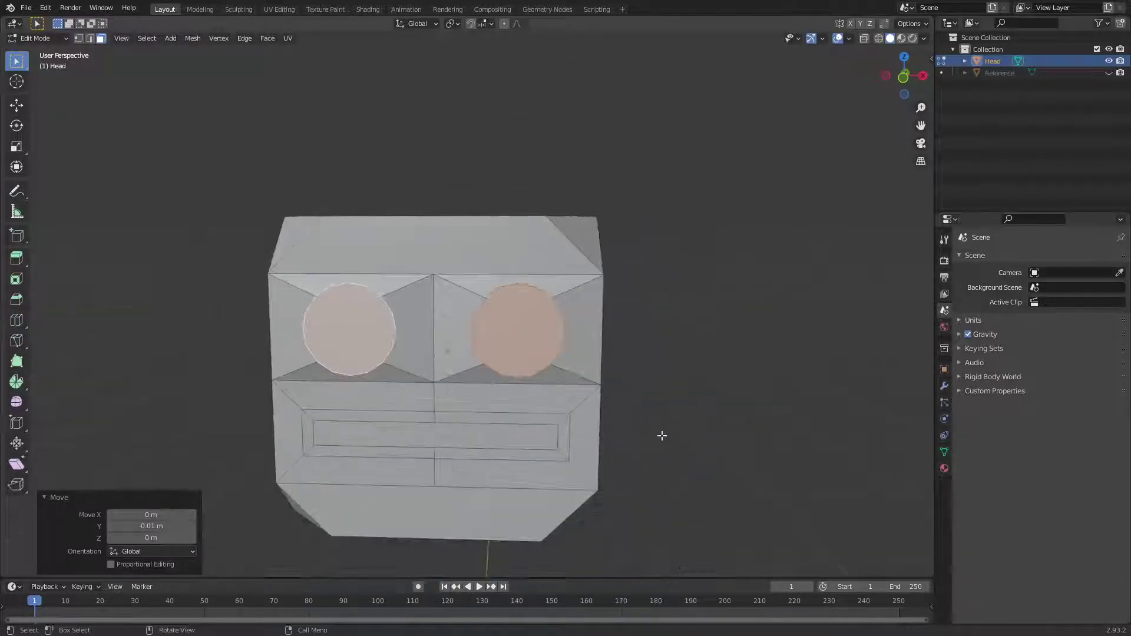
click(659, 462)
middle_drag(660, 462, 695, 486)
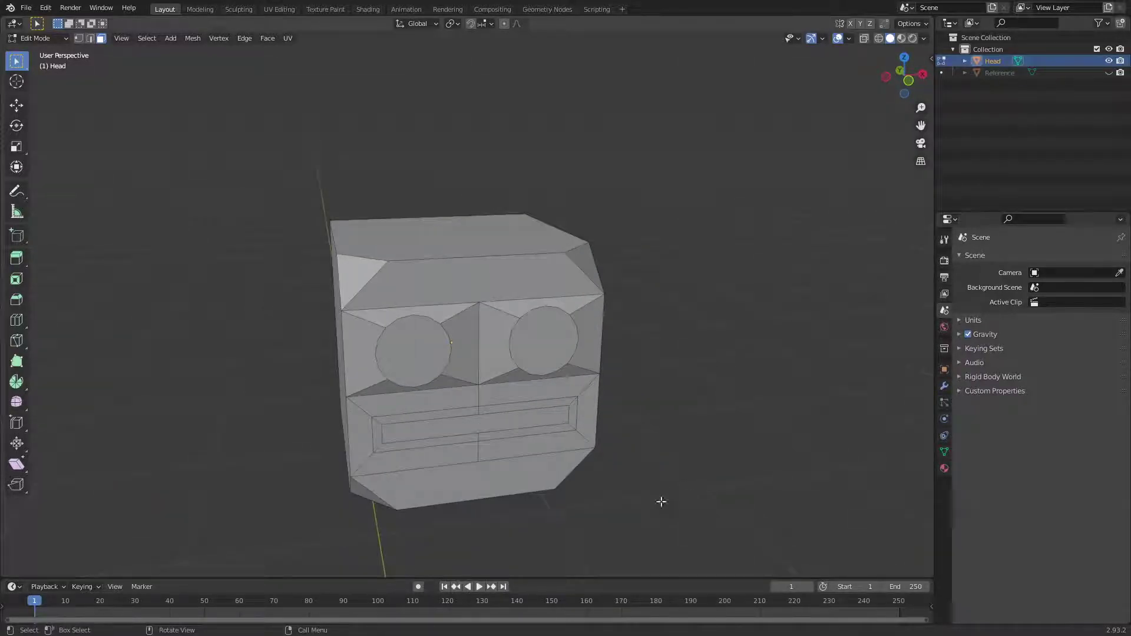
scroll(632, 499, up, 1)
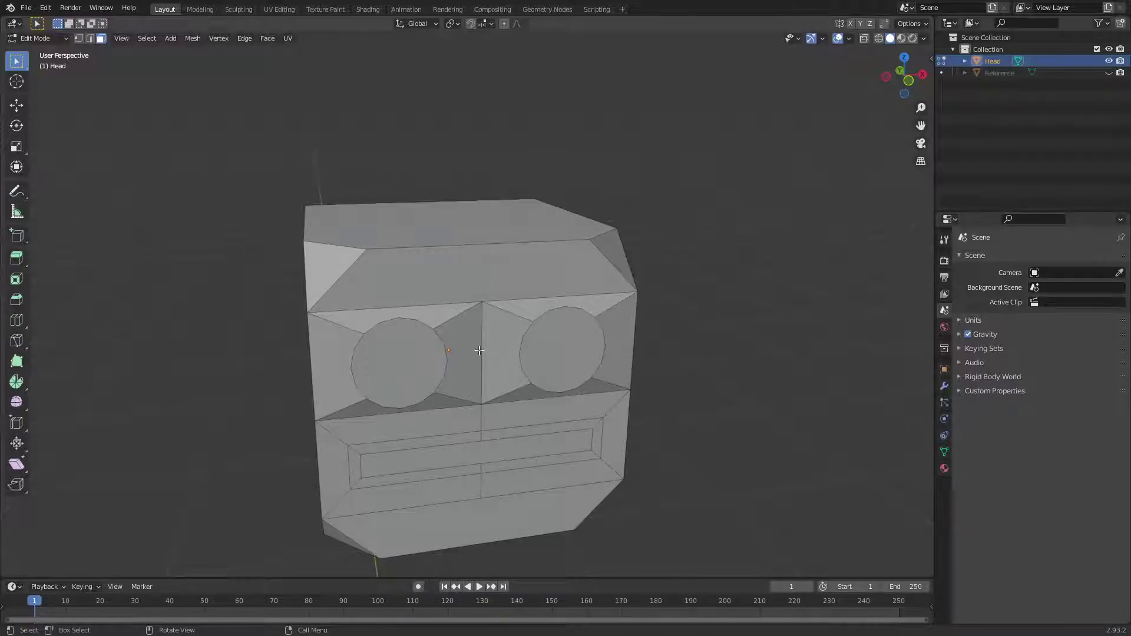
Inset both eye faces from the front view, giving each a 0.04776 m rim.
click(413, 366)
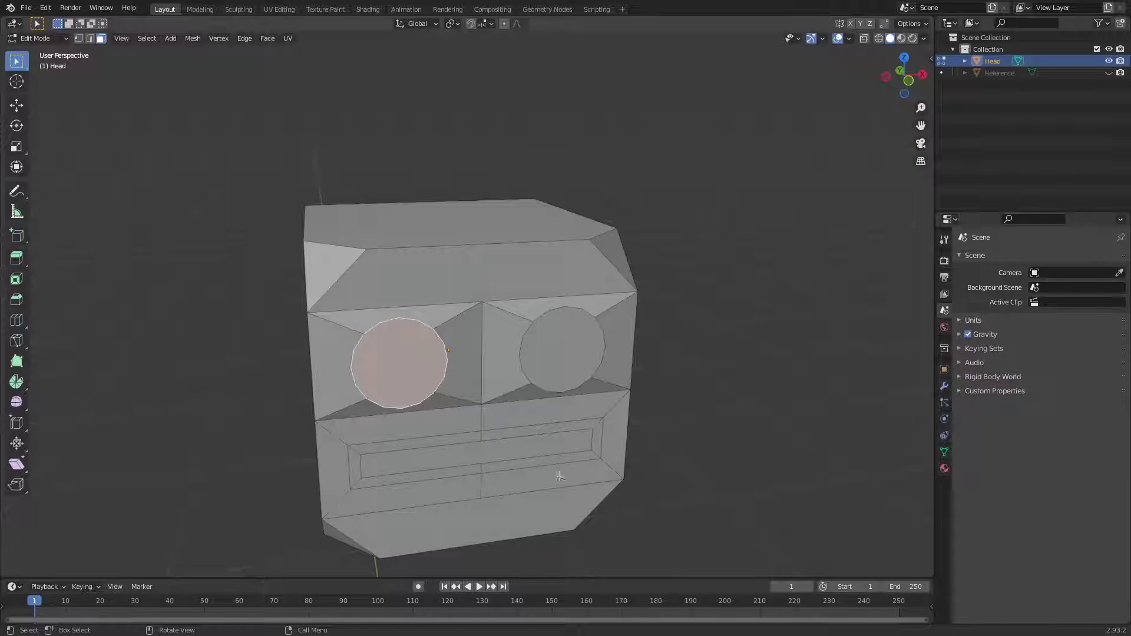
shift+click(570, 361)
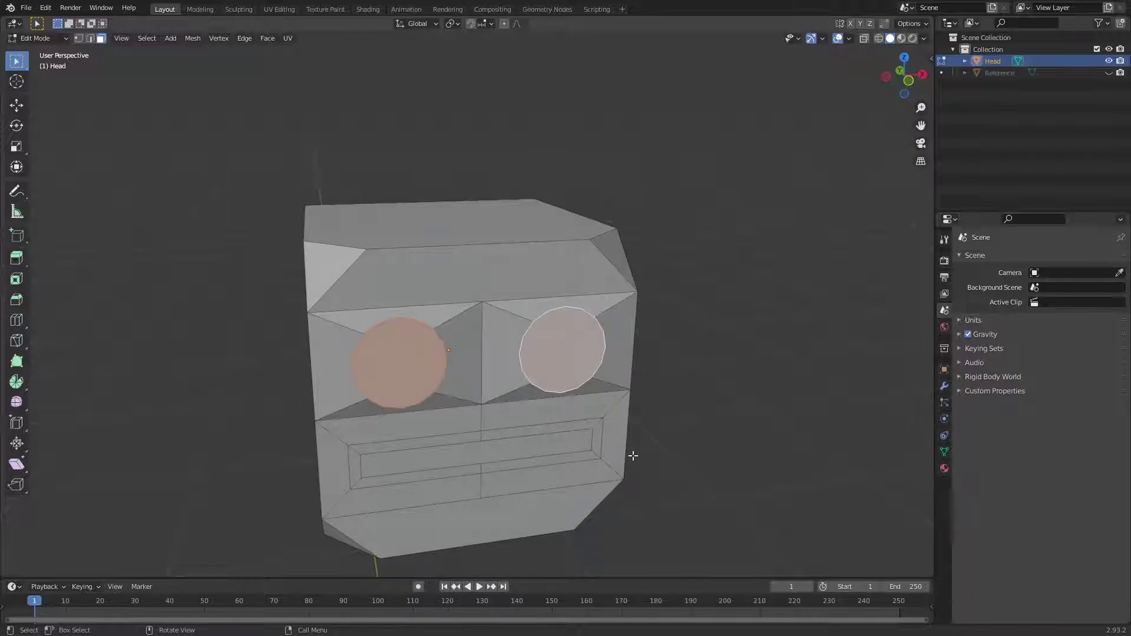
key(KP_1)
key(i)
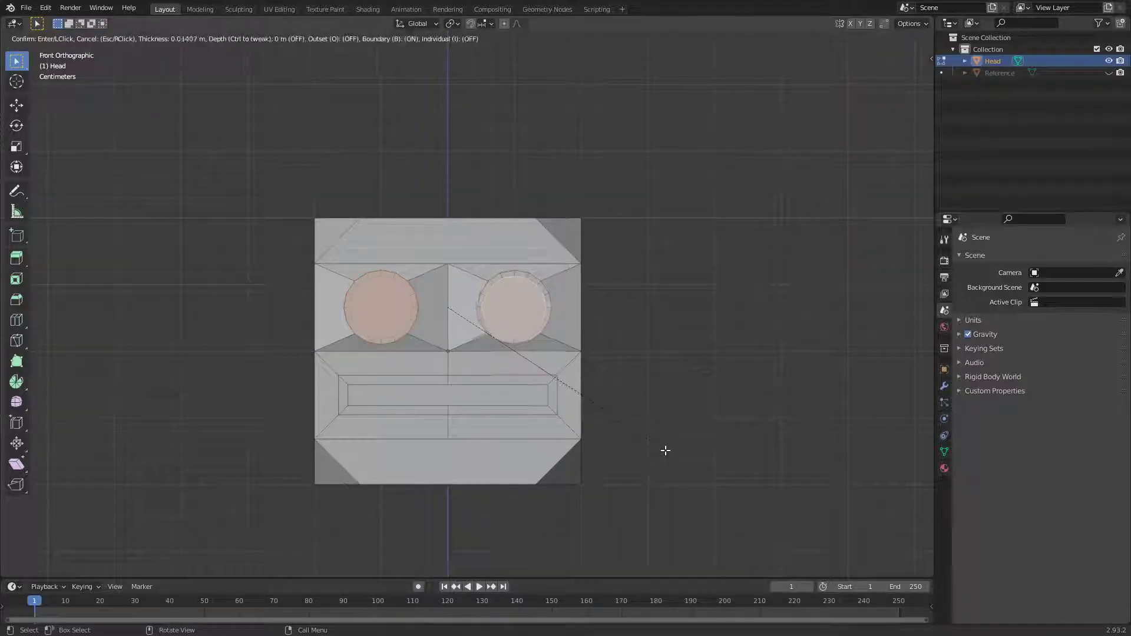
click(664, 452)
Inspect the inset eyes from several angles and save Character-Robot.blend.
scroll(513, 380, up, 4)
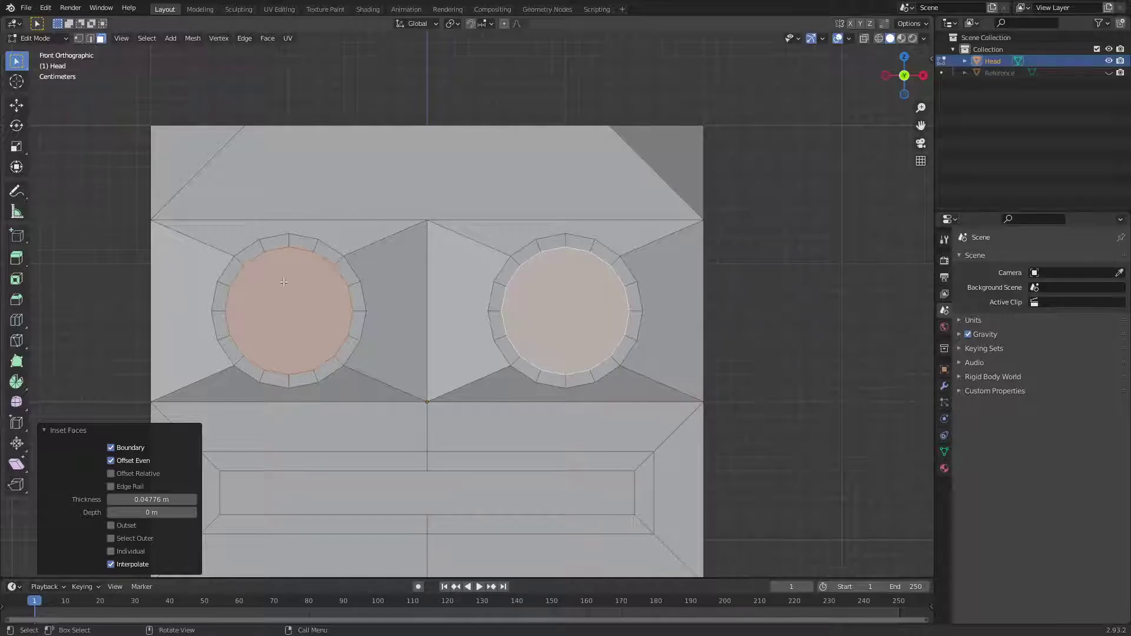
middle_drag(477, 455, 555, 397)
scroll(555, 396, down, 3)
click(727, 387)
scroll(713, 439, down, 3)
middle_drag(709, 442, 696, 472)
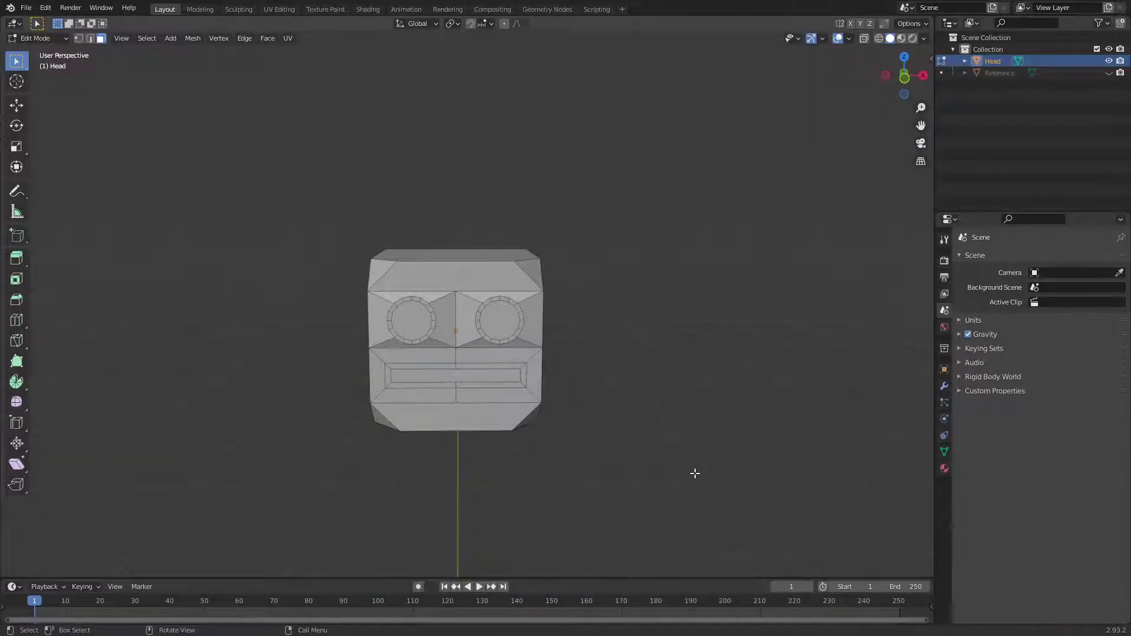
scroll(695, 473, up, 3)
middle_drag(604, 457, 675, 444)
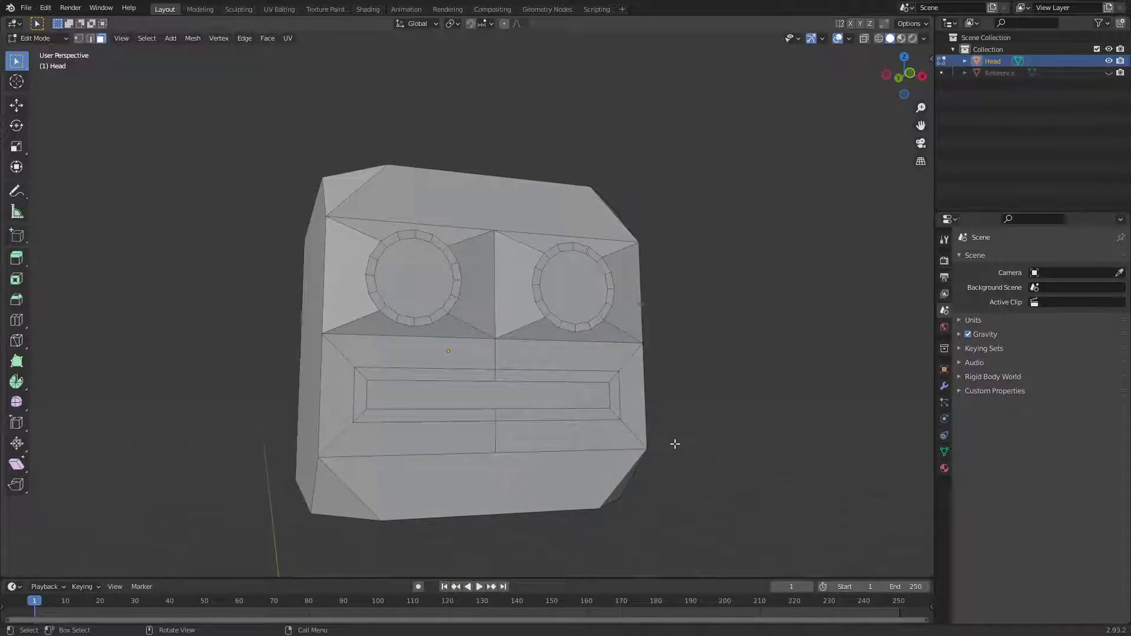
key(KP_1)
key(ctrl+s)
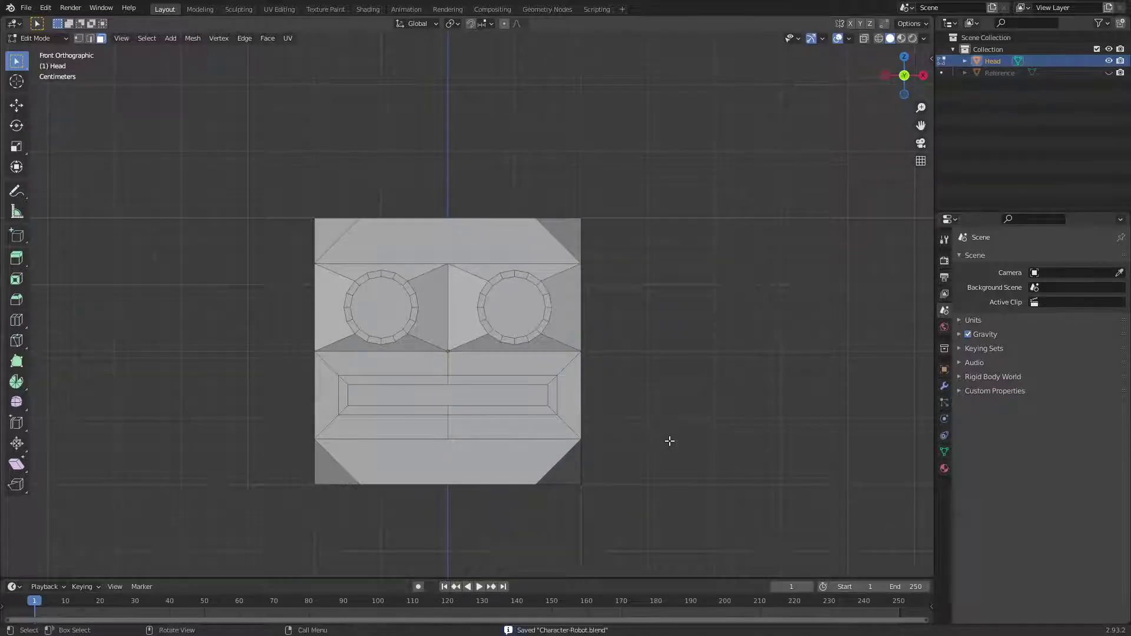
Select the inner mouth face and try a loop cut and subdivision, undoing both.
click(456, 397)
scroll(451, 436, up, 3)
shift+middle_drag(538, 422, 538, 375)
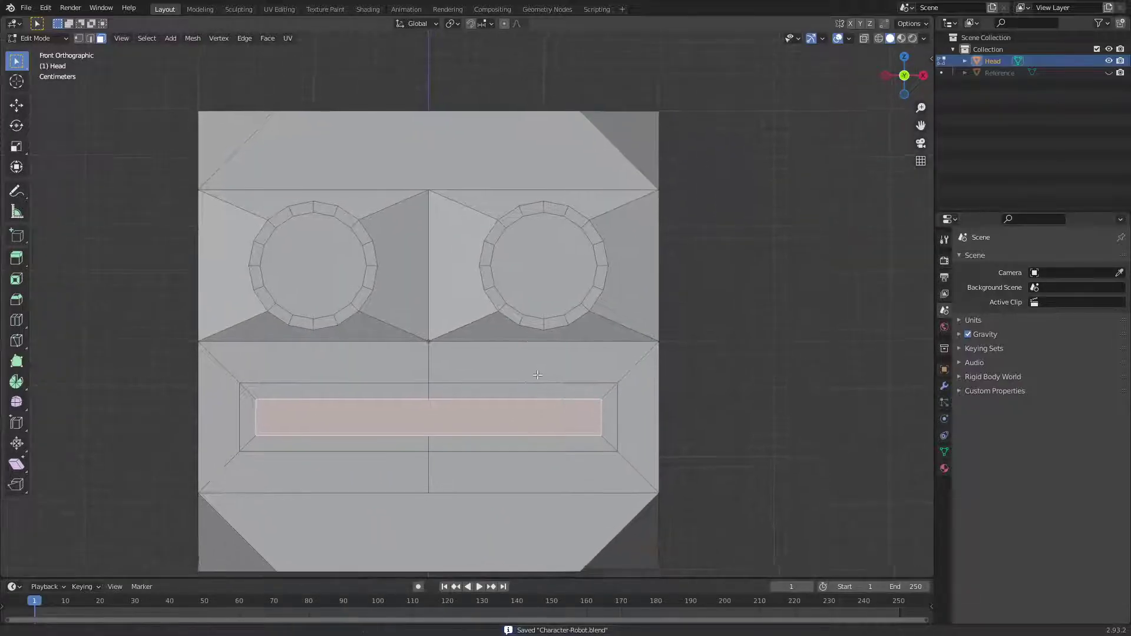
shift+scroll(537, 375, down, 3)
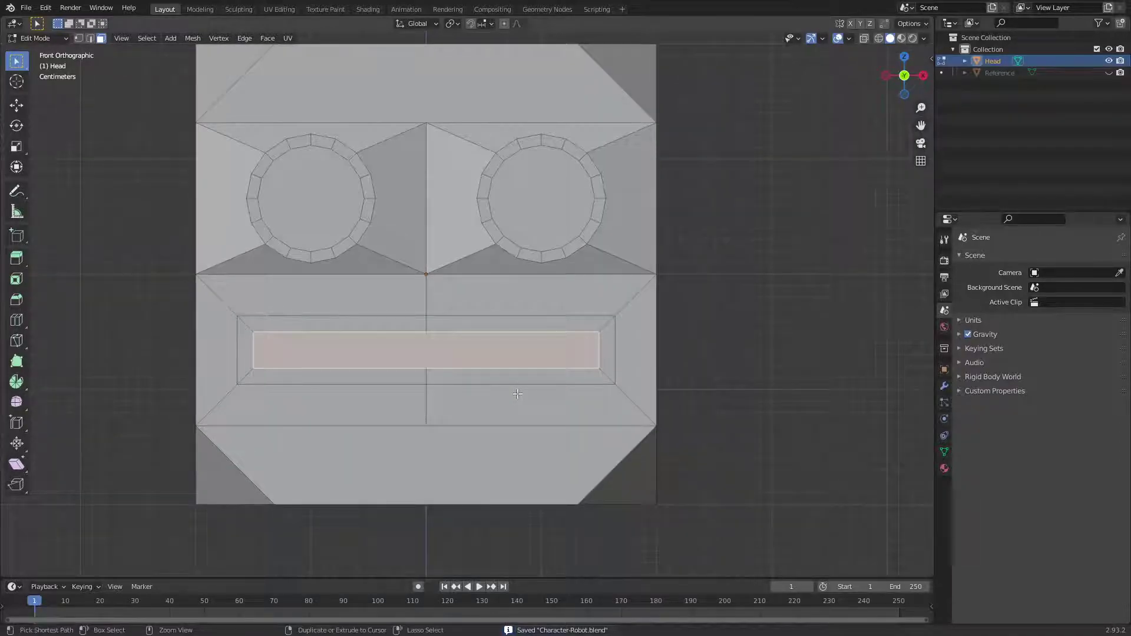
key(ctrl+r)
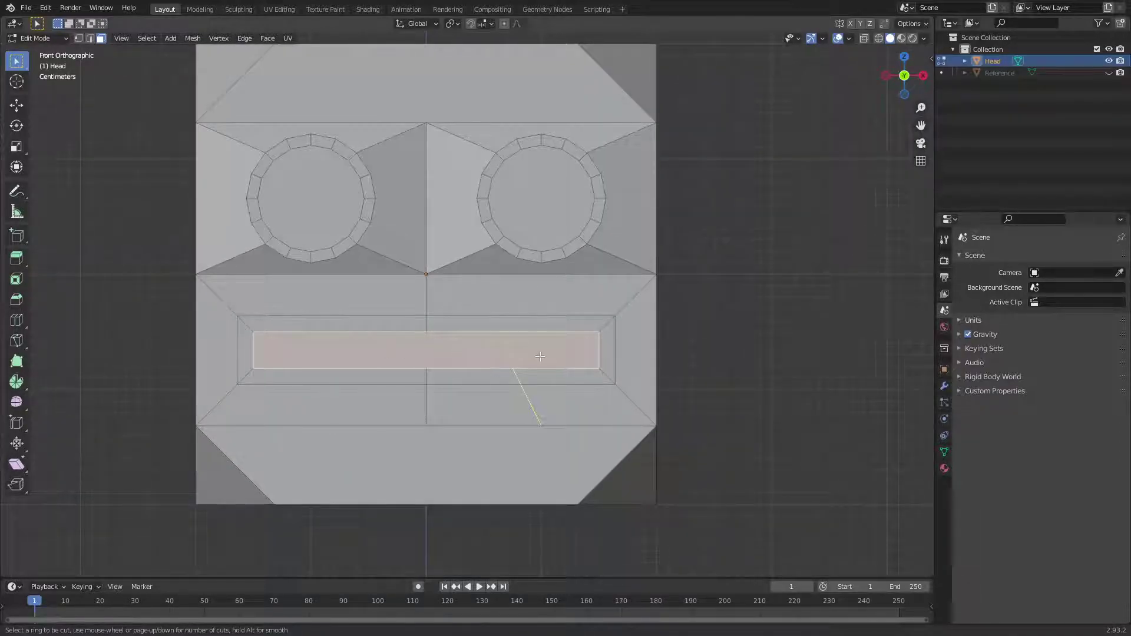
key(Escape)
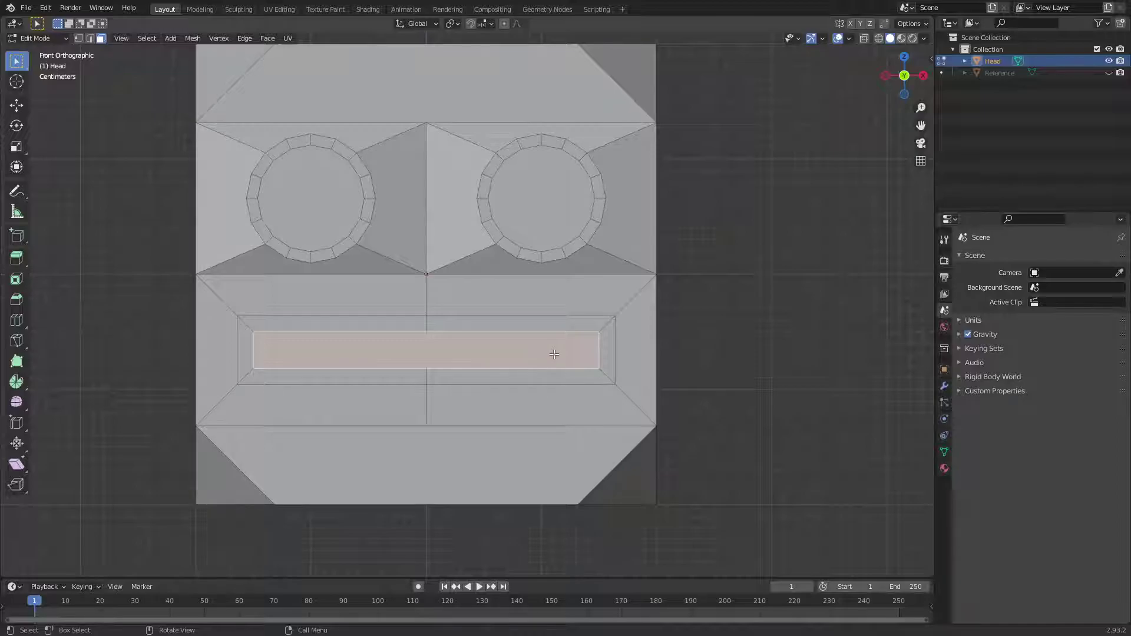
key(1)
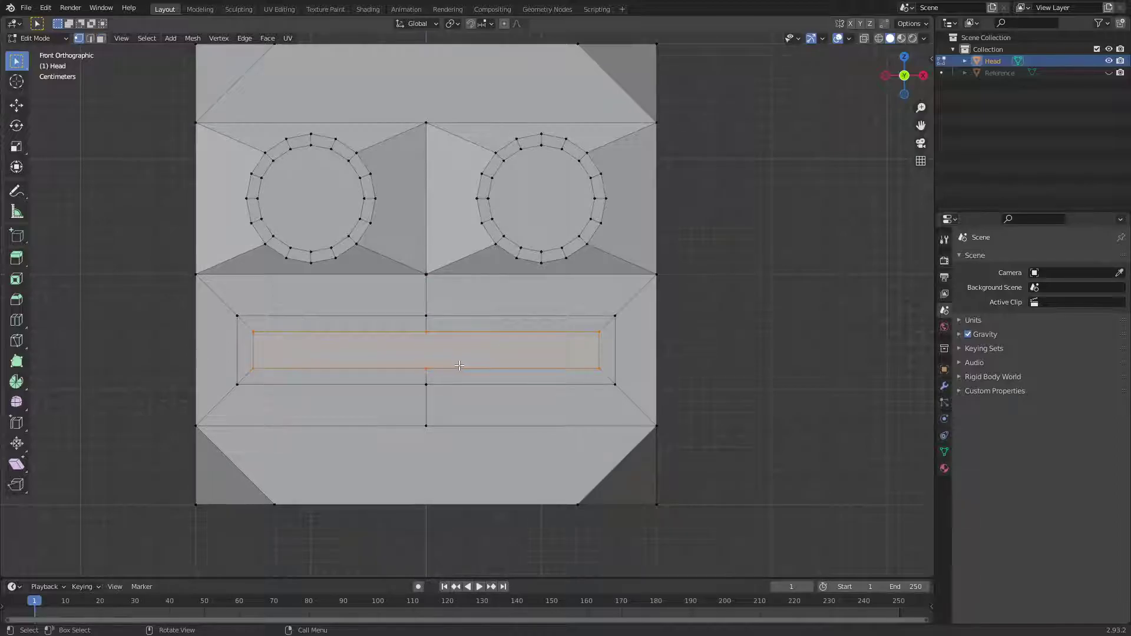
click(426, 332)
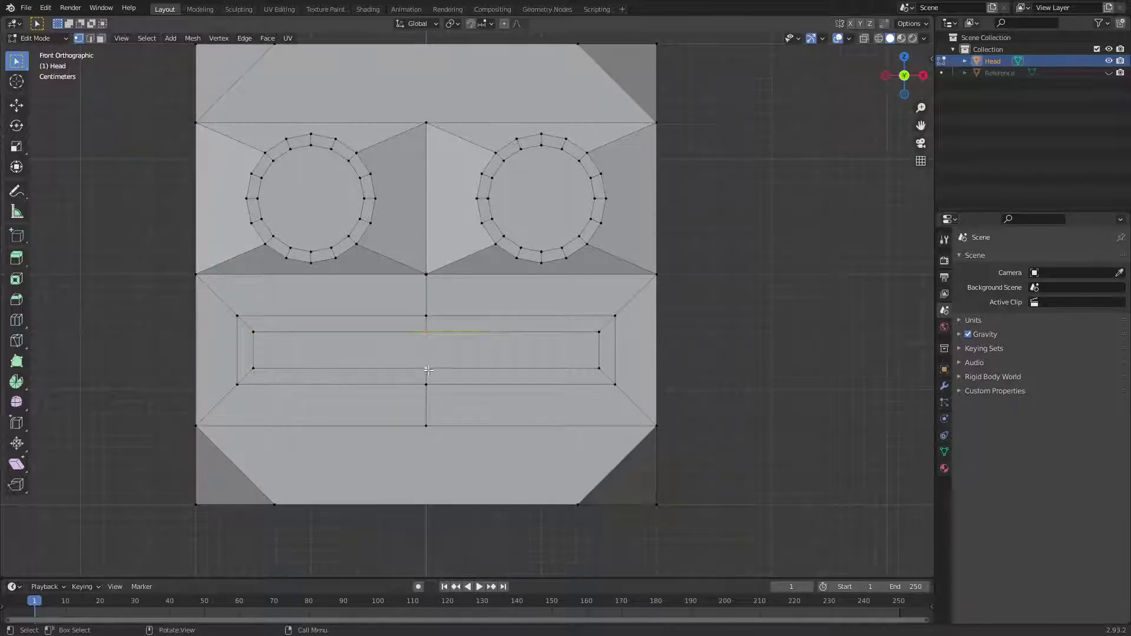
key(3)
click(336, 346)
right_click(353, 345)
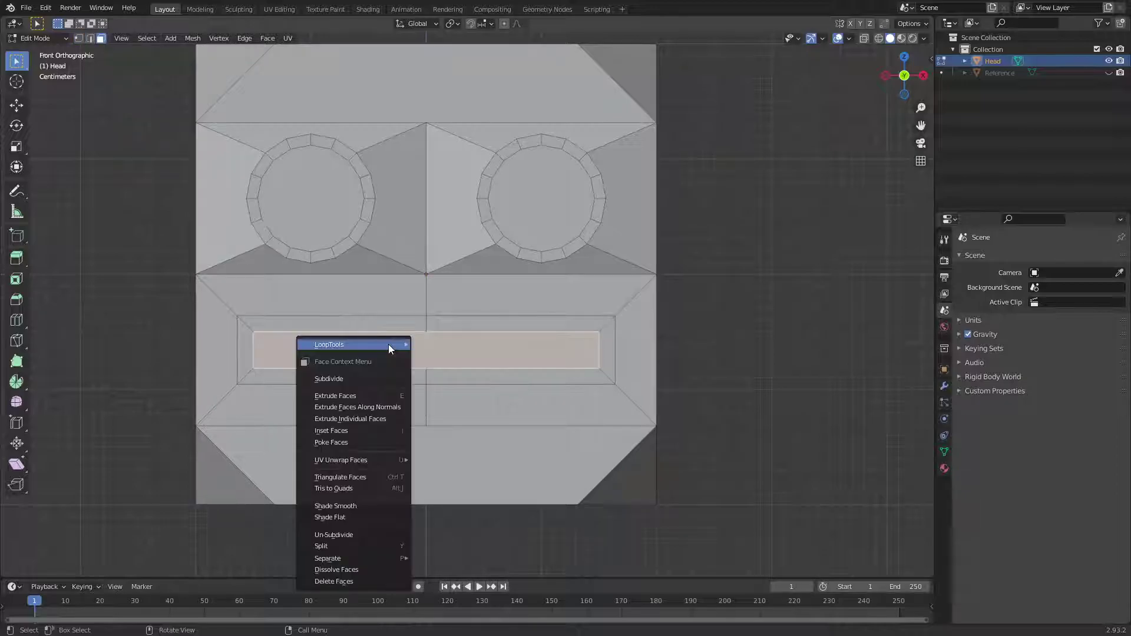
click(374, 378)
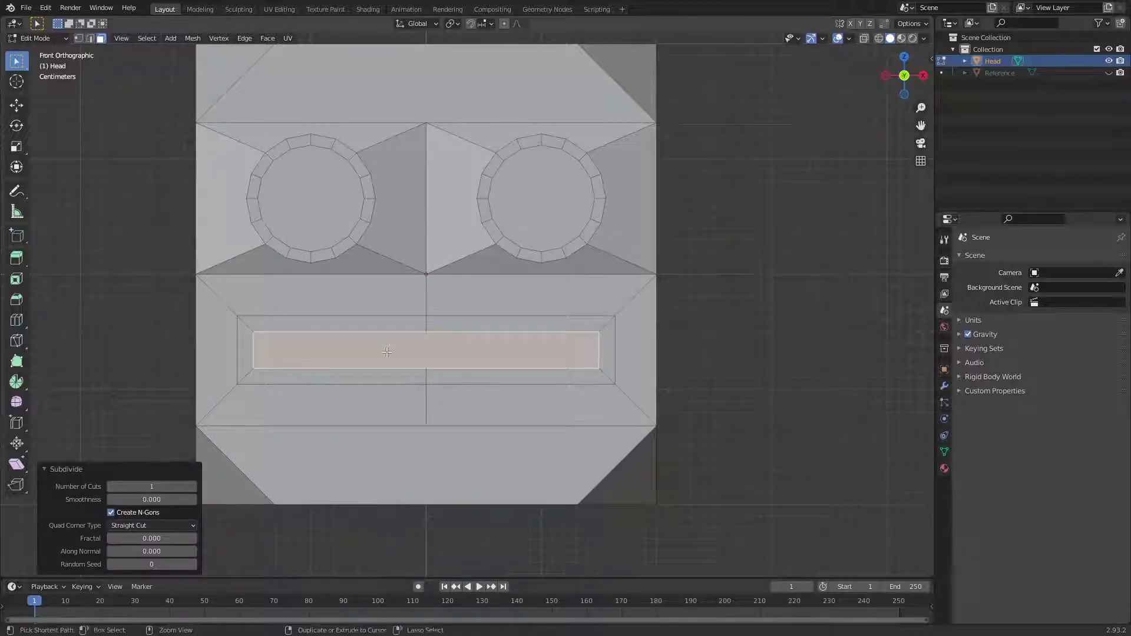
key(ctrl+z)
Select the mouth's middle vertices, then subdivide both mouth halves into segments.
key(1)
click(432, 335)
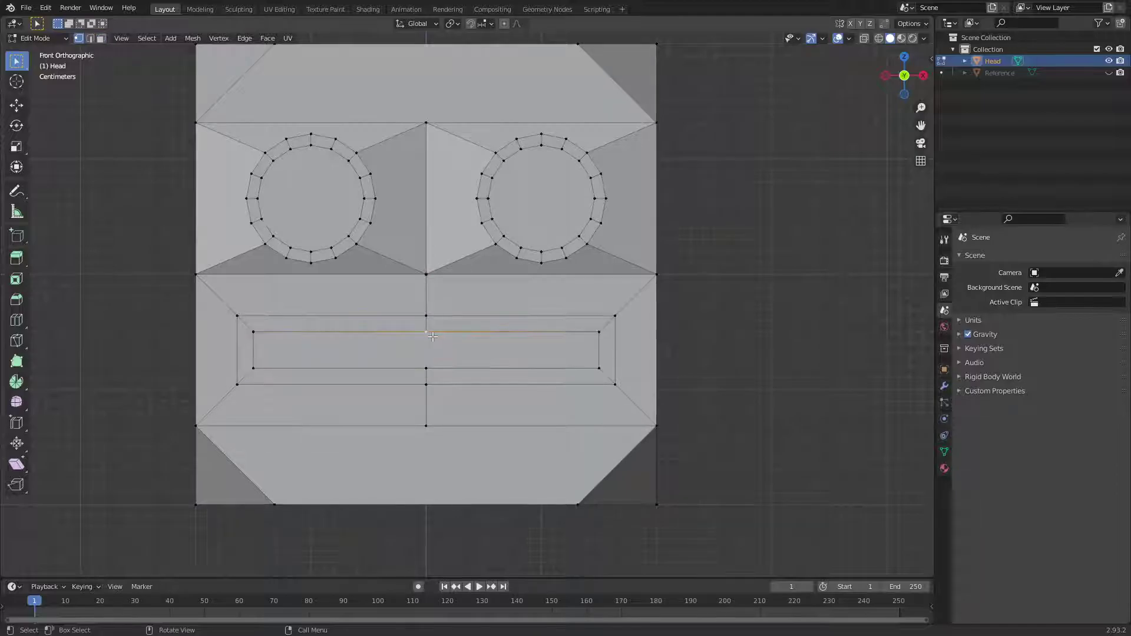
shift+click(435, 367)
key(3)
click(345, 354)
shift+click(447, 347)
right_click(409, 352)
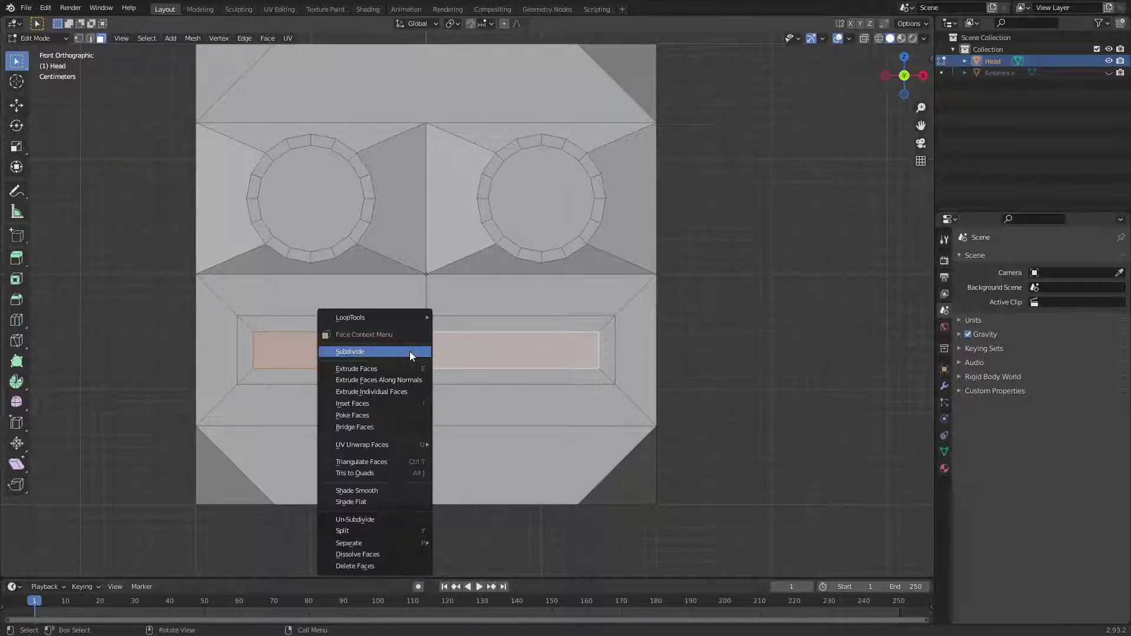
click(410, 352)
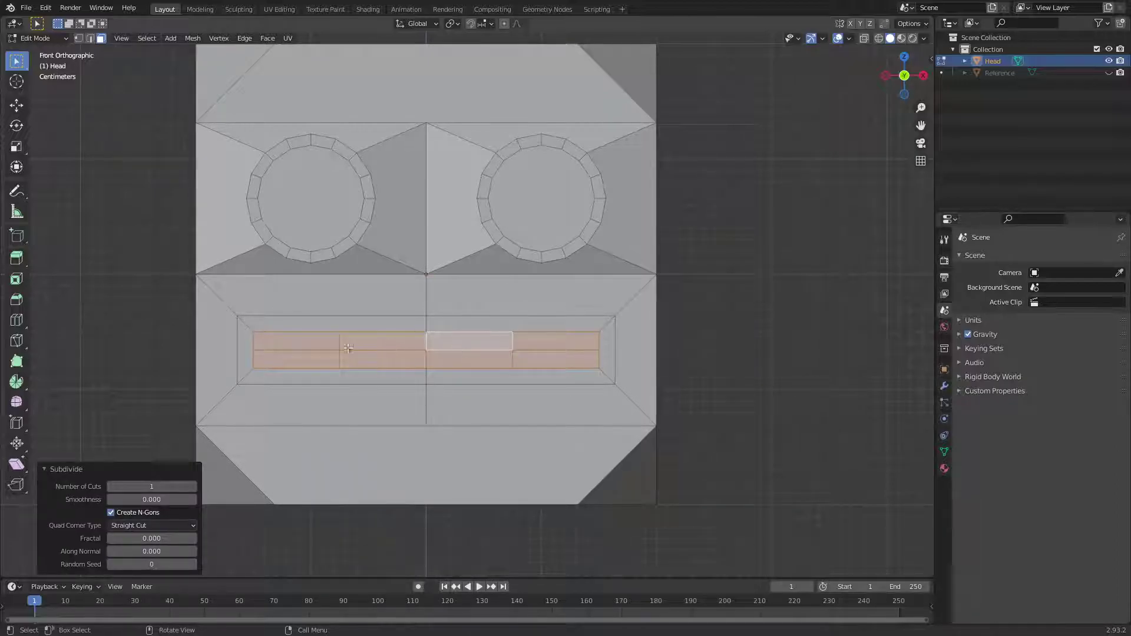
Check the segmented mouth from the front and box-select all its faces.
key(alt+a)
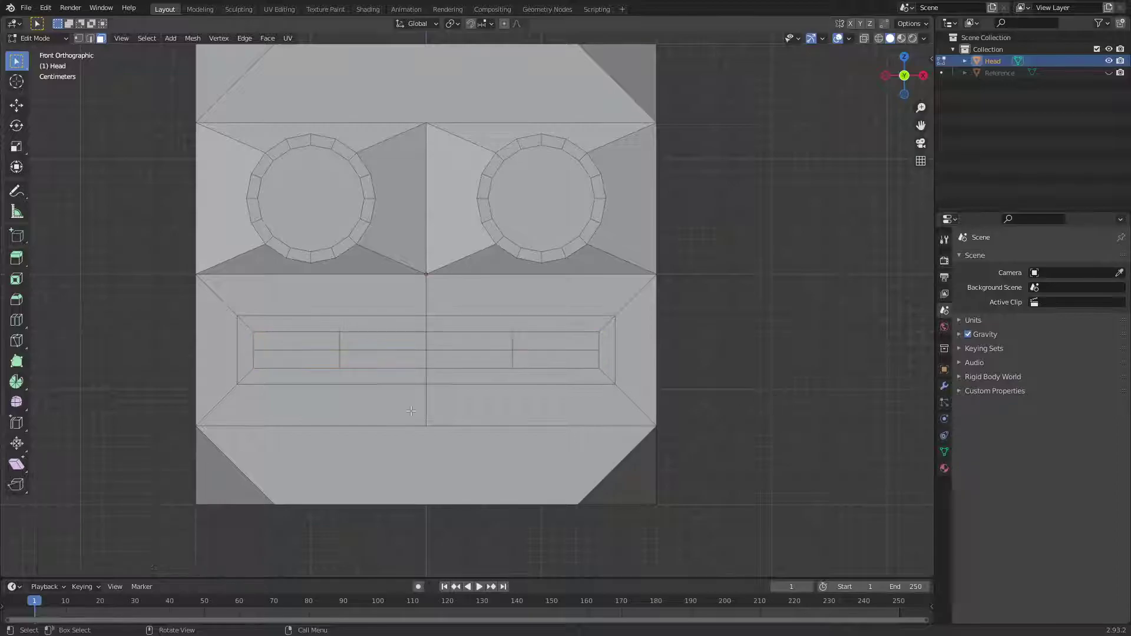
mouse_move(411, 411)
middle_down()
mouse_move(462, 430)
mouse_move(406, 403)
middle_up()
key(KP_1)
drag(273, 334, 553, 362)
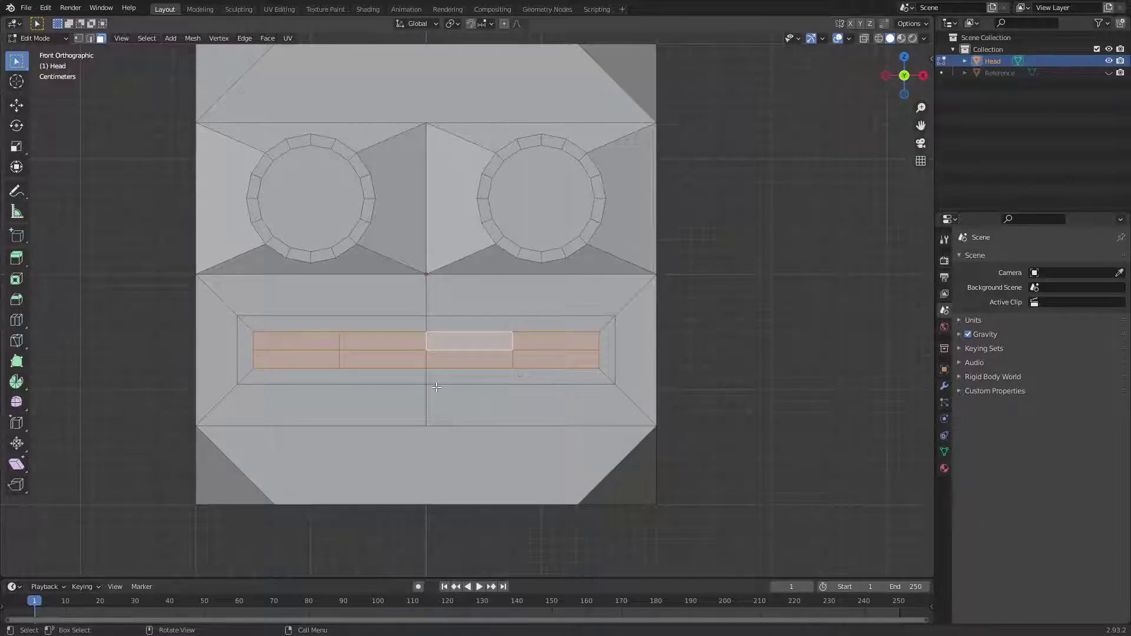
From the Right view, push the mouth faces -0.005 m along Y.
scroll(442, 381, down, 1)
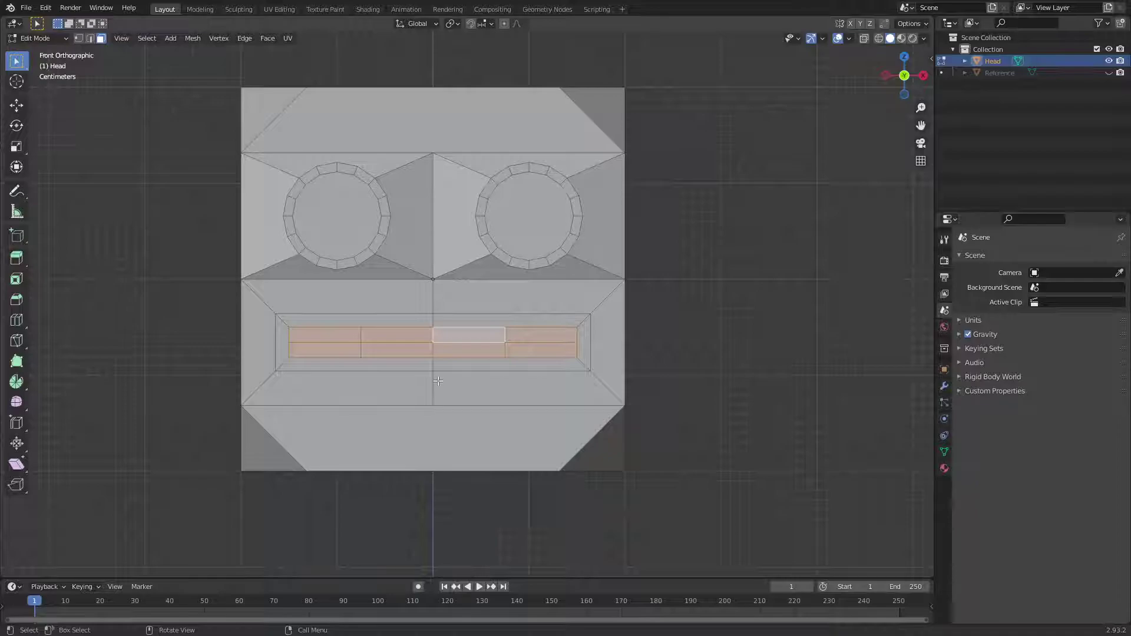
middle_drag(437, 381, 473, 369)
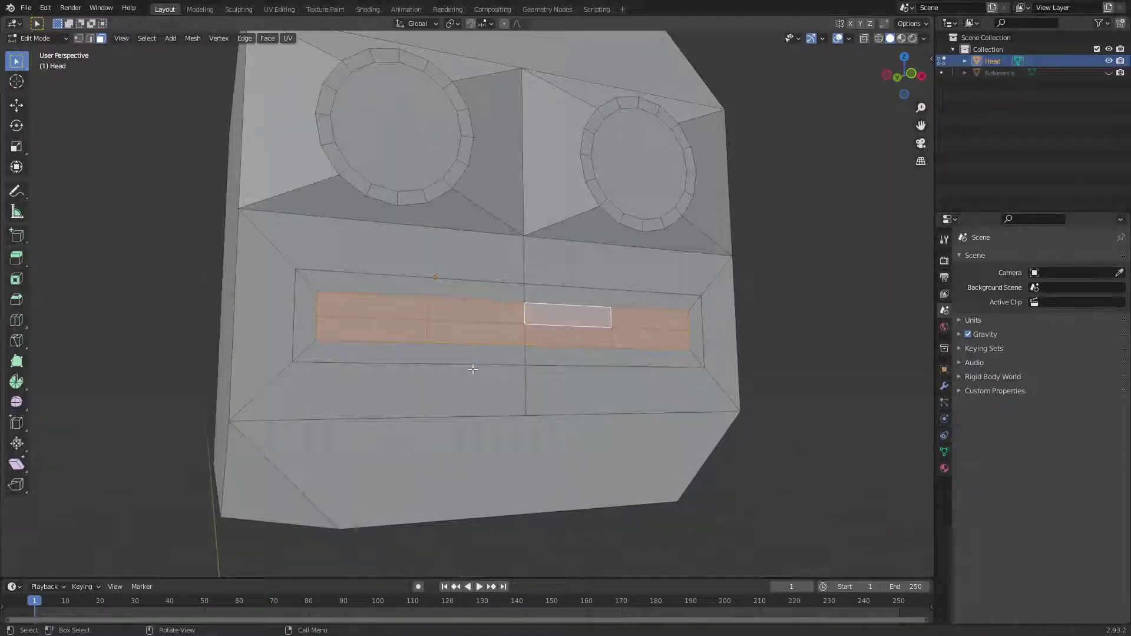
key(KP_3)
key(g)
key(y)
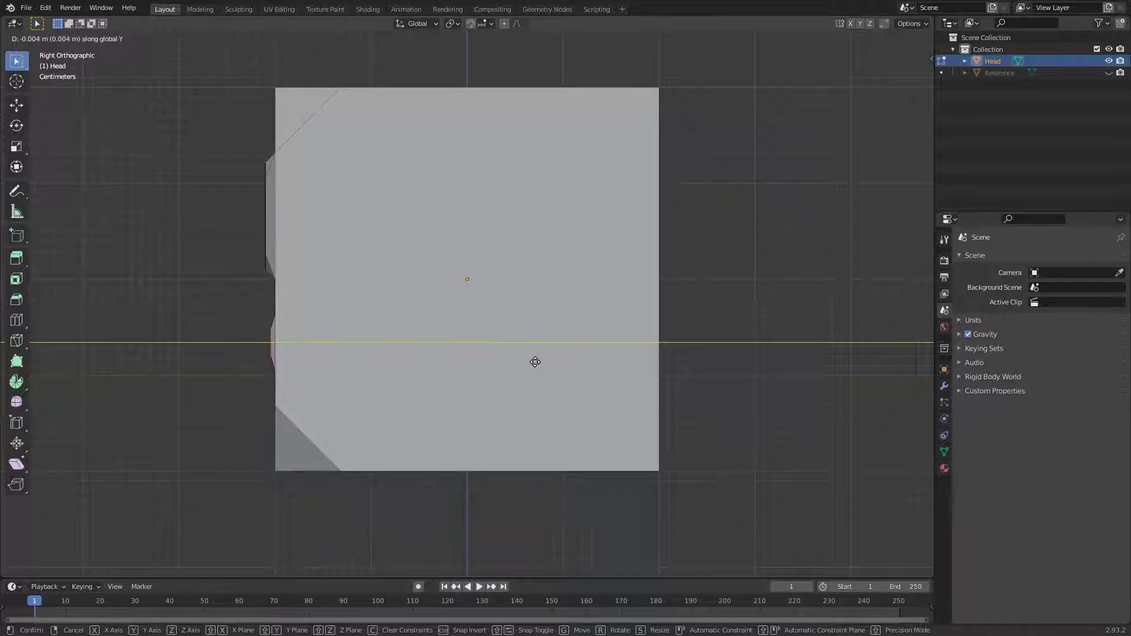
click(529, 361)
middle_drag(529, 362, 398, 356)
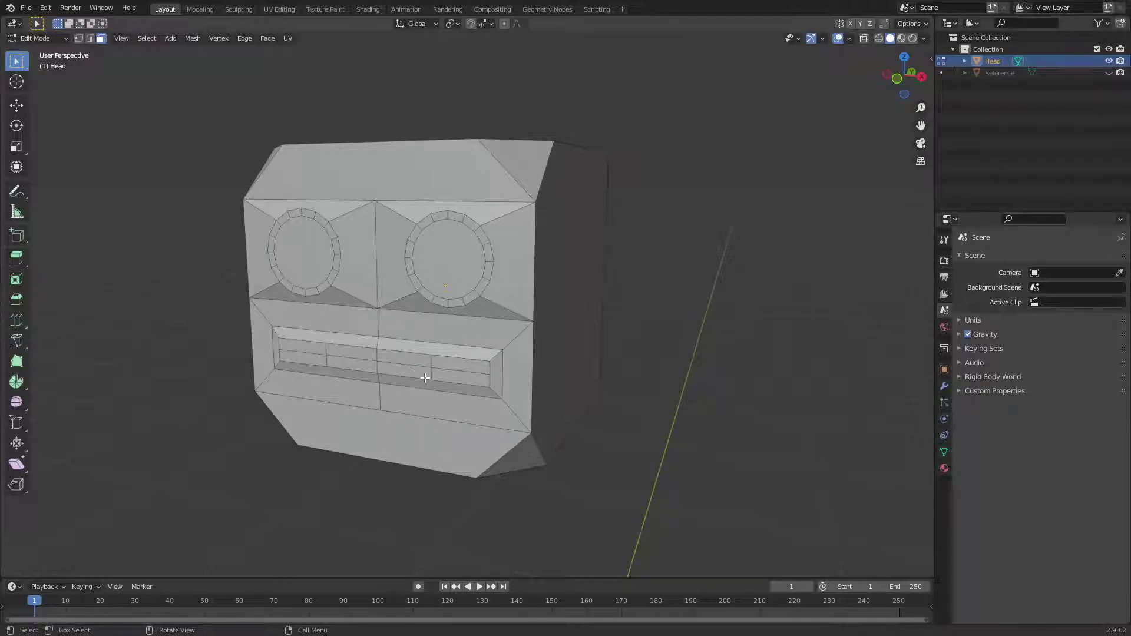
Select the mouth strip faces and start a Y move, then cancel it.
key(KP_1)
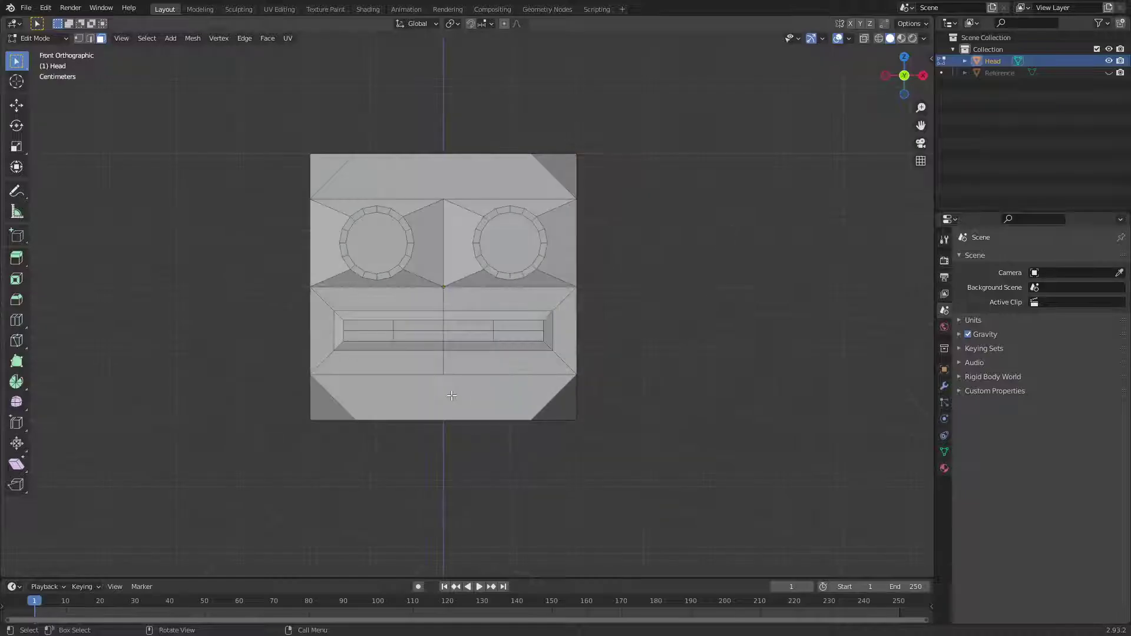
drag(345, 317, 545, 345)
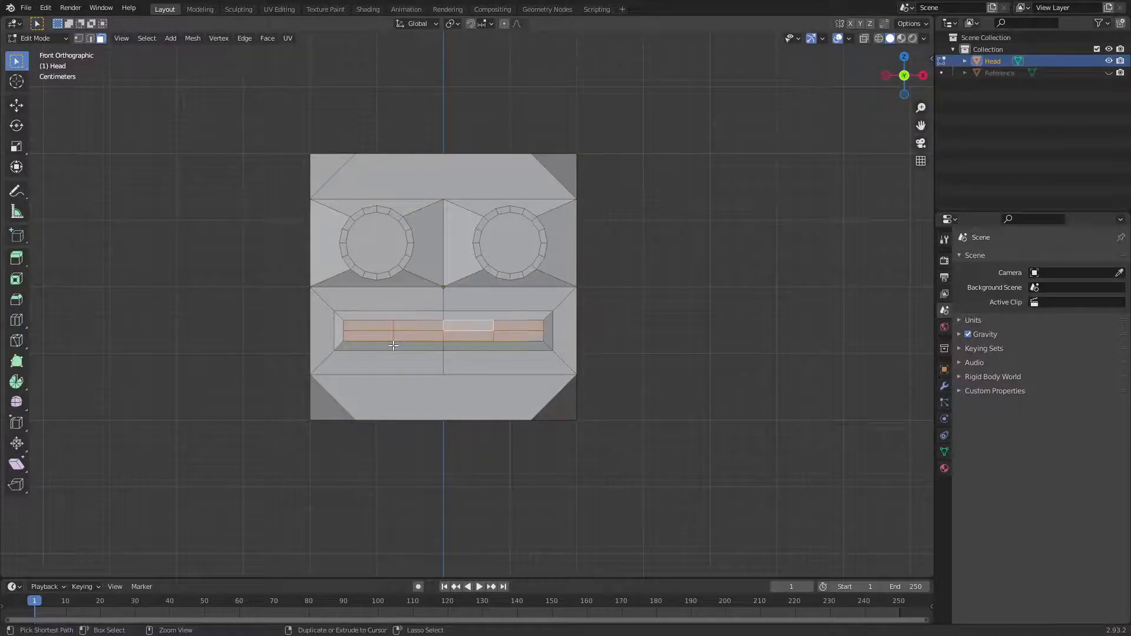
middle_drag(545, 345, 449, 422)
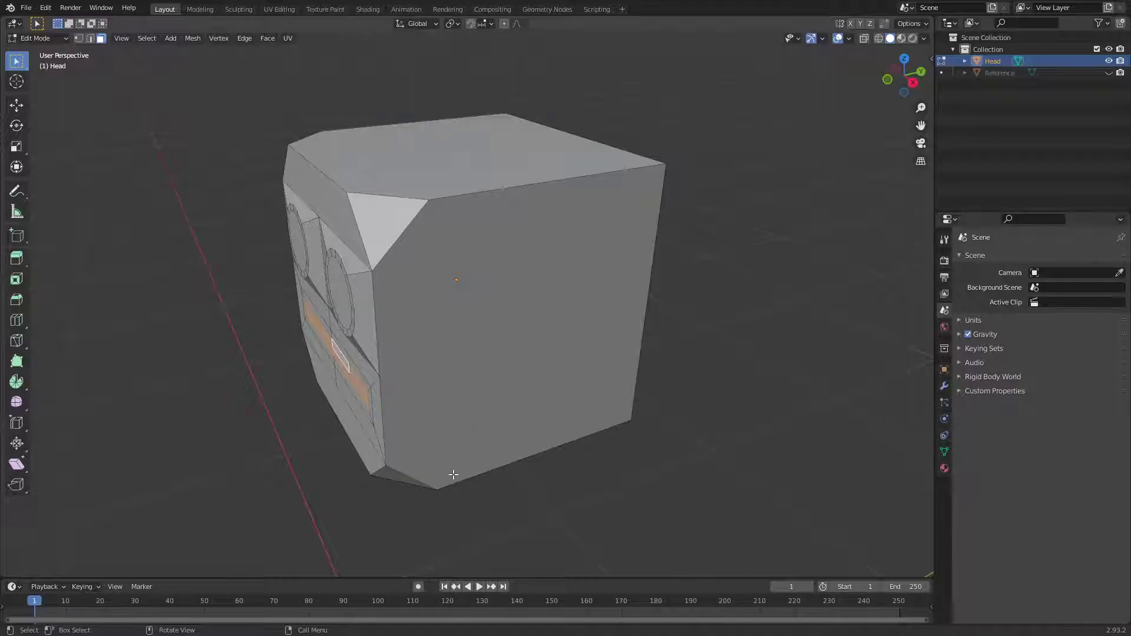
key(g)
key(y)
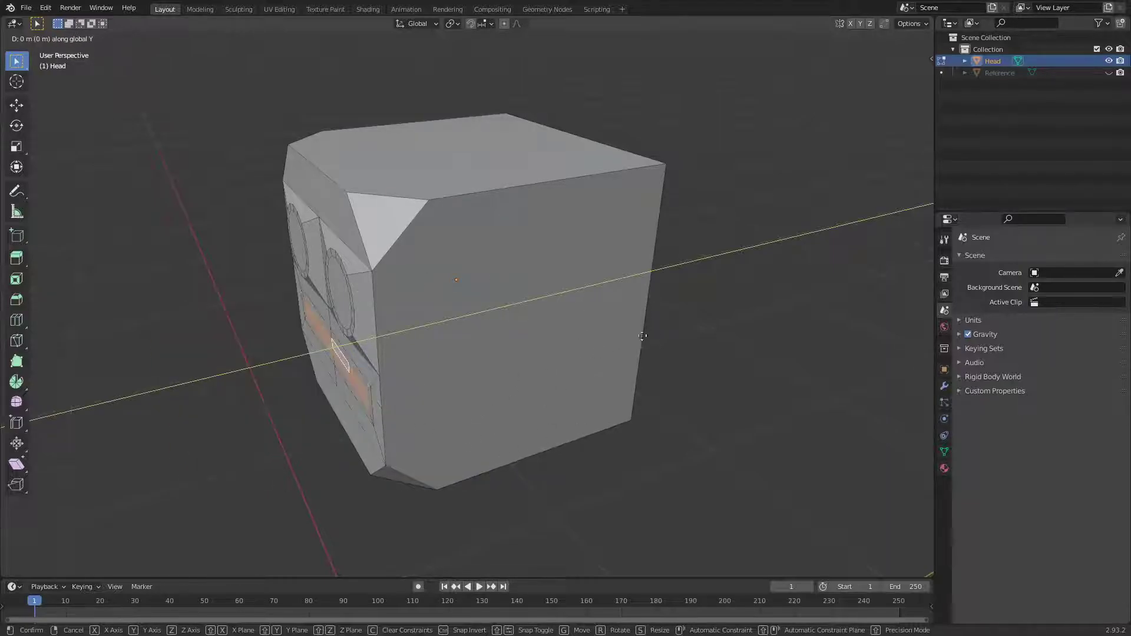
right_click(478, 368)
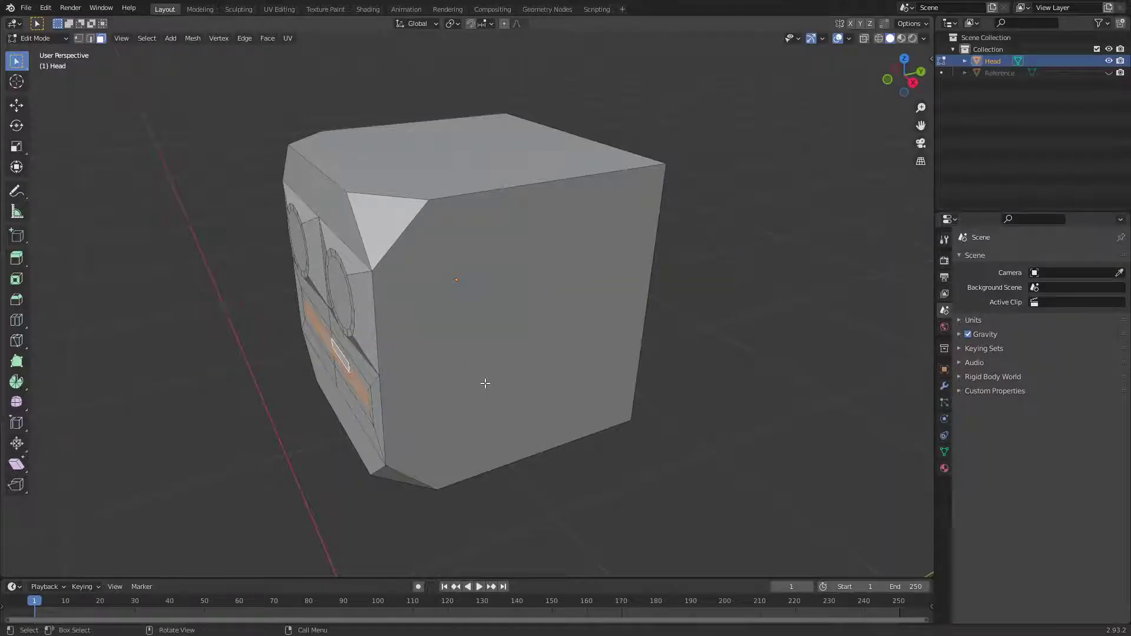
Extrude the mouth faces along Y, then undo the extruded slab.
key(e)
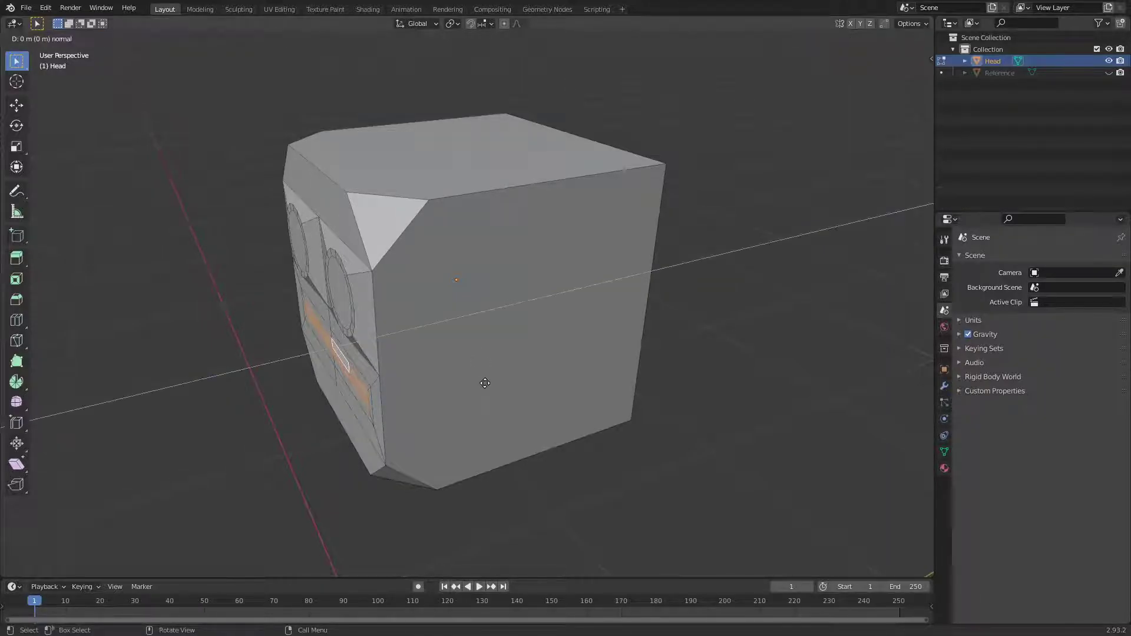
key(y)
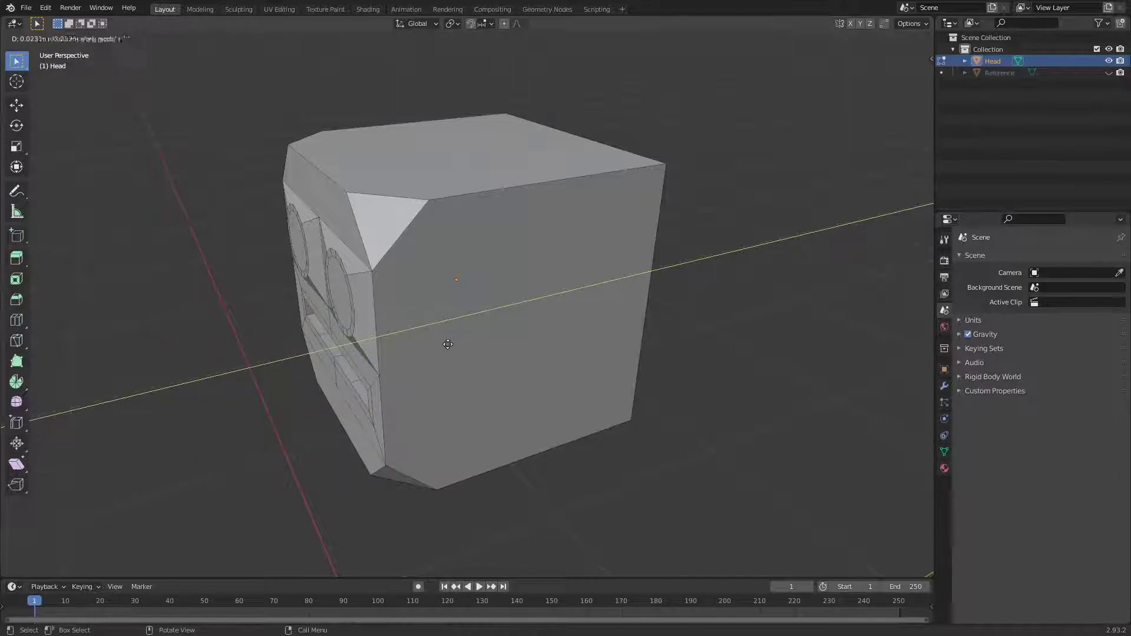
key(ctrl)
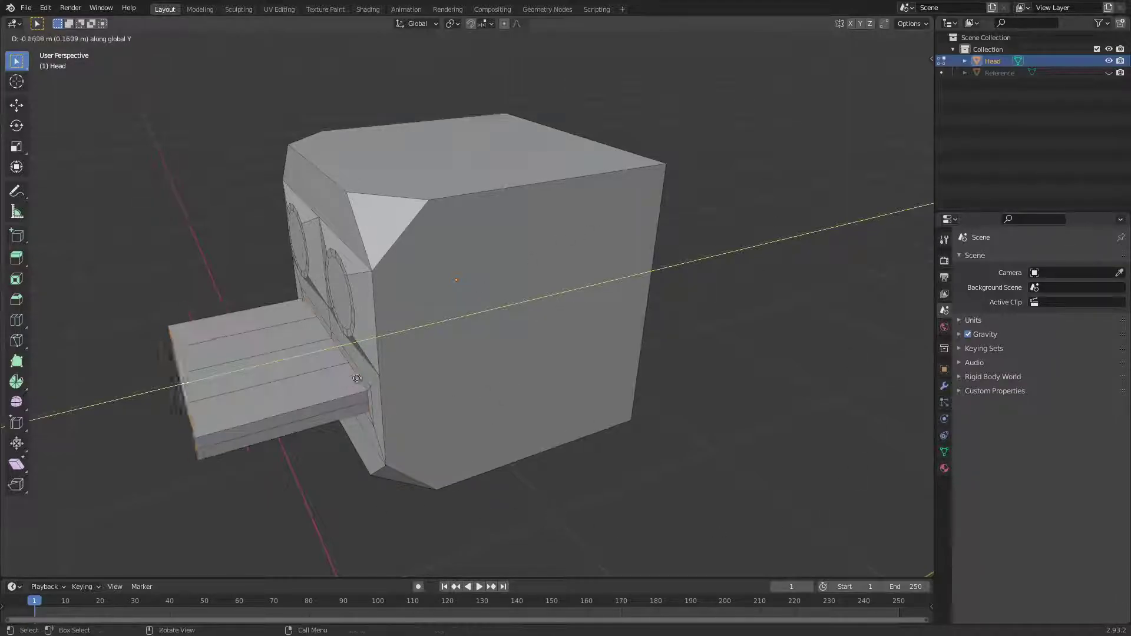
click(331, 432)
key(ctrl+z)
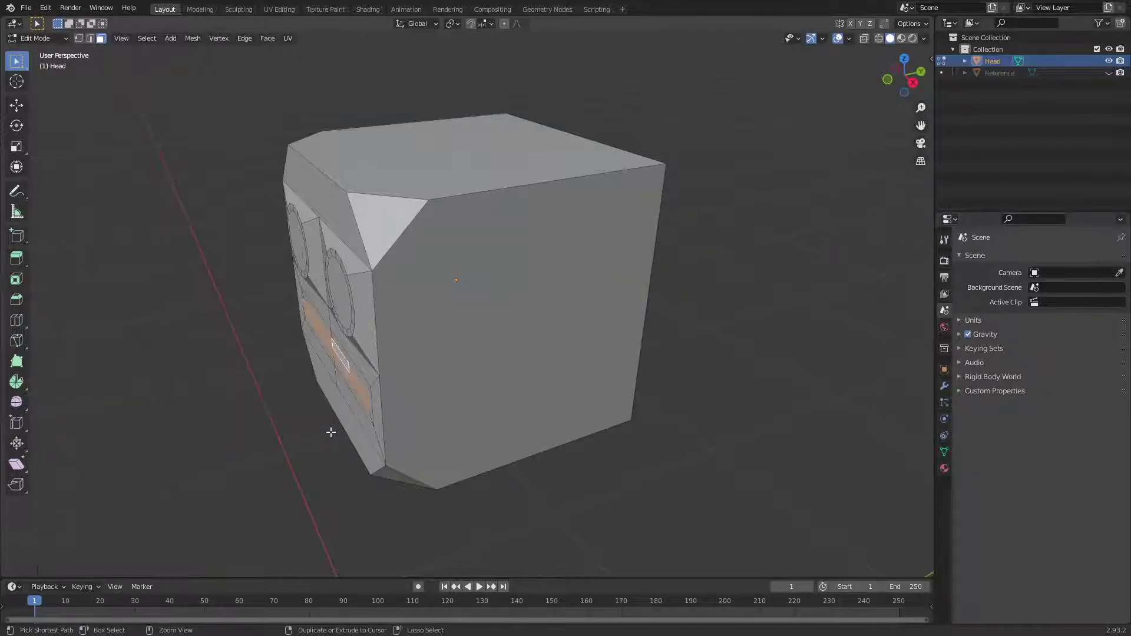
middle_drag(330, 432, 560, 389)
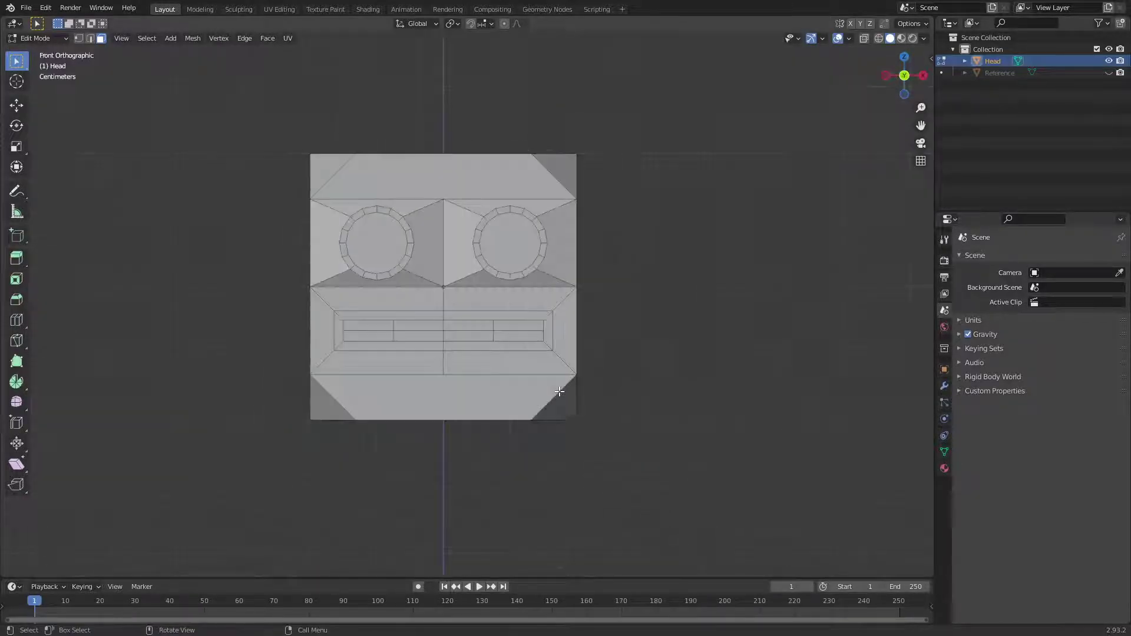
Reselect the mouth strip, nudge it -0.005 m along Y, and save Character-Robot.blend.
drag(370, 321, 534, 342)
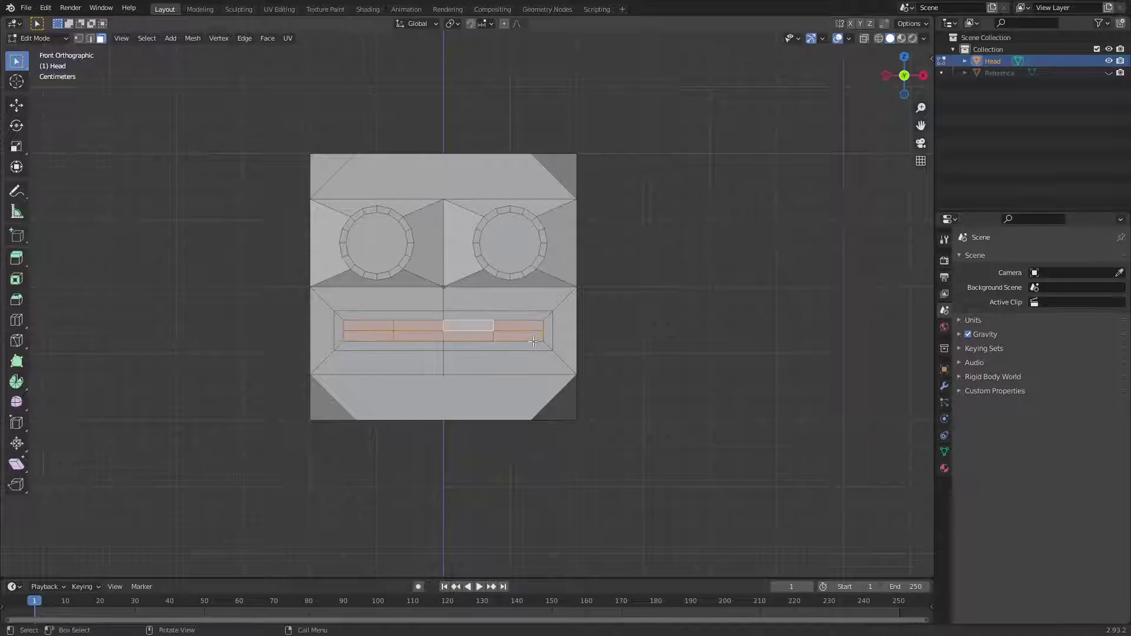
key(KP_3)
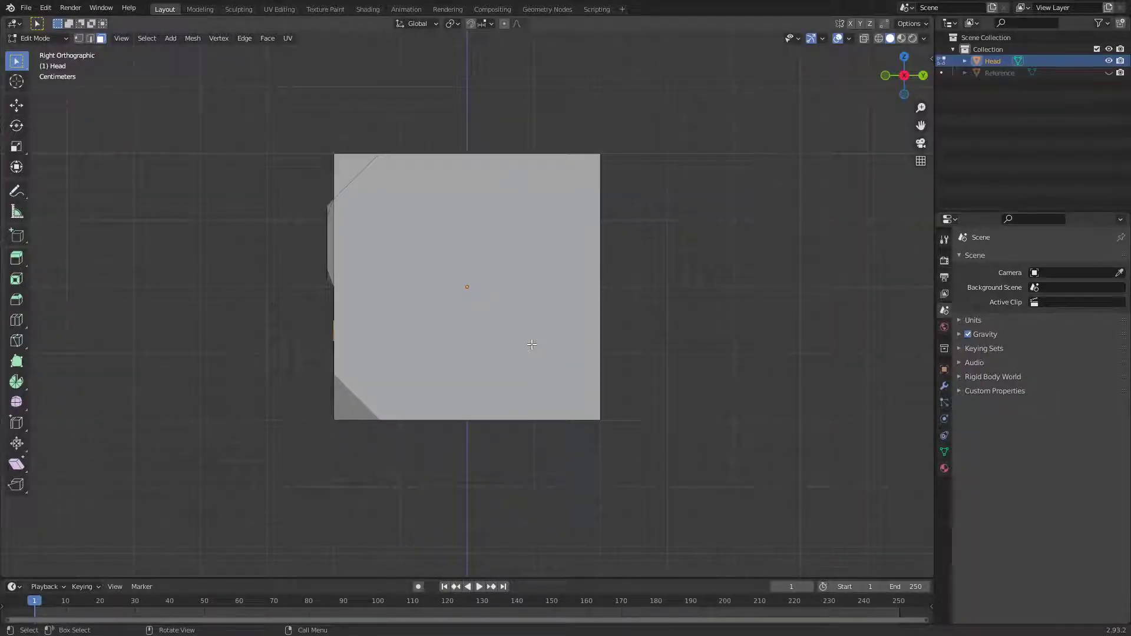
key(g)
key(y)
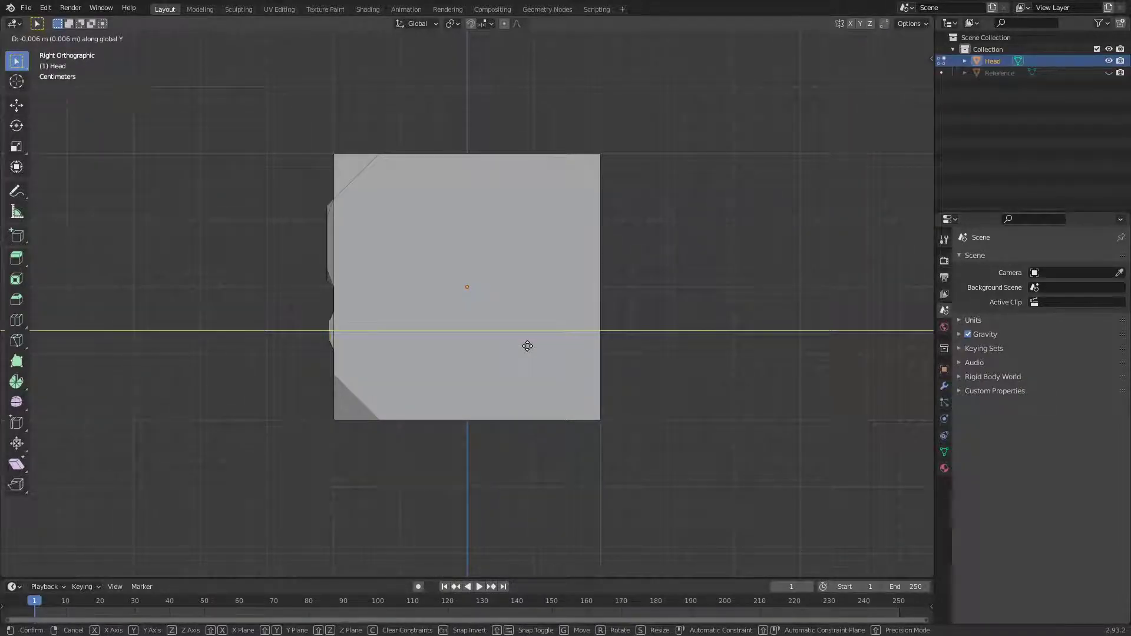
click(532, 347)
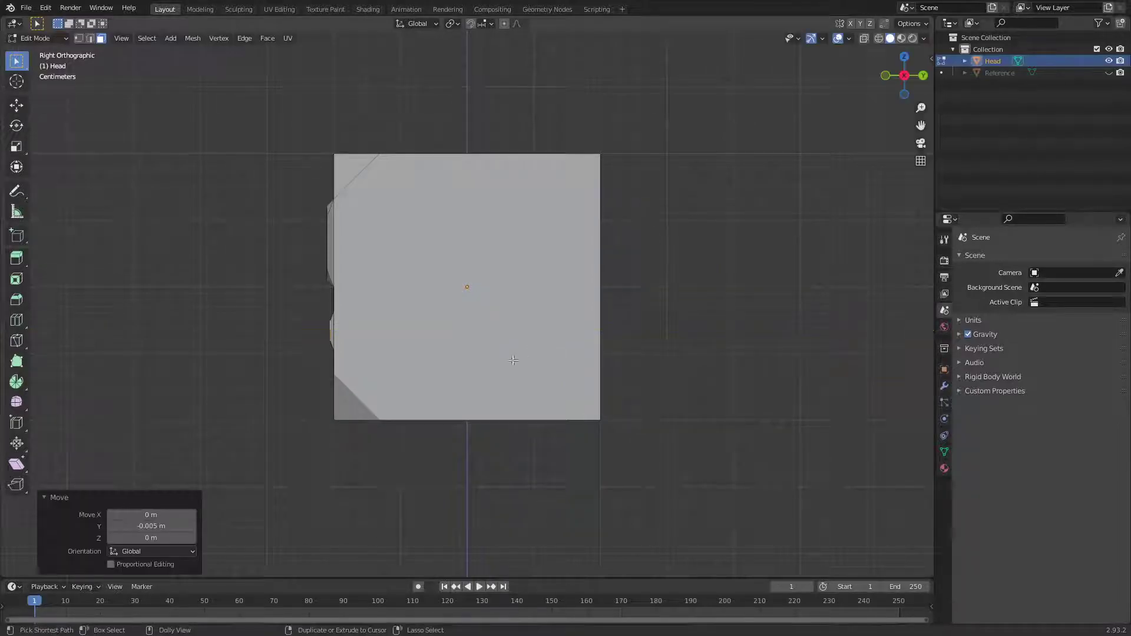
middle_drag(519, 359, 649, 489)
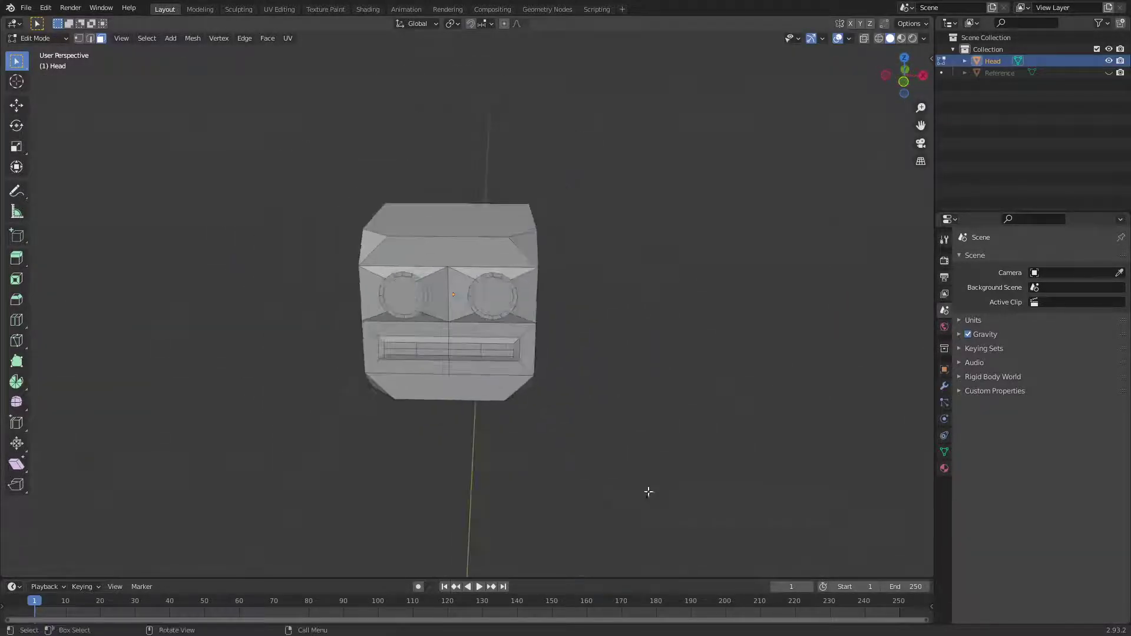
key(KP_1)
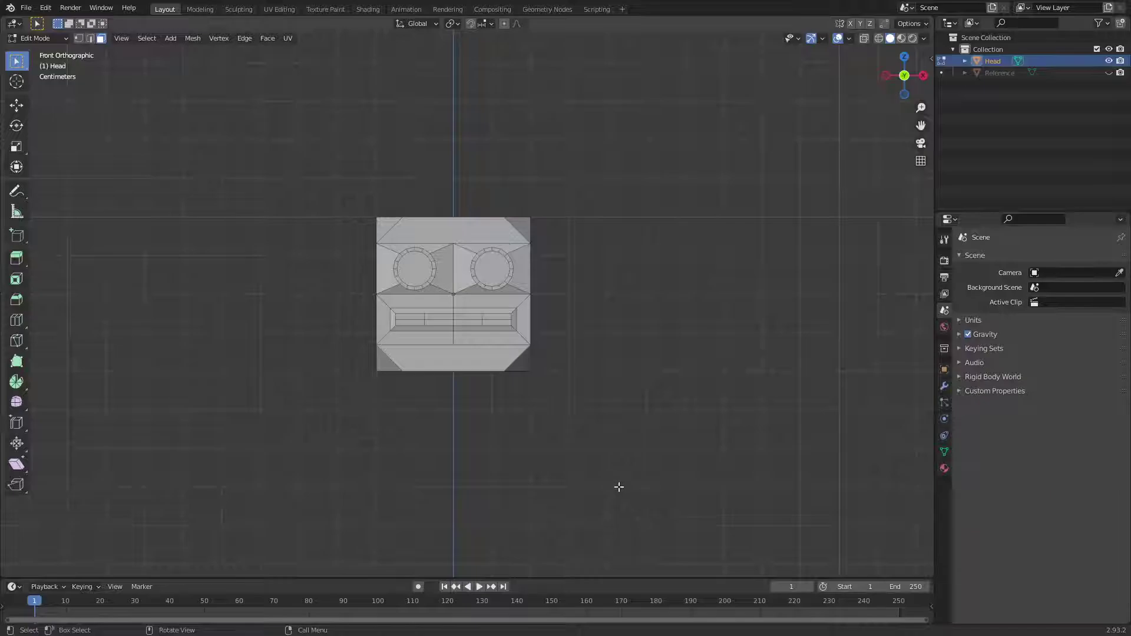
key(ctrl+s)
key(Tab)
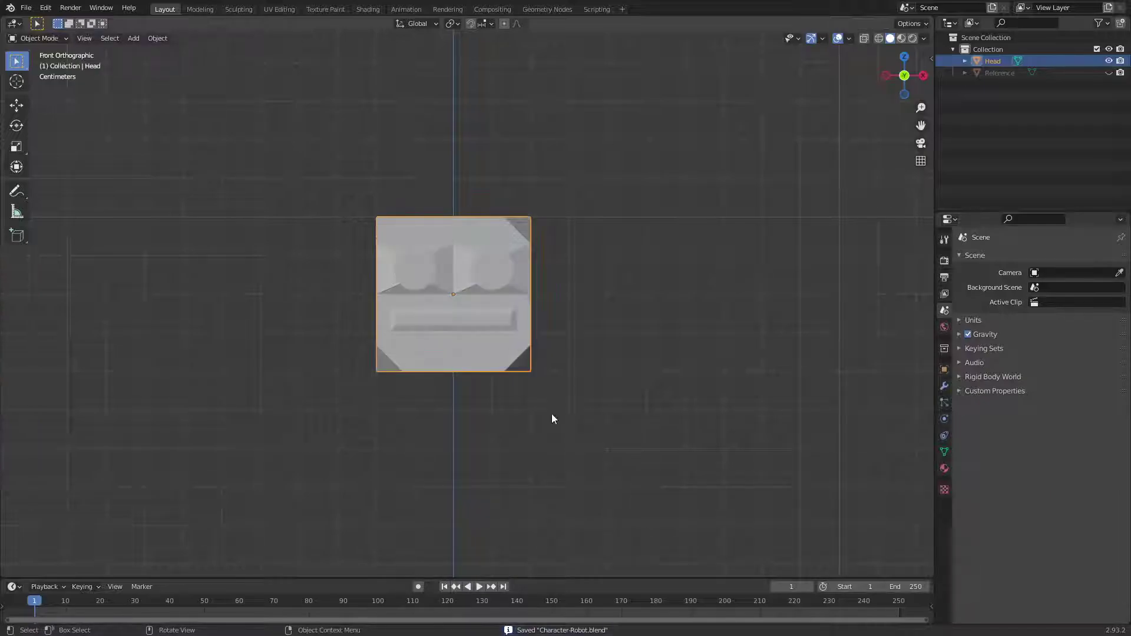
middle_drag(551, 416, 547, 444)
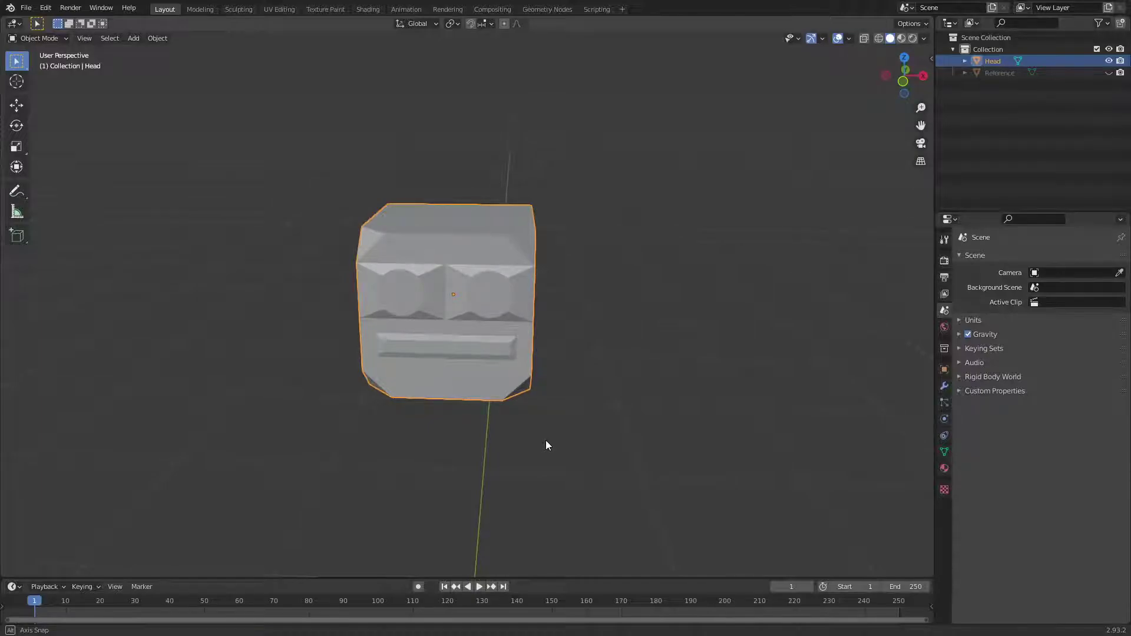
middle_drag(547, 445, 552, 433)
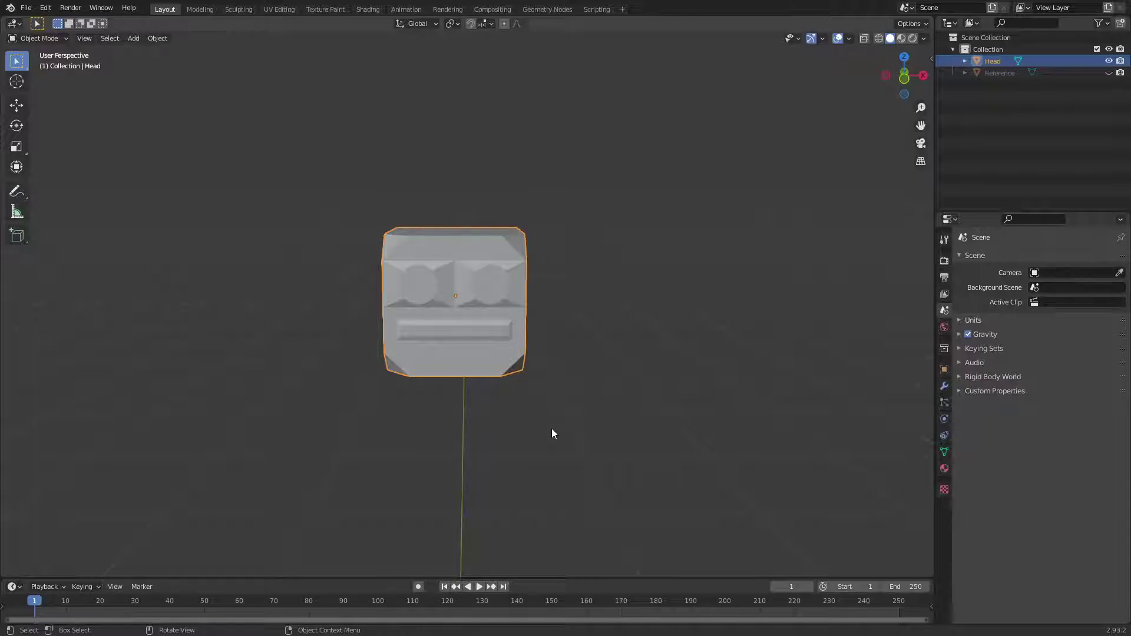
click(520, 473)
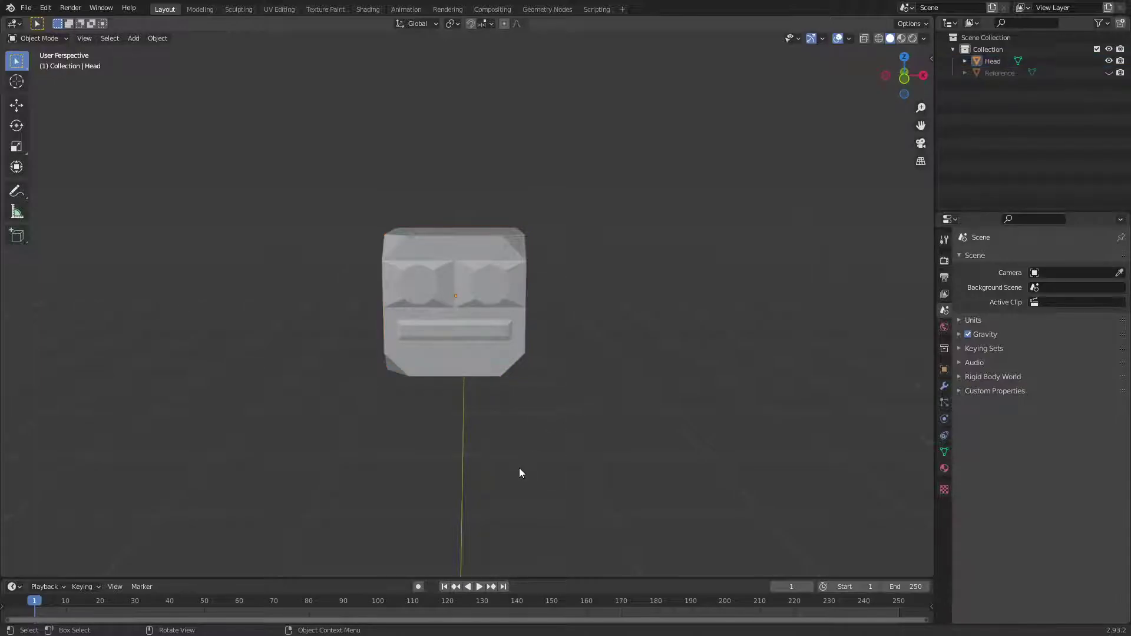
key(KP_1)
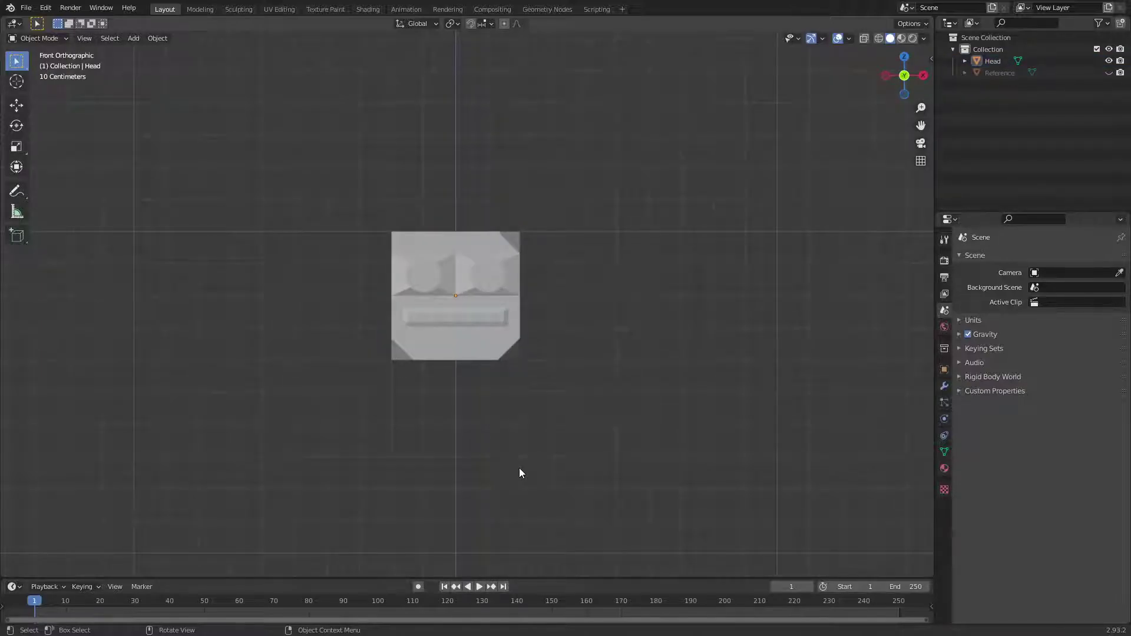
scroll(526, 454, down, 1)
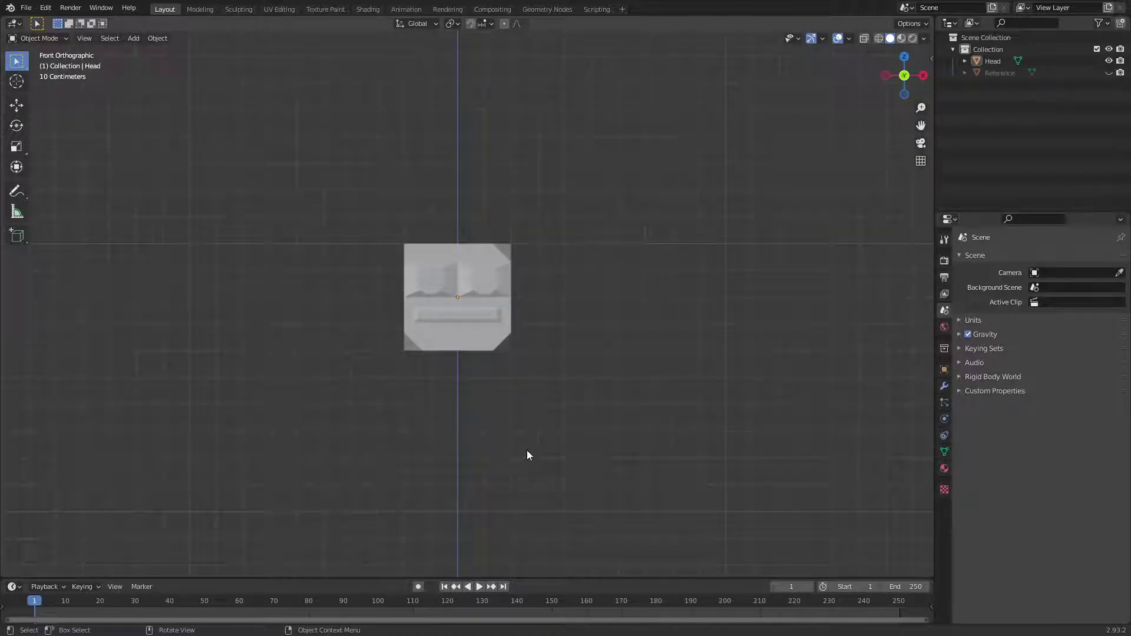
key(ctrl+s)
scroll(493, 487, down, 5)
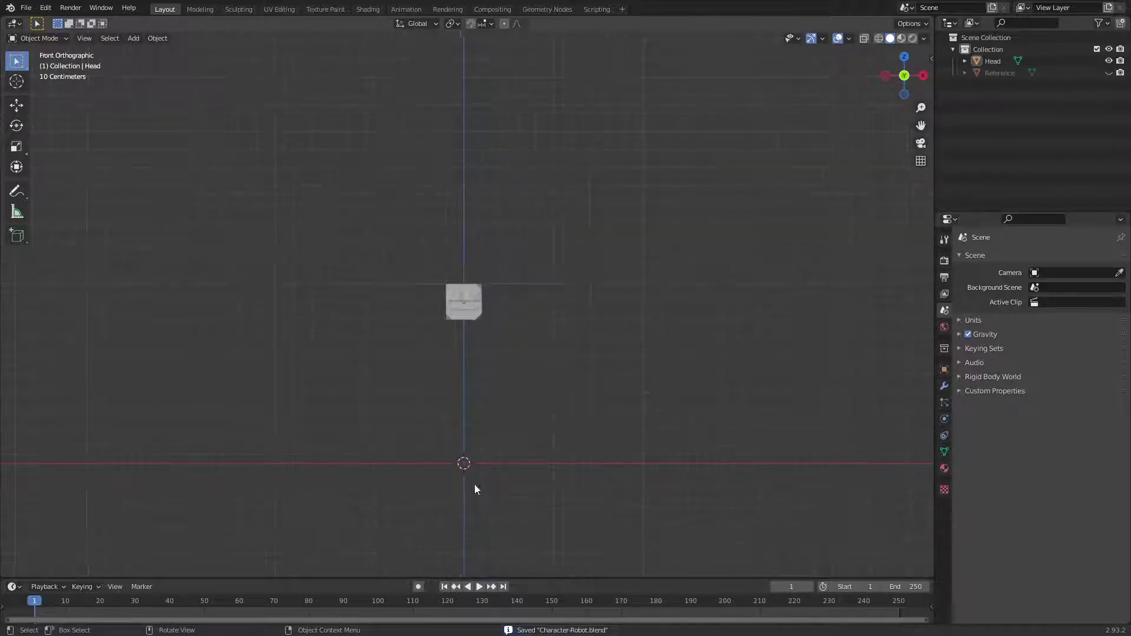
scroll(466, 353, up, 6)
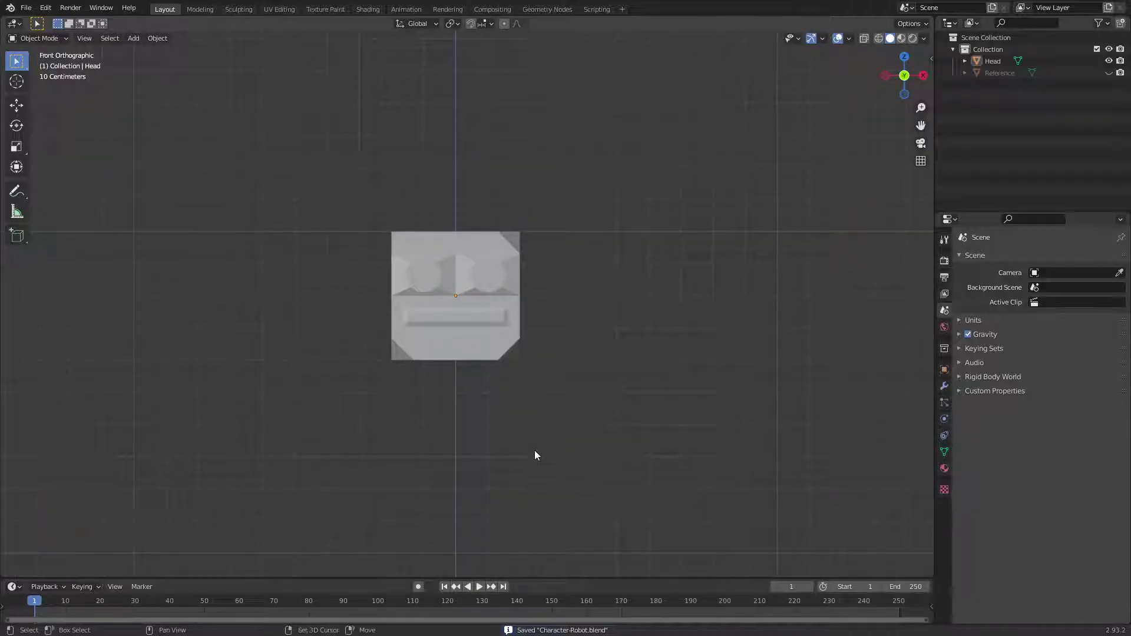
shift+middle_drag(535, 453, 529, 317)
scroll(519, 354, down, 3)
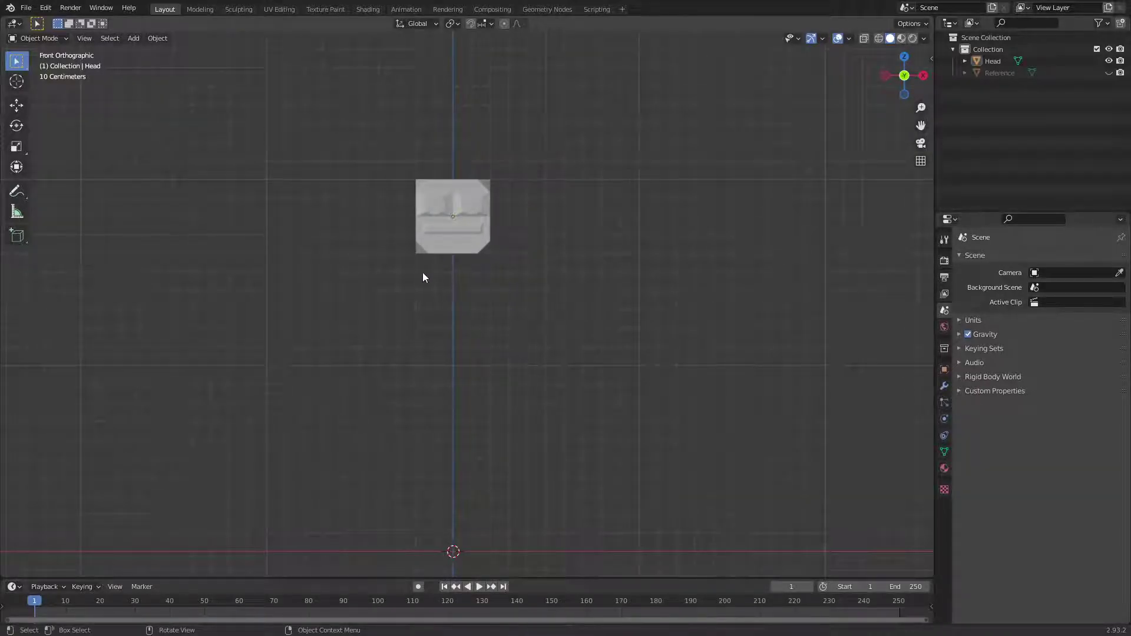
drag(418, 289, 493, 422)
drag(375, 289, 495, 389)
drag(394, 289, 510, 423)
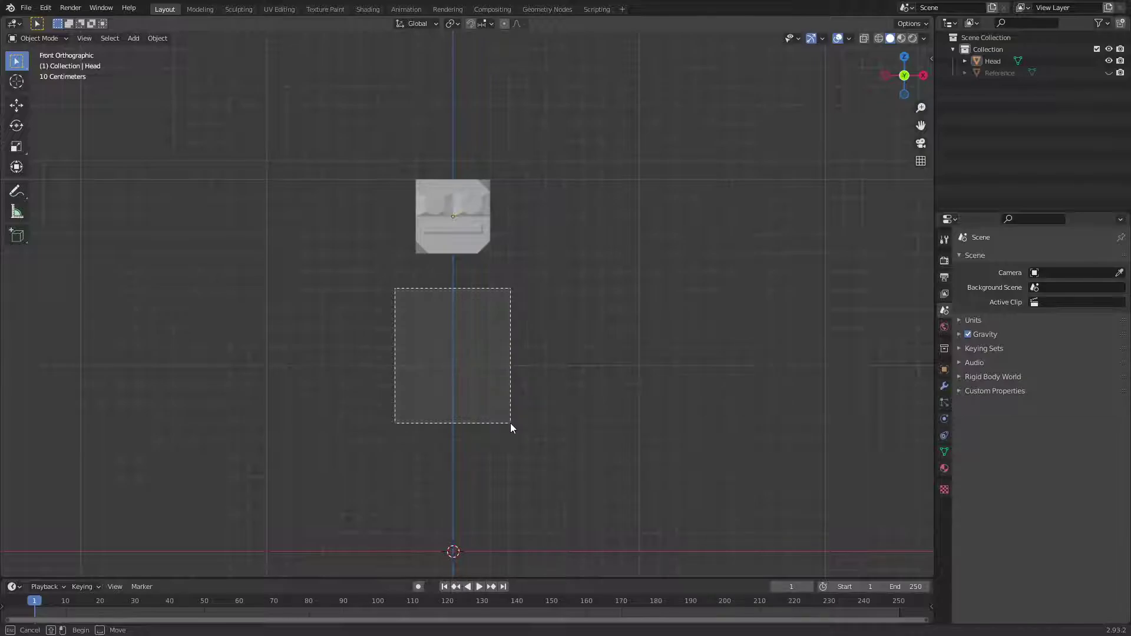
drag(510, 423, 511, 424)
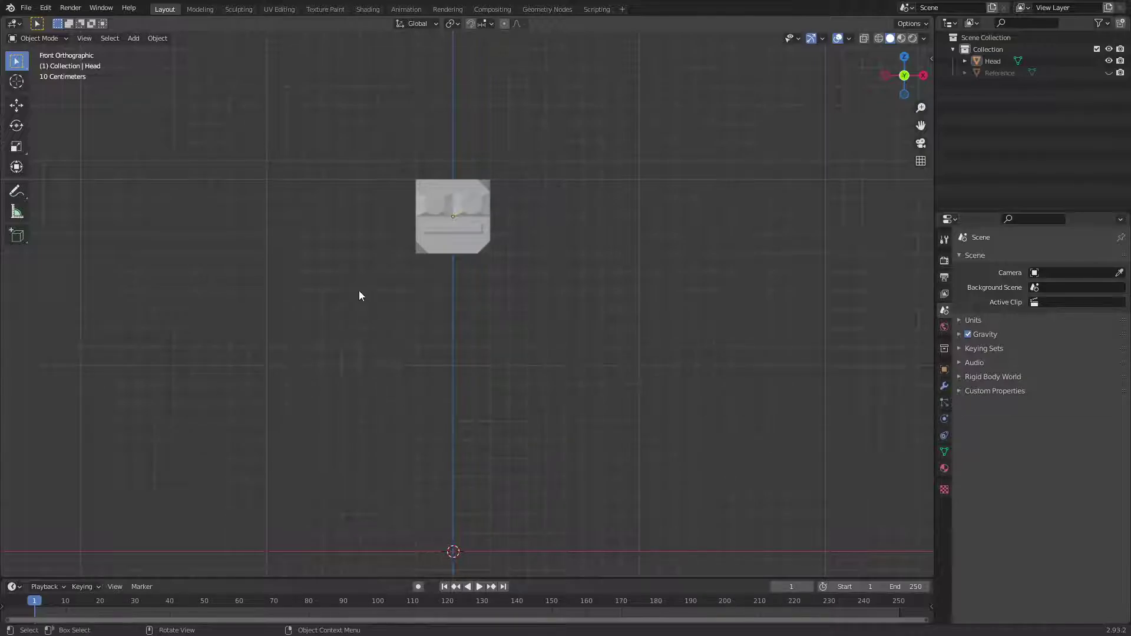
drag(368, 292, 539, 443)
Add a new cube mesh and scale it down to 0.2.
key(shift+a)
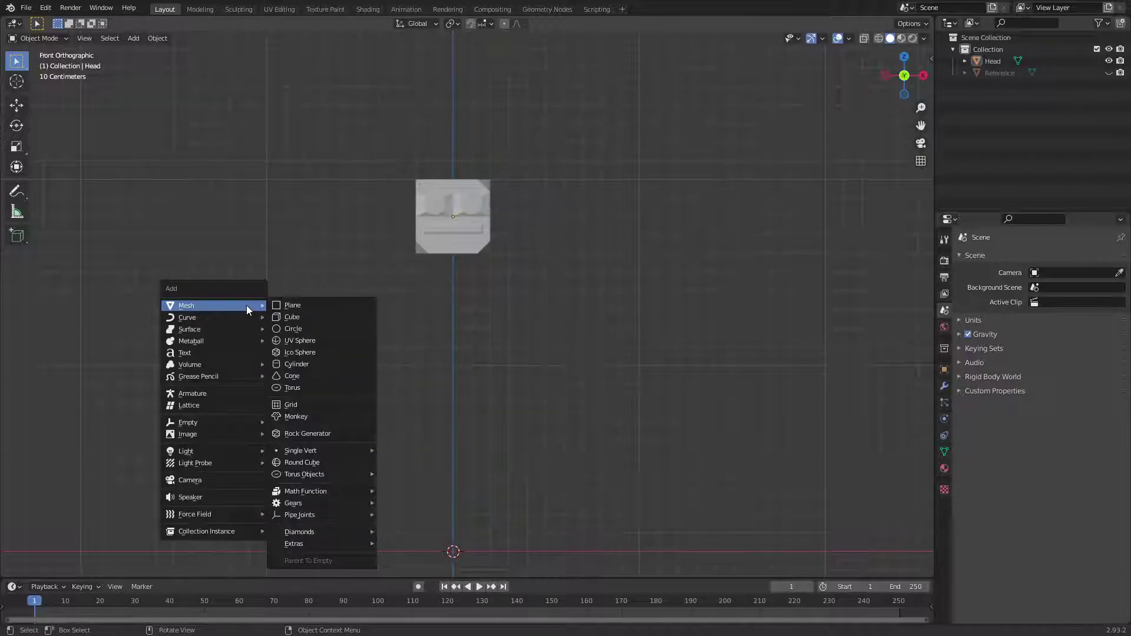
click(303, 319)
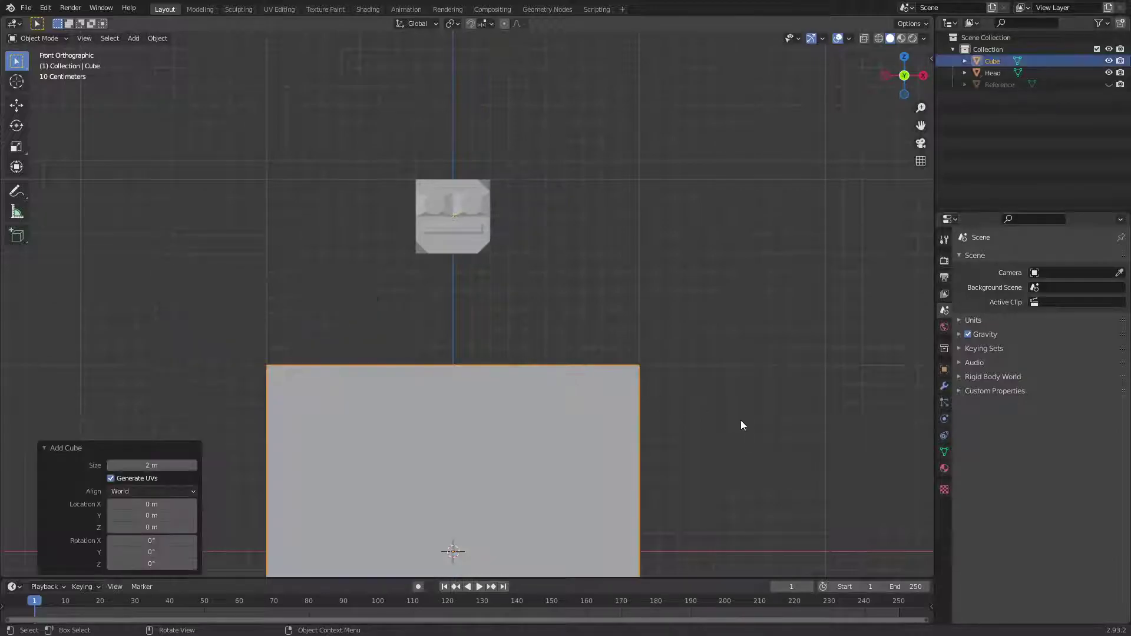
middle_drag(740, 419, 711, 501)
key(KP_7)
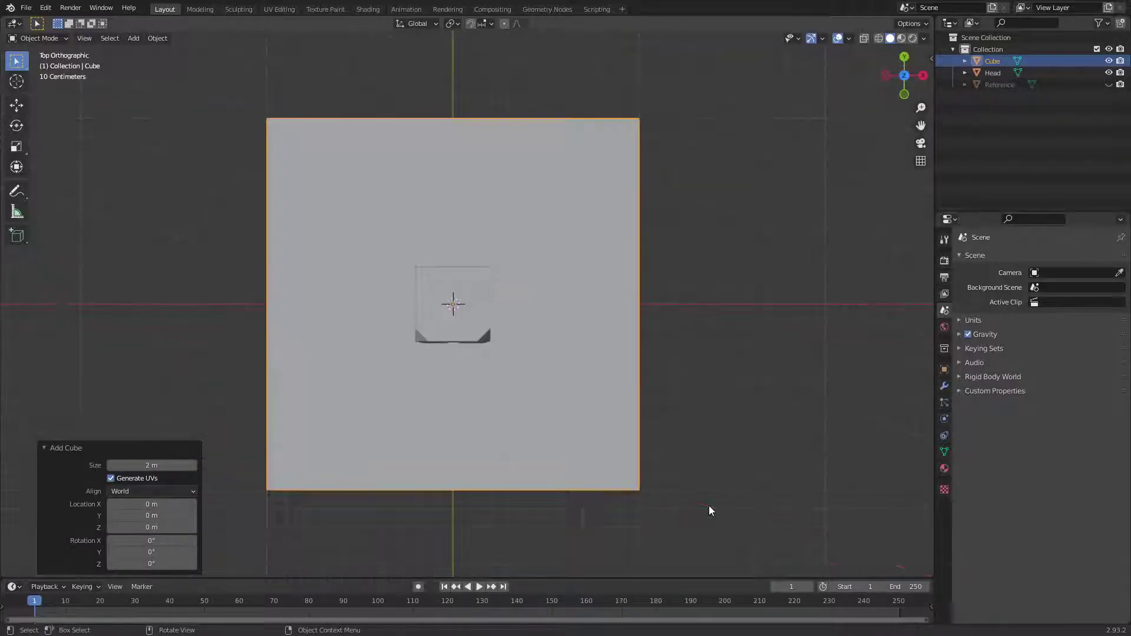
key(s)
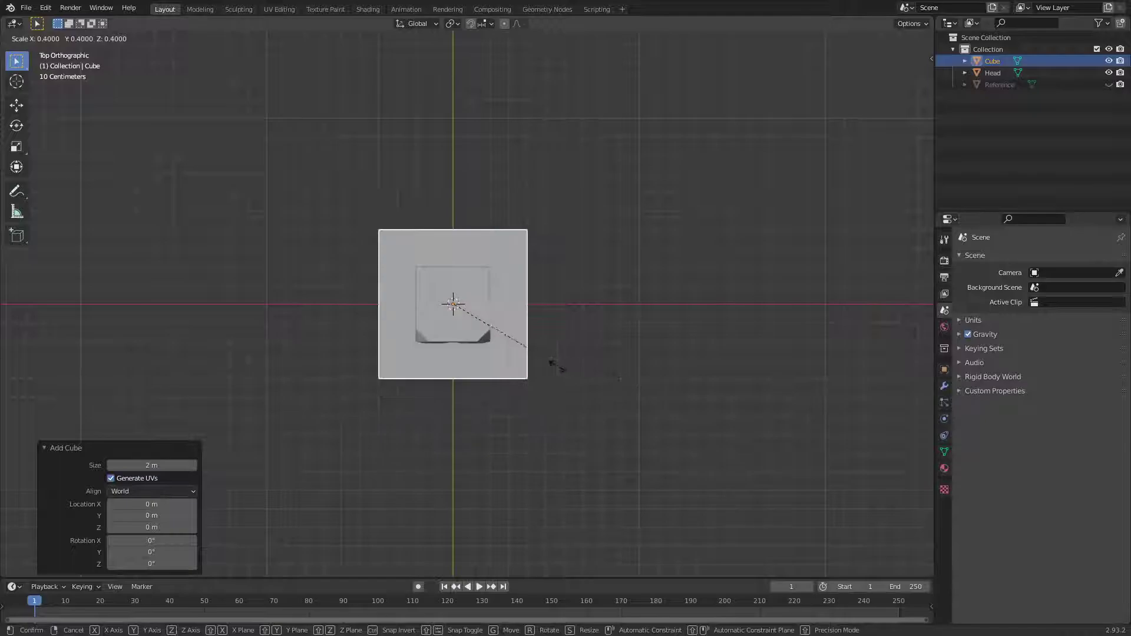
click(508, 339)
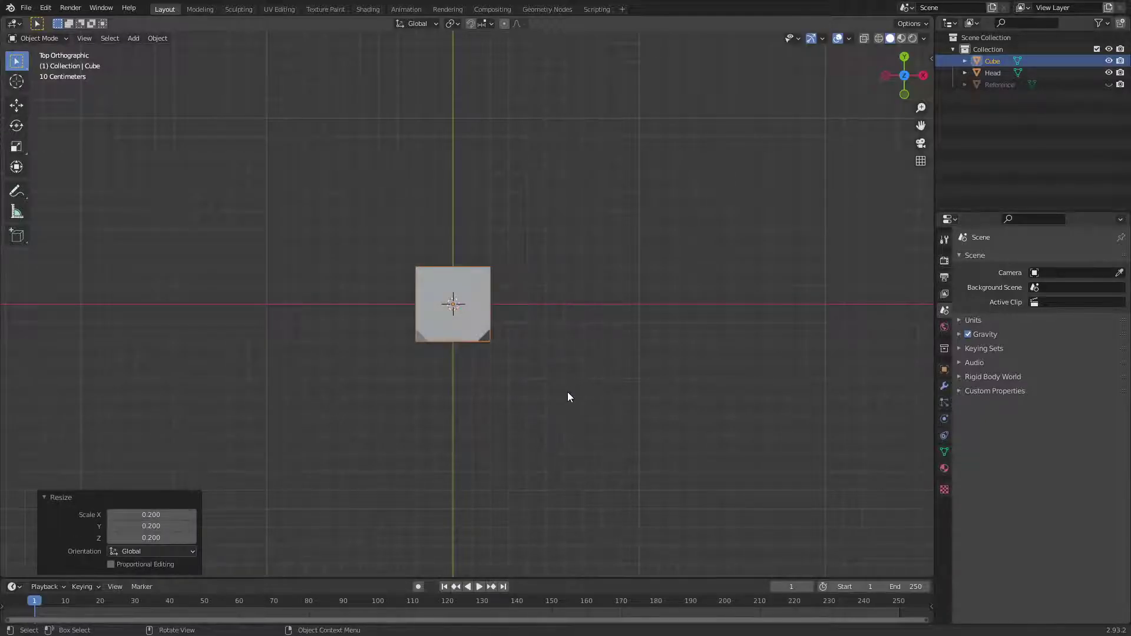
Raise the cube 1.2 m along Z below the head, then begin scaling it along X.
key(KP_1)
scroll(543, 398, down, 2)
key(g)
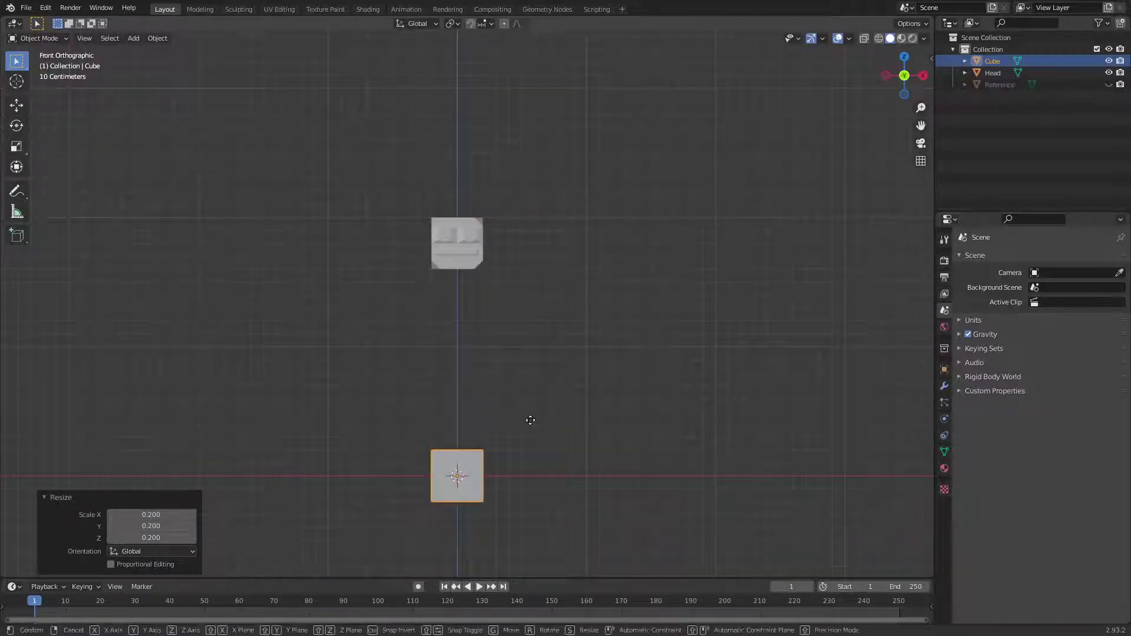
key(z)
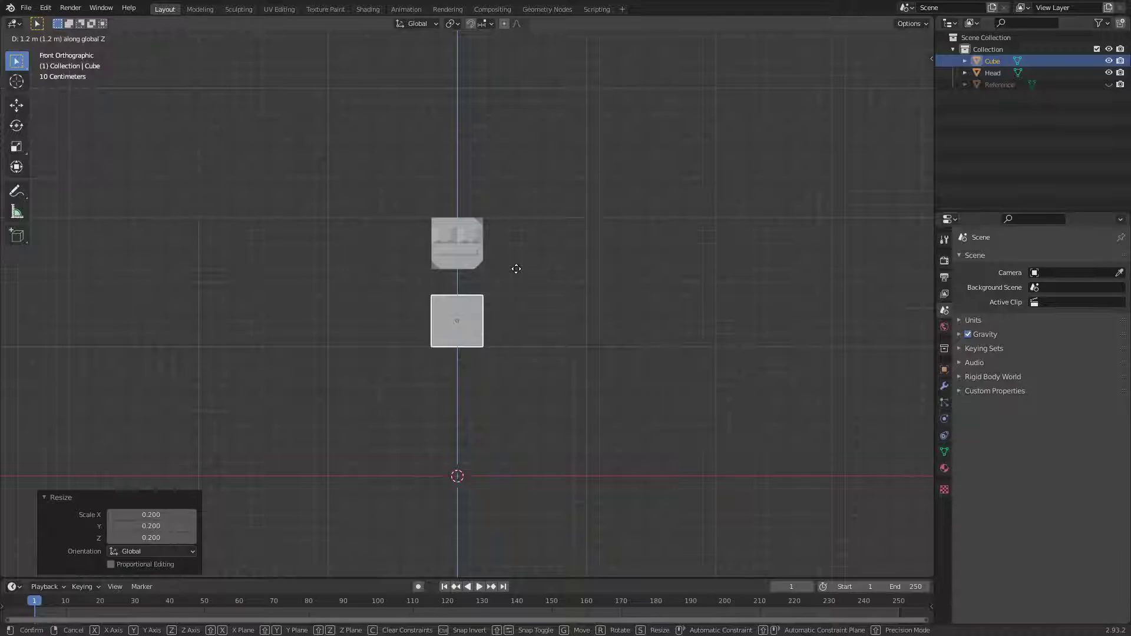
click(516, 269)
scroll(507, 373, up, 3)
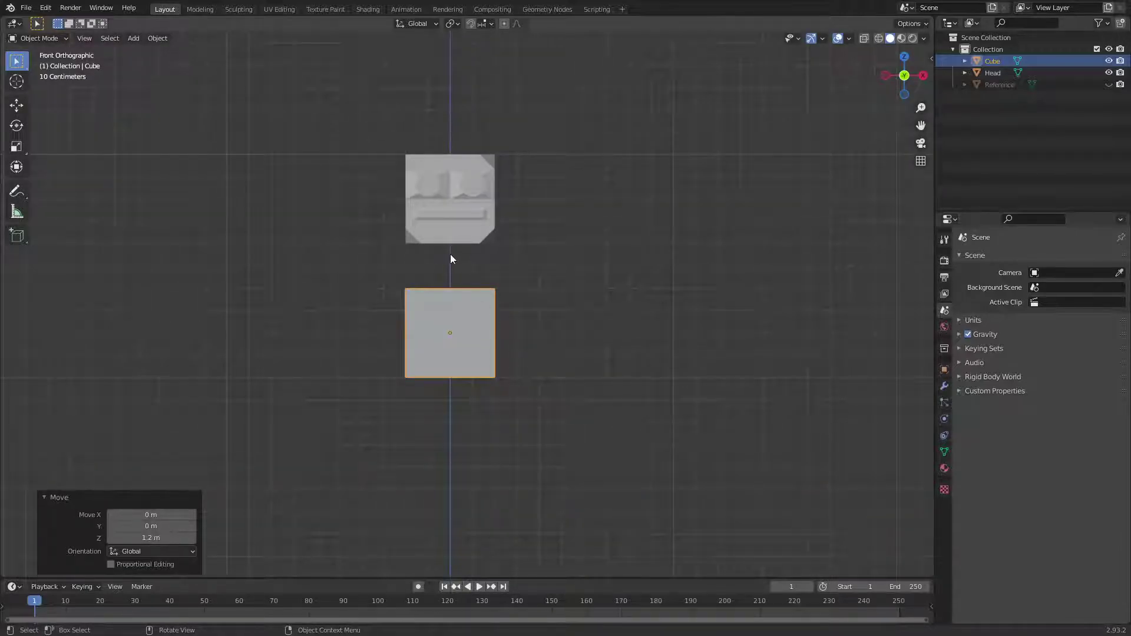
scroll(590, 433, down, 2)
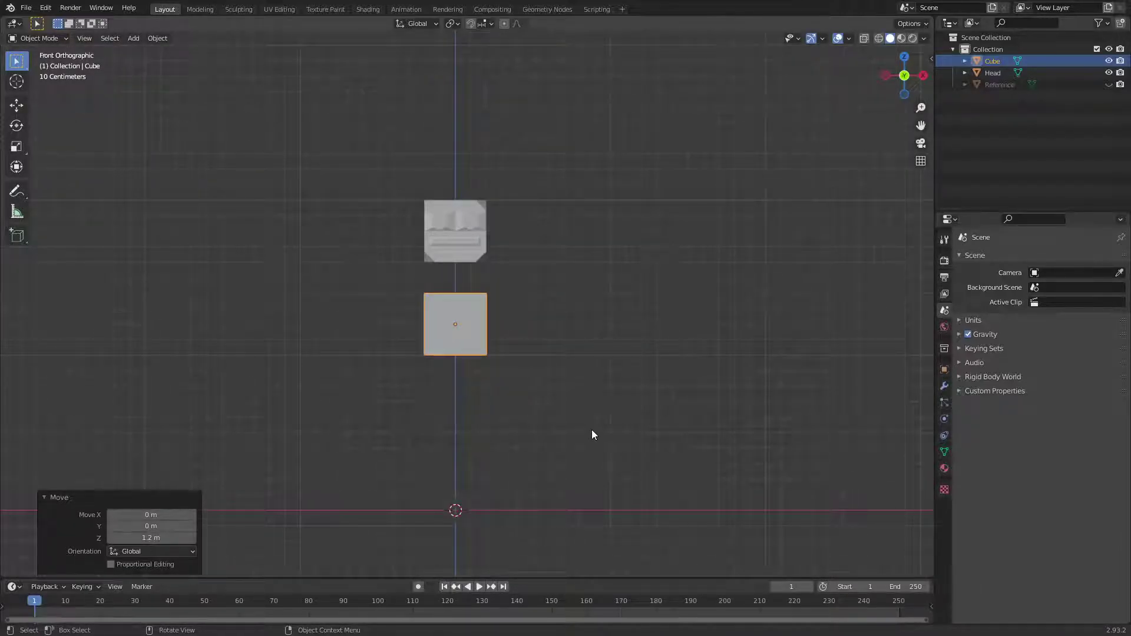
key(s)
key(x)
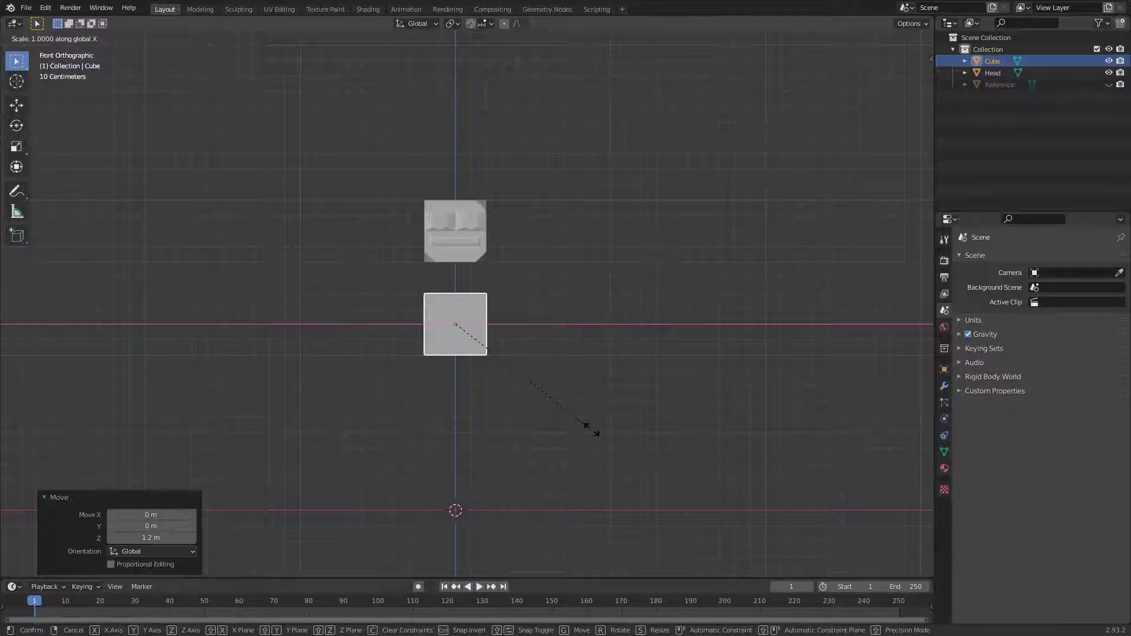
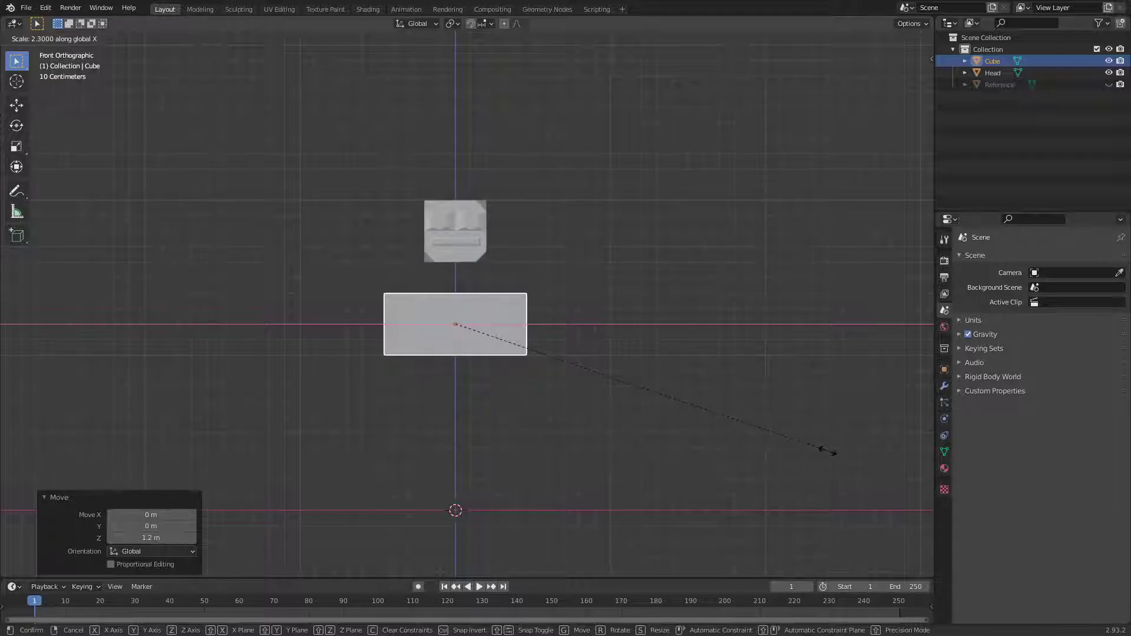
Widen the cube to 2.2 along X, double its height, and lower it 0.2 m.
click(820, 451)
scroll(487, 365, up, 3)
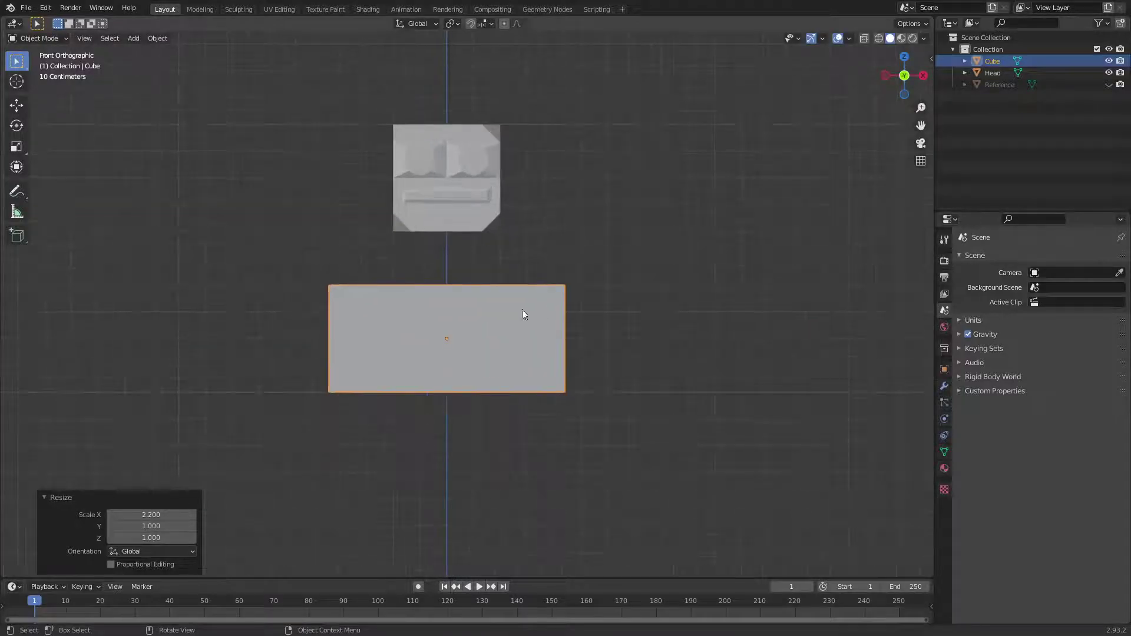
scroll(519, 448, down, 3)
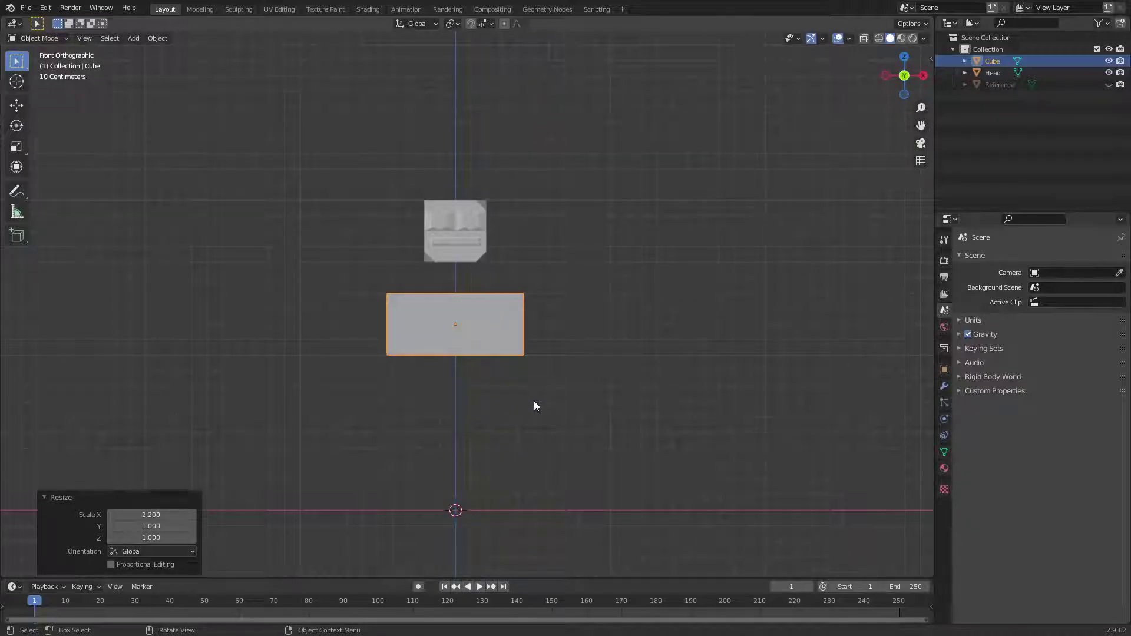
key(s)
key(z)
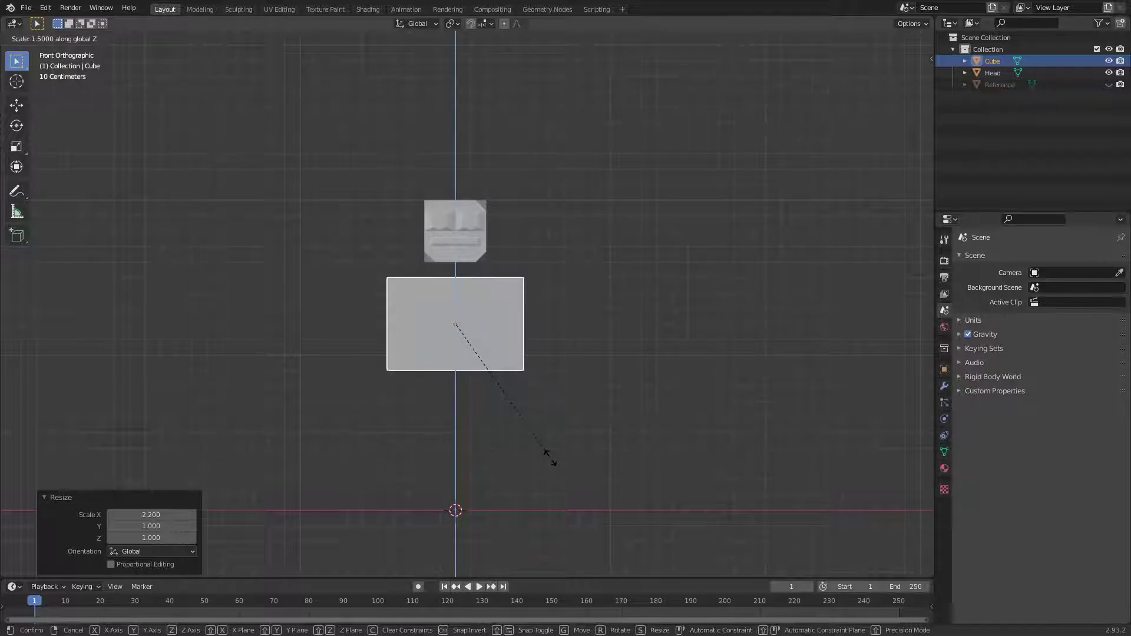
click(576, 502)
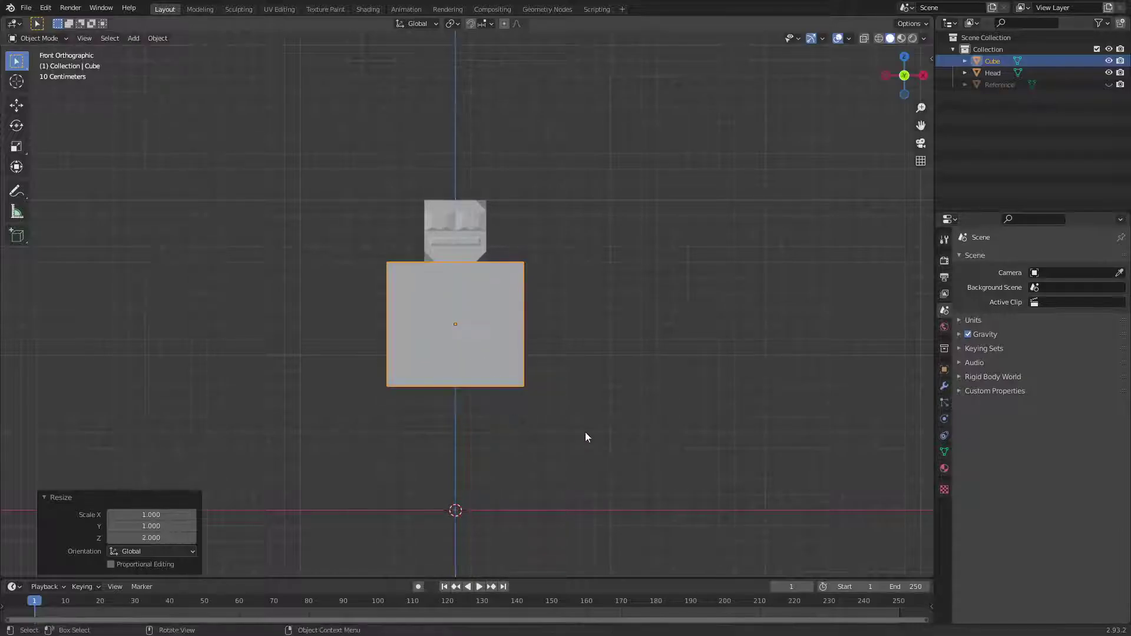
key(g)
key(z)
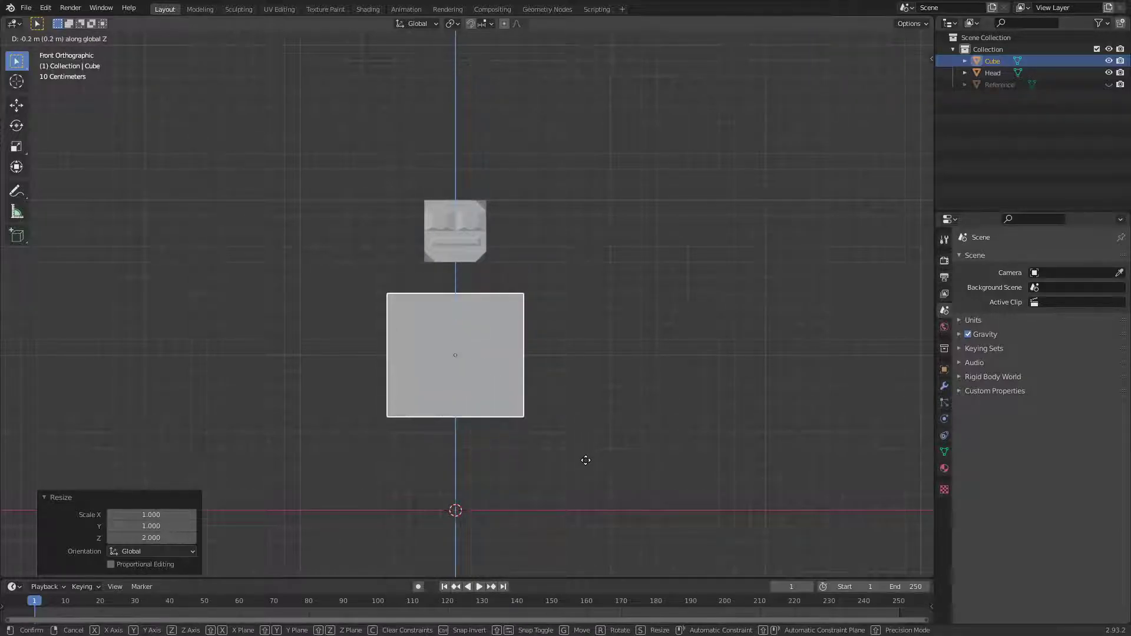
click(585, 460)
scroll(494, 462, up, 2)
scroll(494, 462, down, 2)
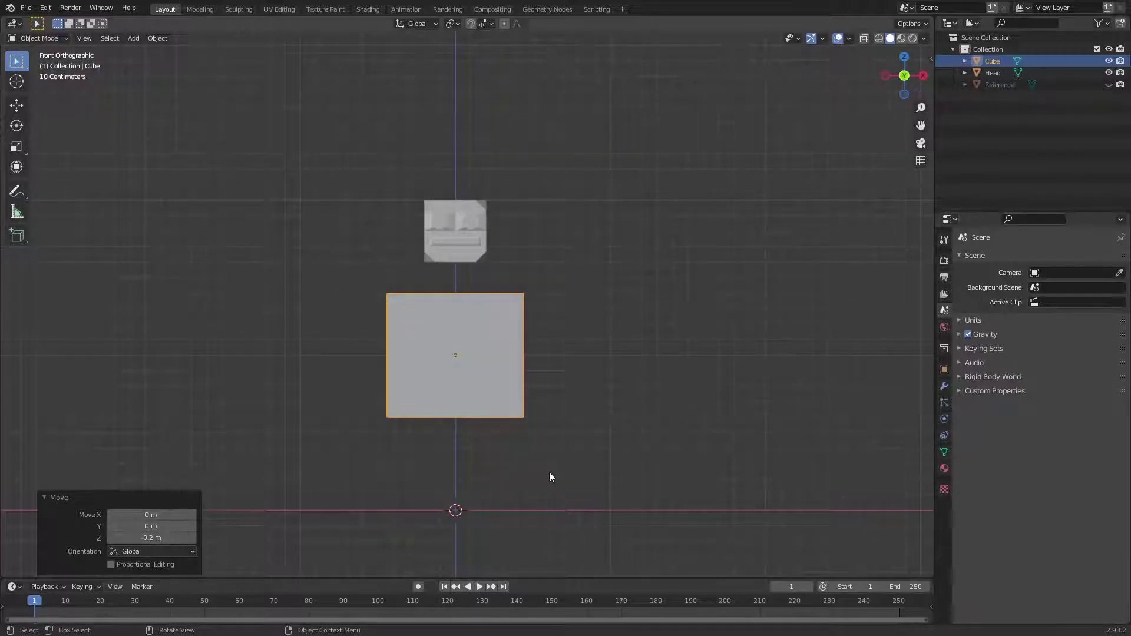
Rework the torso height to 0.7, then 1.1, shifting it up 0.2 m and down 0.1 m.
key(s)
key(z)
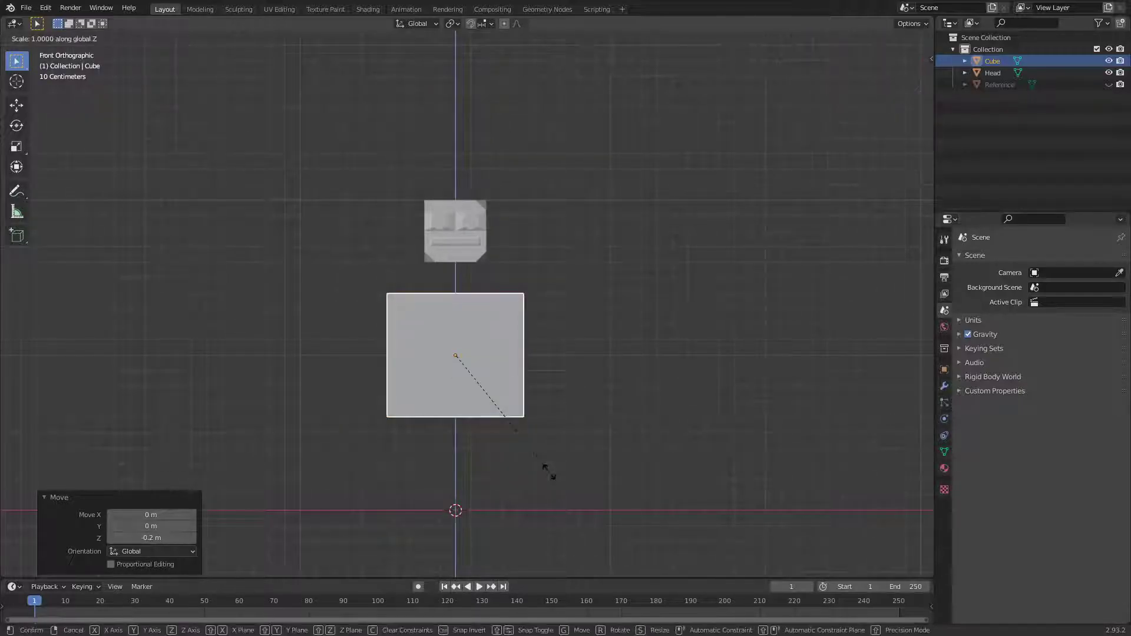
click(518, 444)
key(g)
key(z)
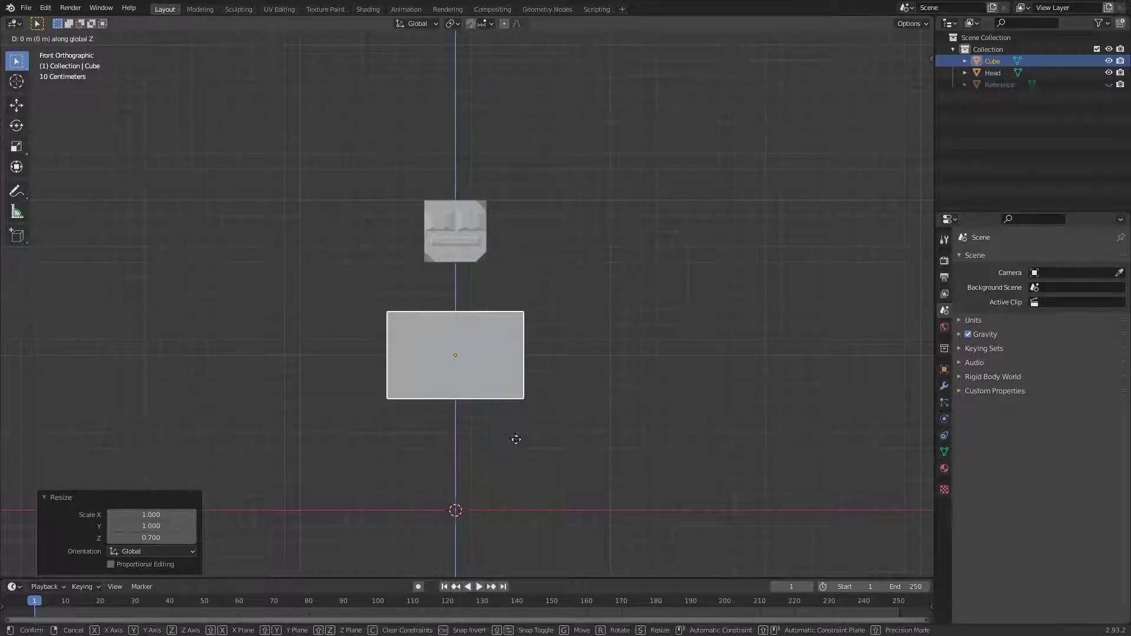
click(514, 408)
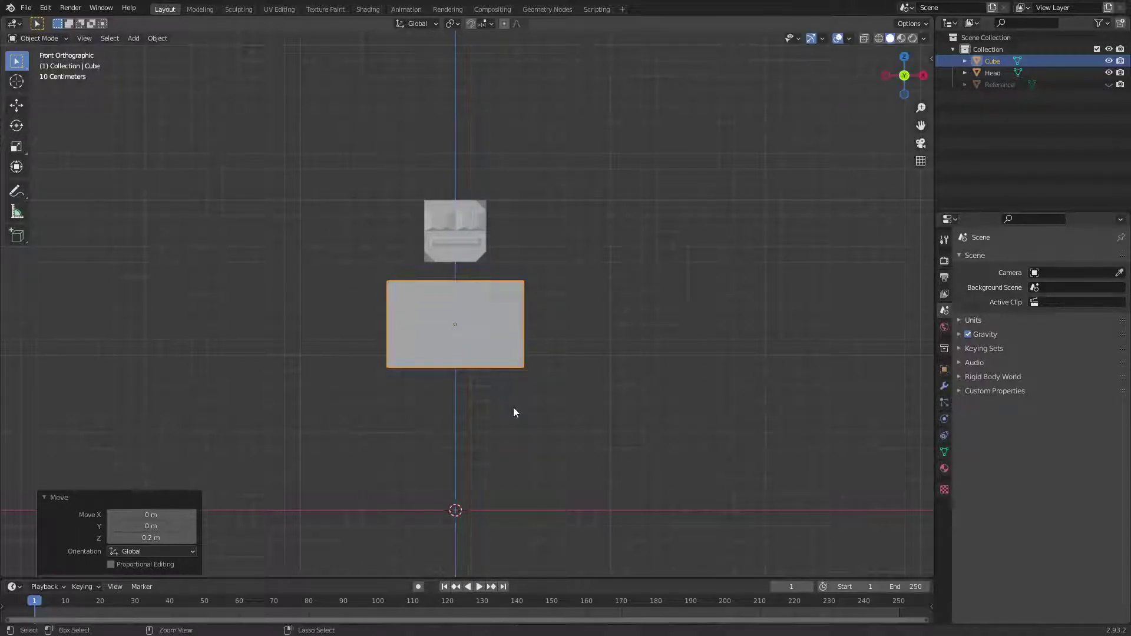
key(s)
key(z)
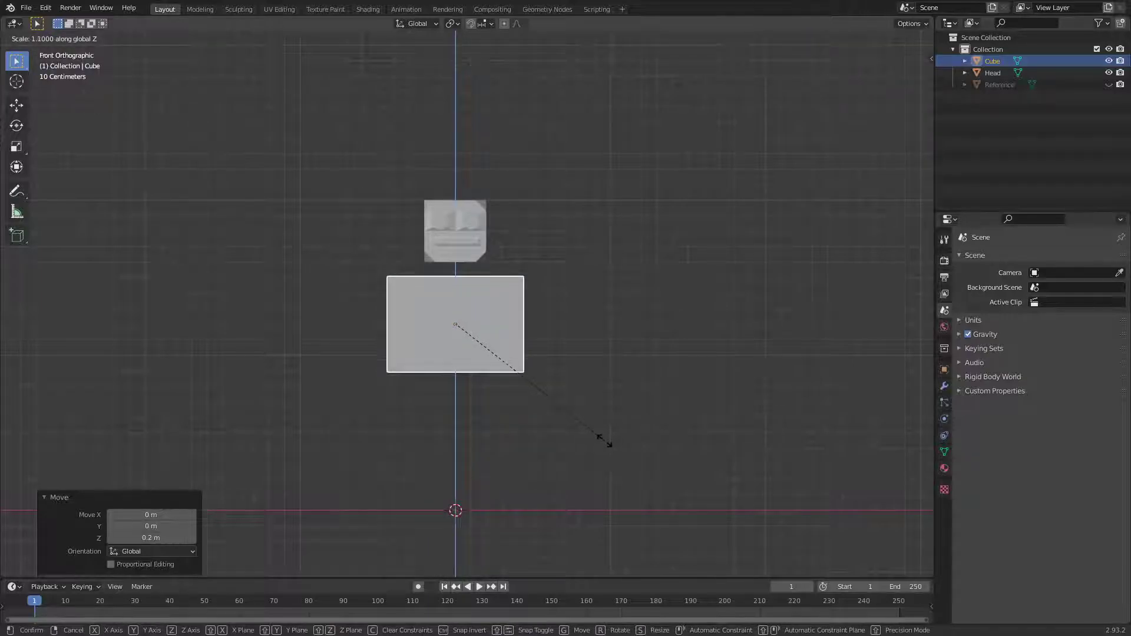
click(604, 440)
key(g)
key(z)
click(604, 454)
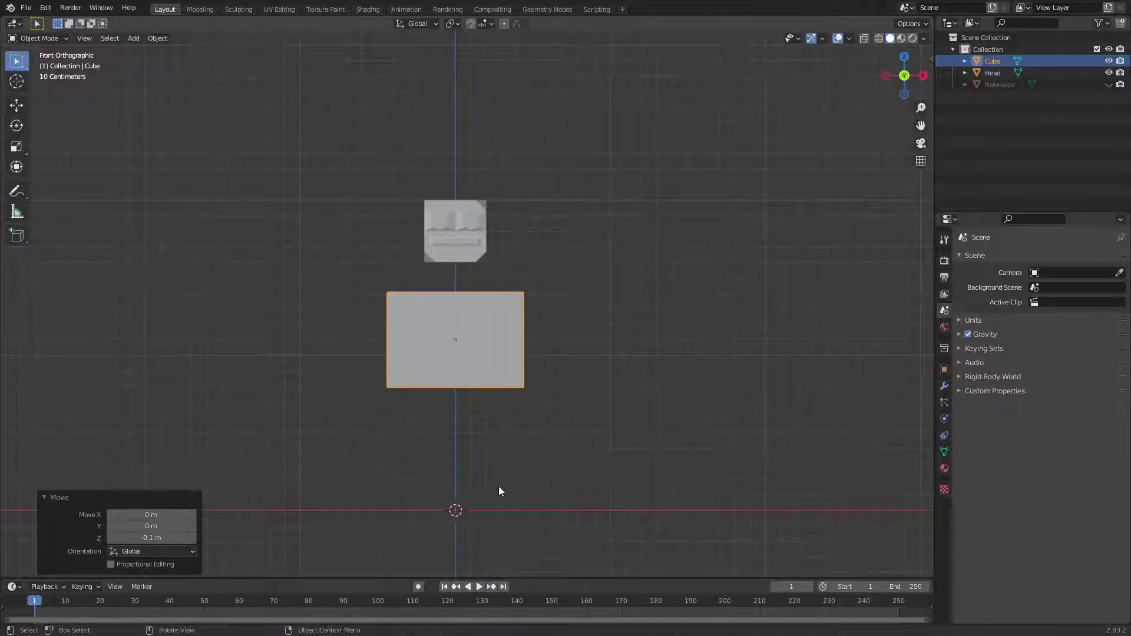
Settle the torso at 1.3 height, lowered another 0.1 m, with the robot recentred in view.
scroll(455, 531, up, 1)
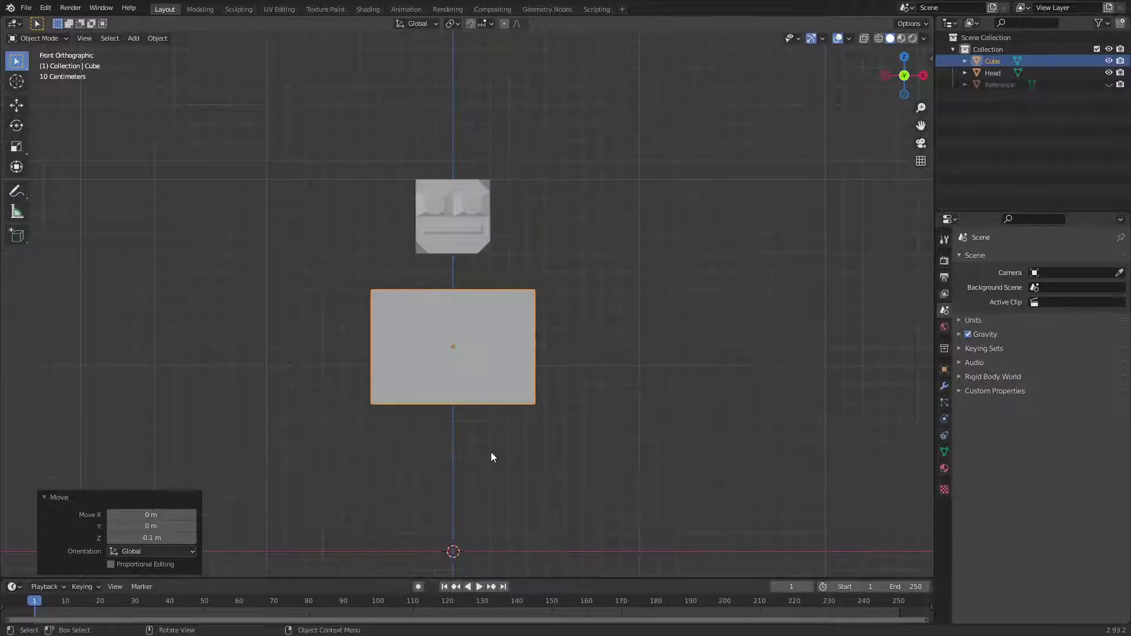
key(s)
key(z)
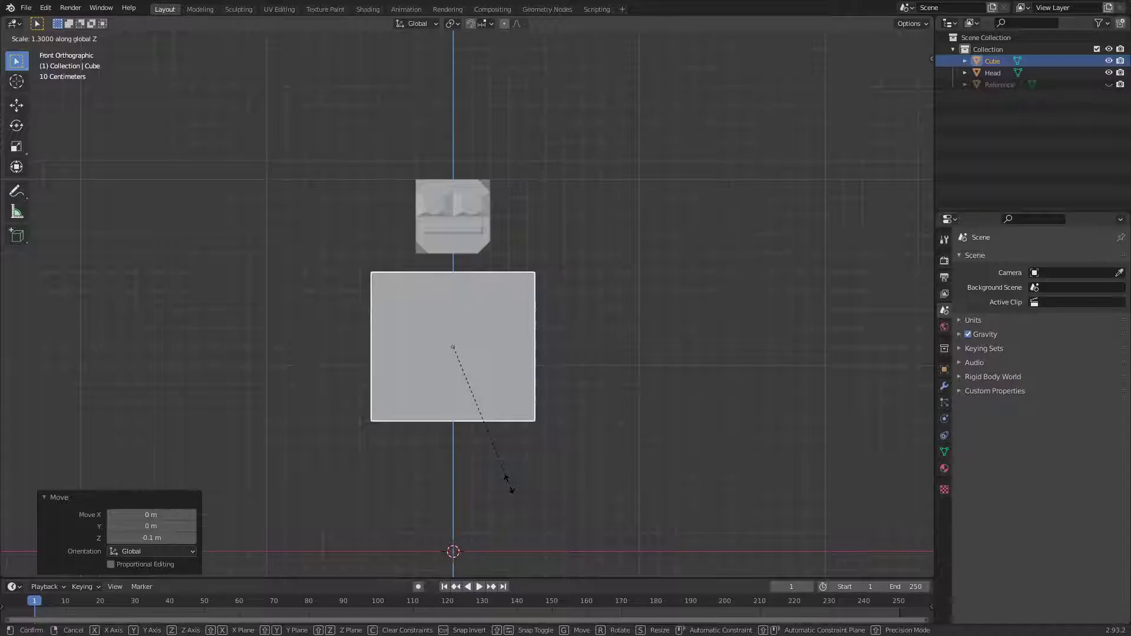
click(508, 484)
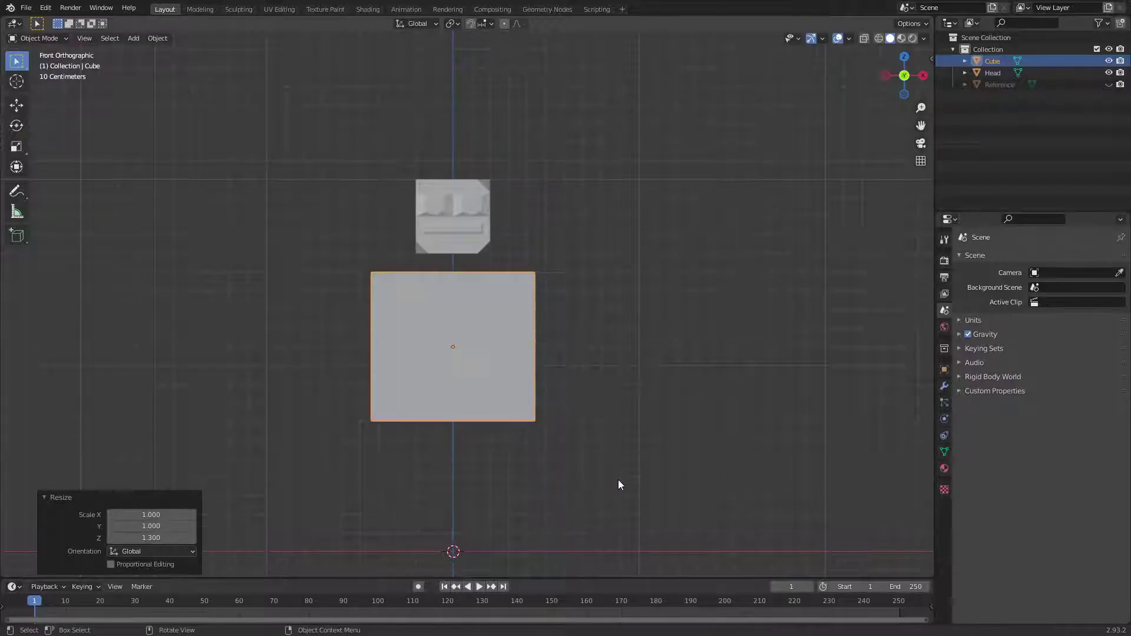
key(g)
key(z)
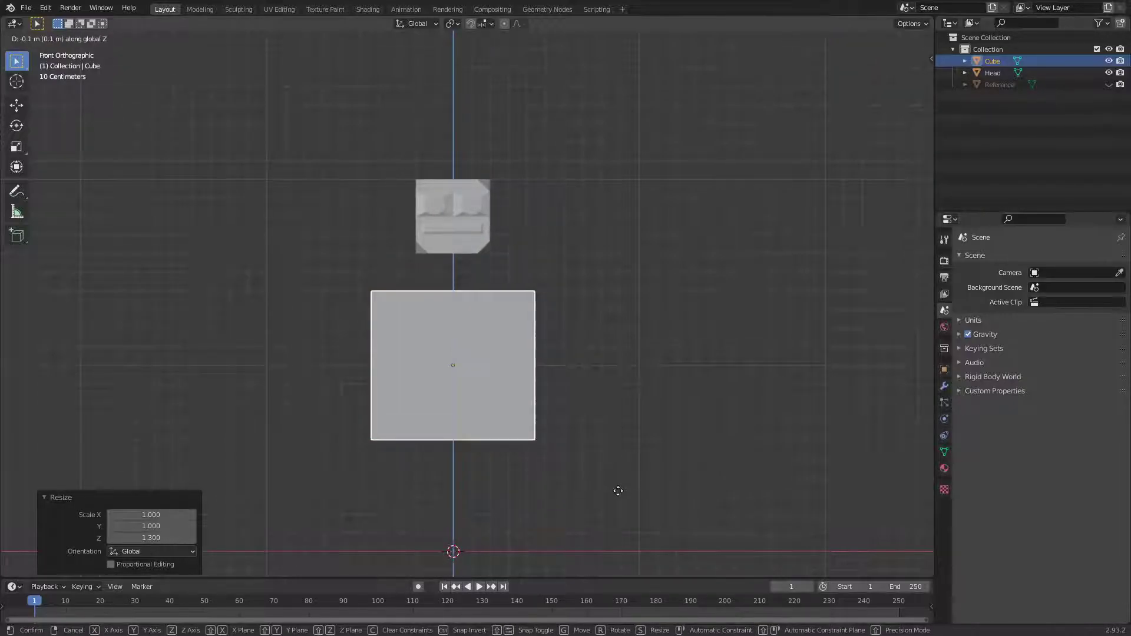
click(617, 493)
scroll(430, 537, up, 2)
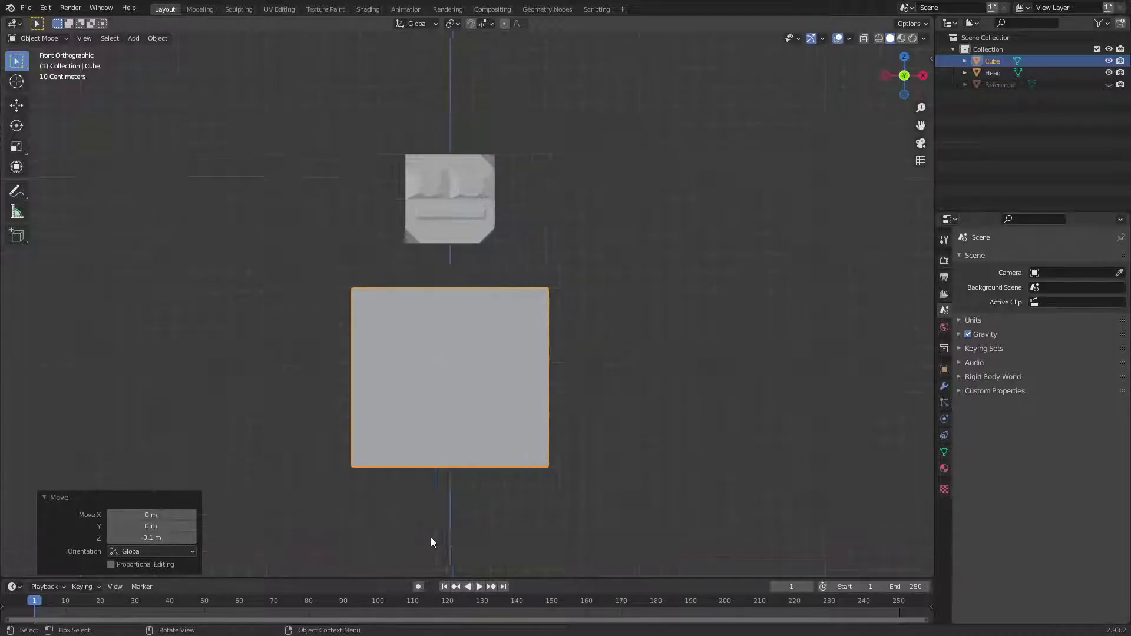
shift+middle_drag(480, 548, 457, 389)
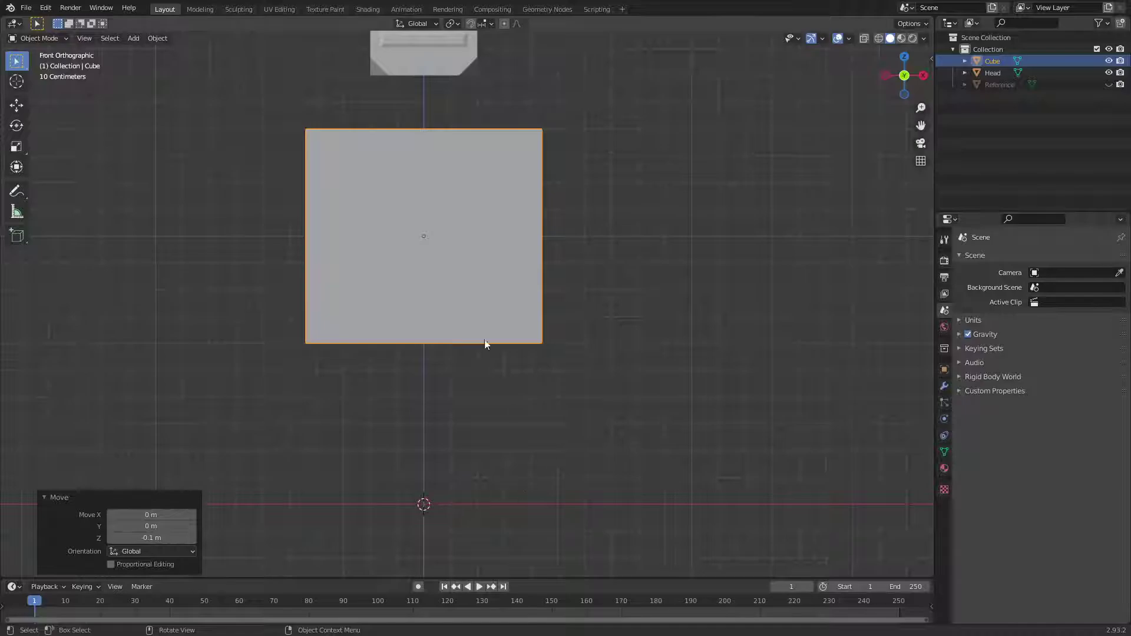
scroll(501, 342, down, 2)
shift+middle_drag(523, 341, 542, 390)
Save the scene as Character-Robot.blend and reselect the torso cube.
click(575, 277)
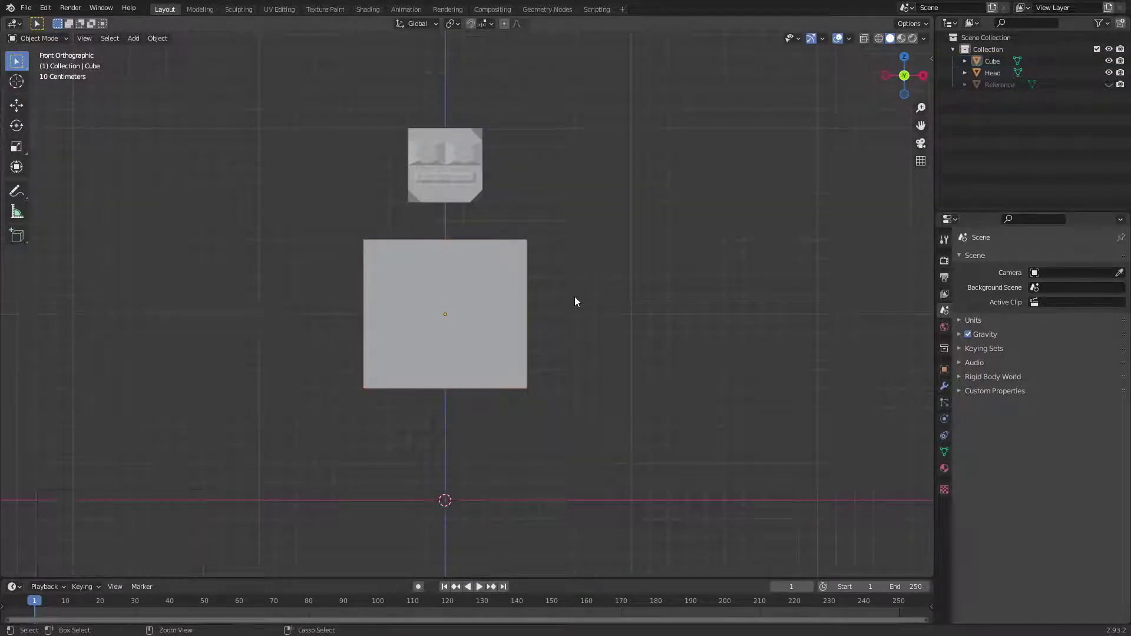
key(ctrl+s)
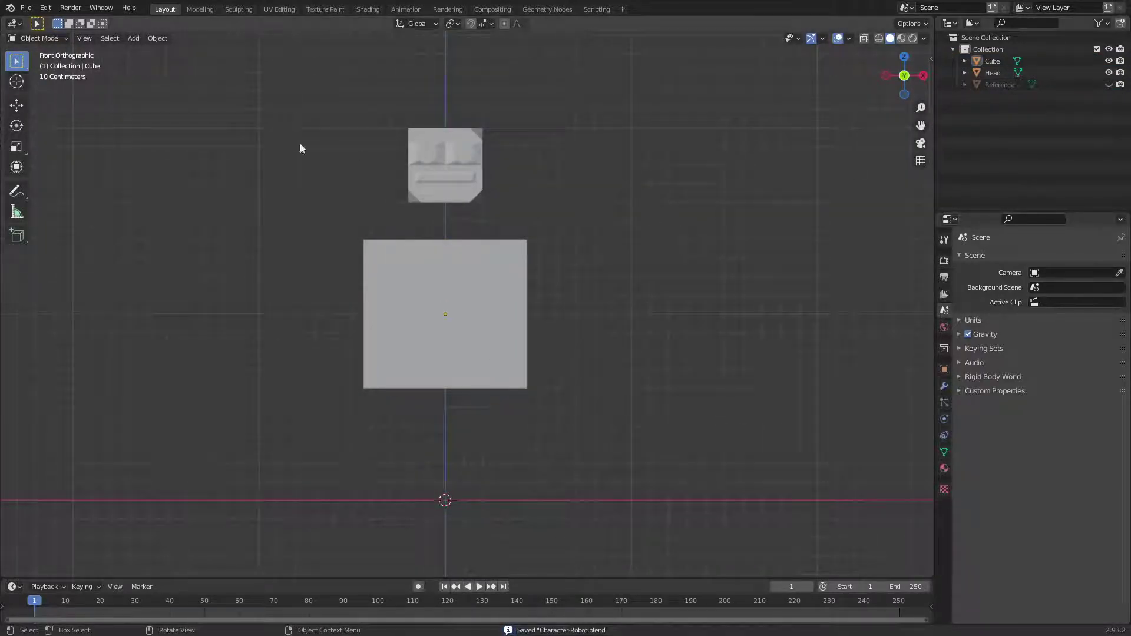
click(416, 275)
click(433, 158)
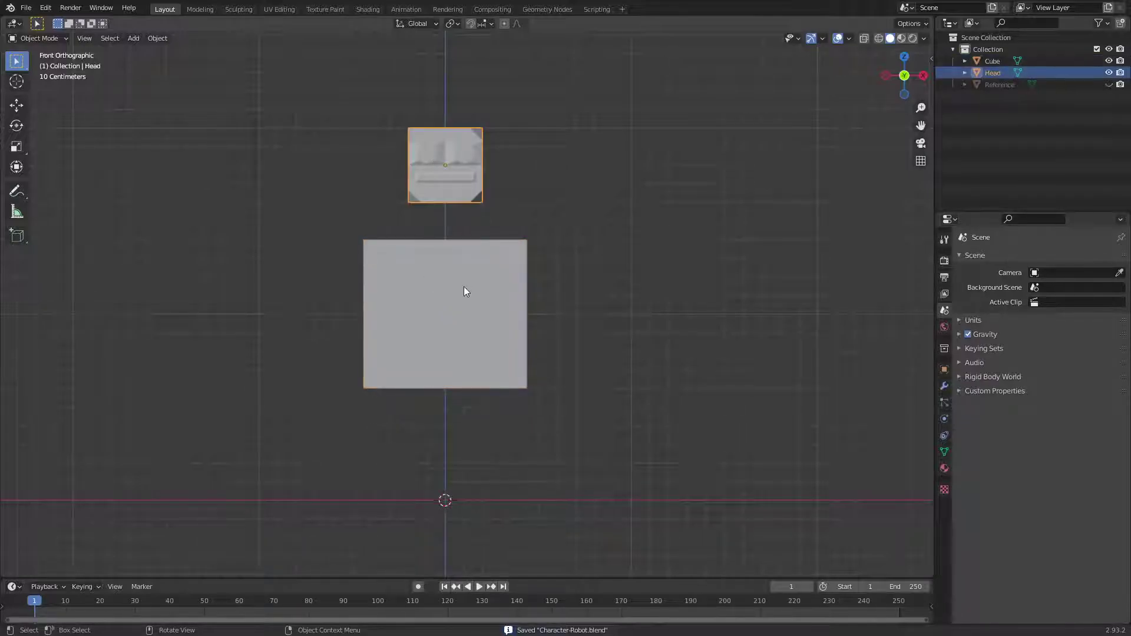
click(465, 287)
Rename the Cube object to 'Body' in the Outliner.
double_click(988, 61)
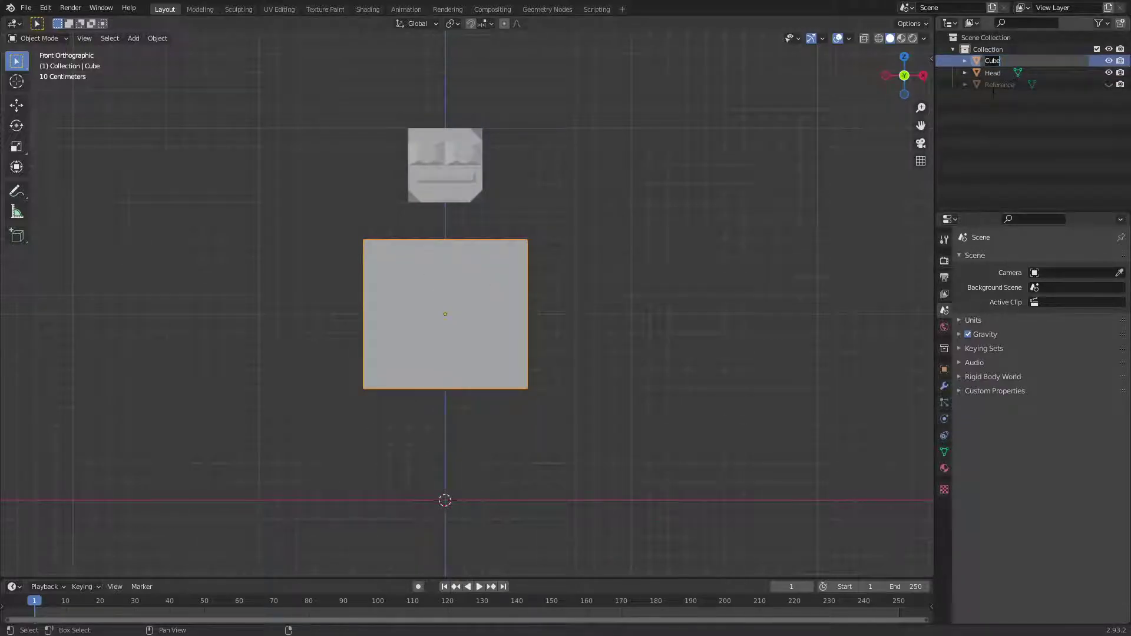
text(Body)
key(Return)
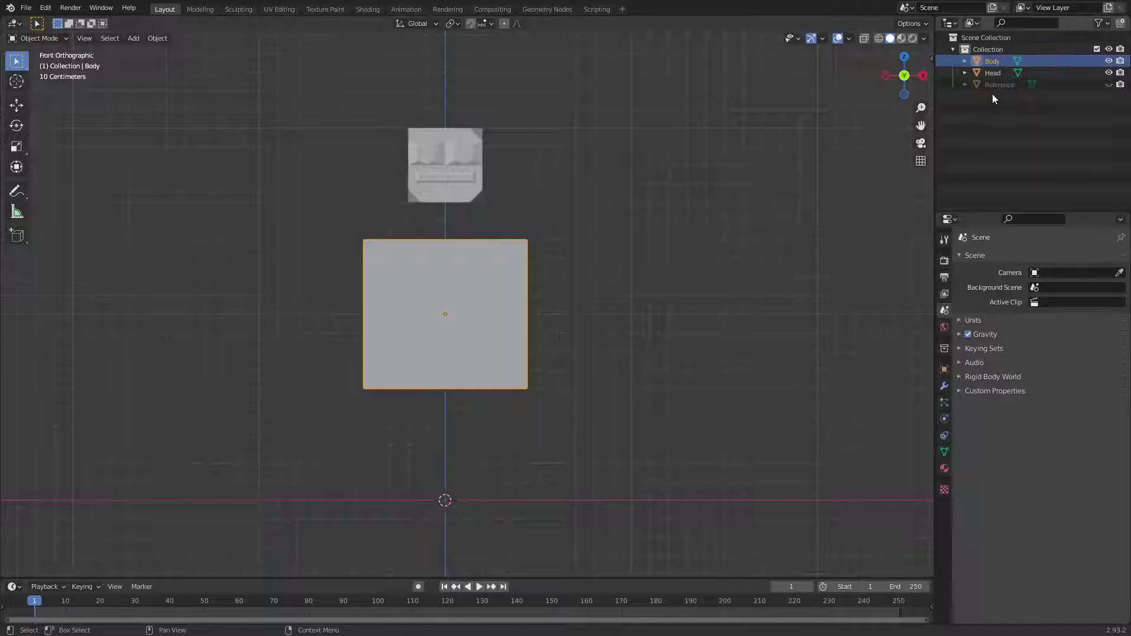
click(438, 164)
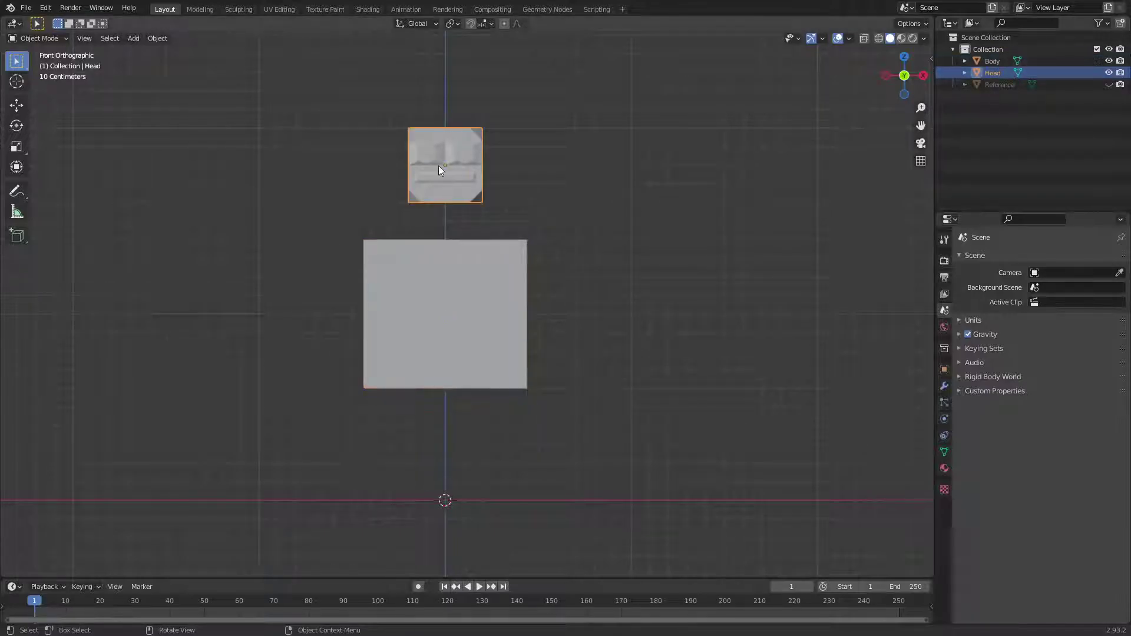
click(457, 289)
click(609, 401)
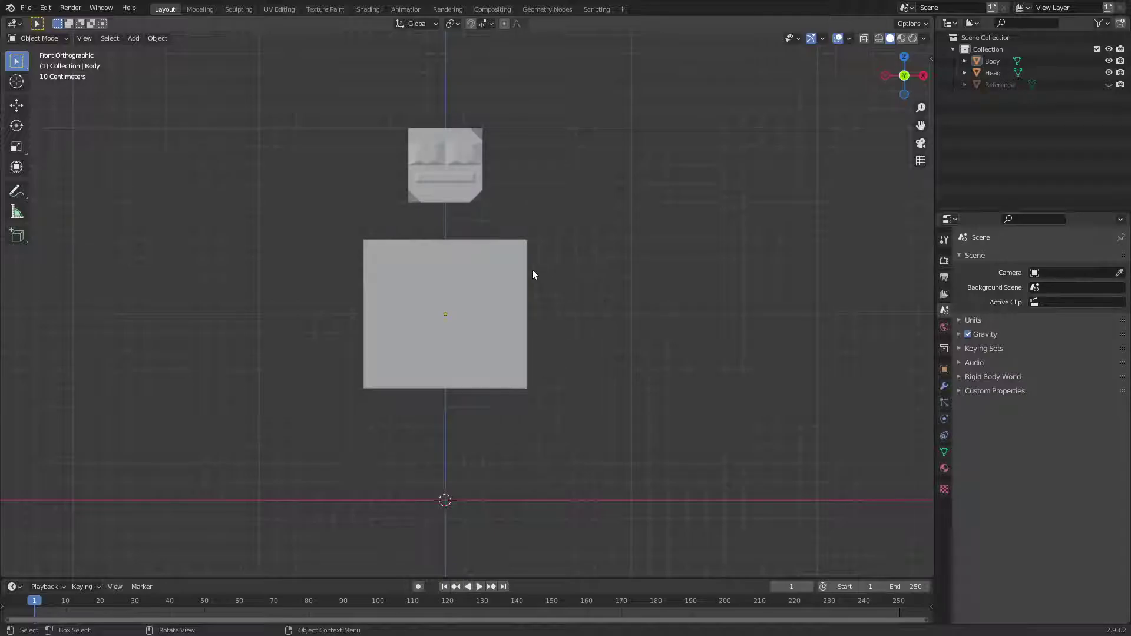
Add a cylinder and shrink it to 0.1 scale from the top view.
key(shift+a)
mouse_move(632, 273)
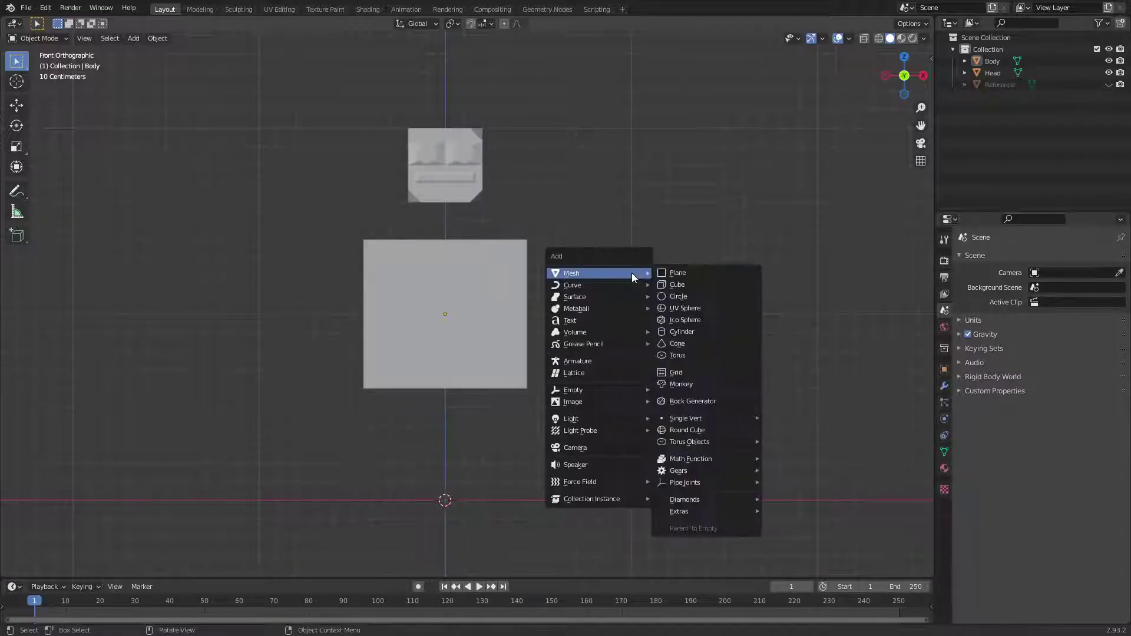
click(700, 333)
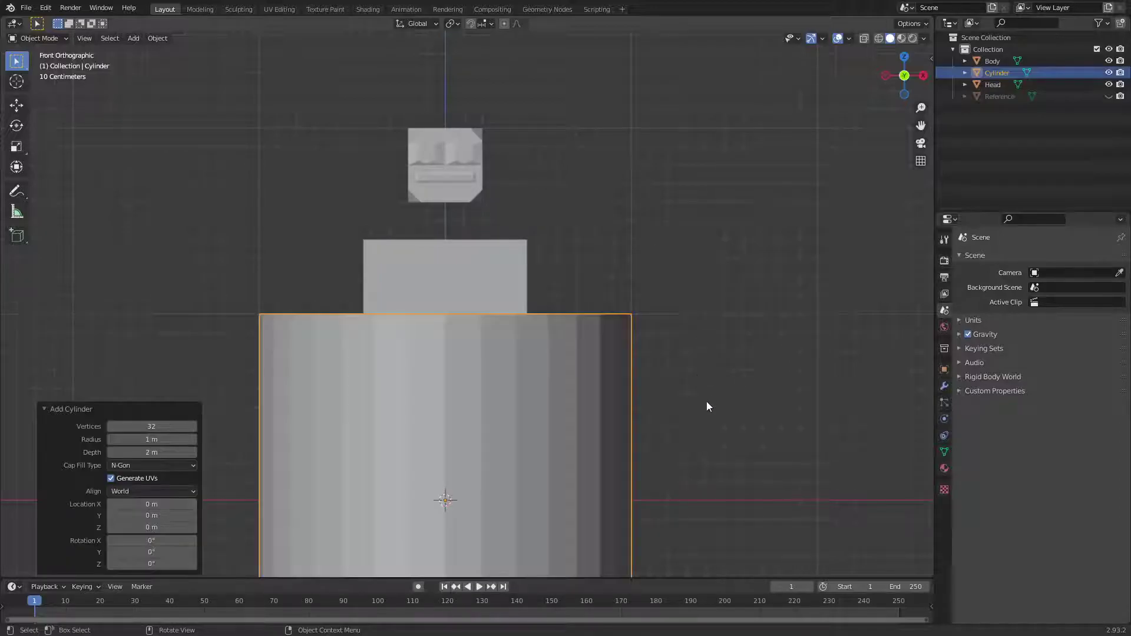
scroll(705, 401, down, 2)
key(KP_7)
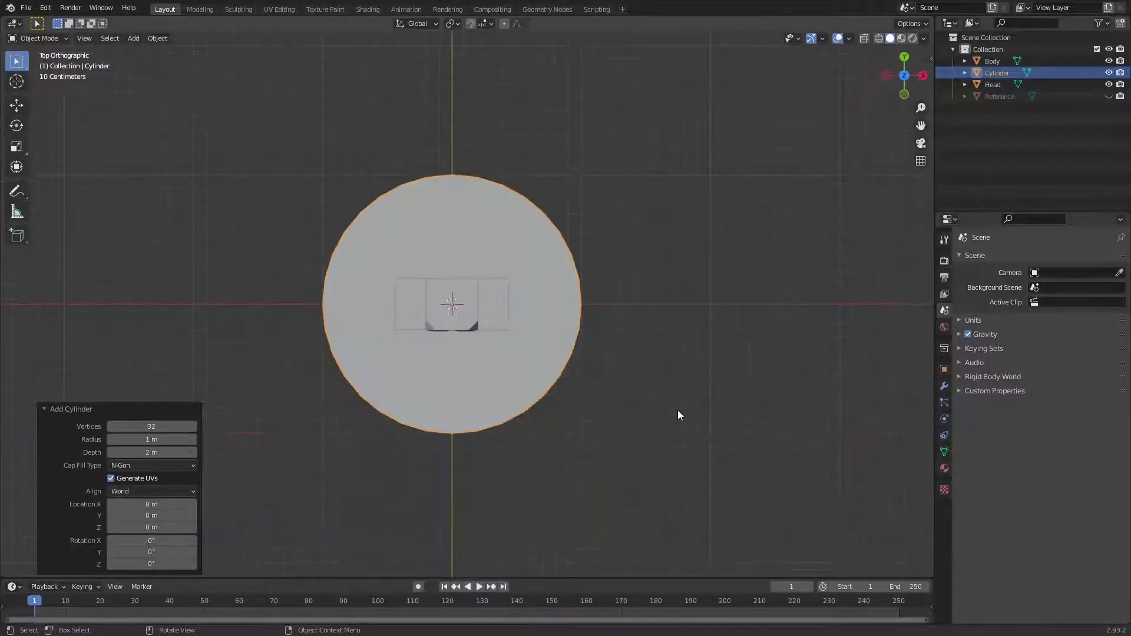
key(s)
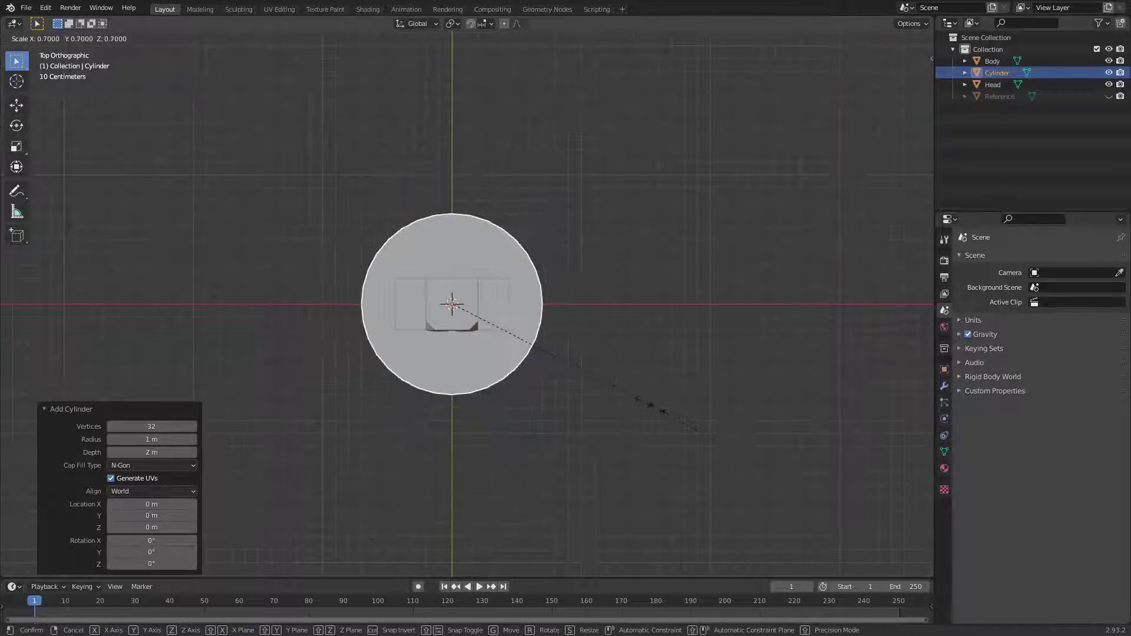
text(.1)
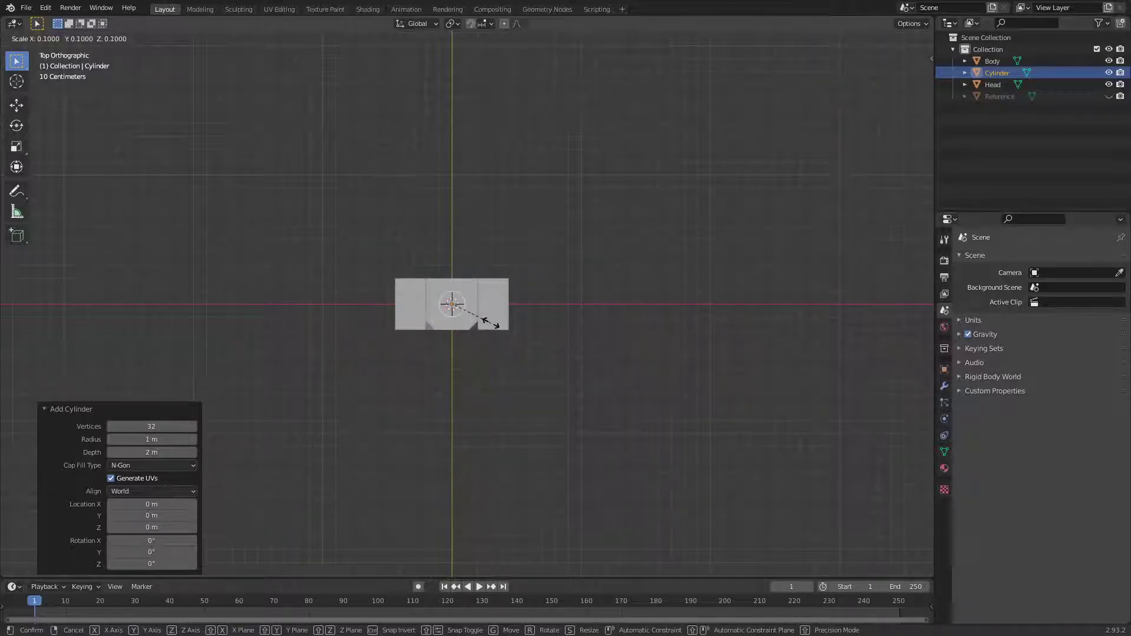
key(Return)
Raise the cylinder 1.2 m and rotate it 90° in front view.
key(KP_1)
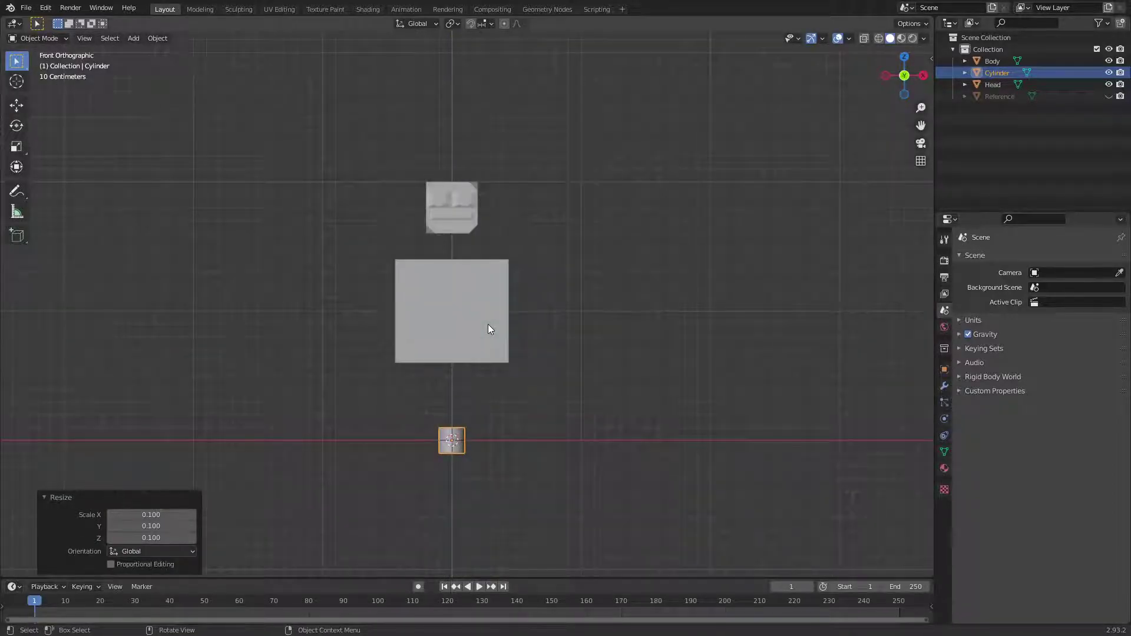
middle_drag(488, 324, 513, 538)
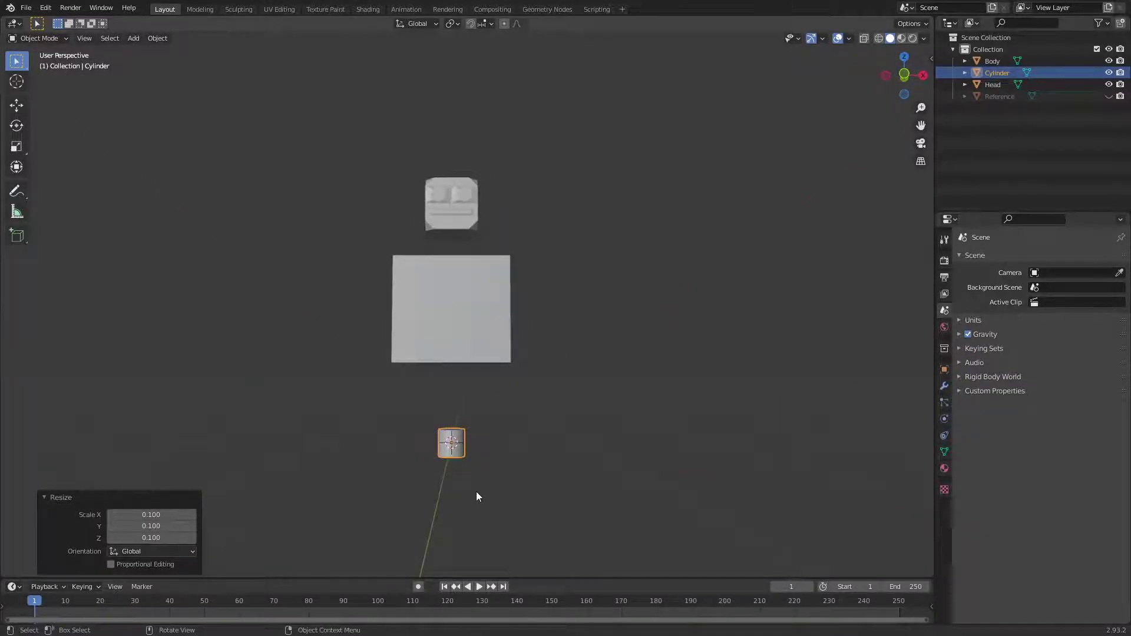
key(KP_1)
key(g)
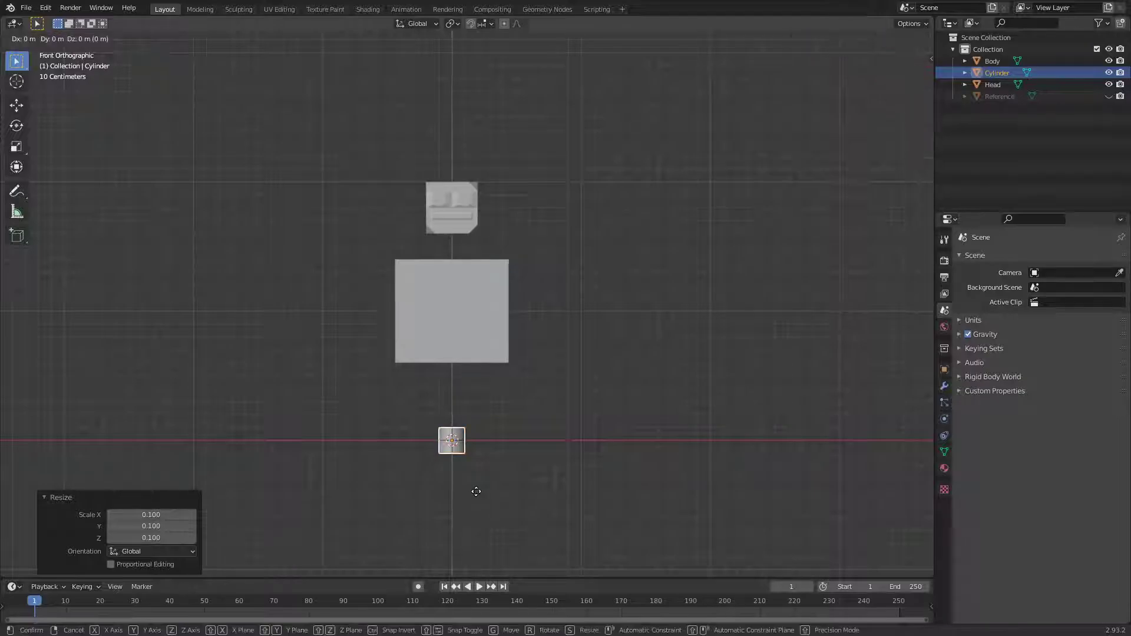
key(z)
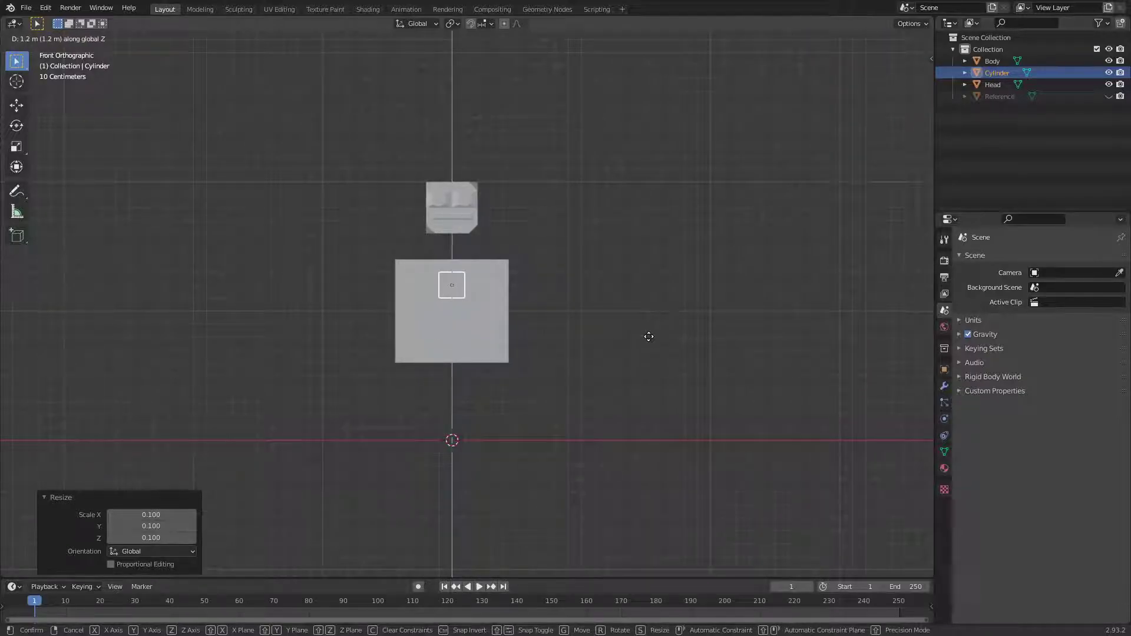
click(648, 336)
key(r)
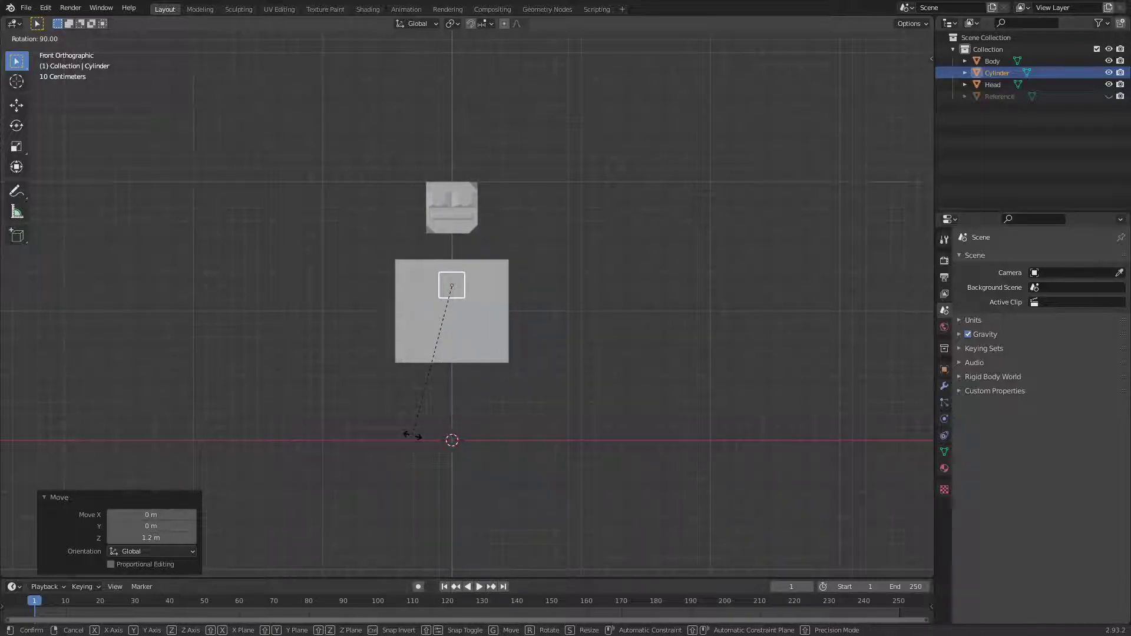
click(413, 435)
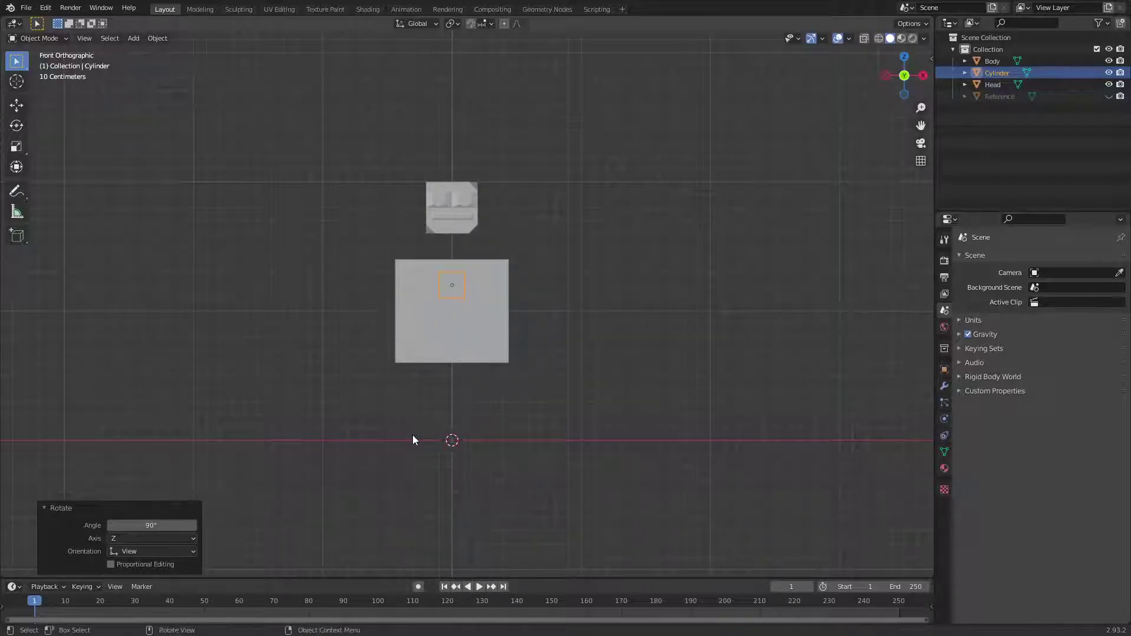
Move the cylinder exactly 1 m along X and enter Edit Mode.
scroll(636, 418, up, 3)
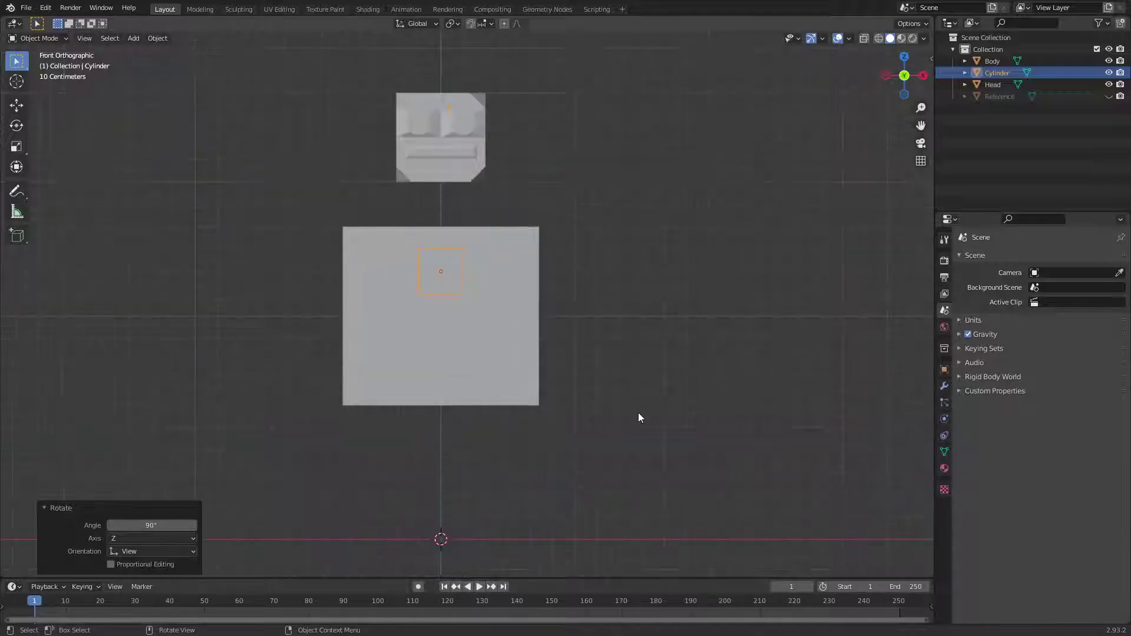
key(g)
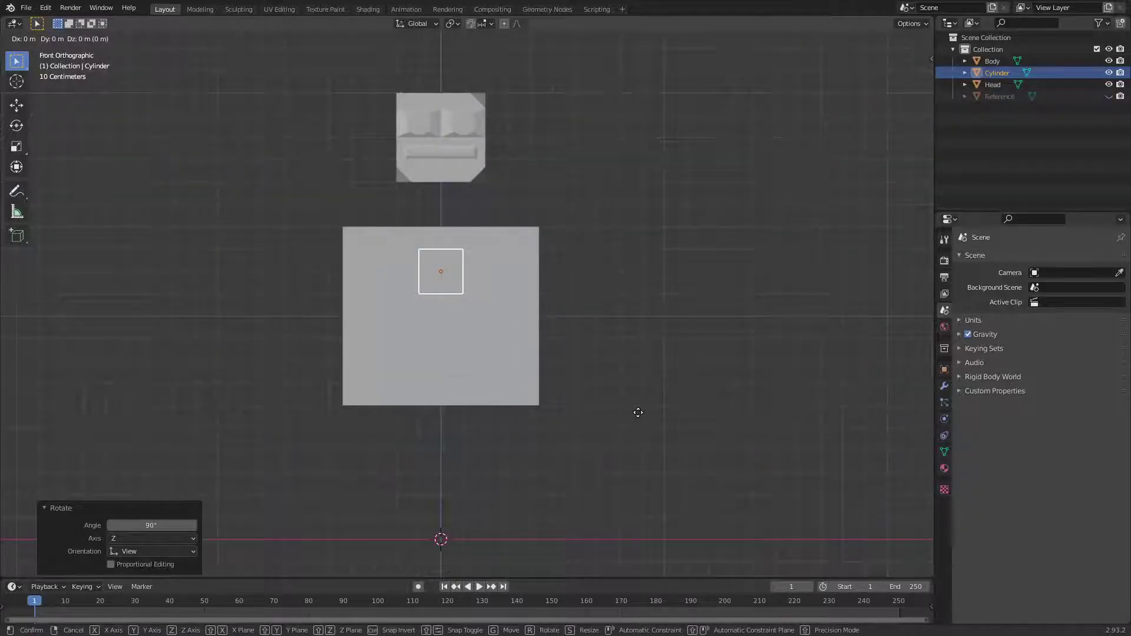
key(x)
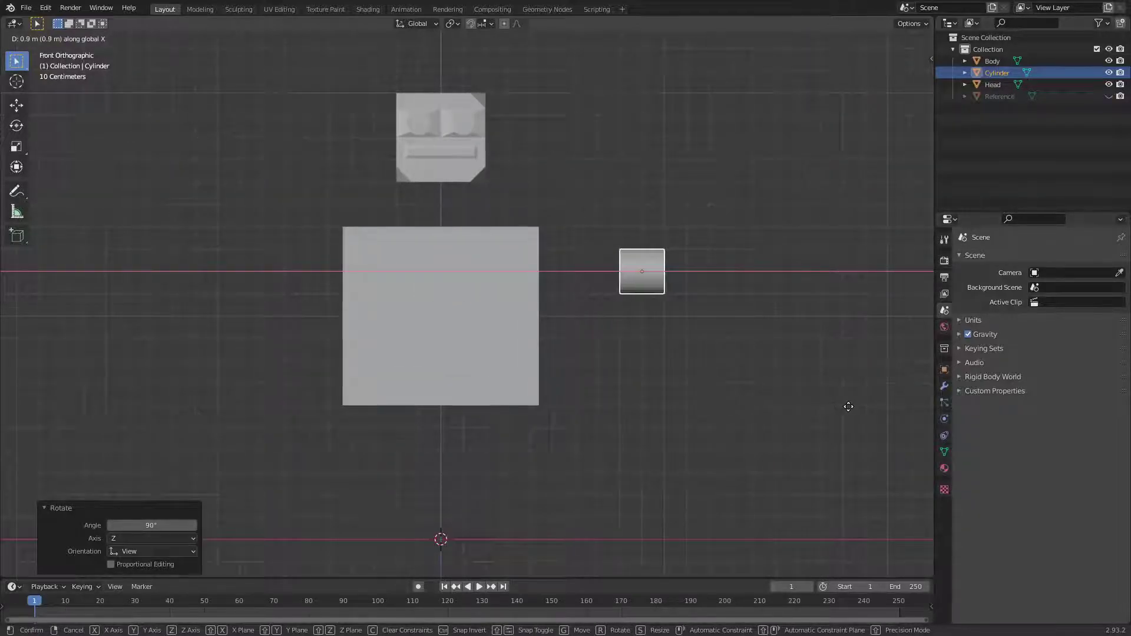
key(1)
key(Return)
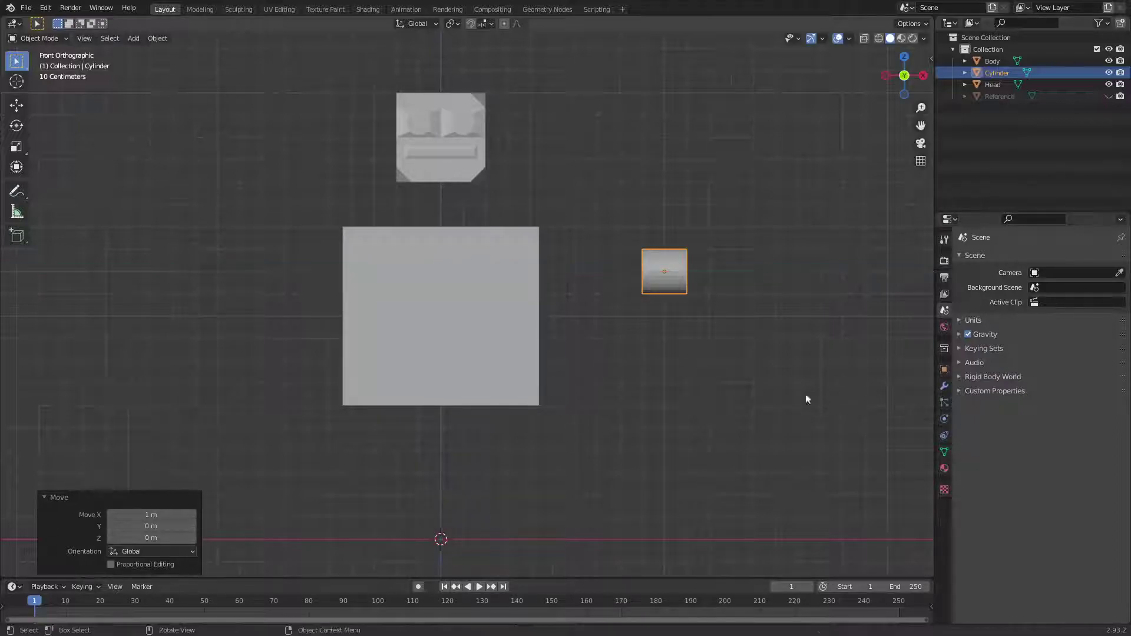
scroll(708, 362, down, 1)
key(Tab)
Clear the cylinder's mesh selection and switch to vertex select mode.
key(alt+a)
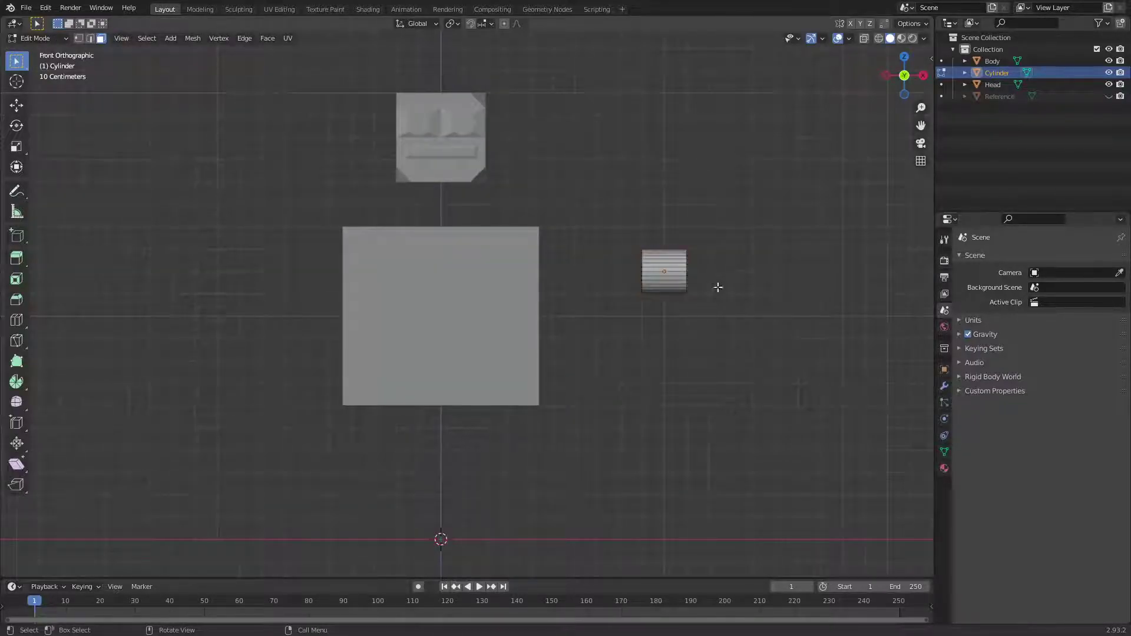
scroll(728, 335, up, 4)
drag(735, 171, 701, 321)
key(1)
drag(731, 139, 822, 383)
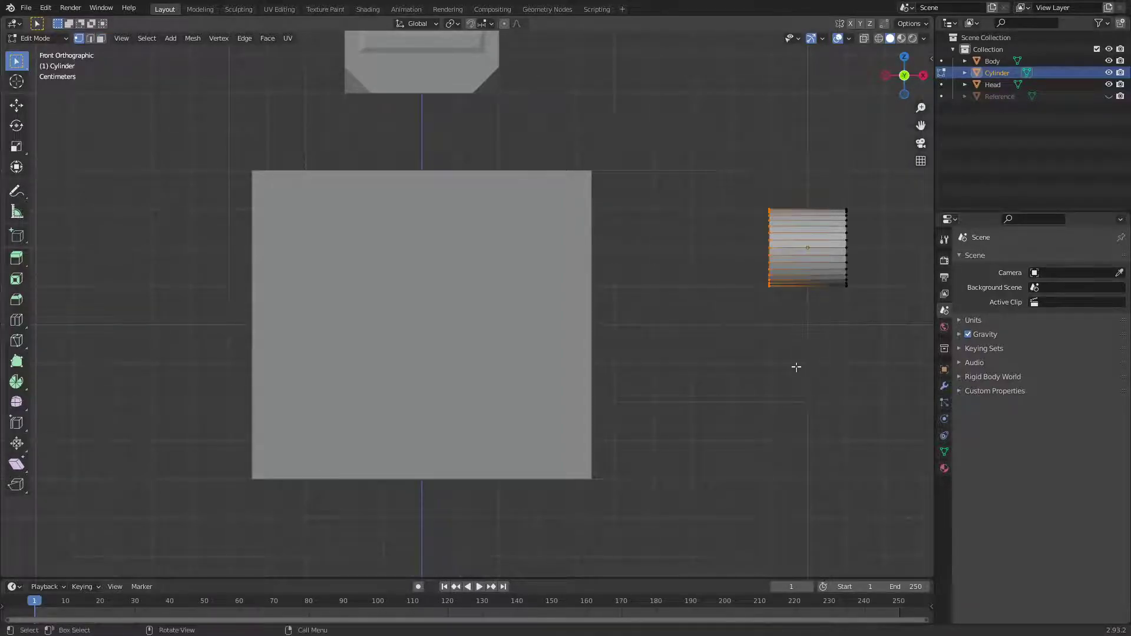
drag(815, 168, 906, 414)
click(833, 373)
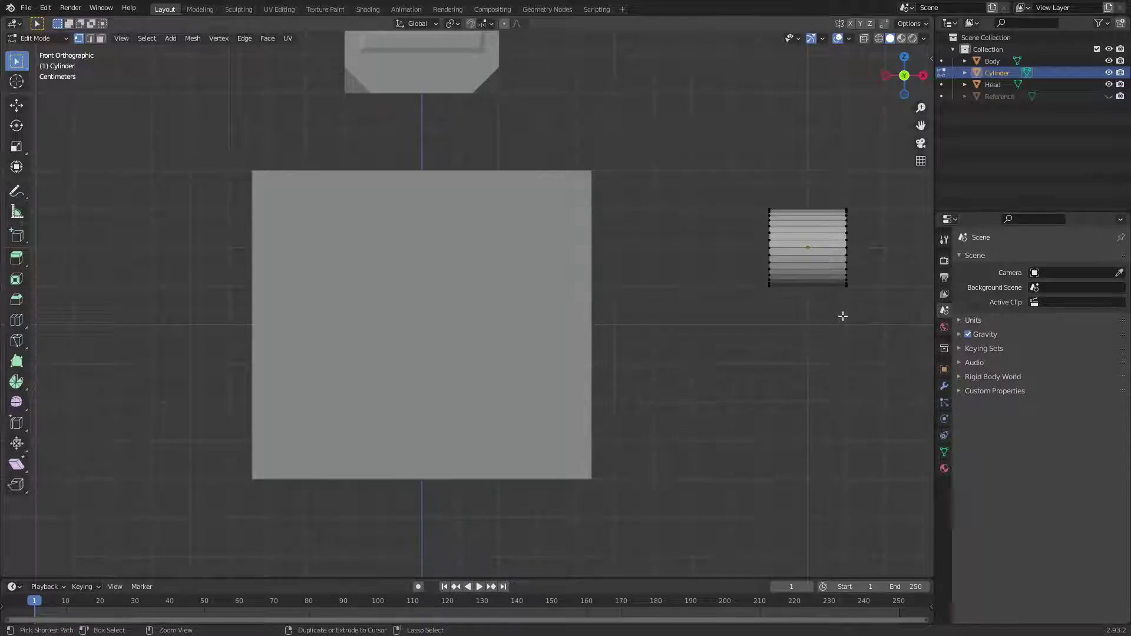
Add eight evenly spaced loop cuts along the cylinder's length.
key(ctrl+r)
scroll(830, 263, up, 7)
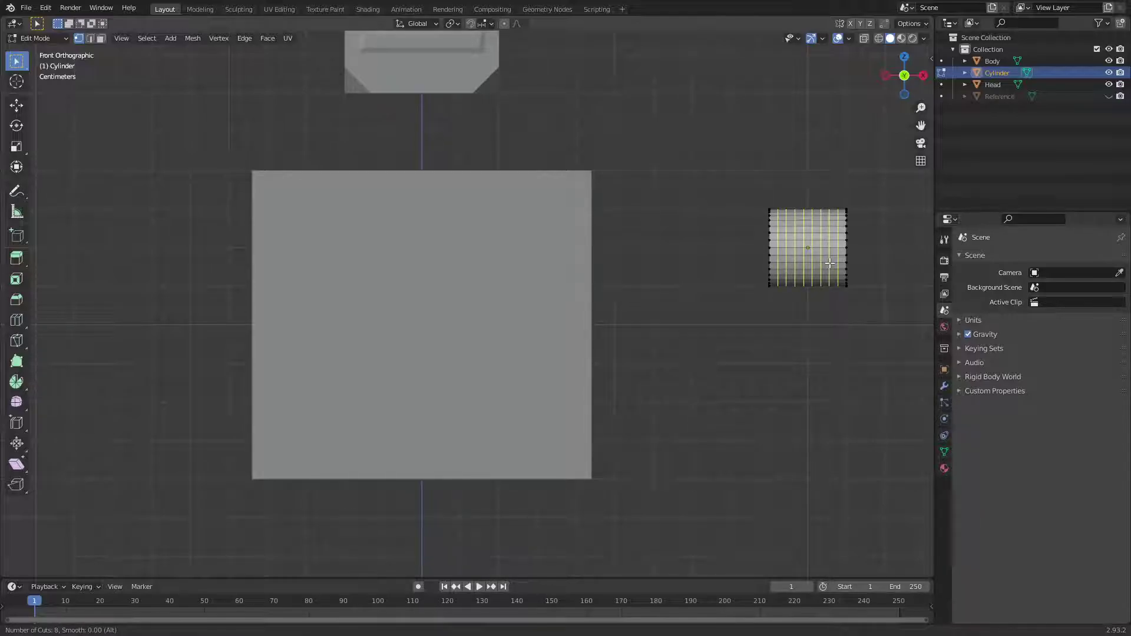
scroll(831, 263, down, 6)
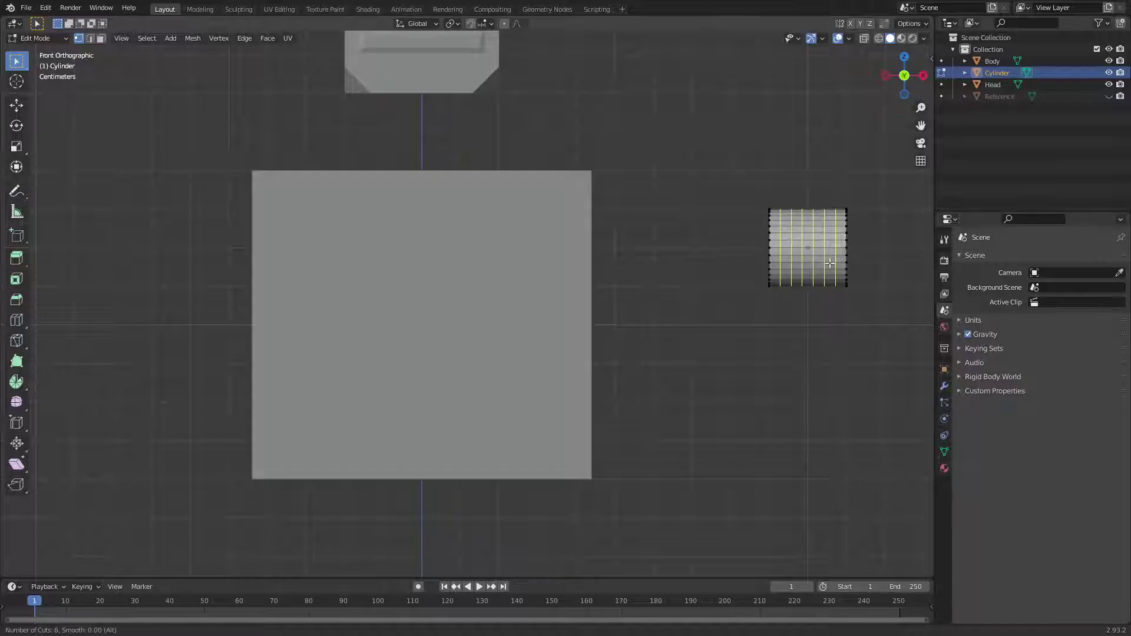
scroll(830, 263, up, 4)
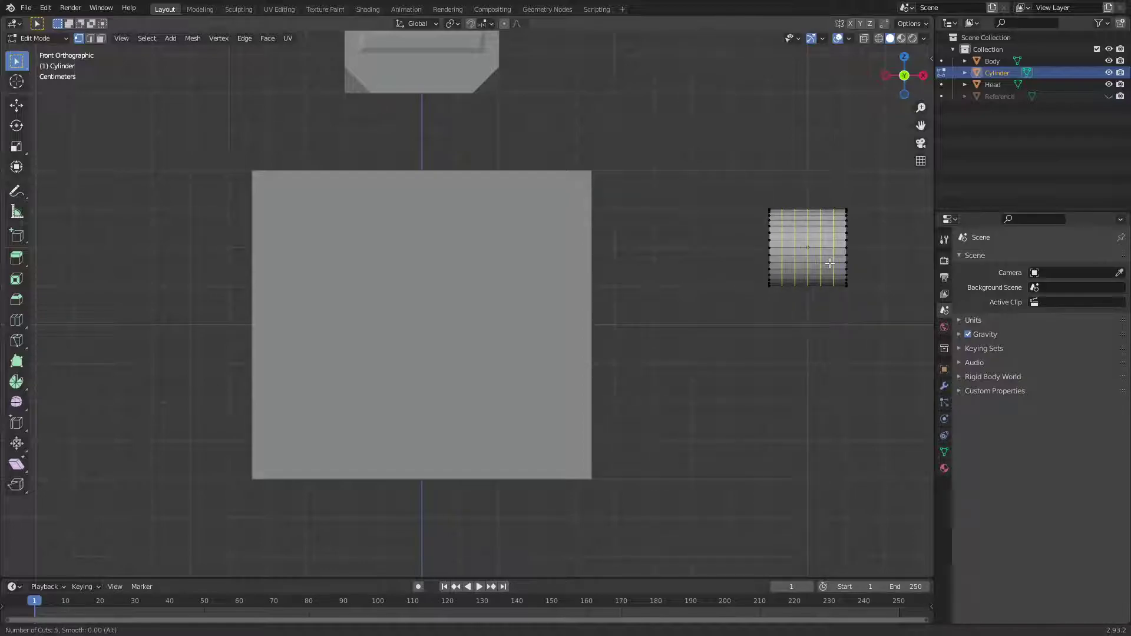
scroll(830, 263, up, 3)
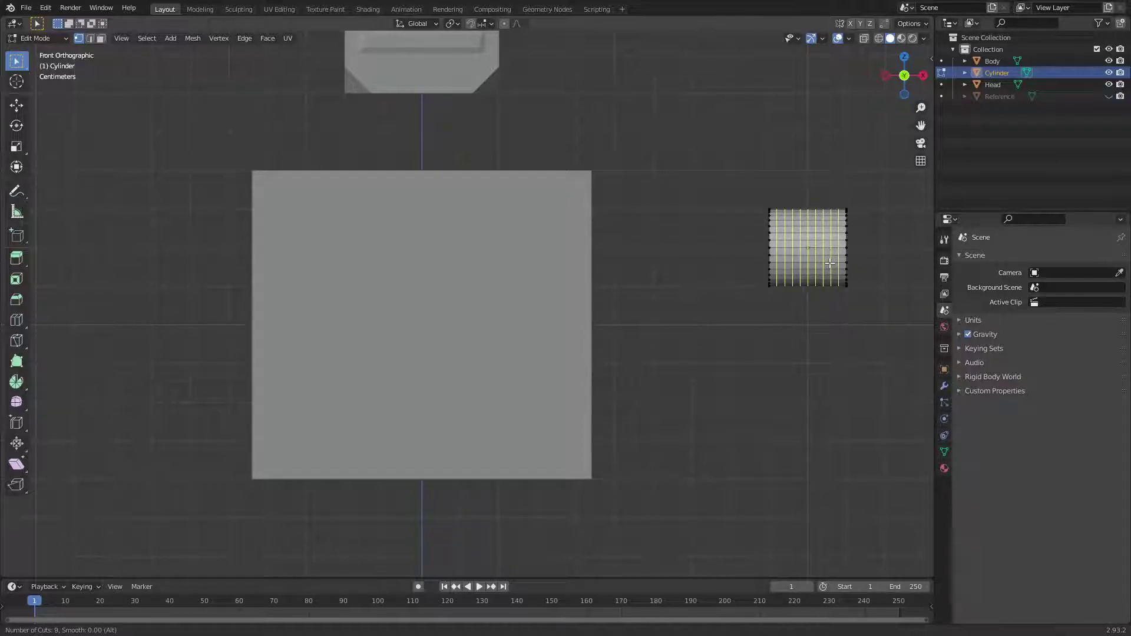
scroll(830, 263, down, 1)
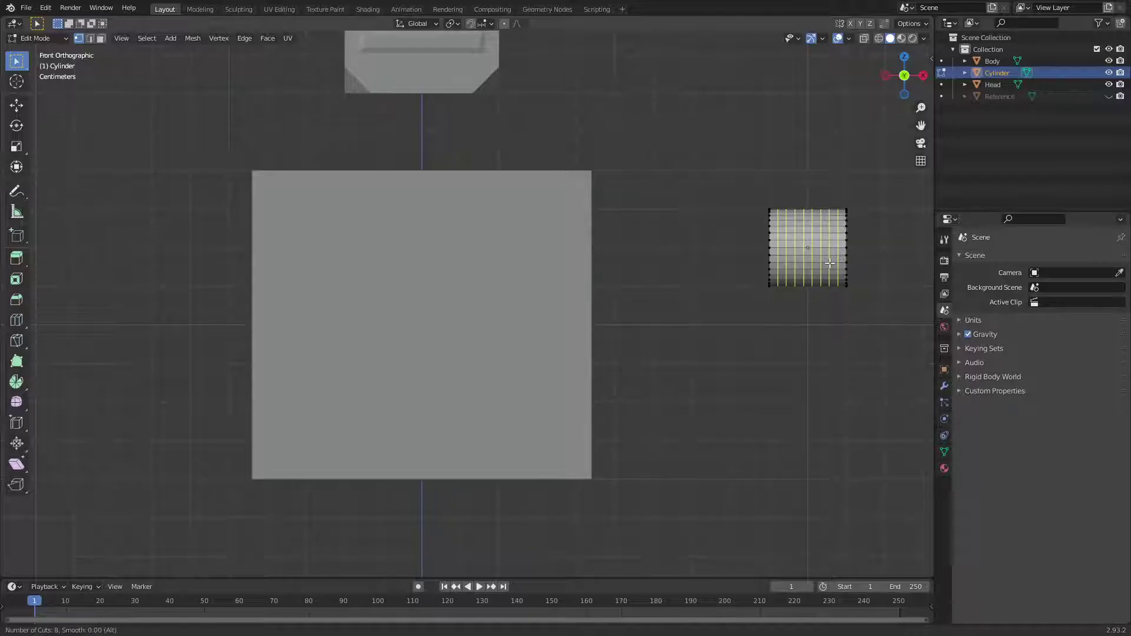
click(830, 263)
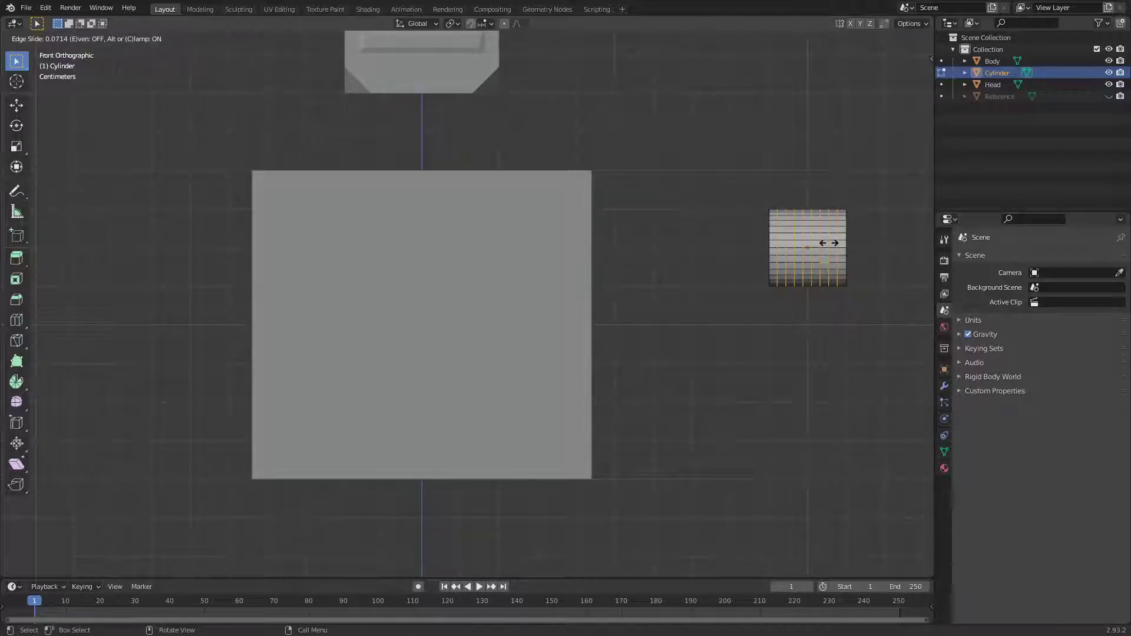
click(831, 243)
drag(723, 146, 882, 318)
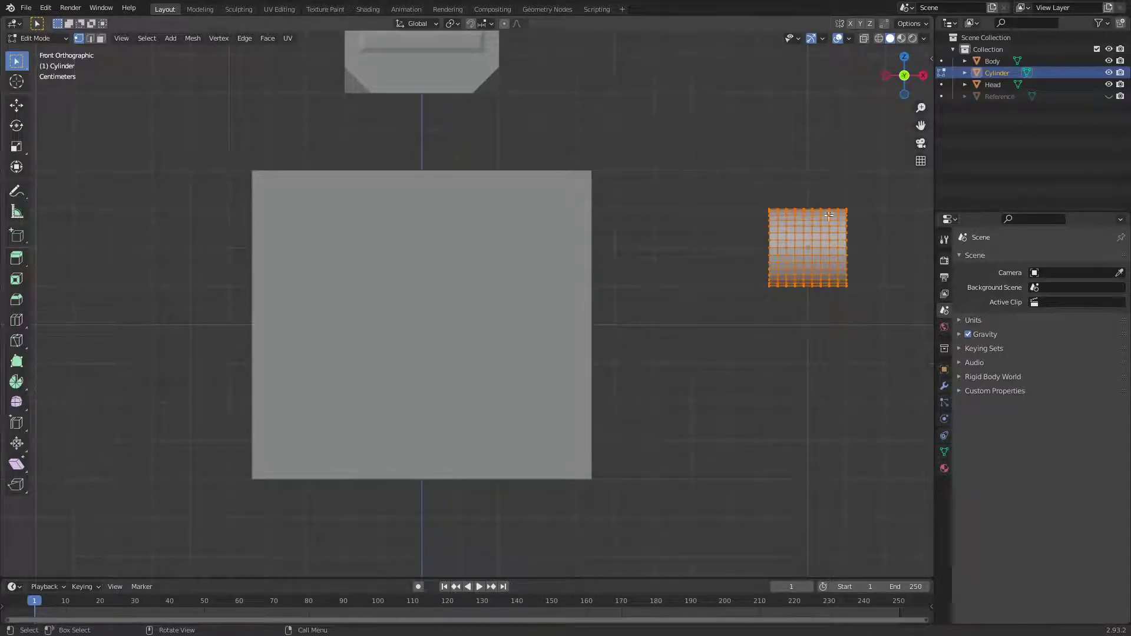
drag(709, 130, 894, 341)
scroll(762, 346, down, 3)
click(762, 347)
Back in Object Mode, stretch the cylinder 4× along X.
key(Tab)
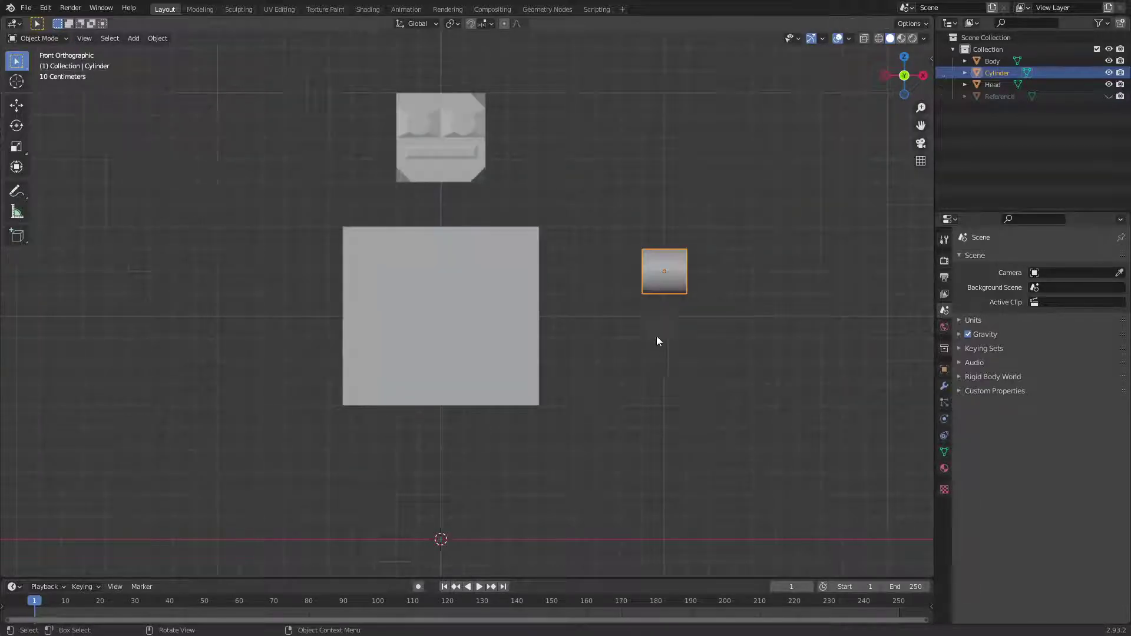
drag(618, 219, 683, 359)
key(s)
key(x)
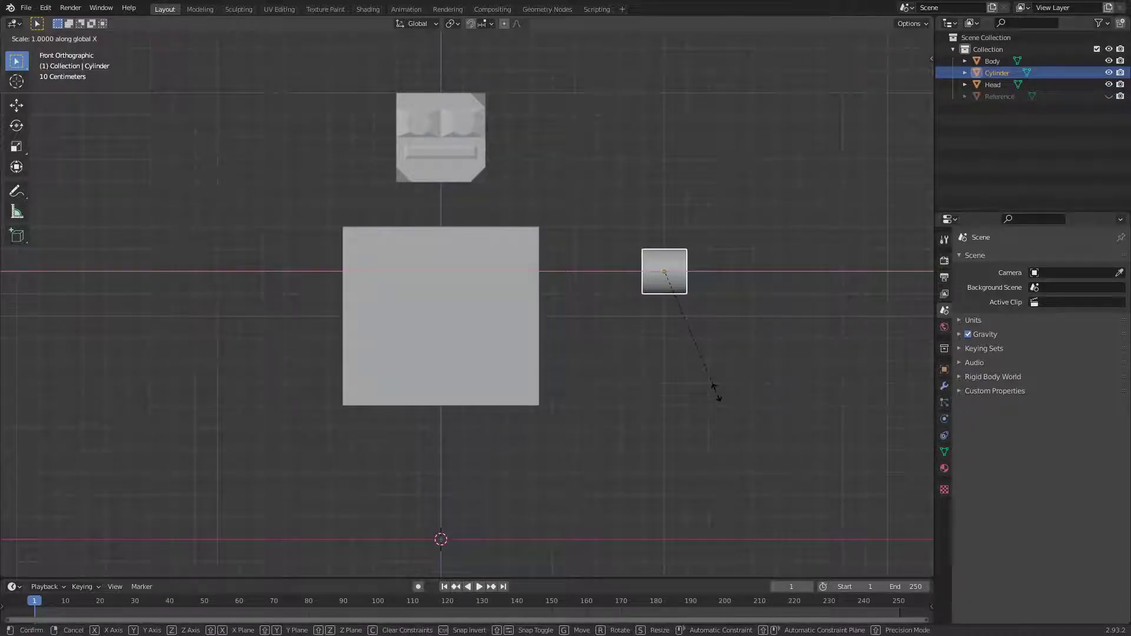
click(180, 545)
scroll(684, 386, down, 2)
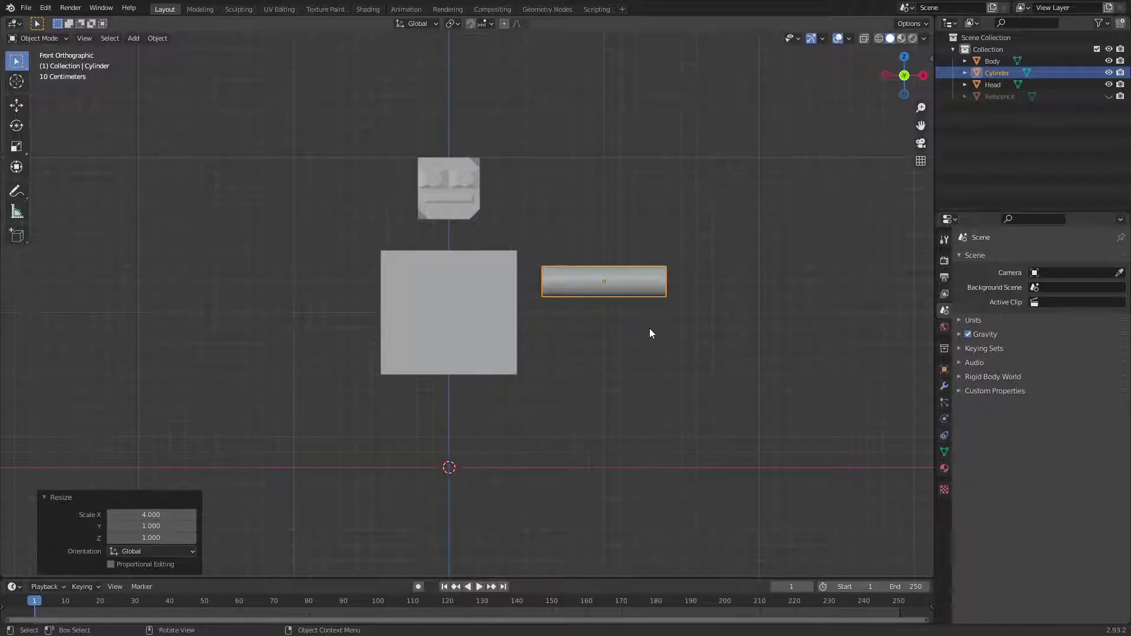
Try tilting the cylinder 52° onto the body's shoulder, then undo it.
key(r)
click(624, 414)
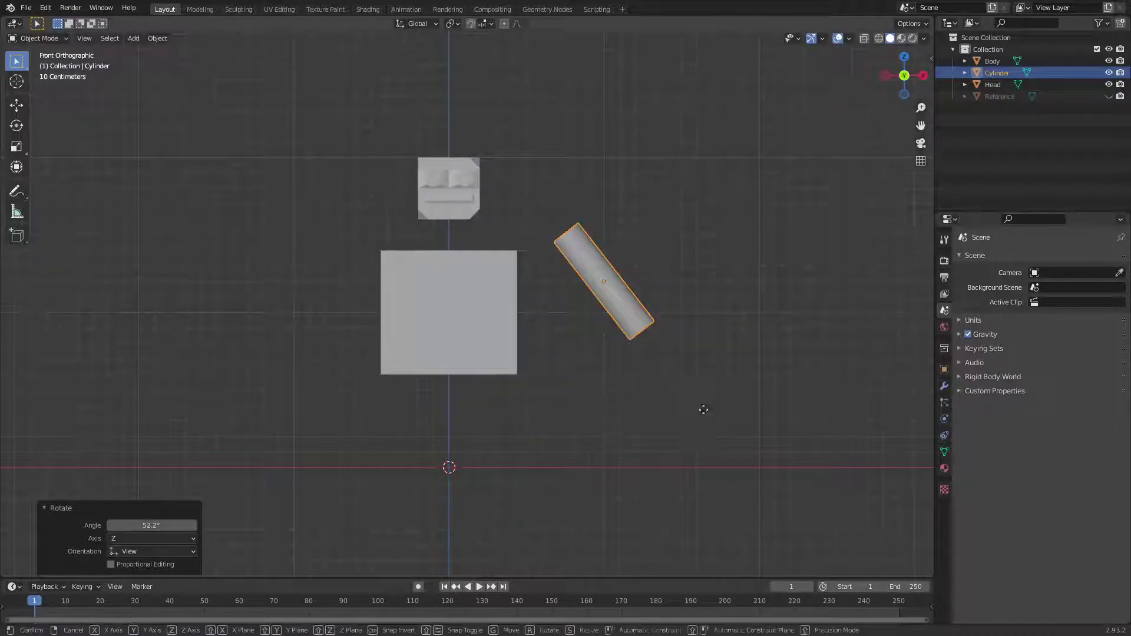
key(g)
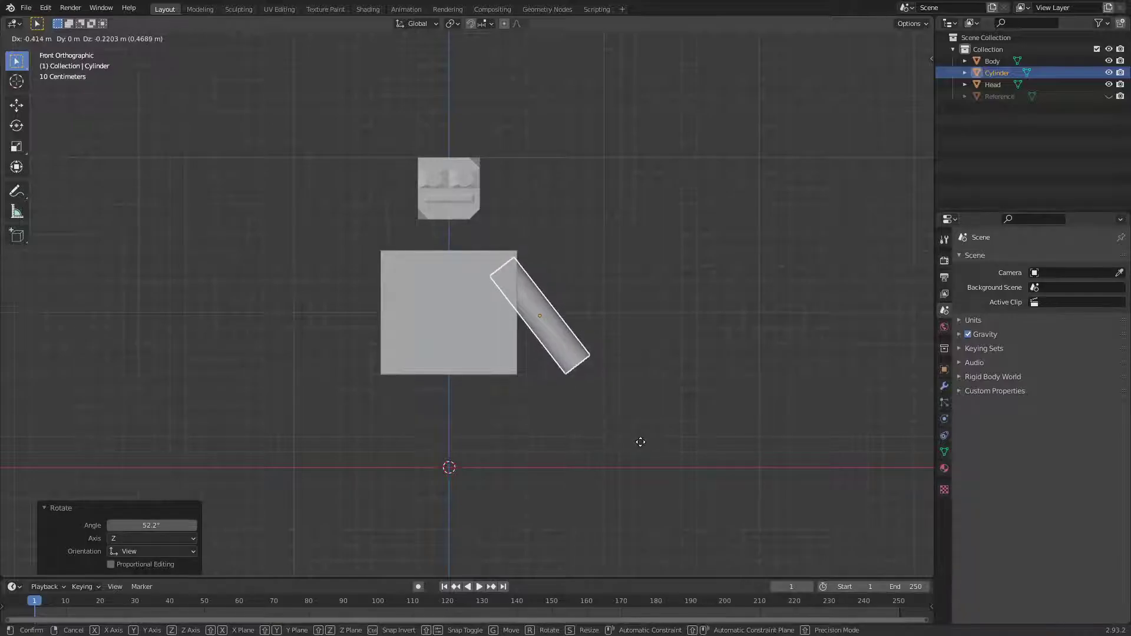
click(640, 441)
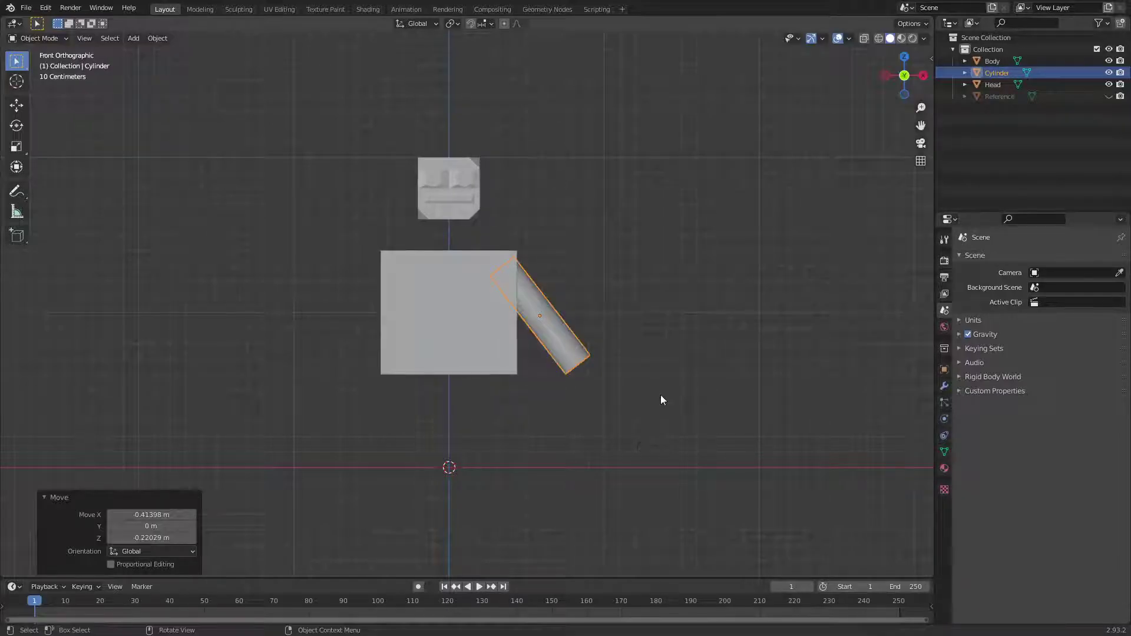
key(ctrl+z)
key(ctrl+z)
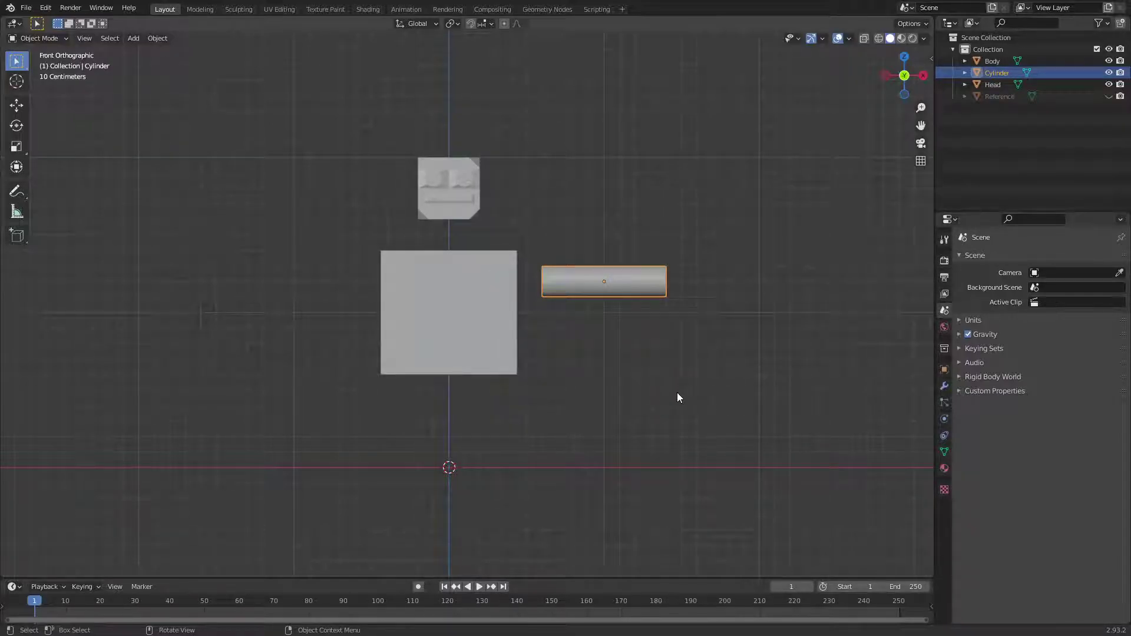
Slide the horizontal arm 0.2 m along X toward the body.
key(s)
key(x)
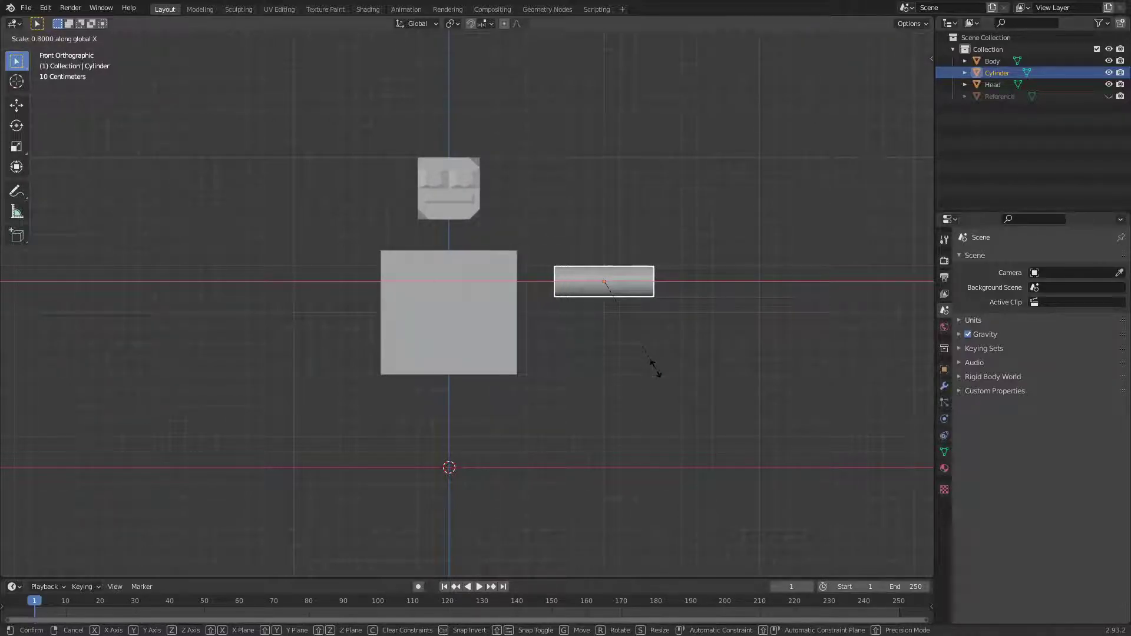
click(682, 394)
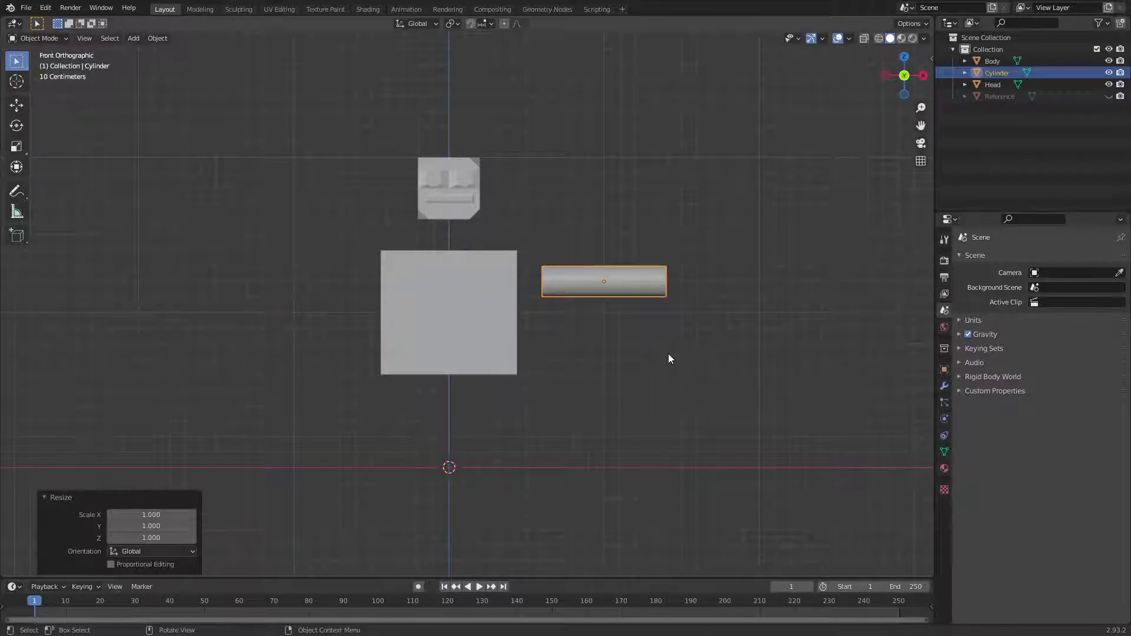
scroll(668, 356, up, 3)
key(g)
key(y)
key(x)
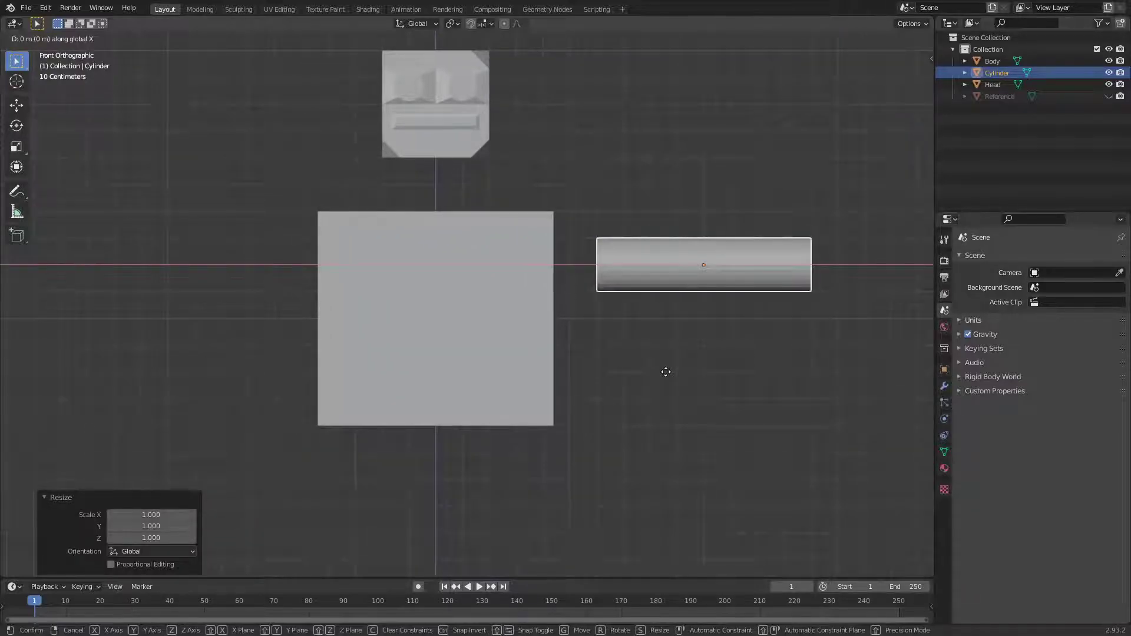
click(613, 369)
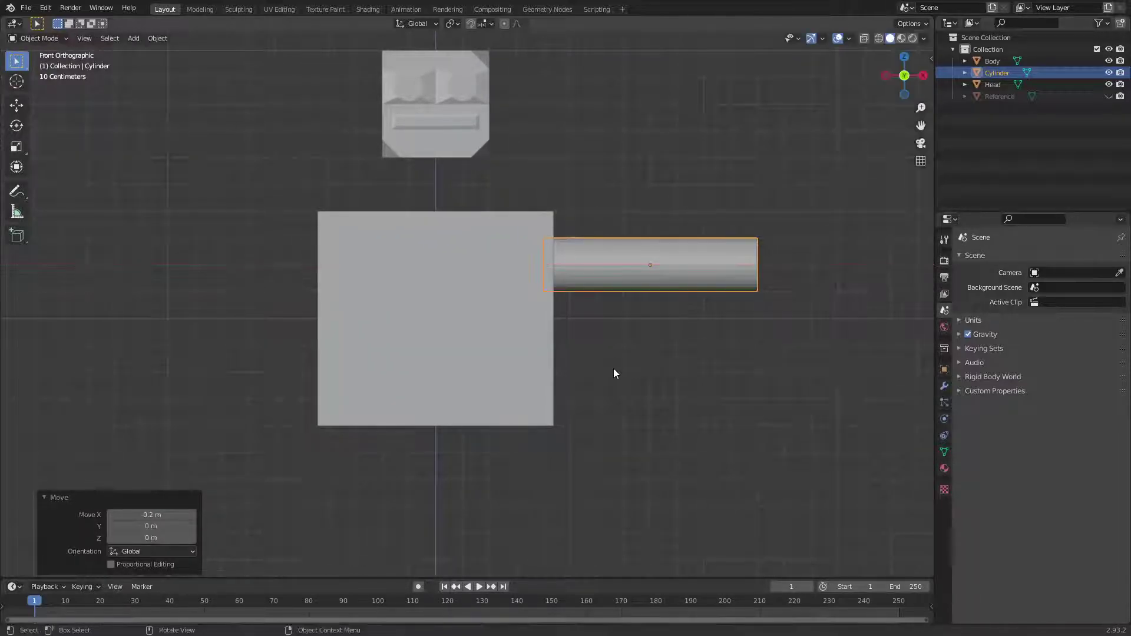
scroll(613, 369, down, 2)
mouse_move(690, 334)
middle_down()
mouse_move(624, 389)
mouse_move(684, 345)
middle_up()
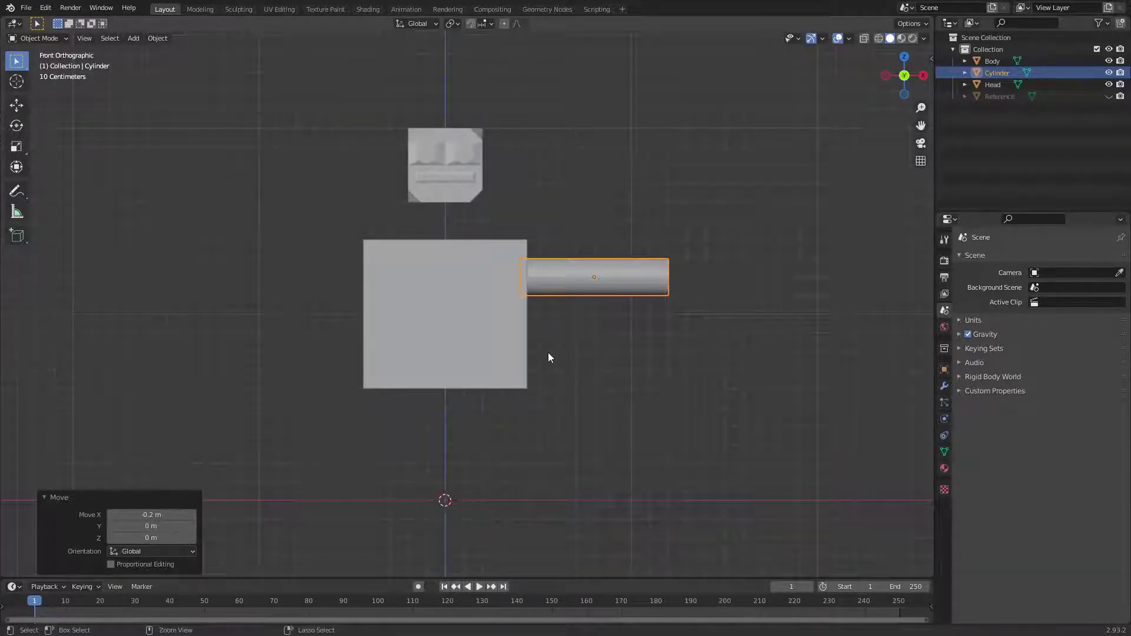
key(ctrl+s)
Scale the arm uniformly down to 0.8.
click(751, 331)
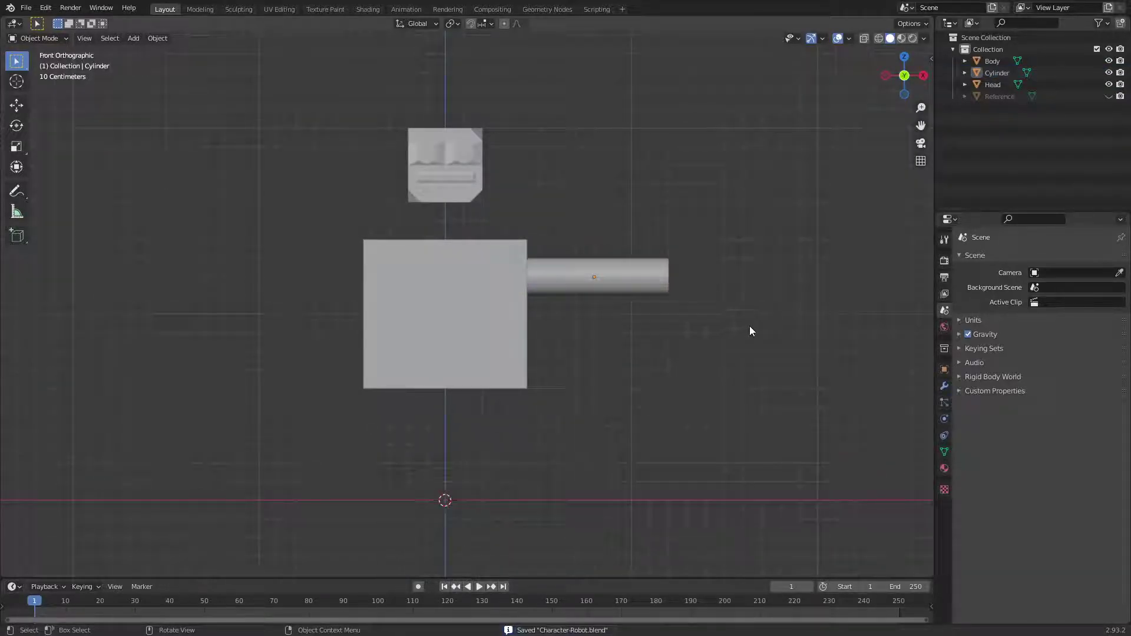
click(648, 274)
key(s)
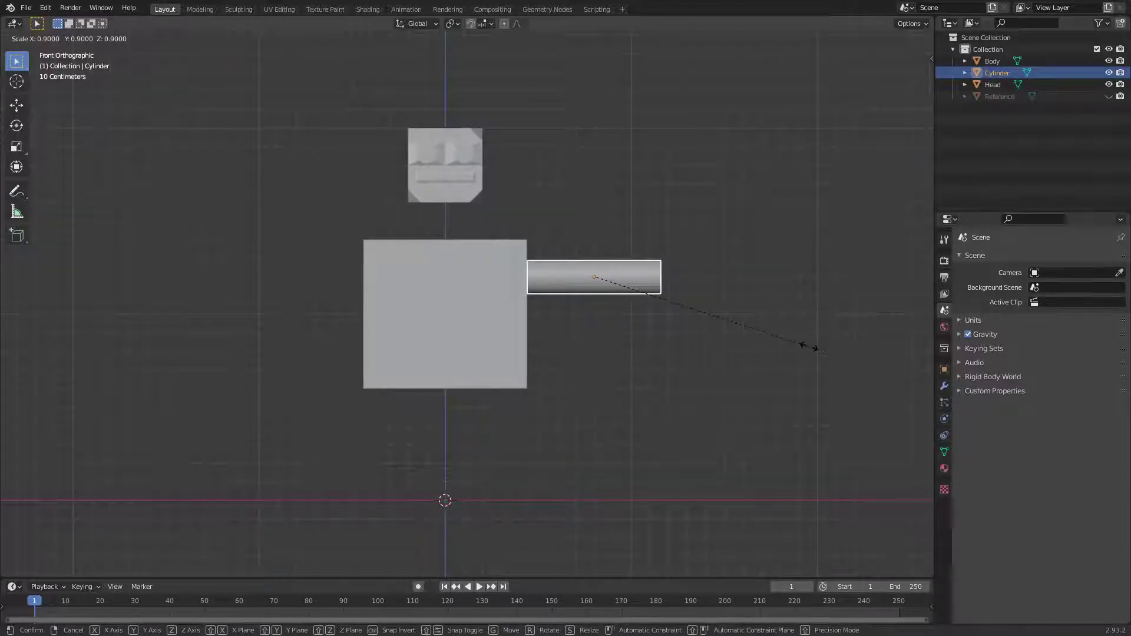
click(790, 342)
middle_drag(787, 342, 638, 340)
Slide the arm along X against the body's side and save the file.
key(KP_1)
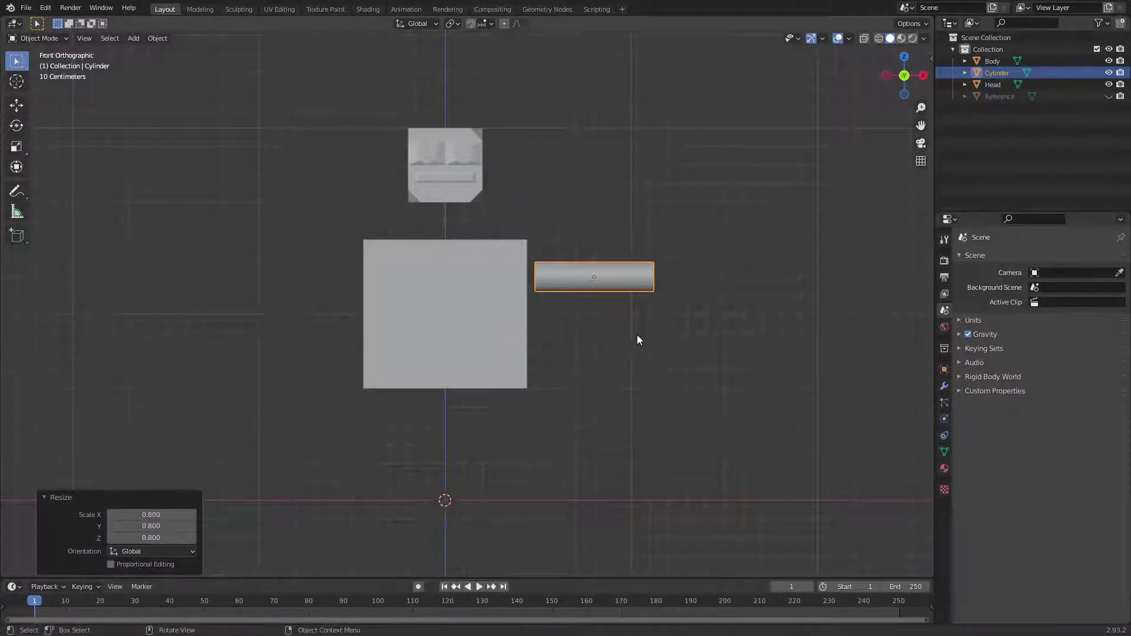
key(KP_3)
key(KP_7)
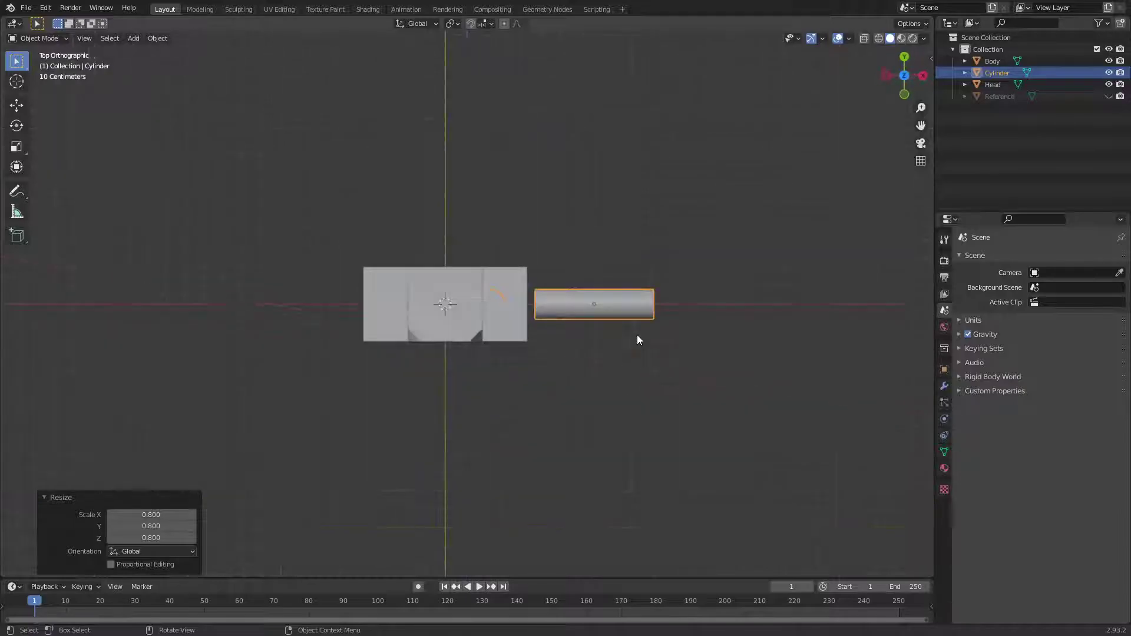
key(KP_1)
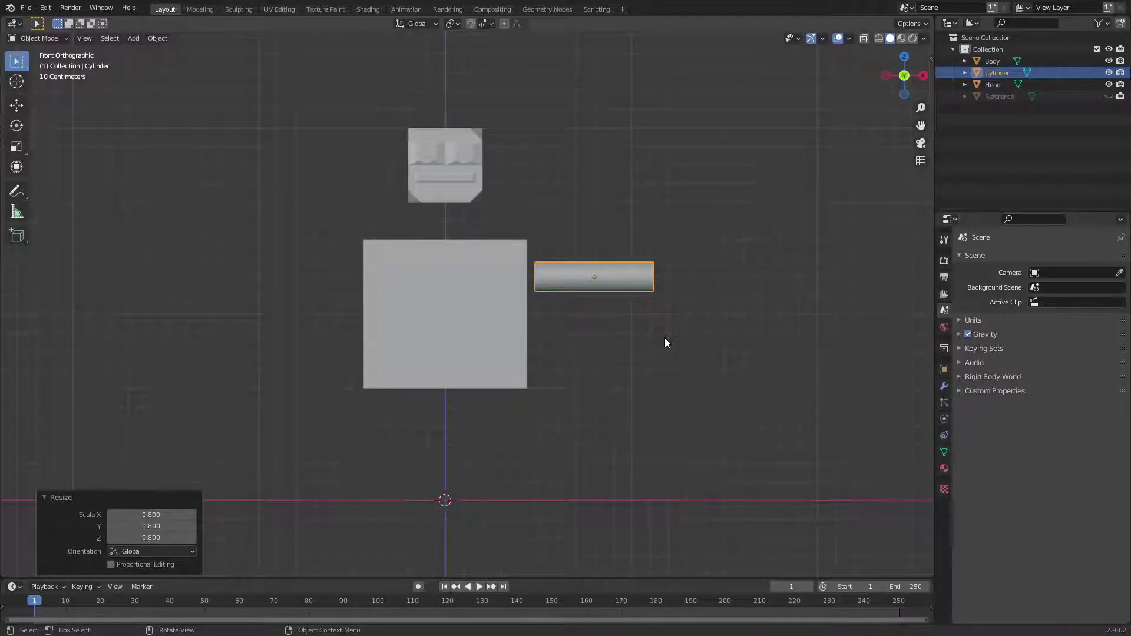
key(g)
key(z)
key(x)
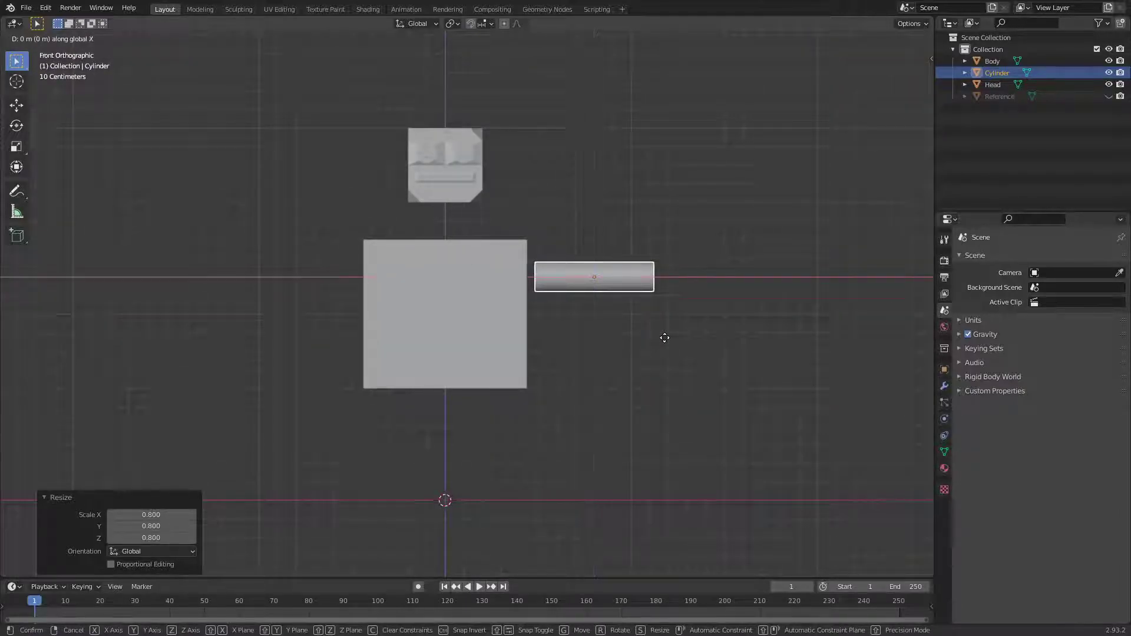
click(652, 336)
click(689, 342)
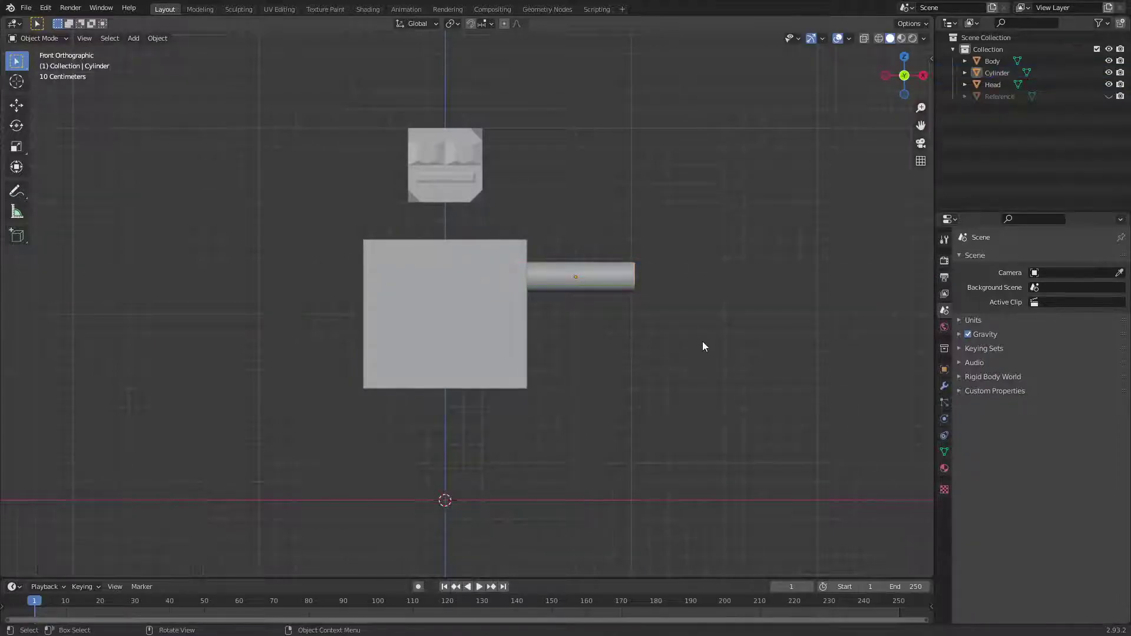
key(ctrl+s)
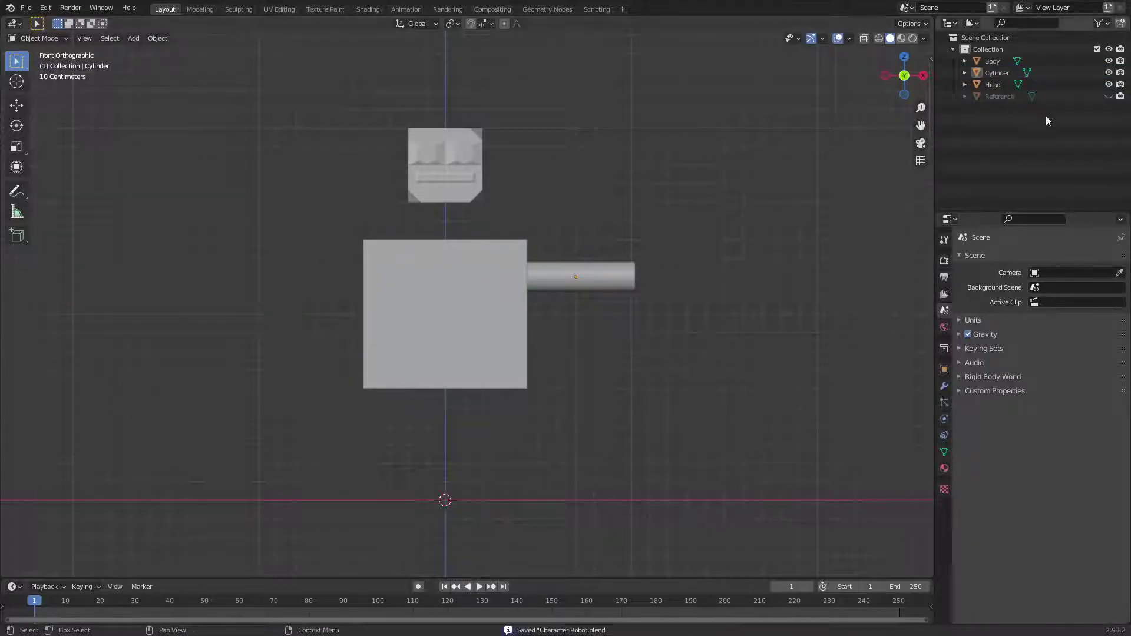
Rename the cylinder to 'RightArm' in the Outliner.
click(998, 74)
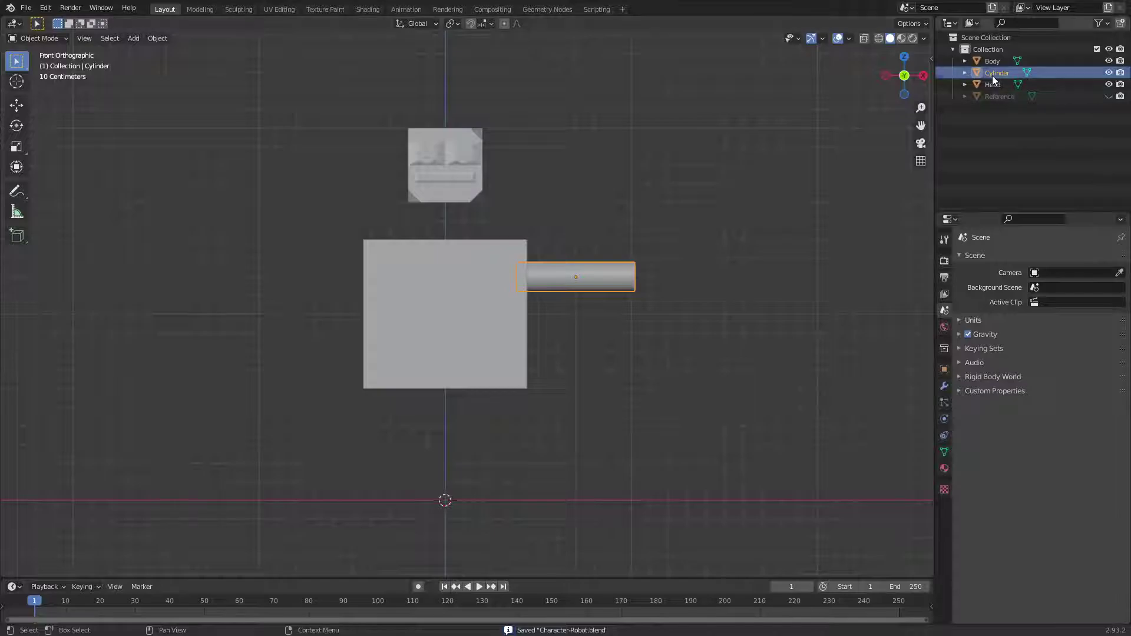
double_click(998, 72)
text(Ri)
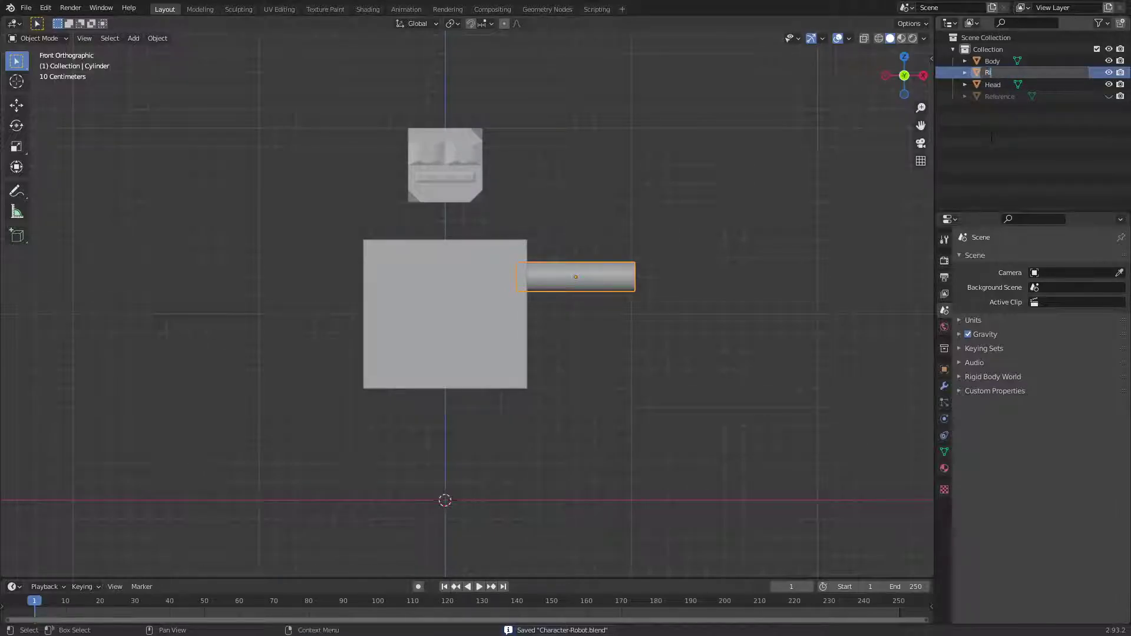
text(ghtArm)
key(Return)
click(542, 177)
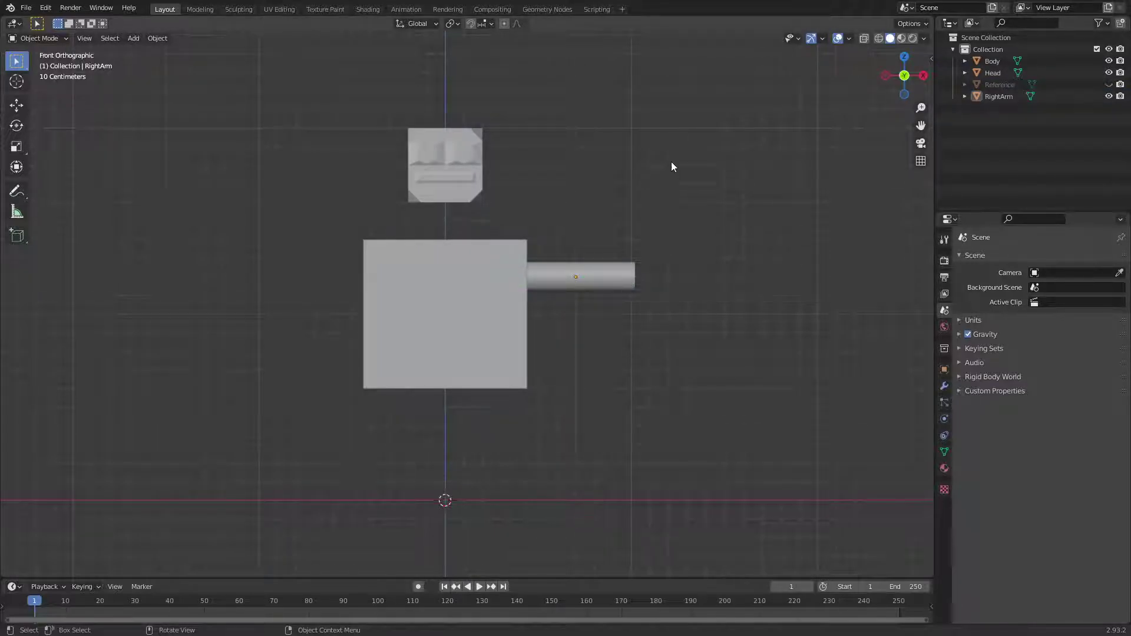
Nudge RightArm 0.1 m further along X and enter Edit Mode.
click(607, 275)
scroll(718, 342, up, 3)
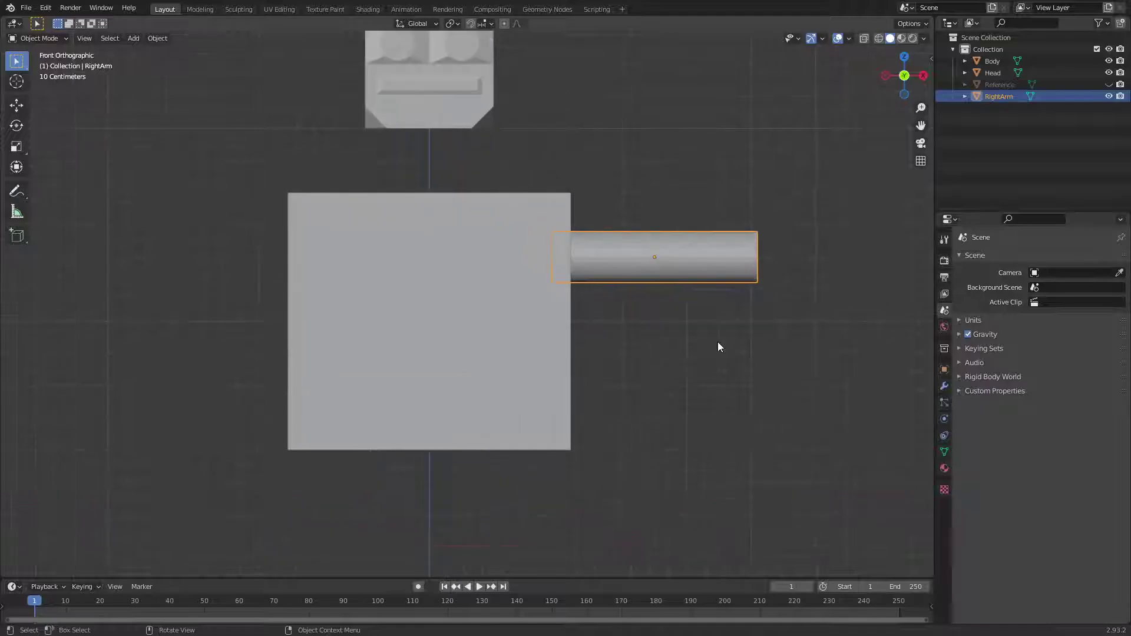
key(g)
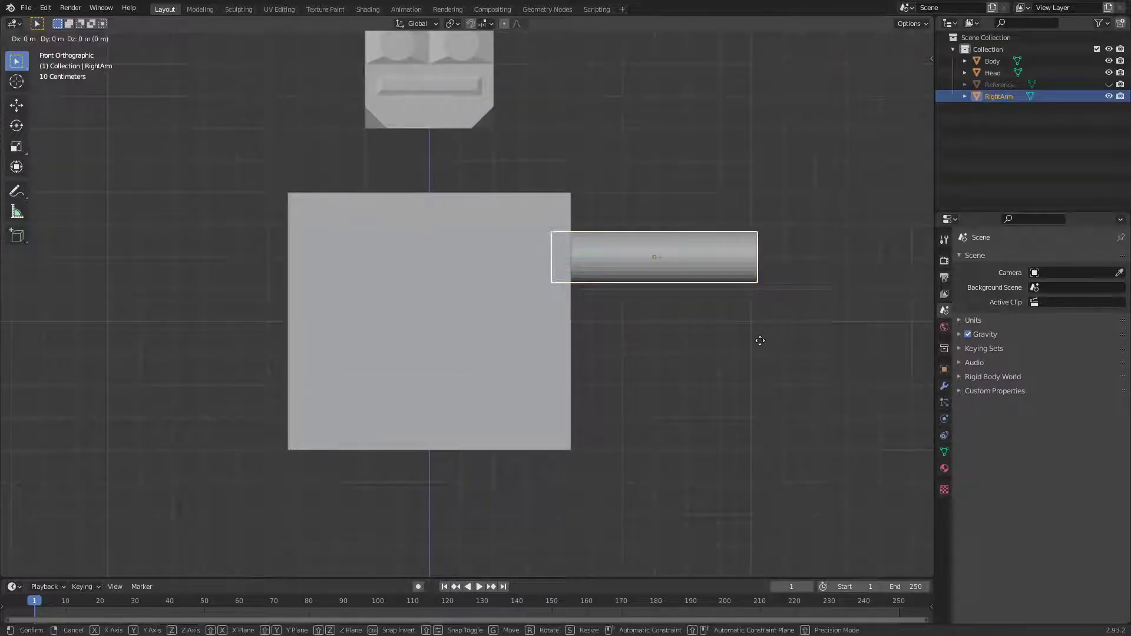
key(x)
click(784, 340)
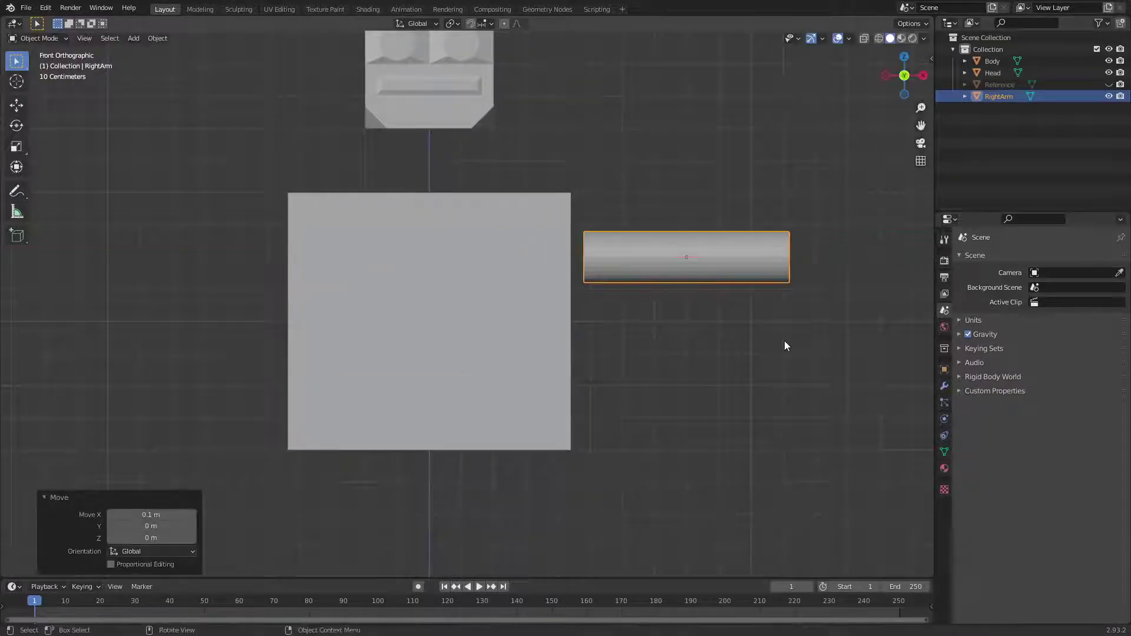
key(Tab)
middle_drag(808, 336, 768, 388)
Switch RightArm's edit mode to face selection and view it from the top.
key(2)
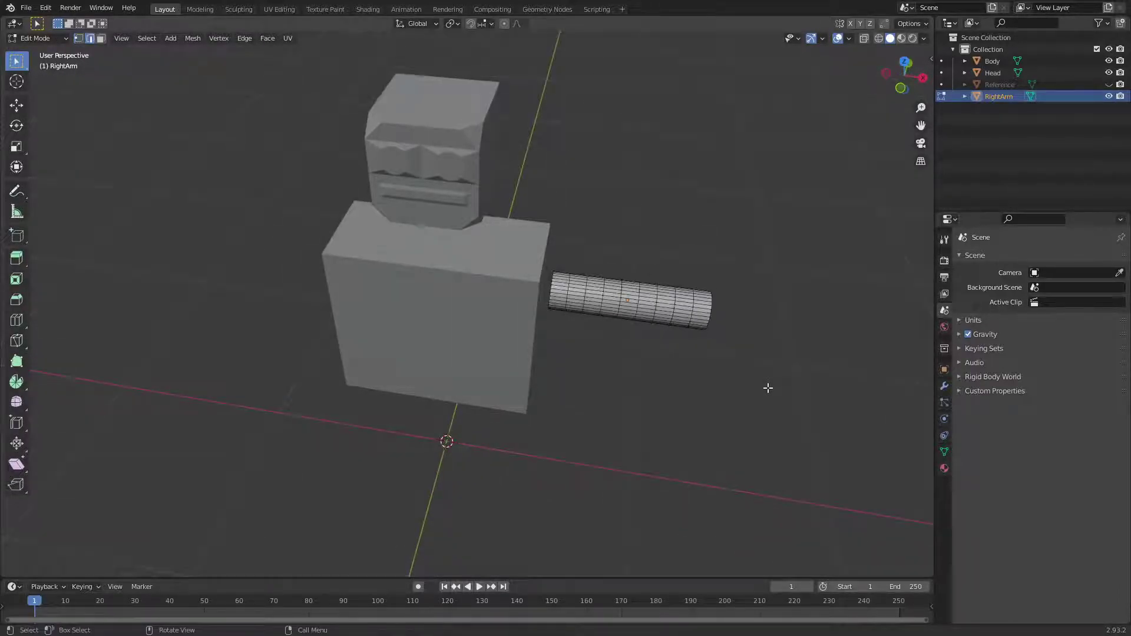
key(3)
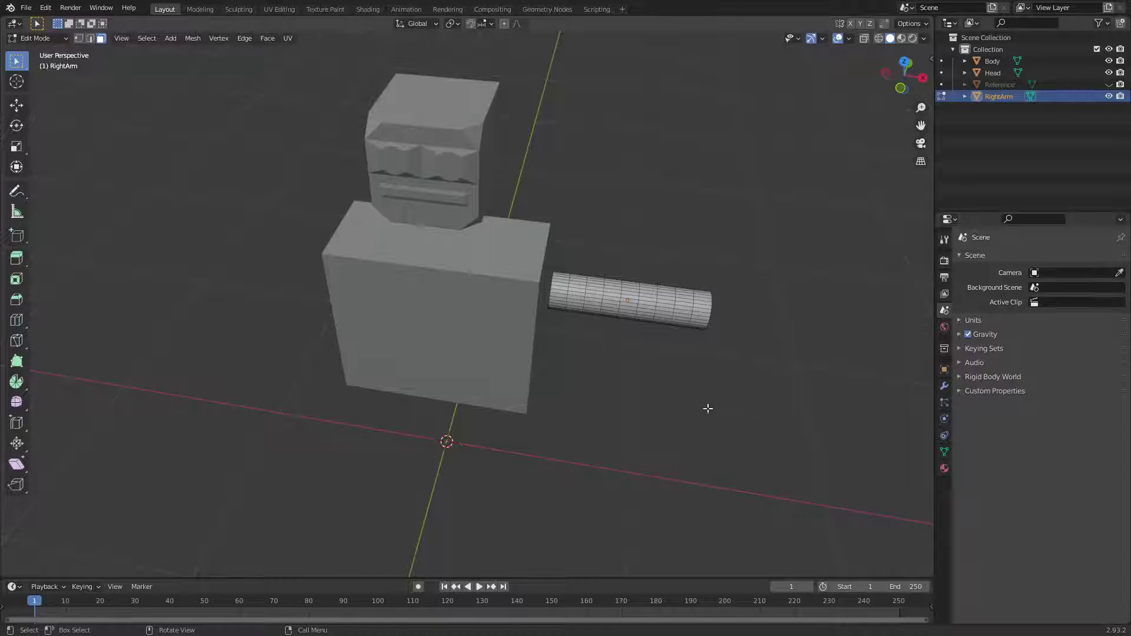
middle_drag(708, 408, 649, 434)
key(KP_7)
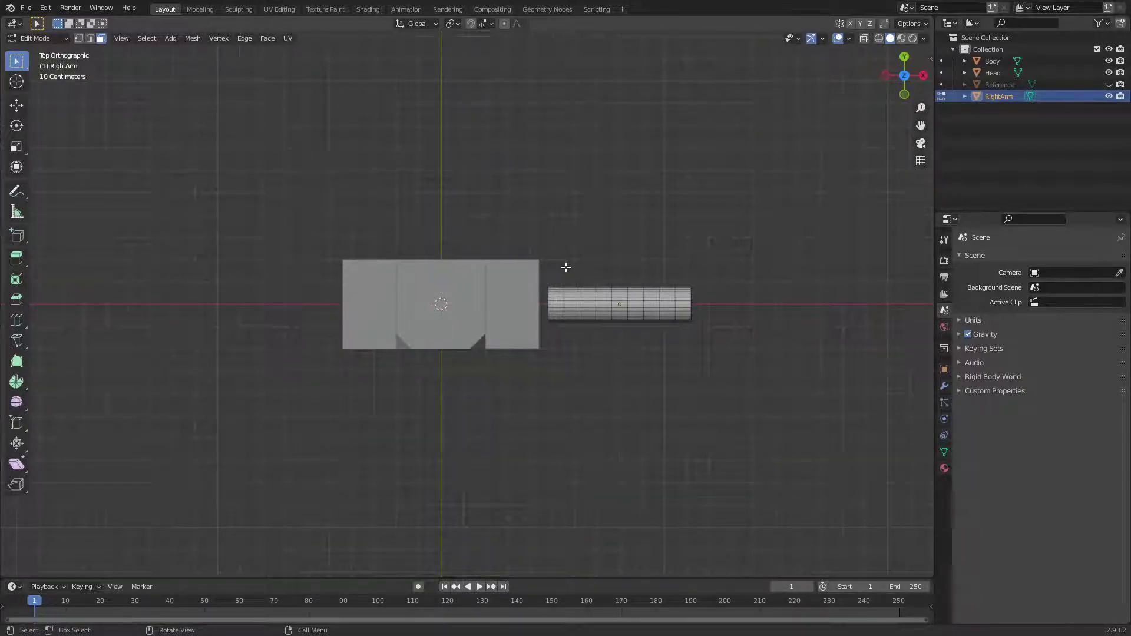
Test-select a face ring near the arm's body end, then deselect everything.
key(ctrl+r)
click(577, 341)
middle_drag(634, 376, 623, 308)
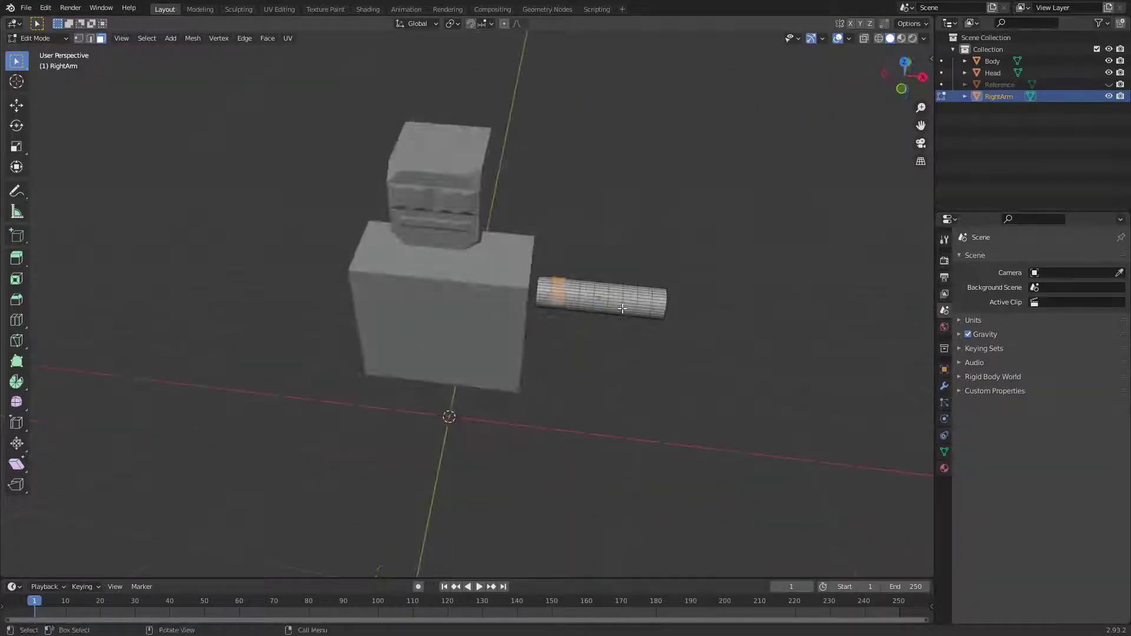
key(KP_7)
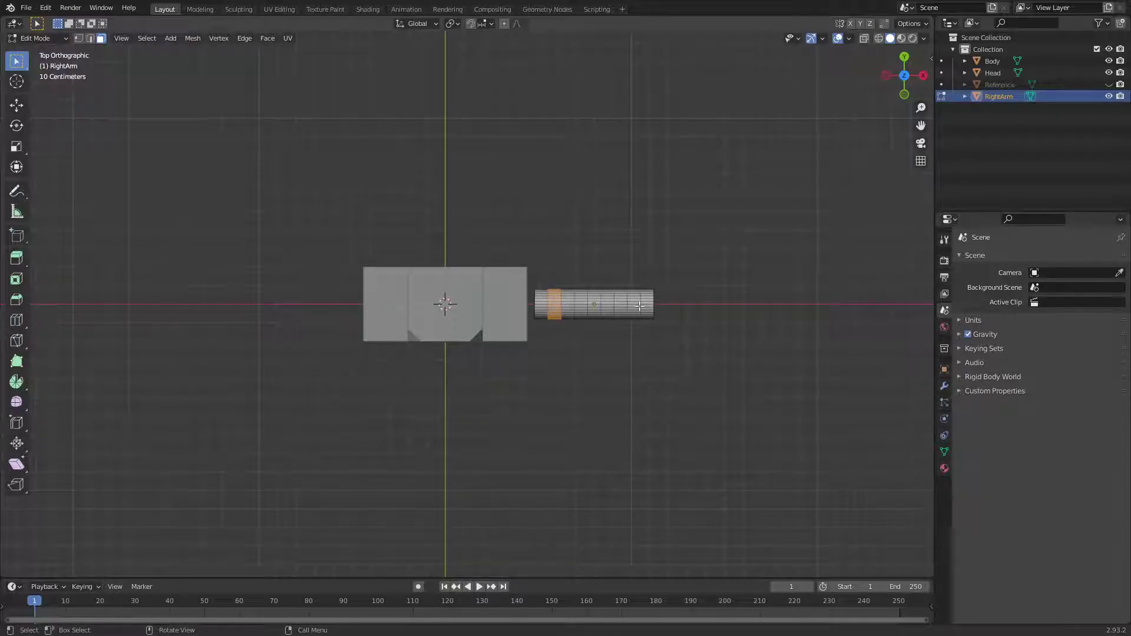
key(alt+a)
Switch to wireframe shading and box-select four alternating face columns along the arm.
key(z)
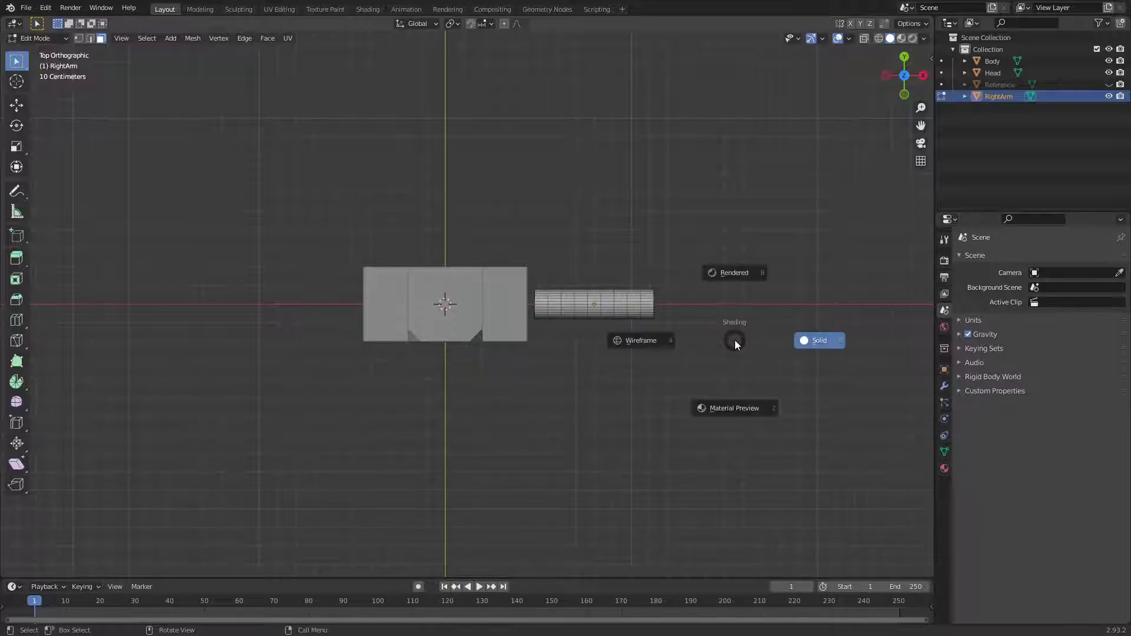
click(673, 348)
scroll(733, 350, up, 4)
shift+middle_drag(811, 369, 634, 383)
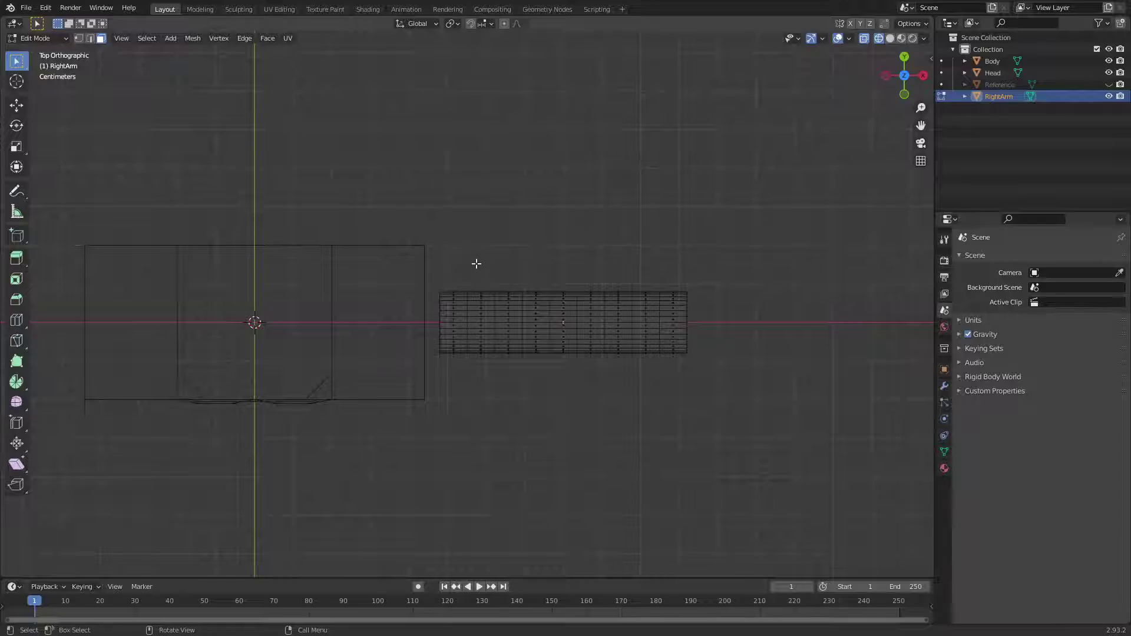
drag(475, 272, 498, 390)
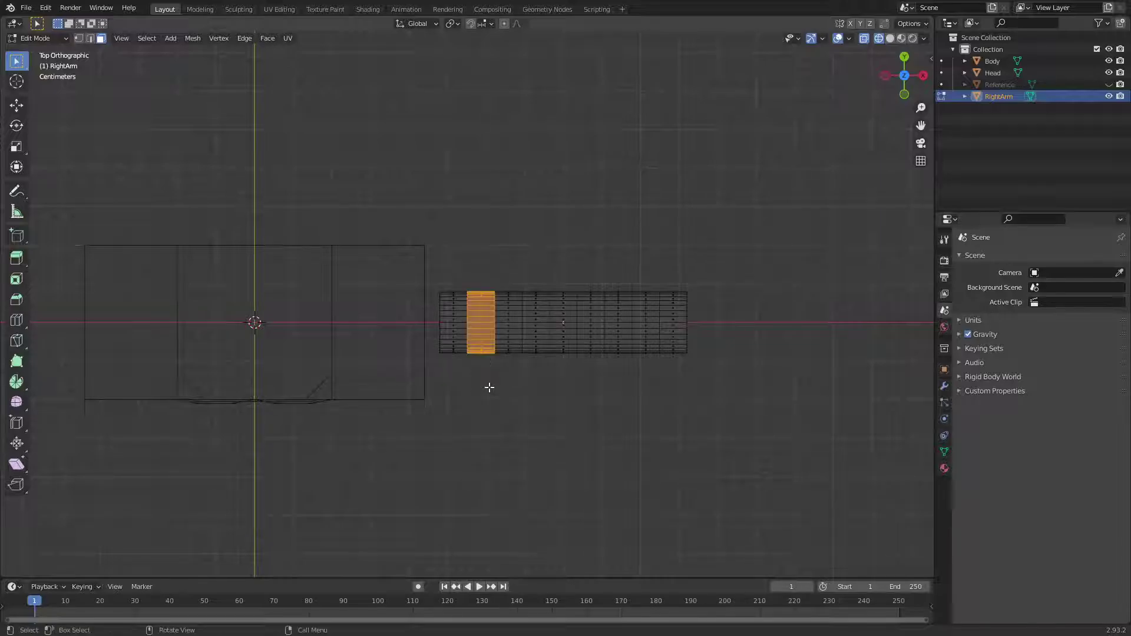
shift+drag(523, 263, 551, 369)
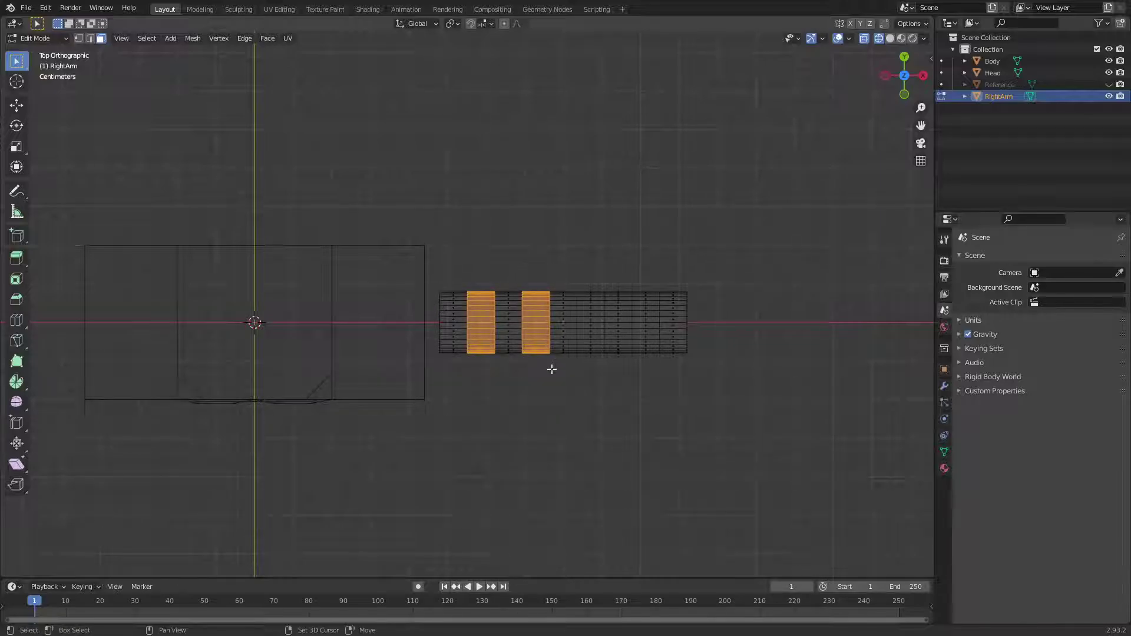
shift+drag(576, 268, 607, 385)
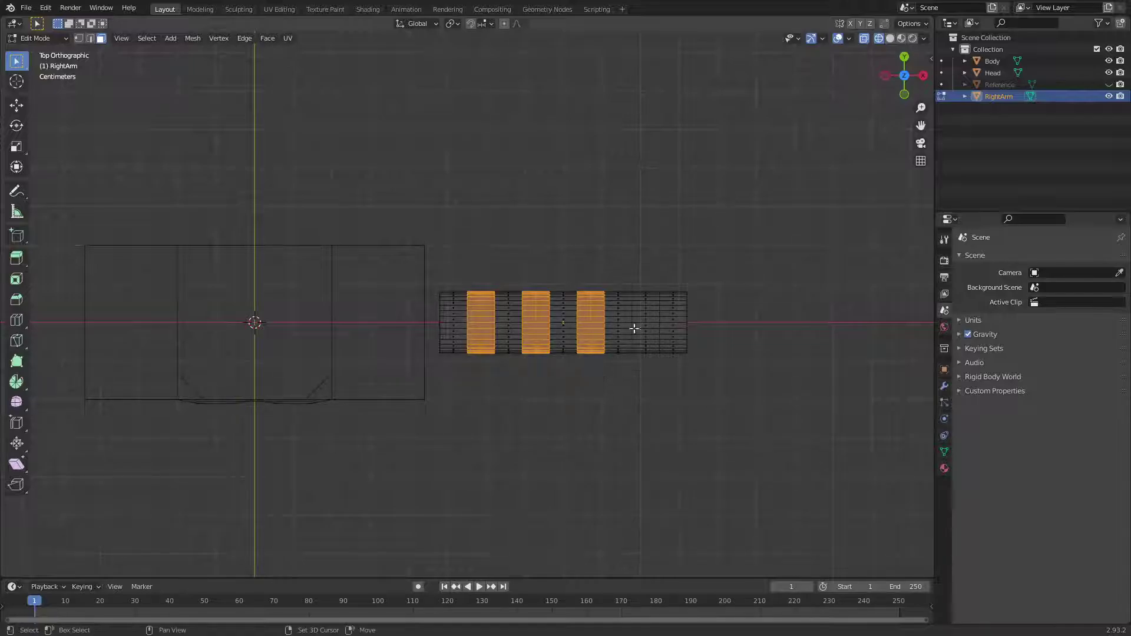
shift+drag(639, 270, 658, 384)
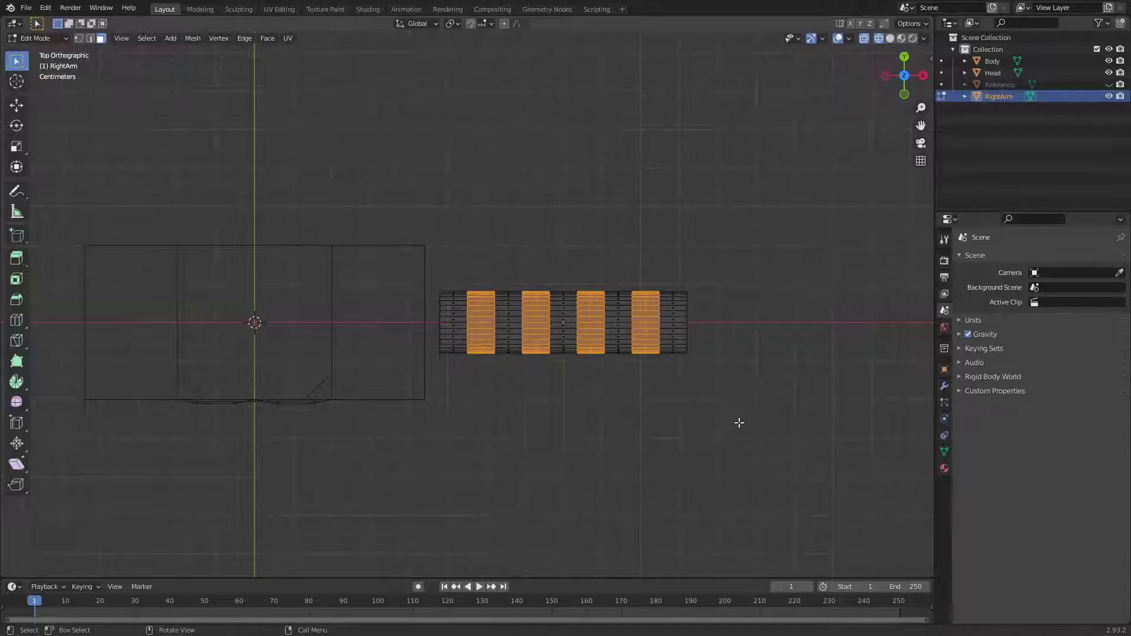
Cancel trial scale and extrude attempts with undo, then reselect the fourth face column.
key(s)
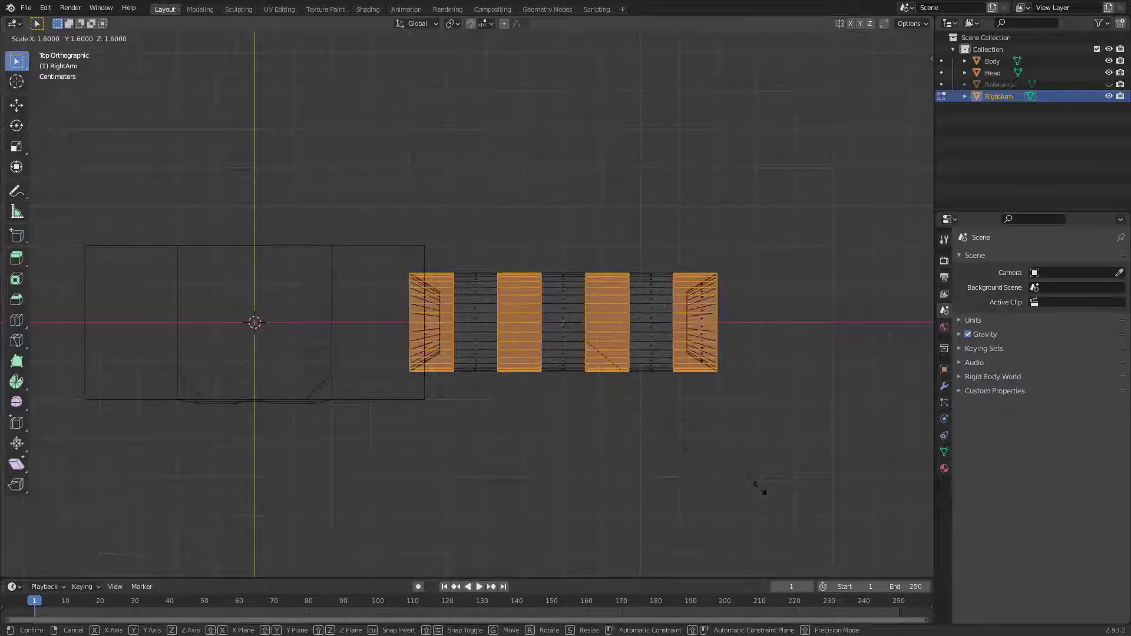
click(658, 448)
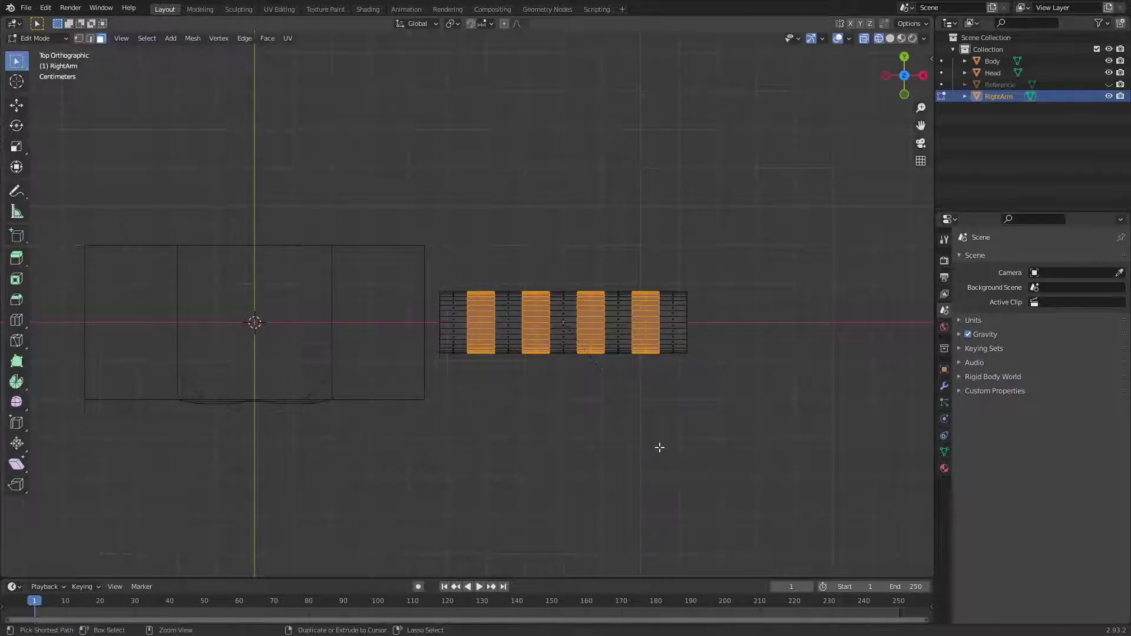
key(e)
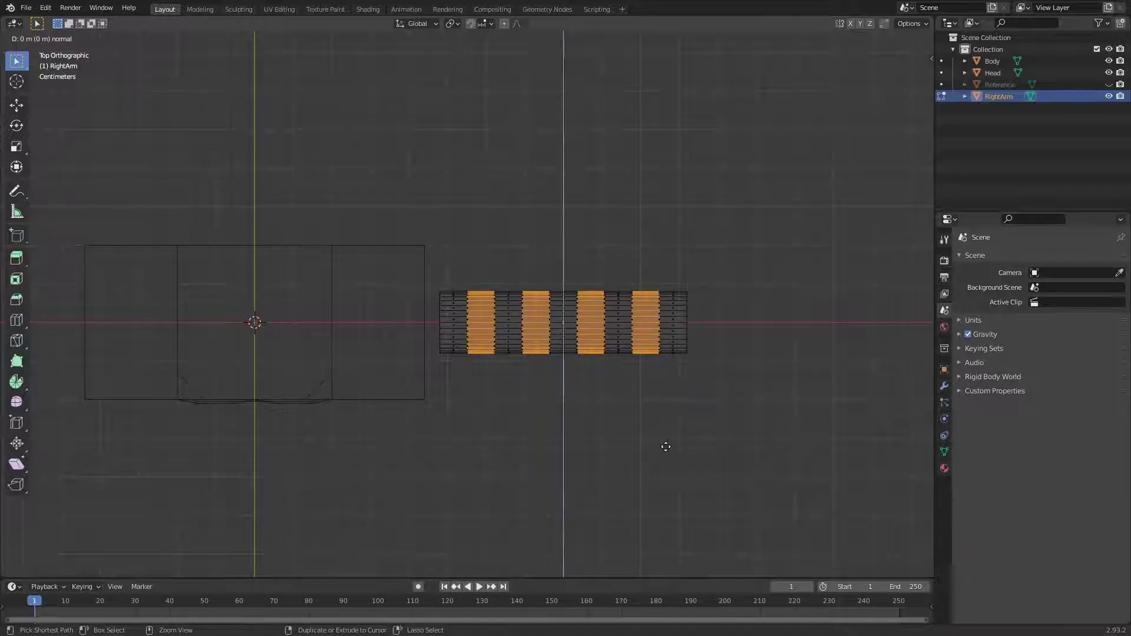
click(666, 446)
key(ctrl+z)
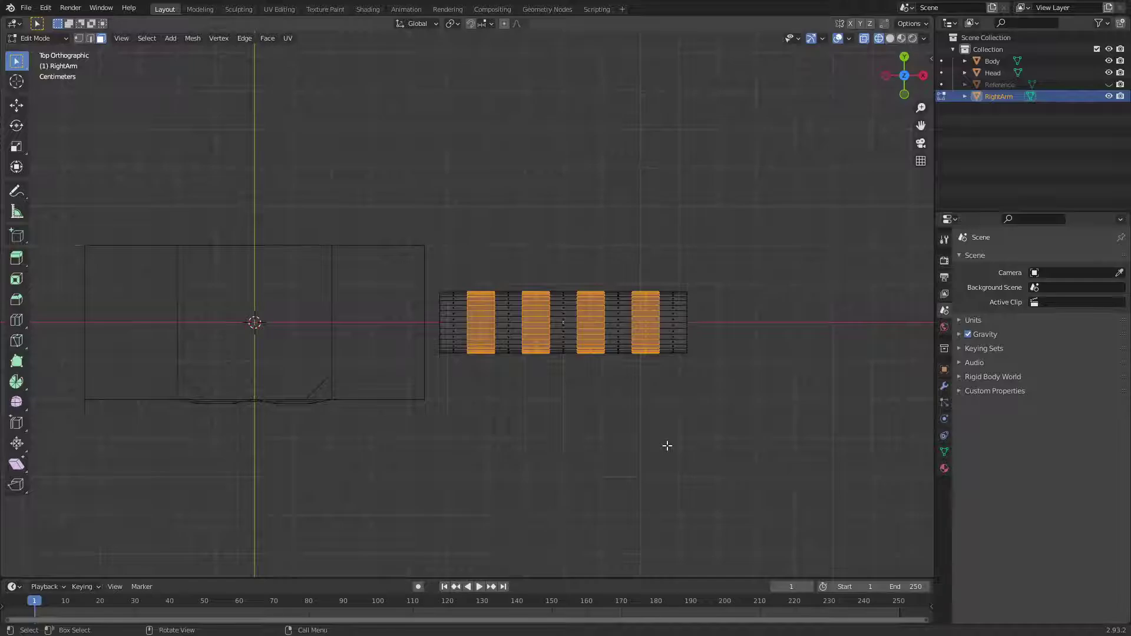
key(ctrl+z)
shift+drag(641, 274, 662, 384)
Return to solid shading and extrude the four face rings 0.1 m outward along normals.
key(z)
click(774, 434)
mouse_move(774, 434)
middle_down()
mouse_move(753, 457)
mouse_move(649, 346)
mouse_move(648, 384)
mouse_move(576, 409)
mouse_move(599, 391)
middle_up()
right_click(488, 316)
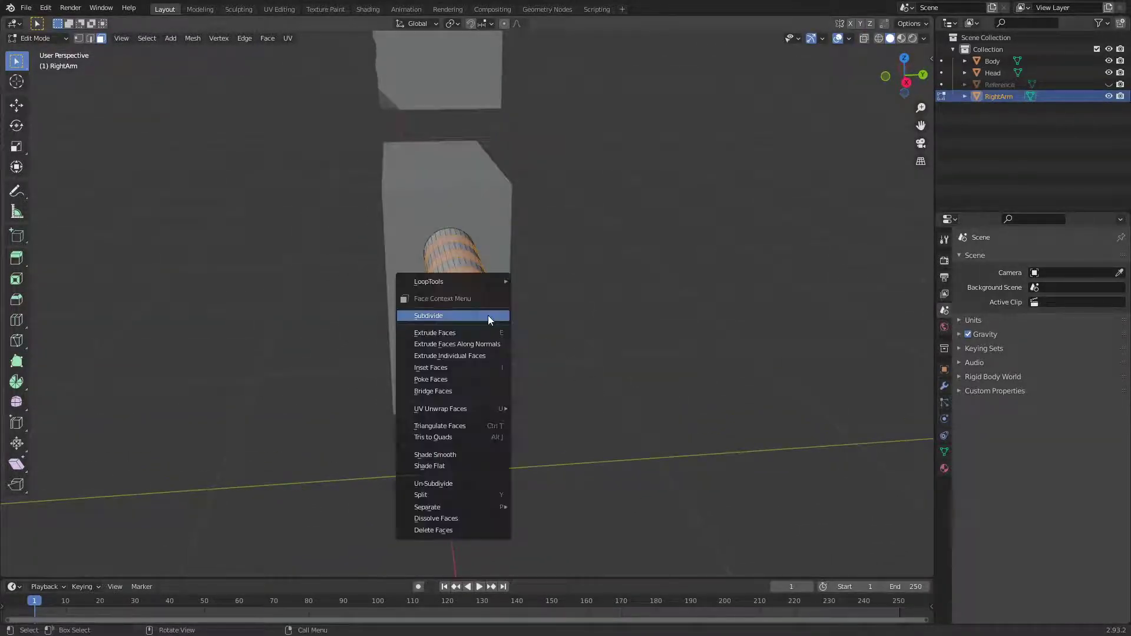
click(487, 345)
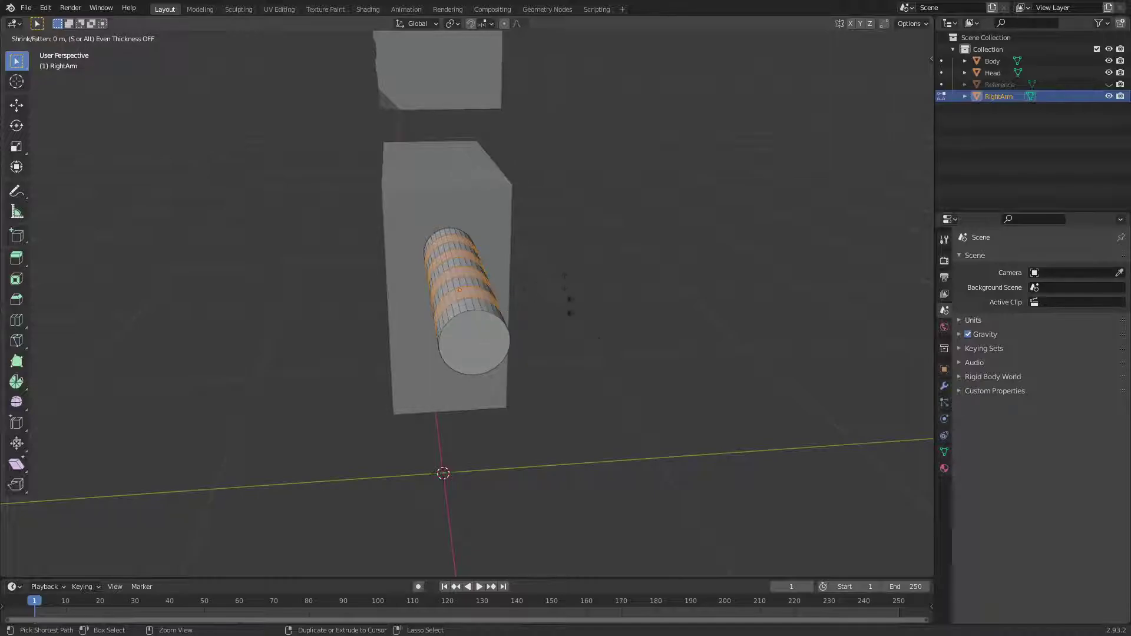
key(minus)
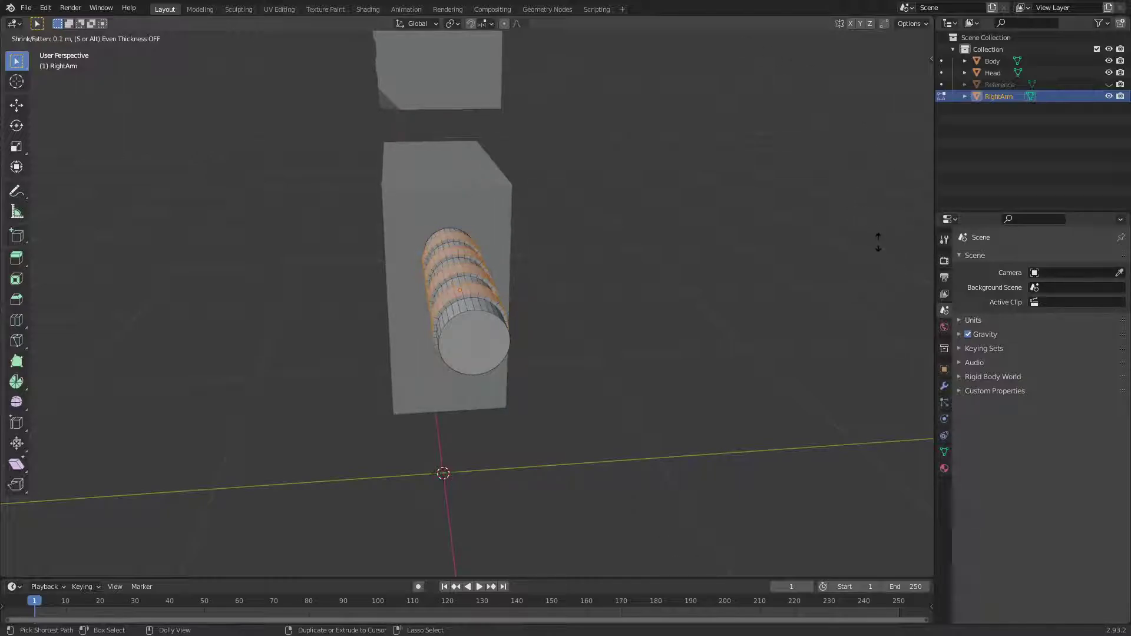
click(879, 245)
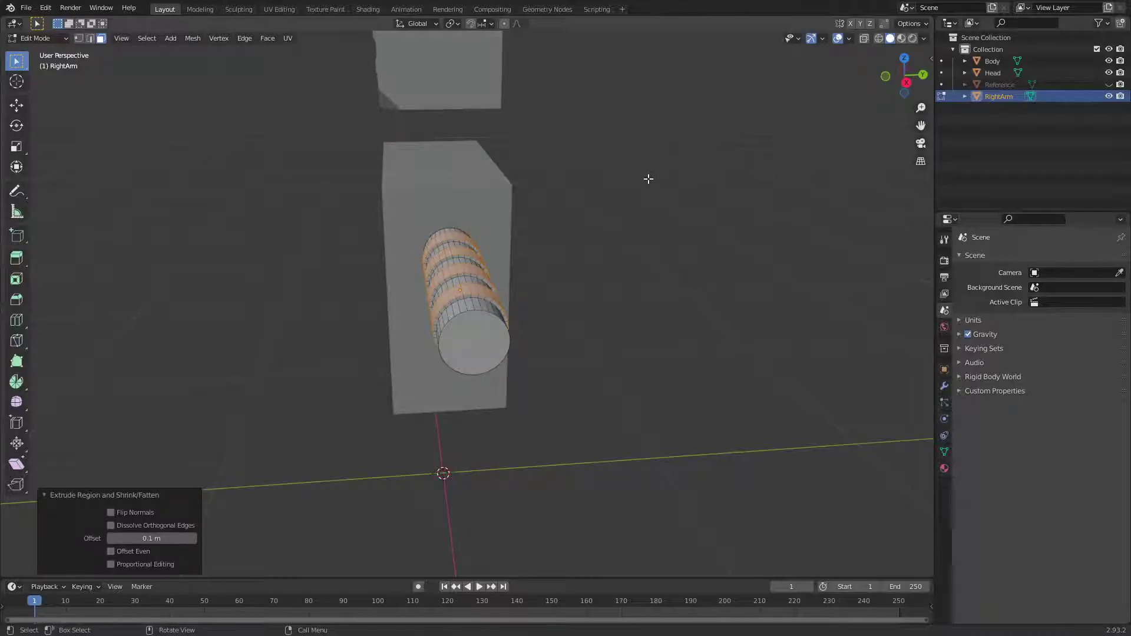
Deselect all faces, return to Object Mode and deselect RightArm.
middle_drag(648, 178, 766, 293)
key(alt+a)
key(Tab)
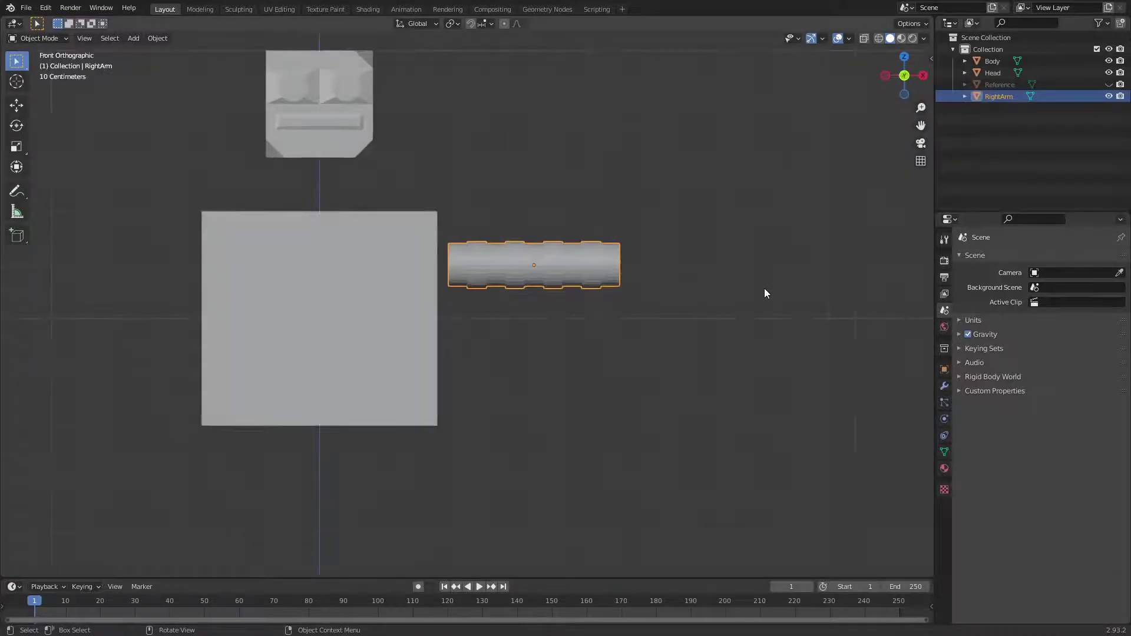
click(735, 366)
Save the file and duplicate RightArm 1.6 m along X to the Body's left side.
key(ctrl+s)
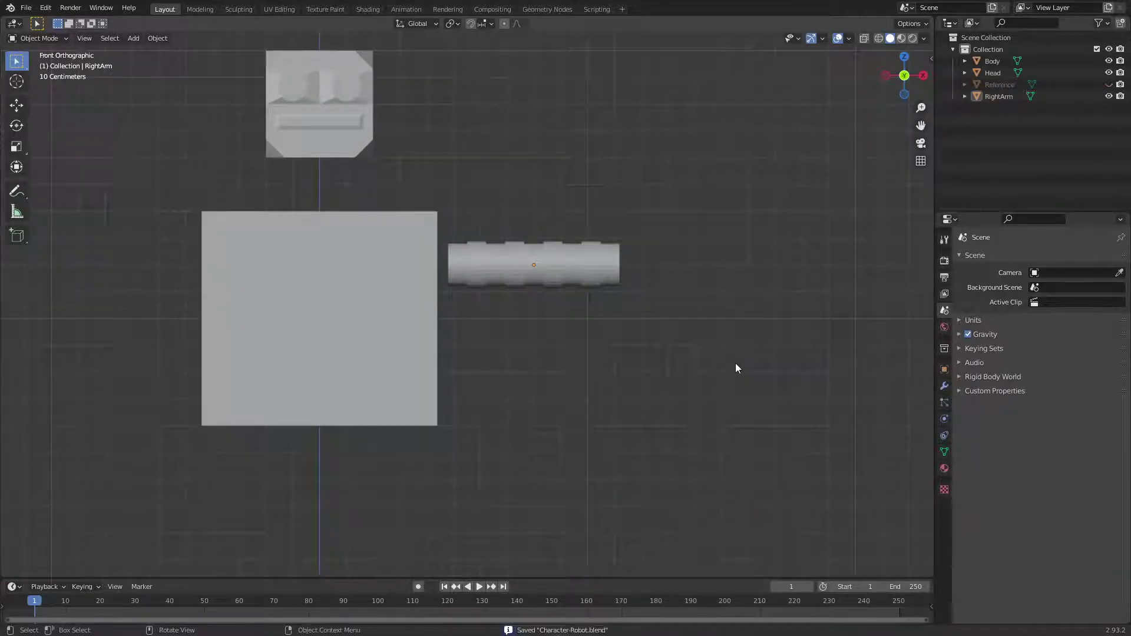
click(610, 284)
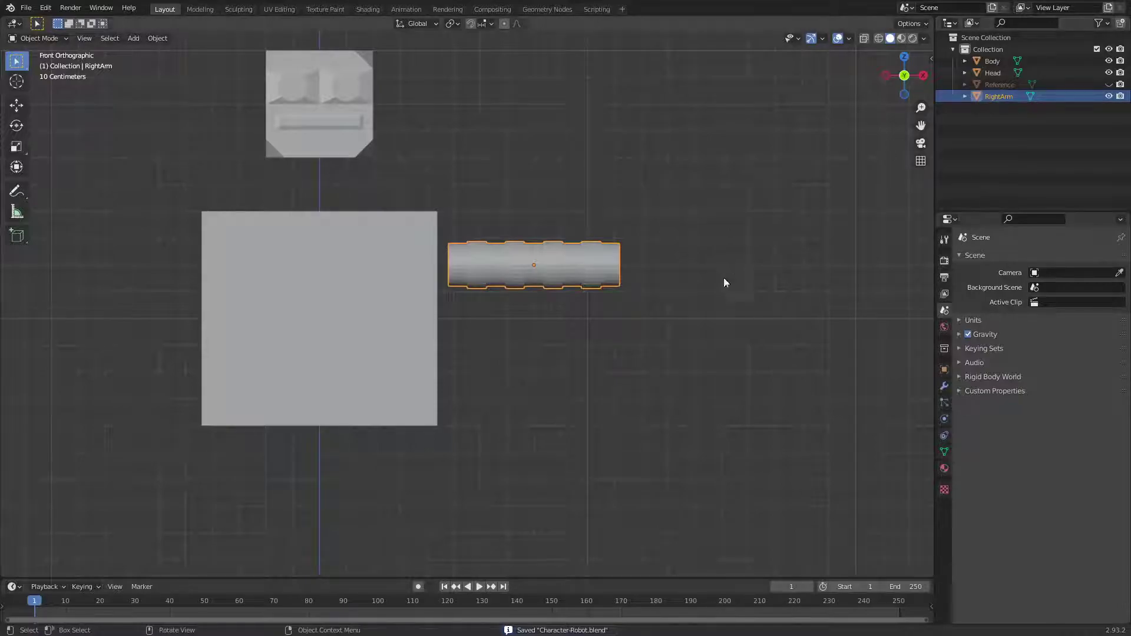
scroll(659, 349, down, 1)
shift+middle_drag(583, 356, 707, 372)
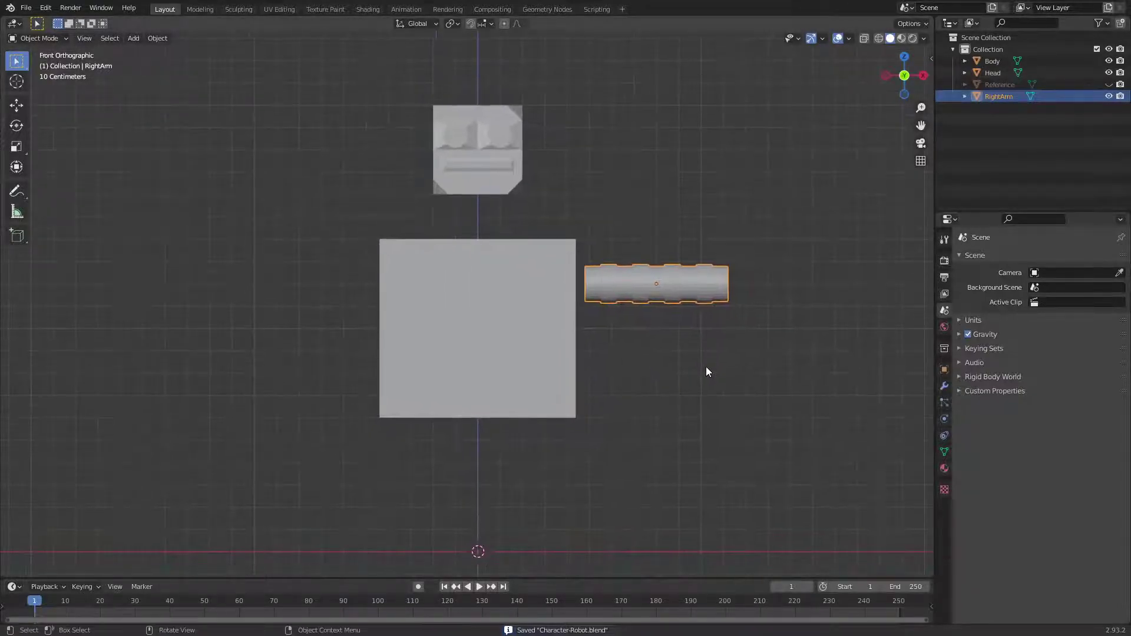
key(shift+d)
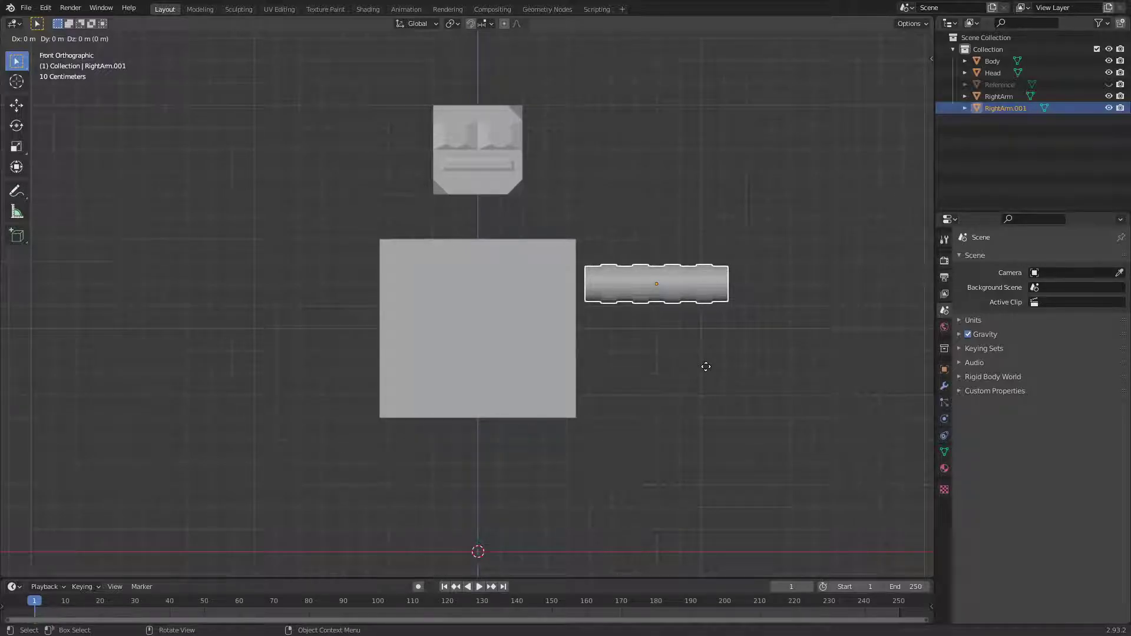
key(x)
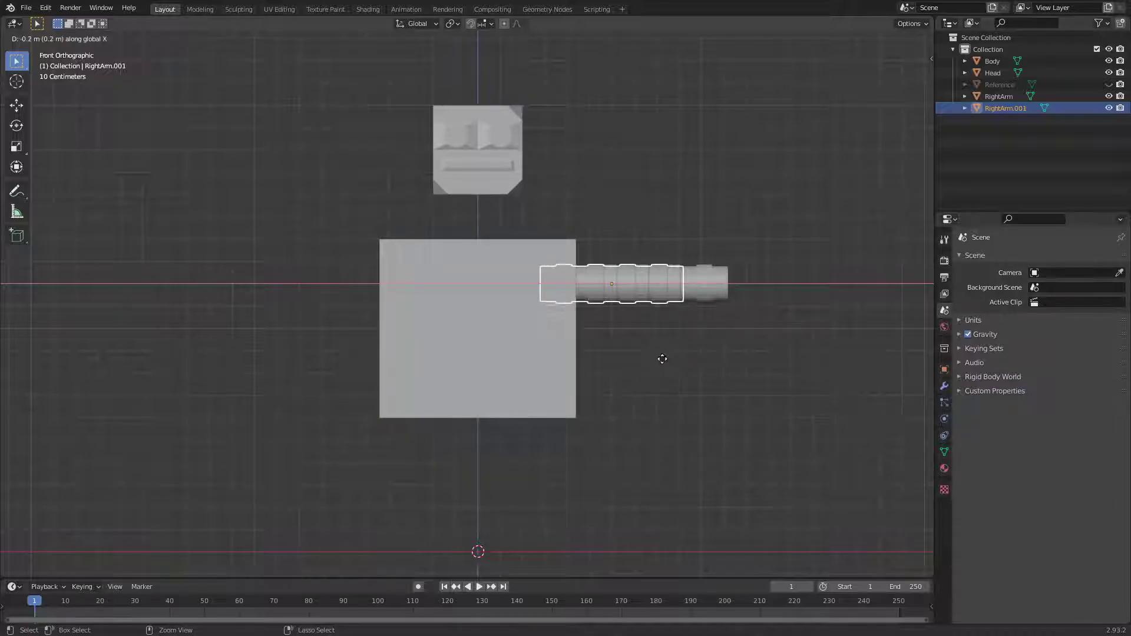
click(353, 343)
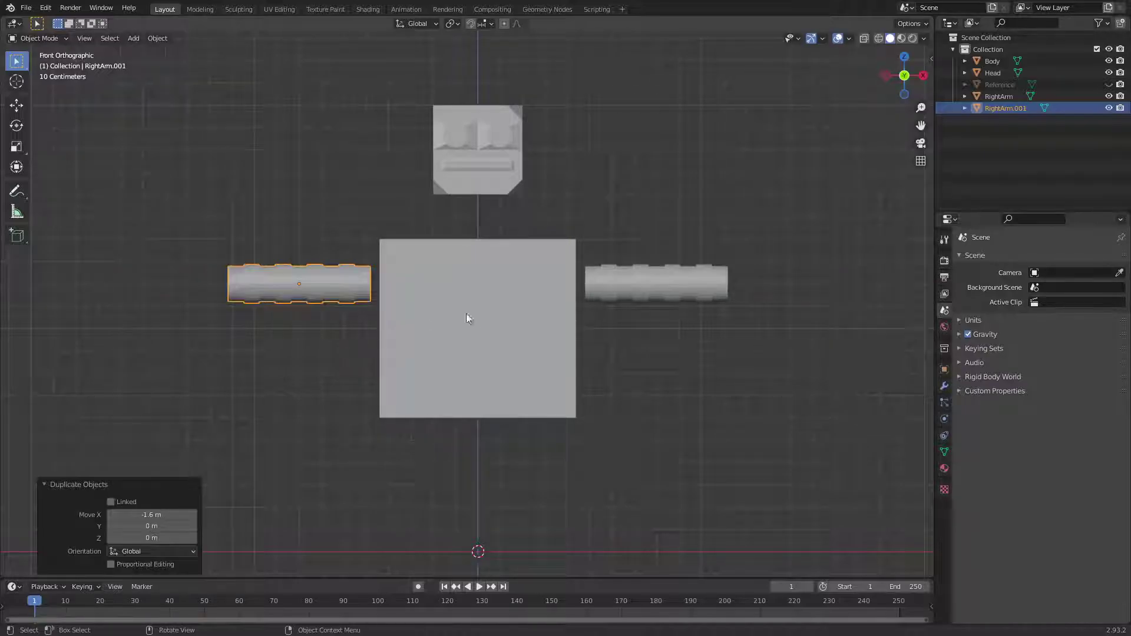
Rename the duplicate RightArm.001 to 'LeftArm' in the Outliner.
double_click(1006, 108)
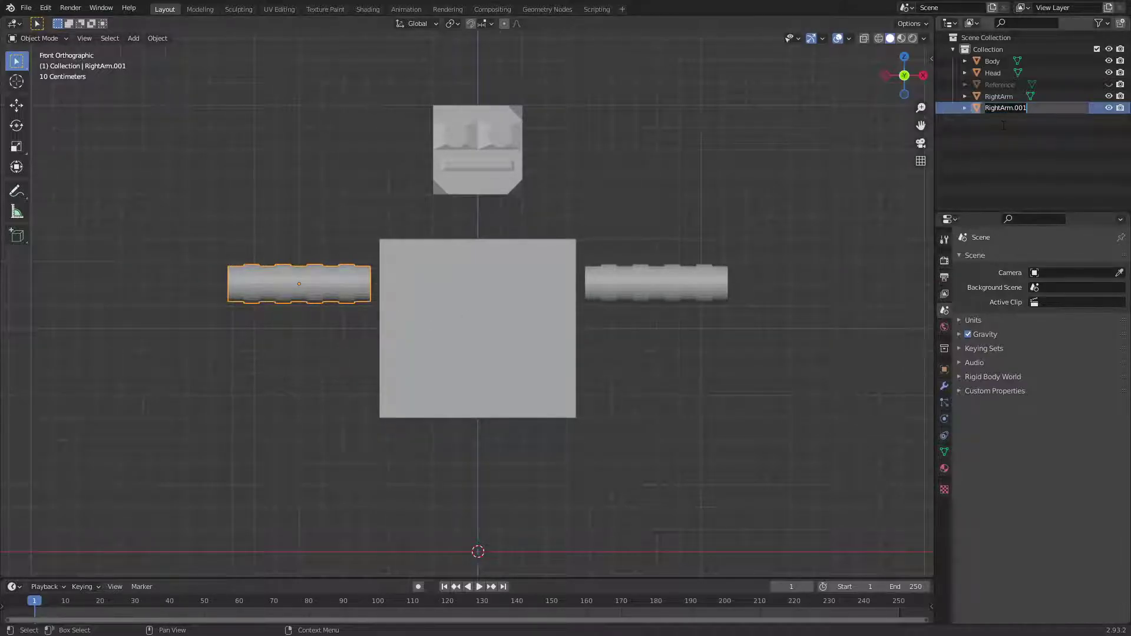
text(LeftArm)
key(Return)
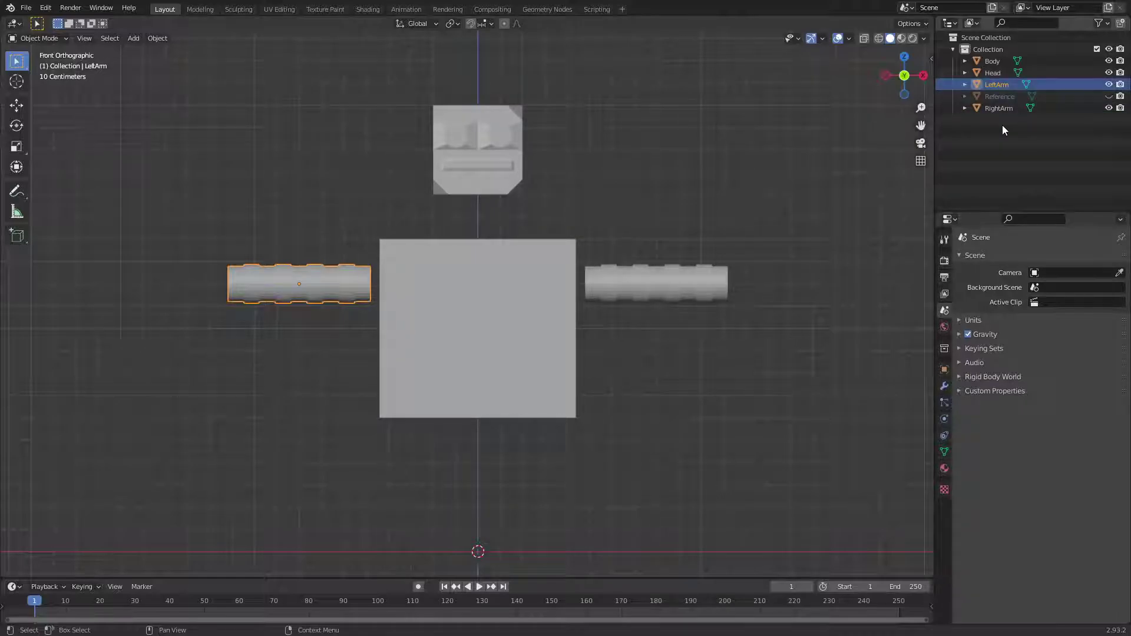
Select the head, Body, LeftArm and RightArm in turn to check them.
click(491, 152)
click(480, 284)
click(341, 288)
click(622, 287)
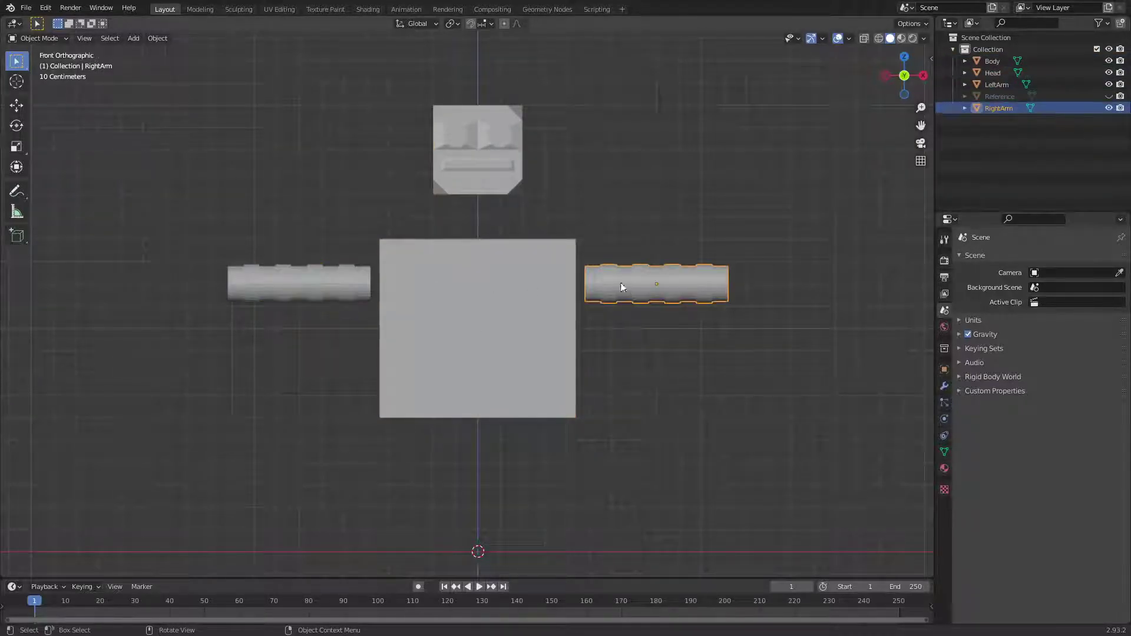
click(513, 176)
Add a mesh cylinder and scale it to 0.1 in top view.
click(688, 197)
key(shift+a)
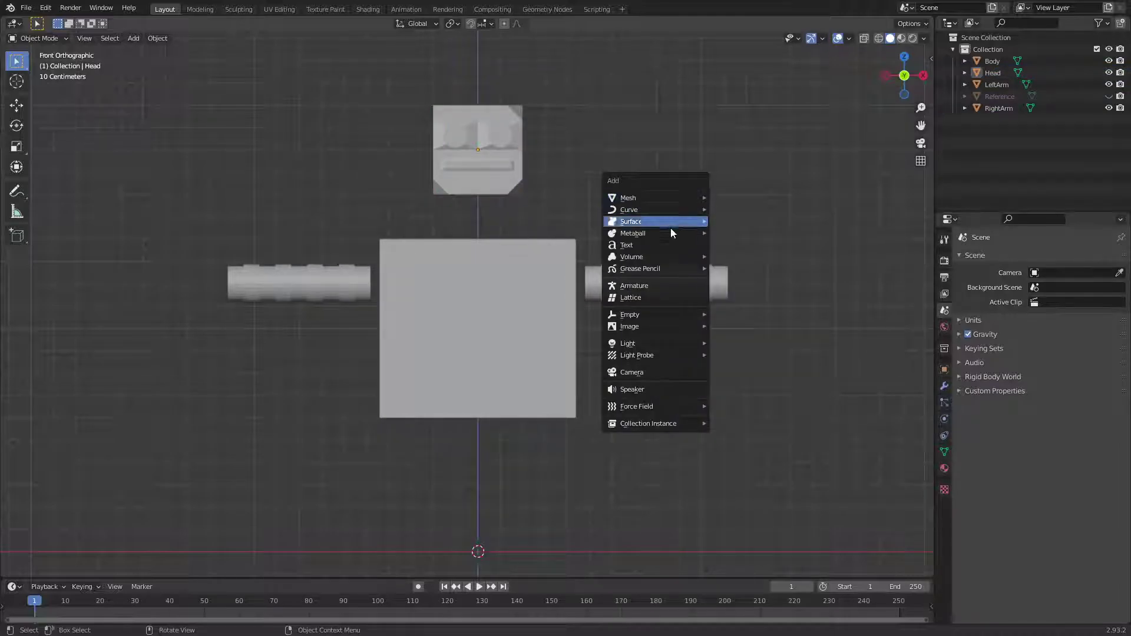
mouse_move(654, 199)
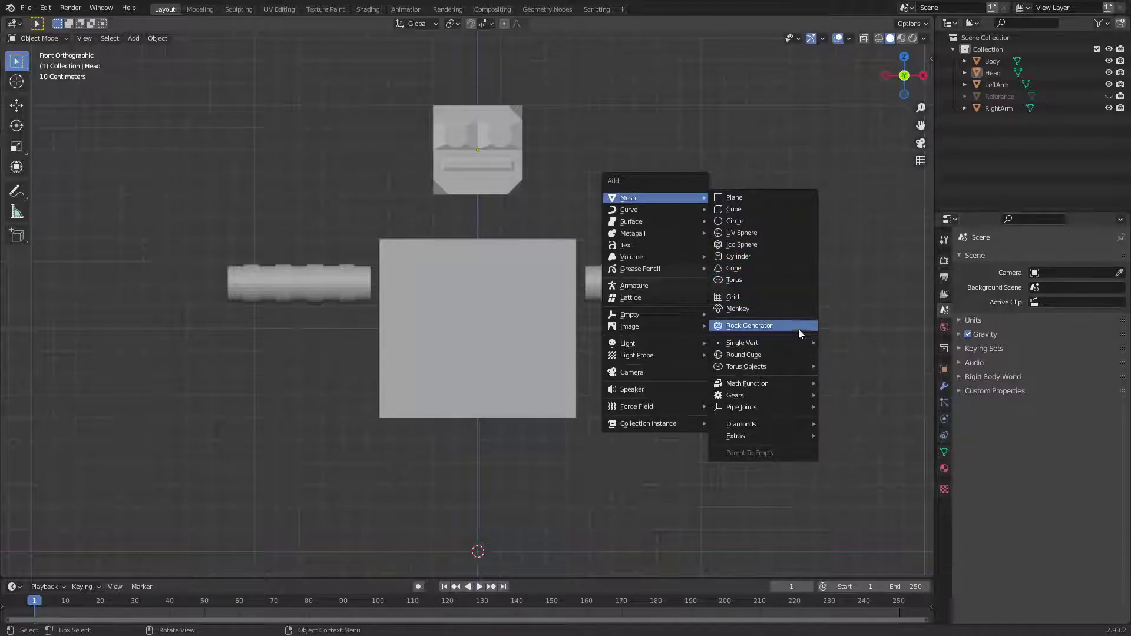
click(775, 261)
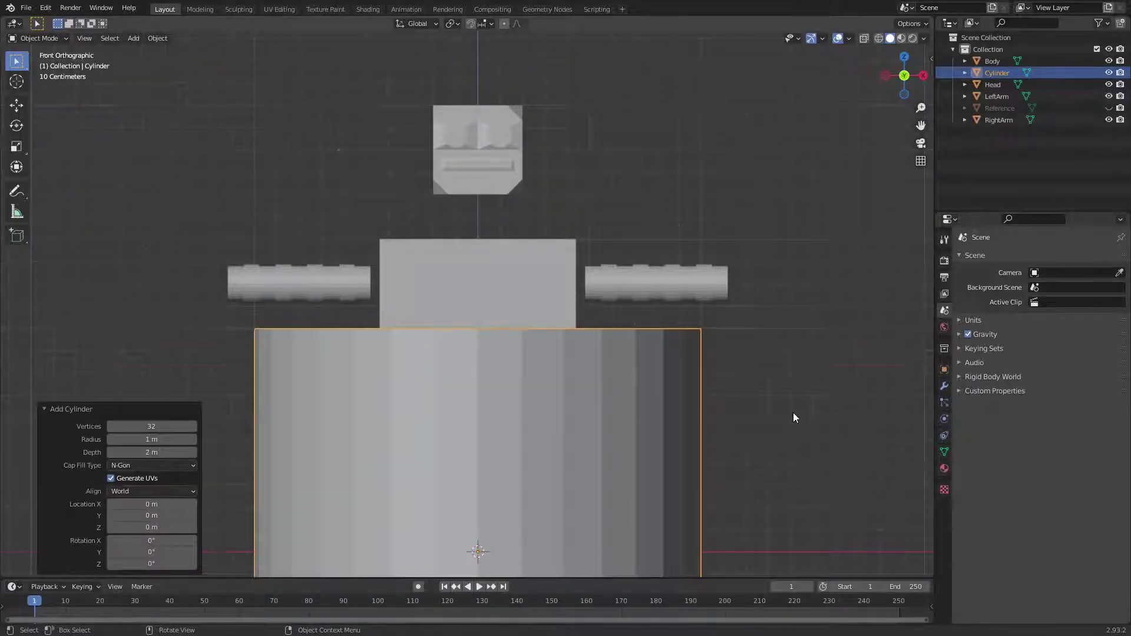
key(KP_7)
key(s)
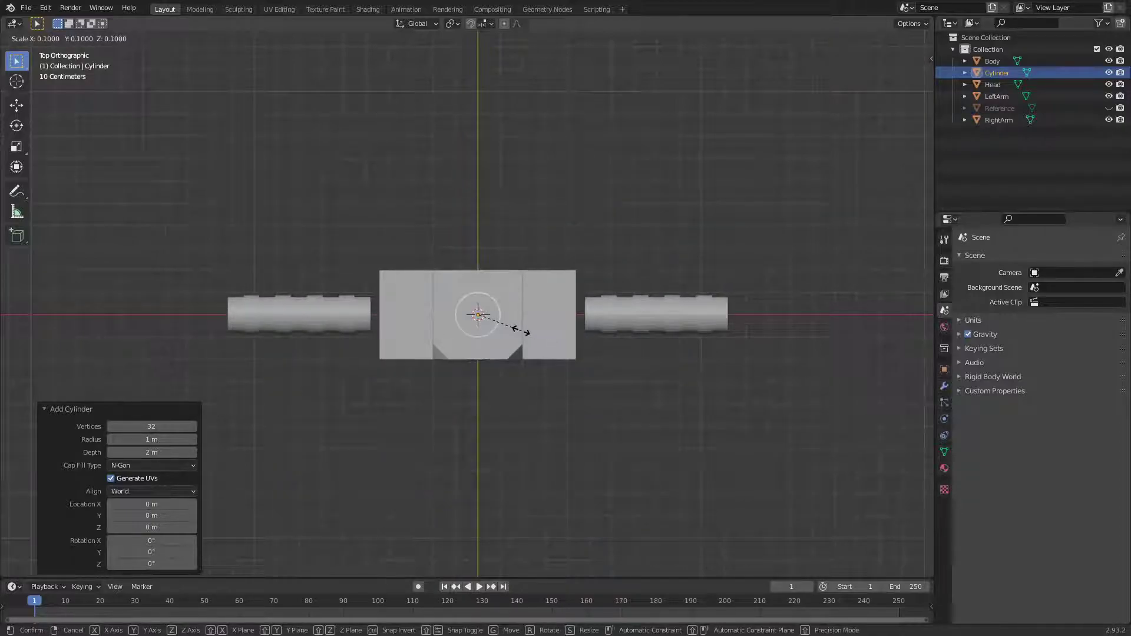
click(523, 330)
Move the cylinder 1.5 m up Z in front view, then enter Edit Mode with nothing selected.
key(KP_1)
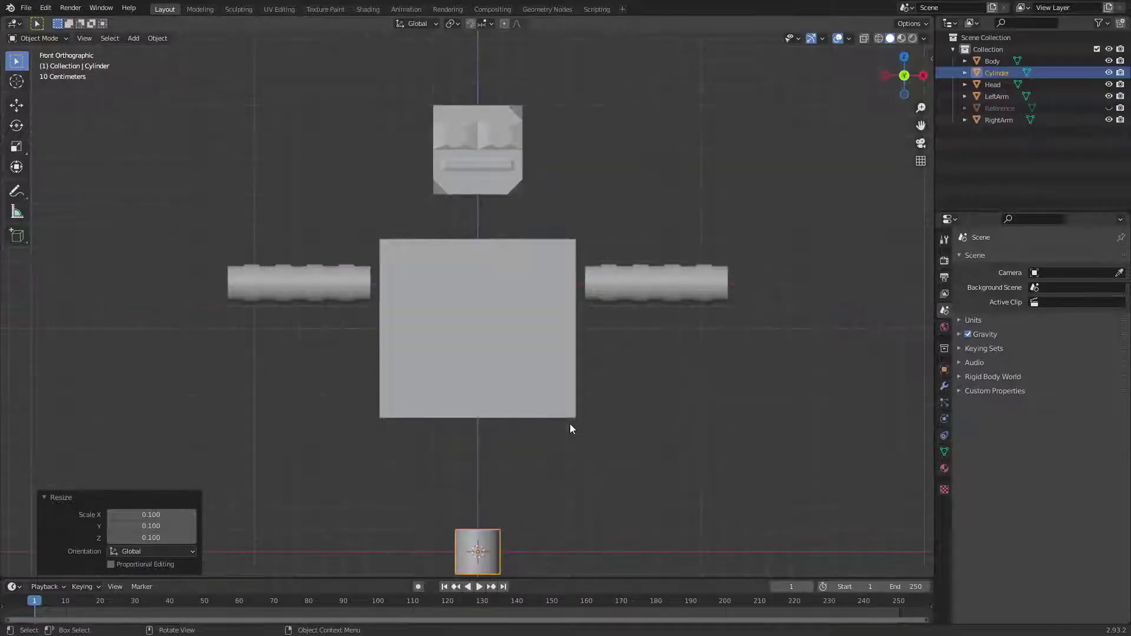
key(g)
key(z)
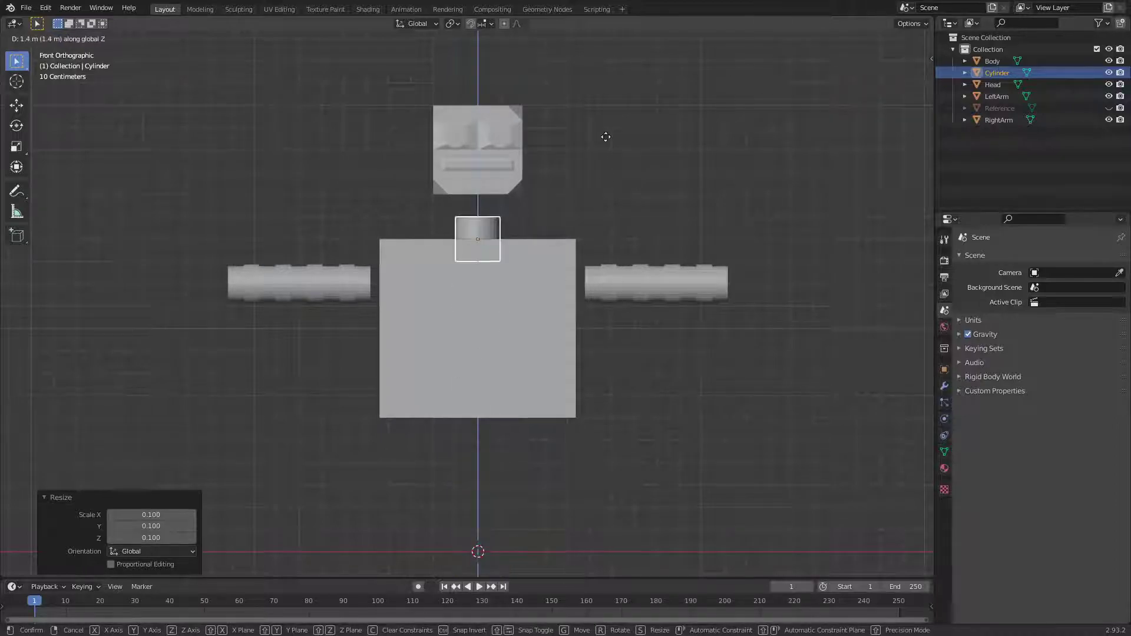
click(588, 135)
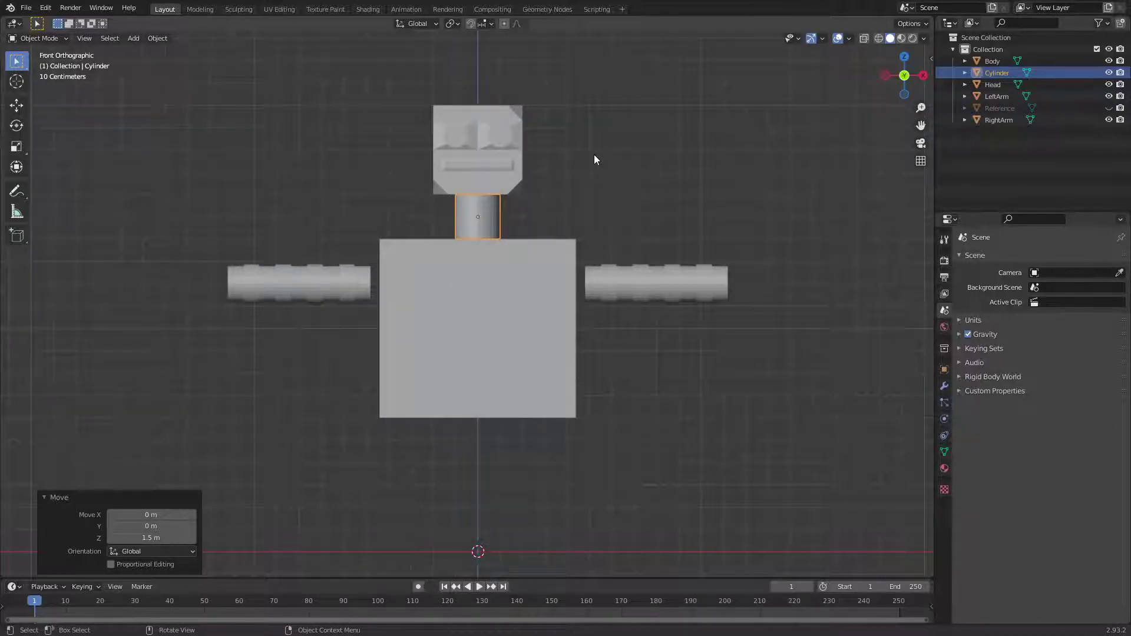
scroll(511, 212, up, 2)
shift+middle_drag(638, 182, 644, 264)
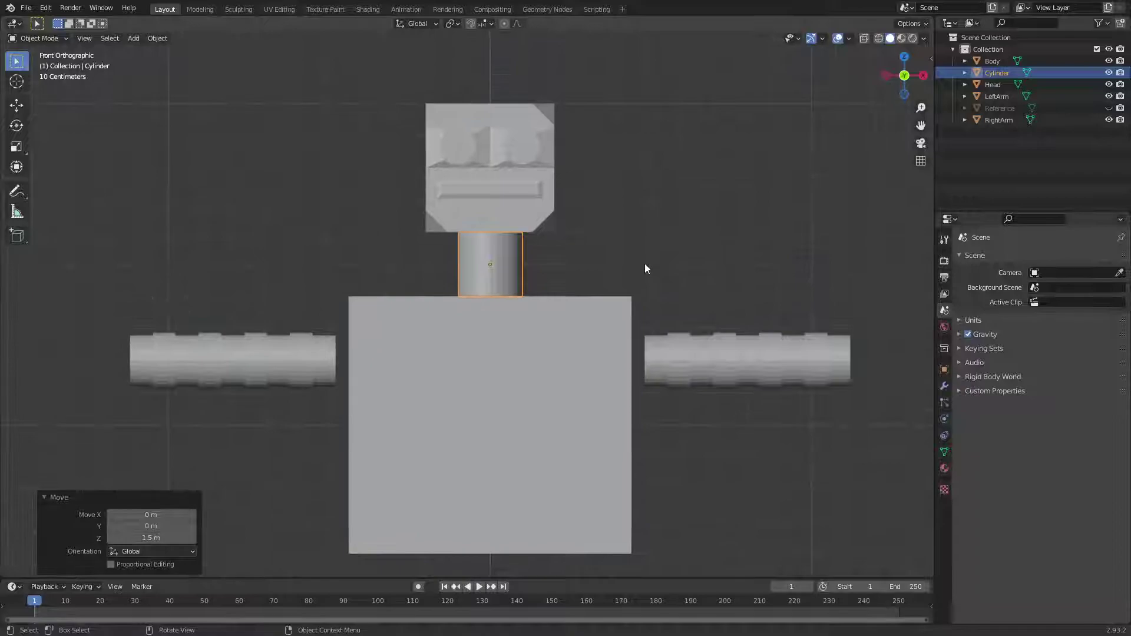
key(Tab)
key(alt+a)
Add two edge loops to the neck and select its middle ring of faces.
key(ctrl+r)
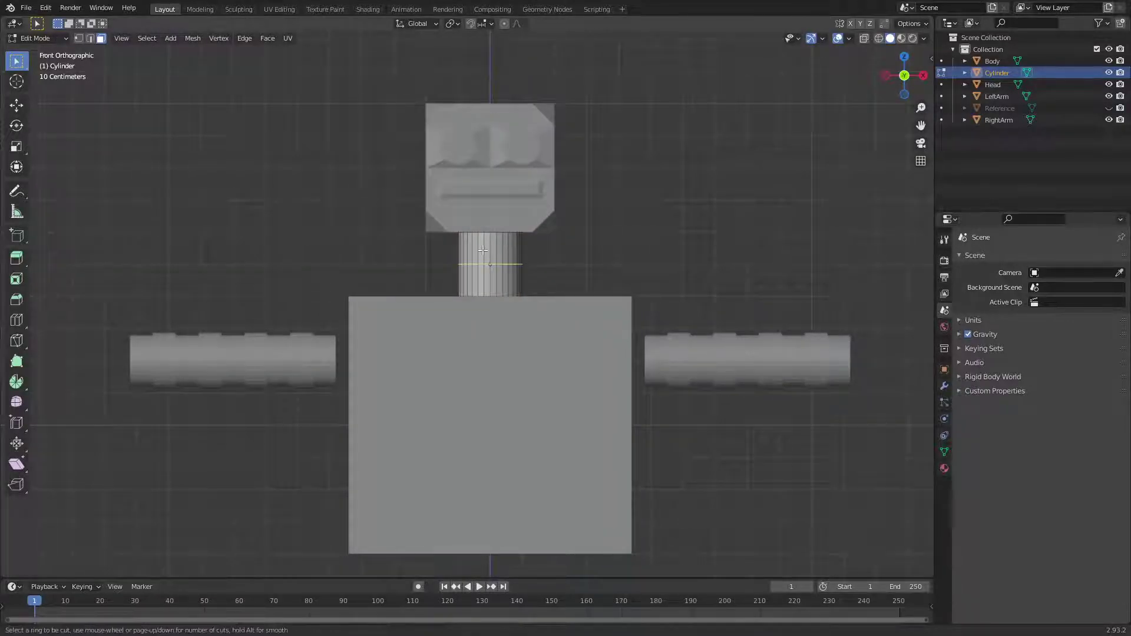
scroll(492, 266, up, 1)
click(492, 265)
right_click(492, 265)
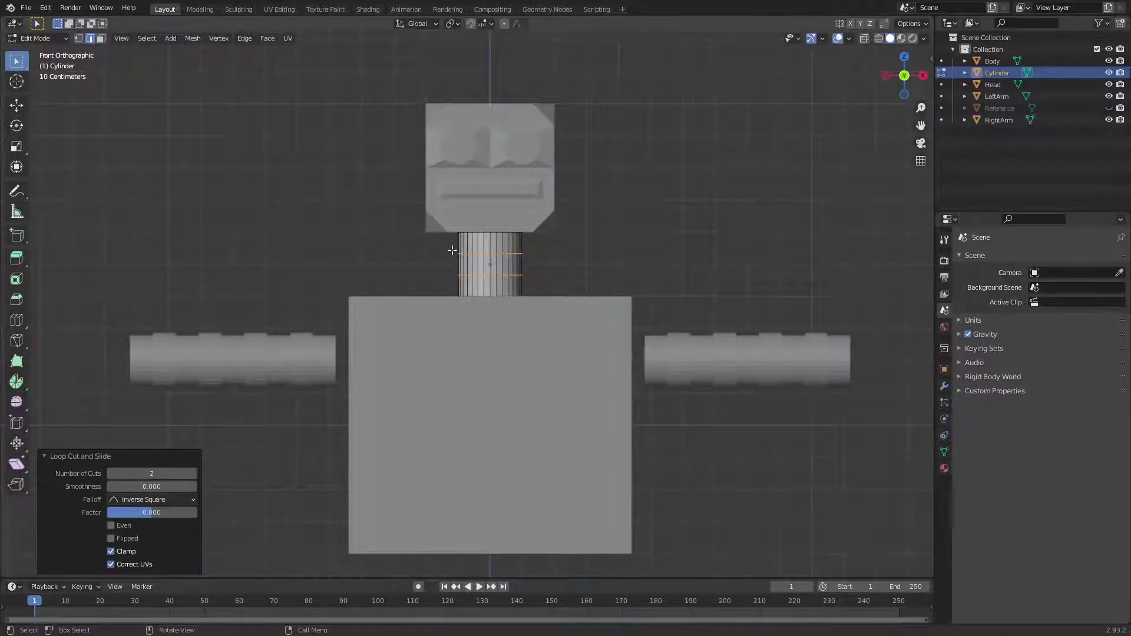
key(3)
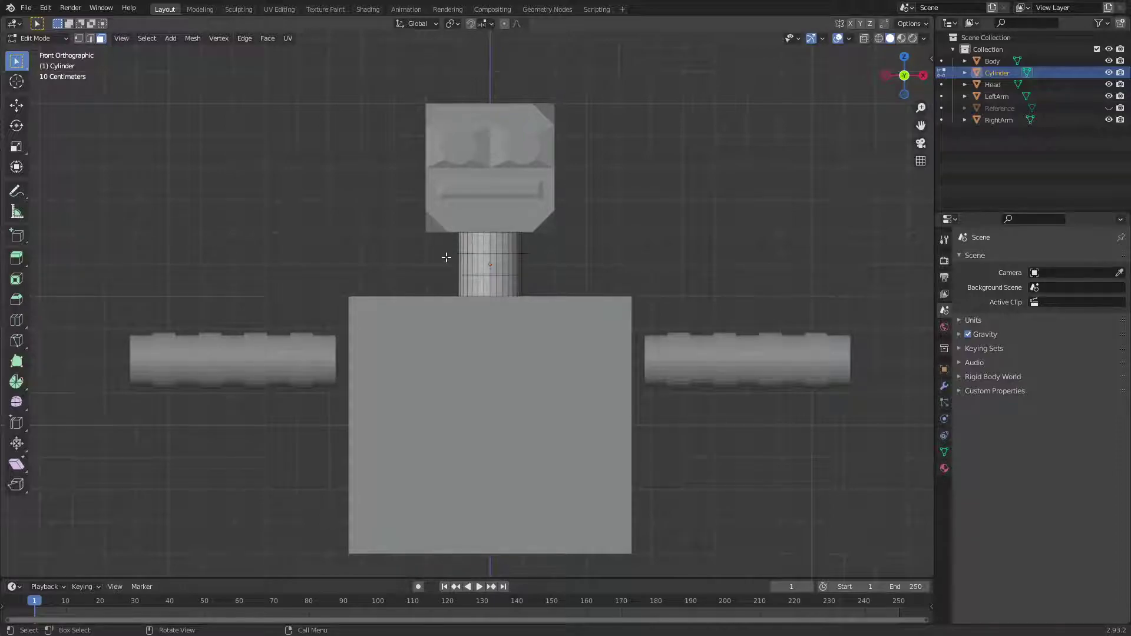
drag(446, 257, 564, 270)
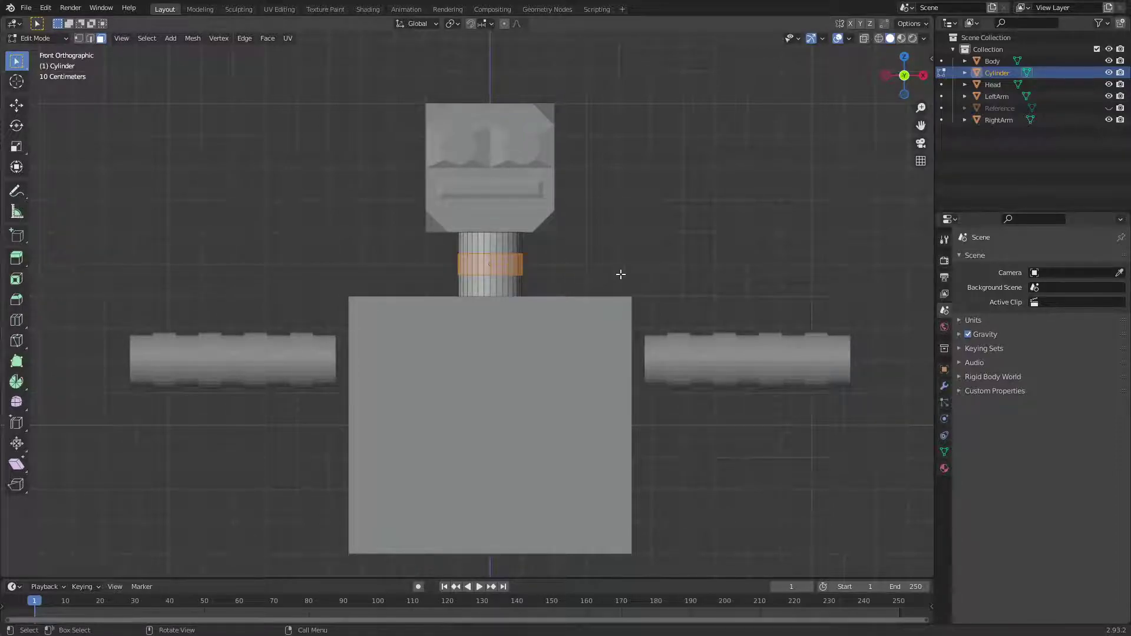
Extrude the middle ring along its normals, then deselect and inspect the neck.
right_click(592, 279)
click(589, 277)
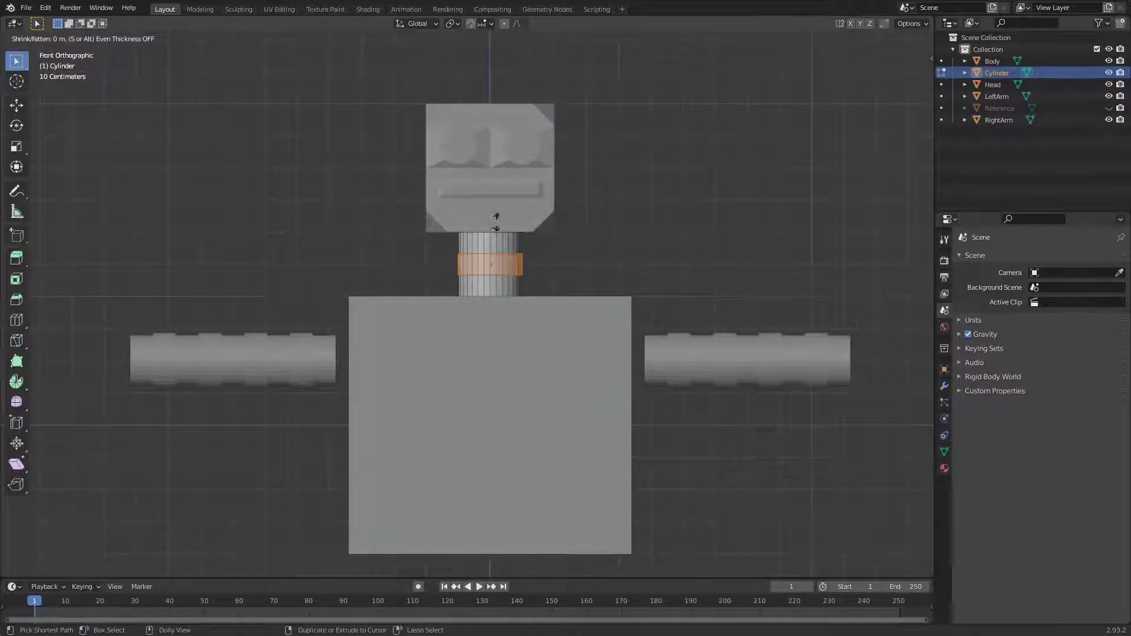
click(380, 129)
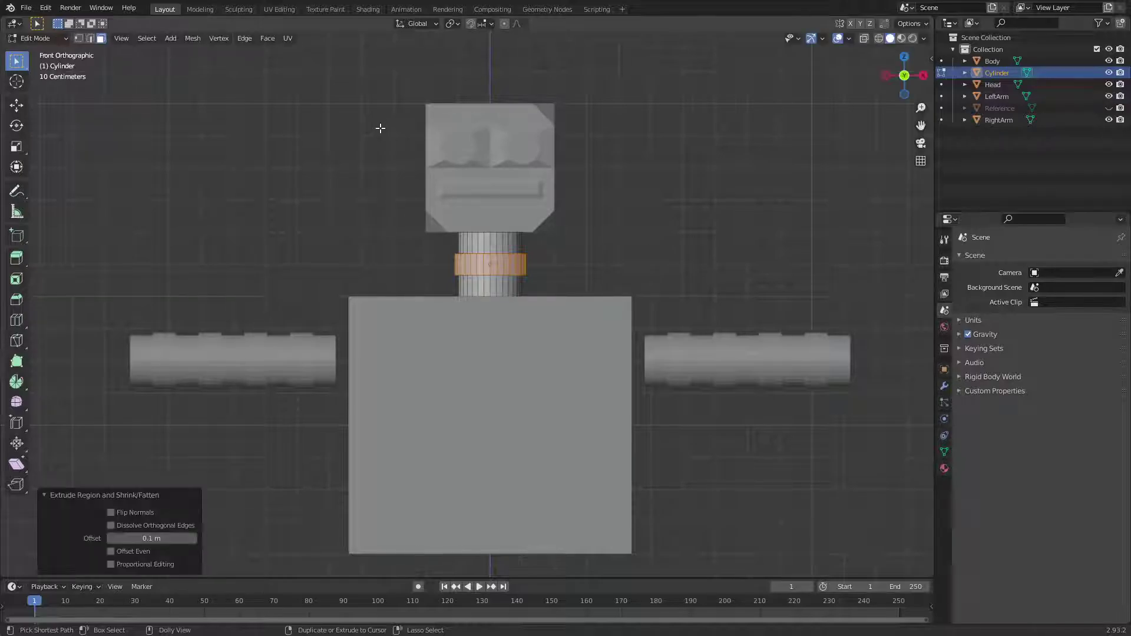
click(361, 147)
middle_drag(361, 171, 474, 256)
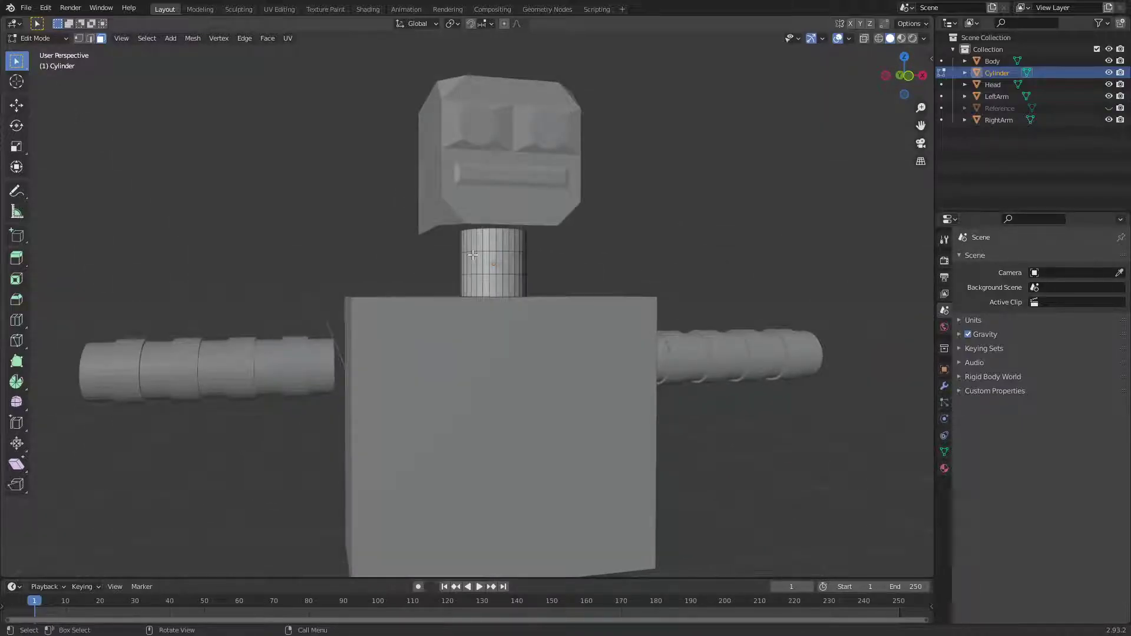
key(KP_1)
In wireframe, reselect the middle neck band and extrude it 0.1 m outward along normals.
key(z)
click(485, 248)
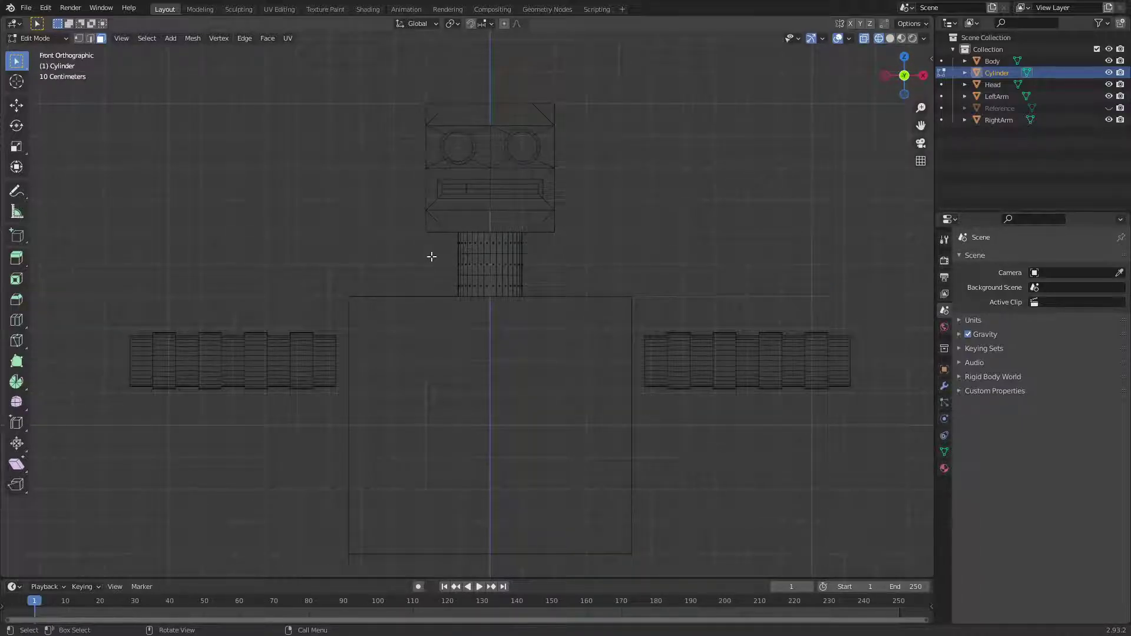
drag(431, 253, 560, 269)
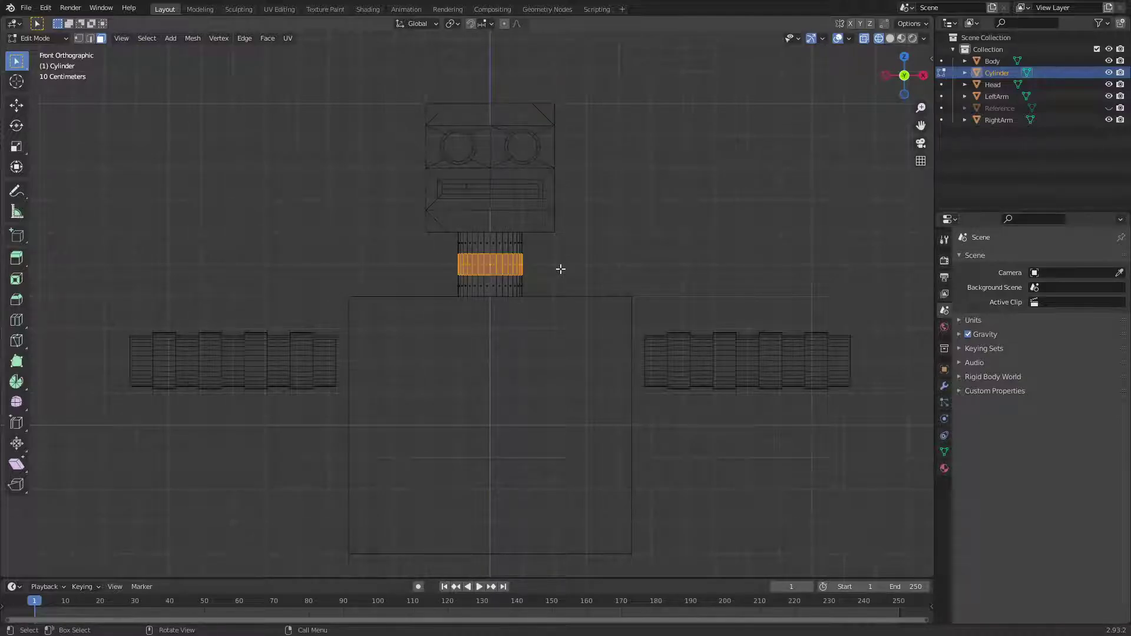
right_click(561, 268)
click(560, 268)
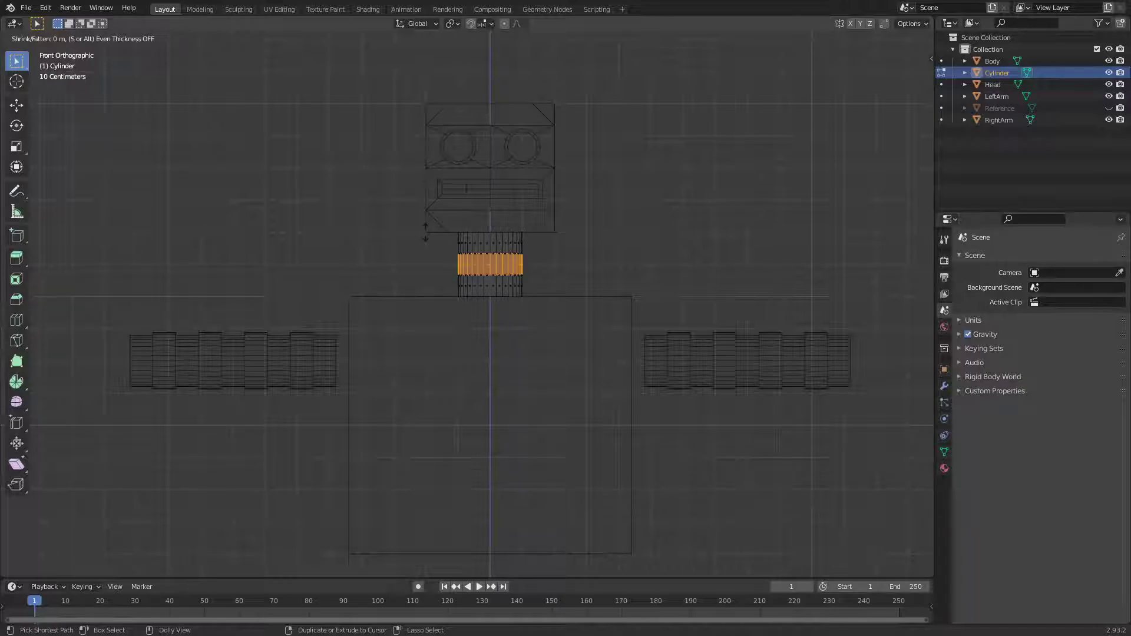
click(417, 172)
Return to Object Mode with solid shading and deselect the neck in front view.
key(Tab)
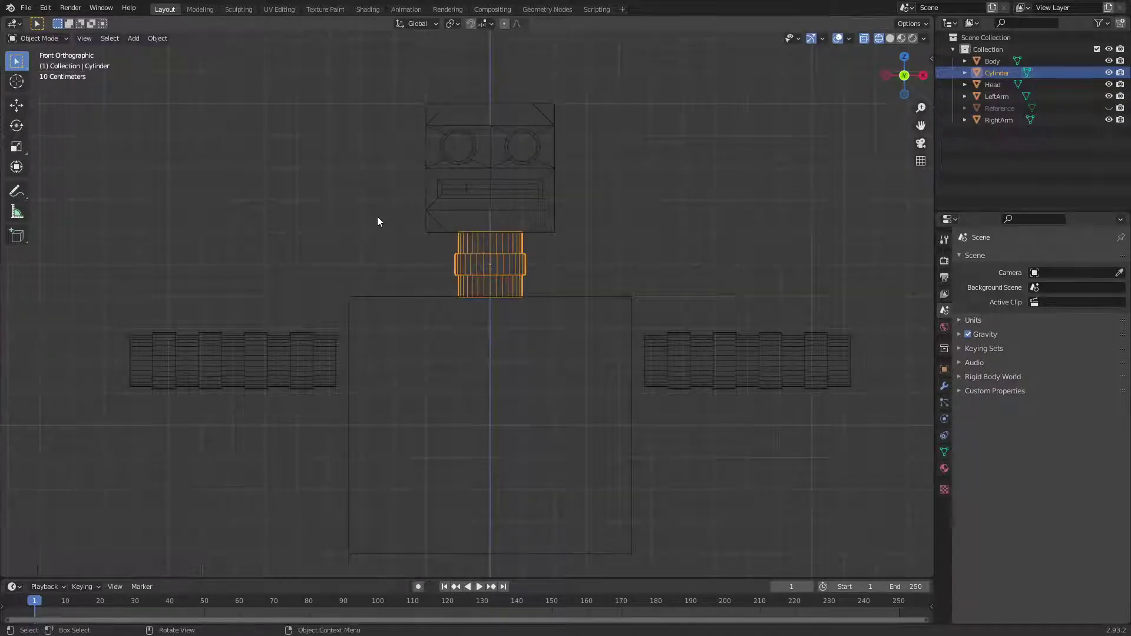
key(ctrl+Tab)
click(195, 210)
key(shift+z)
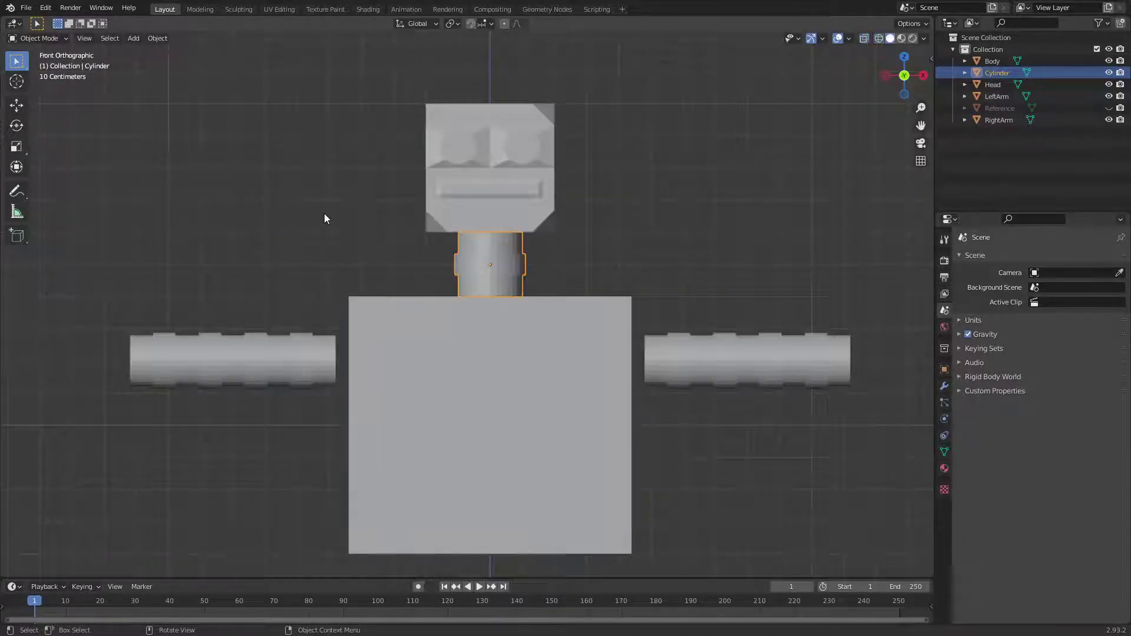
click(328, 222)
middle_drag(329, 225, 456, 260)
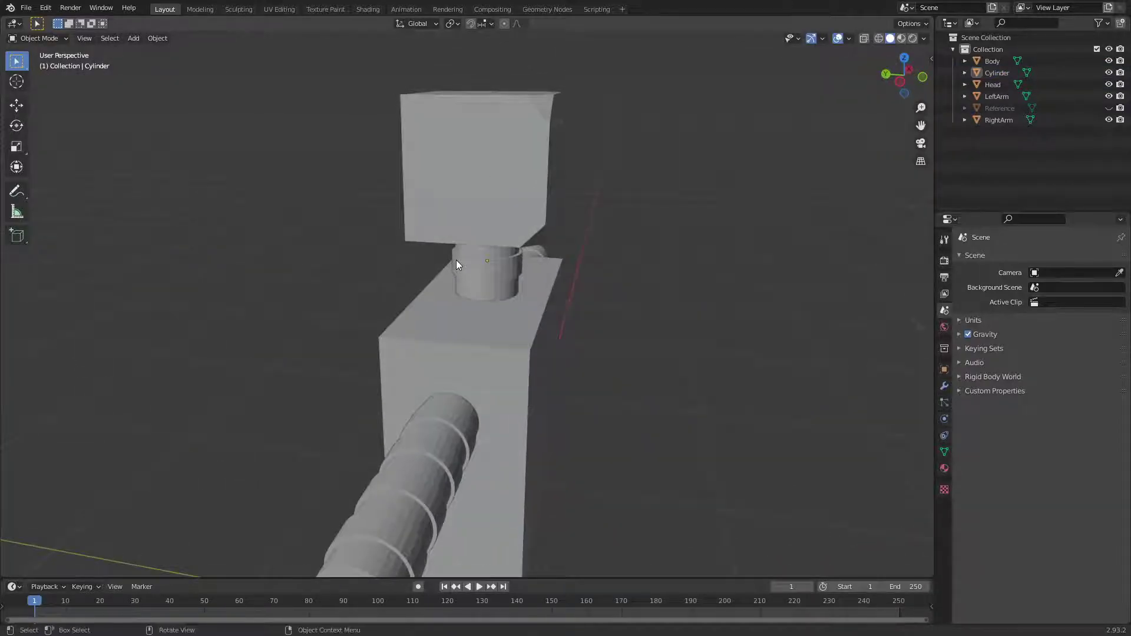
key(KP_1)
Scale the neck cylinder to 1.4 along Z and save the file.
click(465, 259)
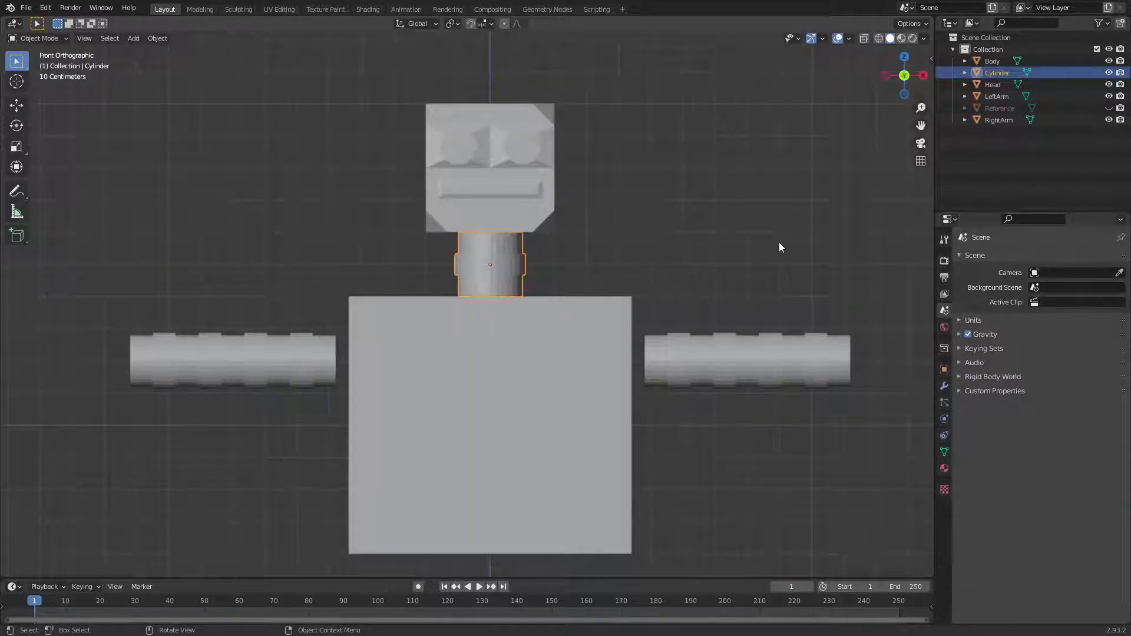
key(s)
key(z)
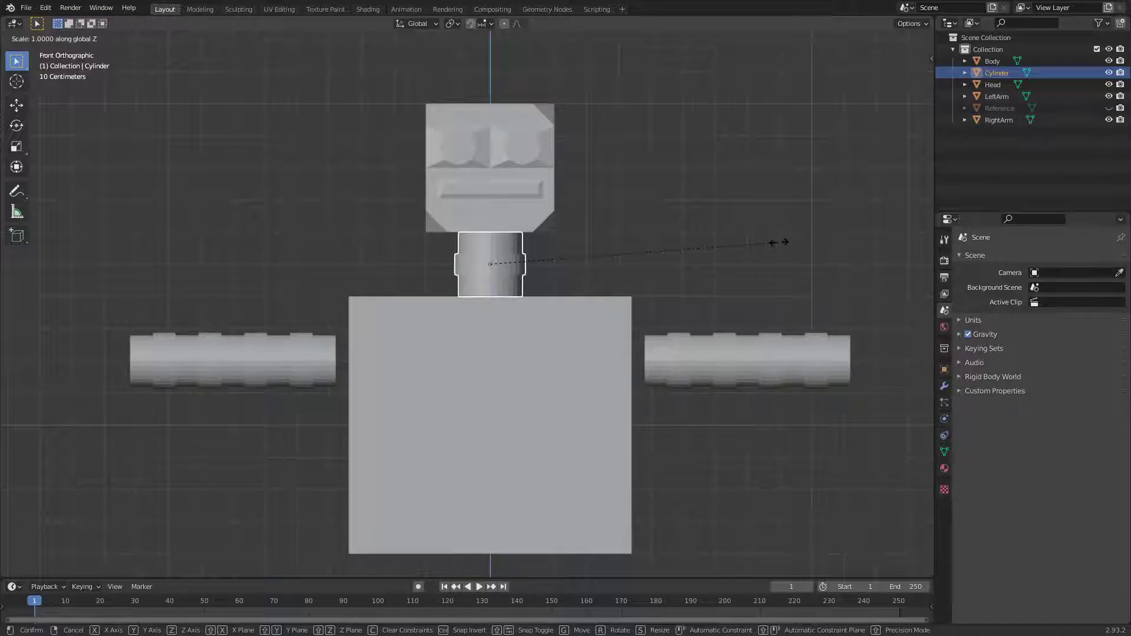
click(879, 182)
middle_drag(729, 254, 730, 280)
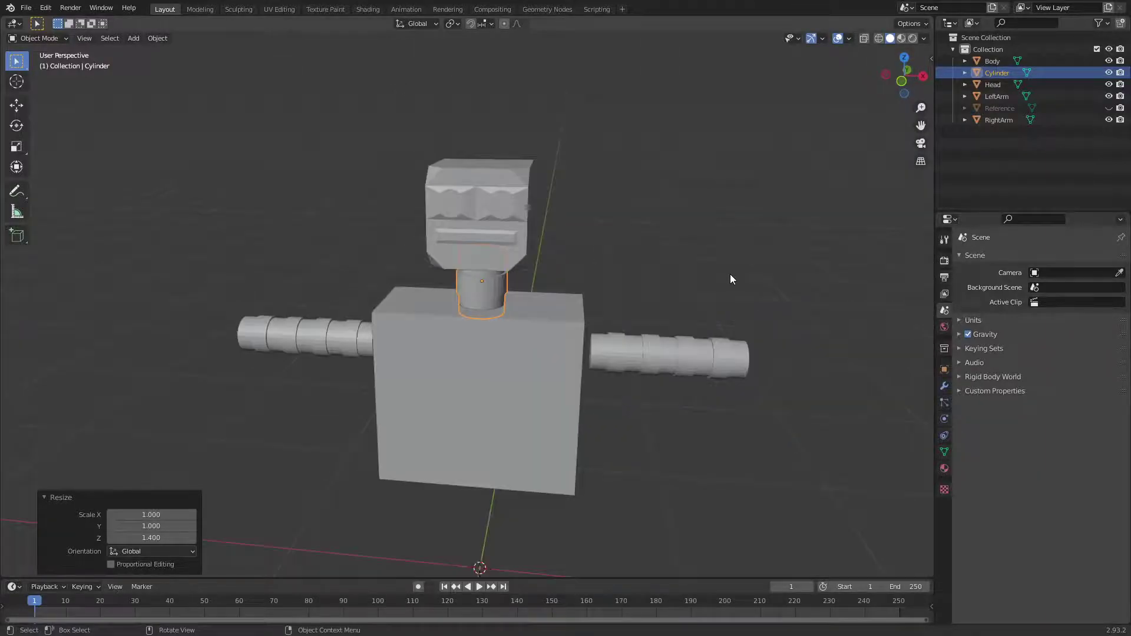
key(KP_1)
click(730, 279)
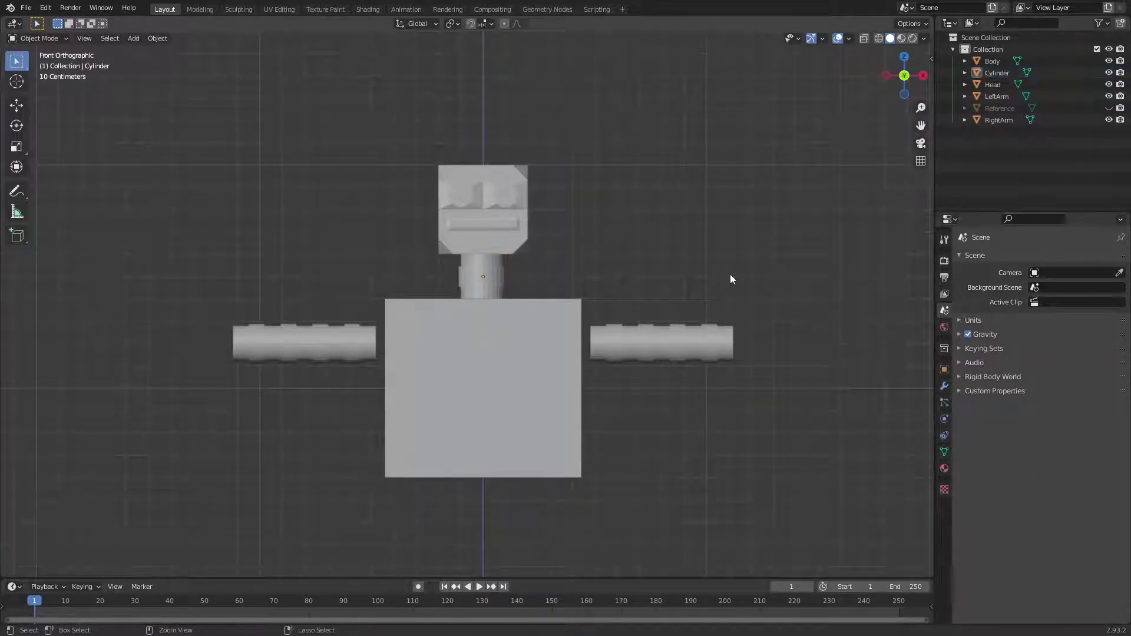
key(ctrl+s)
Select the neck cylinder and rename it 'Neck' in the Outliner.
mouse_move(695, 478)
middle_down()
mouse_move(816, 431)
mouse_move(755, 494)
mouse_move(824, 465)
mouse_move(719, 498)
mouse_move(754, 487)
mouse_move(708, 479)
middle_up()
key(KP_1)
scroll(695, 369, up, 3)
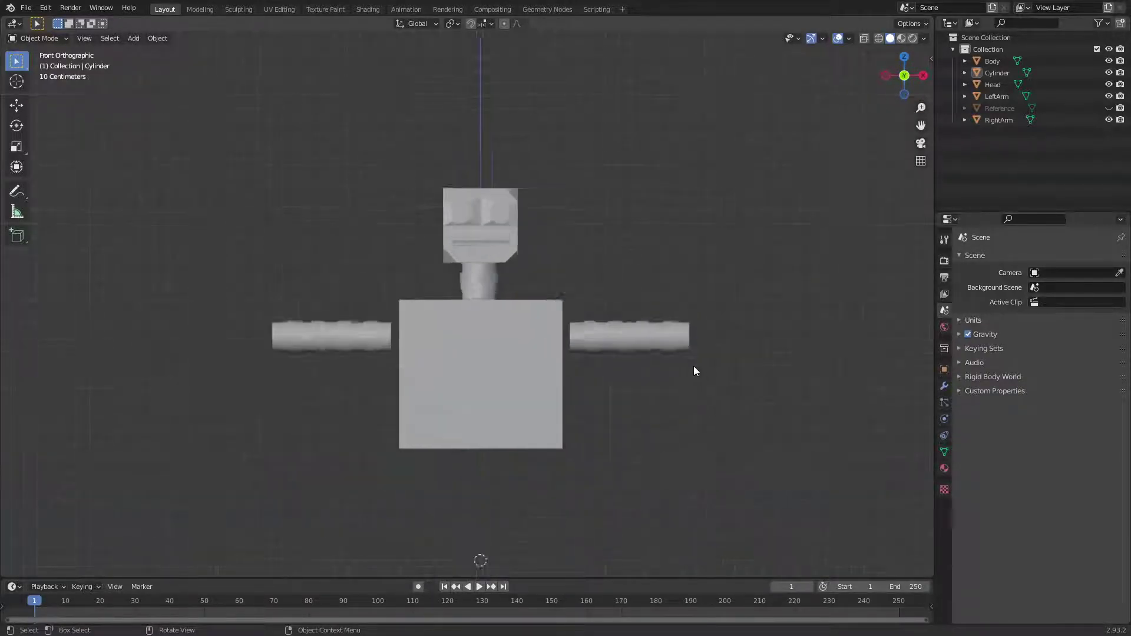
click(486, 278)
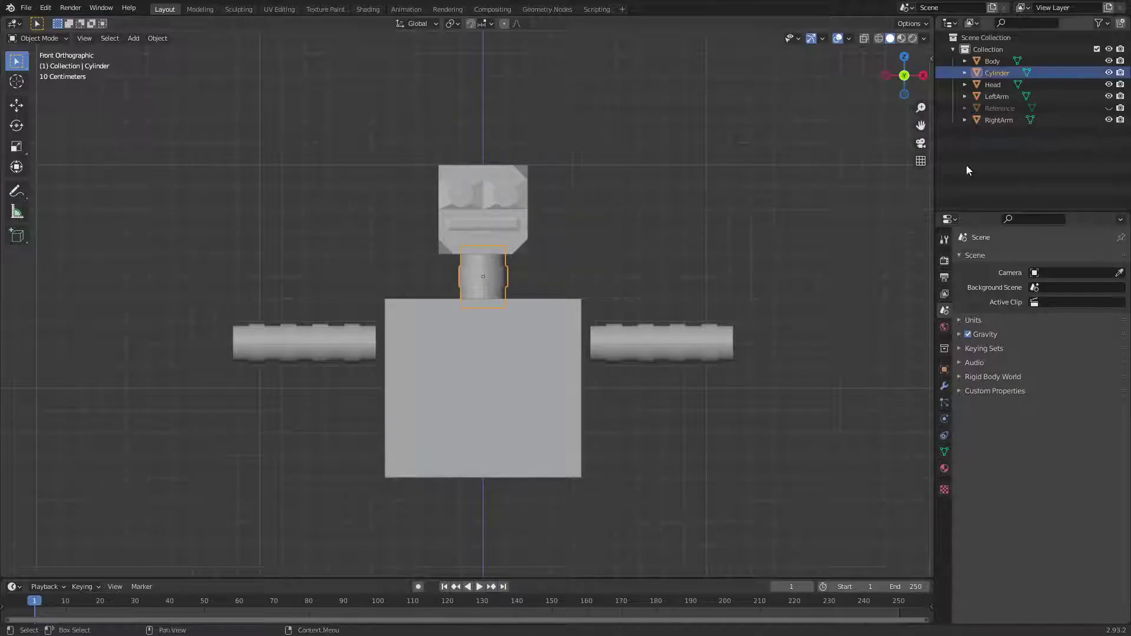
double_click(999, 73)
text(Ne)
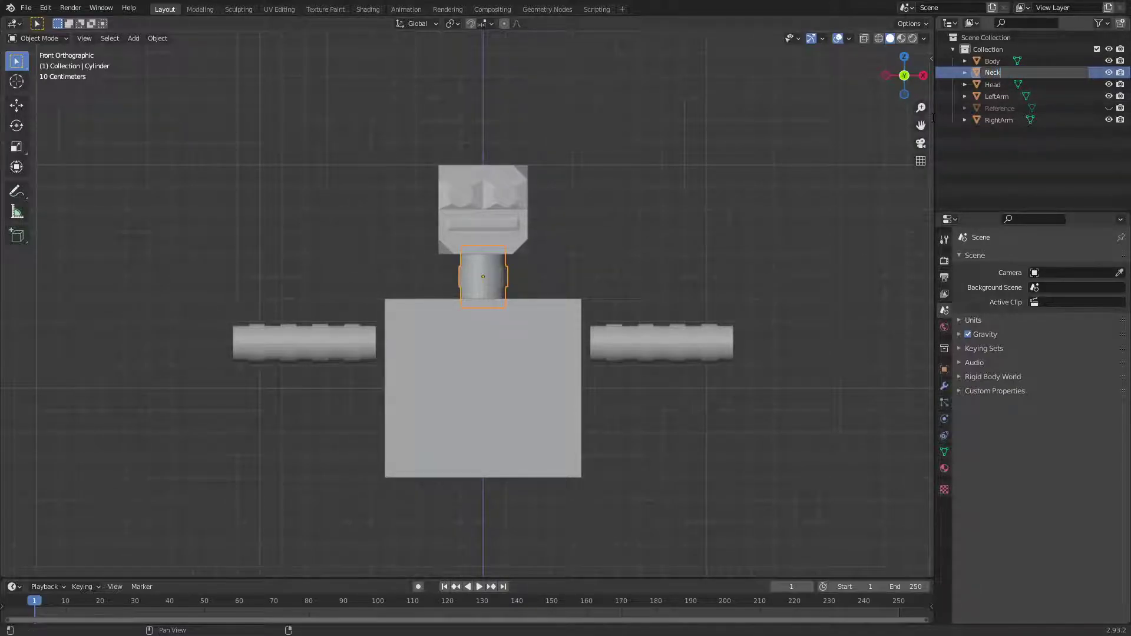
text(ck)
key(Return)
Check the robot's arms, head and body, then return to the front orthographic view.
click(705, 331)
click(298, 347)
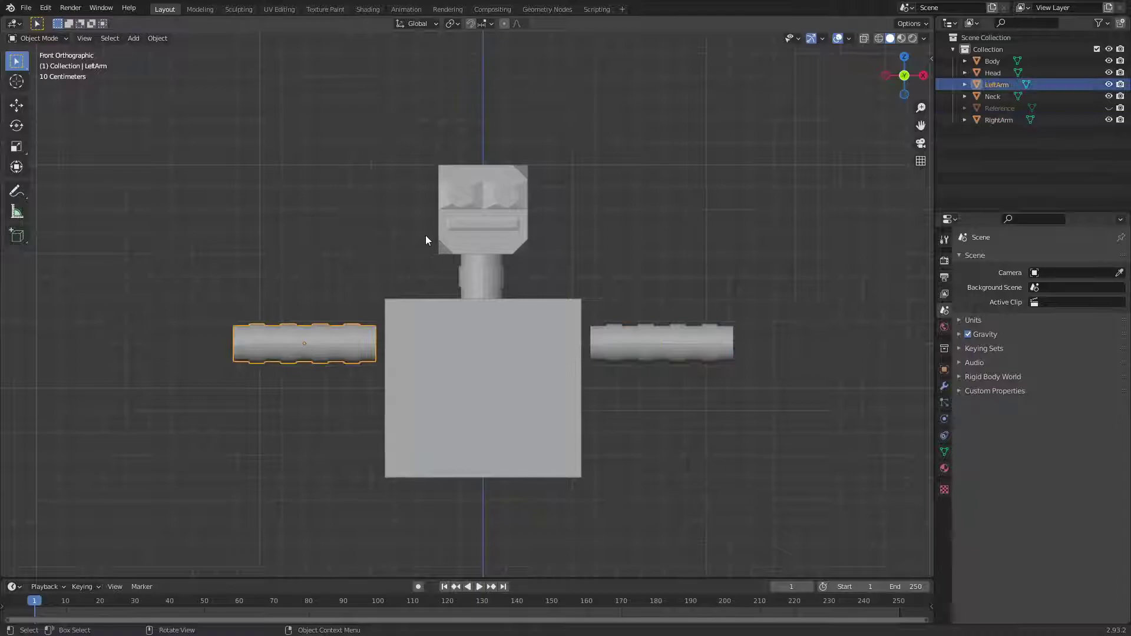
click(428, 239)
click(468, 234)
click(500, 372)
scroll(554, 421, down, 2)
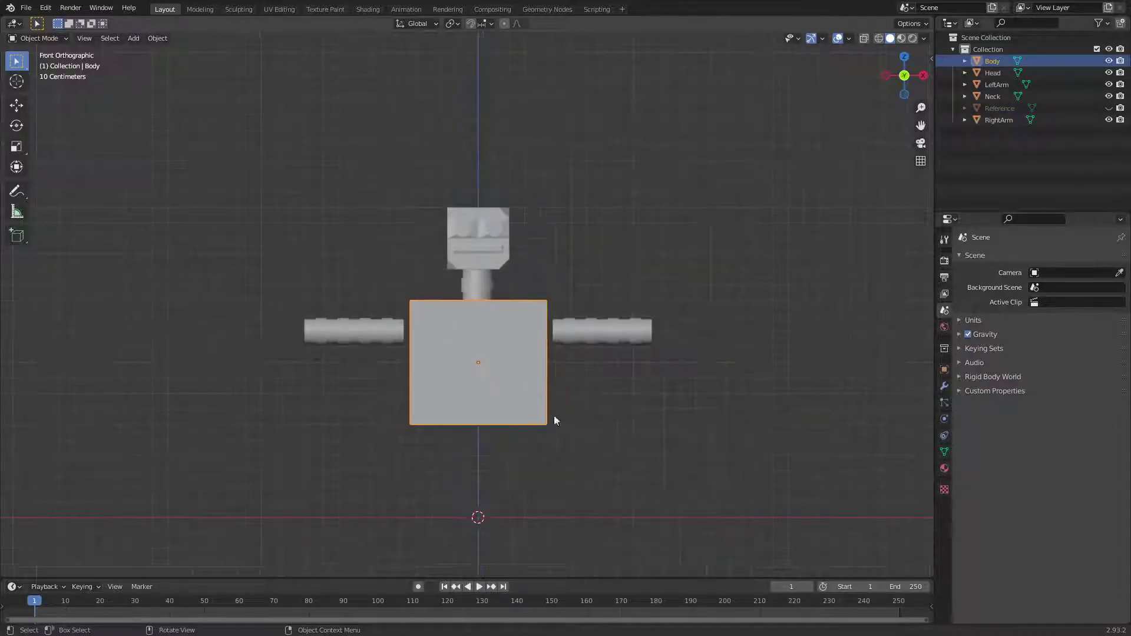
middle_drag(554, 419, 585, 393)
key(KP_1)
scroll(585, 392, up, 3)
click(630, 419)
Add a new cube and scale it down to 0.2.
key(shift+a)
mouse_move(745, 362)
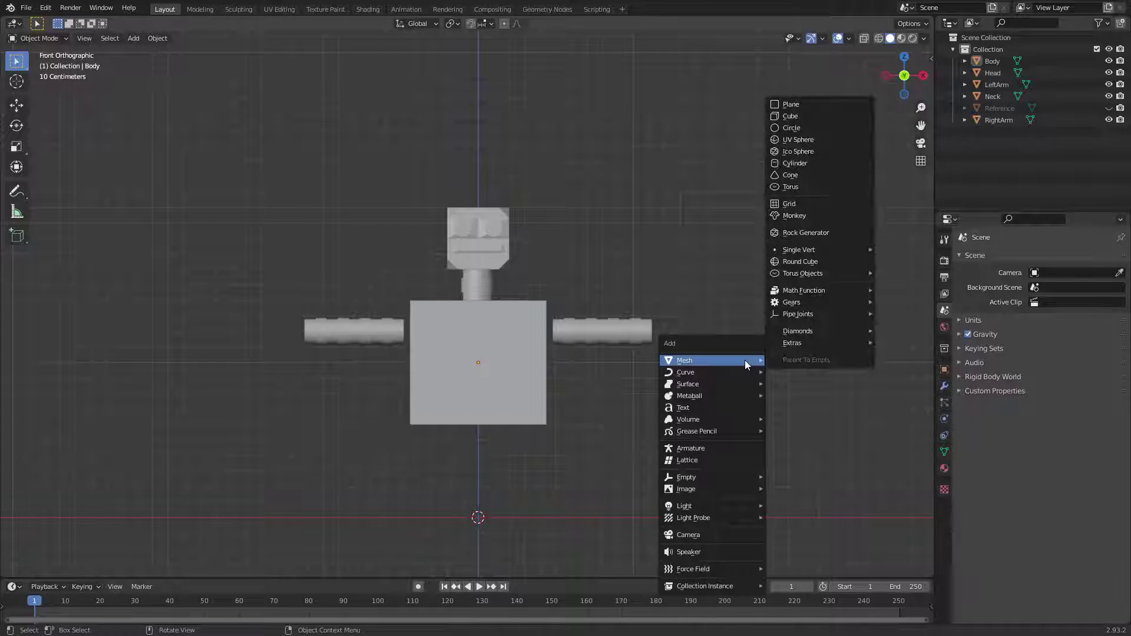
click(792, 116)
key(a)
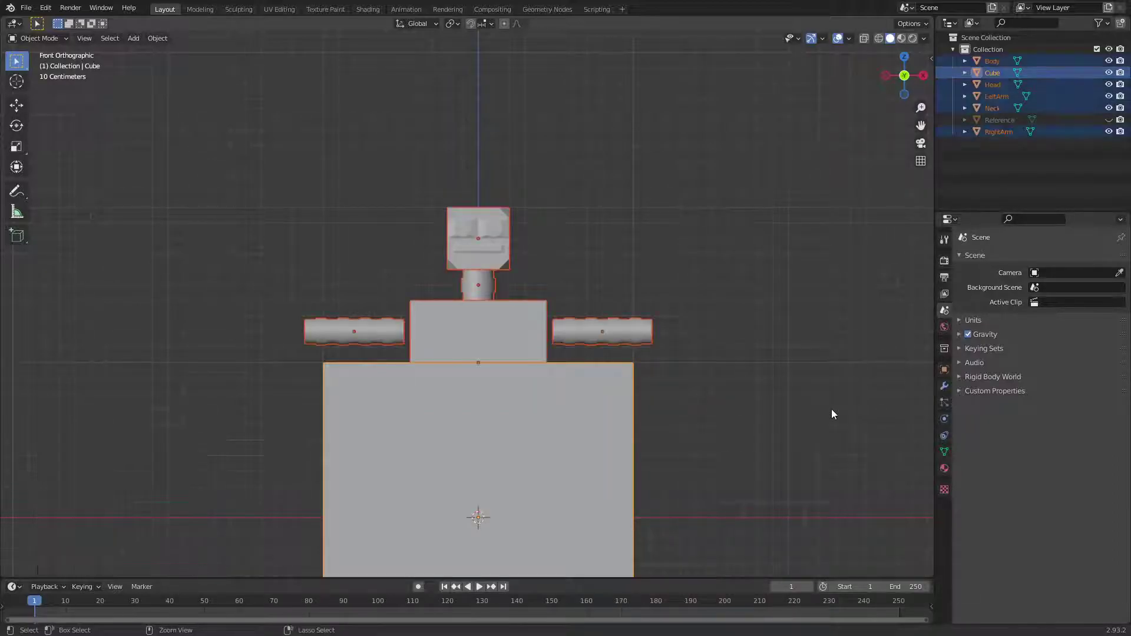
click(782, 422)
scroll(781, 437, down, 2)
click(570, 430)
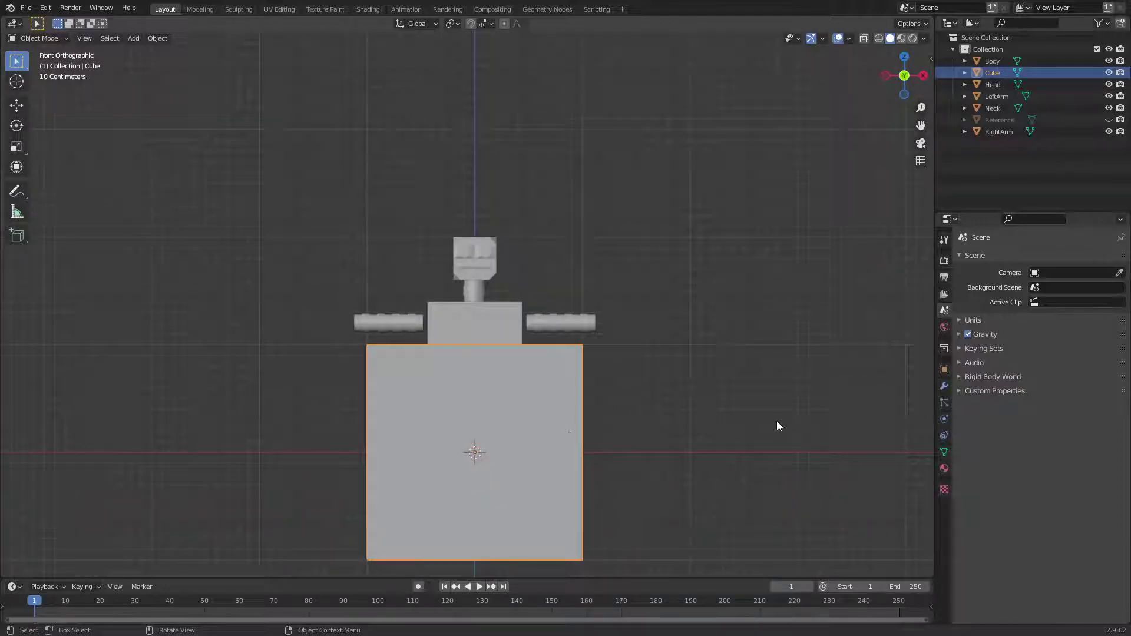
key(s)
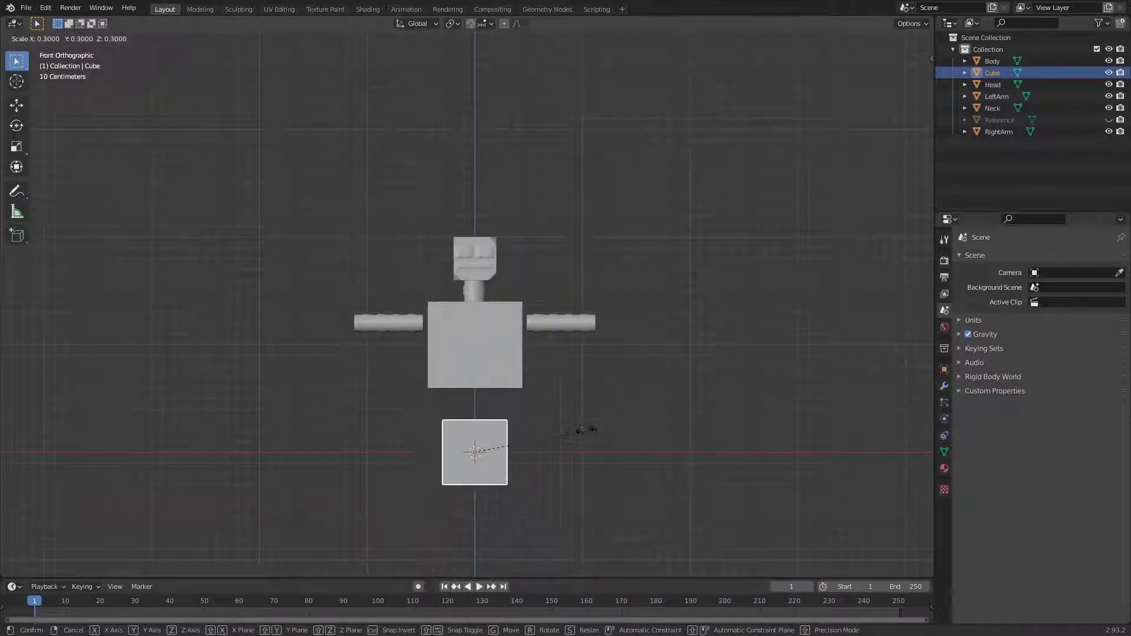
click(548, 439)
Move the small cube out past the end of the right-side arm.
middle_drag(548, 440, 619, 514)
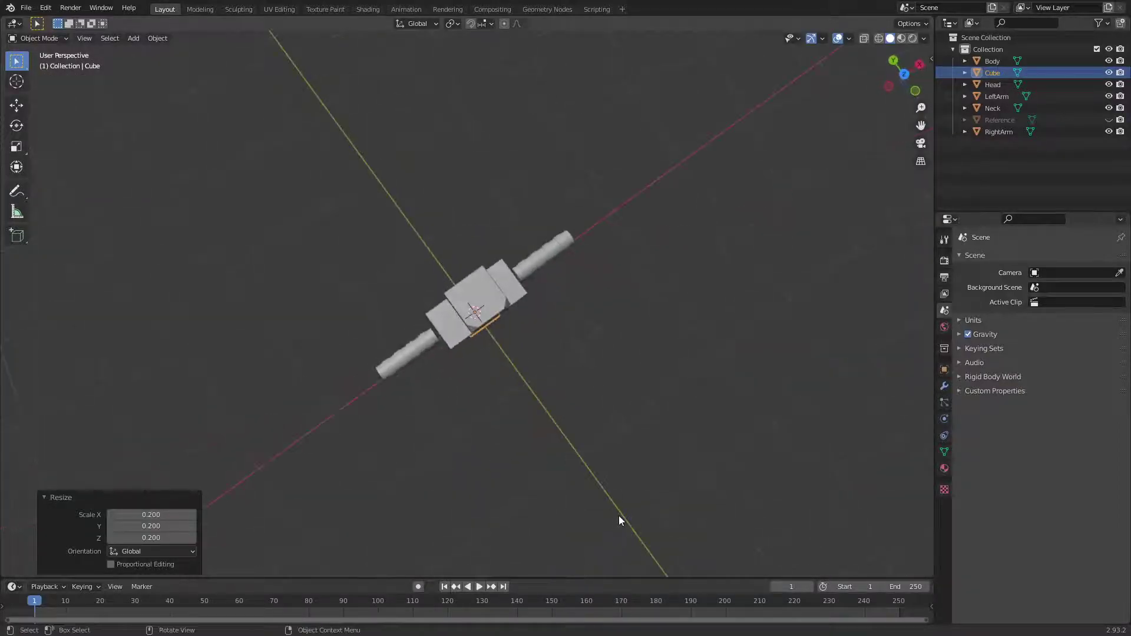
key(KP_7)
key(KP_1)
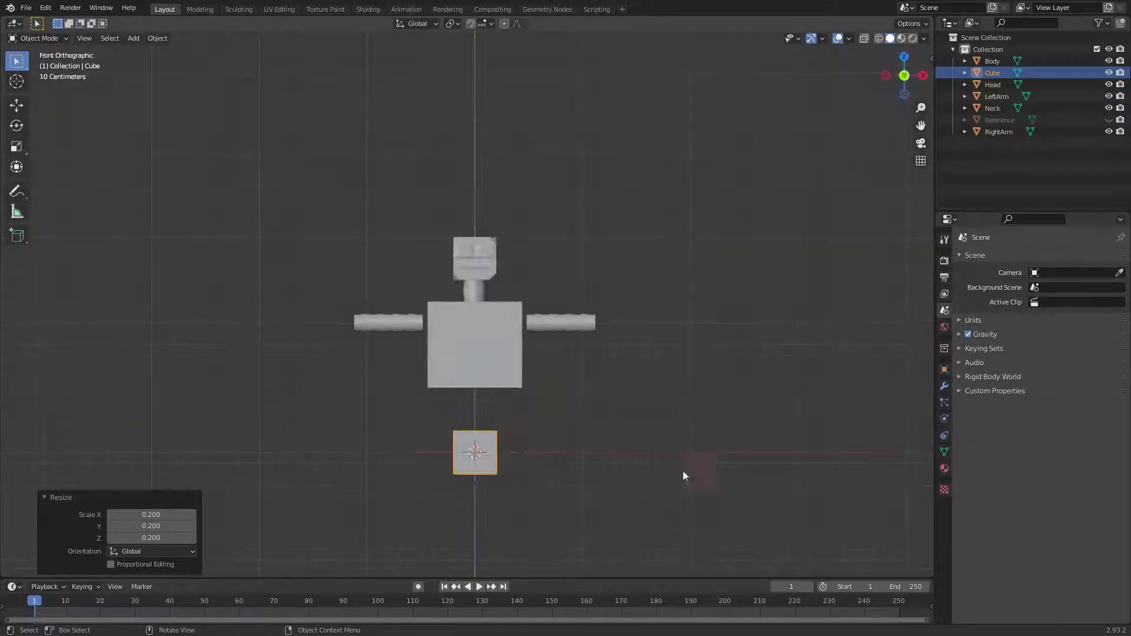
key(g)
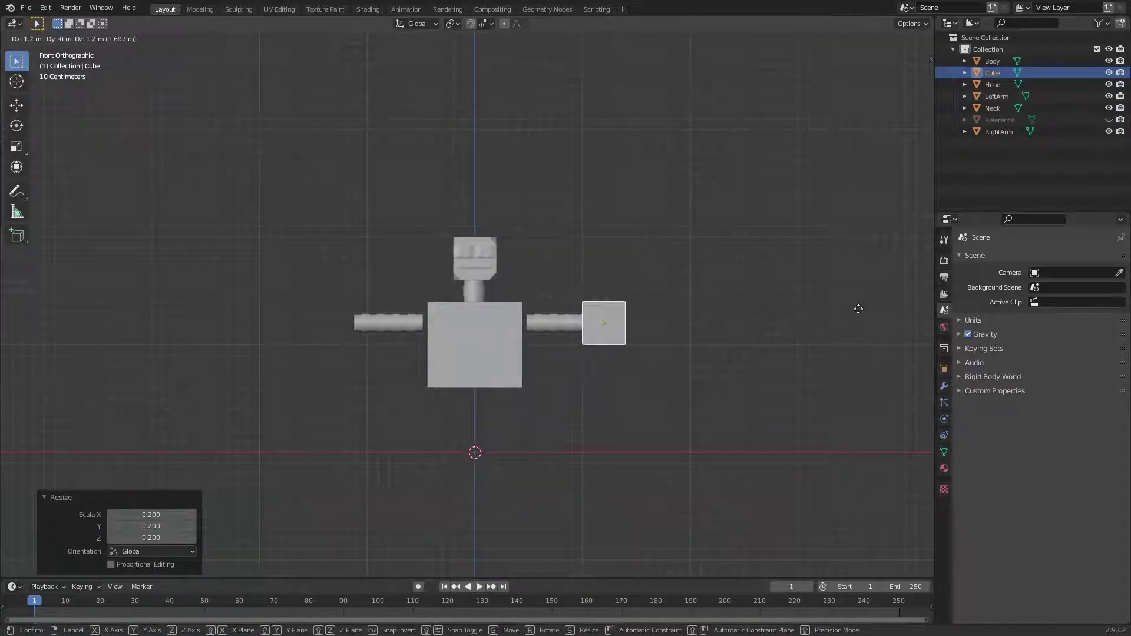
click(878, 312)
Flatten the cube to 0.6 on Z and narrow it to 0.7 on Y.
scroll(854, 341, up, 5)
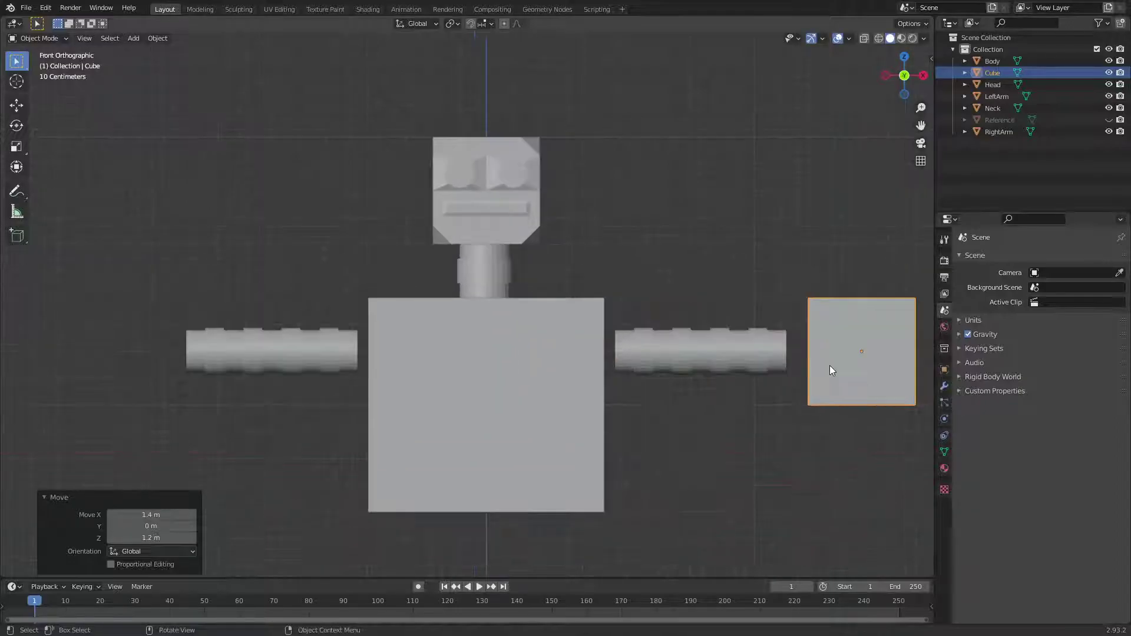
shift+middle_drag(830, 365, 548, 455)
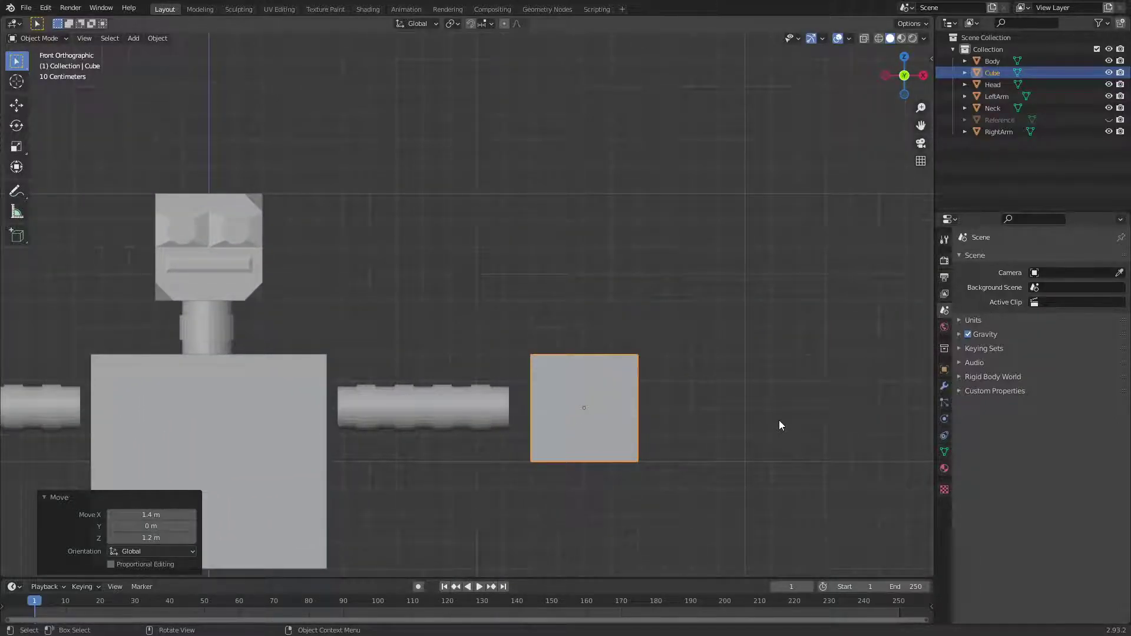
key(s)
key(z)
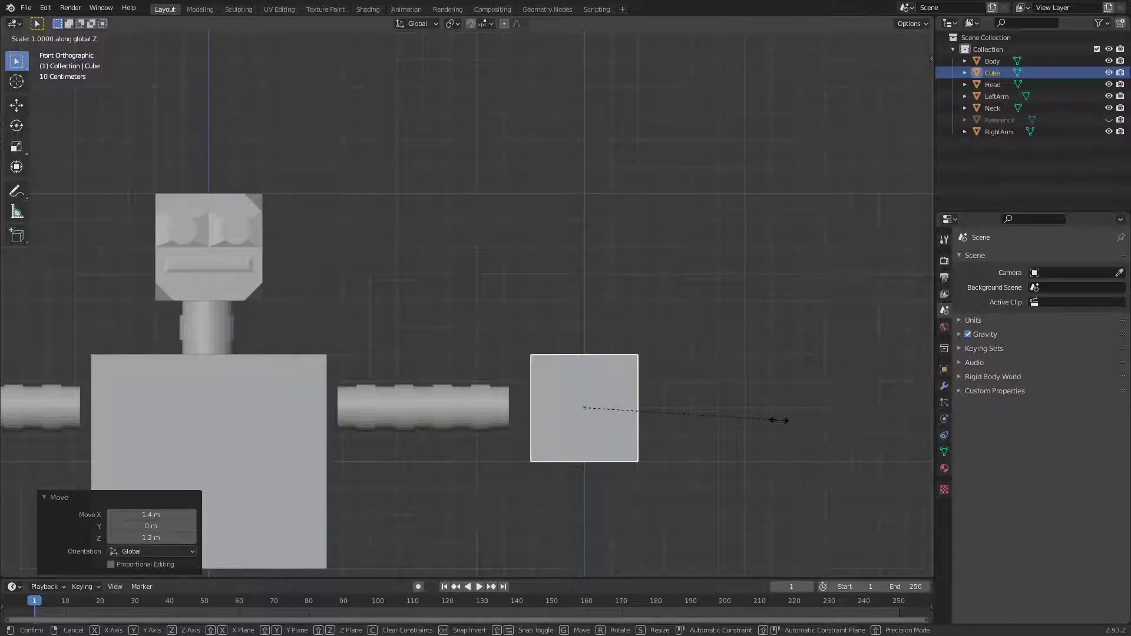
click(696, 410)
middle_drag(697, 410, 662, 511)
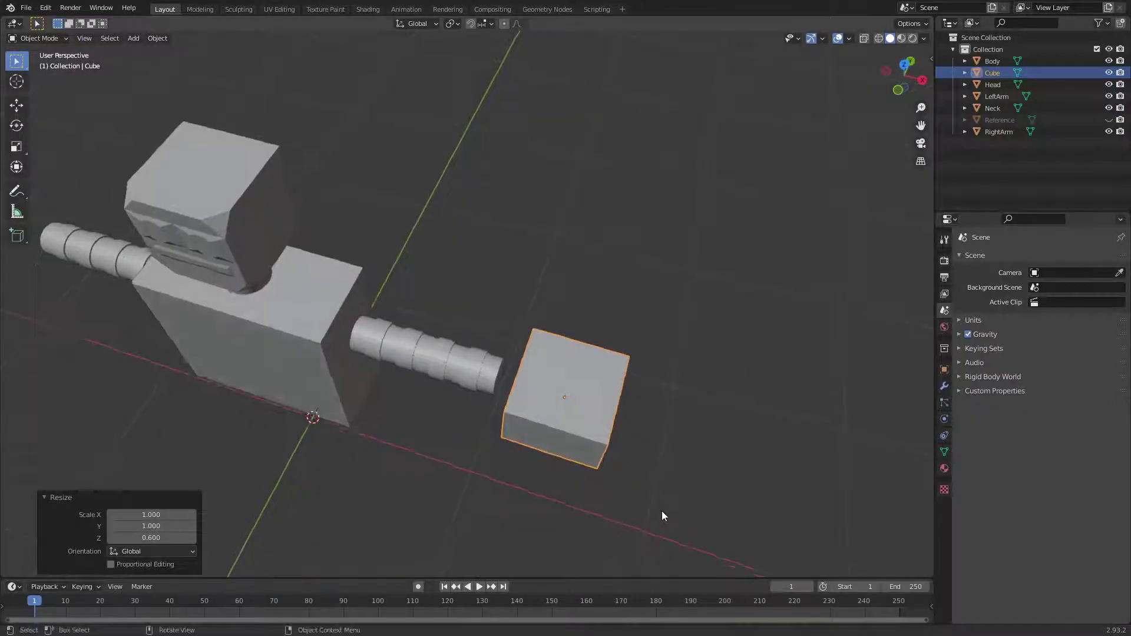
key(KP_7)
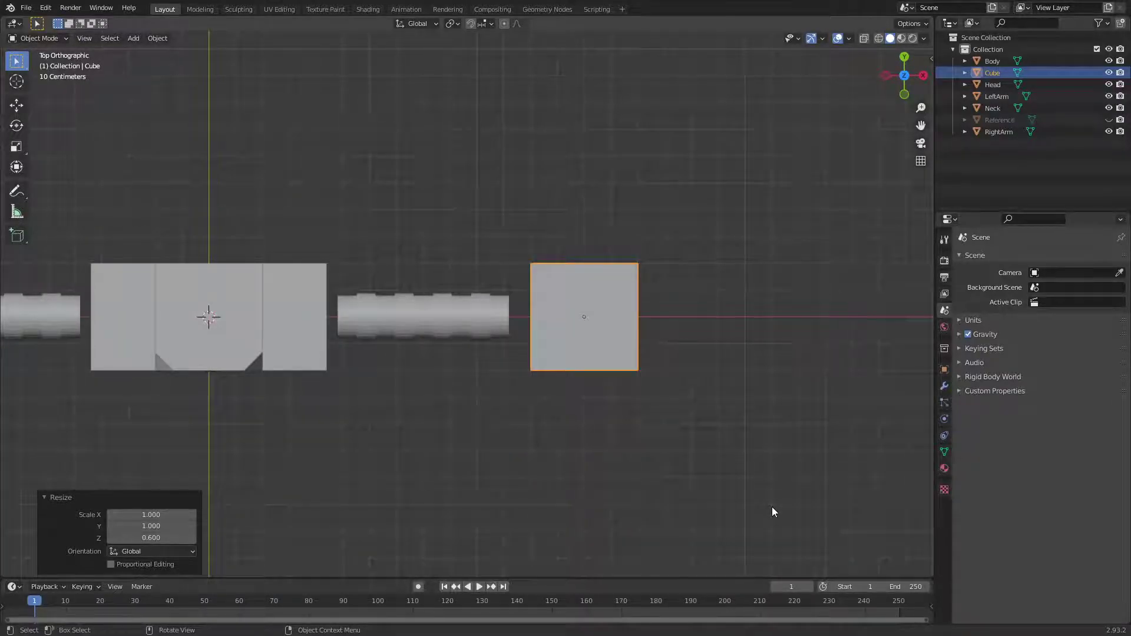
key(s)
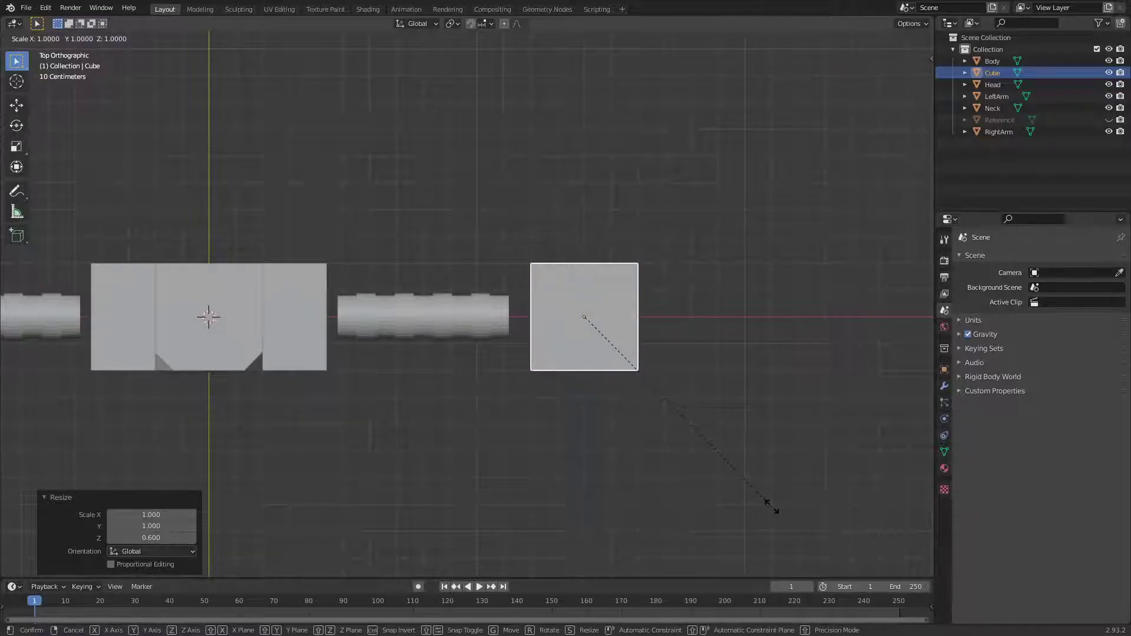
key(y)
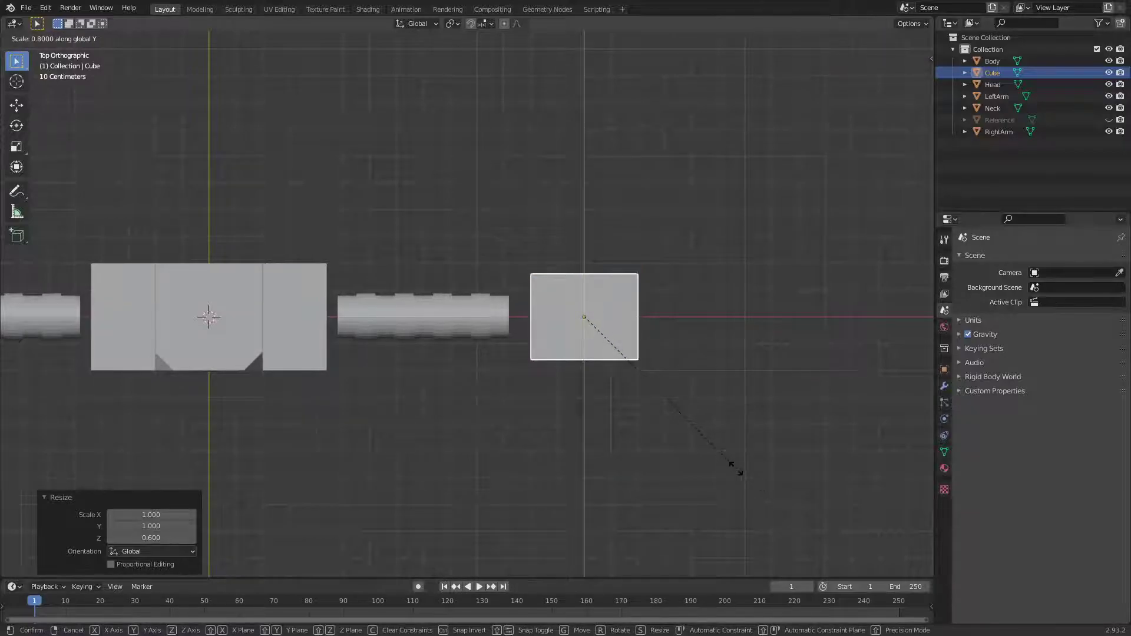
click(717, 451)
Shift the cube −0.1 m along X against the arm's outer end.
key(KP_1)
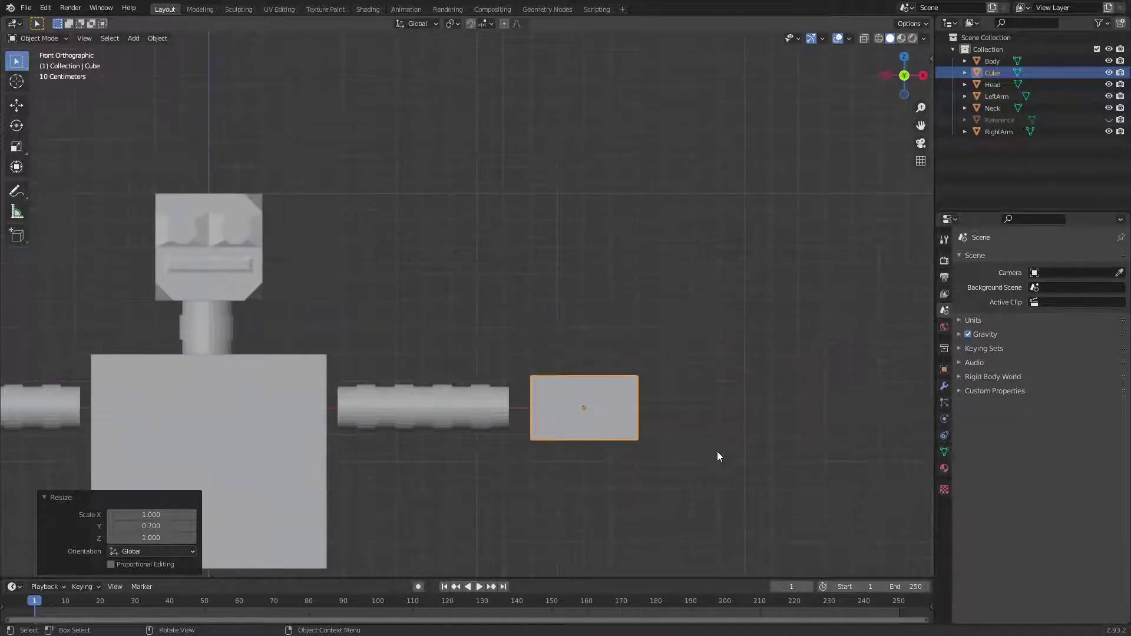
mouse_move(716, 451)
middle_down()
mouse_move(639, 437)
mouse_move(558, 379)
mouse_move(723, 396)
mouse_move(687, 472)
mouse_move(634, 396)
mouse_move(706, 461)
middle_up()
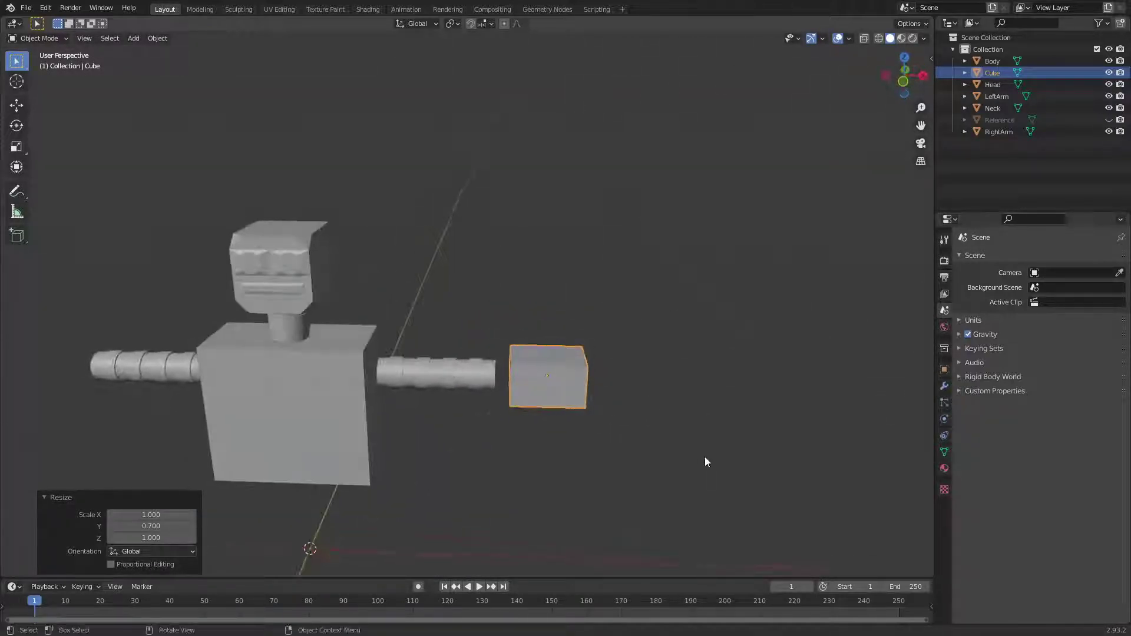
key(KP_1)
click(677, 460)
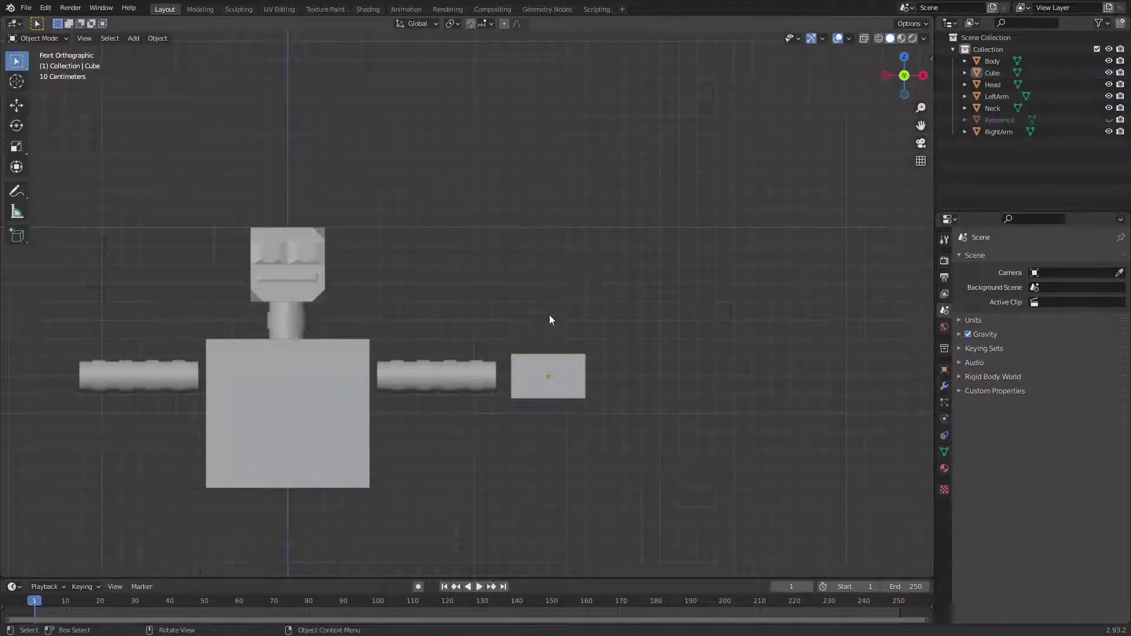
click(580, 380)
key(g)
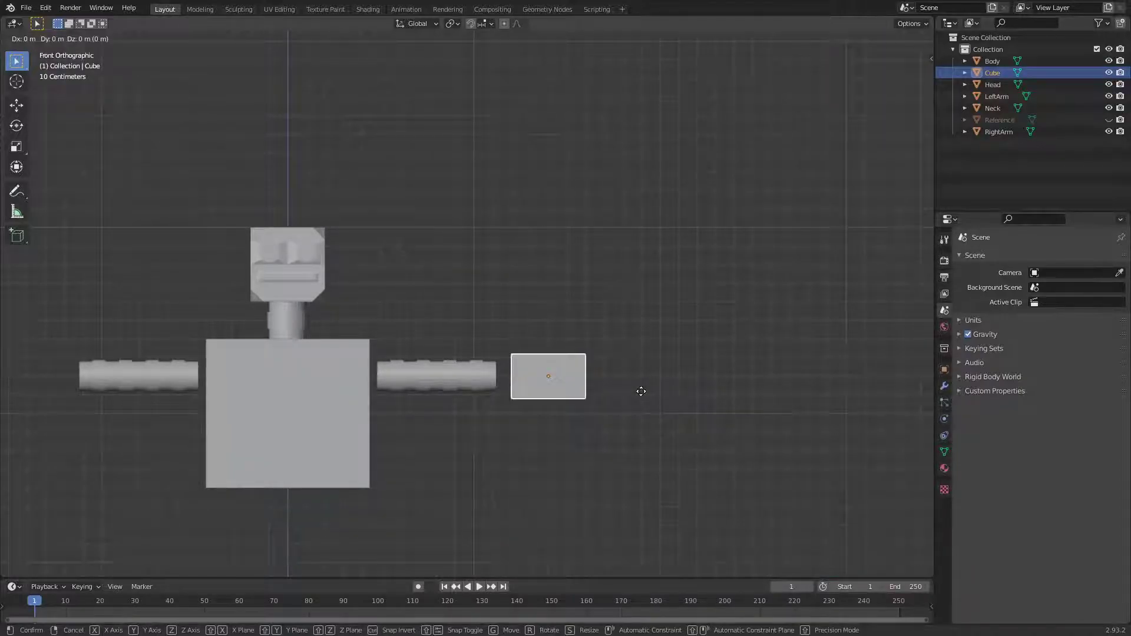
key(x)
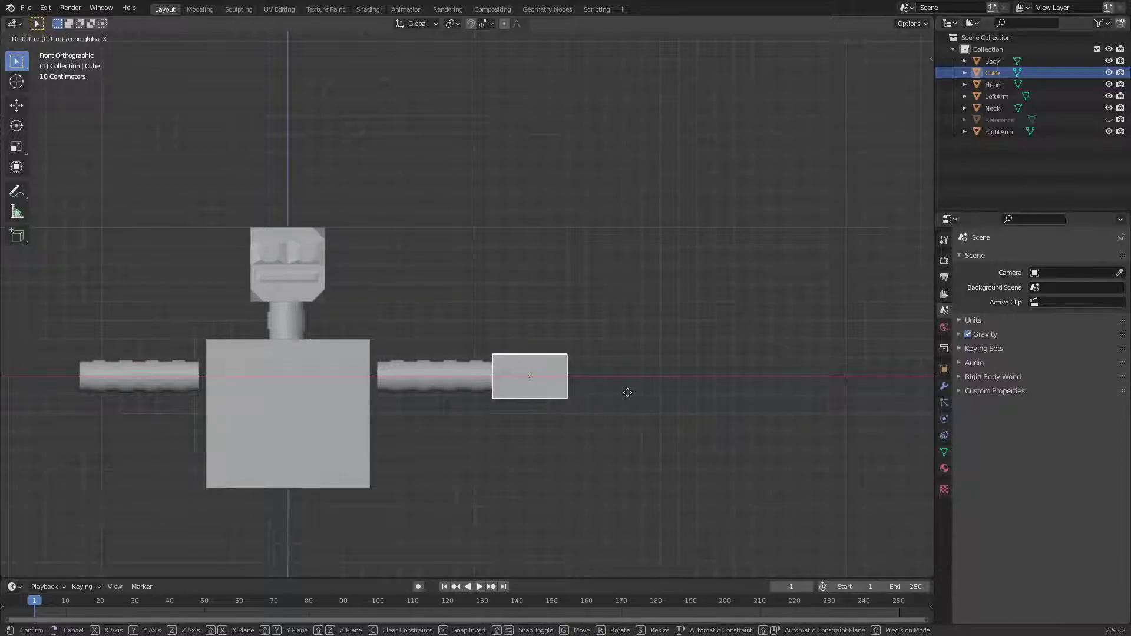
click(626, 392)
Switch the viewport to wireframe shading and frame the new hand cube.
key(z)
click(487, 382)
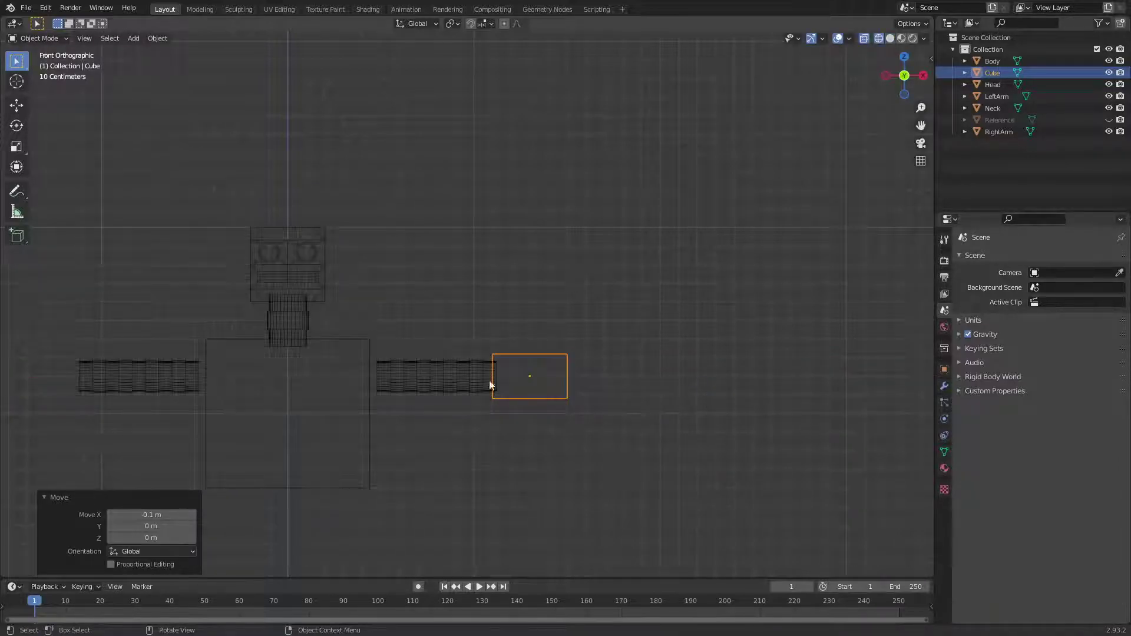
scroll(487, 441, up, 1)
scroll(487, 447, up, 4)
shift+middle_drag(537, 493, 591, 519)
scroll(603, 509, down, 3)
ctrl+scroll(563, 480, up, 5)
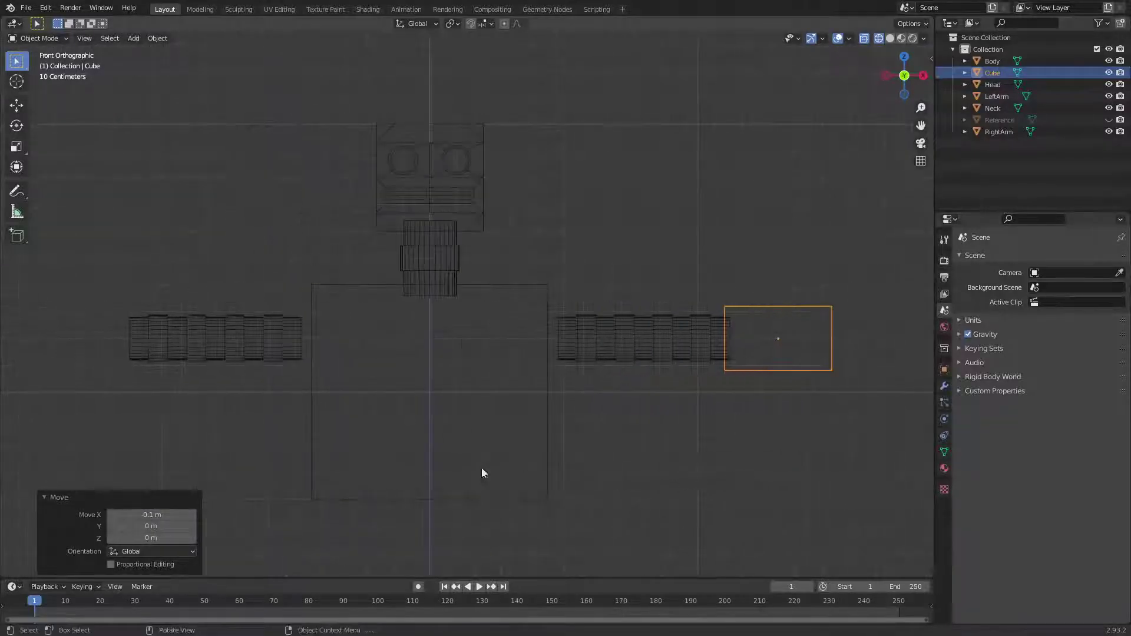
scroll(482, 470, down, 3)
Rename the hand cube to RightHand in the Outliner and enter Edit Mode.
click(648, 373)
click(648, 339)
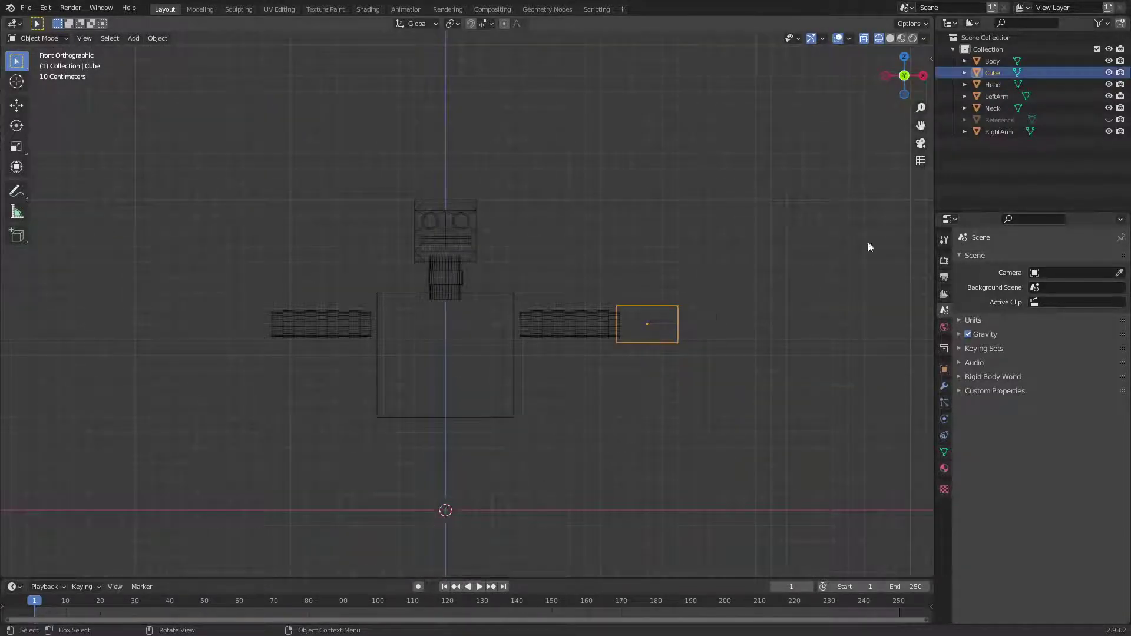
double_click(993, 73)
text(Right)
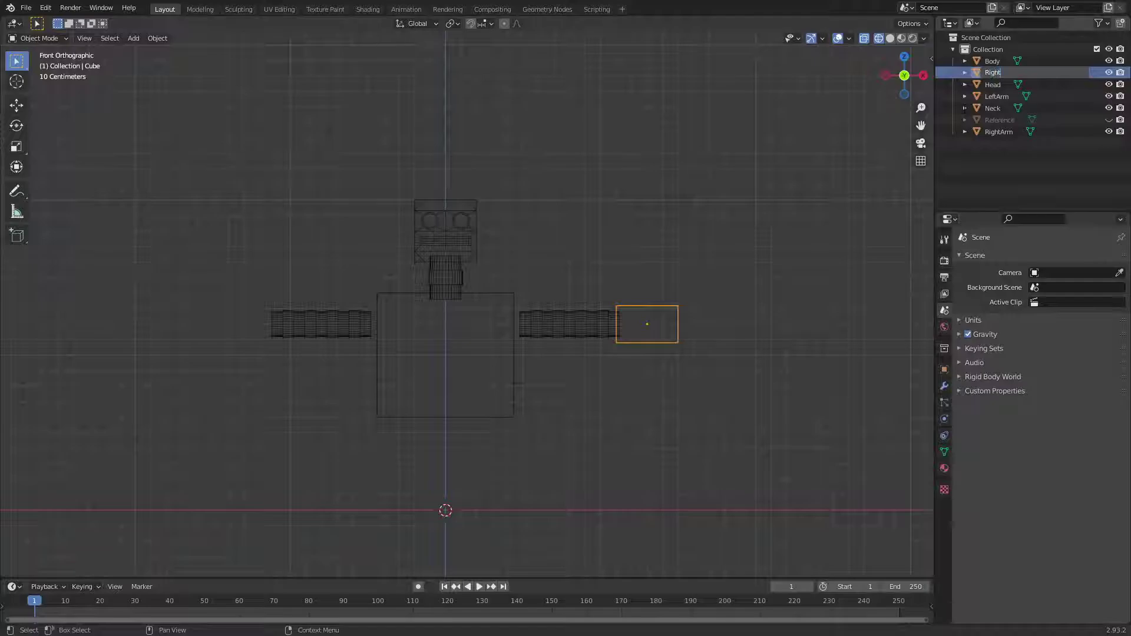
text(Hand)
key(Return)
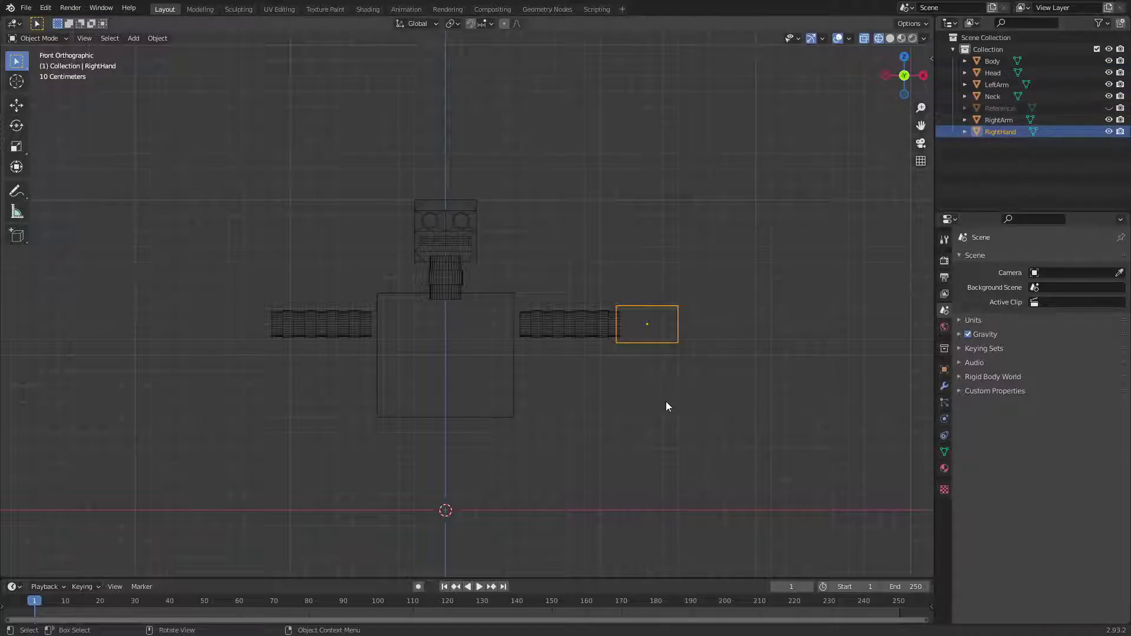
scroll(621, 422, up, 1)
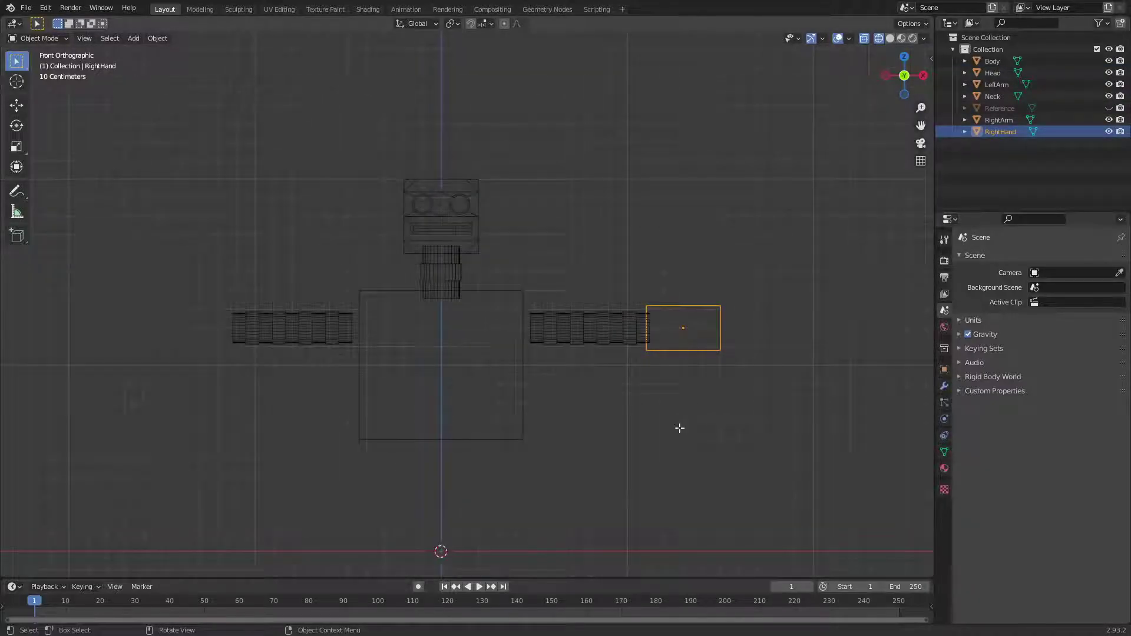
key(Tab)
Return to solid shading and switch to vertex selection with nothing selected.
click(698, 418)
key(shift+z)
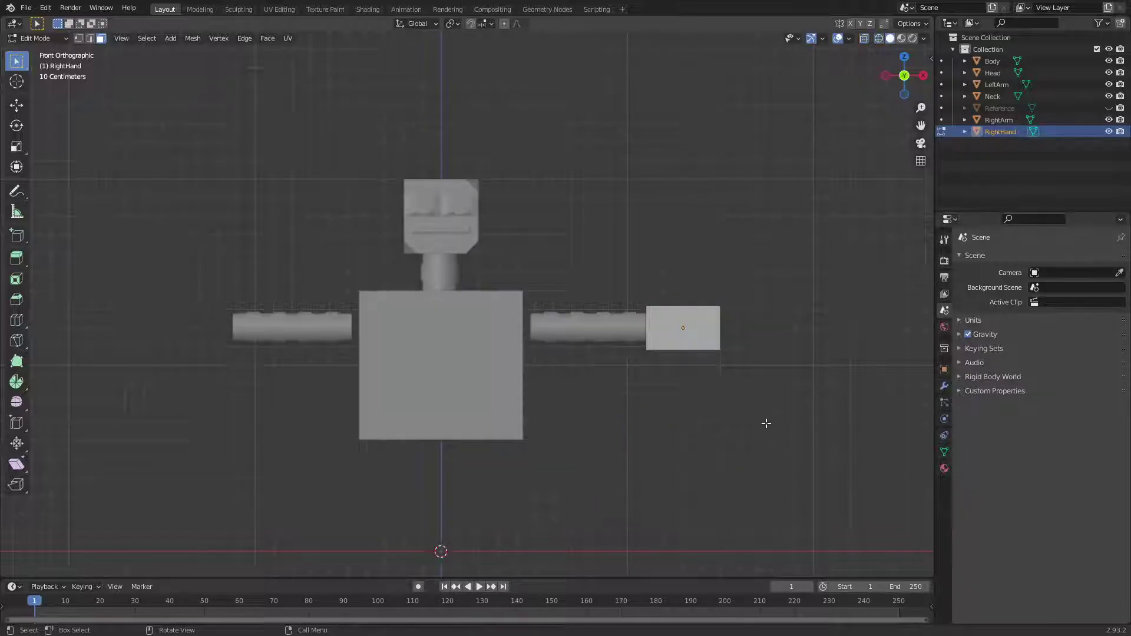
mouse_move(766, 422)
middle_down()
mouse_move(703, 484)
mouse_move(776, 495)
mouse_move(849, 467)
mouse_move(722, 502)
mouse_move(745, 511)
middle_up()
key(a)
key(1)
click(752, 510)
From top view, scale the hand's top vertices to 0.644 to taper it.
key(KP_7)
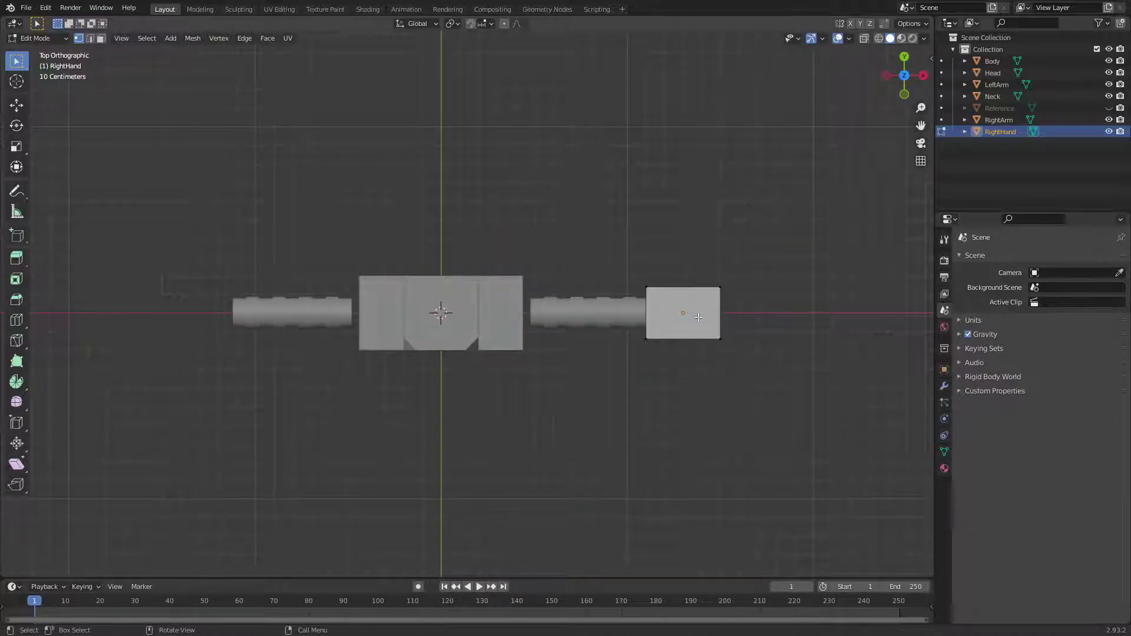
drag(627, 272, 779, 408)
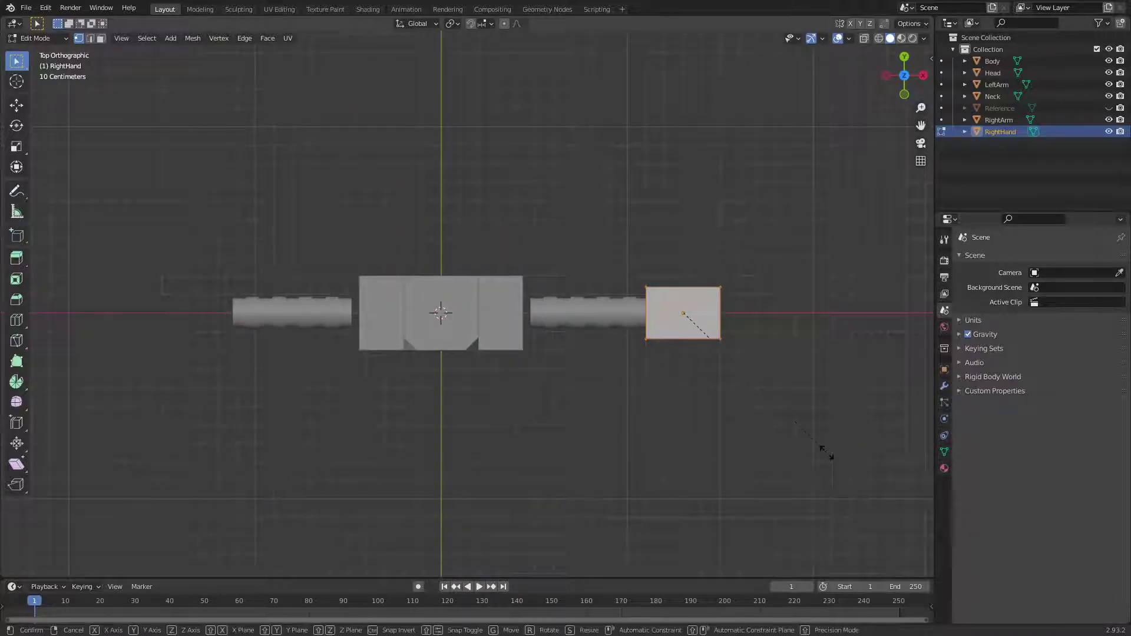
key(s)
click(773, 417)
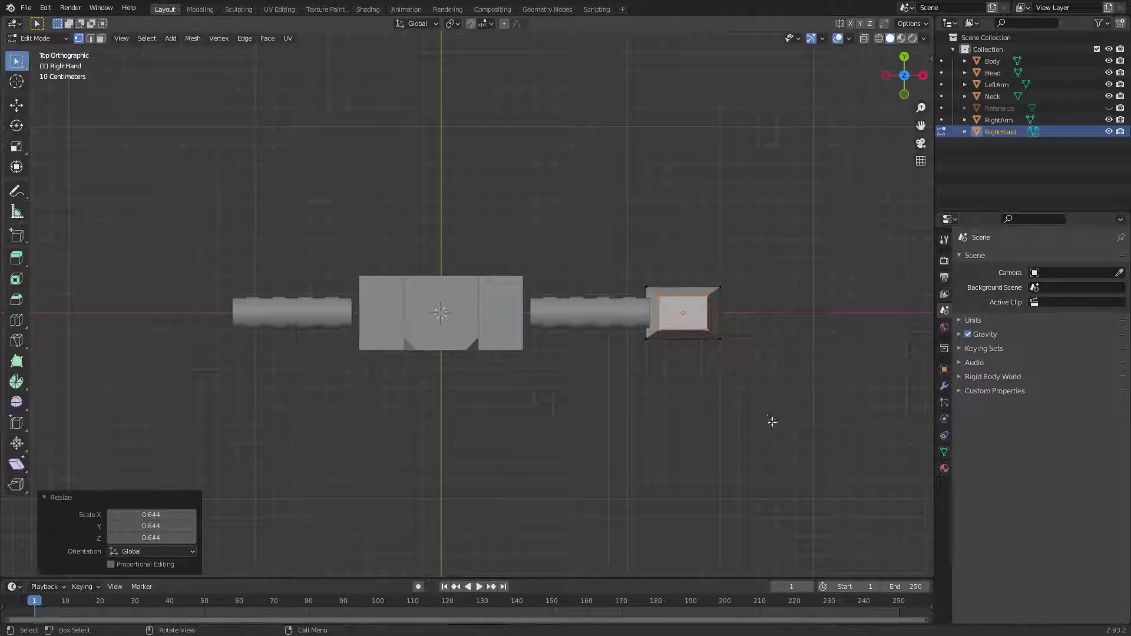
middle_drag(772, 422, 782, 342)
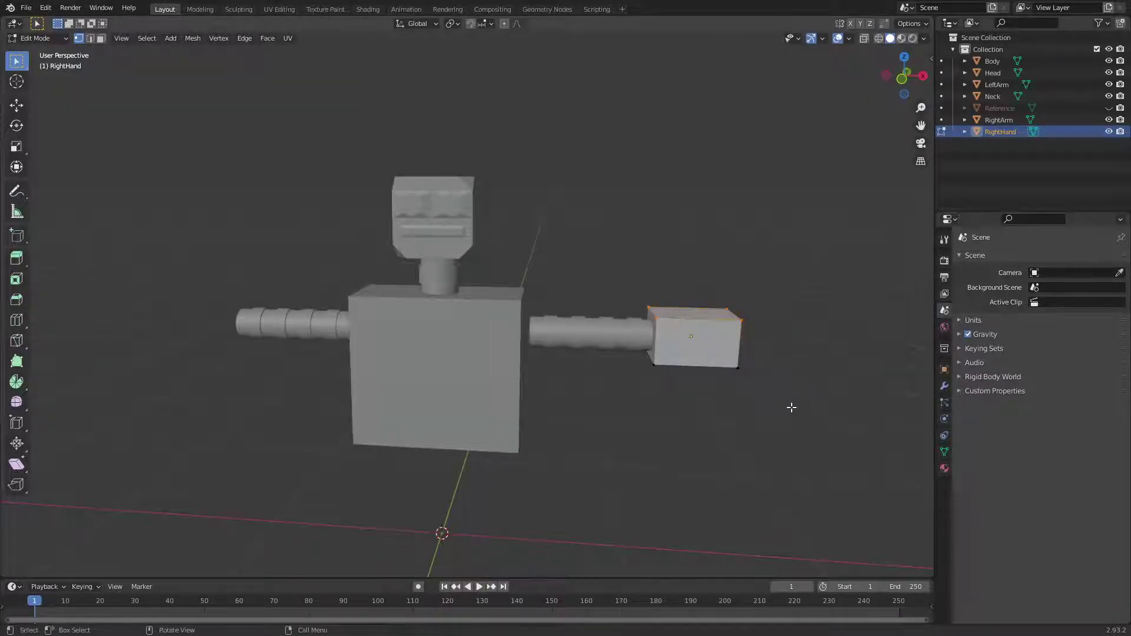
click(790, 443)
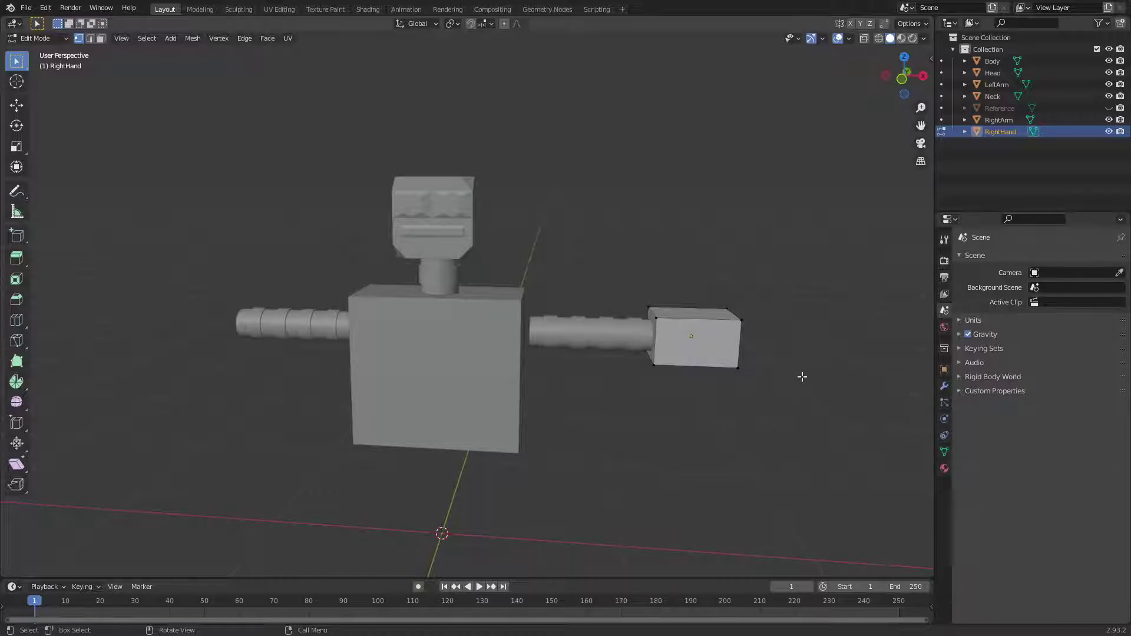
Orbit around the tapered hand, then return to front view with the selection cleared.
scroll(802, 377, down, 2)
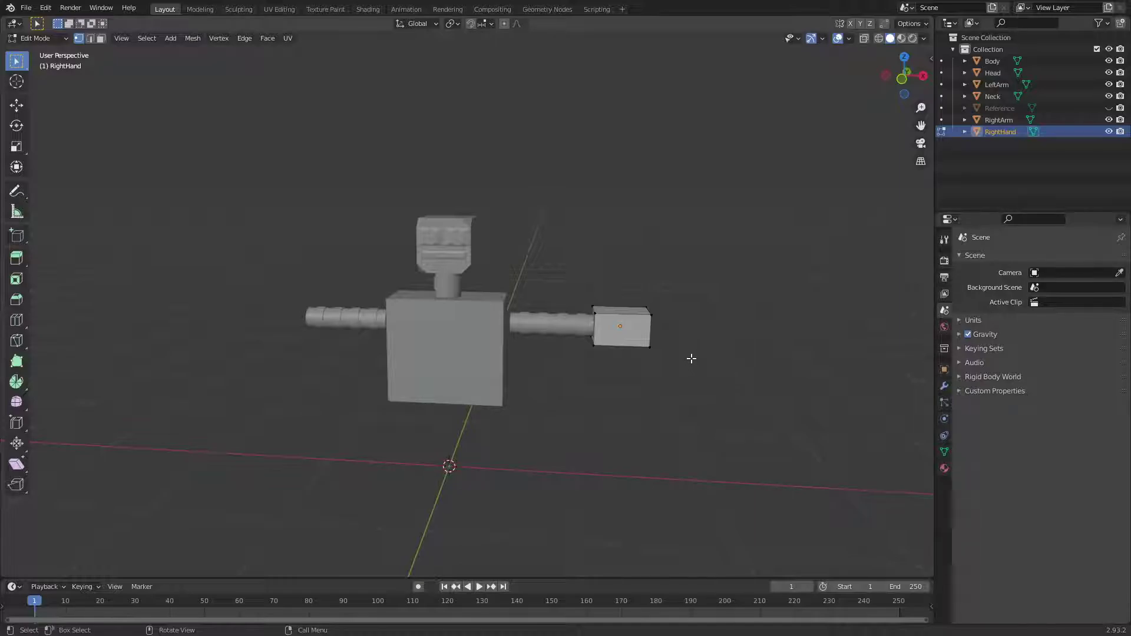
middle_drag(710, 363, 639, 416)
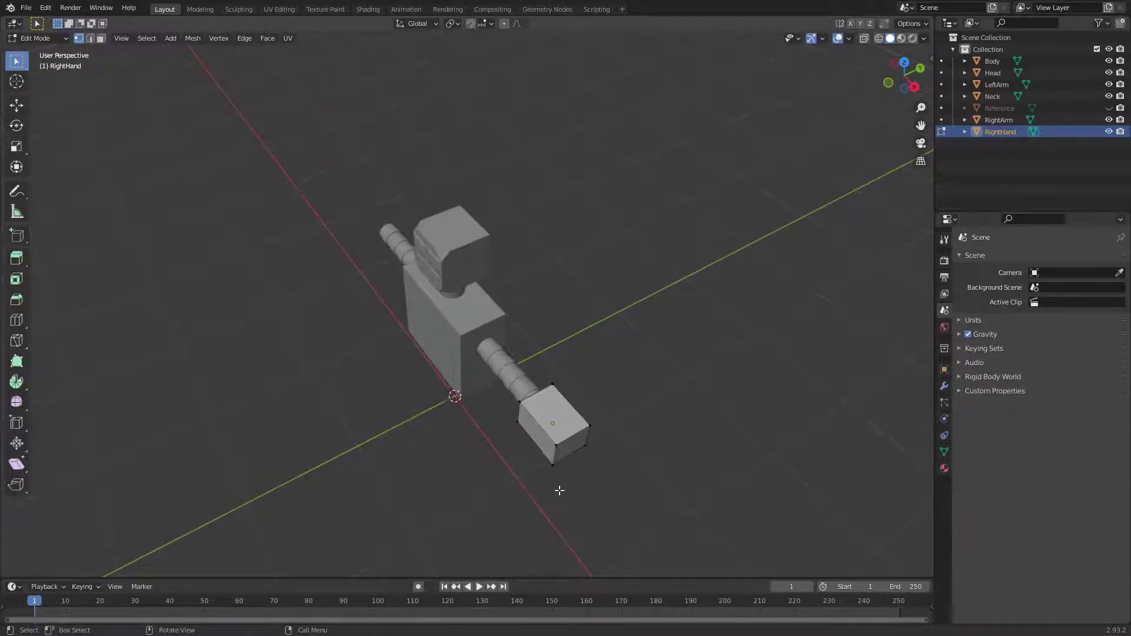
middle_drag(559, 491, 707, 429)
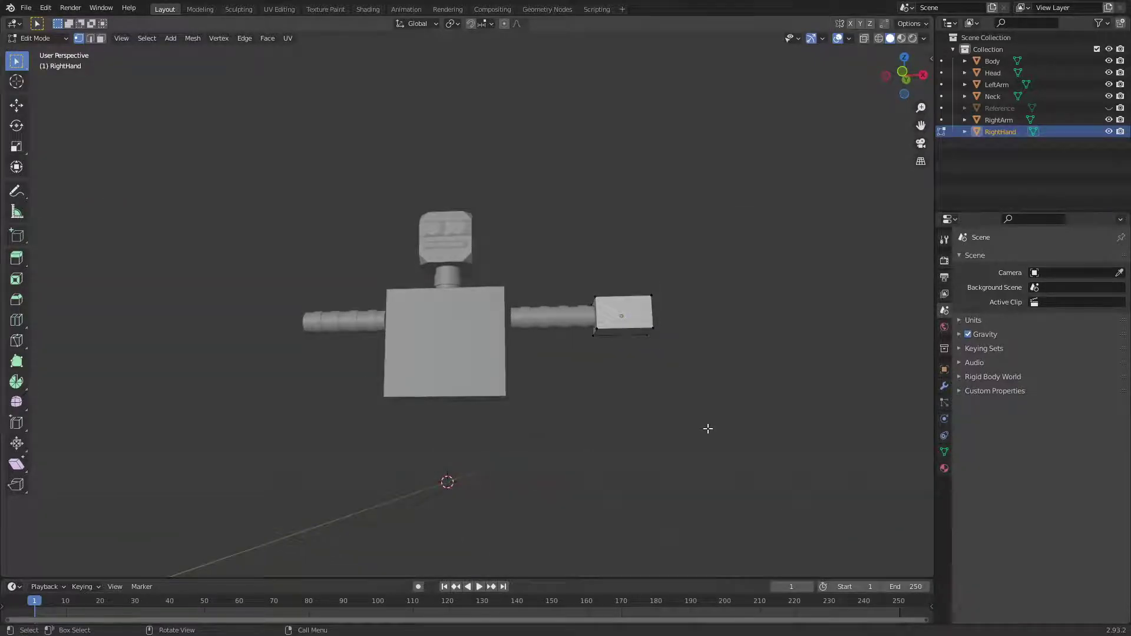
key(KP_1)
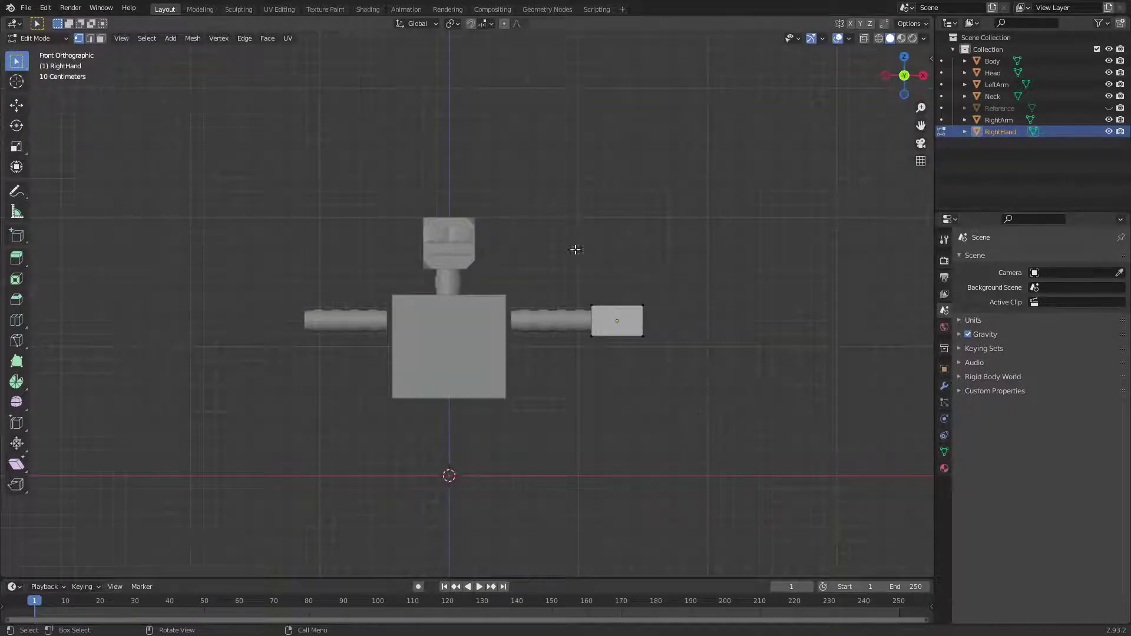
drag(567, 245, 645, 340)
click(759, 451)
Return to Object Mode and select RightHand in front view.
key(Tab)
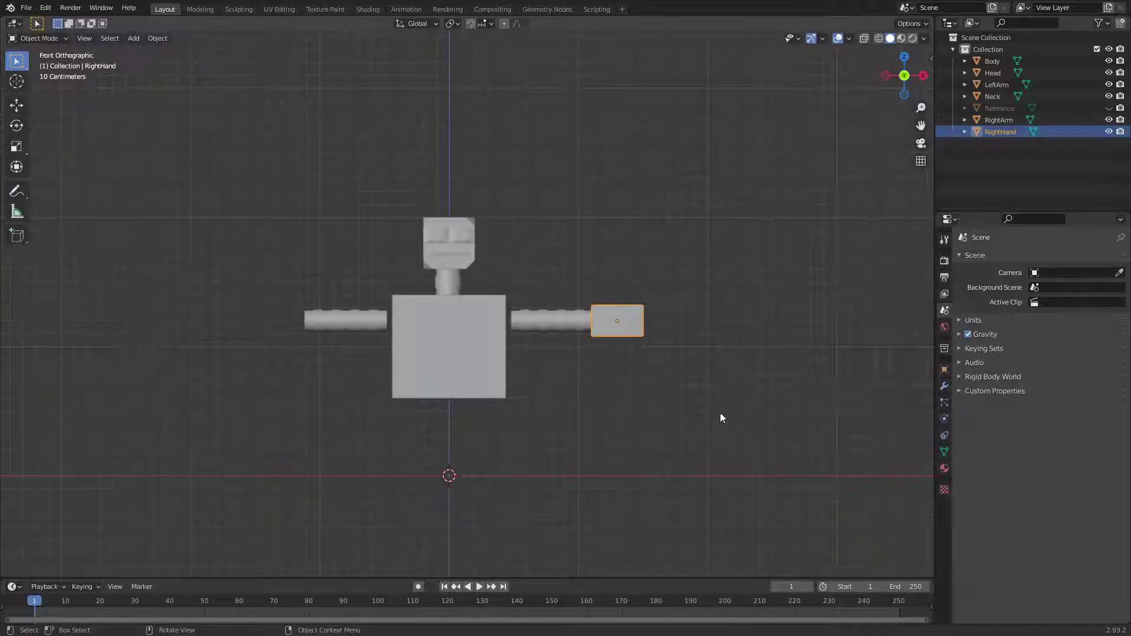
middle_drag(720, 416, 758, 430)
click(635, 455)
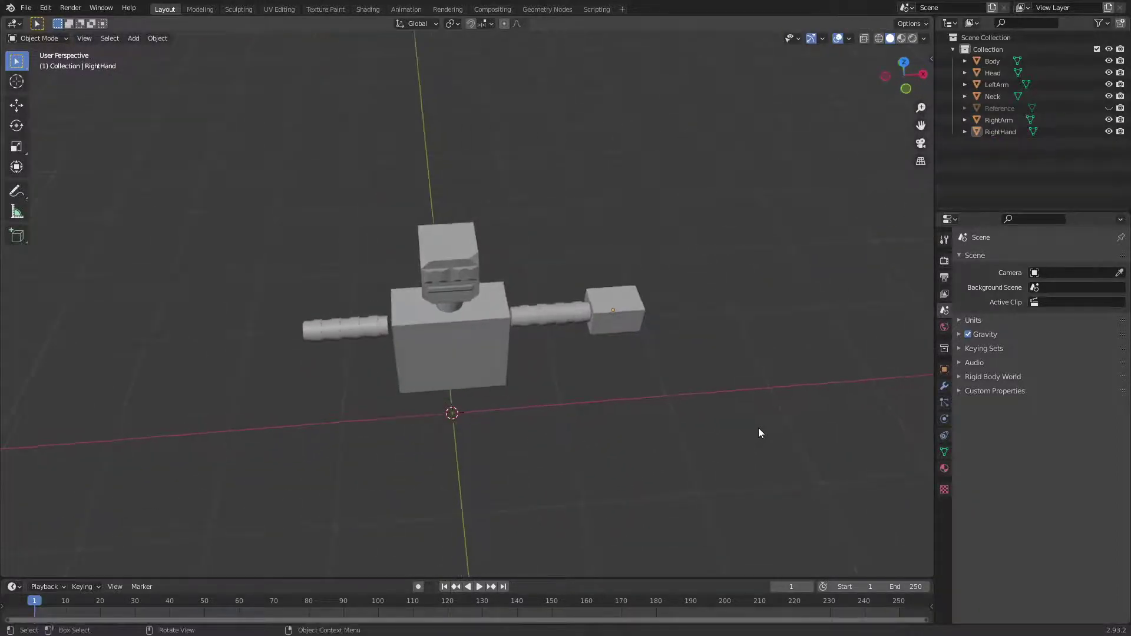
key(KP_1)
click(615, 331)
click(724, 394)
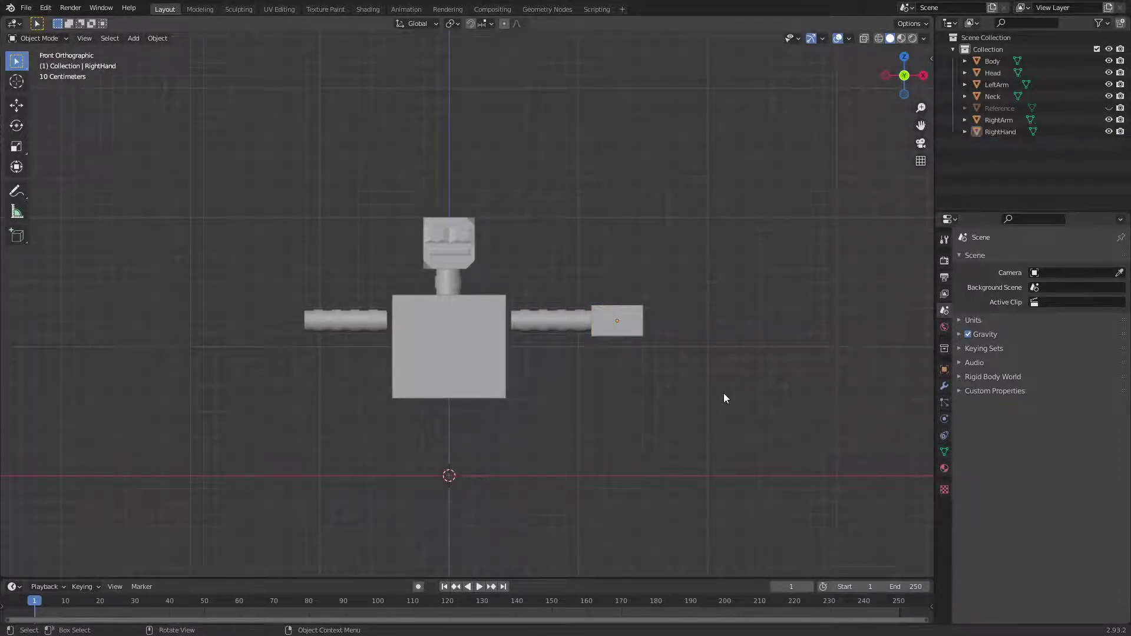
click(642, 332)
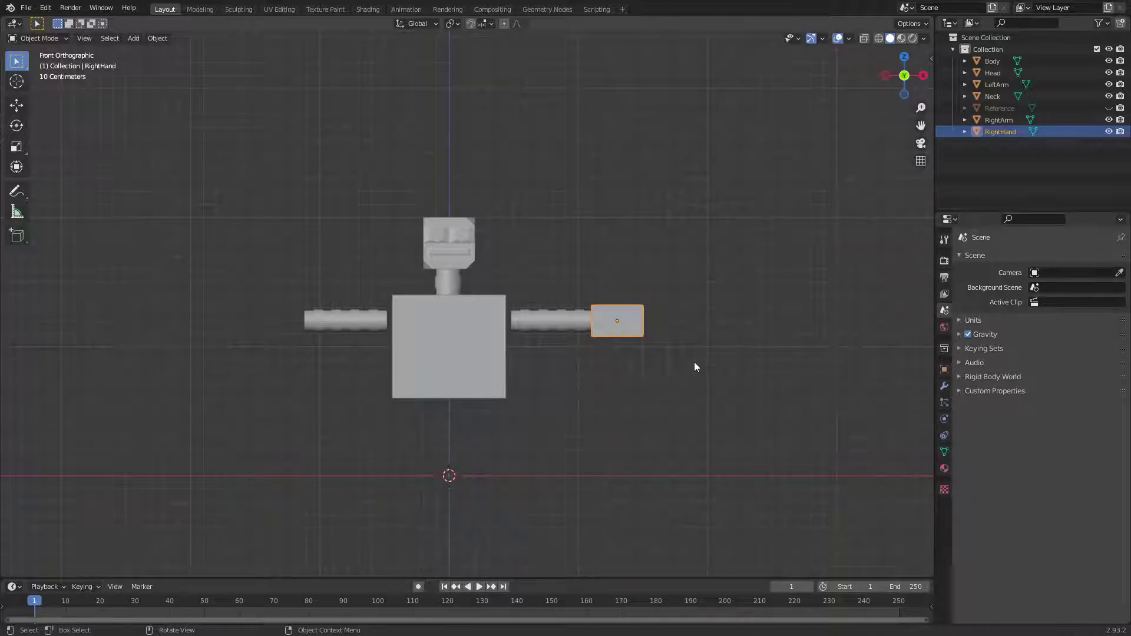
Duplicate RightHand and move the copy −2.6 m along X to the left arm's end.
key(shift)
key(shift+d)
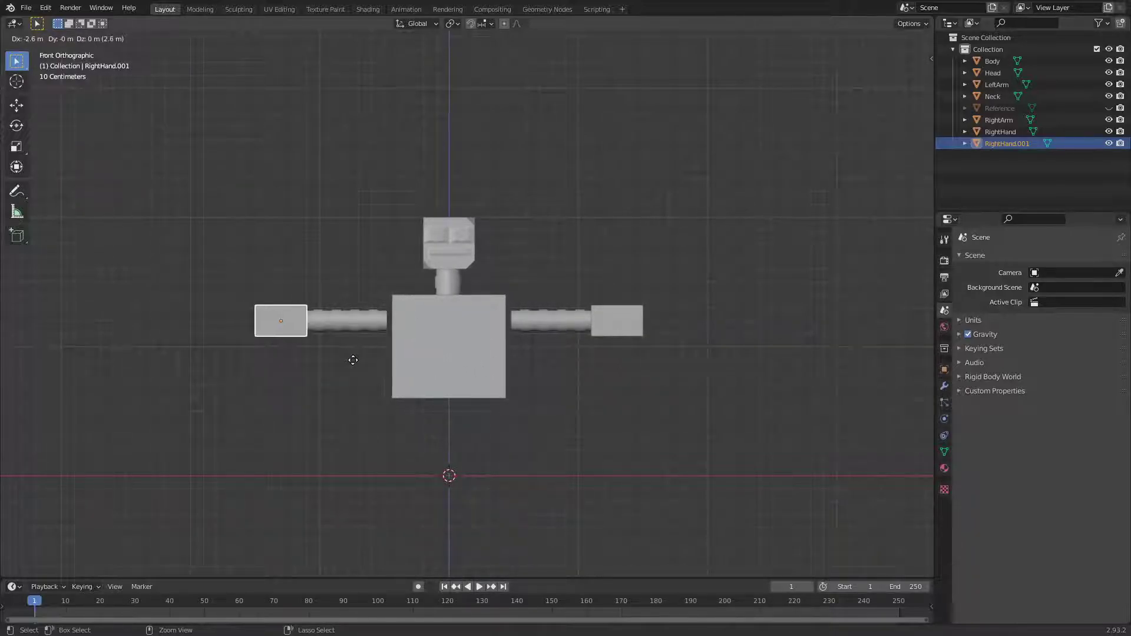
click(353, 360)
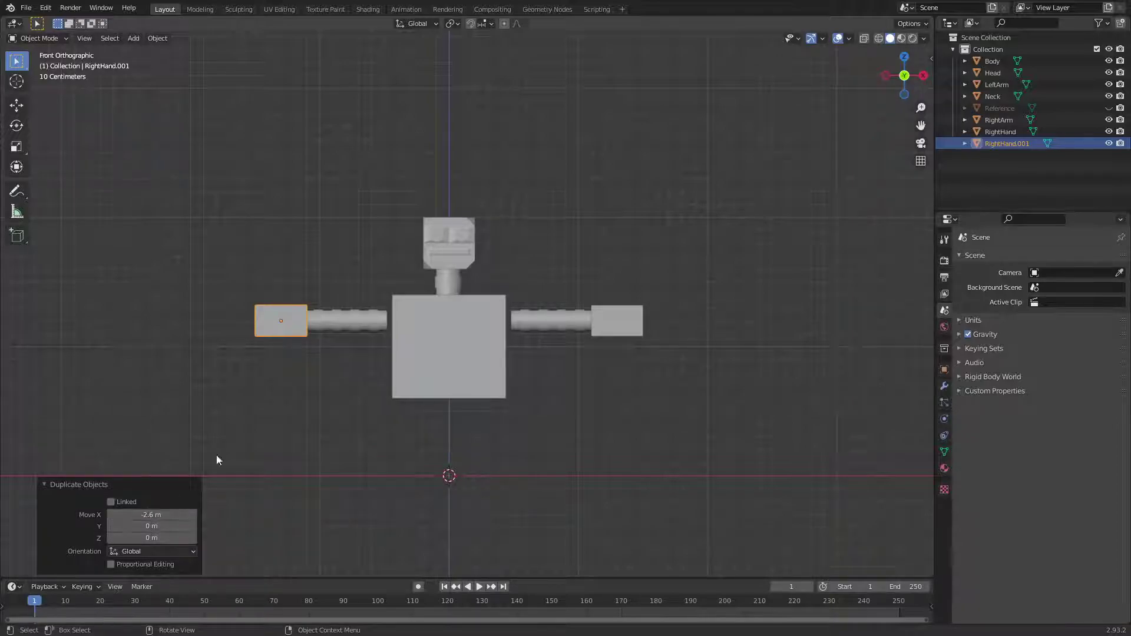
click(329, 482)
click(273, 330)
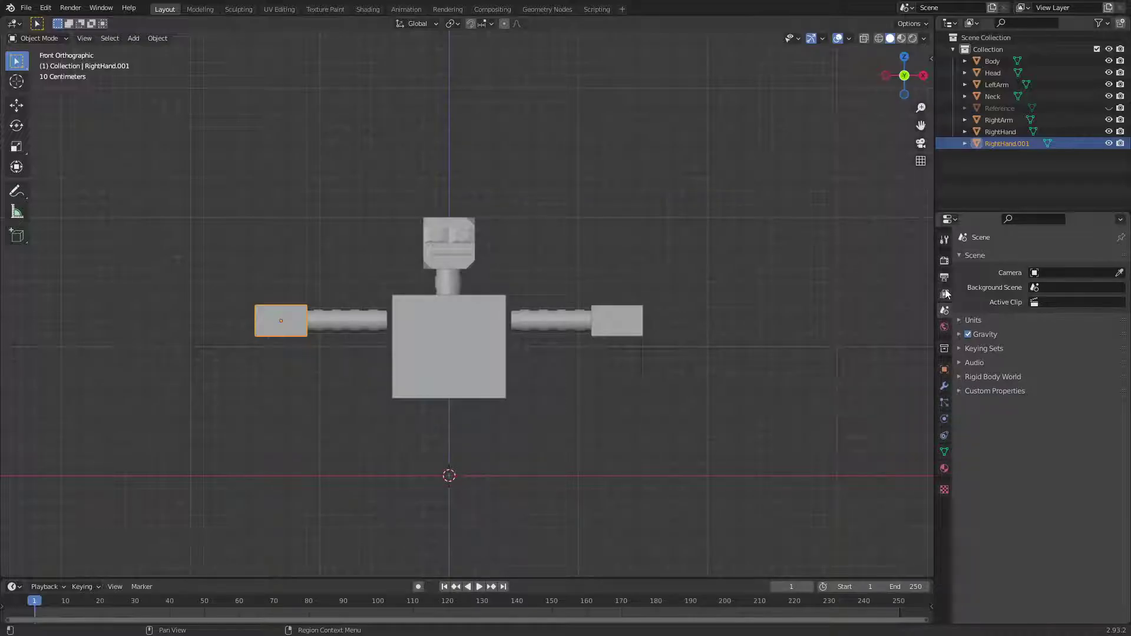
Browse the Properties tabs to Object properties and check the hand's location, X 1.3 m, Z 1.2 m.
click(946, 261)
click(945, 261)
click(945, 278)
click(945, 293)
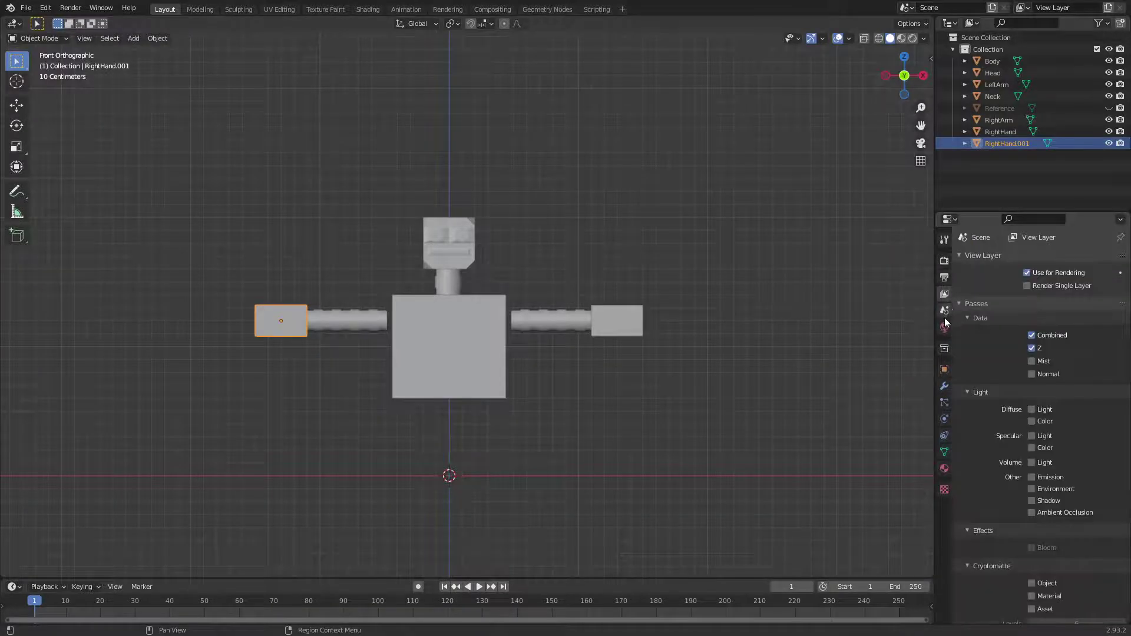
click(945, 311)
click(945, 327)
click(945, 348)
click(945, 369)
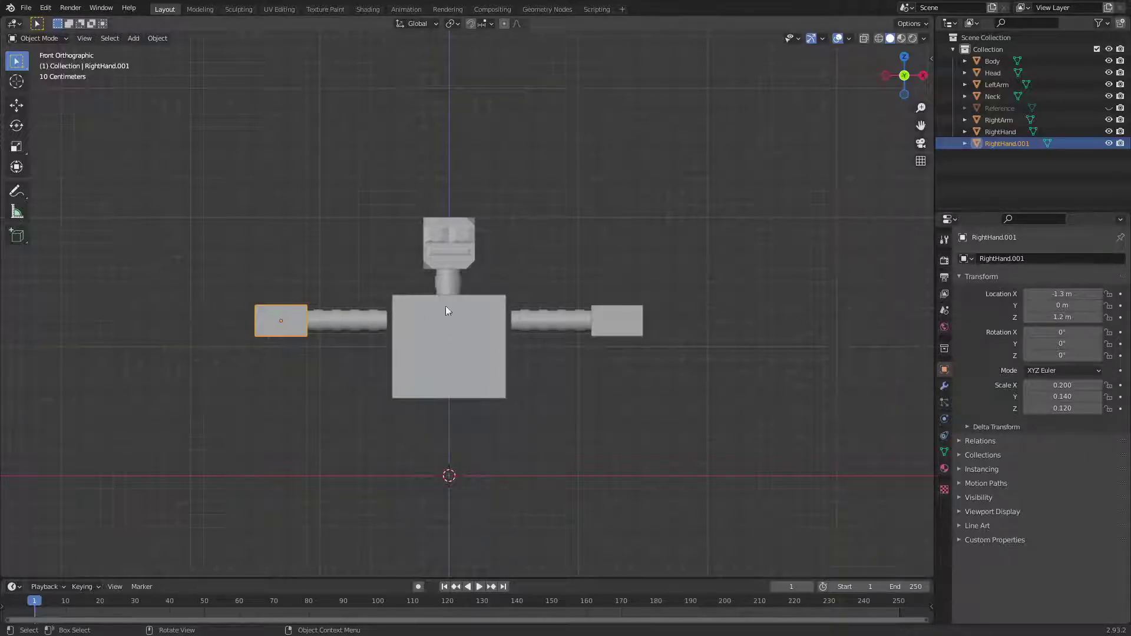
click(616, 314)
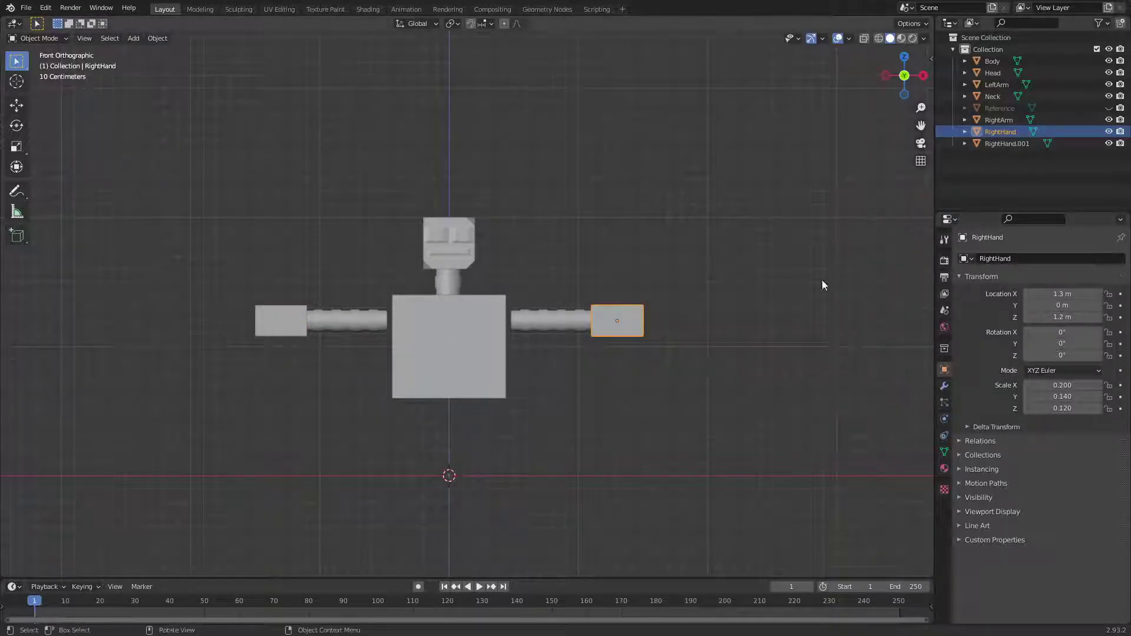
click(518, 336)
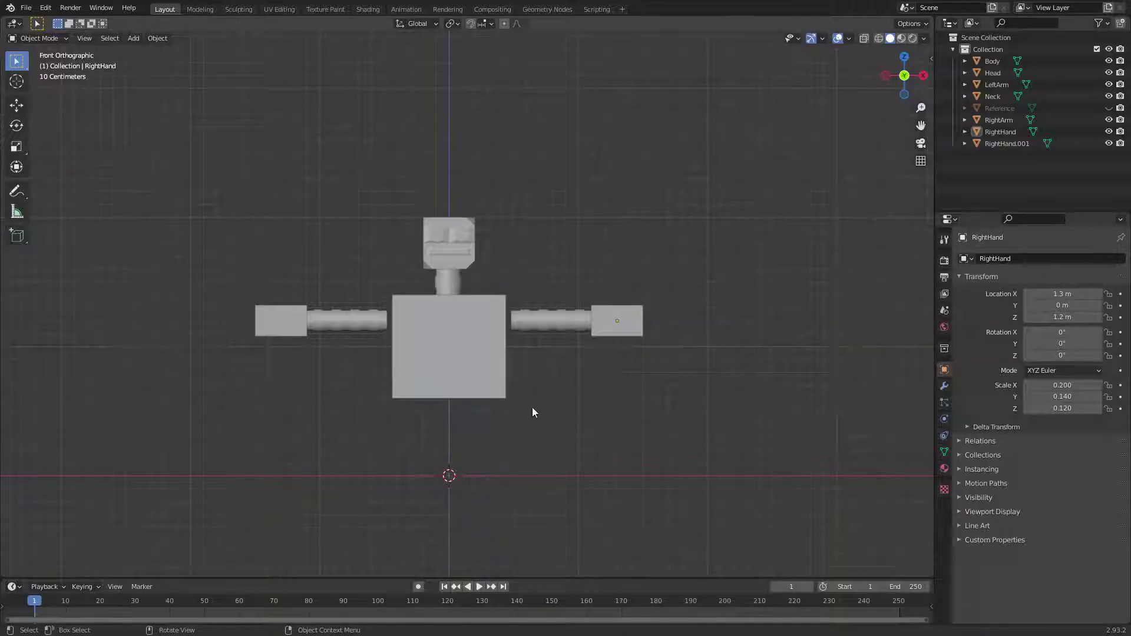
Rename RightHand.001 to LeftHand in the Outliner.
scroll(542, 419, up, 3)
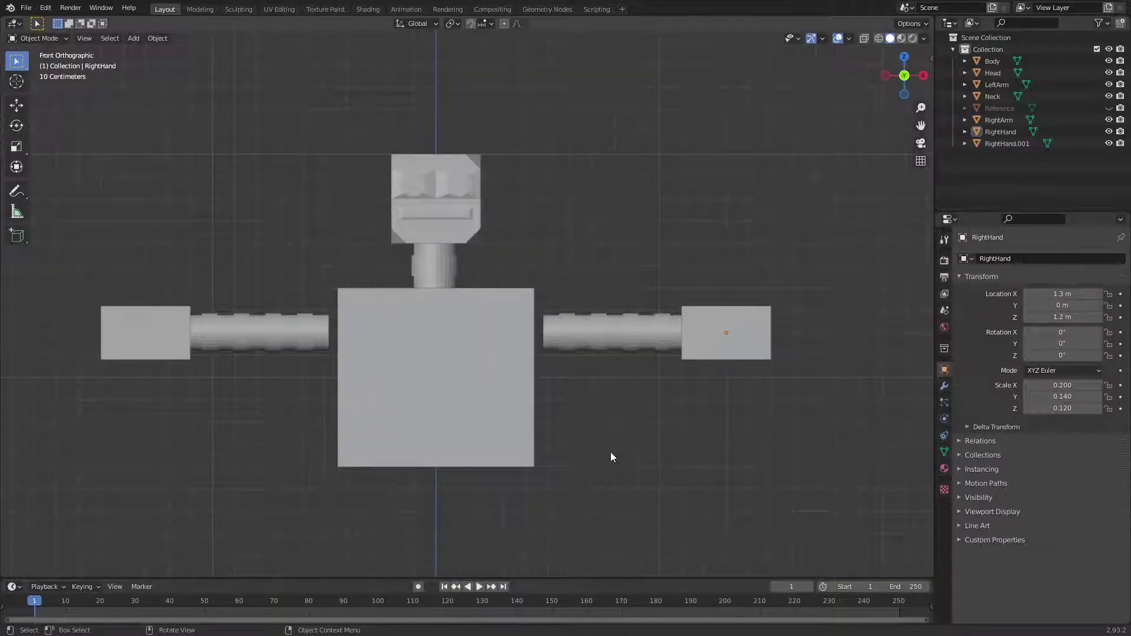
shift+middle_drag(611, 452, 702, 377)
double_click(998, 144)
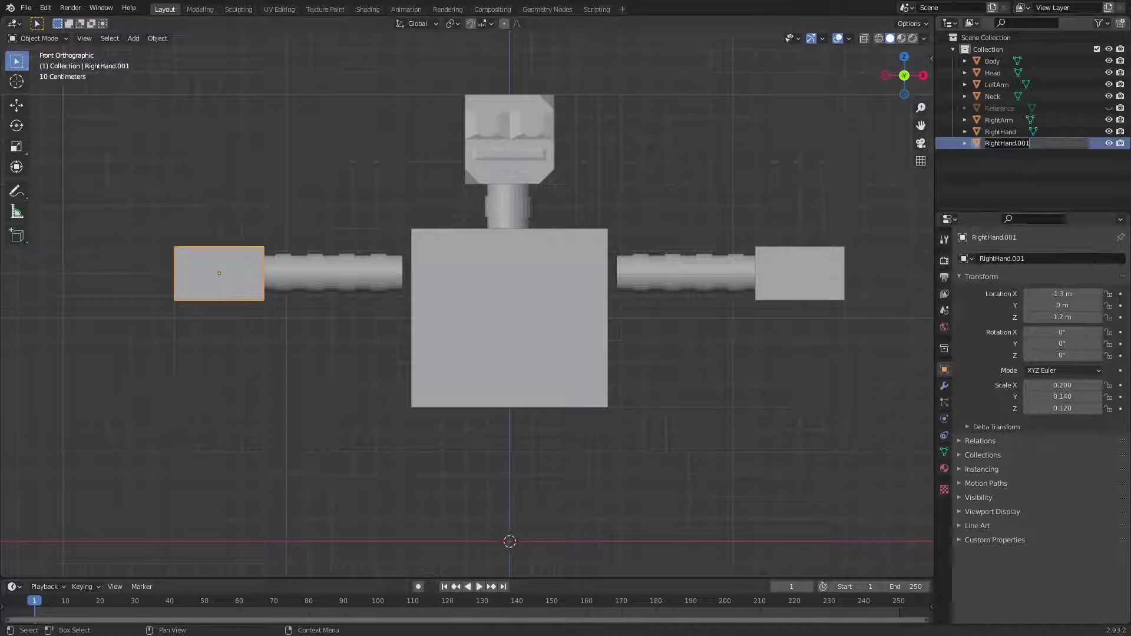
text(LeftHand)
key(Return)
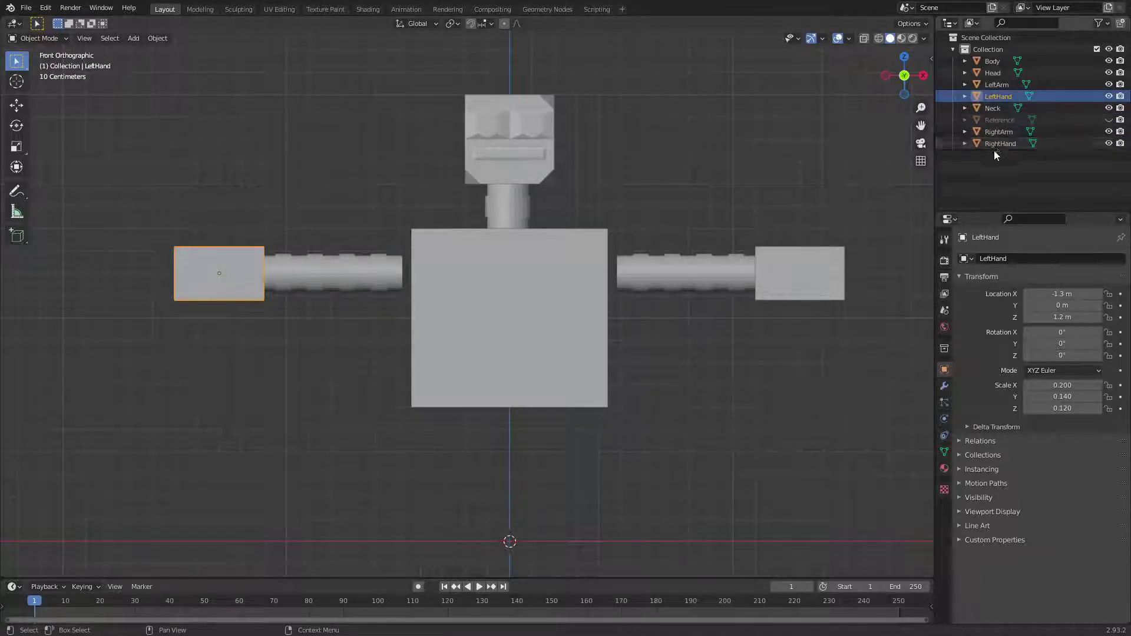
Step through the Outliner objects from Body, then select the left and right arms.
click(996, 62)
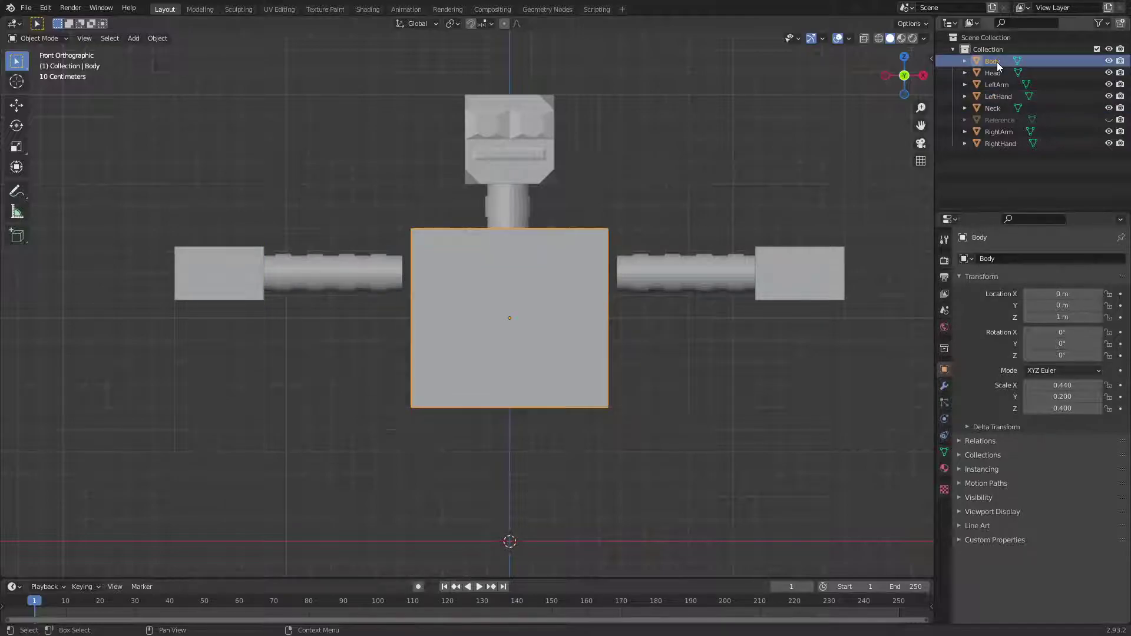
key(Down)
key(Down)
key(Down)
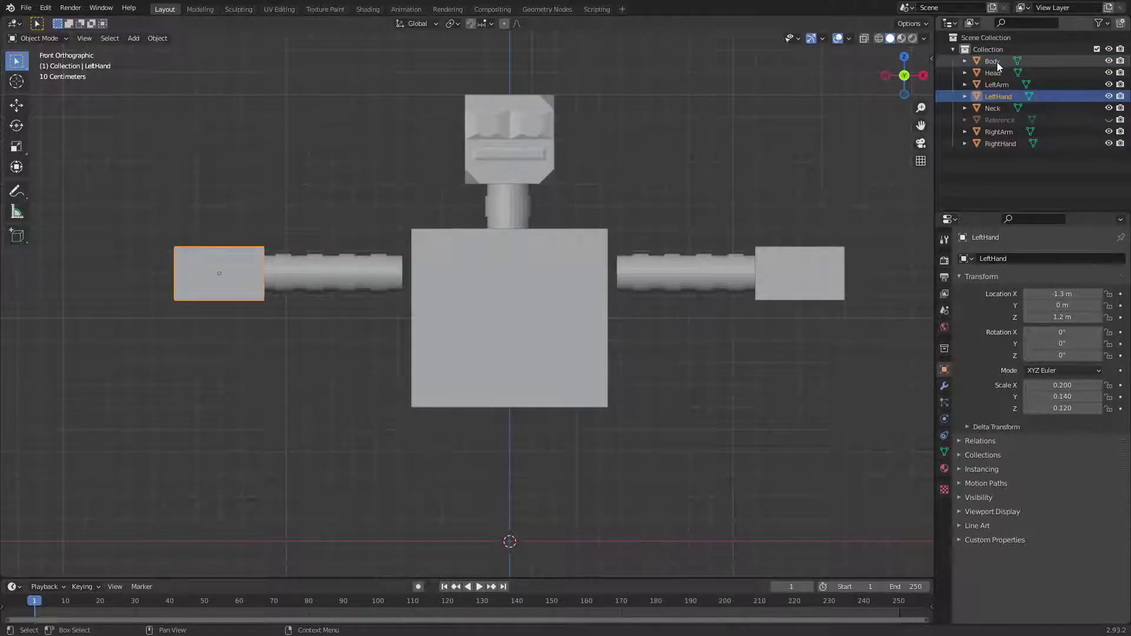
key(Down)
key(Down)
key(Down)
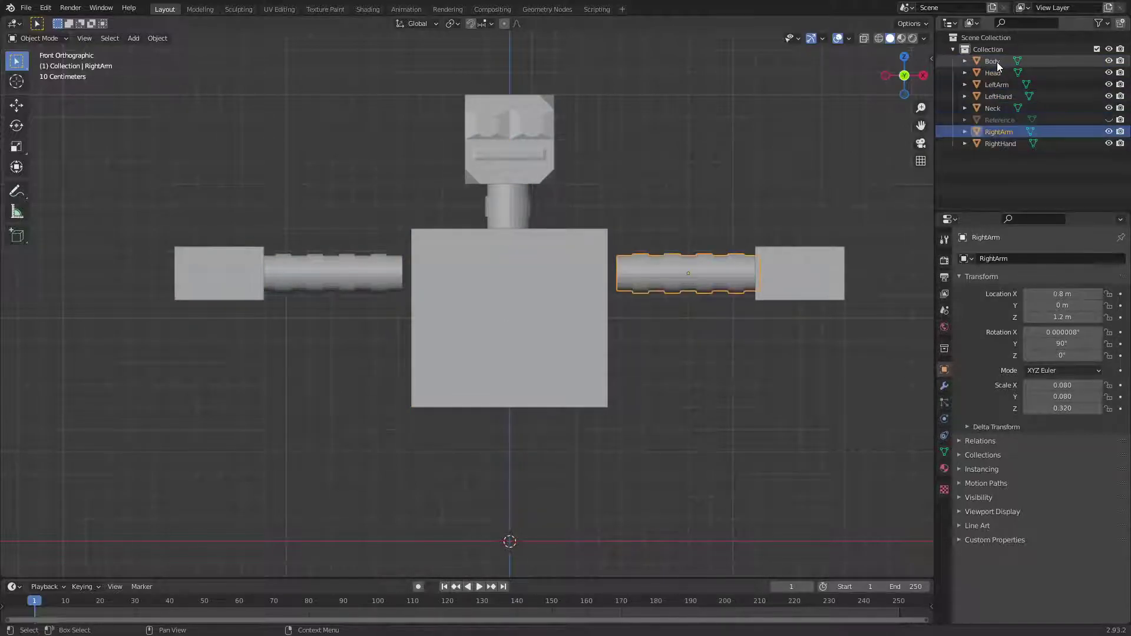
key(Down)
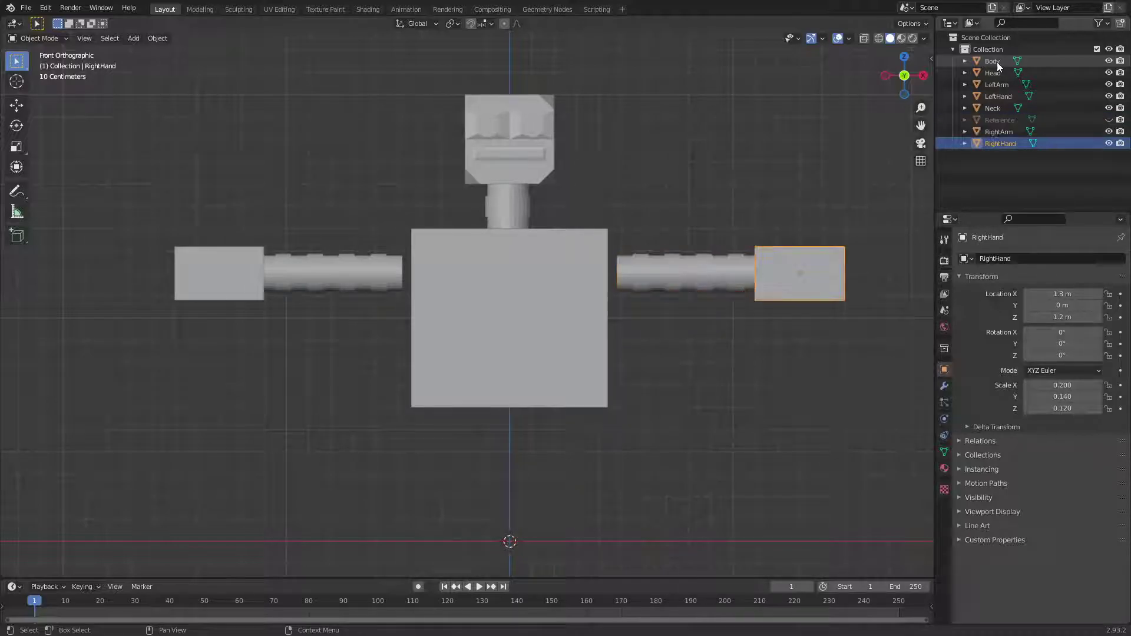
click(719, 359)
scroll(538, 424, down, 2)
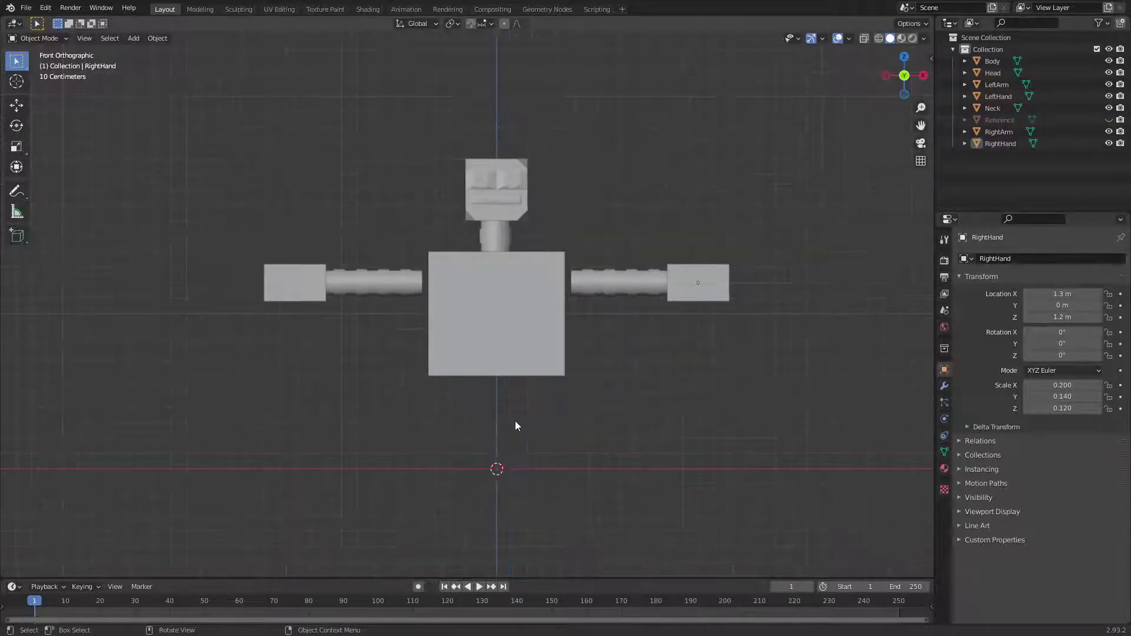
click(389, 290)
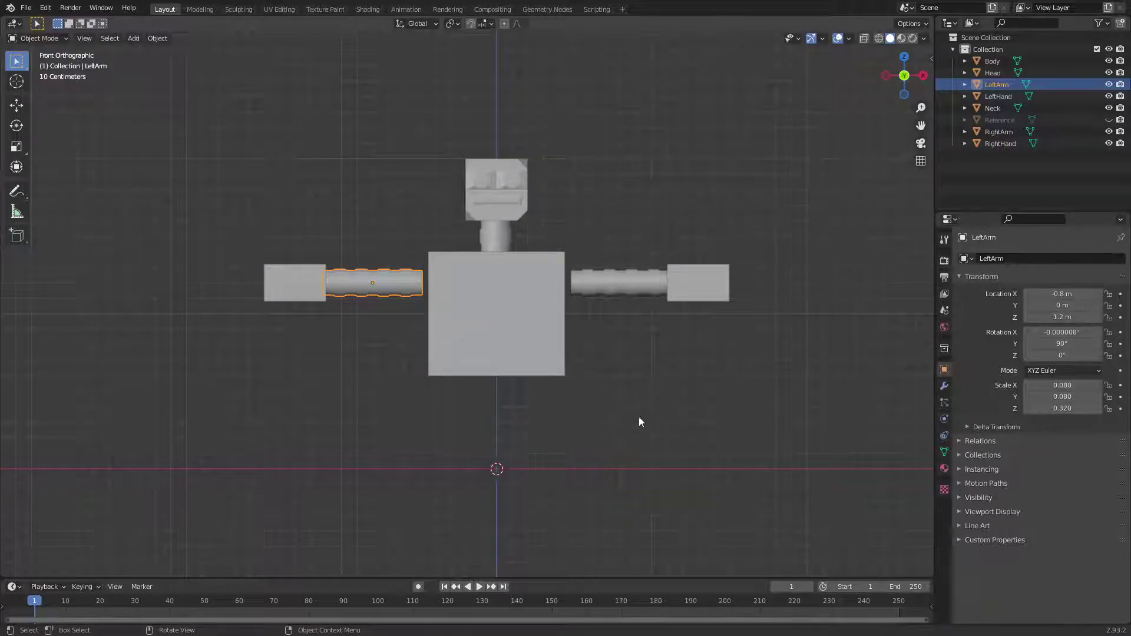
click(611, 287)
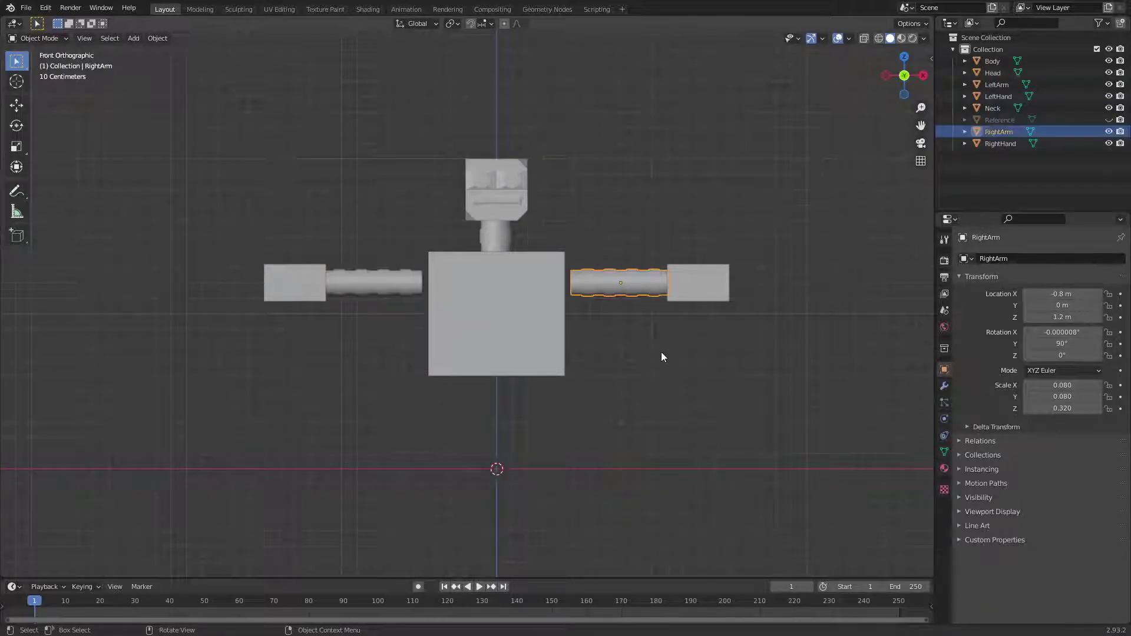
Duplicate the right arm, rotate the copy 90° and place it at X 0.2 m below the body.
key(shift+d)
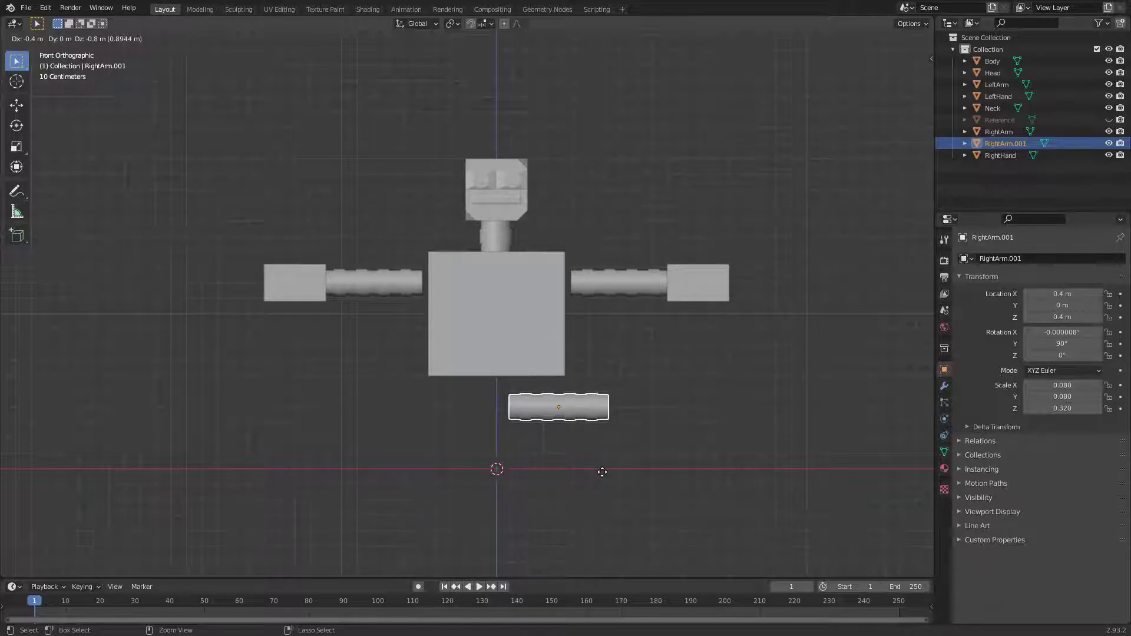
click(602, 472)
key(r)
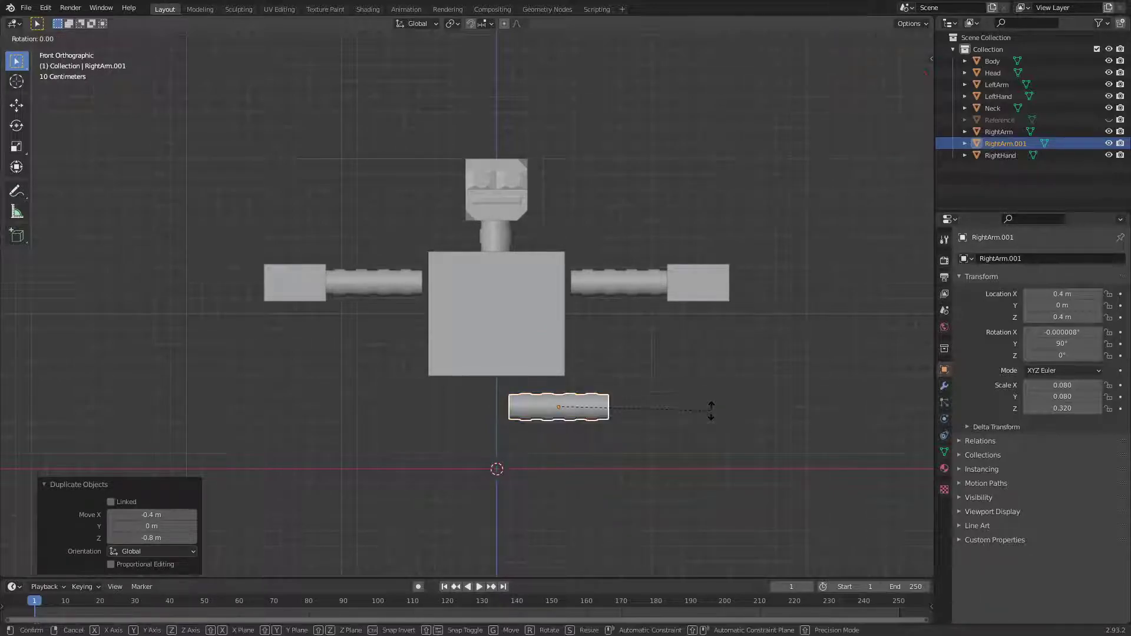
click(557, 512)
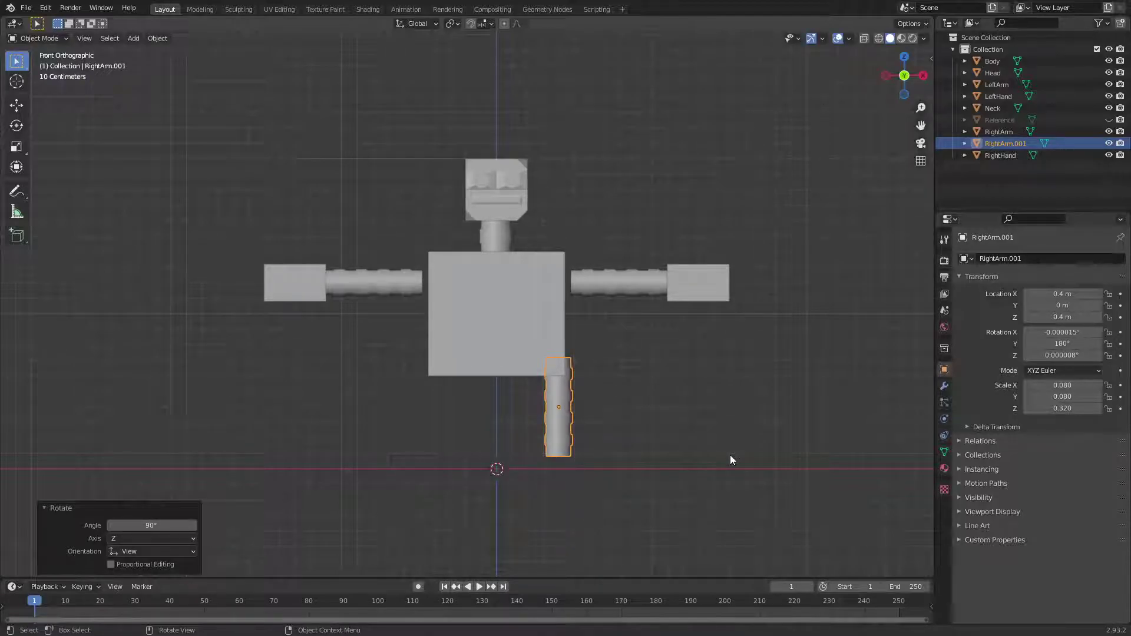
key(g)
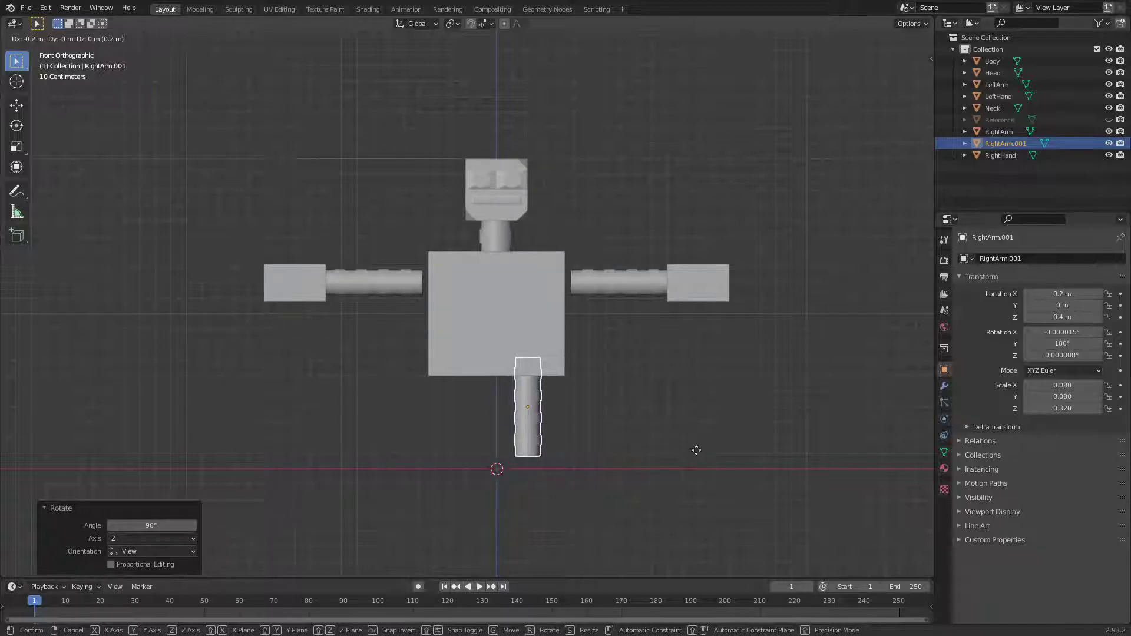
click(696, 450)
scroll(635, 486, up, 2)
scroll(660, 497, down, 1)
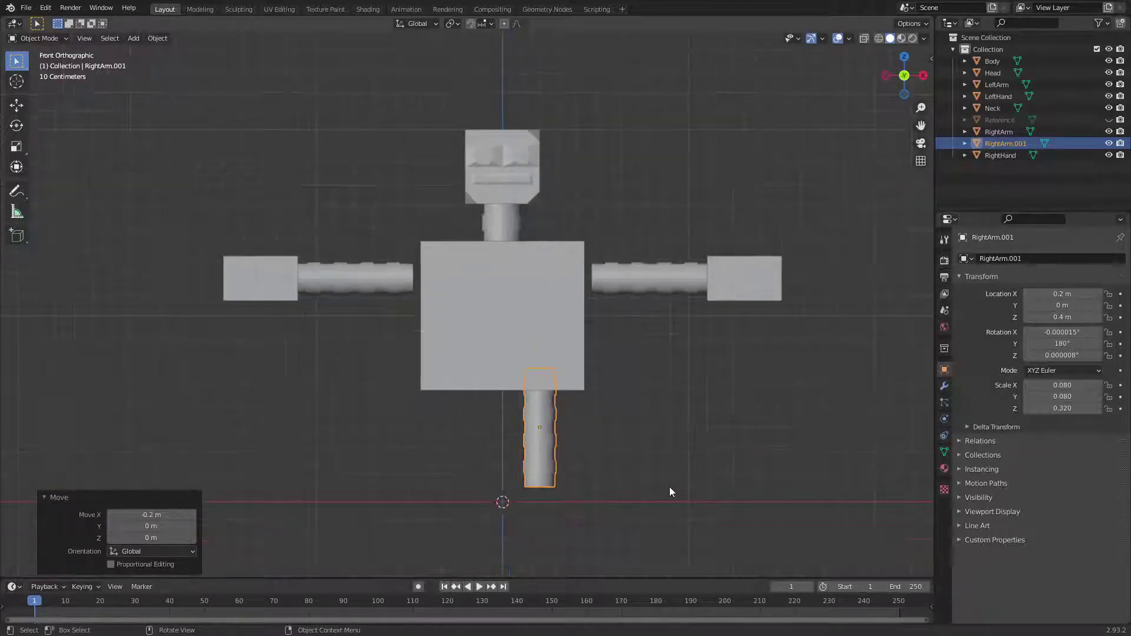
Duplicate the leg and move the copy −0.4 m on X to X −0.2 m.
key(shift+d)
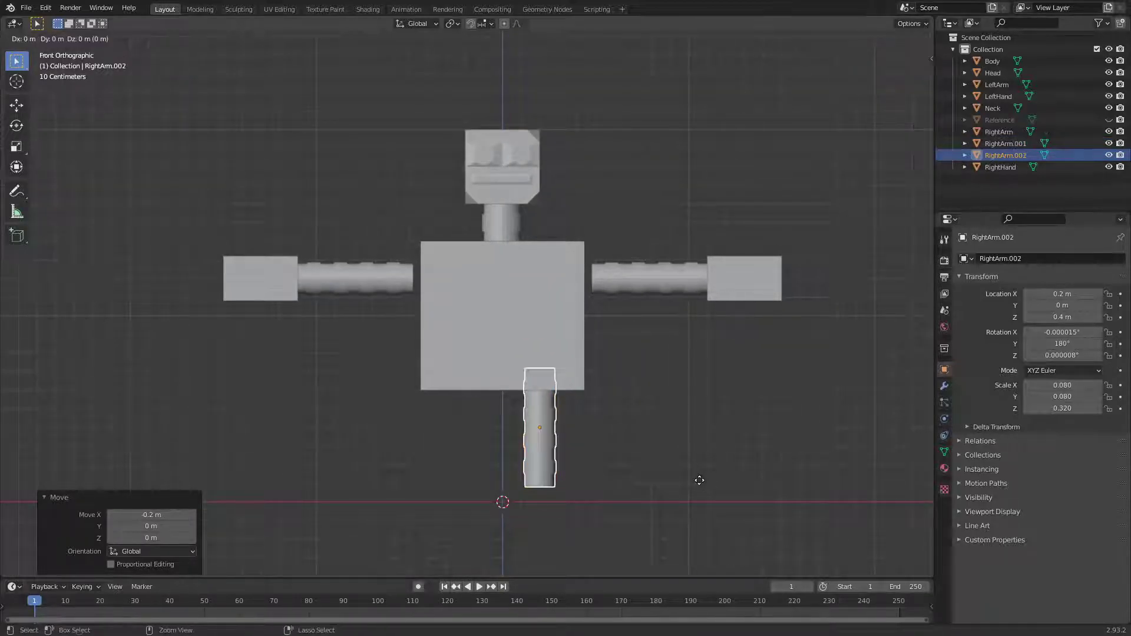
click(628, 476)
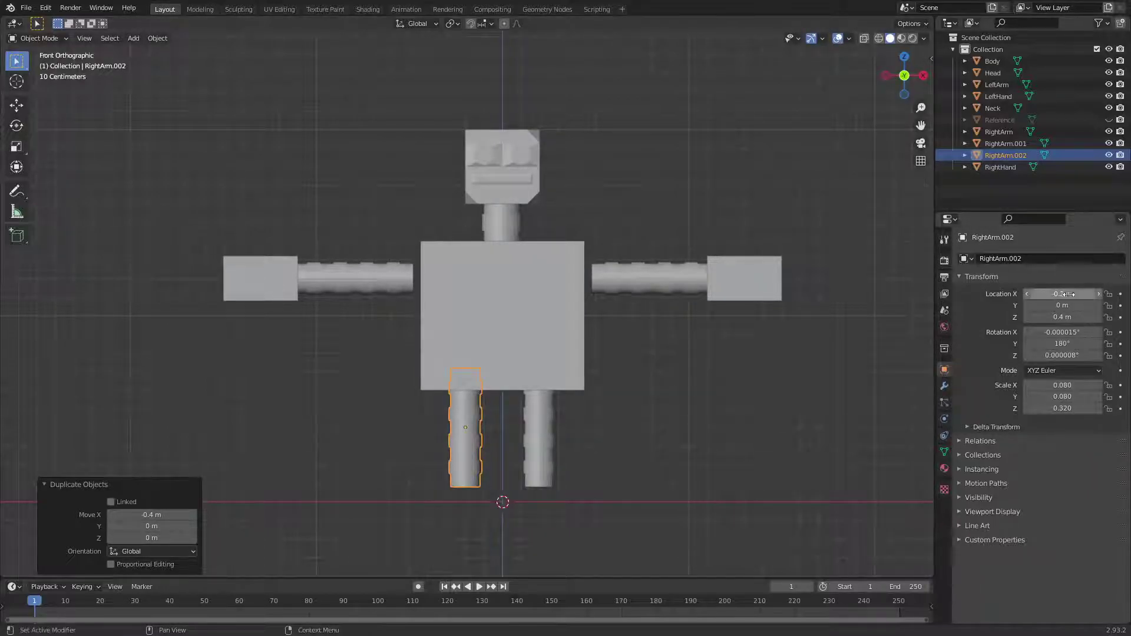
click(546, 450)
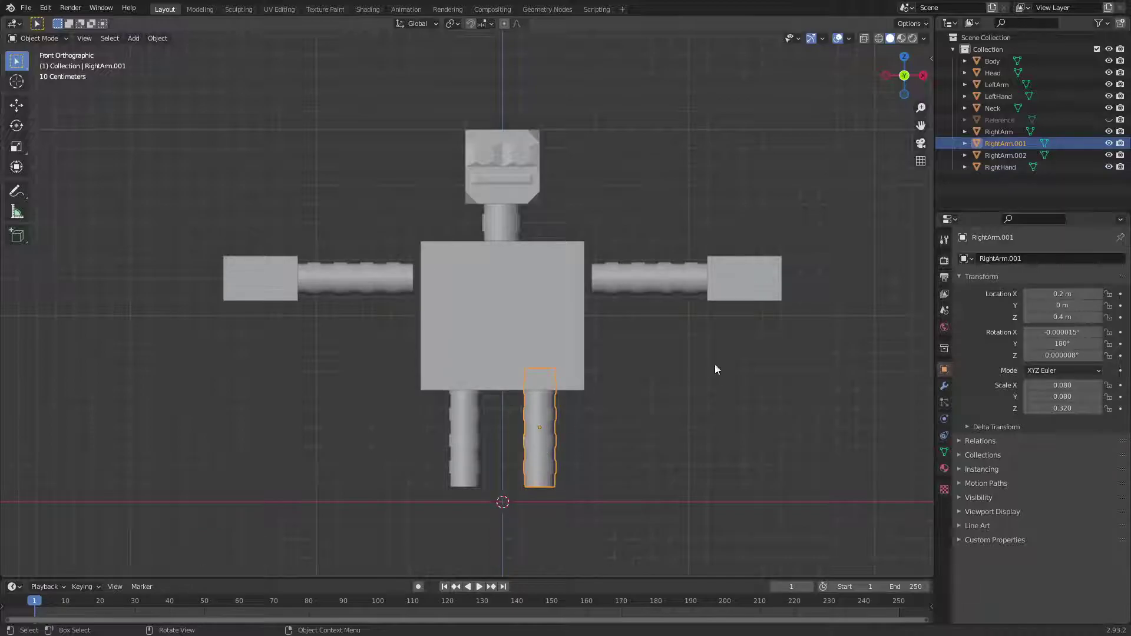
Set Rotation X and Z to 0° on both legs in the N-panel.
click(1061, 332)
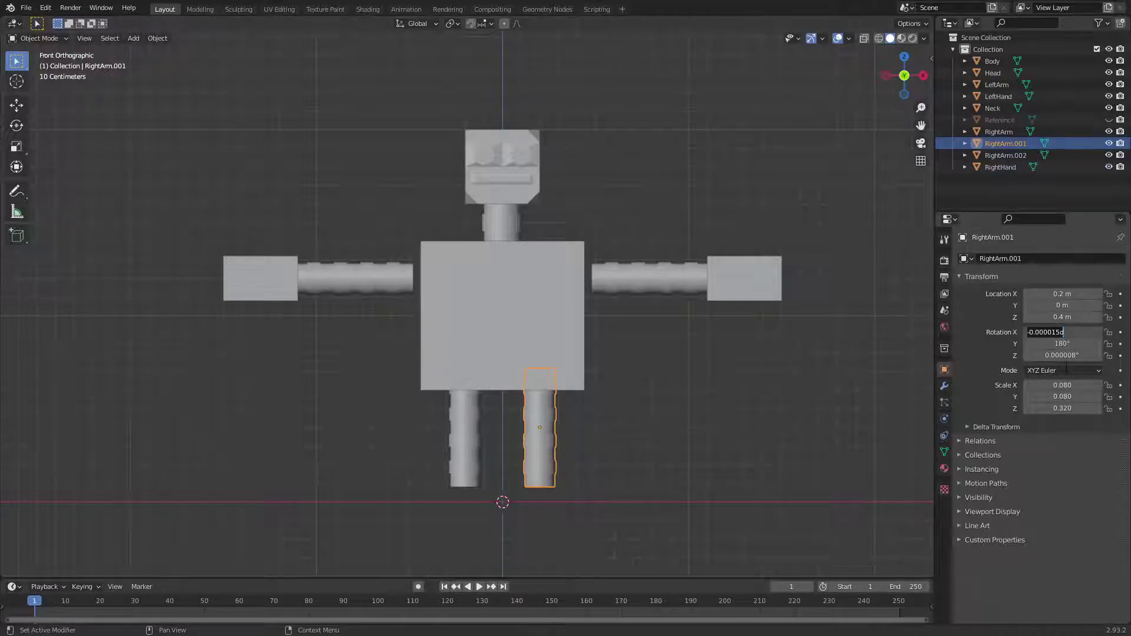
text(0)
key(Return)
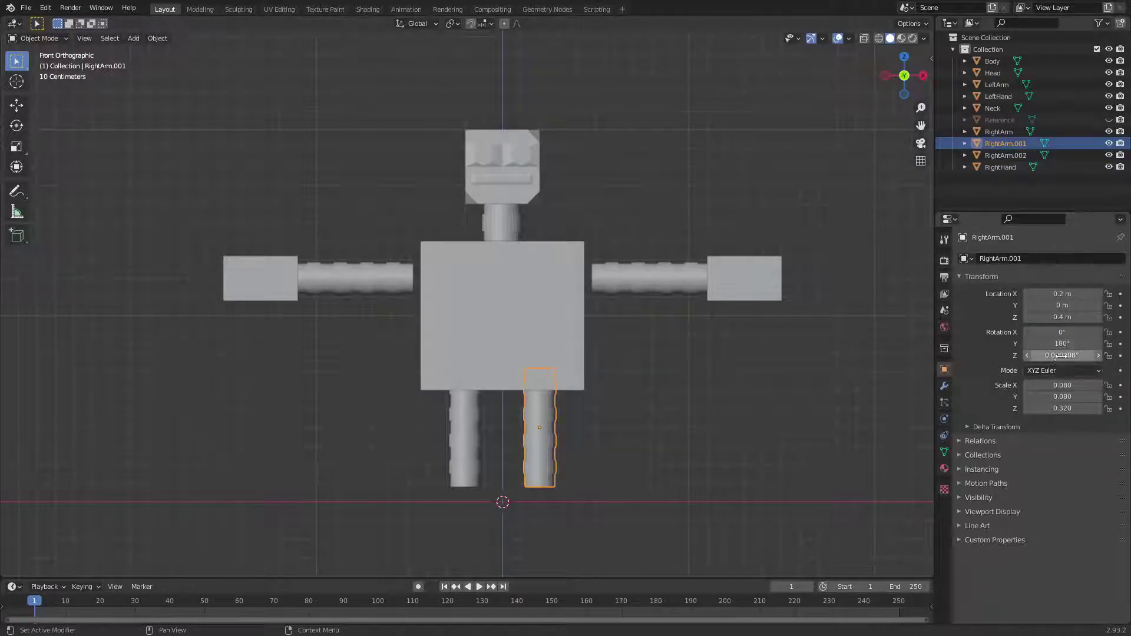
click(1061, 356)
text(0)
key(Return)
click(479, 421)
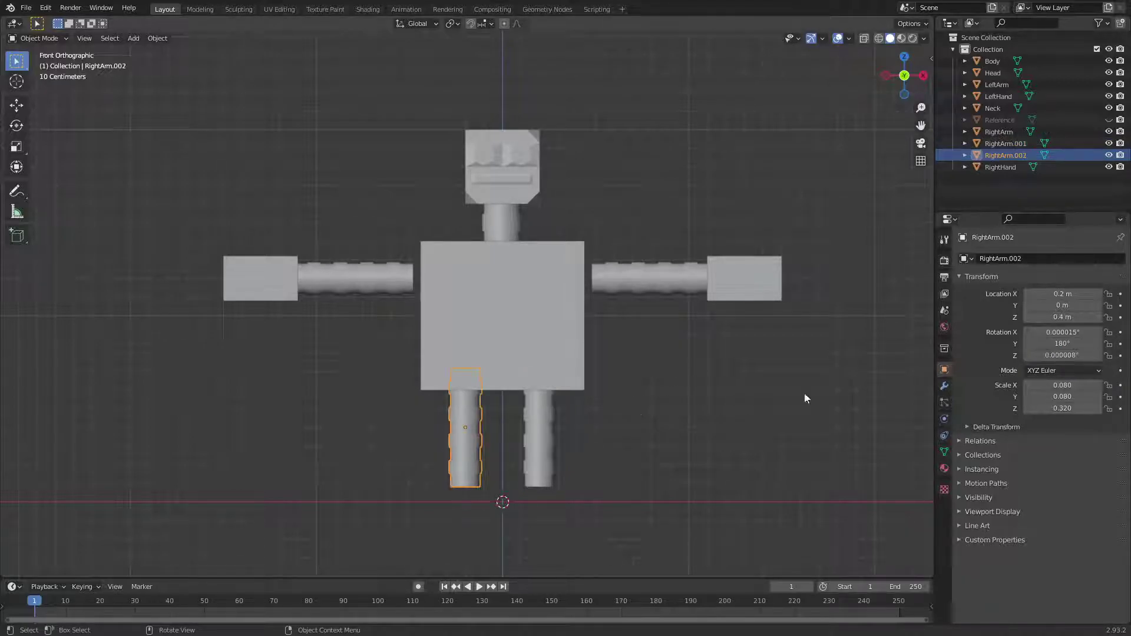
click(1058, 333)
text(0)
key(Tab)
key(Tab)
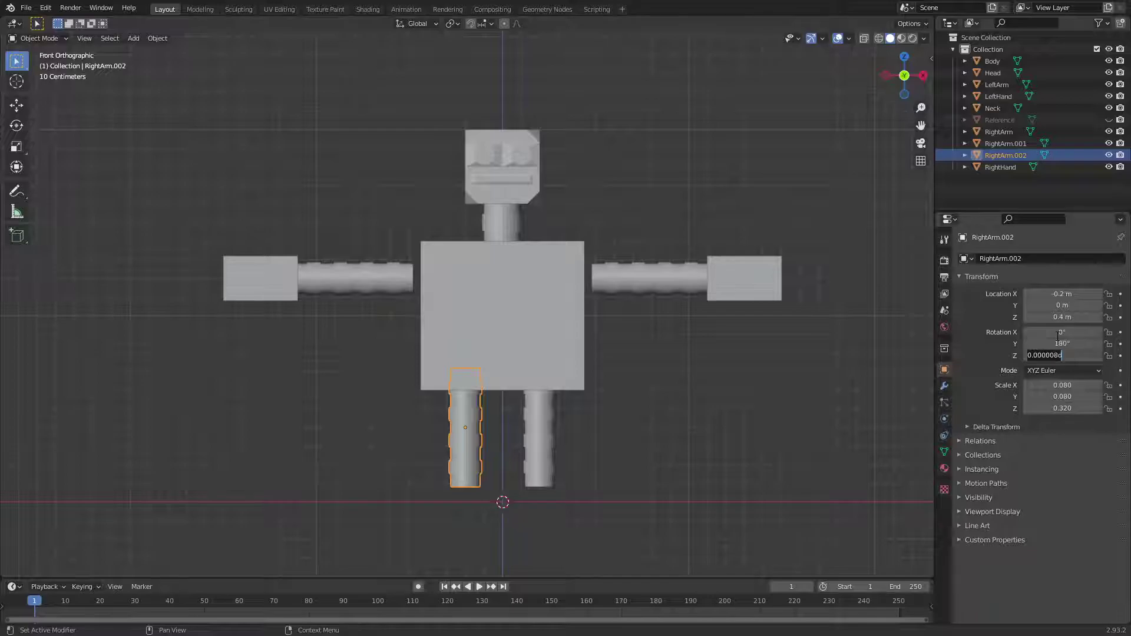
text(0)
key(Return)
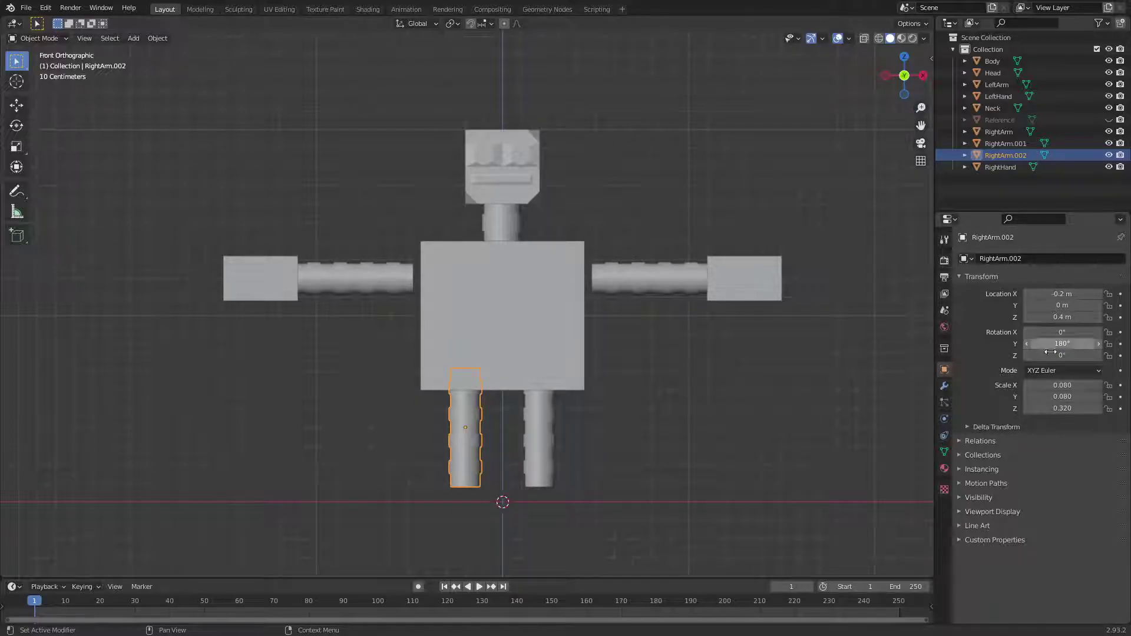
Reset the X rotation of LeftArm and RightArm to 0°.
click(658, 425)
click(405, 274)
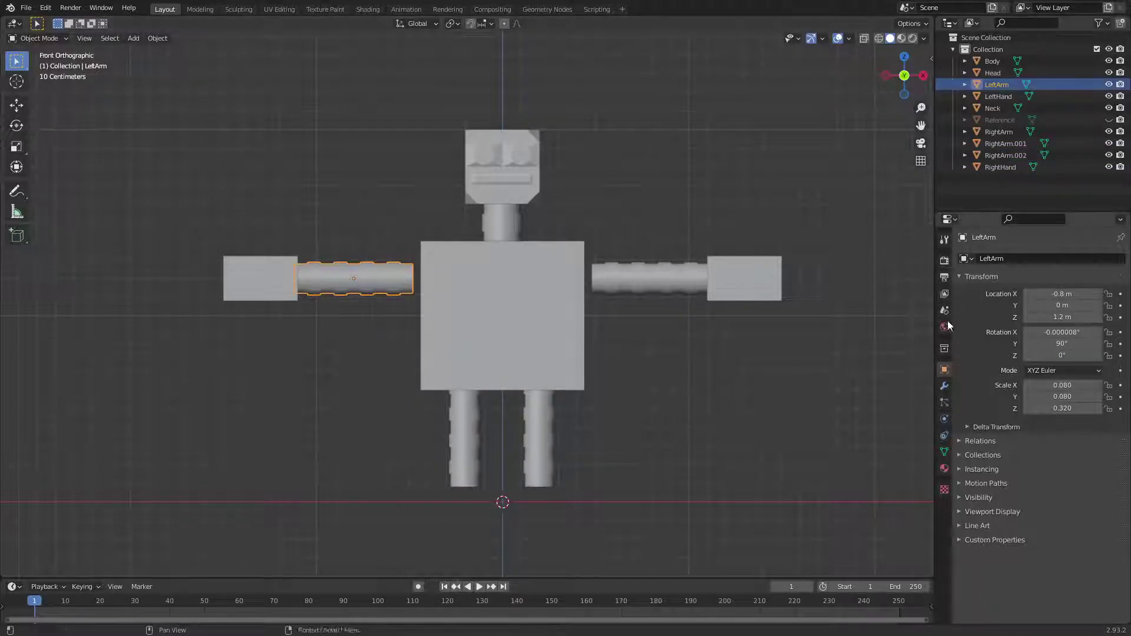
click(1054, 333)
key(Escape)
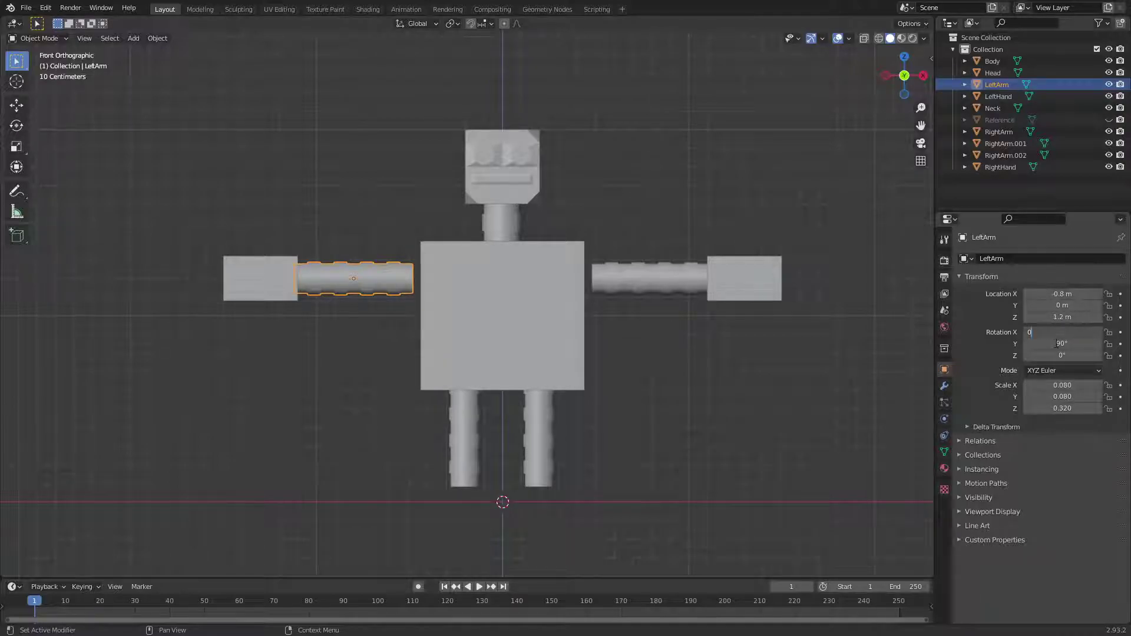
click(678, 274)
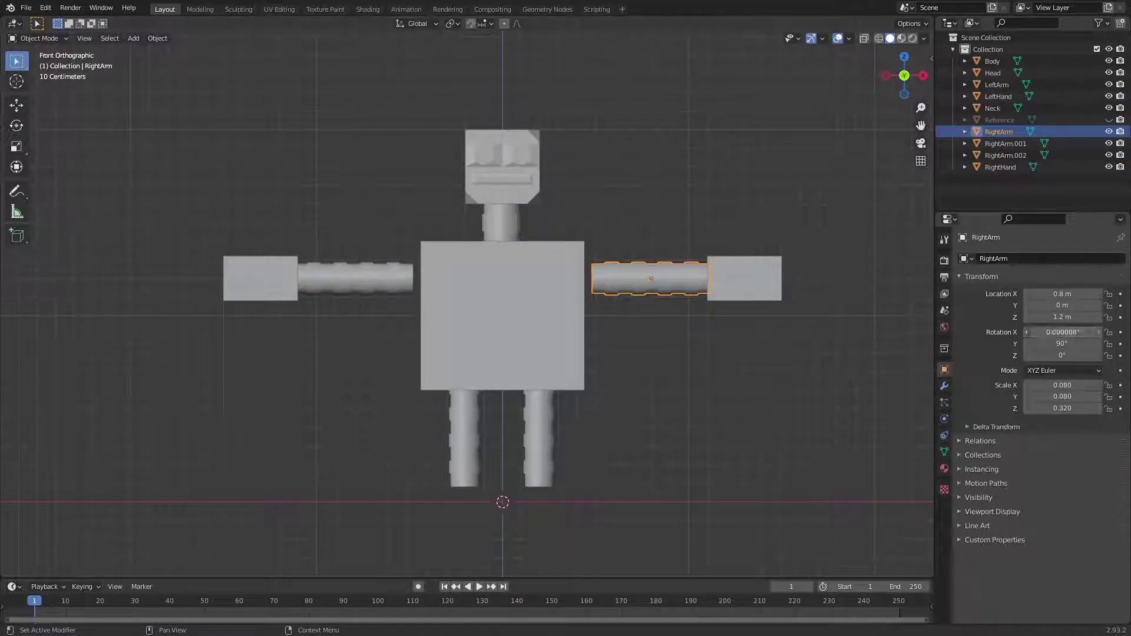
click(1051, 332)
text(0)
key(Return)
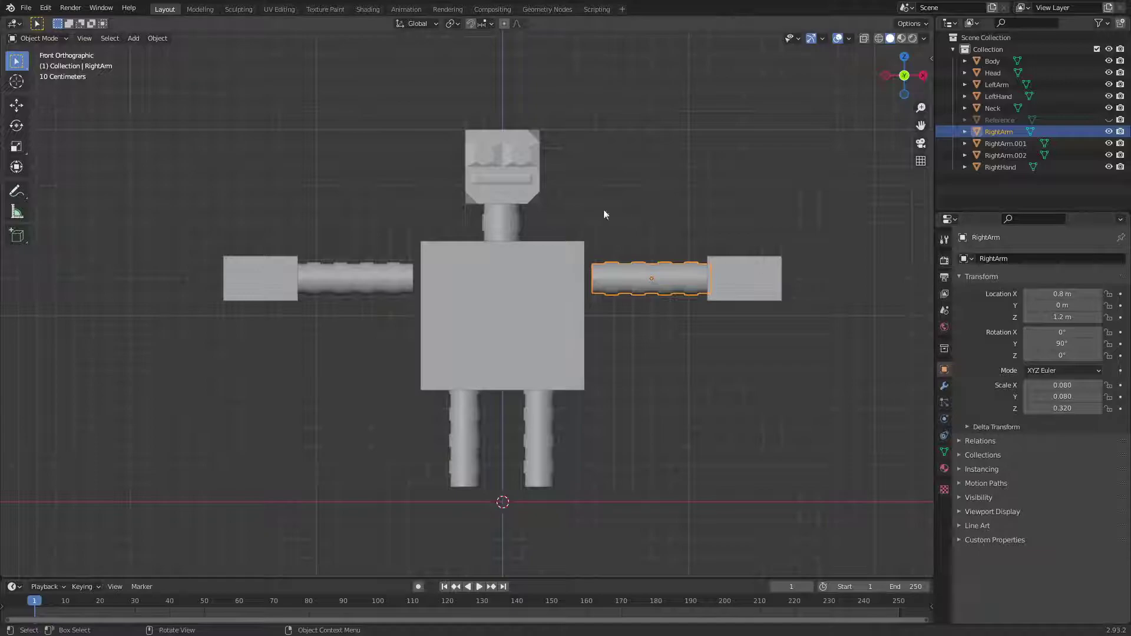
Check the Neck, Head and Body rotations, then deselect all robot parts.
click(500, 223)
click(534, 169)
click(549, 316)
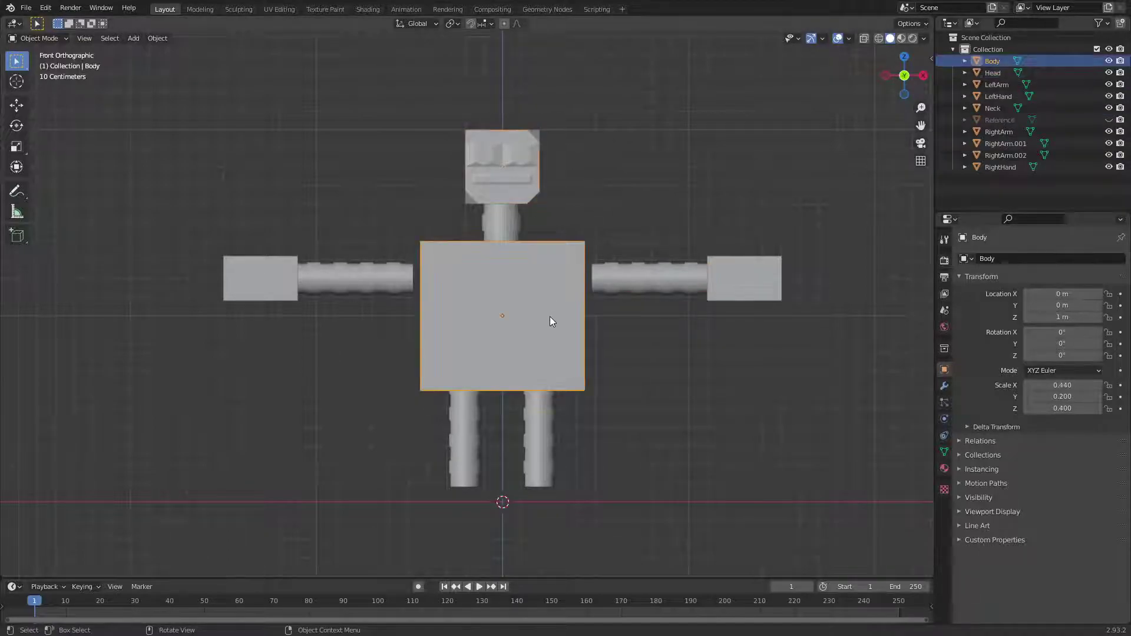
click(539, 424)
drag(211, 112, 789, 518)
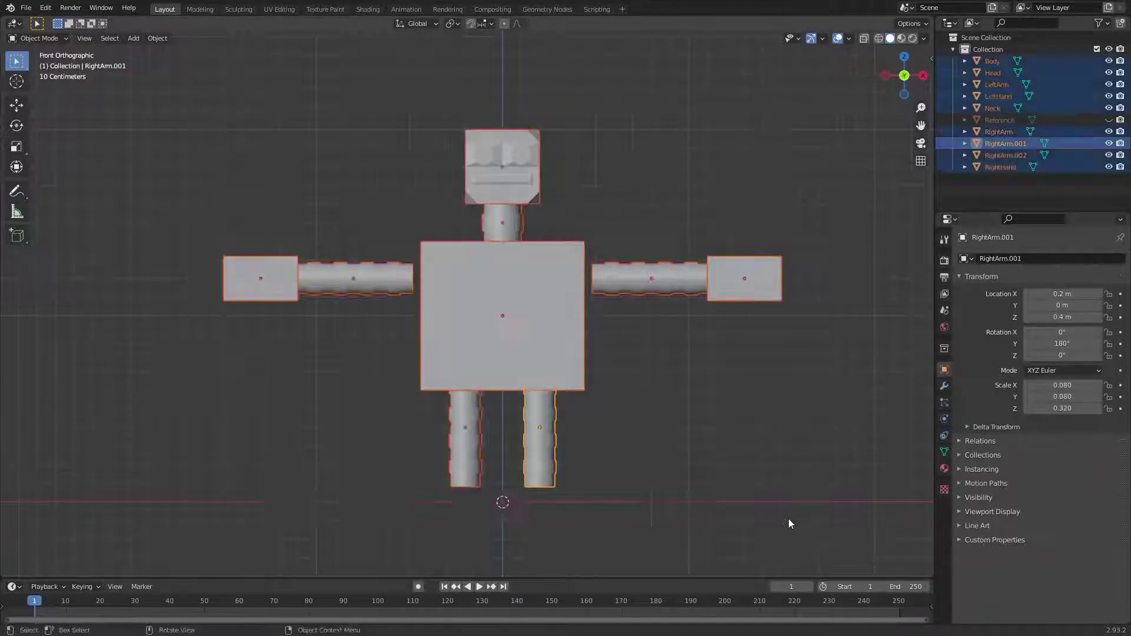
click(751, 436)
Save the file as Character-Robot.blend.
scroll(679, 468, down, 2)
key(ctrl+s)
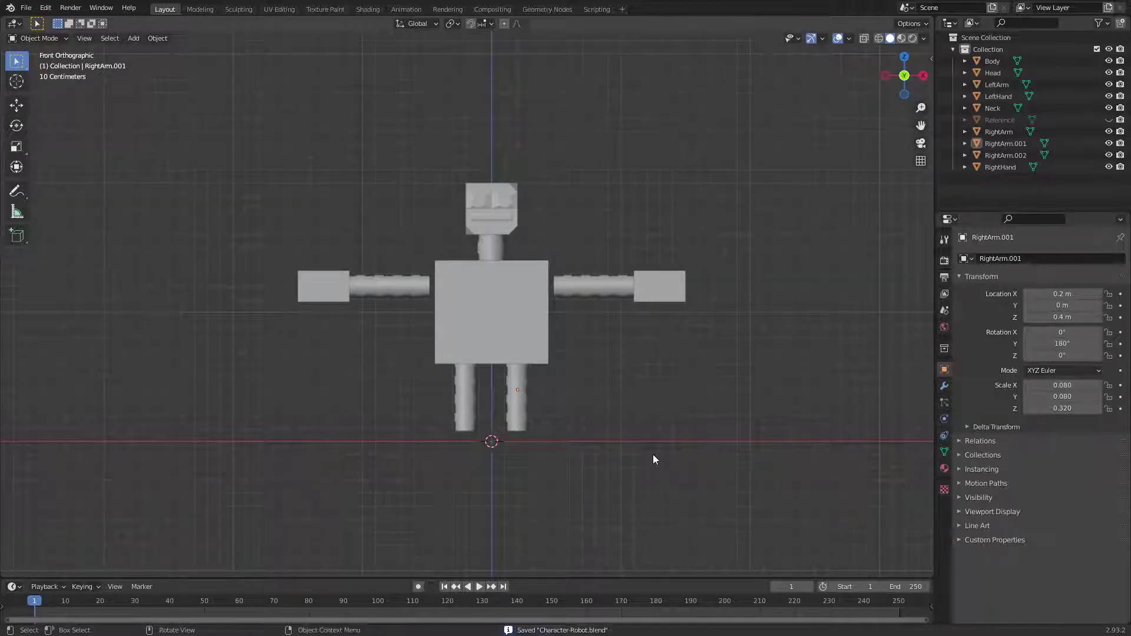
scroll(669, 448, up, 2)
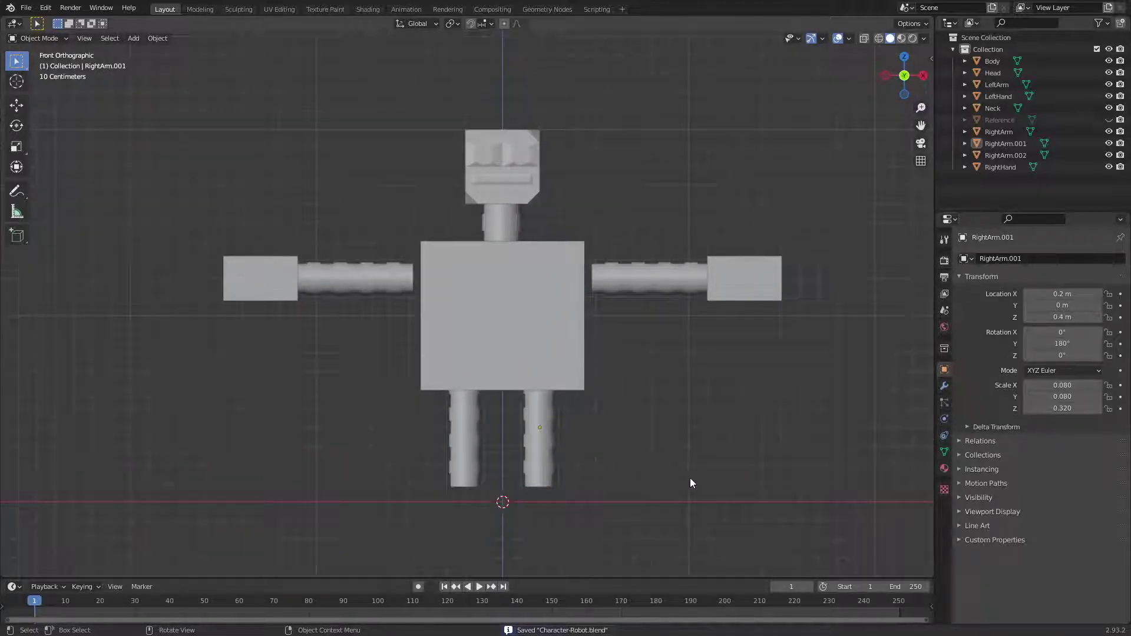
key(shift+a)
Shrink the new cube to 0.2 scale in top view.
mouse_move(735, 398)
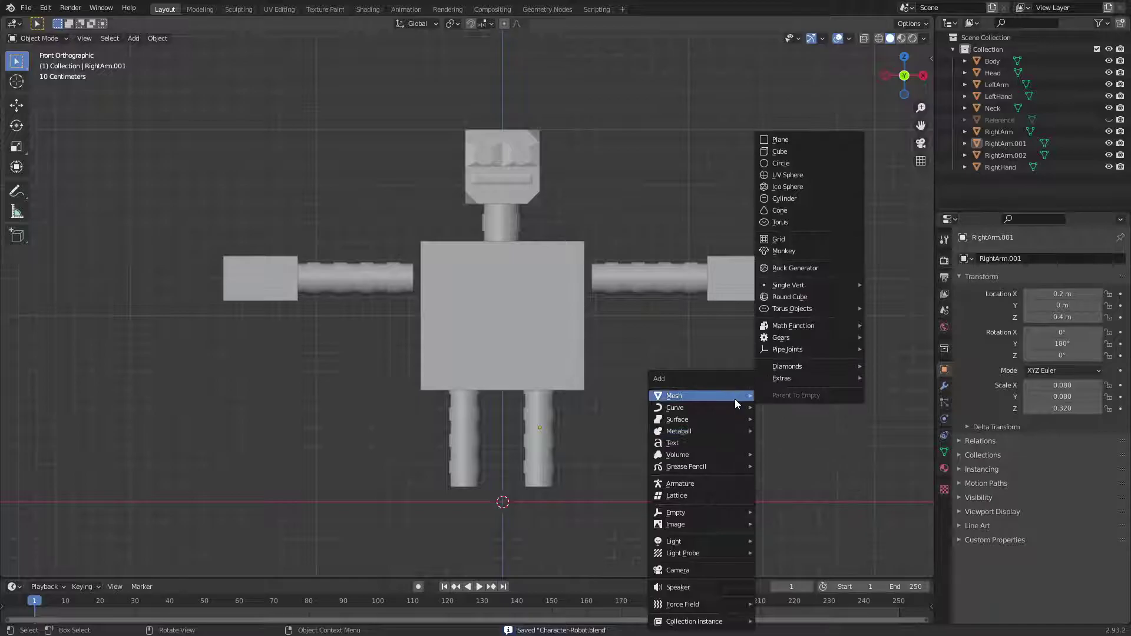
scroll(814, 374, down, 4)
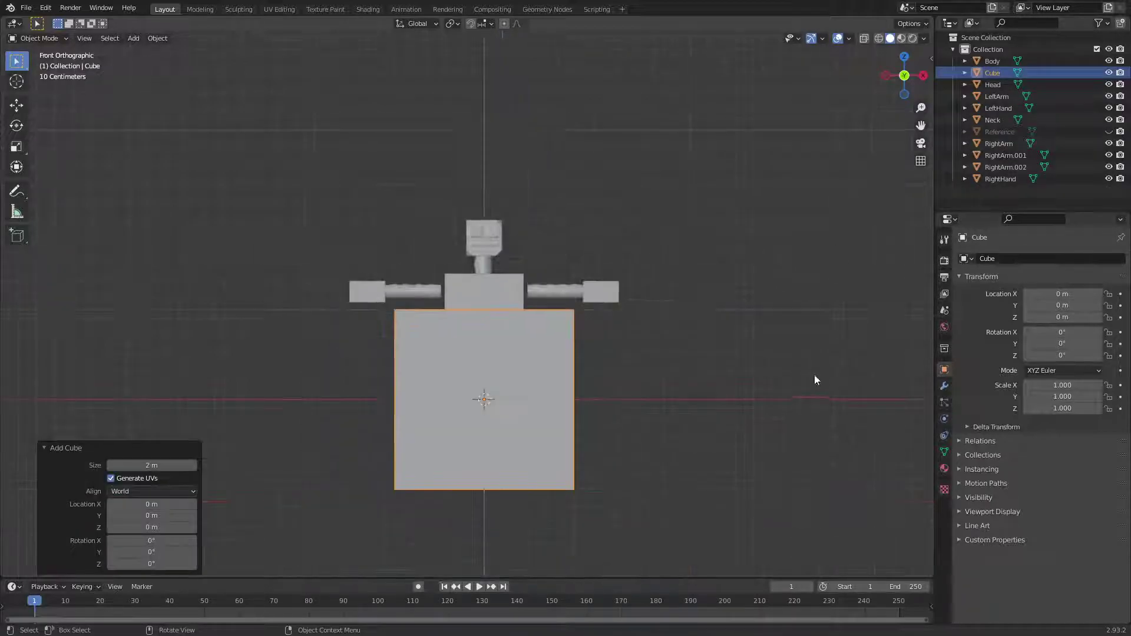
key(KP_7)
key(s)
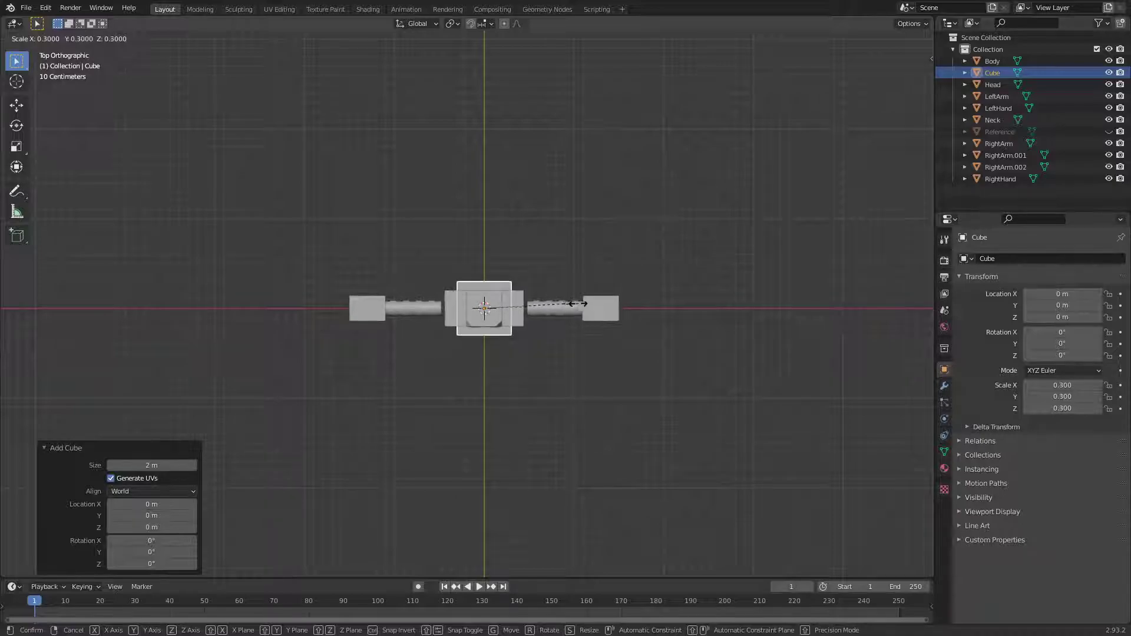
click(581, 348)
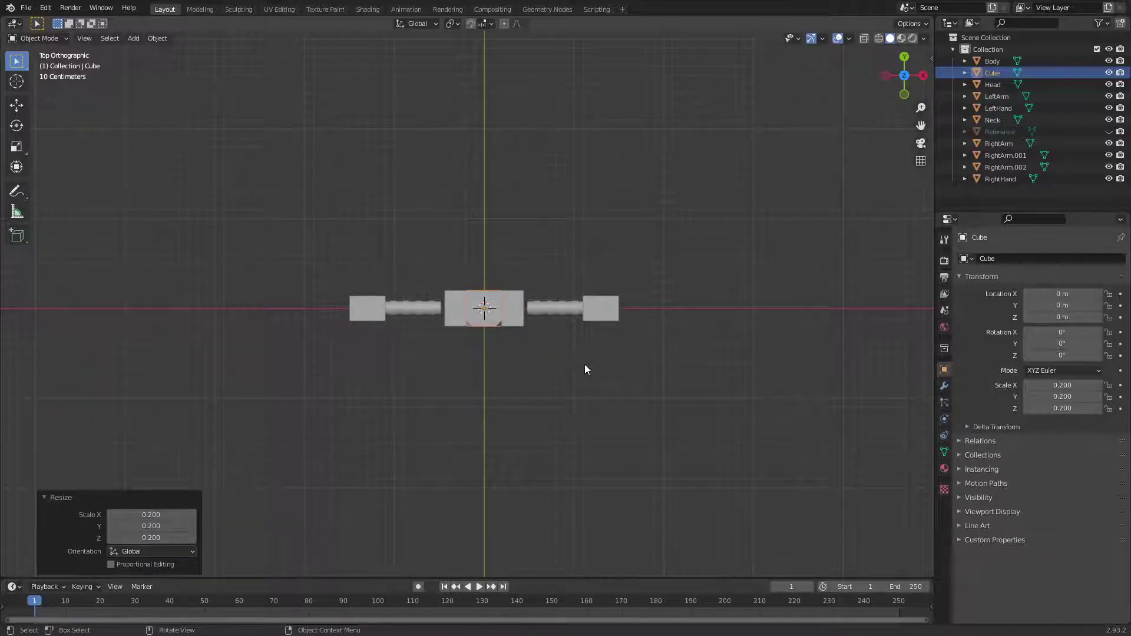
Move the cube under the left leg at X -0.2 m.
key(KP_1)
scroll(589, 436, up, 2)
shift+middle_drag(589, 434, 632, 392)
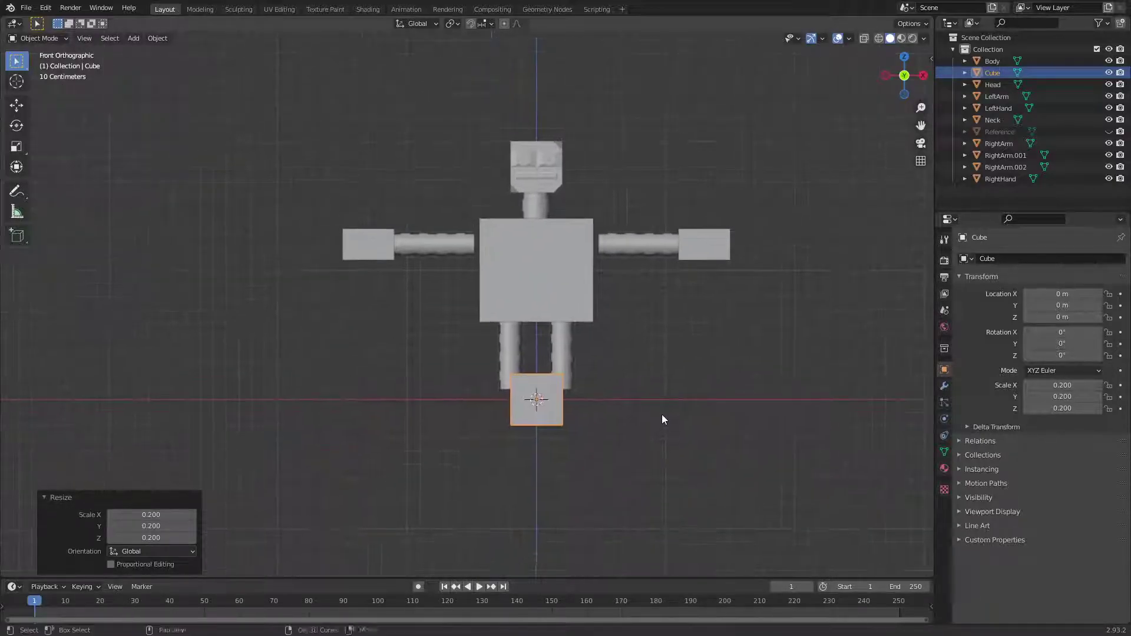
key(g)
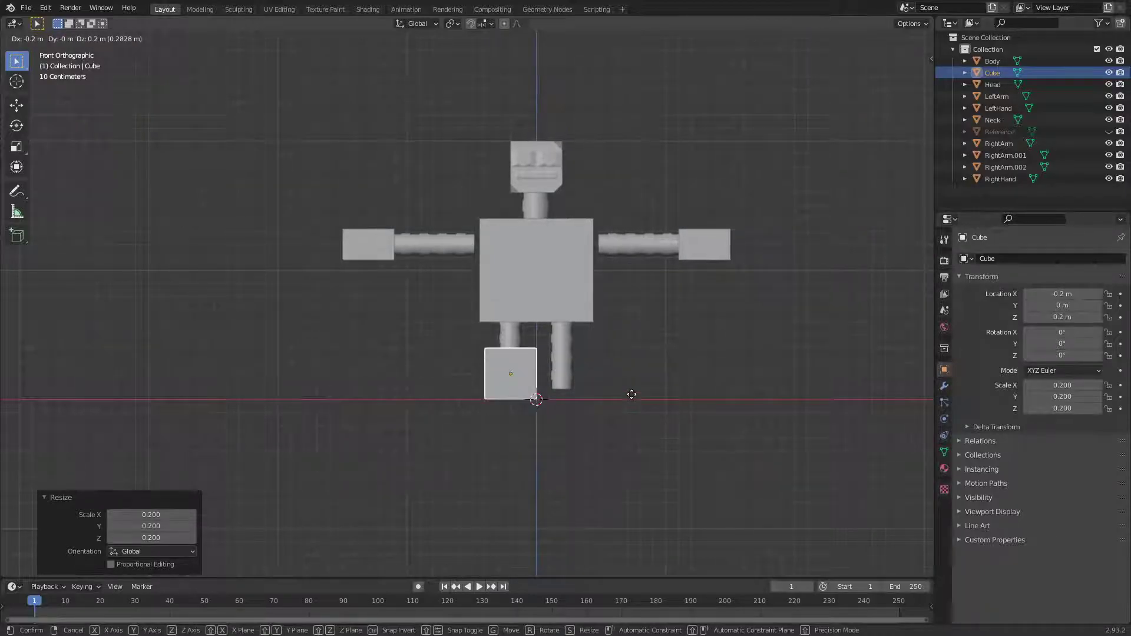
click(632, 394)
Flatten the foot to half height along Z and lower it 0.1 m.
key(KP_3)
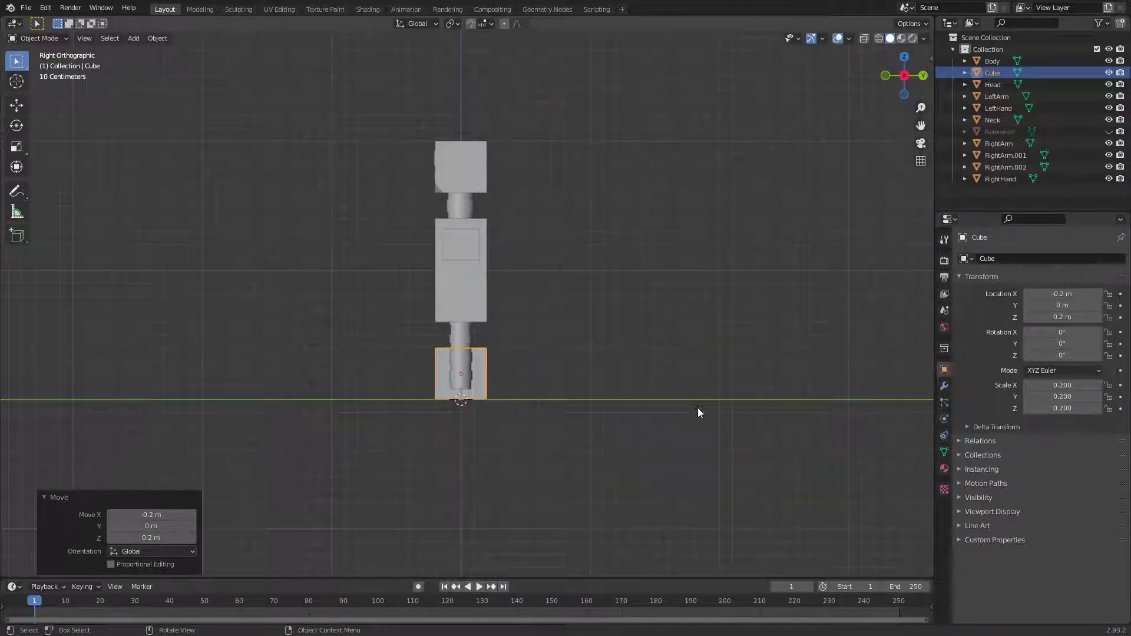
key(s)
key(z)
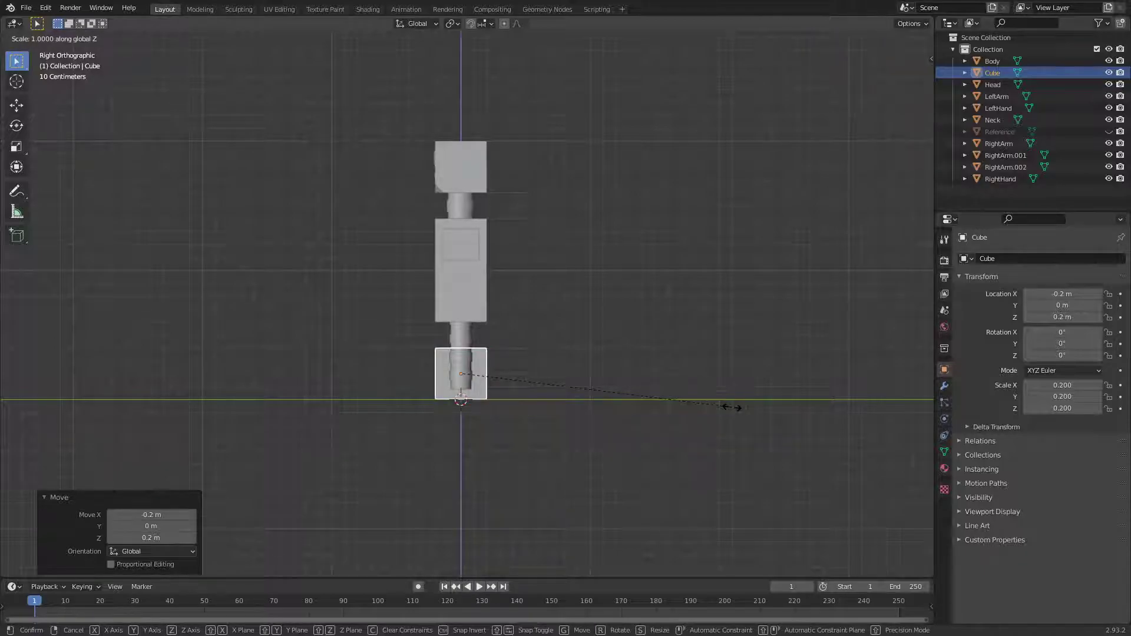
click(595, 390)
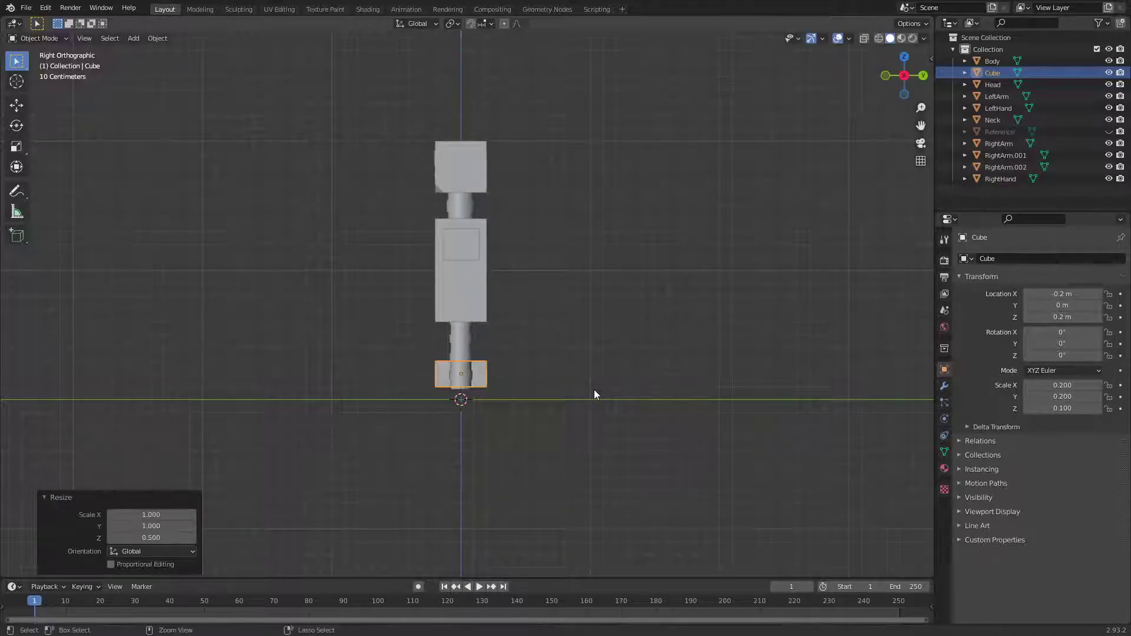
text(gz)
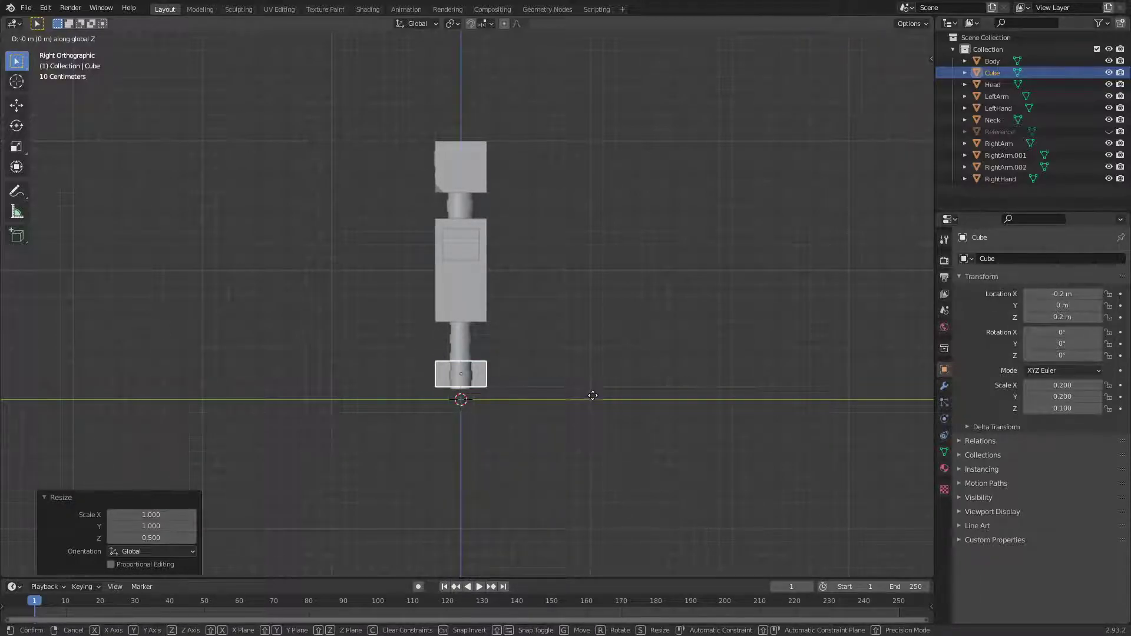
text(-0.1)
click(591, 398)
middle_drag(592, 399, 711, 451)
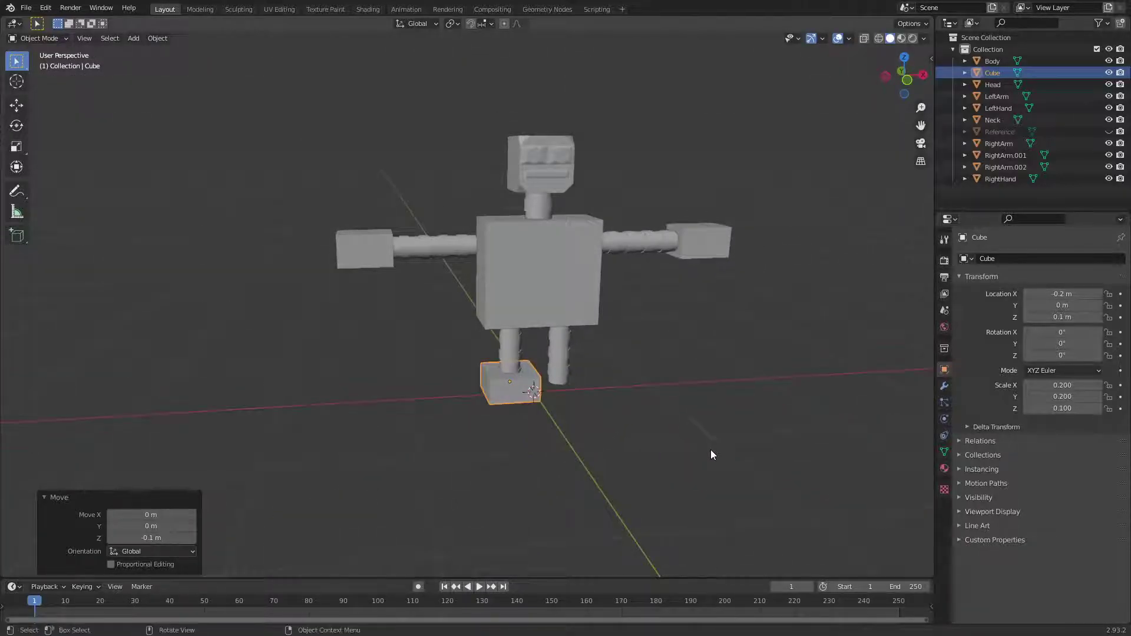
Narrow the foot along X by 0.7 to an X scale of 0.140.
key(KP_1)
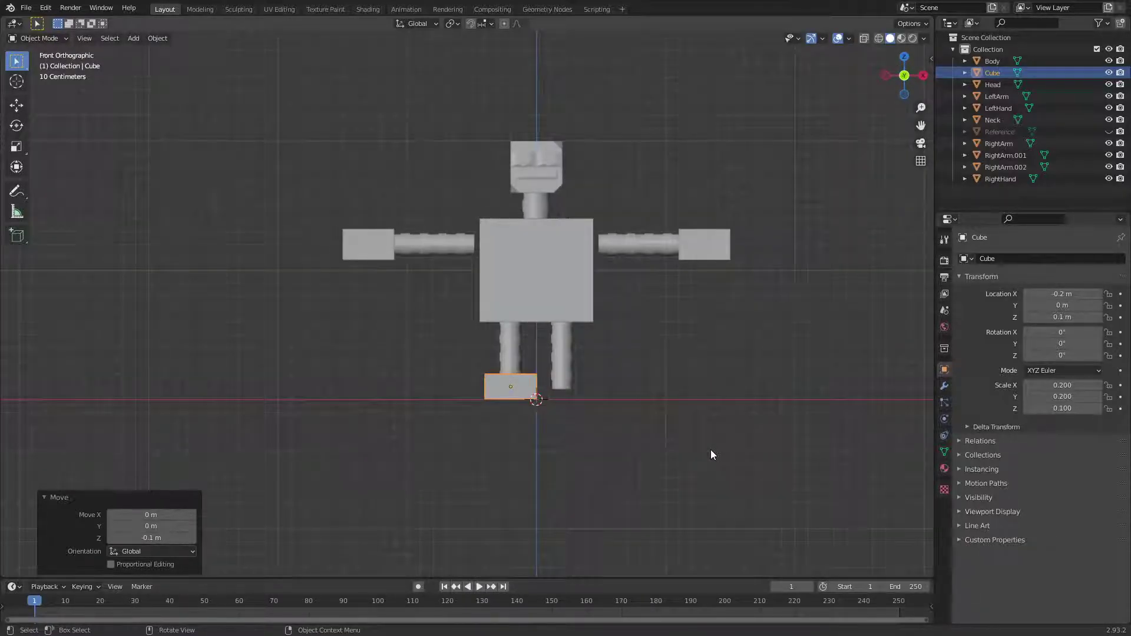
key(s)
key(x)
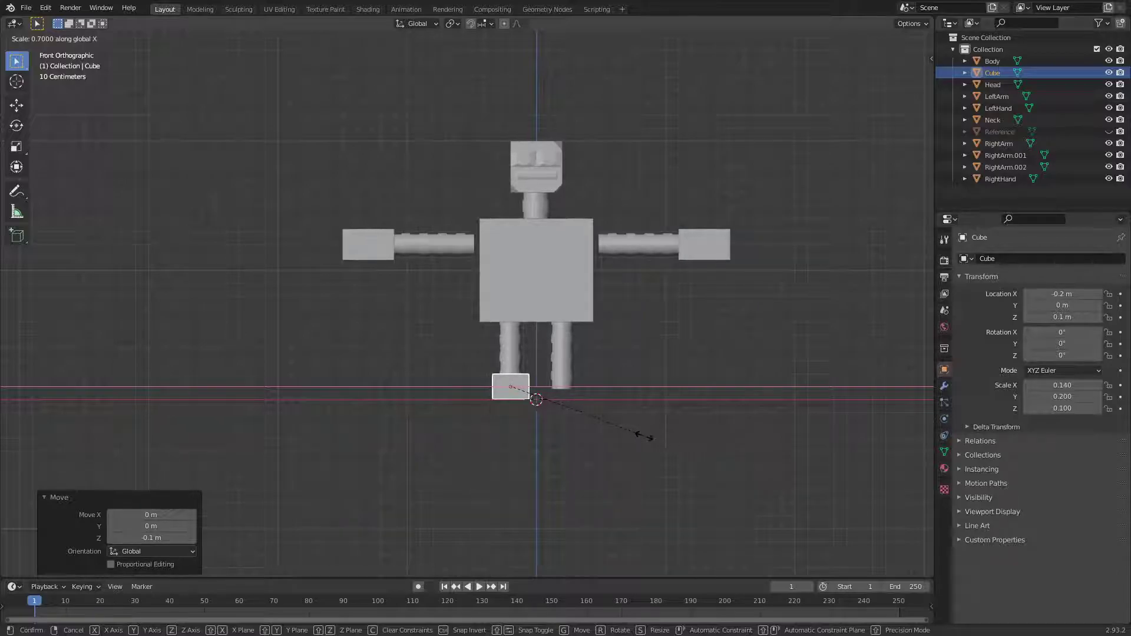
click(643, 434)
middle_drag(556, 404, 695, 407)
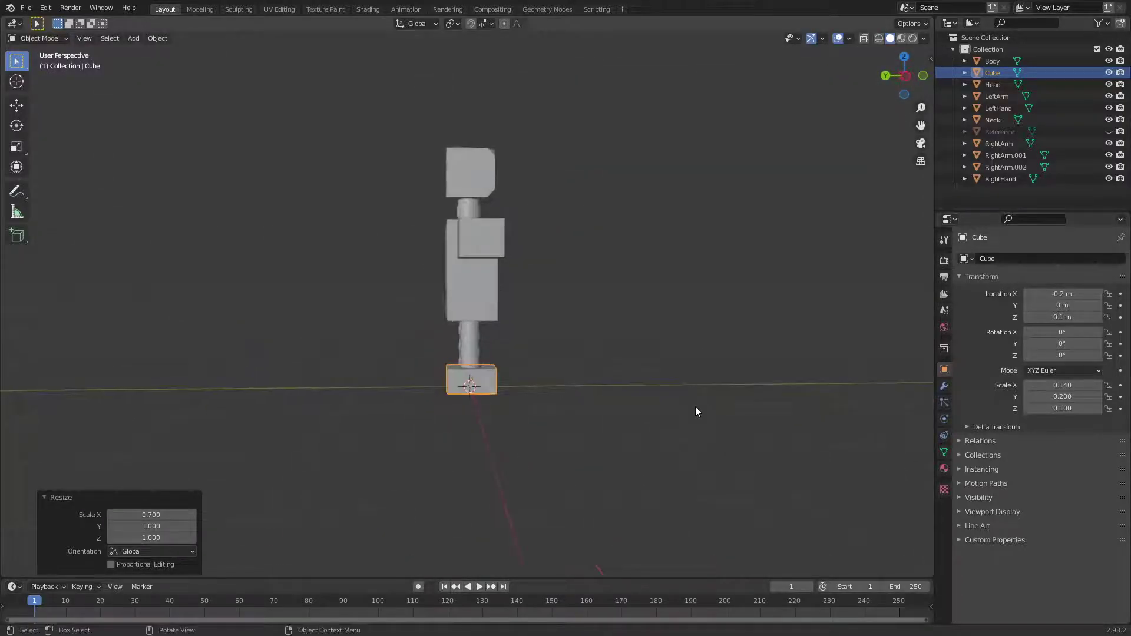
Shift the foot cube back 0.1 m along Y from the right view.
key(KP_1)
key(KP_7)
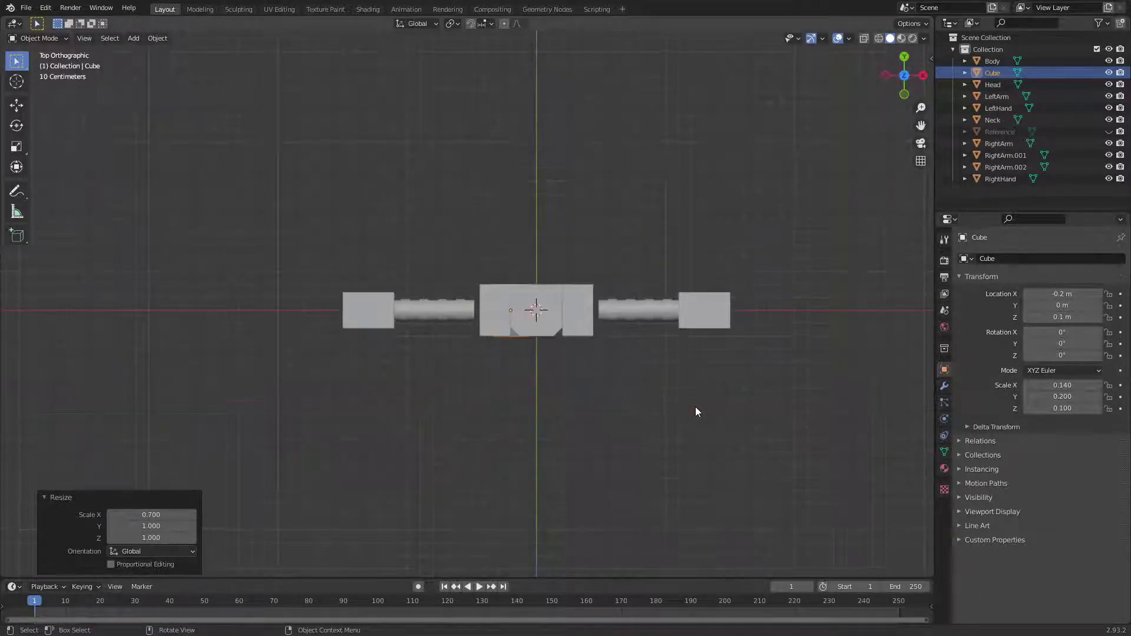
key(KP_1)
middle_drag(695, 412, 444, 422)
key(KP_3)
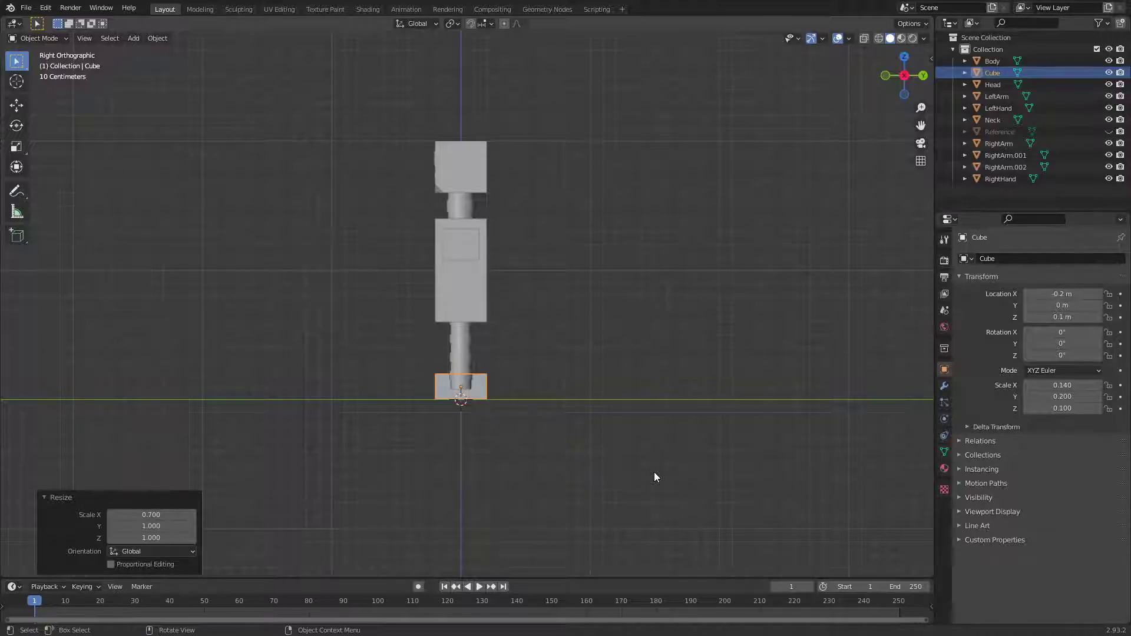
key(g)
key(y)
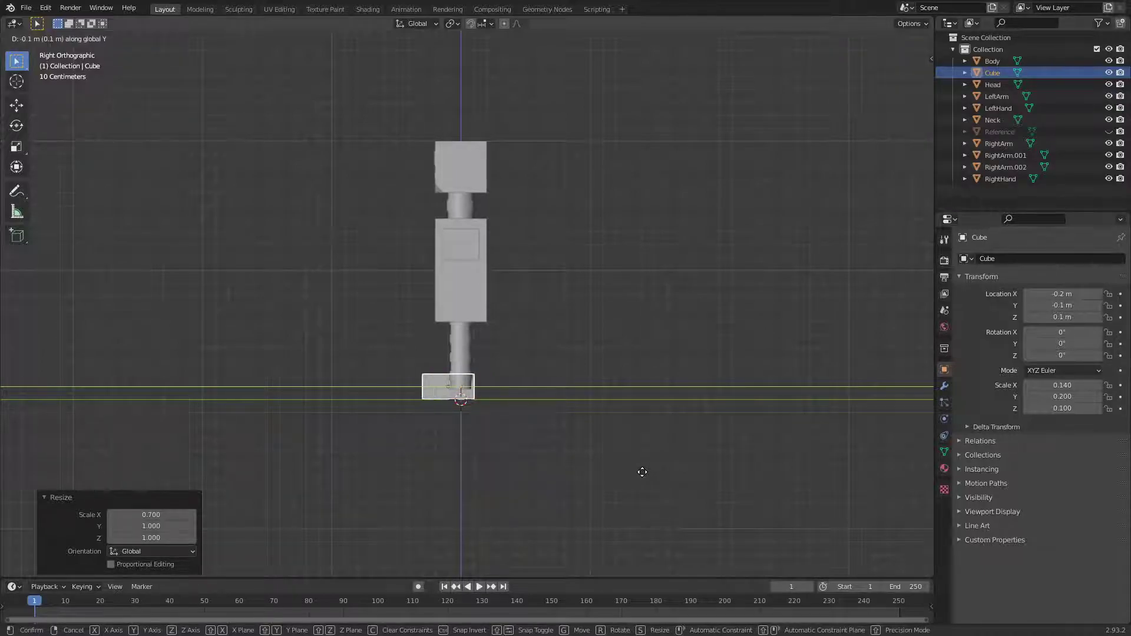
click(643, 476)
middle_drag(643, 476, 424, 433)
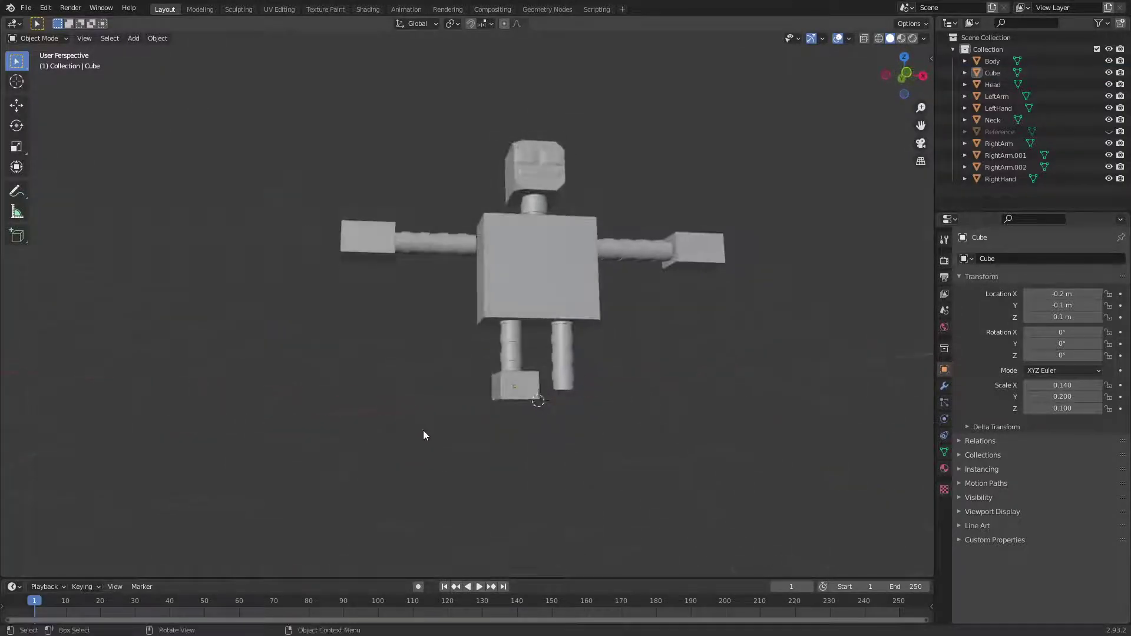
key(KP_1)
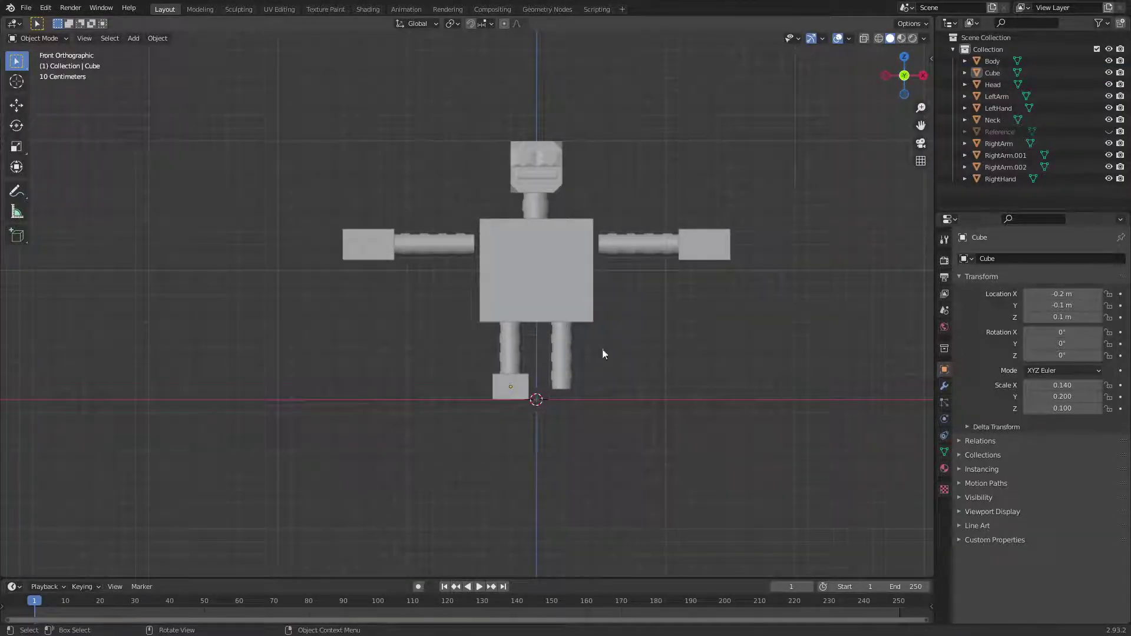
click(522, 387)
Rename the foot cube to LeftFoot.
double_click(993, 72)
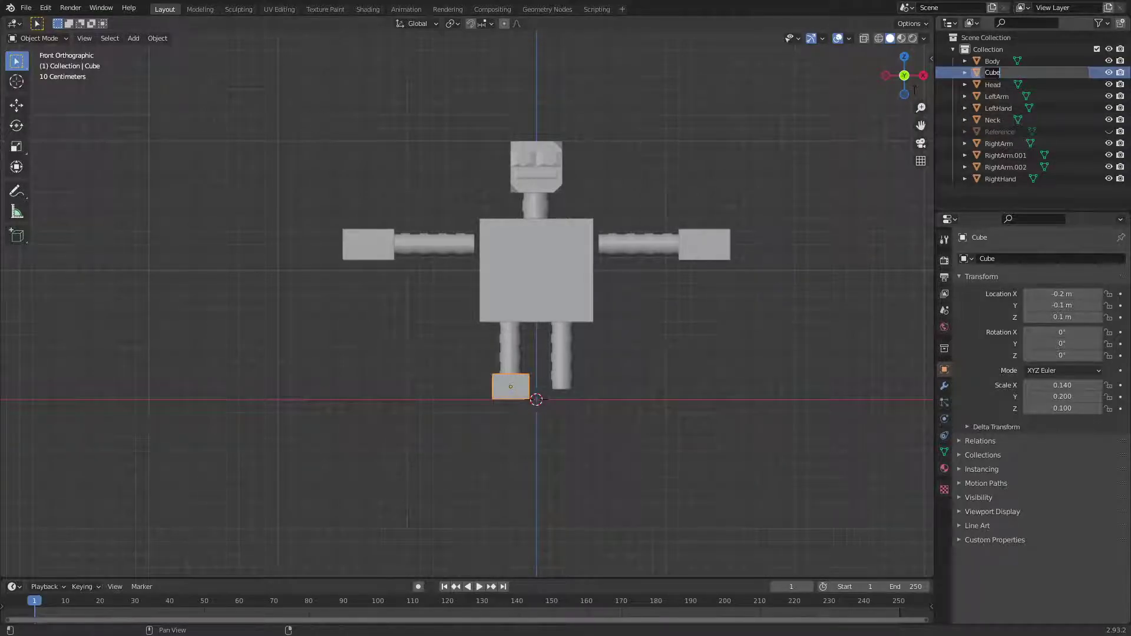
text(LeftFoot)
key(Return)
Rename the leg objects to RightLeg and LeftLeg in the Outliner.
click(515, 351)
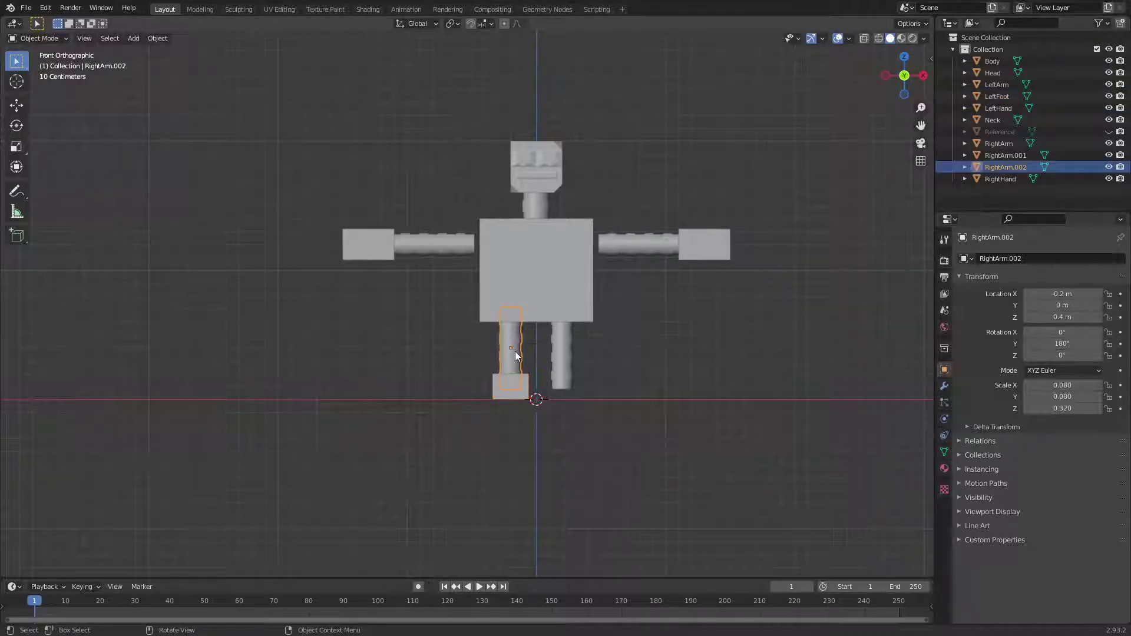
click(1020, 154)
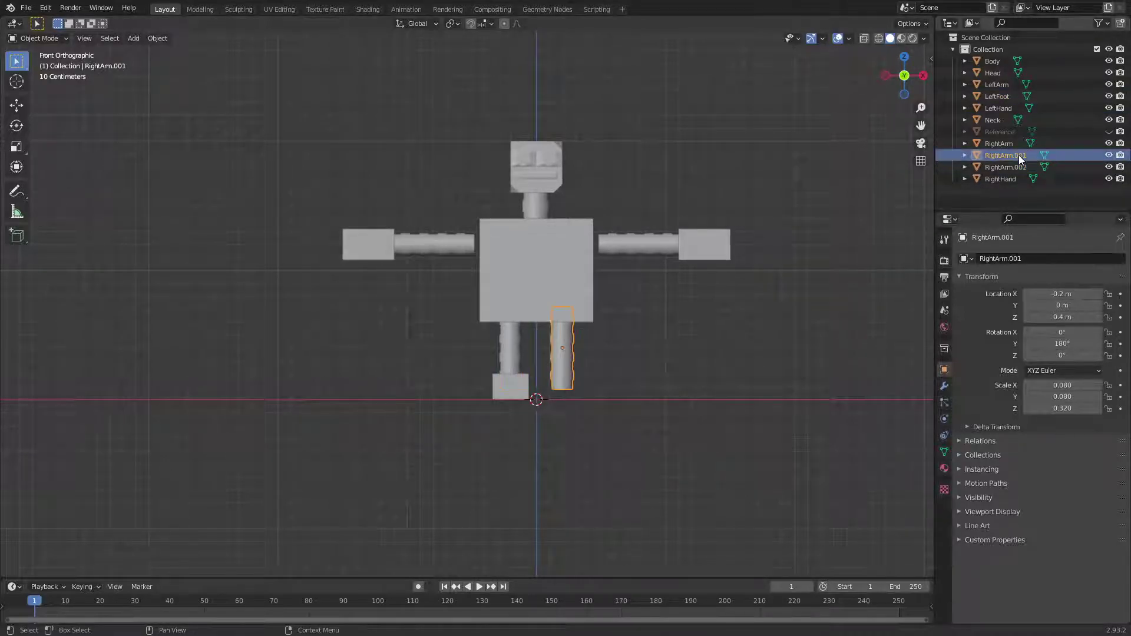
double_click(1007, 153)
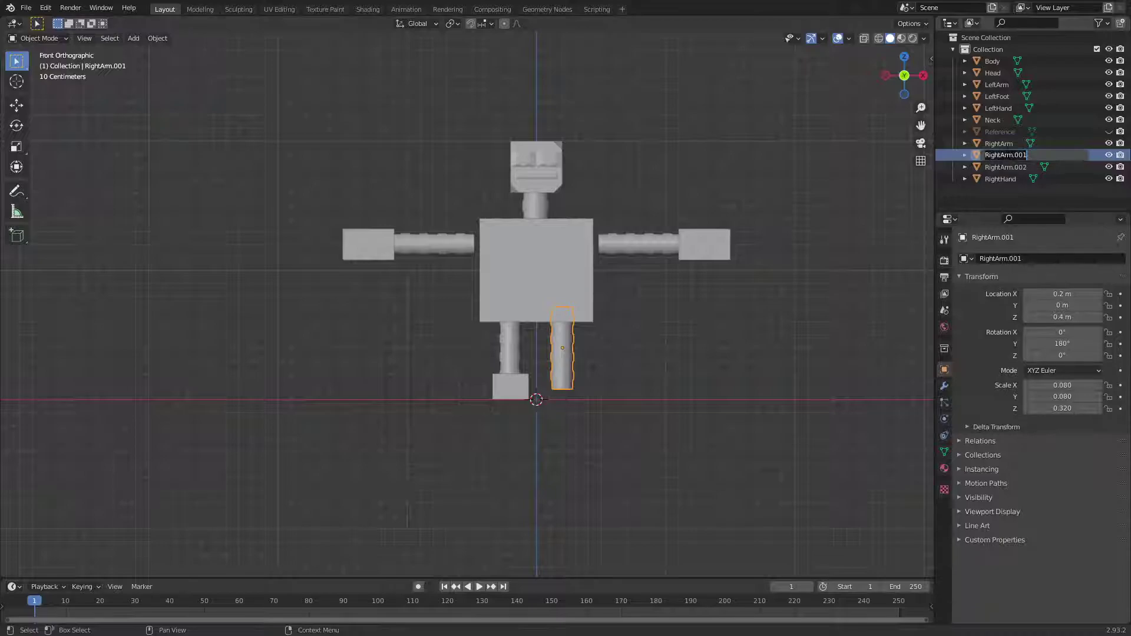
text(RightLeg)
key(Return)
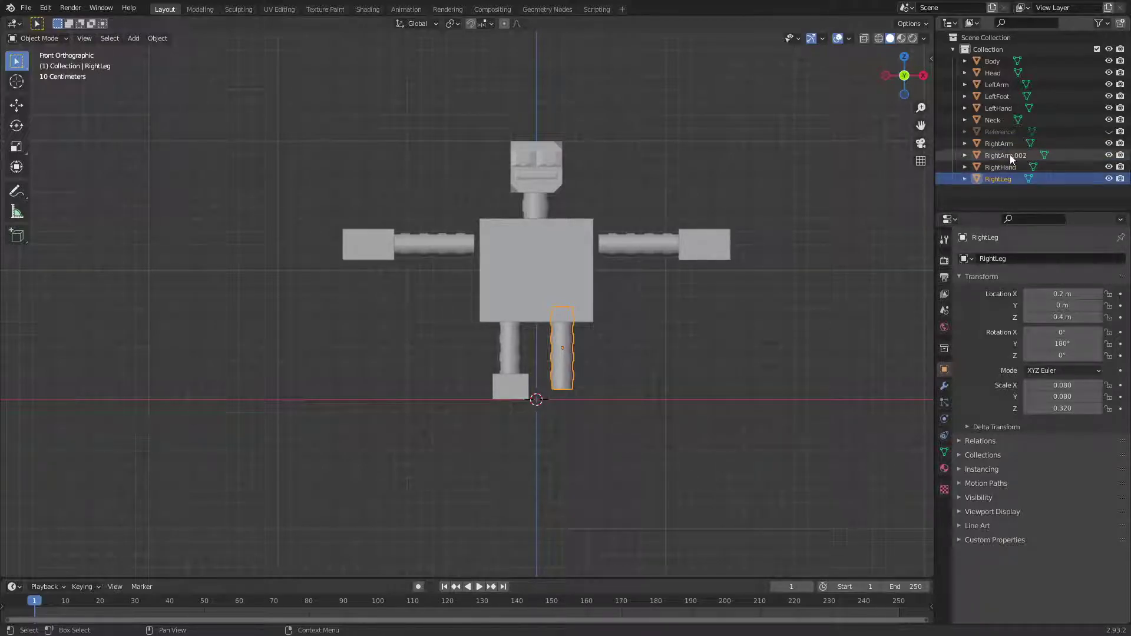
click(1010, 155)
double_click(1010, 154)
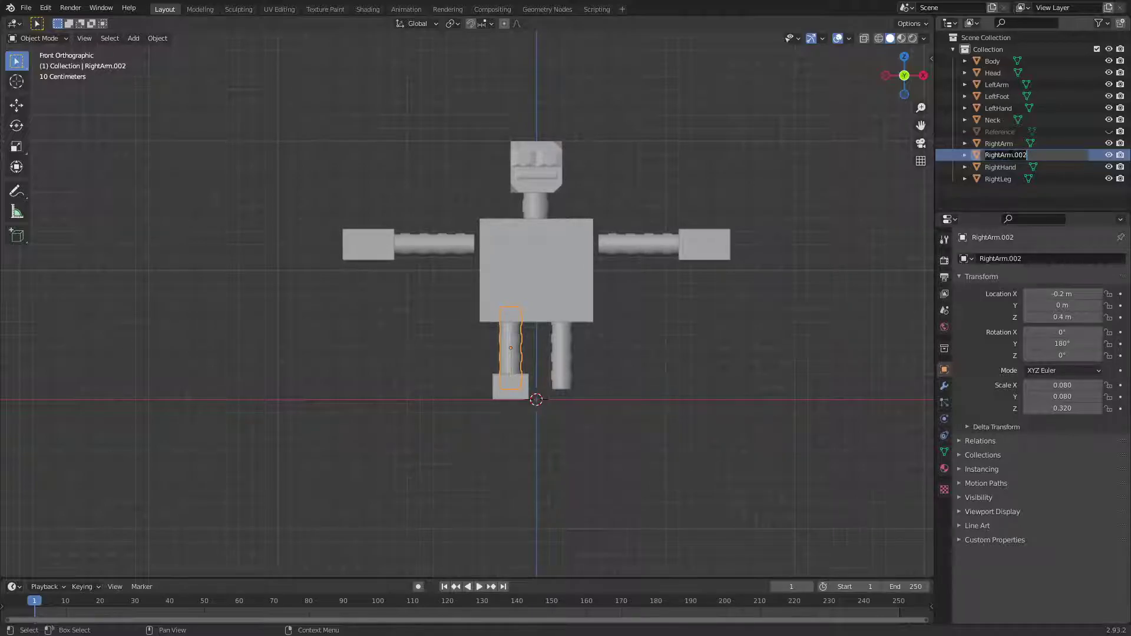
text(LeftLeg)
key(Return)
Duplicate LeftFoot under the right leg at X 0.2 m and name it RightFoot.
click(503, 392)
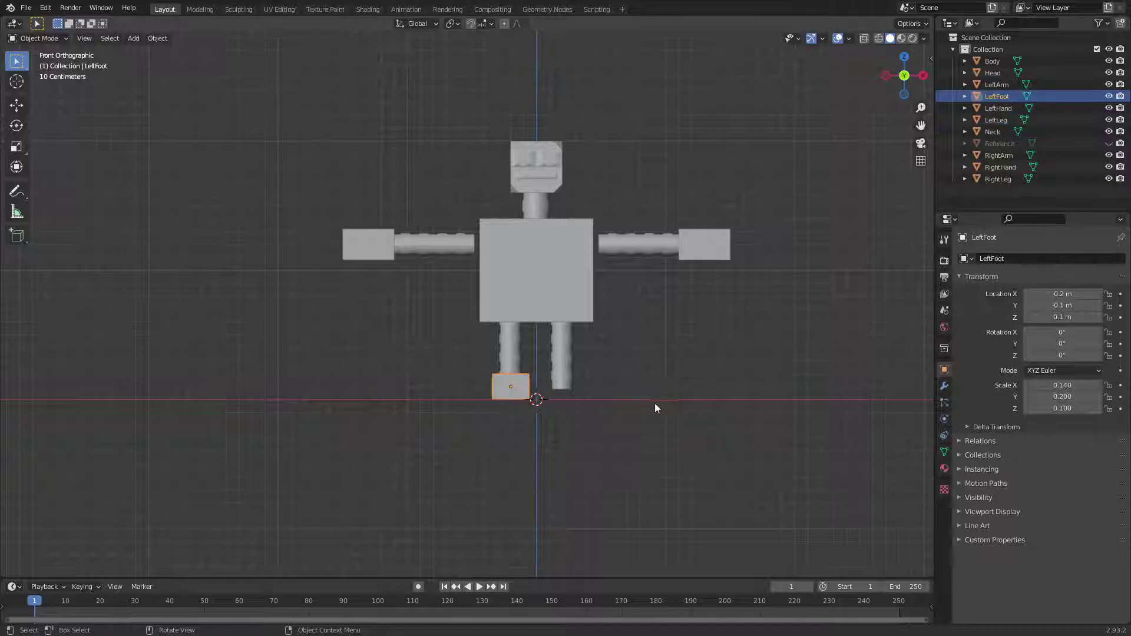
key(shift+d)
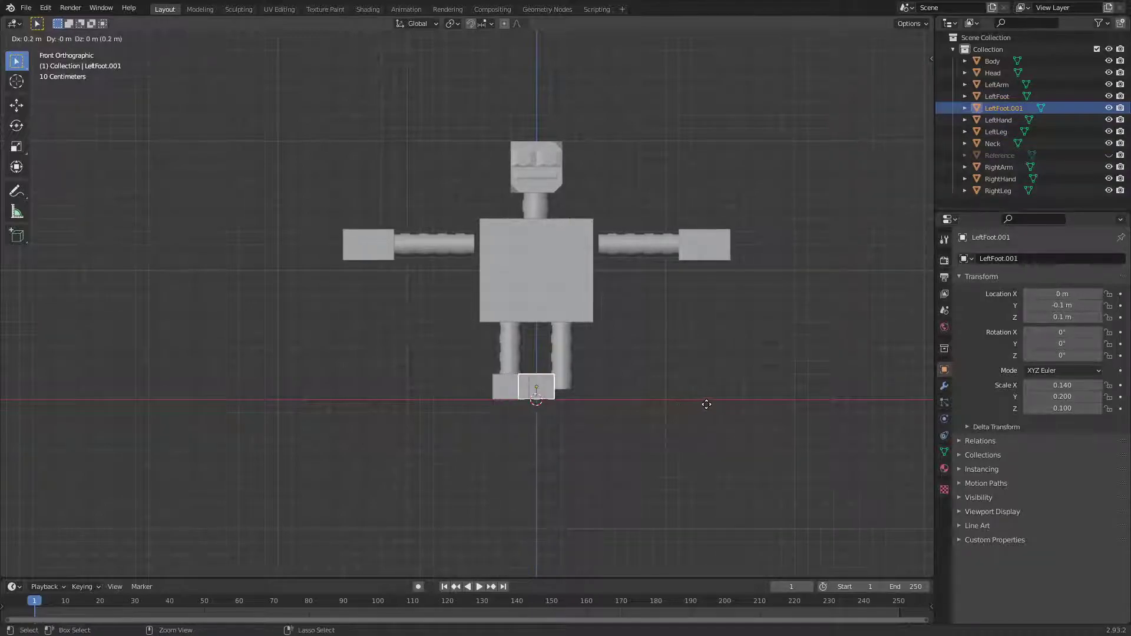
click(723, 401)
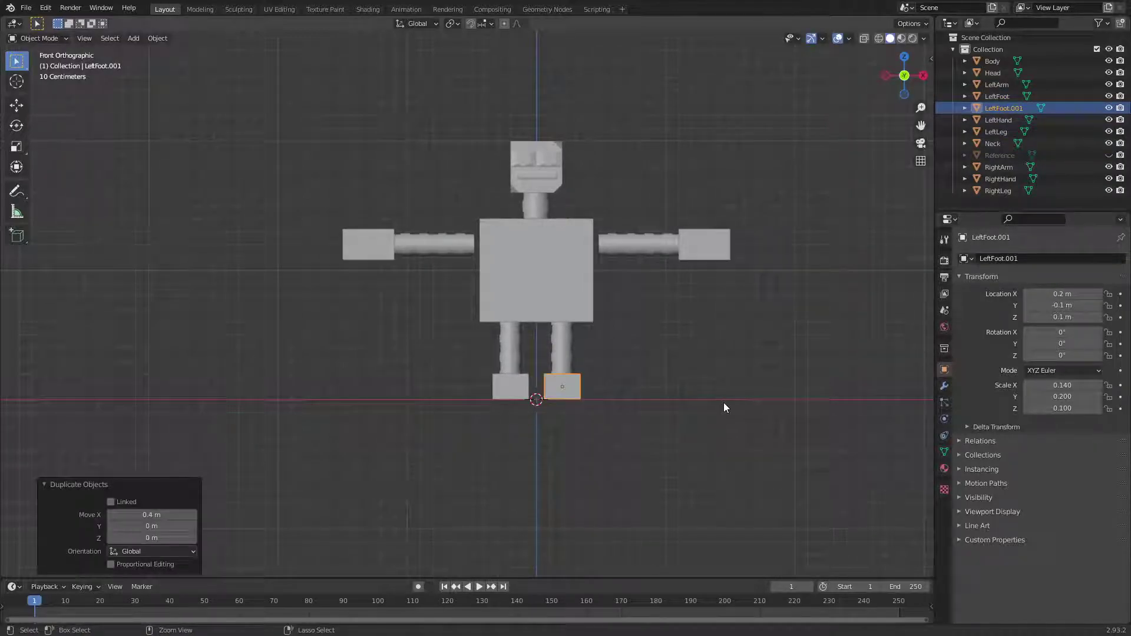
double_click(1011, 108)
text(RightFoot)
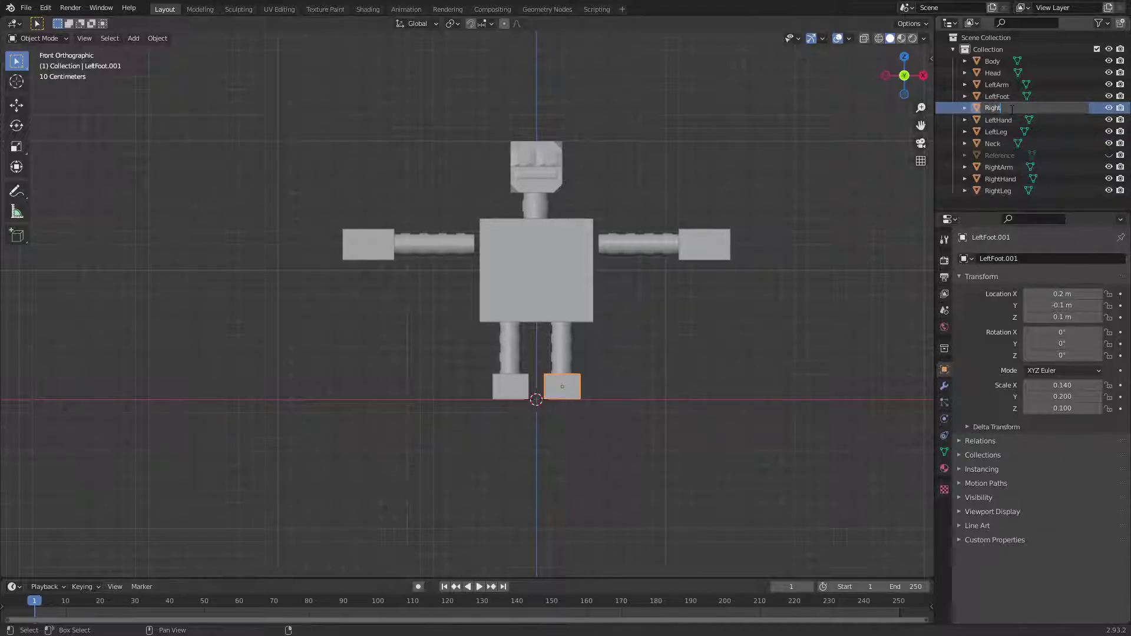
key(Return)
middle_drag(757, 267, 721, 365)
click(721, 366)
key(KP_1)
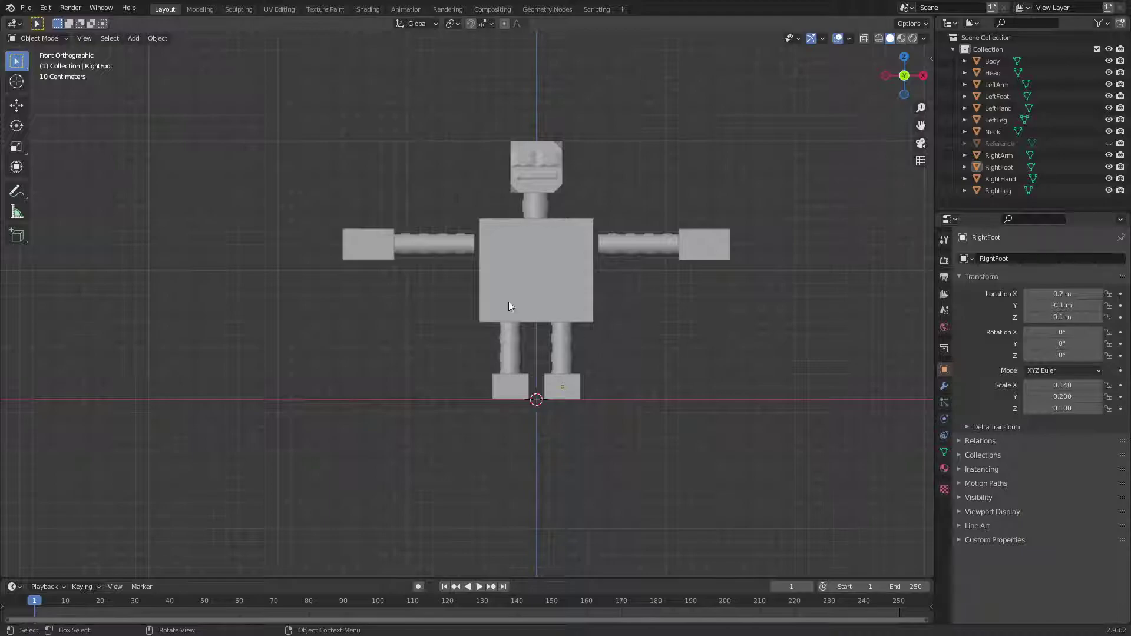
drag(337, 190, 427, 292)
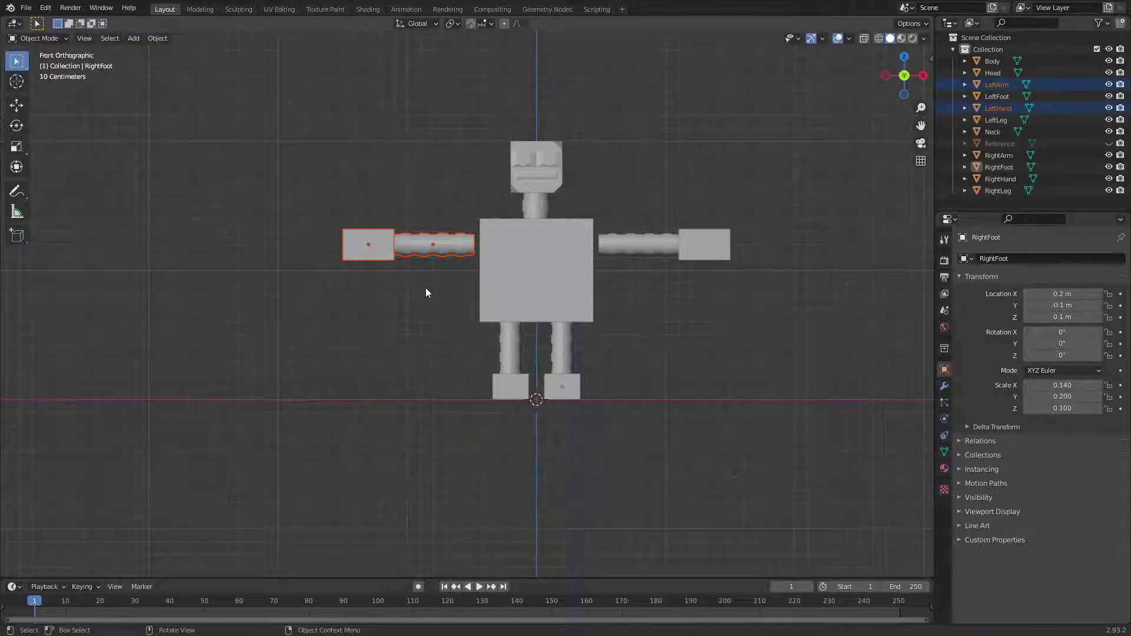
Move the left and right arm-hand pairs inward along X toward the body.
key(g)
key(x)
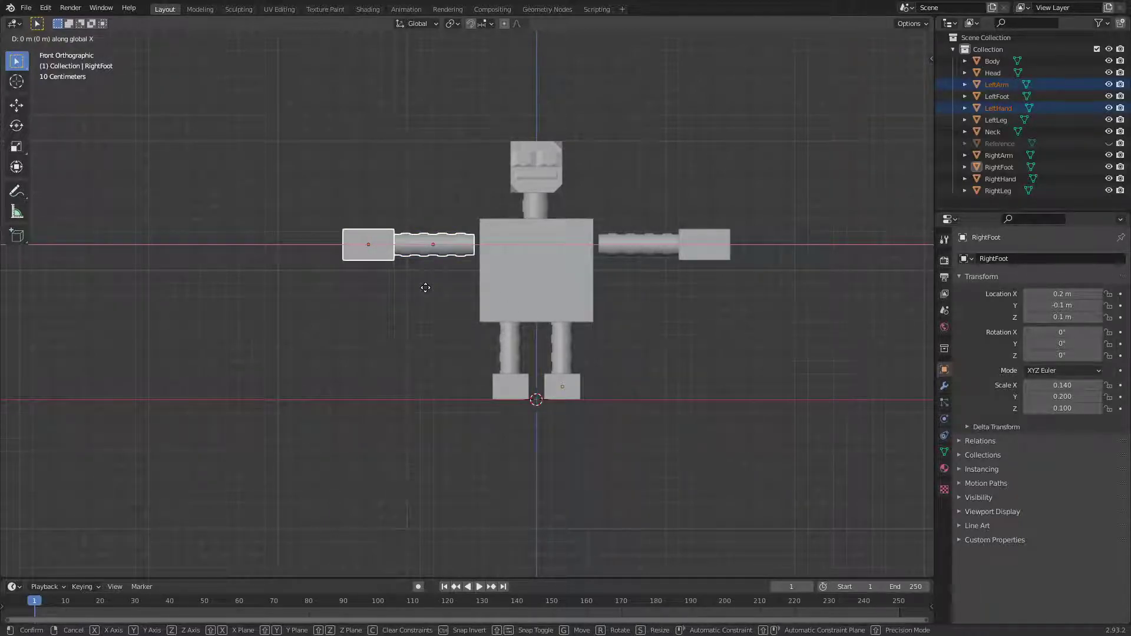
click(433, 288)
drag(616, 165, 784, 303)
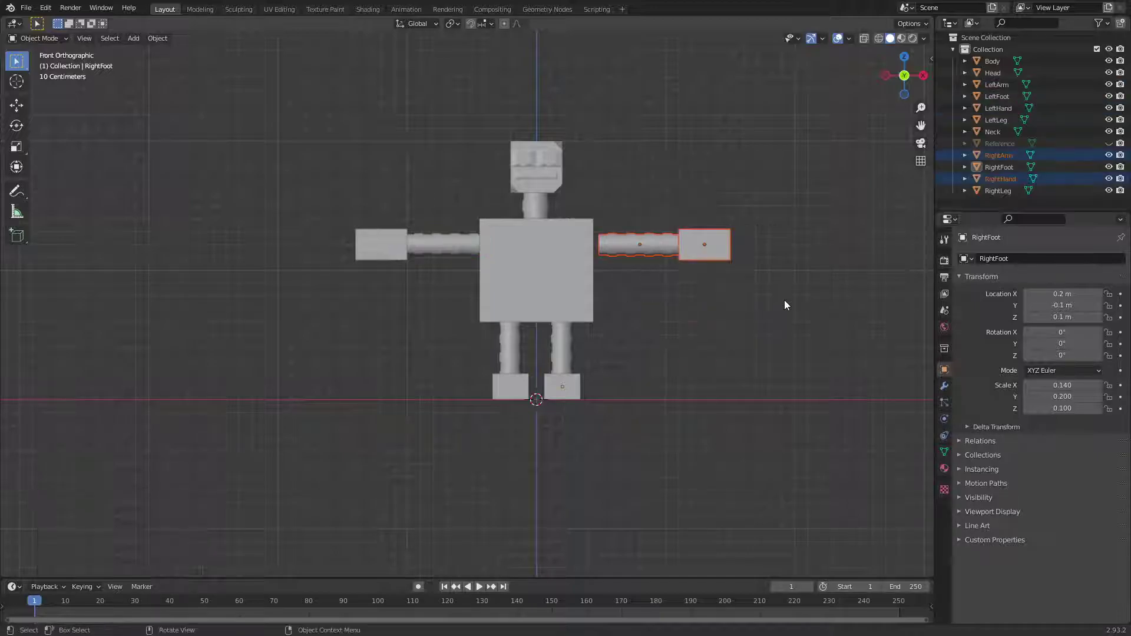
key(g)
key(x)
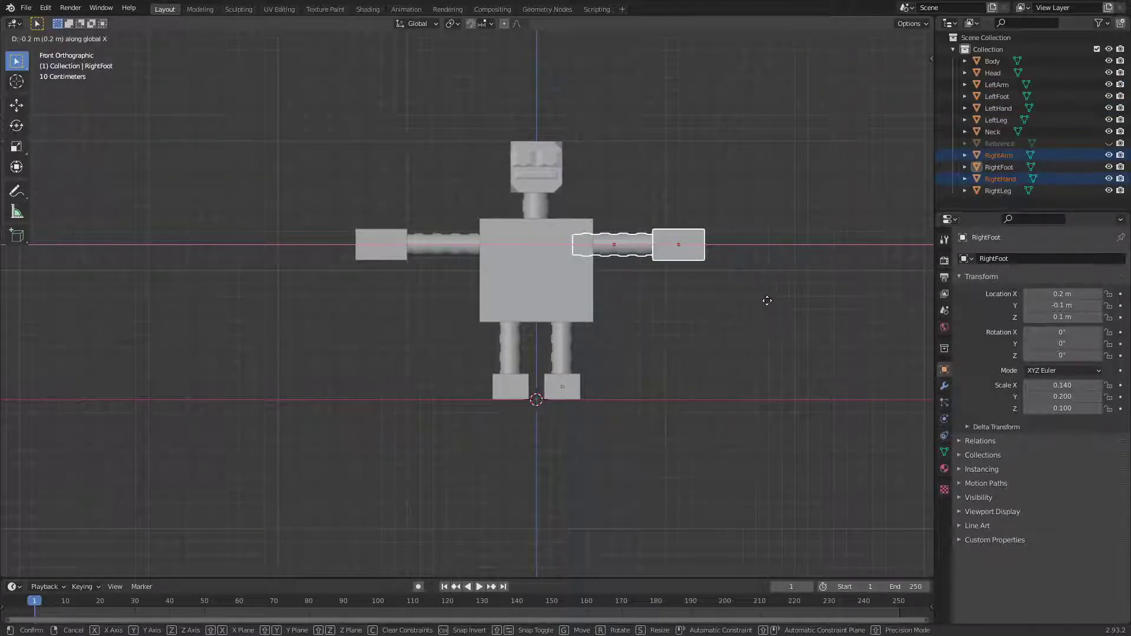
click(772, 300)
Save the robot file as Character-Robot.blend.
click(694, 309)
middle_drag(694, 309, 757, 361)
key(KP_1)
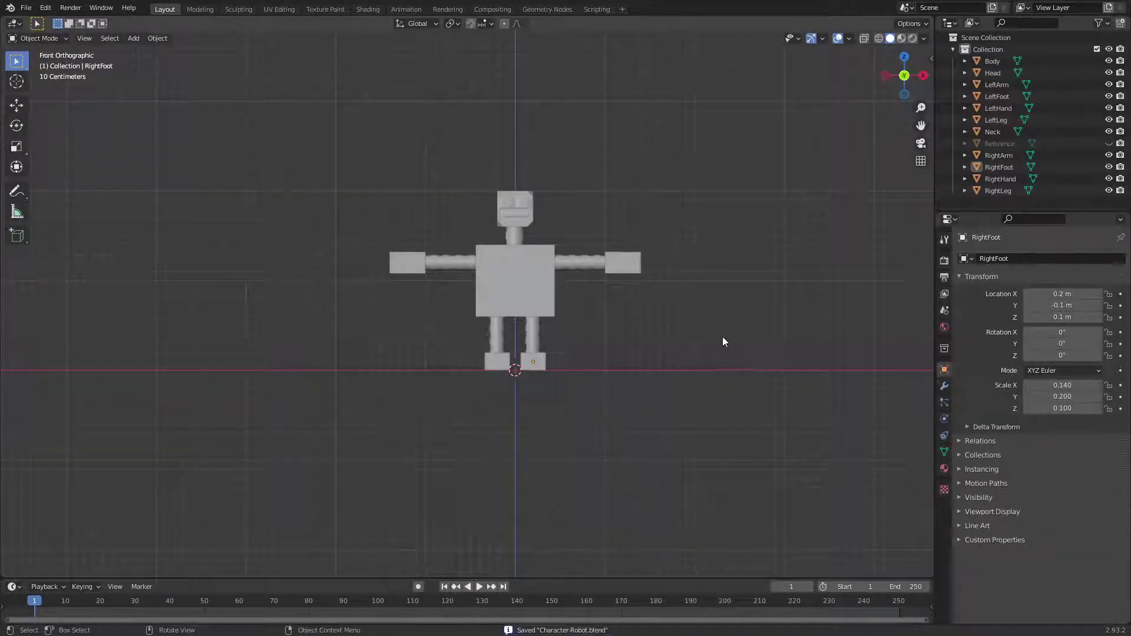
scroll(702, 332, up, 5)
click(580, 254)
key(ctrl+s)
scroll(634, 302, down, 3)
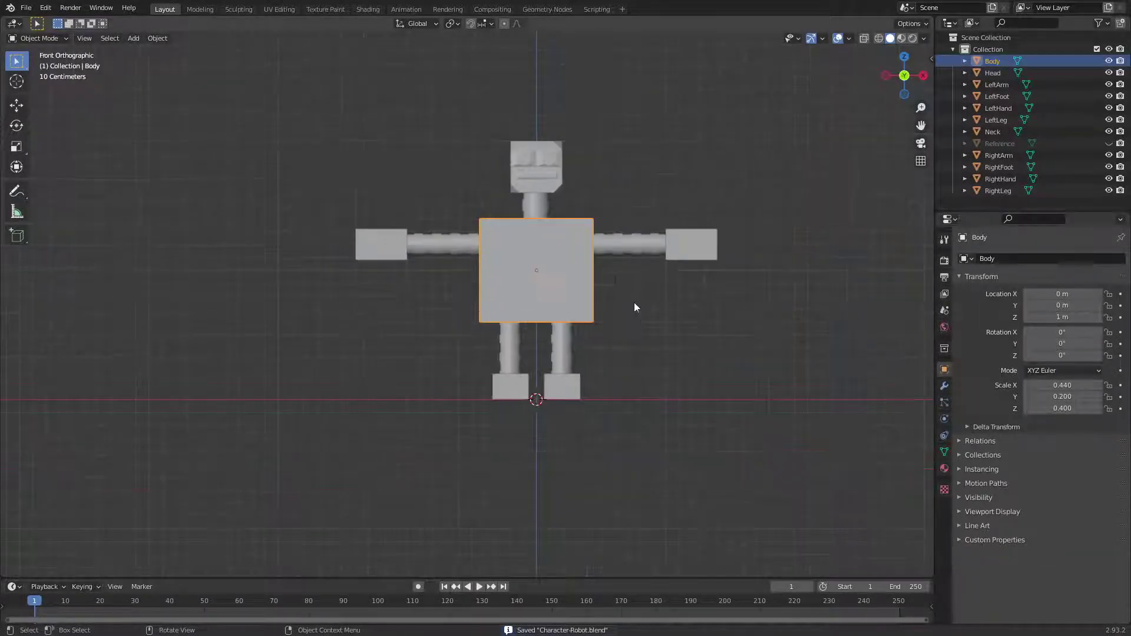
Select each robot part in turn, then select LeftHand, LeftArm and Body together.
click(546, 152)
click(548, 201)
click(495, 252)
click(475, 248)
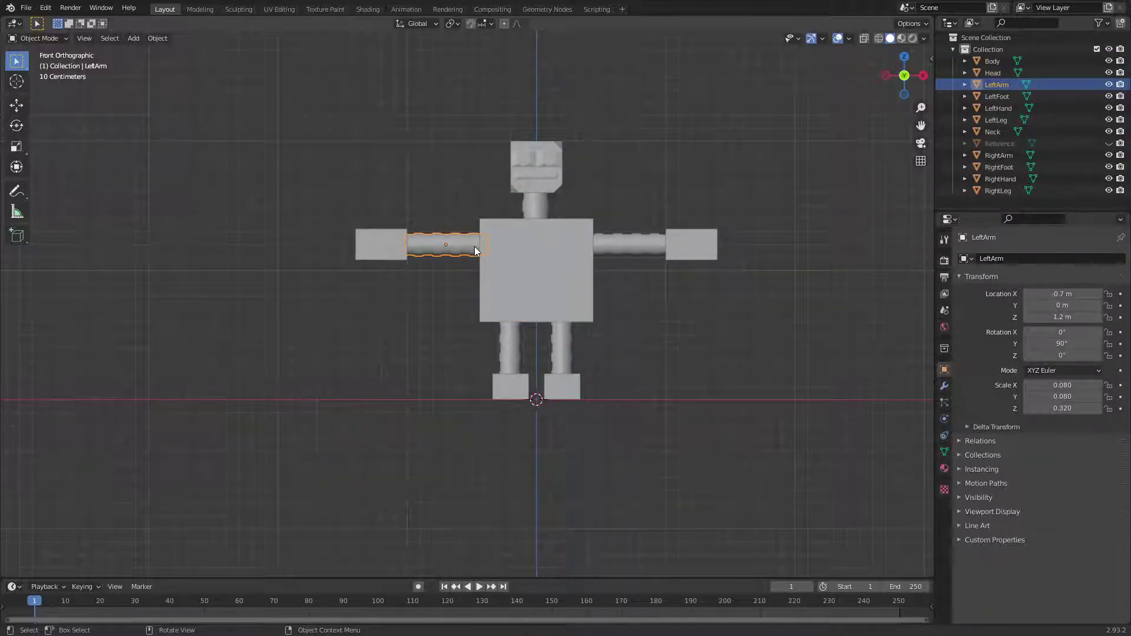
click(399, 246)
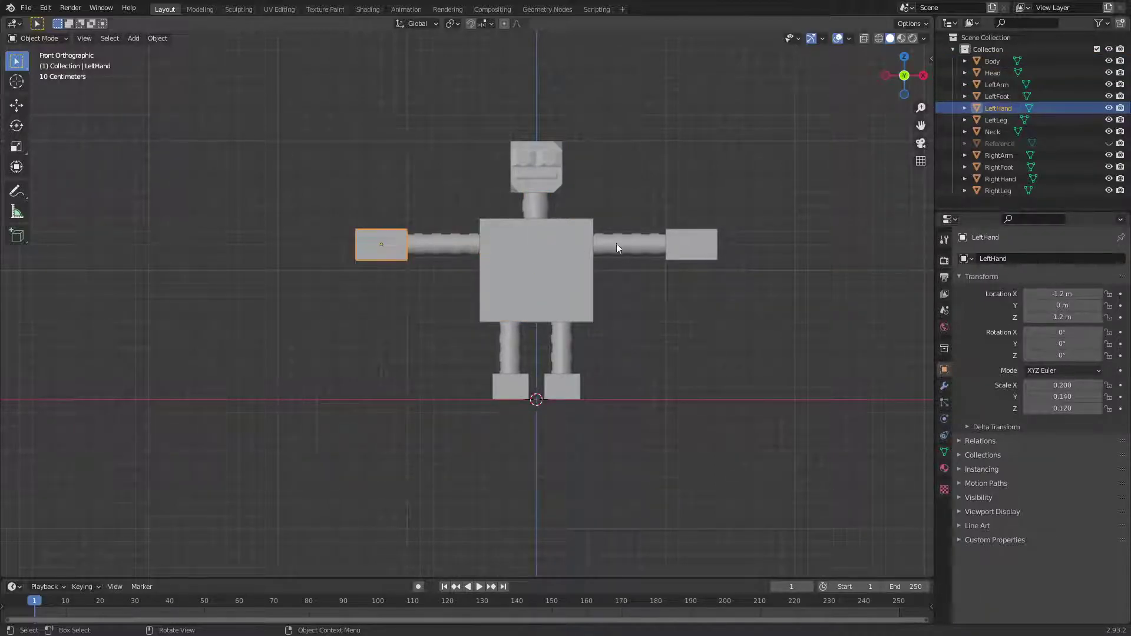
click(634, 241)
click(690, 246)
click(394, 258)
shift+click(428, 252)
shift+drag(370, 191, 488, 340)
scroll(403, 324, up, 4)
Inspect the LeftArm in wireframe and Edit Mode, then return to solid shading.
scroll(416, 306, up, 1)
click(429, 296)
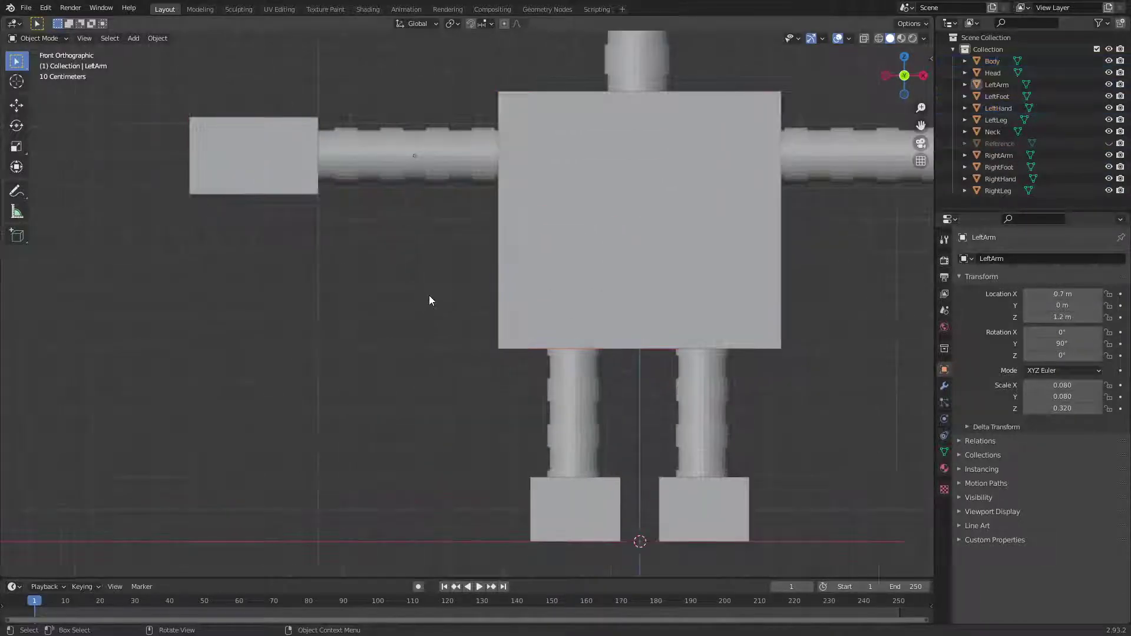
key(shift+z)
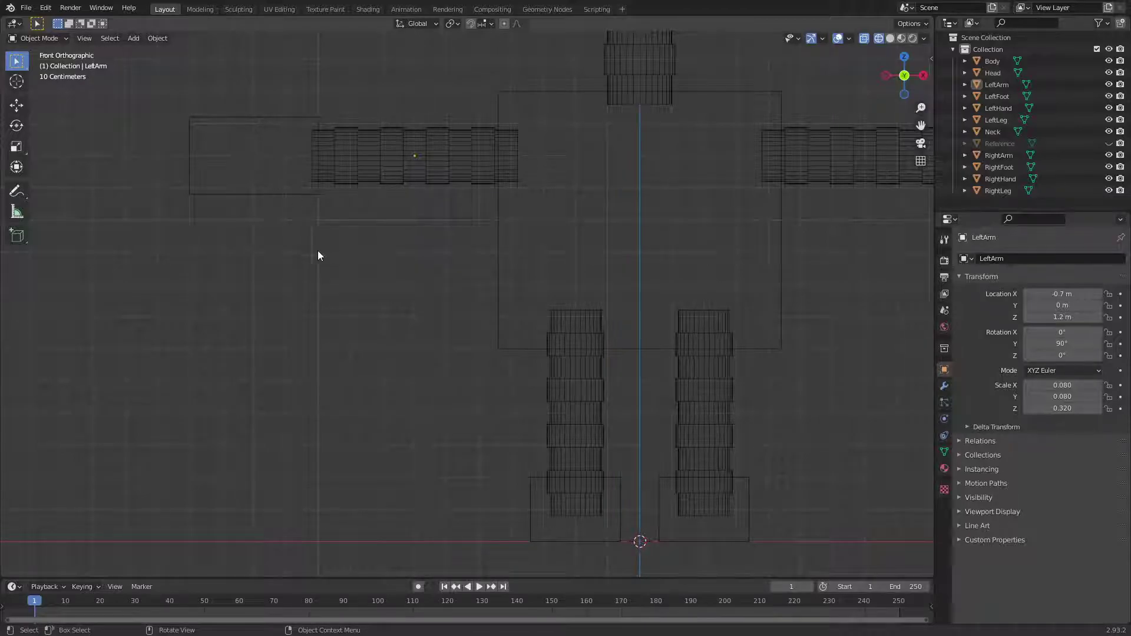
scroll(311, 268, down, 3)
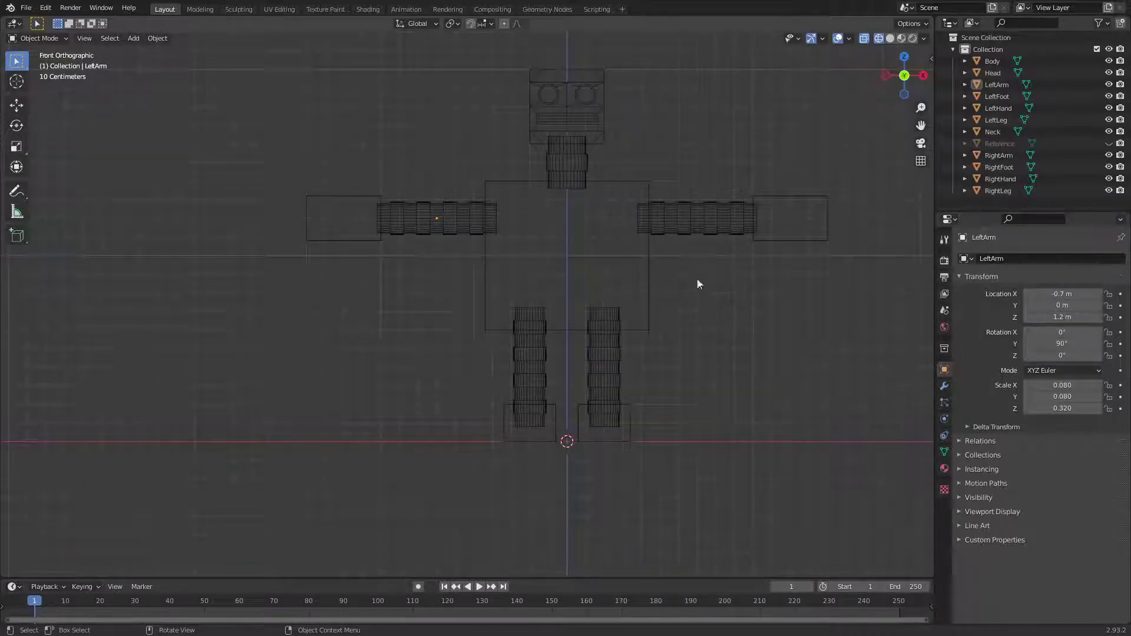
key(Tab)
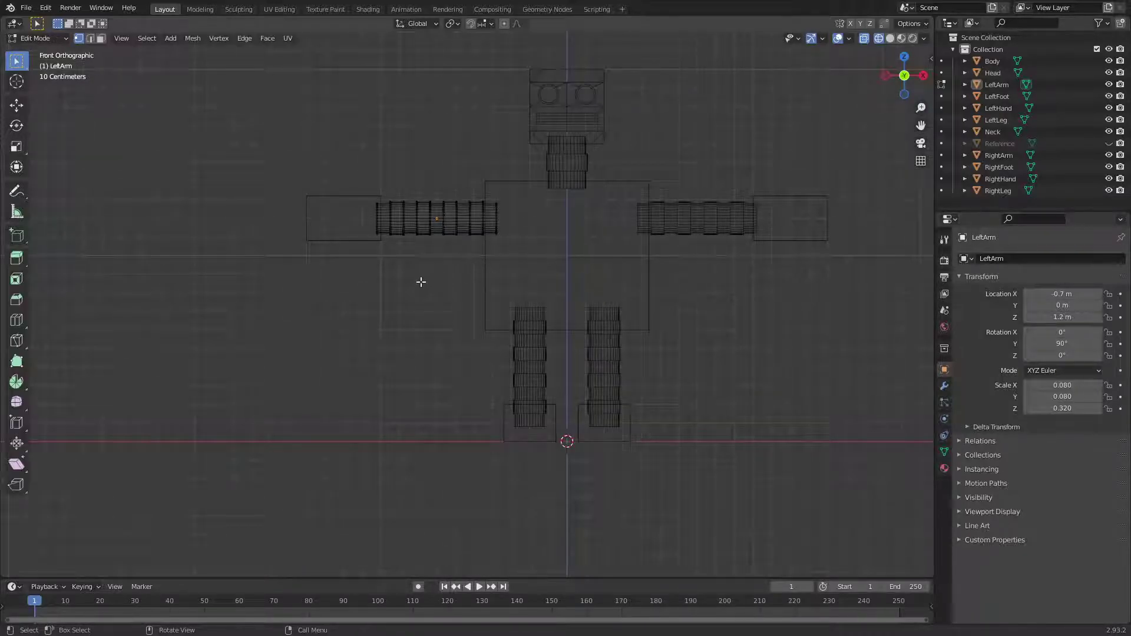
key(Tab)
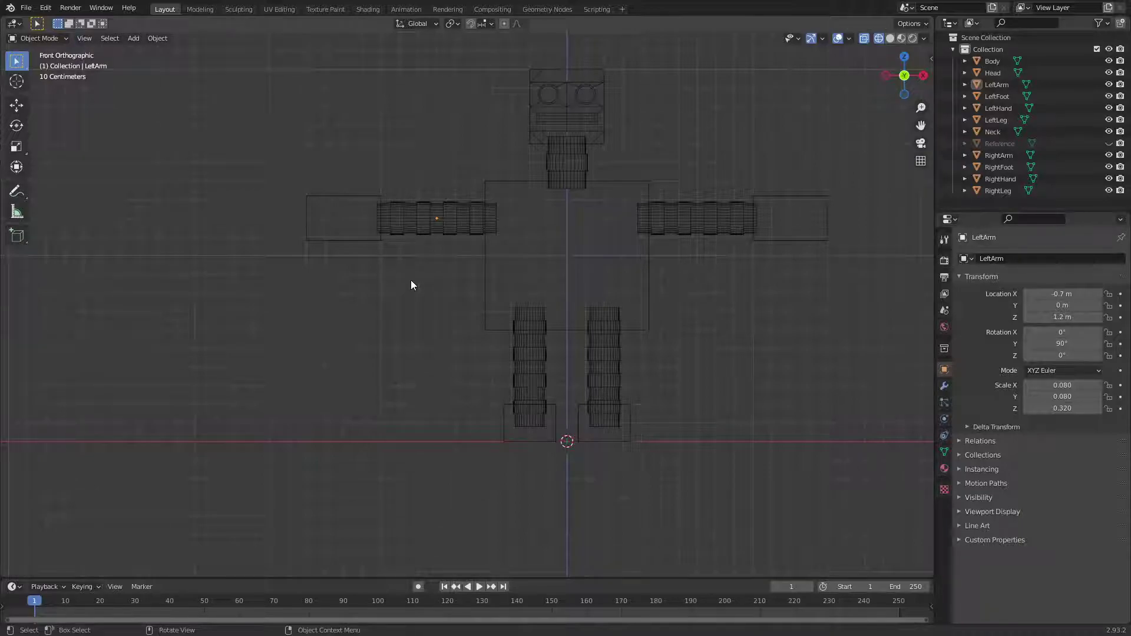
key(z)
Move the LeftHand 0.1 m along X inward to X -1.1 m.
click(355, 232)
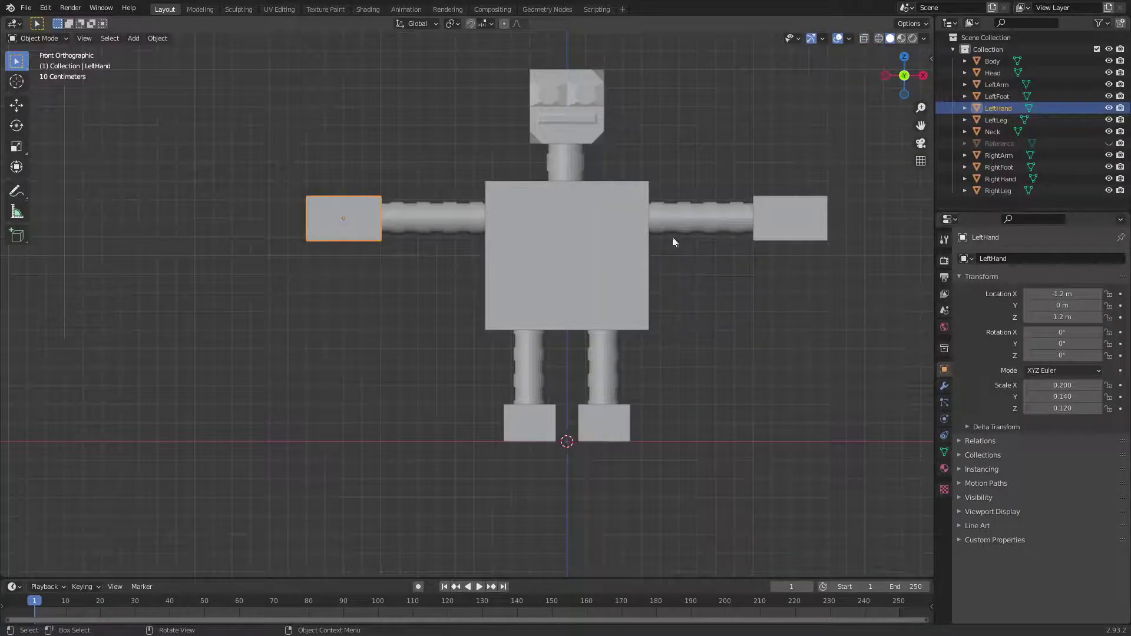
key(g)
key(x)
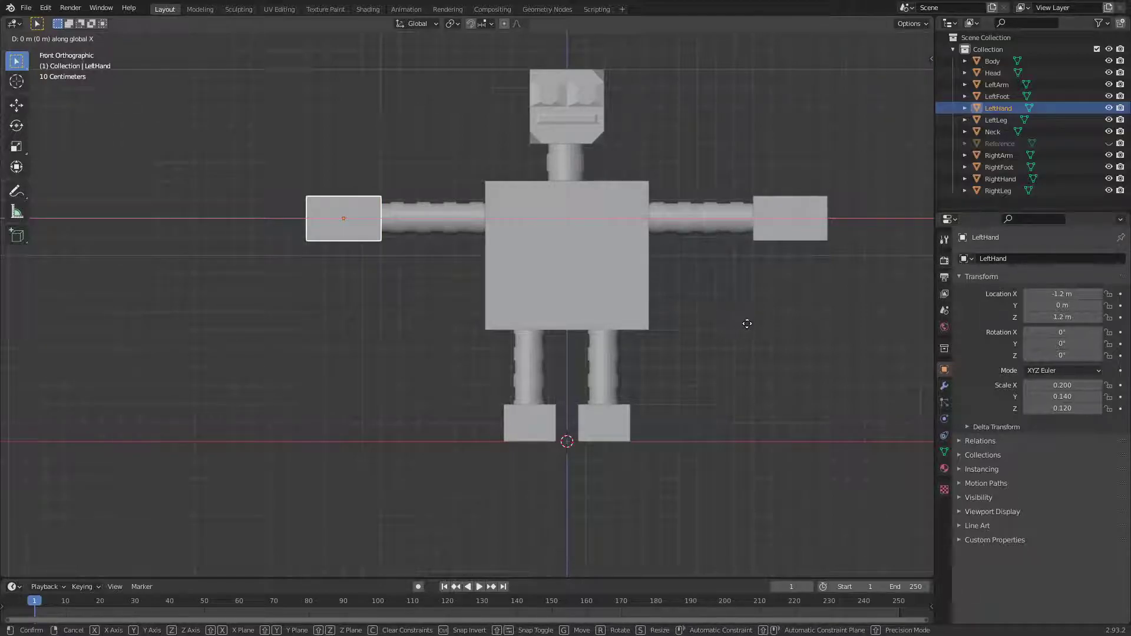
text(0.1)
key(Return)
Move the RightHand -0.1 m along X inward to X 1.1 m.
key(z)
click(330, 287)
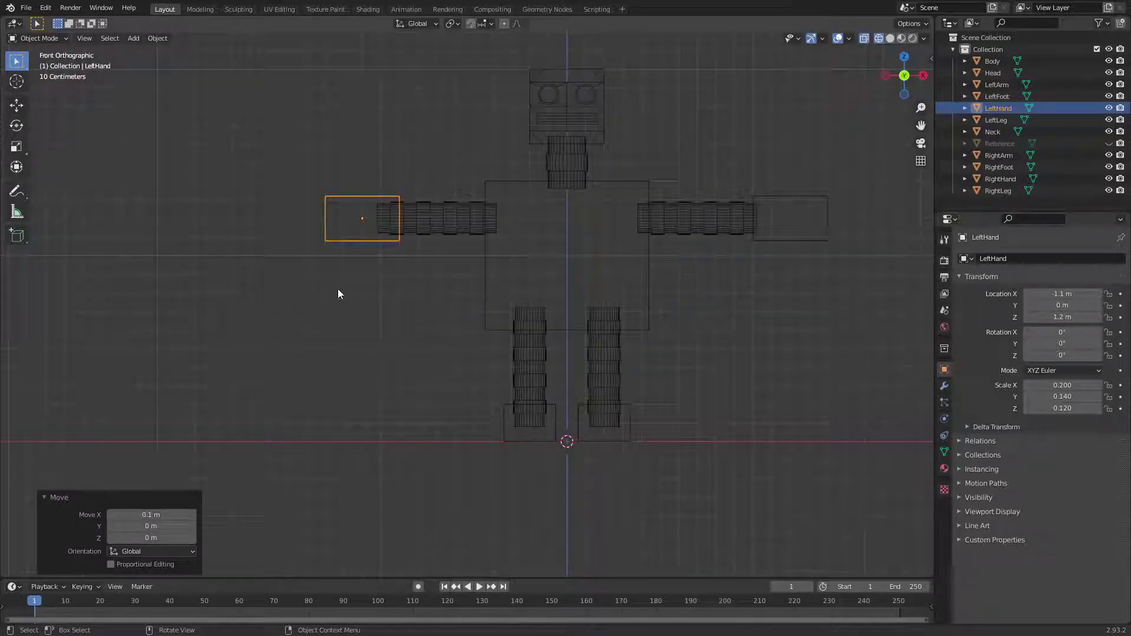
key(z)
click(816, 234)
text(g)
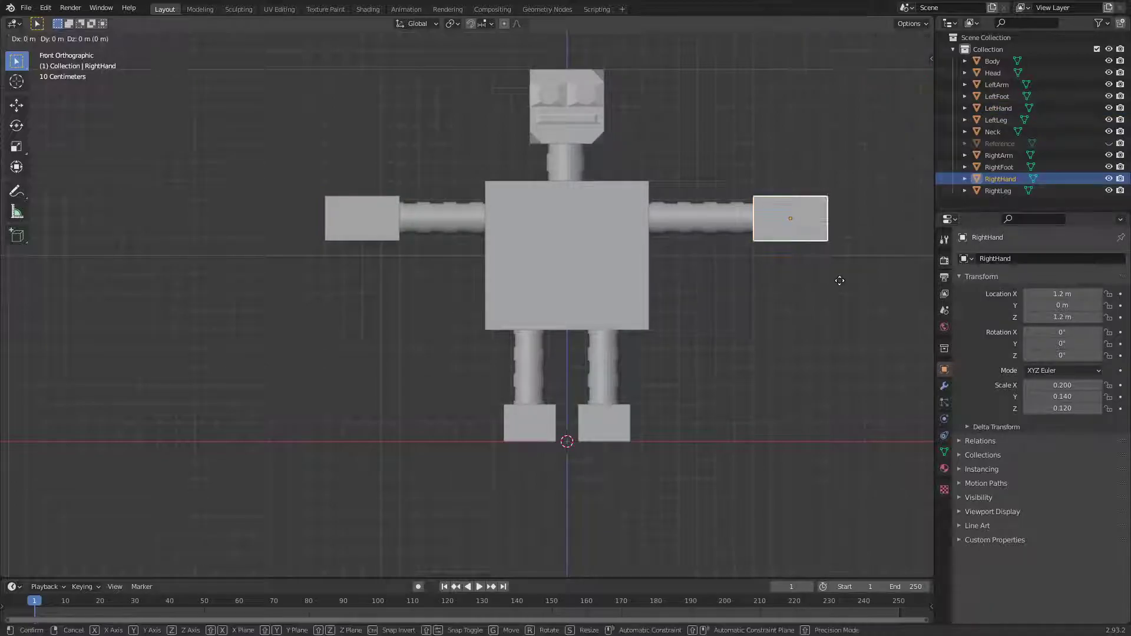
text(x-0.1)
key(Return)
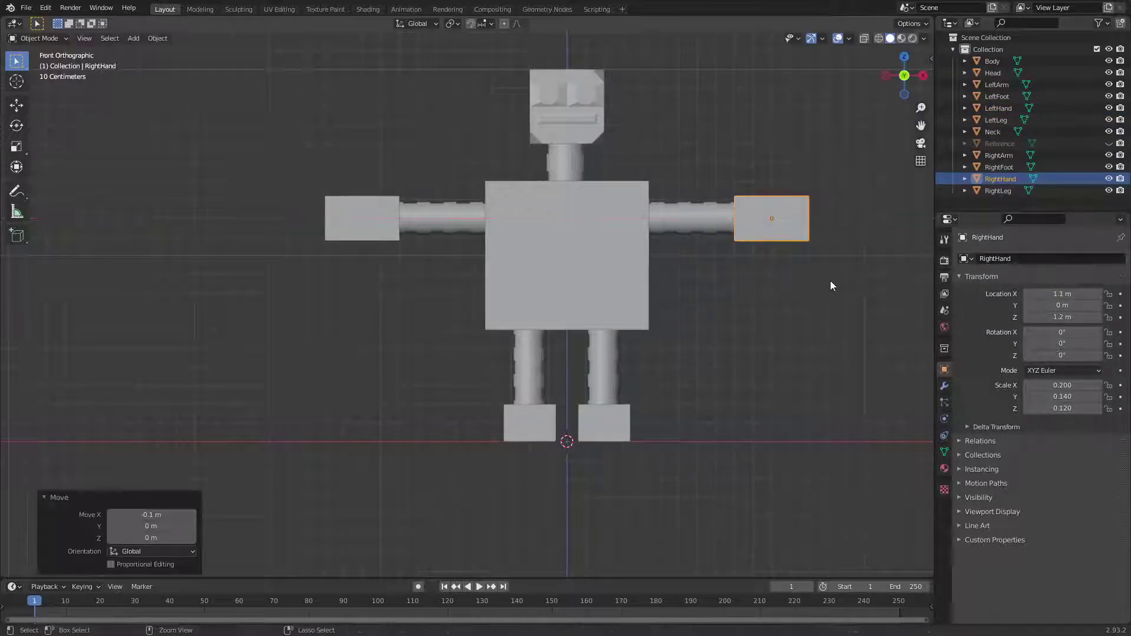
click(831, 282)
Save Character-Robot.blend from the front view.
middle_drag(808, 316, 765, 370)
scroll(765, 370, down, 3)
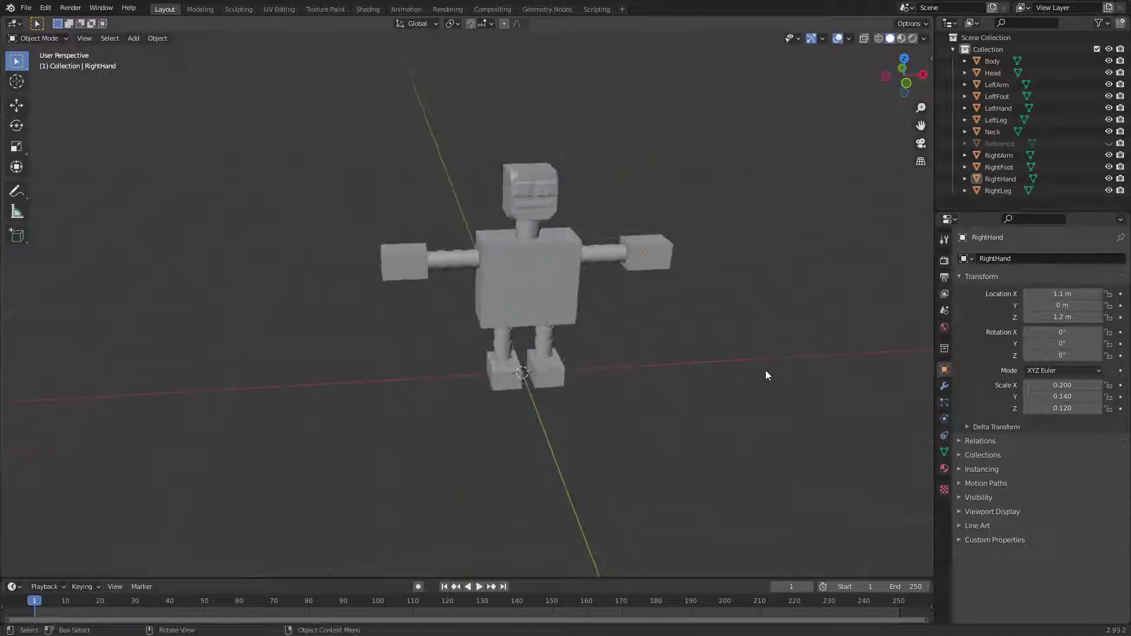
key(KP_1)
key(ctrl+s)
scroll(624, 293, up, 3)
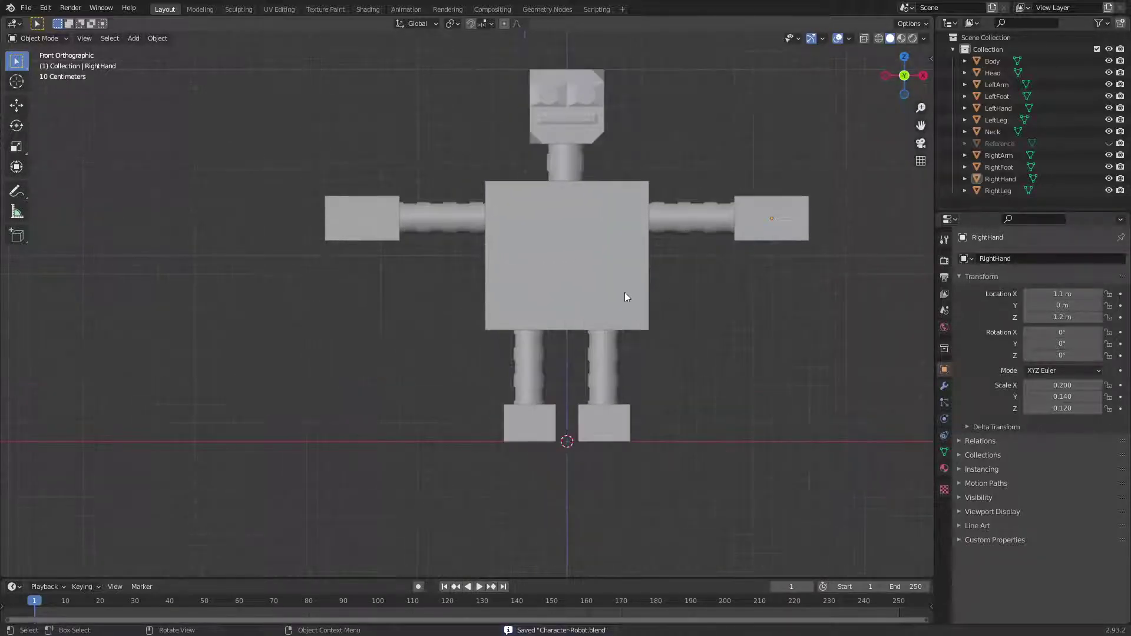
click(626, 296)
scroll(784, 335, down, 2)
shift+middle_drag(784, 335, 750, 379)
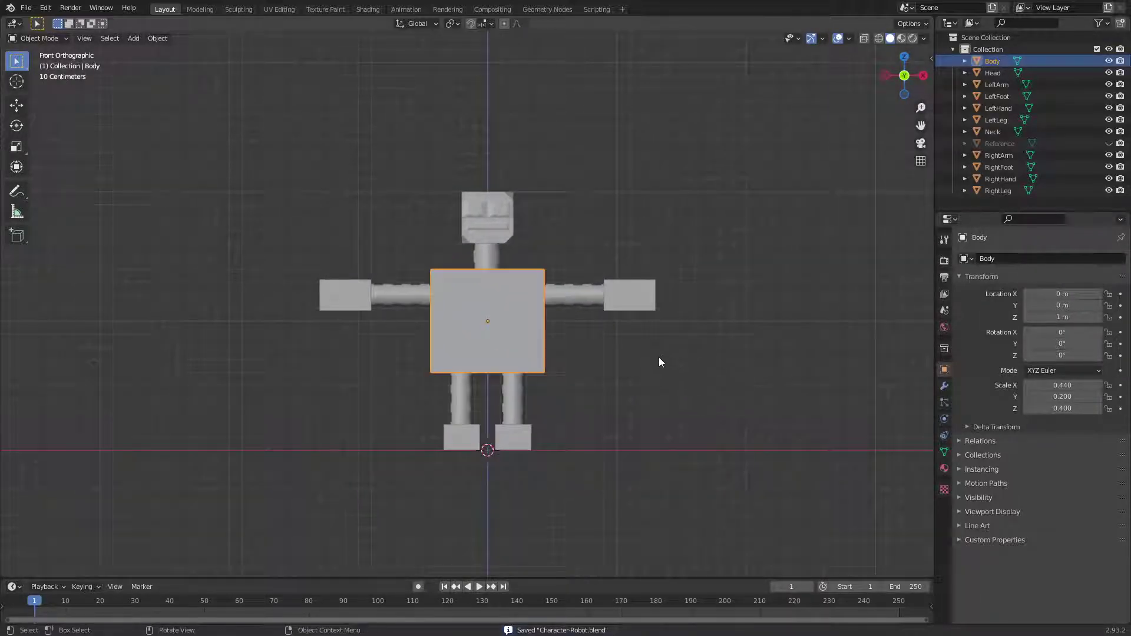
Chamfer the Body's corners with a one-segment Bevel Vertices in Edit Mode.
key(Tab)
middle_drag(674, 361, 581, 339)
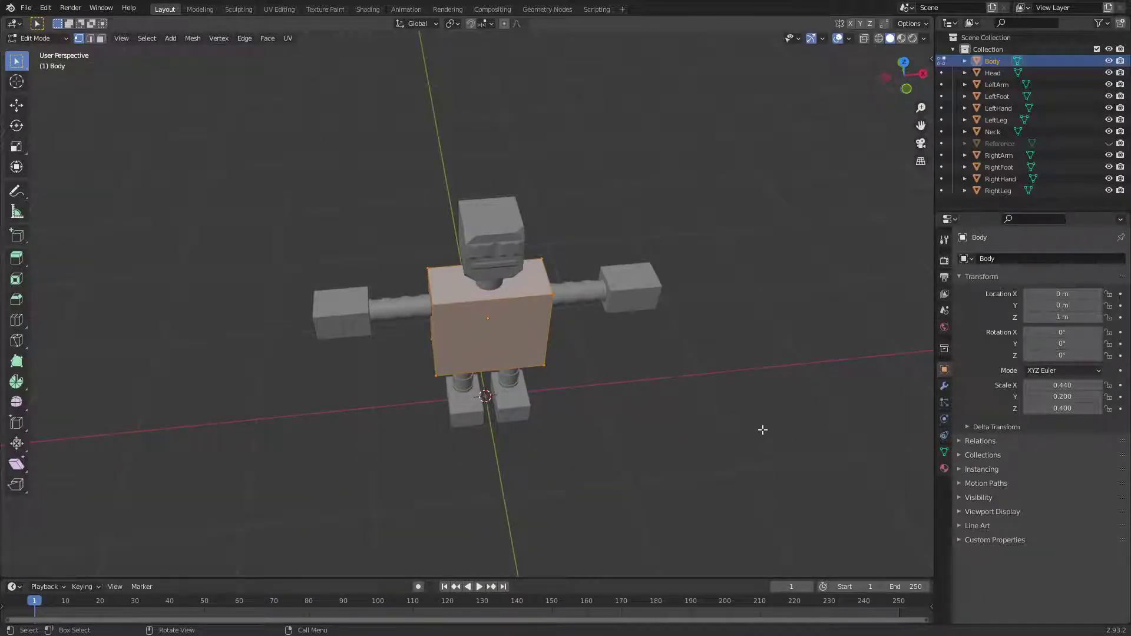
middle_drag(760, 429, 701, 422)
right_click(588, 368)
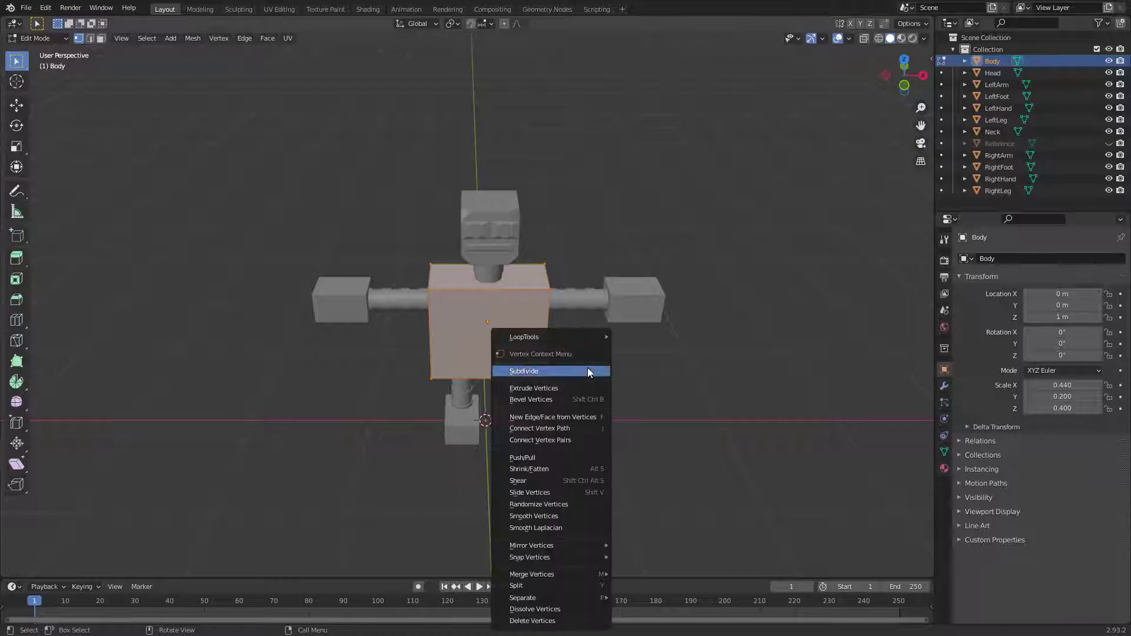
click(581, 400)
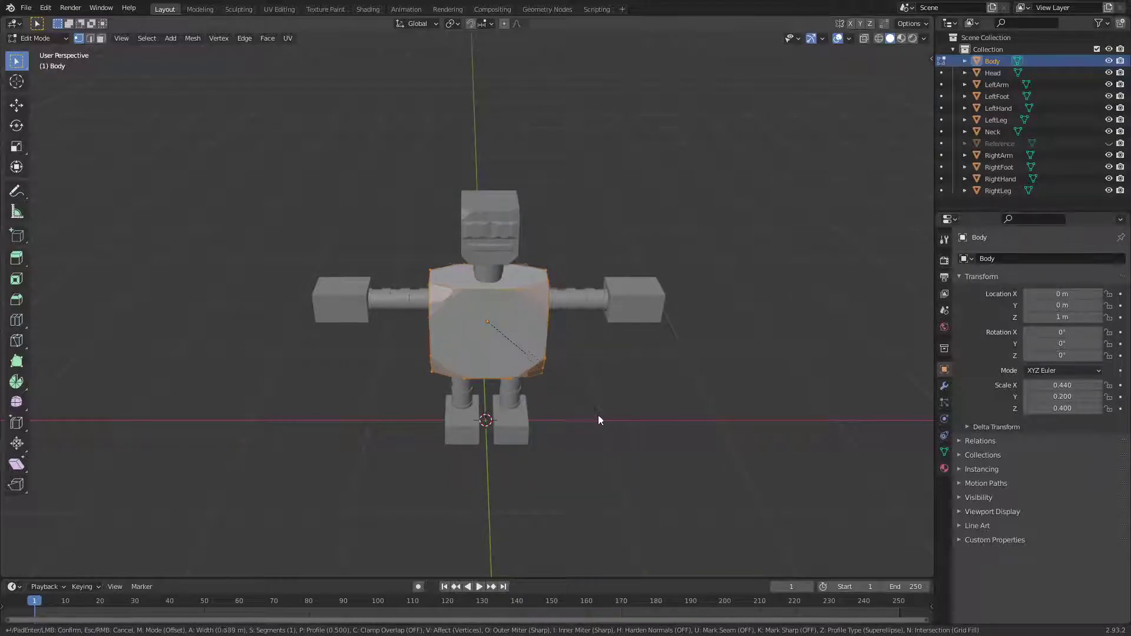
click(597, 416)
middle_drag(597, 415, 685, 436)
key(alt+a)
key(Tab)
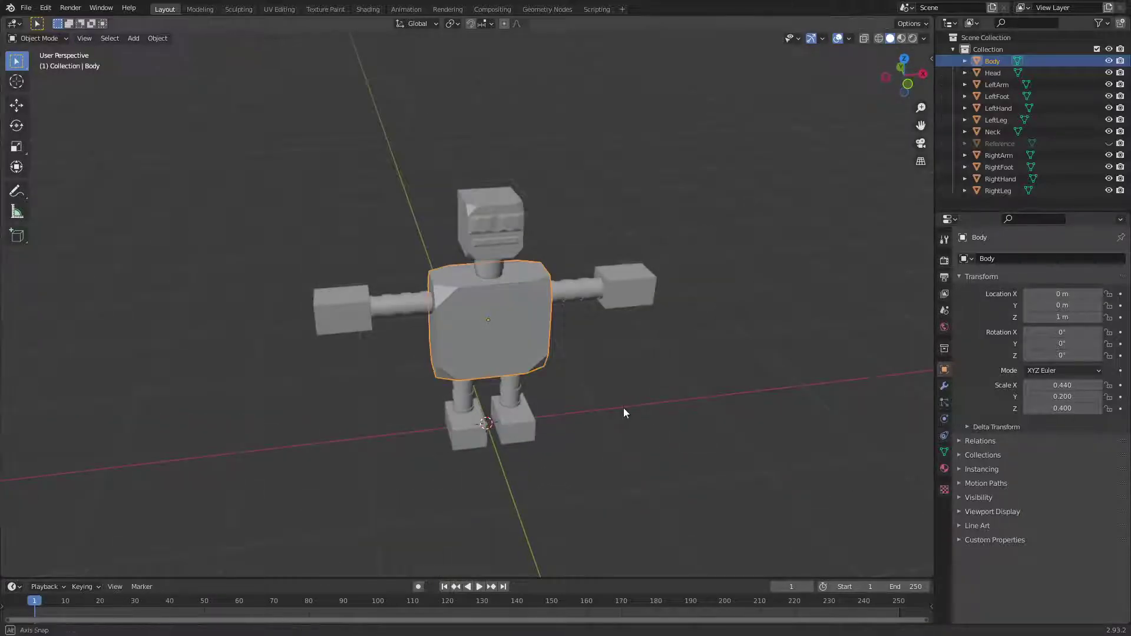
Check the bevelled body from the front and save Character-Robot.blend.
mouse_move(623, 409)
middle_down()
mouse_move(765, 365)
mouse_move(608, 373)
mouse_move(642, 396)
middle_up()
scroll(642, 396, down, 2)
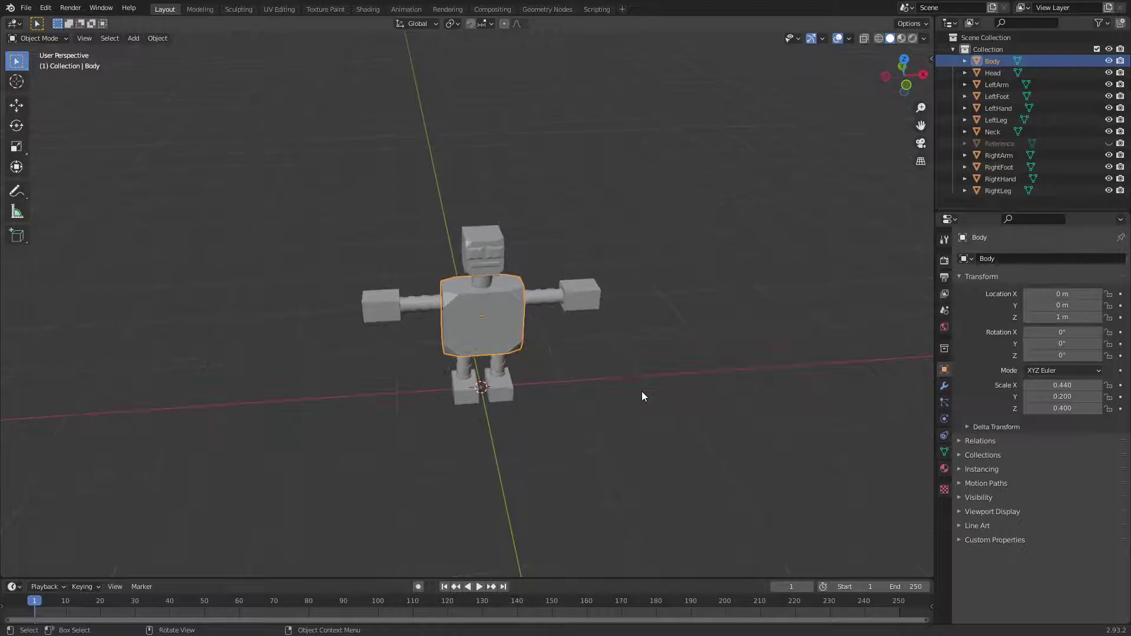
key(KP_1)
key(ctrl+s)
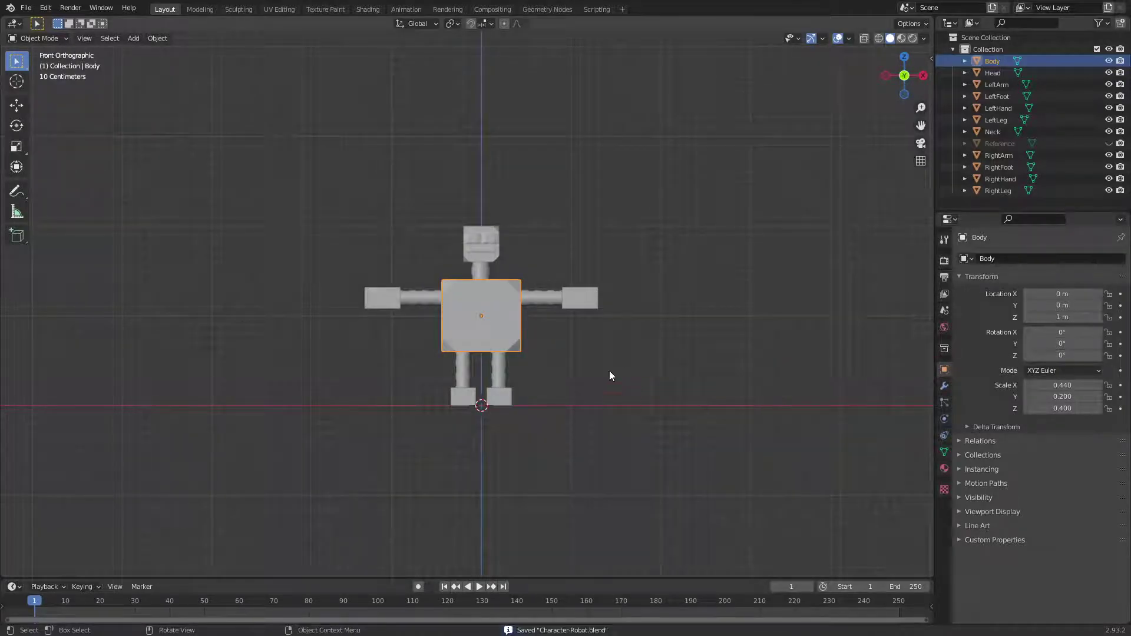
Reselect the robot's body in the front view.
scroll(505, 359, up, 2)
middle_drag(506, 359, 700, 420)
click(701, 423)
key(KP_1)
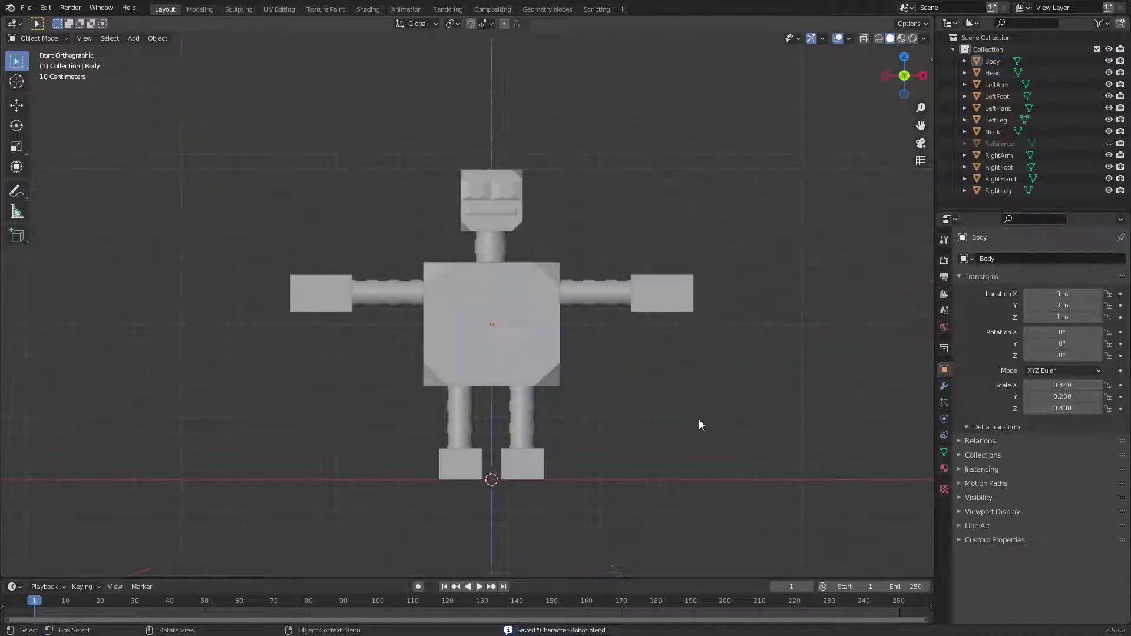
click(526, 303)
Inset the Body's front face by 0.3018 m using face select mode.
key(Tab)
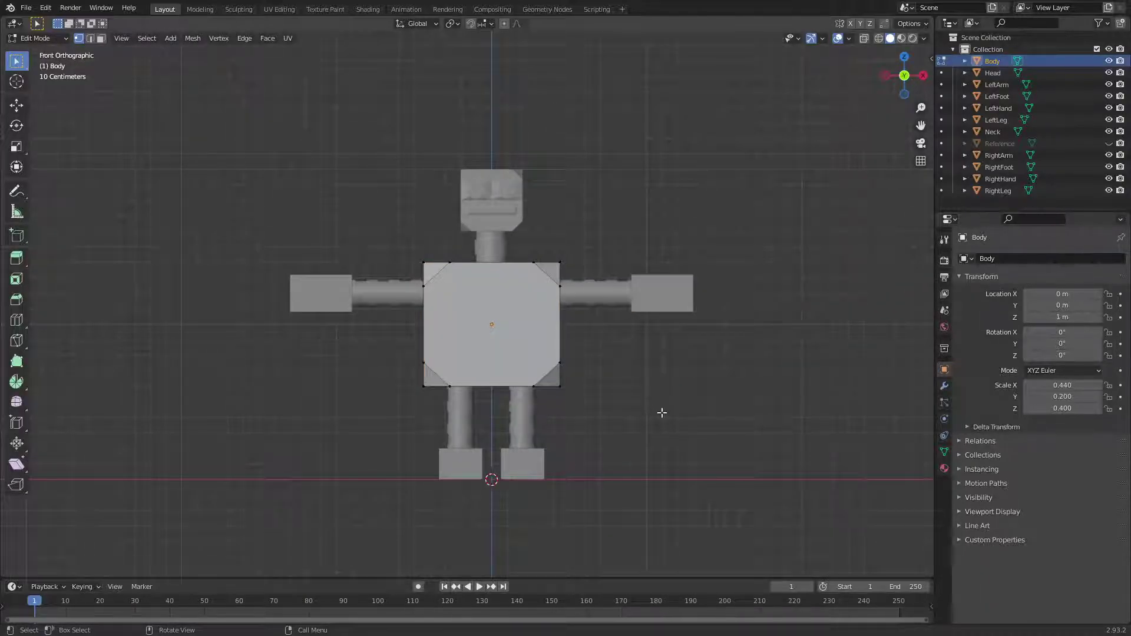
key(3)
click(513, 311)
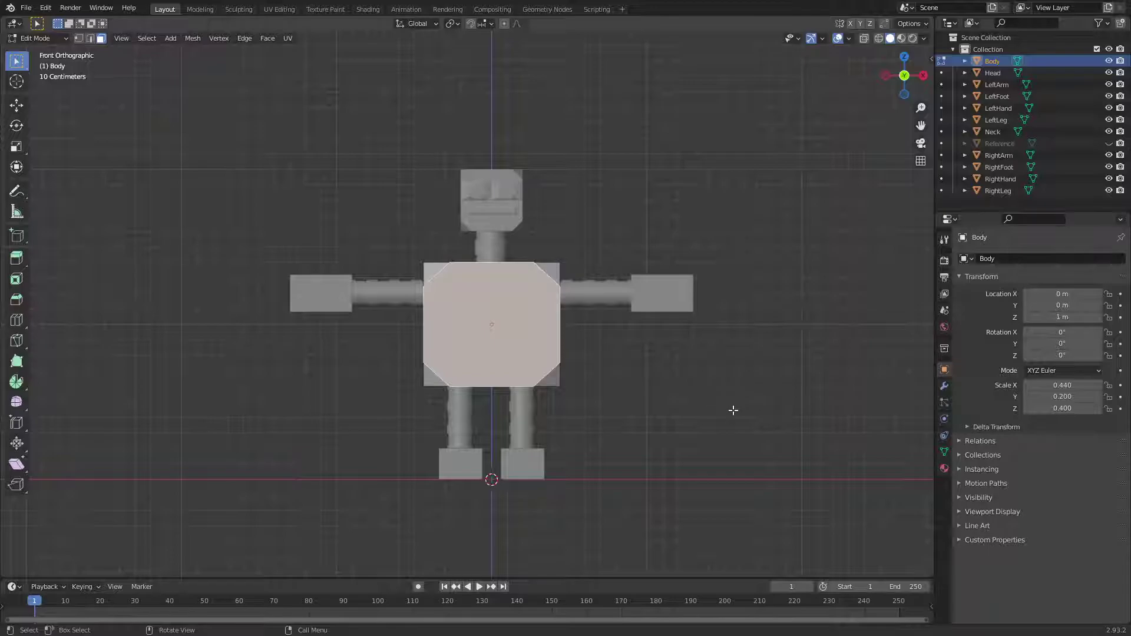
key(i)
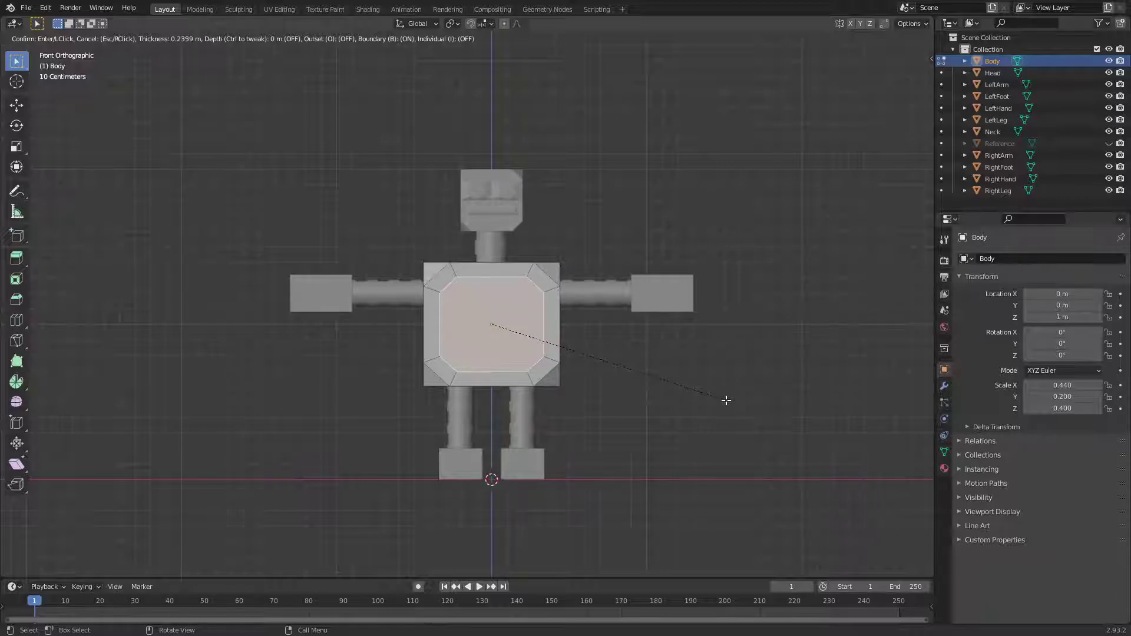
click(713, 397)
middle_drag(709, 396, 678, 365)
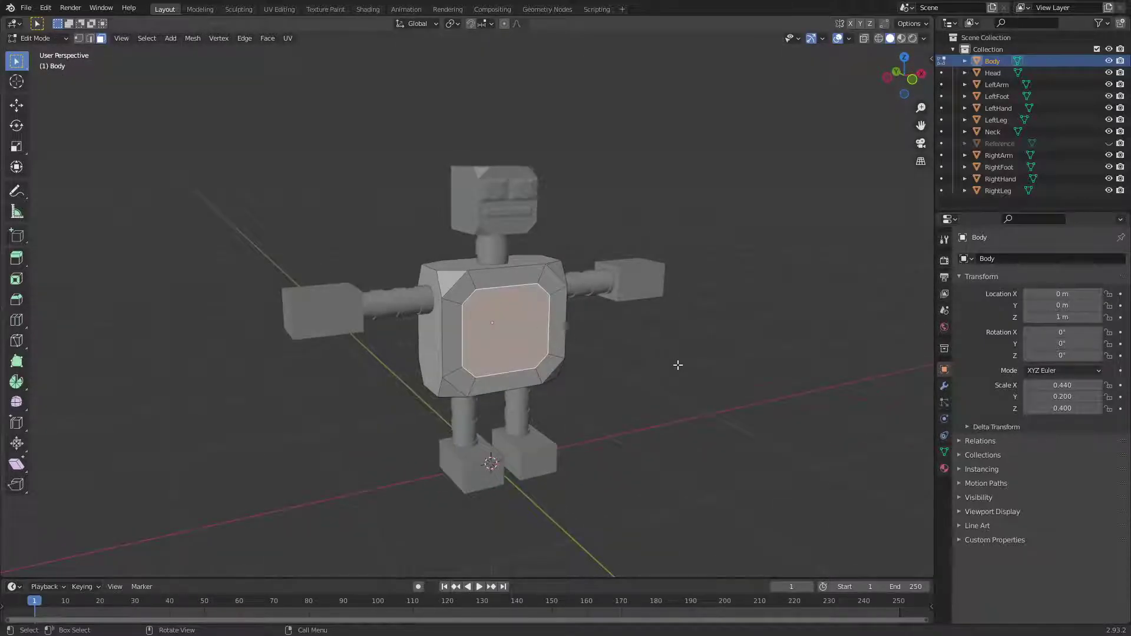
key(KP_1)
scroll(621, 352, up, 4)
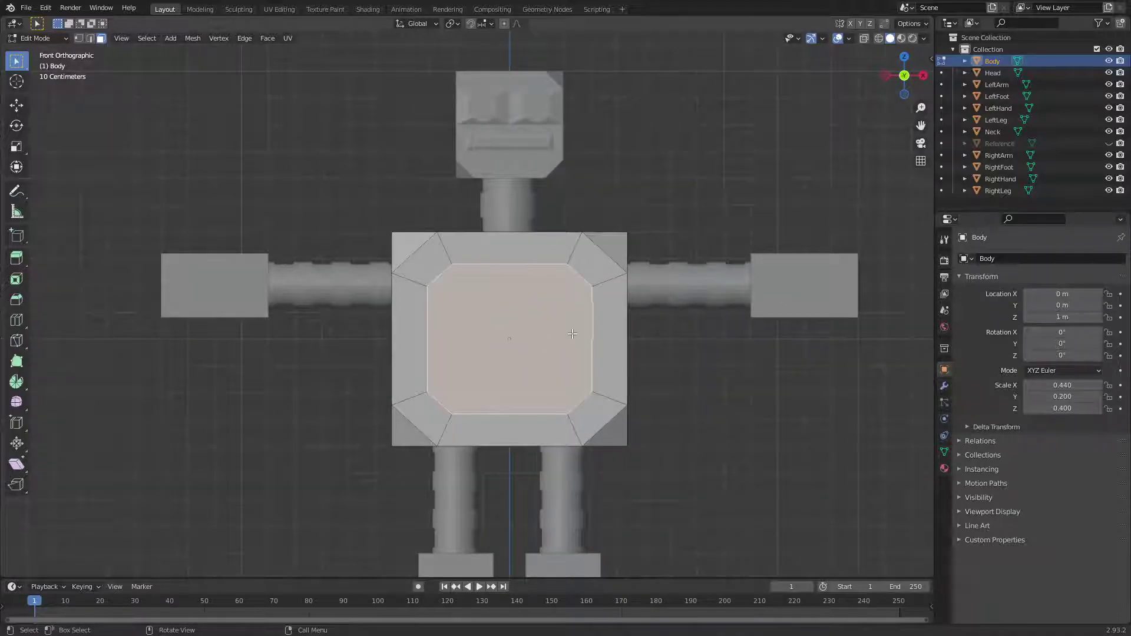
key(1)
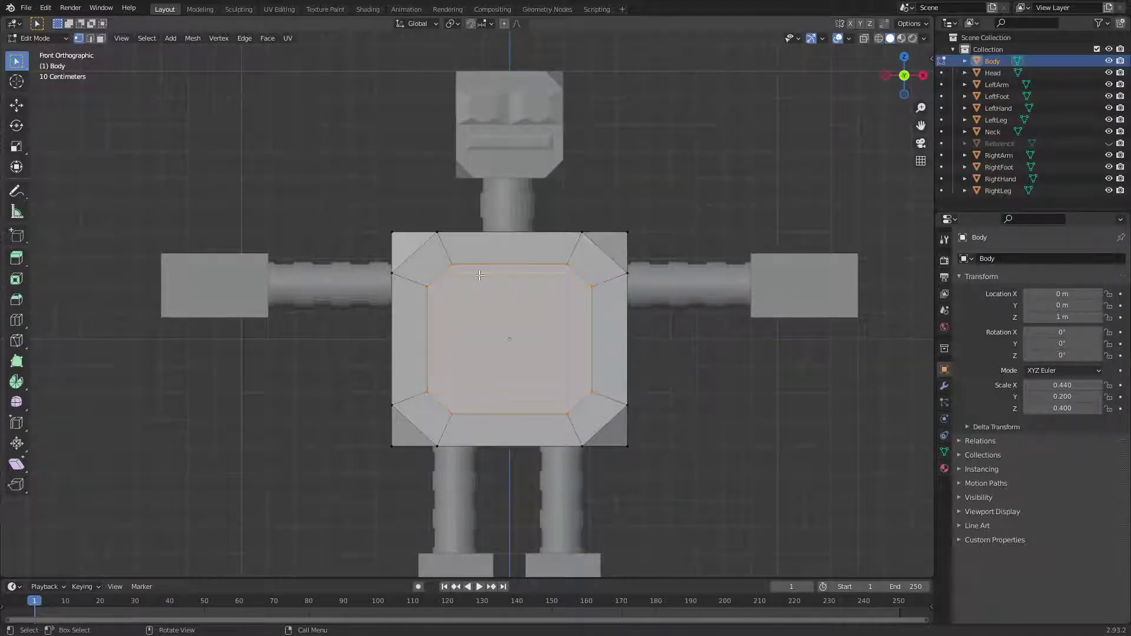
click(464, 275)
key(i)
key(Escape)
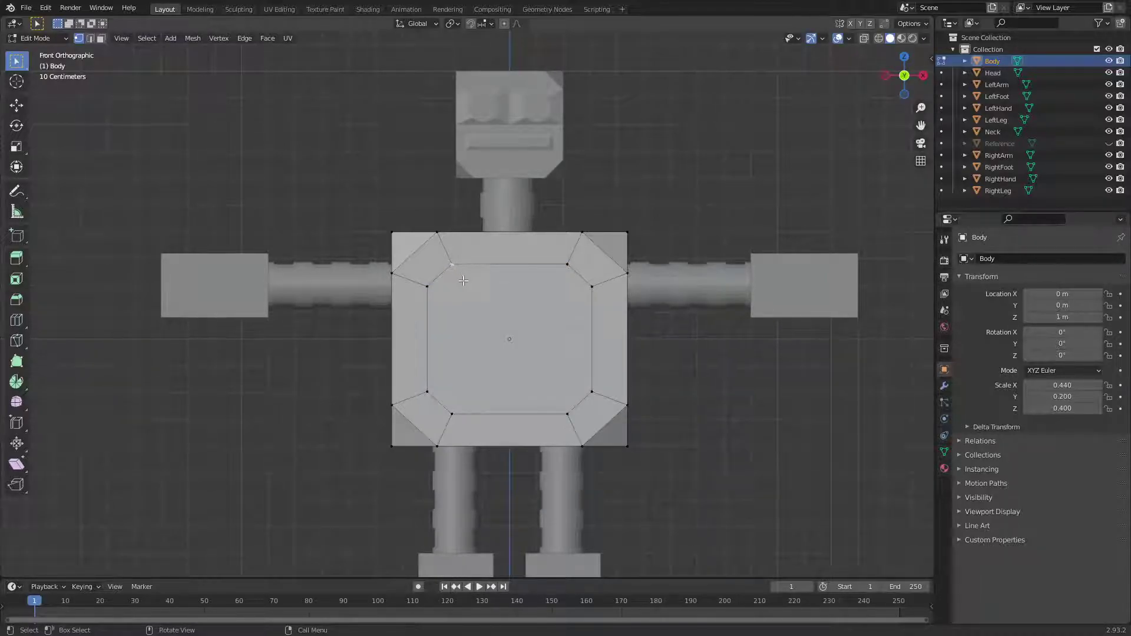
key(g)
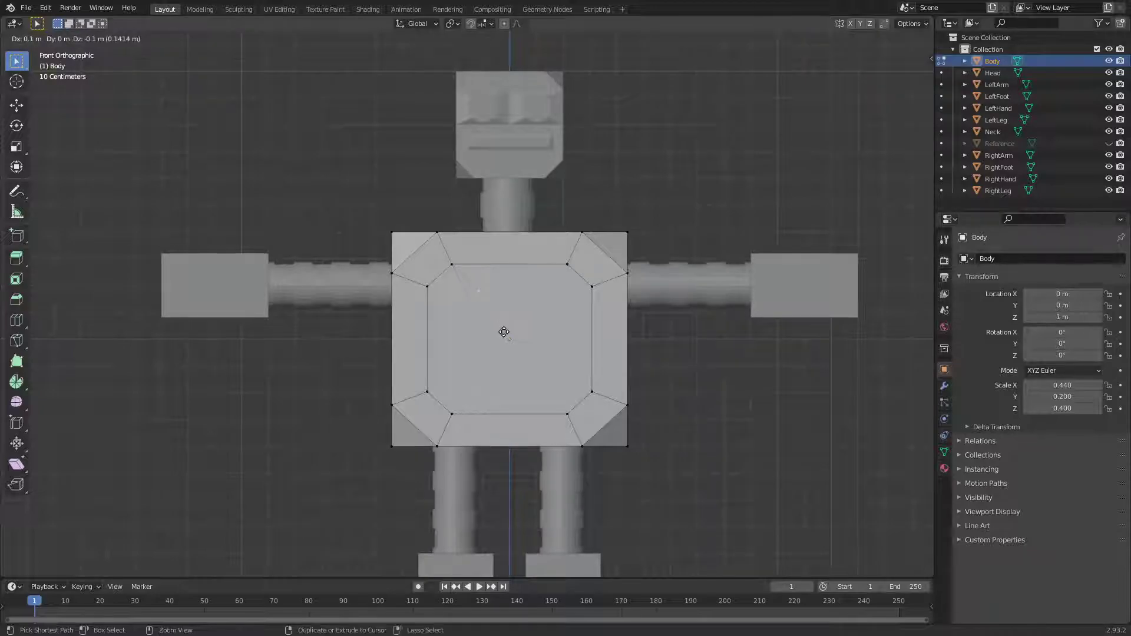
click(520, 359)
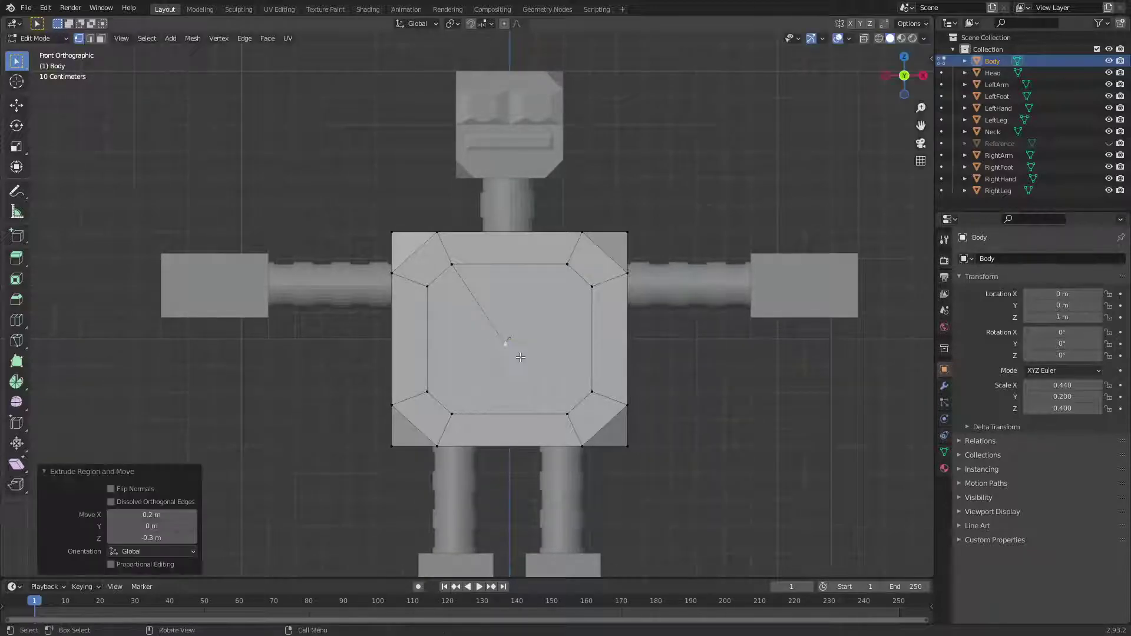
shift+click(567, 264)
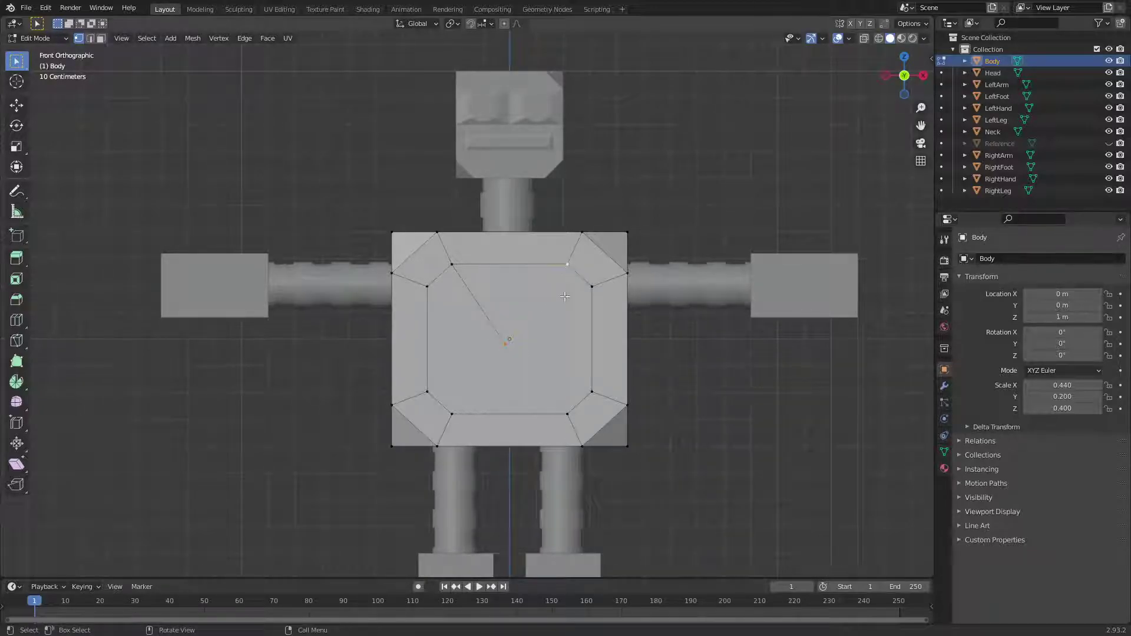
key(j)
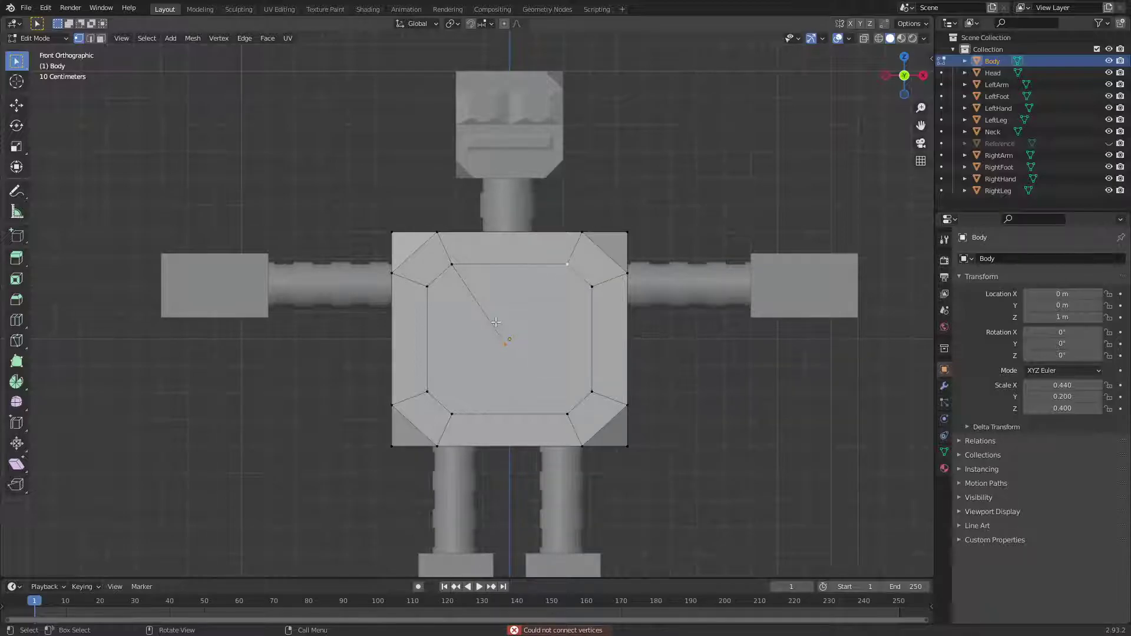
key(x)
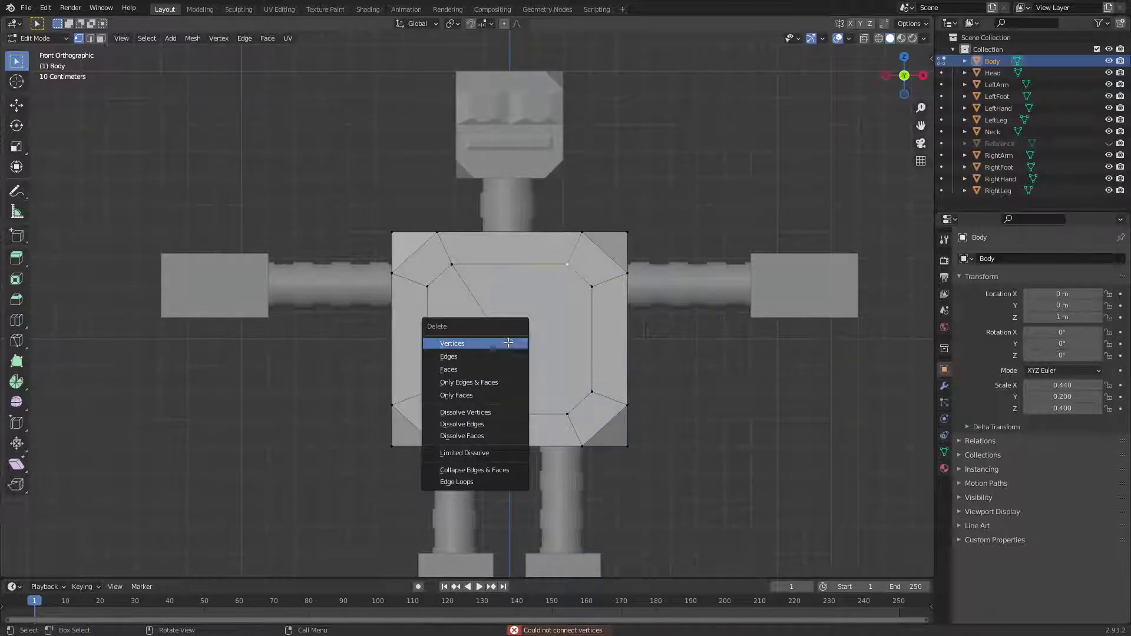
click(508, 342)
key(ctrl+z)
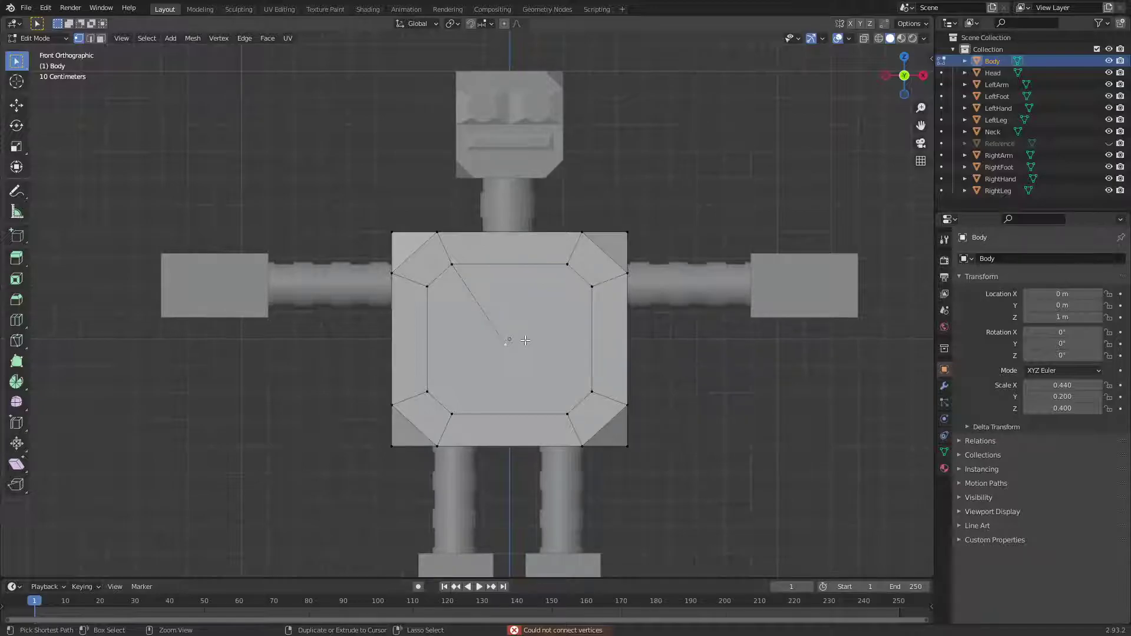
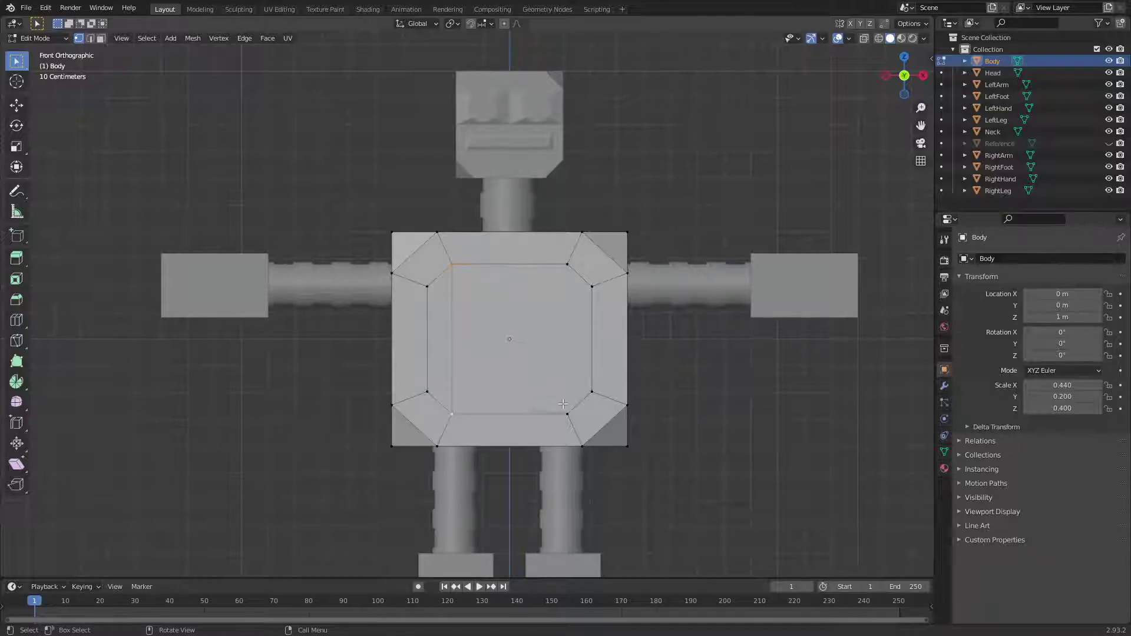
Select the body's inner front and bevel faces, then return to vertex selection.
shift+click(565, 265)
key(3)
click(519, 344)
click(447, 337)
click(446, 336)
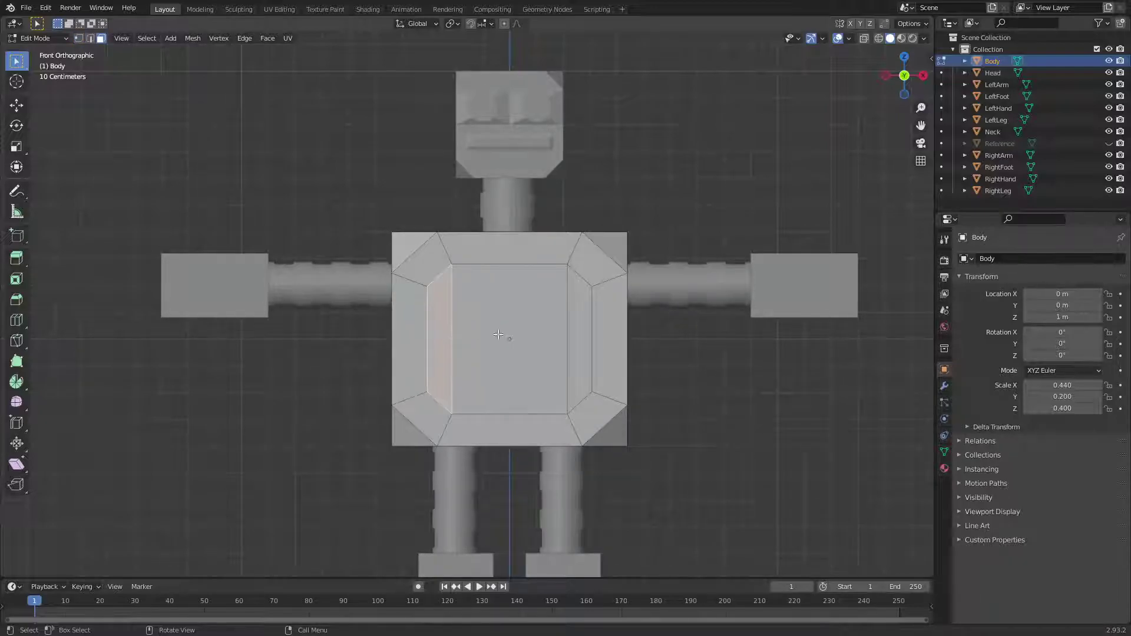
click(581, 324)
click(553, 346)
key(1)
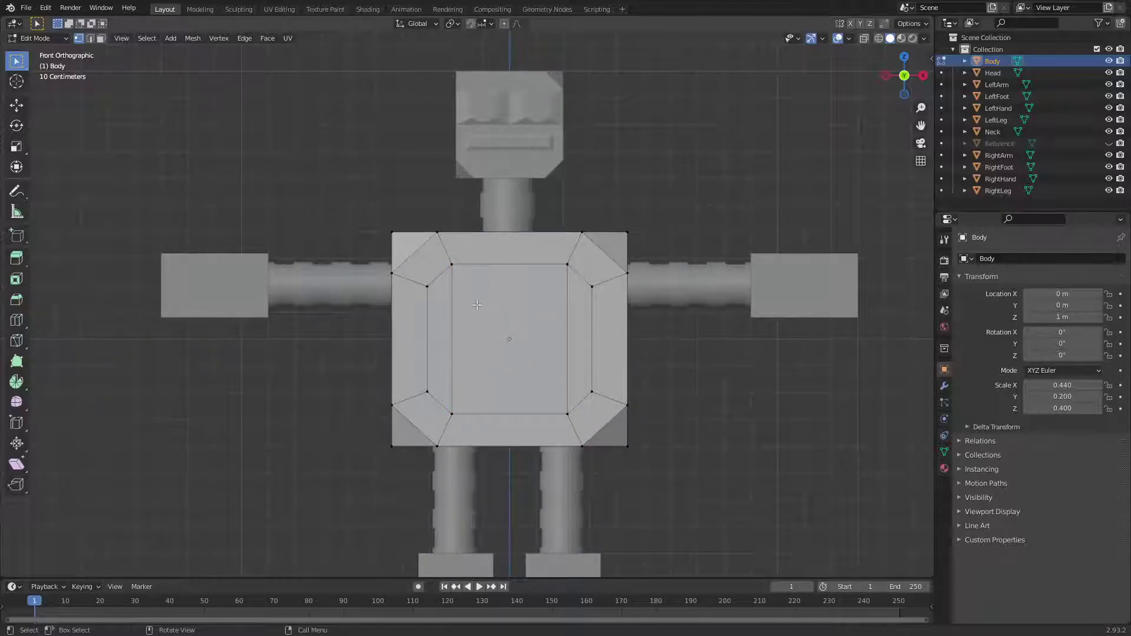
Try a horizontal loop cut across the body, then cancel it.
key(ctrl)
key(ctrl+r)
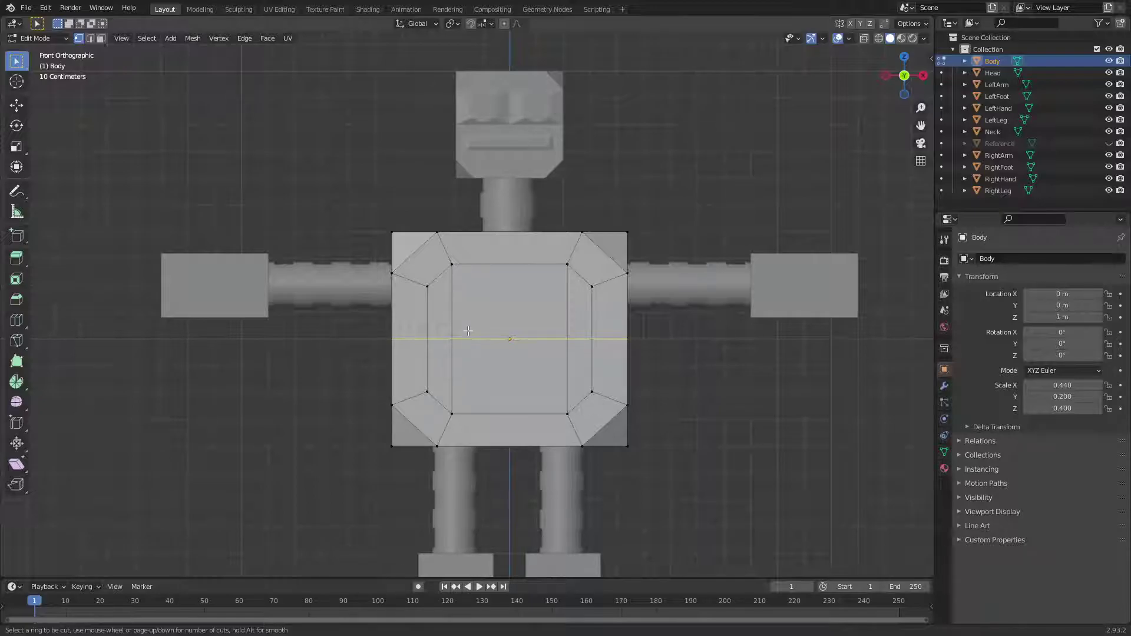
click(468, 331)
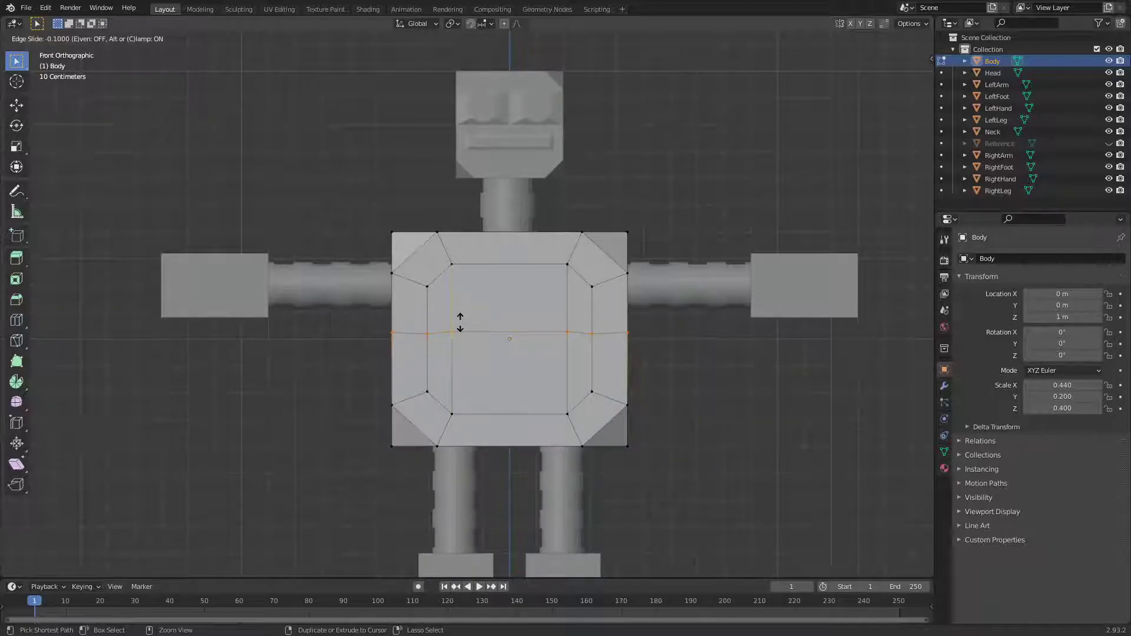
right_click(460, 323)
key(ctrl+r)
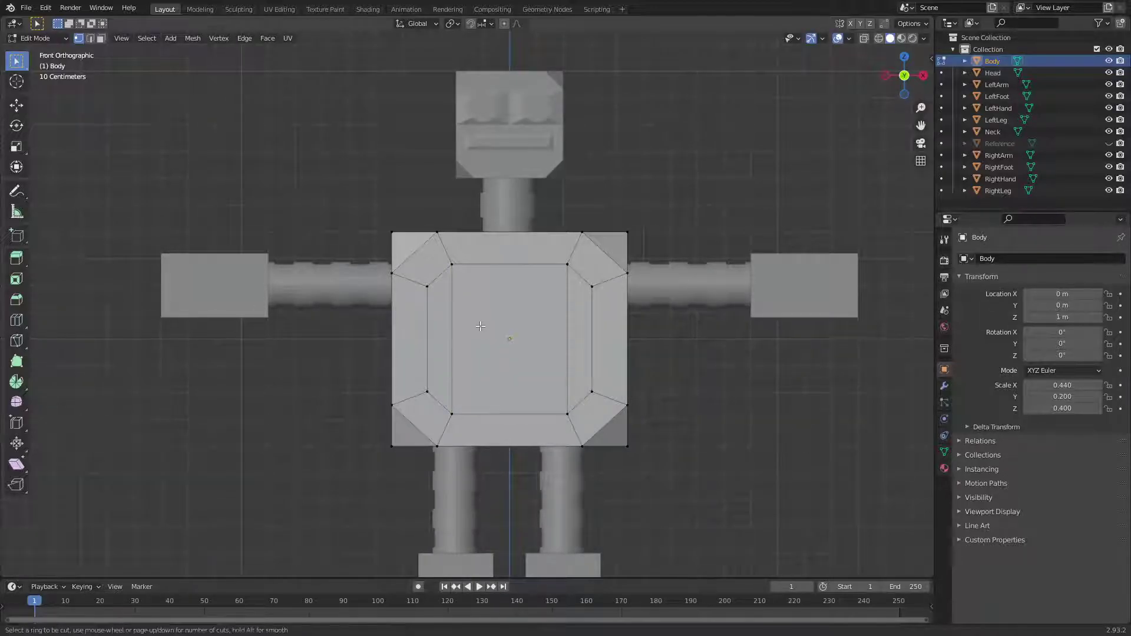
right_click(498, 331)
Select the centre front face and try a multi-line loop cut, cancelling it.
key(3)
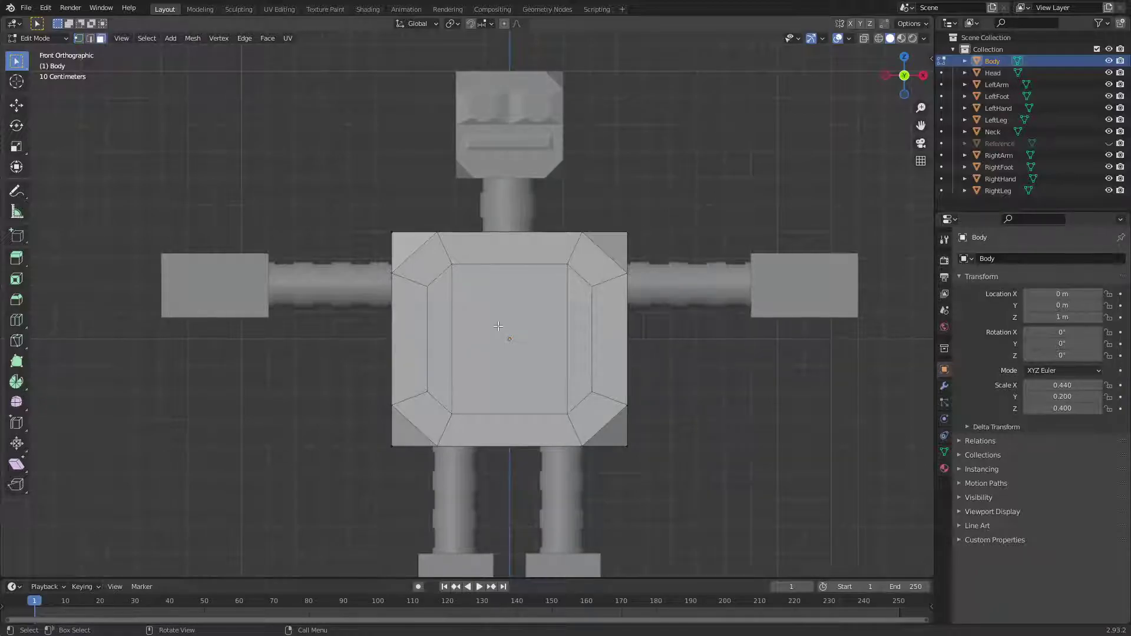
click(539, 323)
key(ctrl+r)
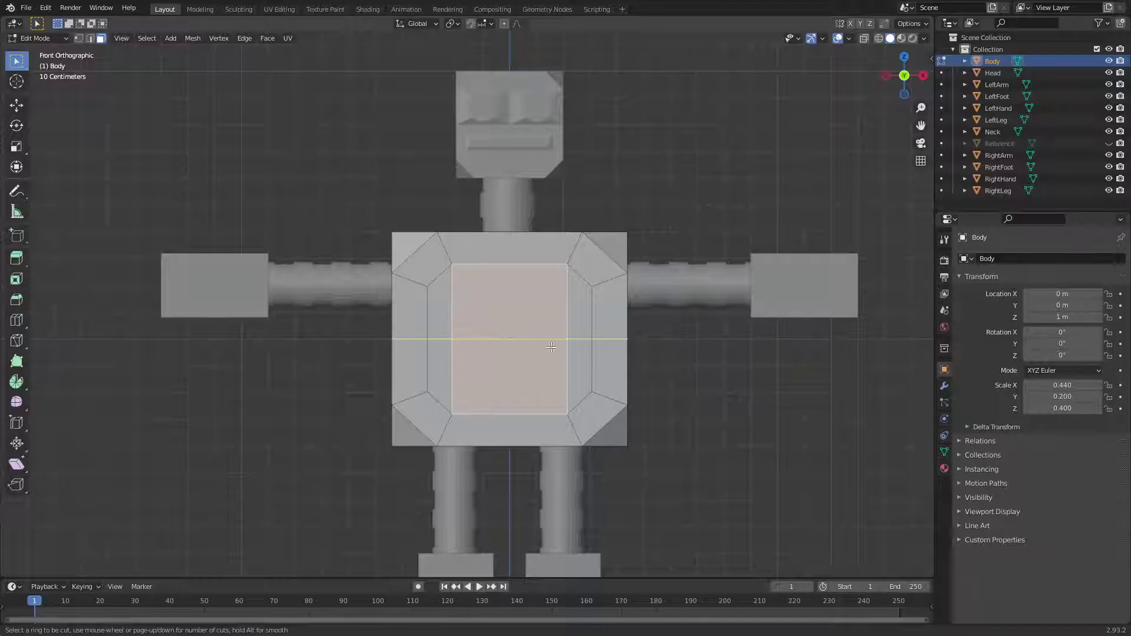
scroll(576, 344, up, 1)
scroll(577, 344, up, 4)
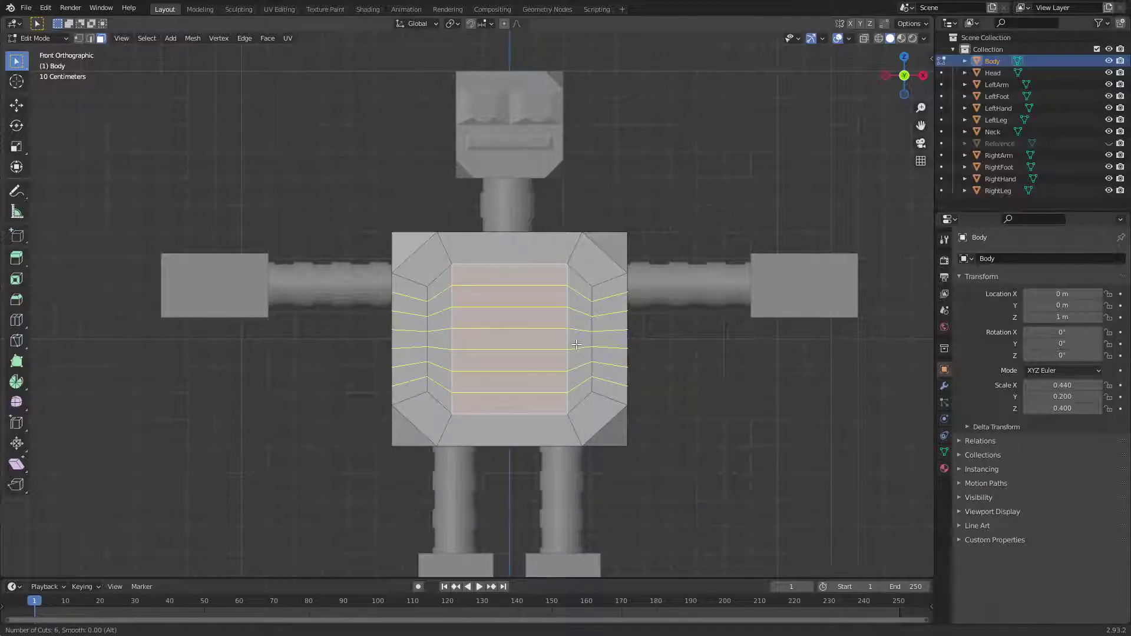
scroll(576, 344, up, 1)
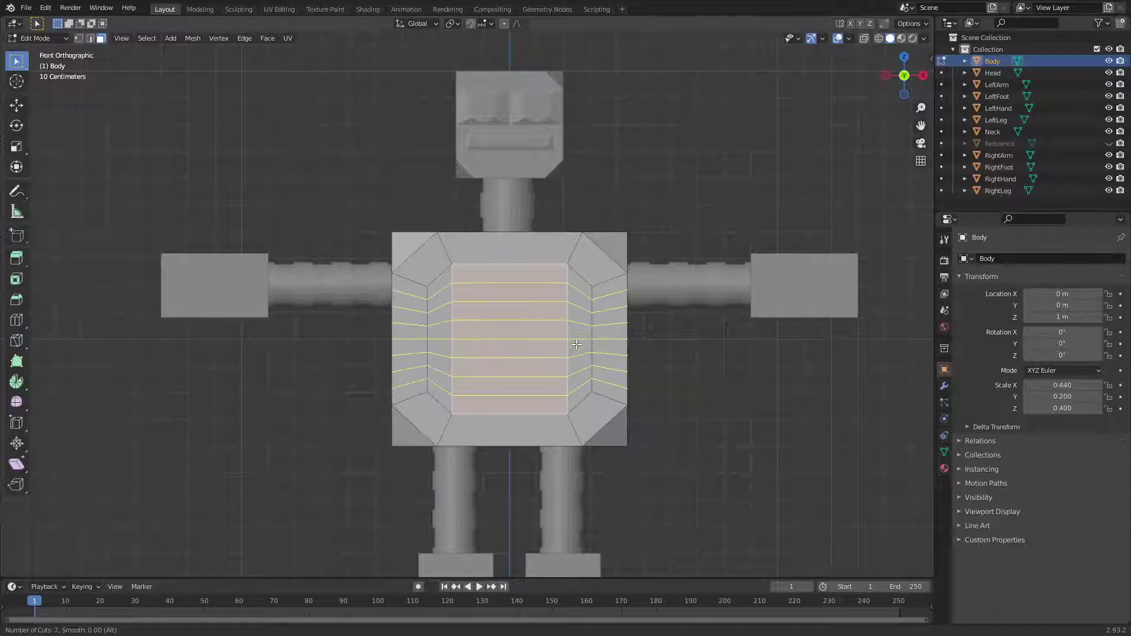
key(Escape)
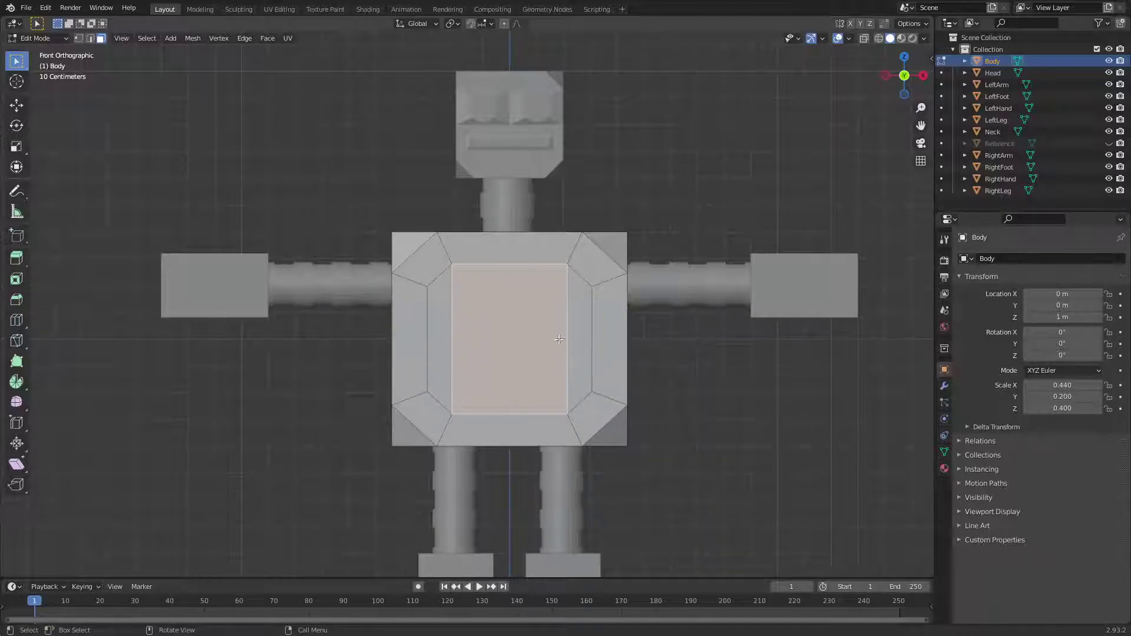
mouse_move(581, 374)
middle_down()
mouse_move(687, 397)
mouse_move(644, 422)
mouse_move(544, 377)
mouse_move(581, 393)
mouse_move(586, 376)
middle_up()
click(669, 372)
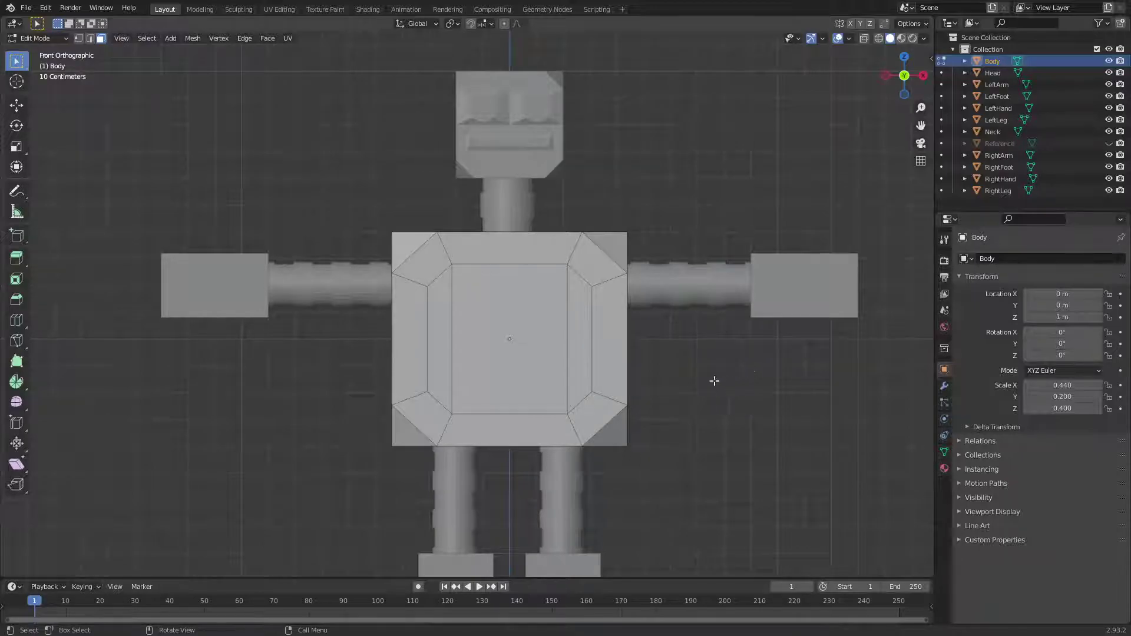
scroll(715, 381, up, 3)
click(611, 360)
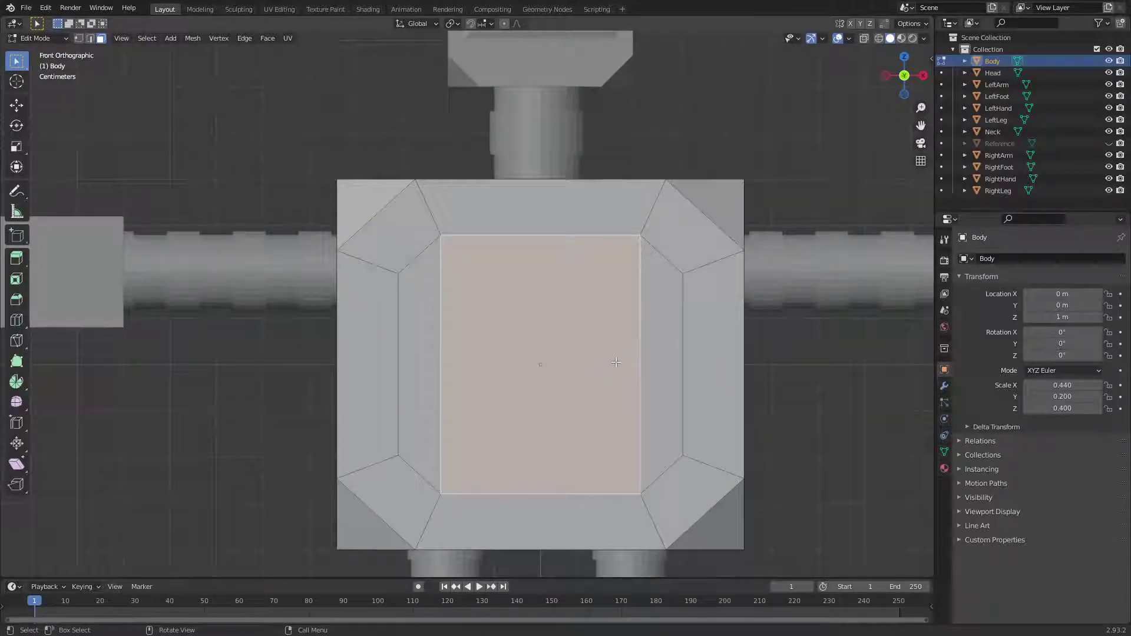
Subdivide the inner panel's first left and right side edges.
key(1)
key(alt+a)
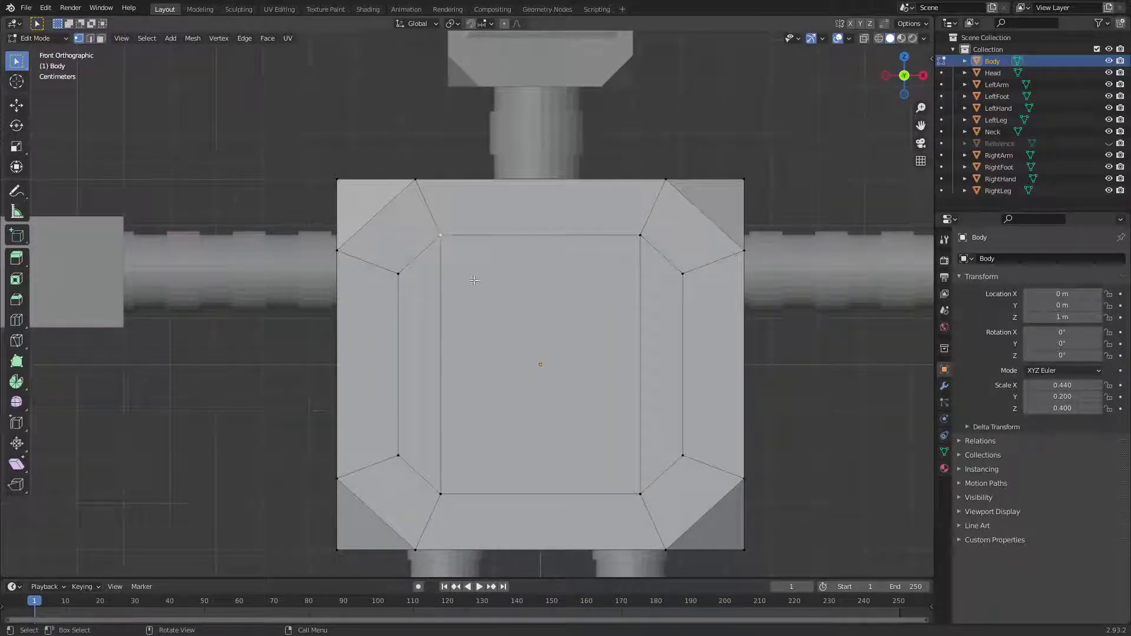
right_click(444, 334)
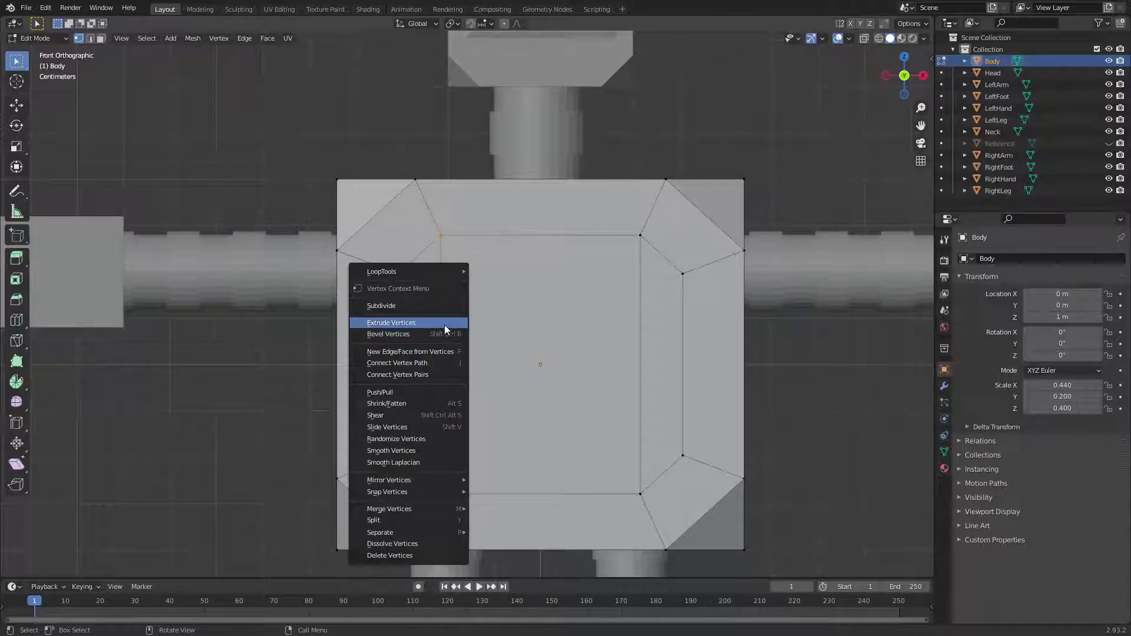
click(445, 307)
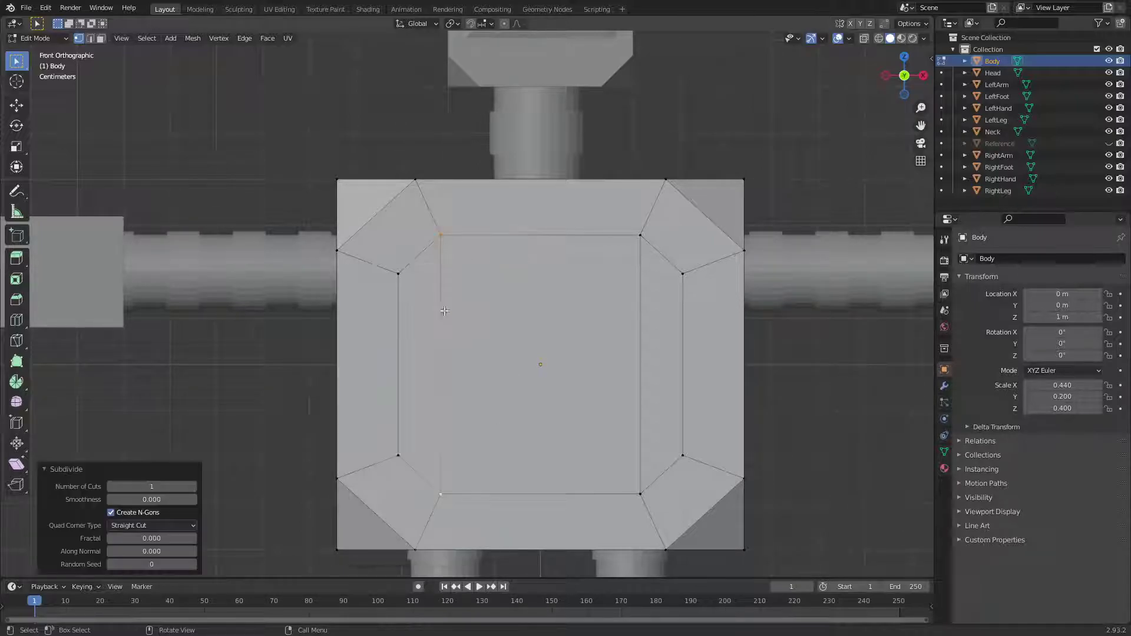
click(641, 242)
right_click(628, 419)
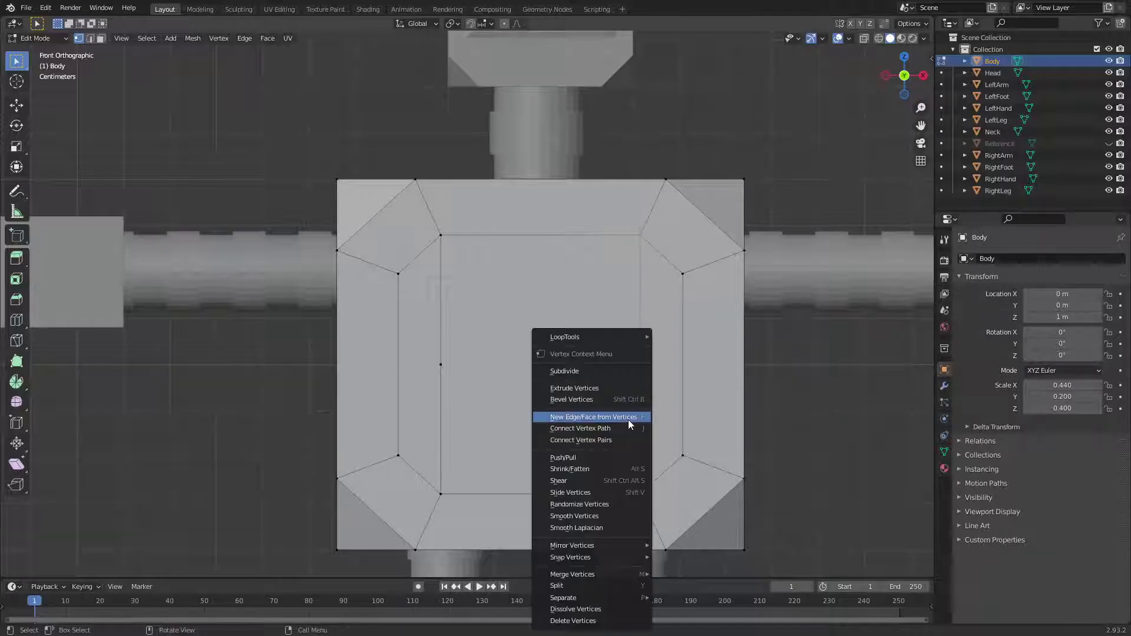
click(620, 366)
Subdivide the left edge twice and the right edge again, then pick a matching vertex pair.
click(441, 238)
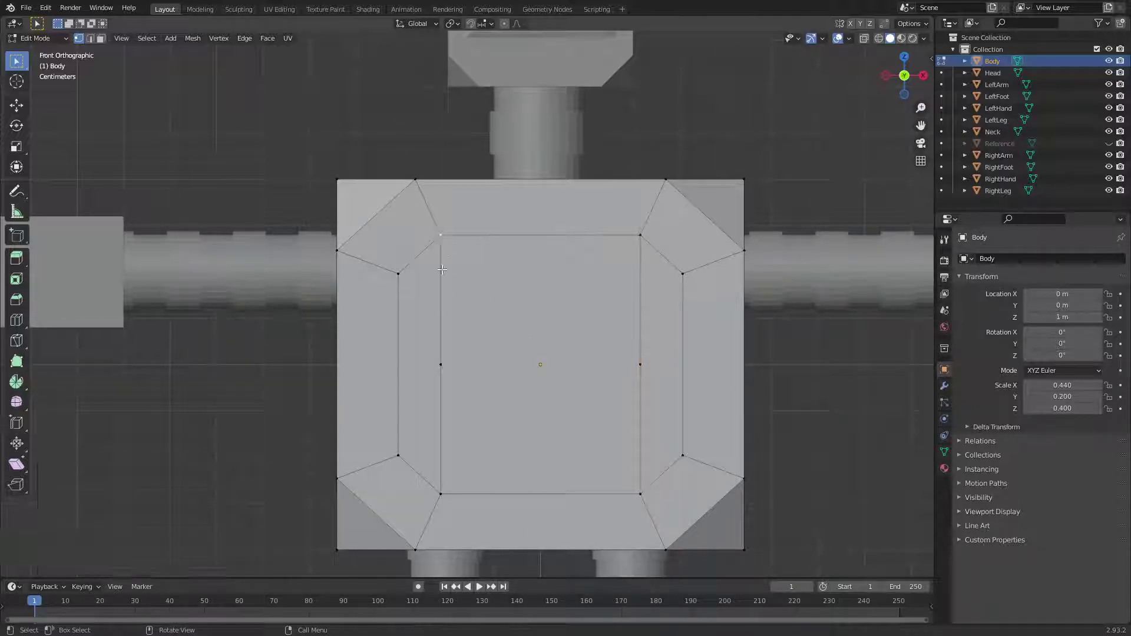
shift+click(441, 364)
right_click(496, 344)
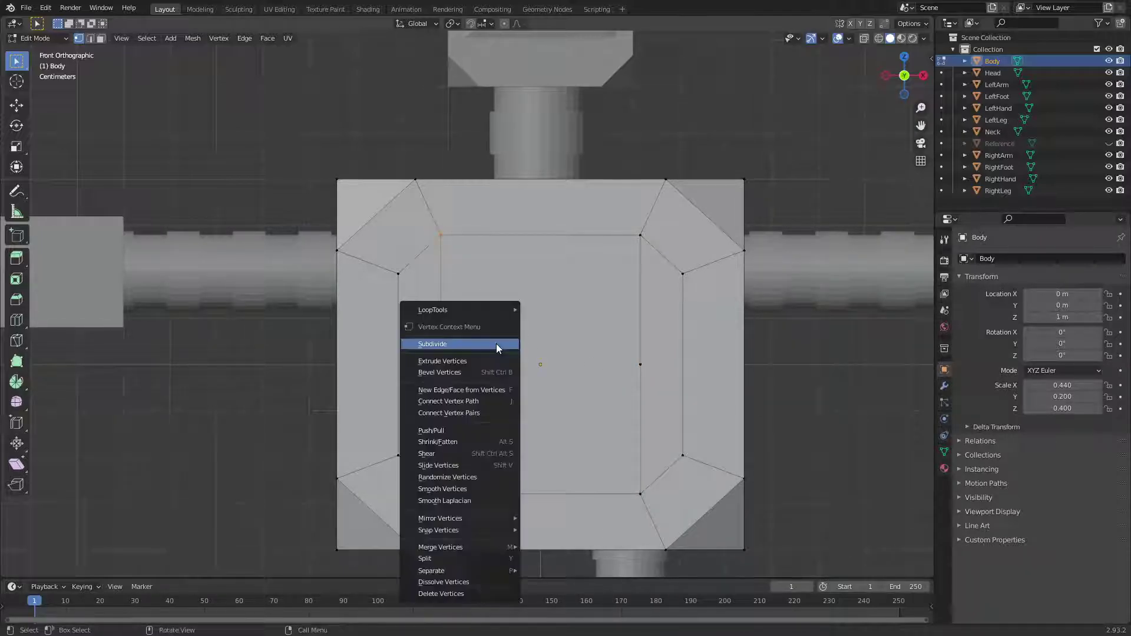
click(496, 345)
right_click(496, 344)
click(496, 345)
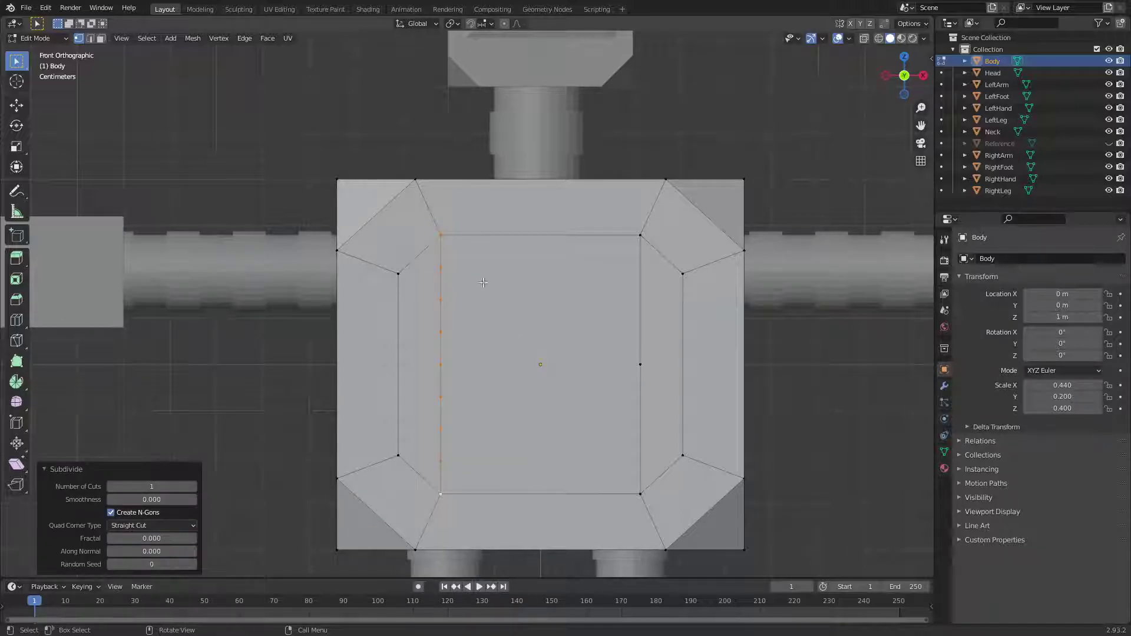
click(637, 240)
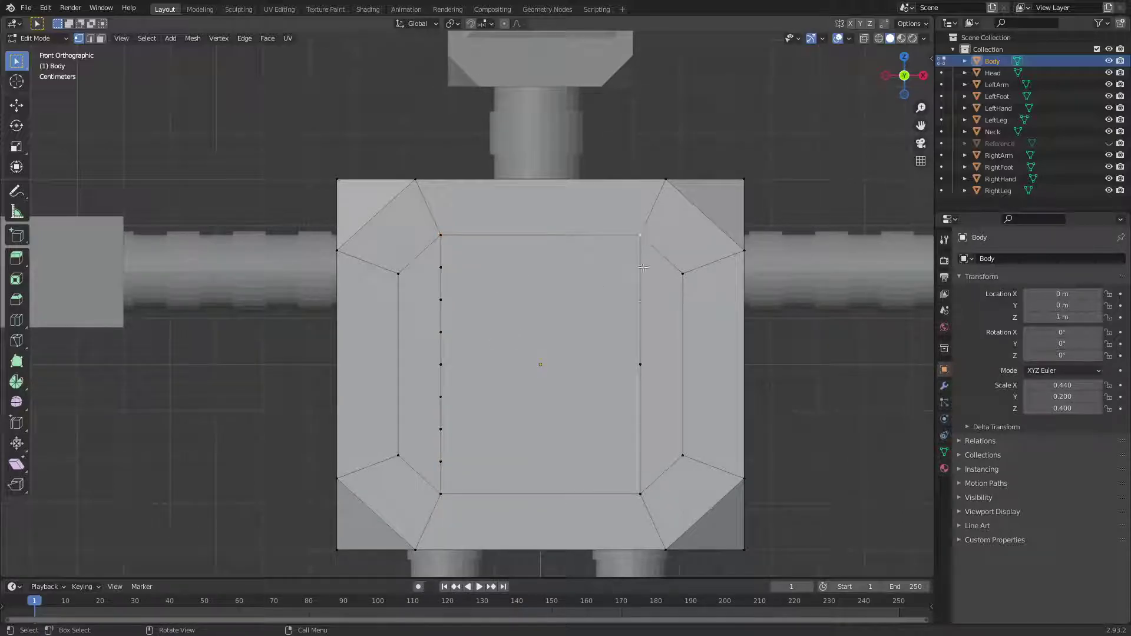
shift+click(641, 364)
right_click(630, 346)
click(630, 345)
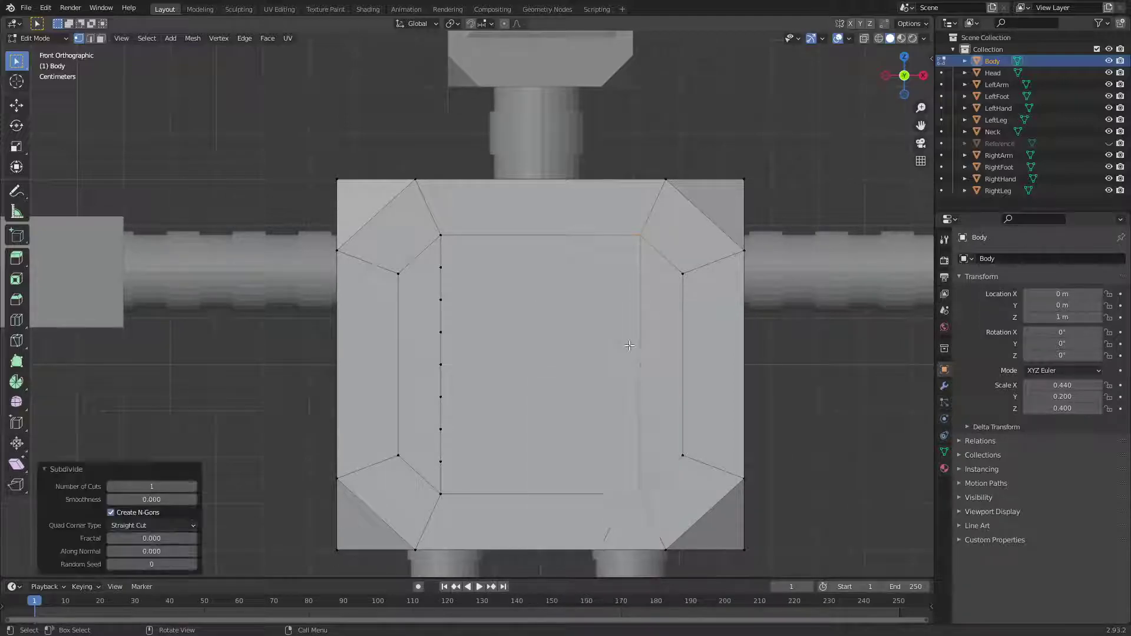
click(441, 267)
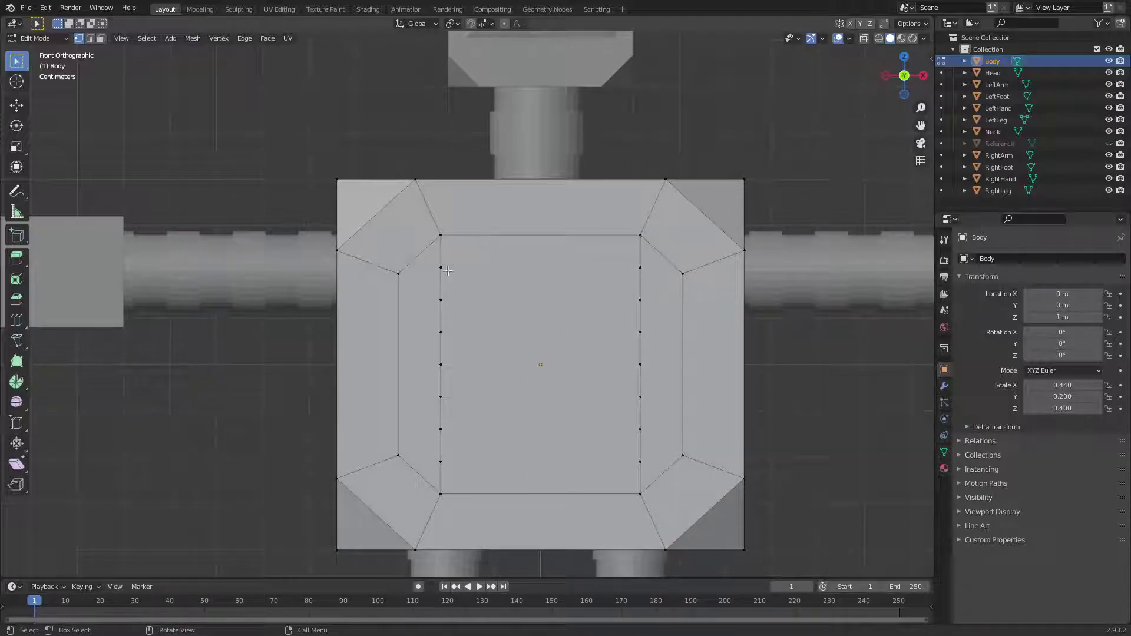
shift+click(639, 269)
Join the first left-right vertex pairs with horizontal edges across the chest panel.
key(j)
key(ctrl+r)
click(636, 298)
click(442, 332)
shift+click(640, 330)
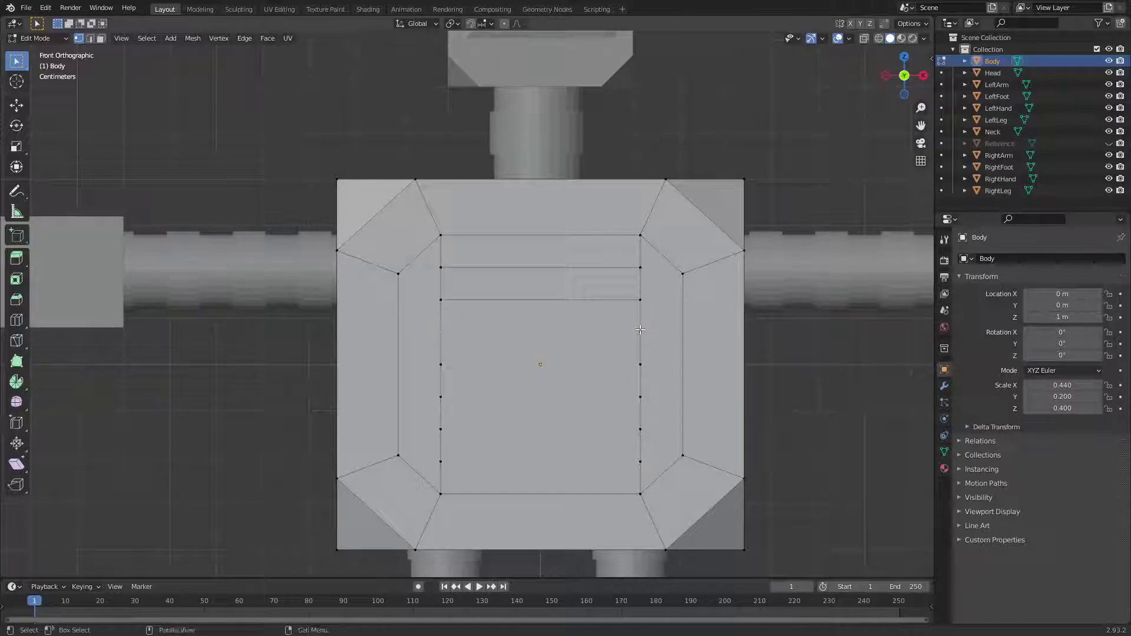
shift+click(647, 367)
key(j)
Join three more vertex pairs down the panel with horizontal edges.
click(441, 397)
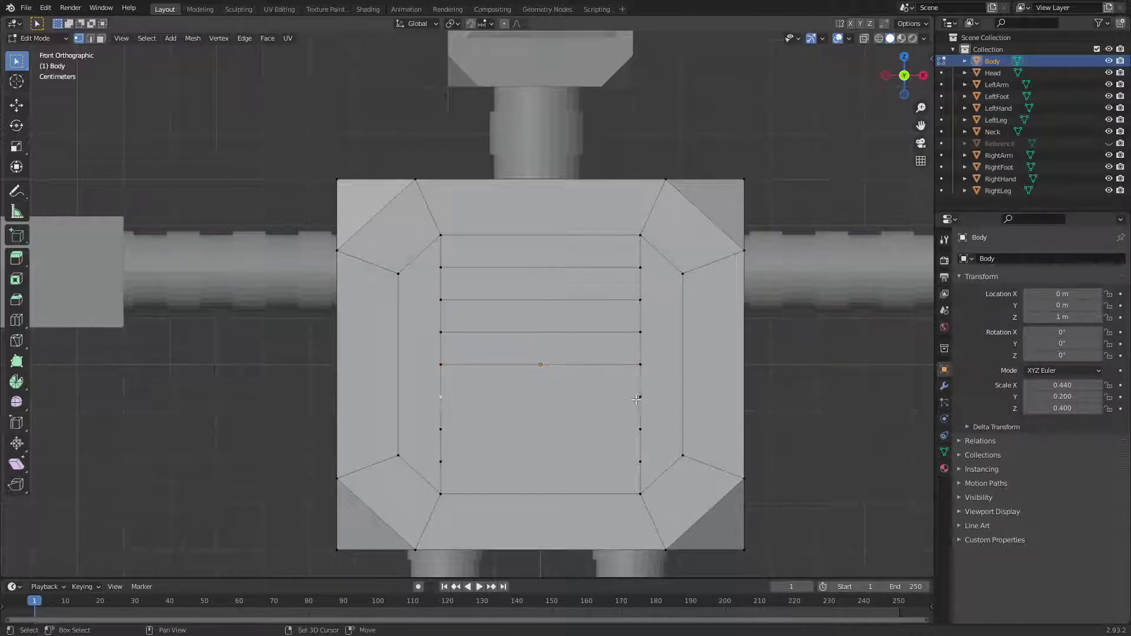
shift+click(638, 398)
key(j)
click(451, 429)
shift+click(629, 430)
key(j)
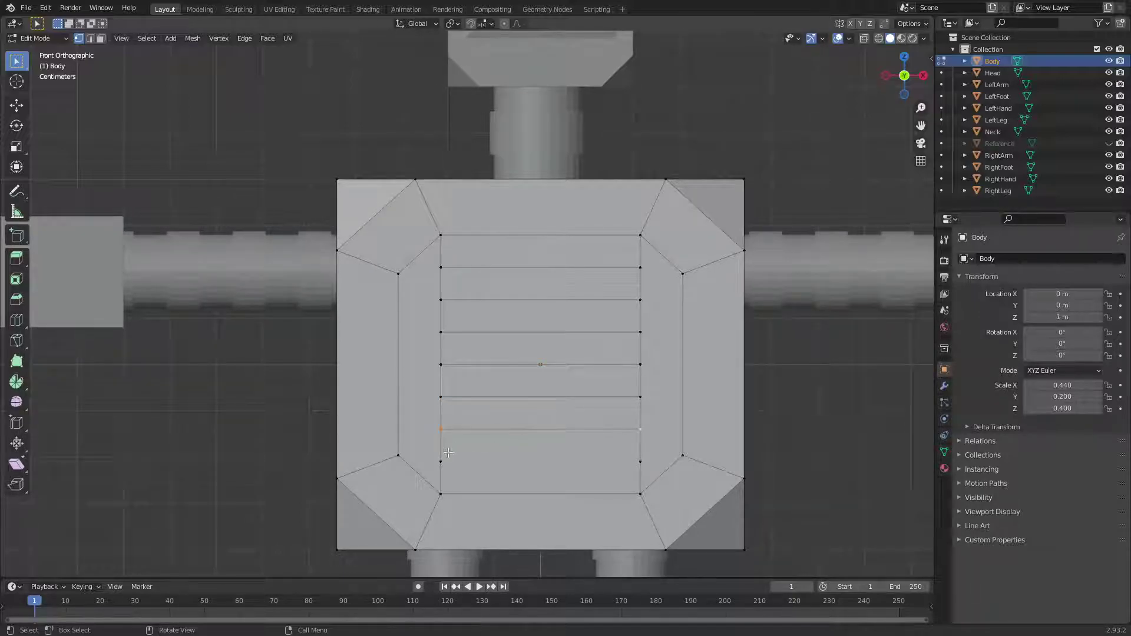
click(449, 455)
shift+click(645, 460)
key(j)
In face mode, select all eight chest strips from top to bottom.
key(3)
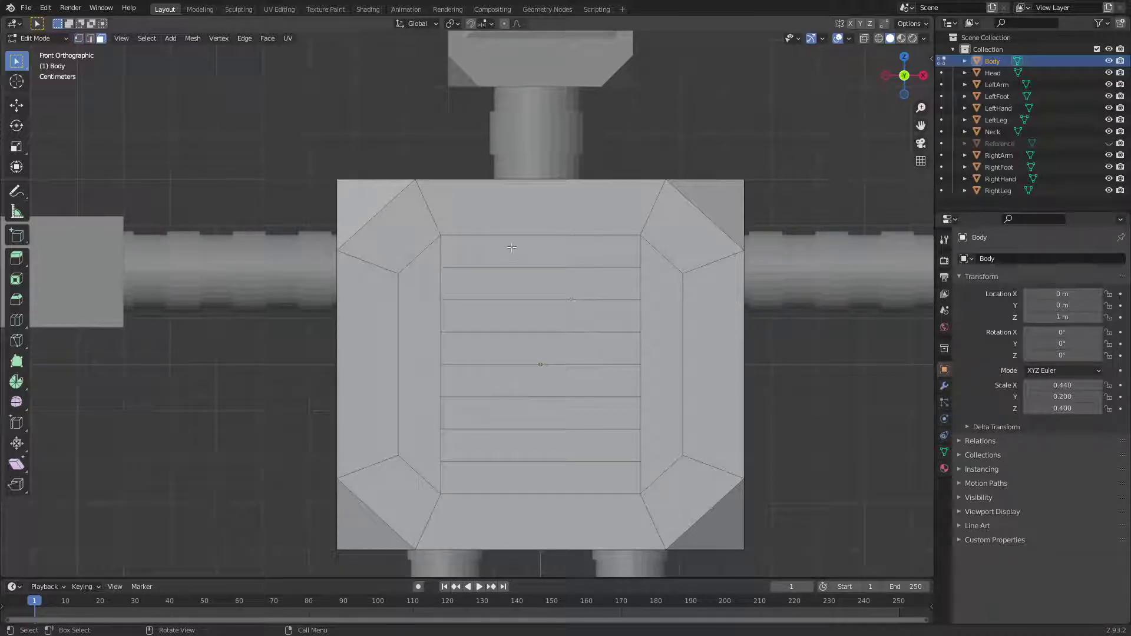
alt+click(511, 253)
click(512, 380)
click(542, 253)
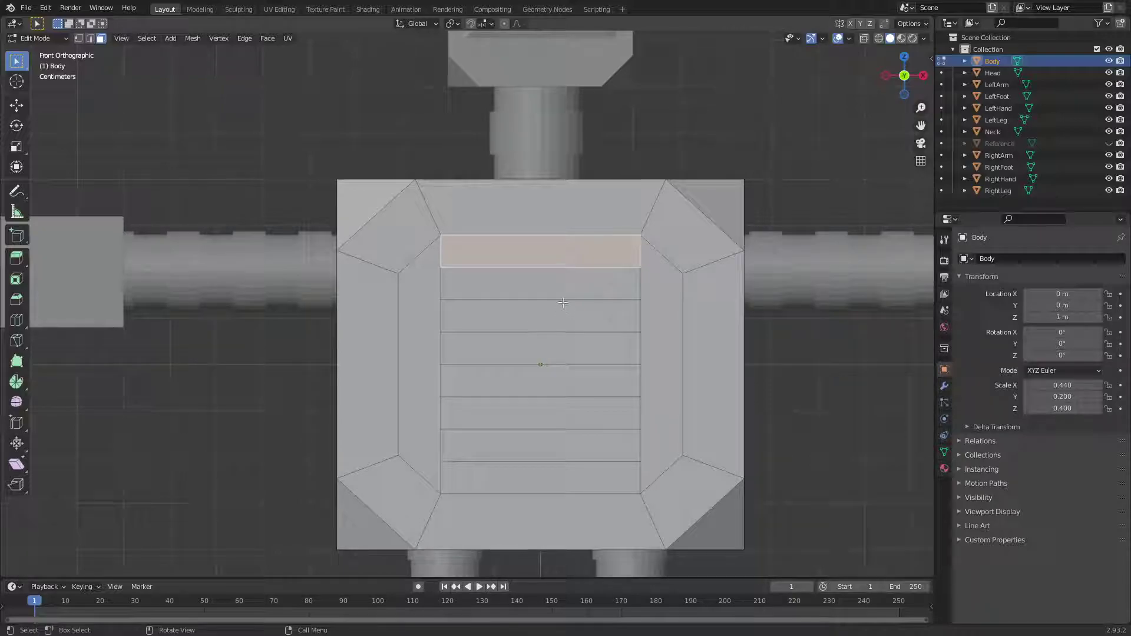
shift+click(566, 277)
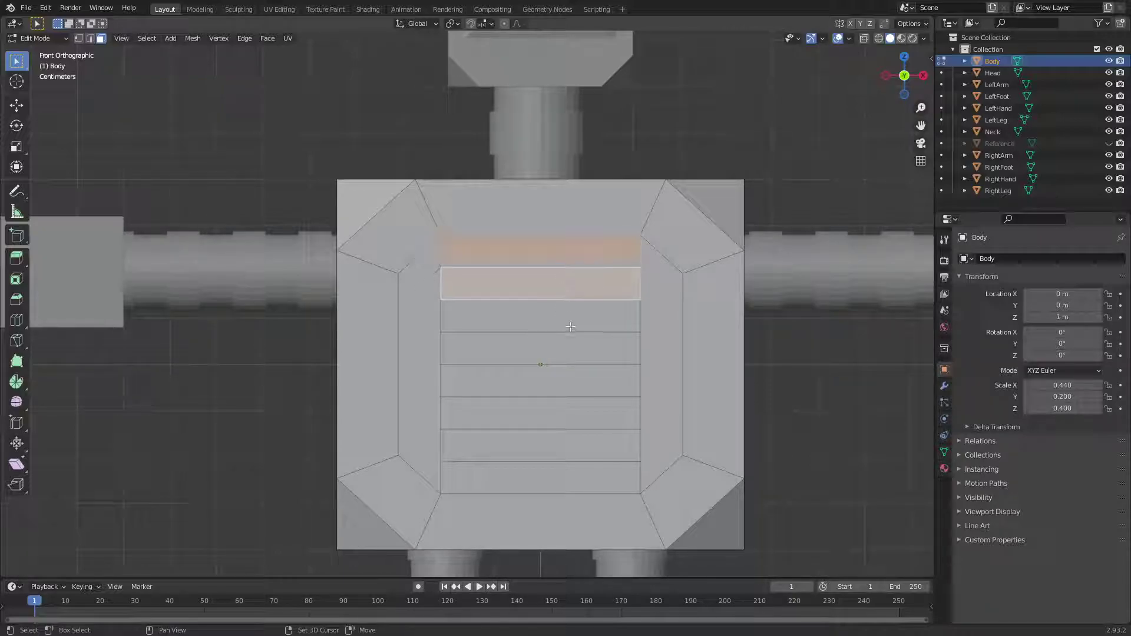
shift+click(567, 316)
shift+click(568, 349)
shift+click(571, 387)
shift+click(568, 412)
shift+click(567, 445)
shift+click(568, 477)
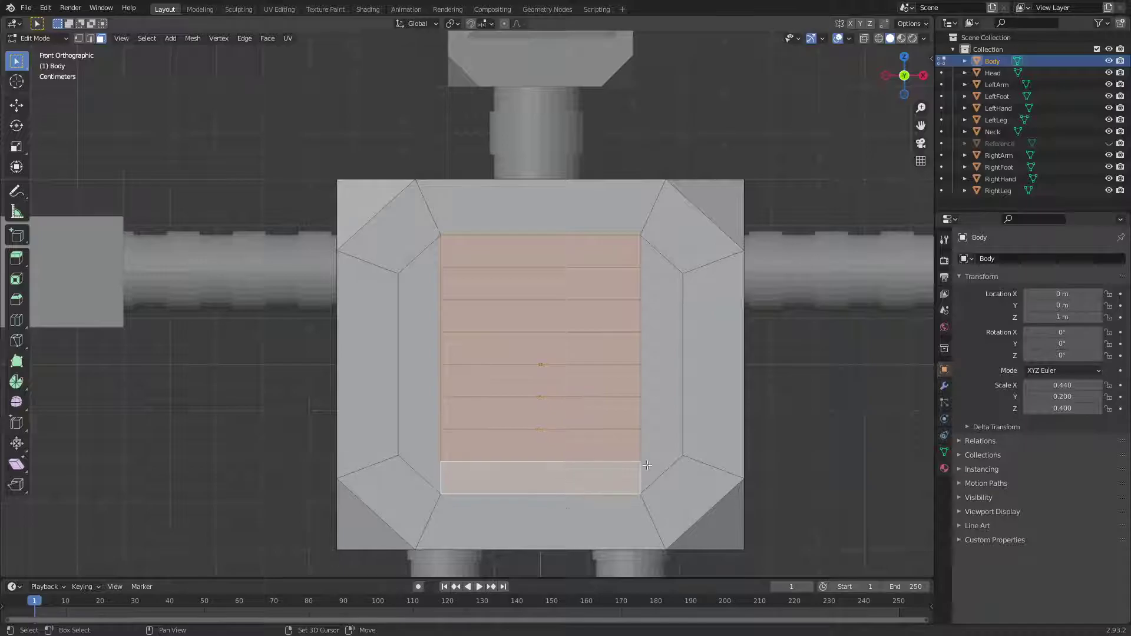
Inset the chest strips 0.09177 m with 0.1235 m depth, then return to Object Mode in front view.
key(i)
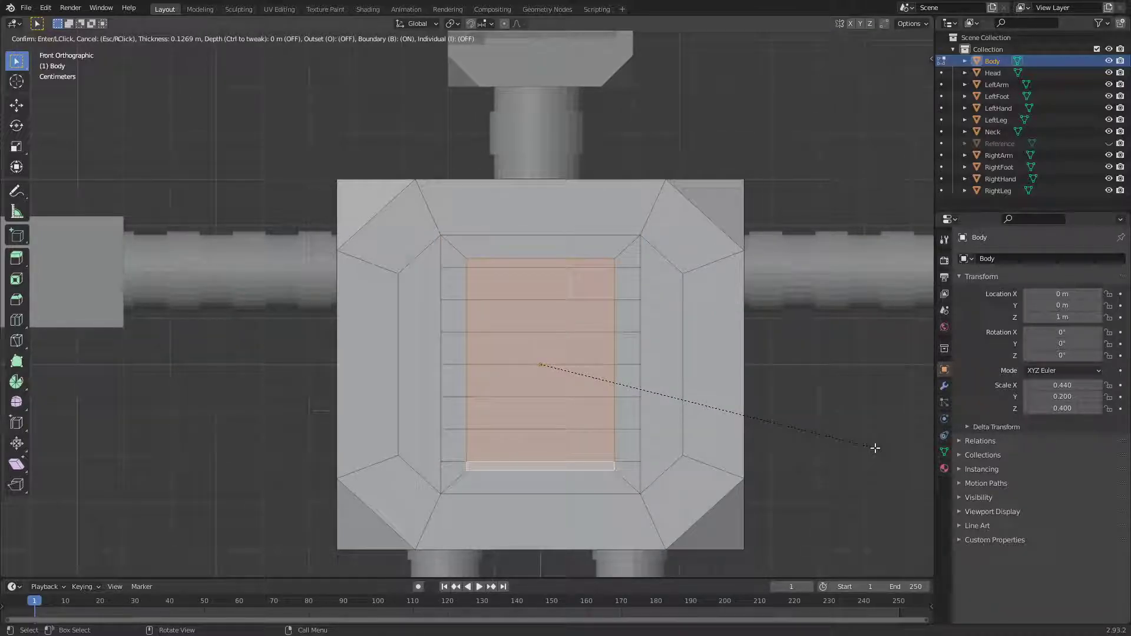
key(Escape)
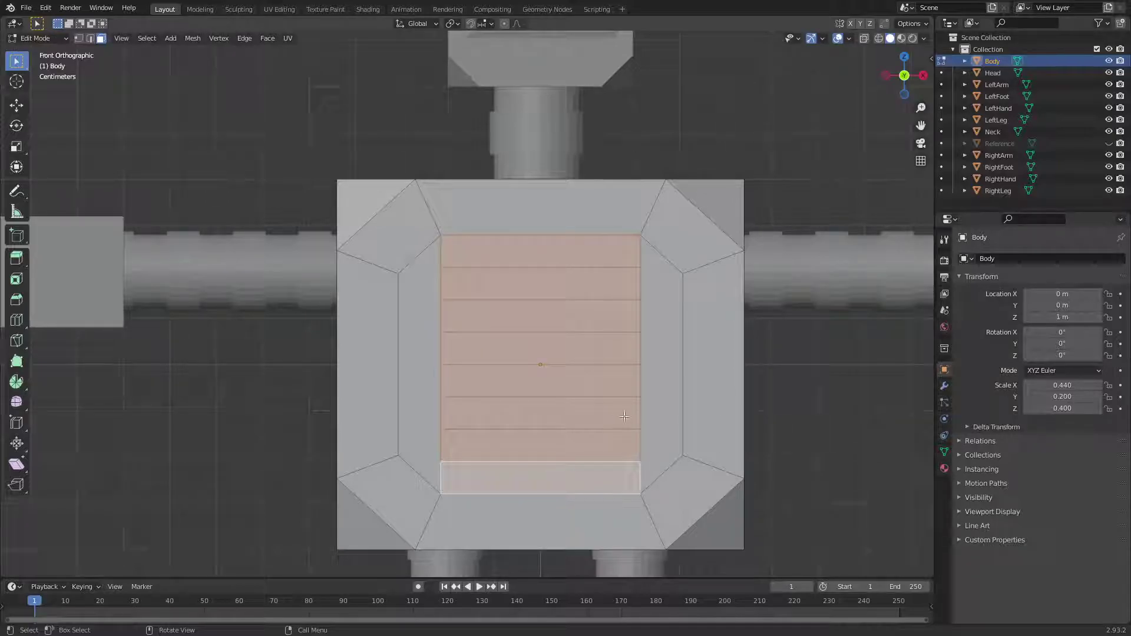
key(i)
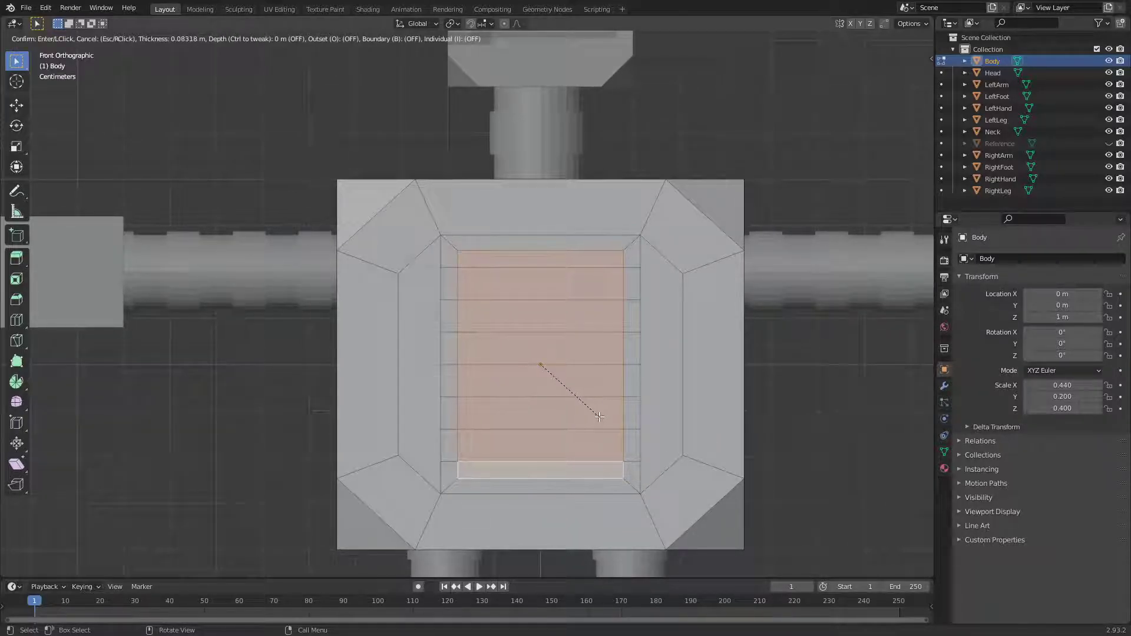
key(ctrl)
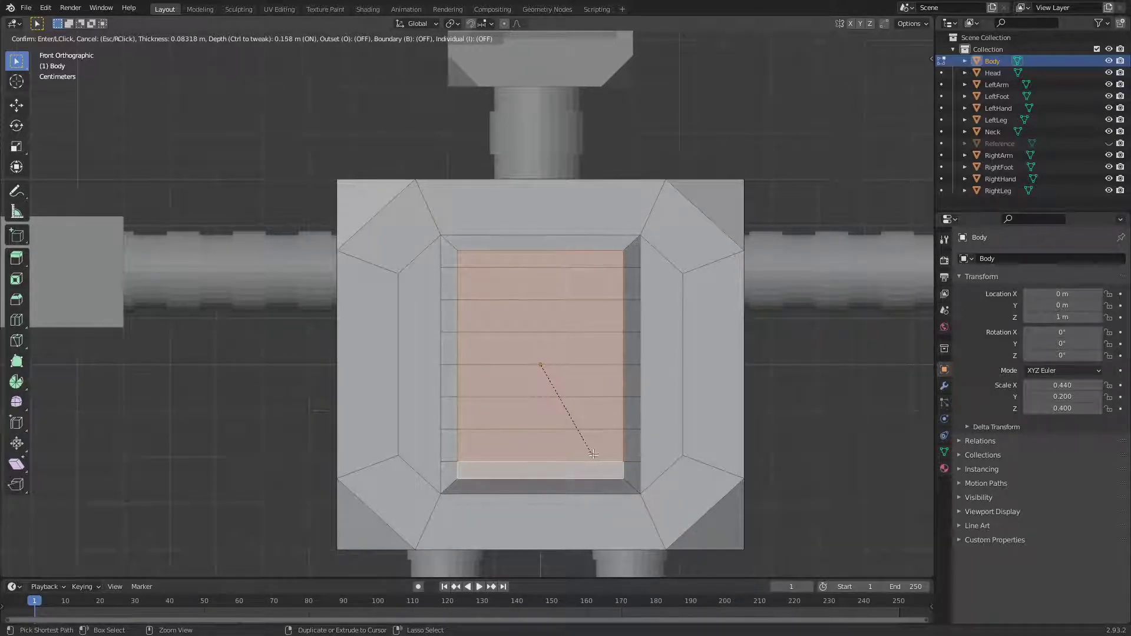
click(574, 430)
middle_drag(575, 430, 633, 492)
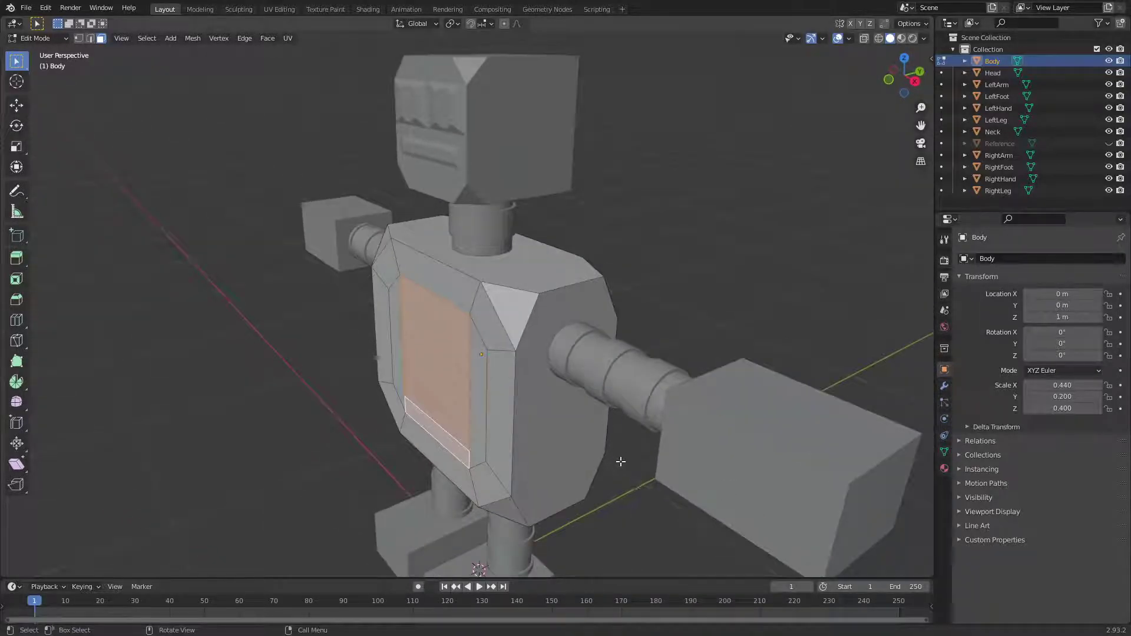
key(i)
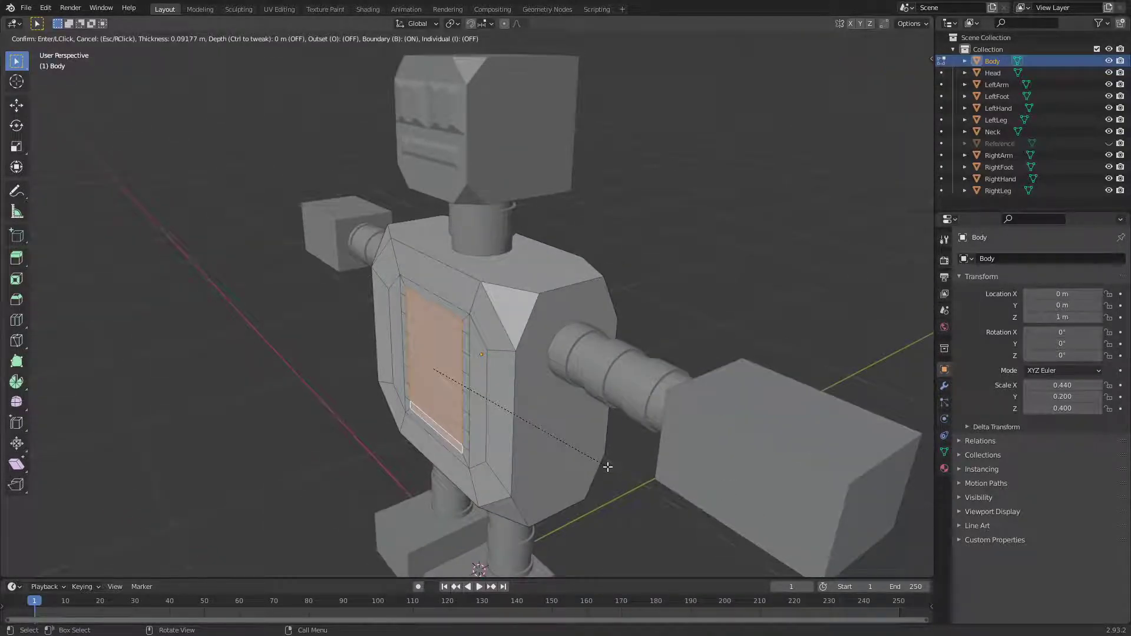
key(ctrl)
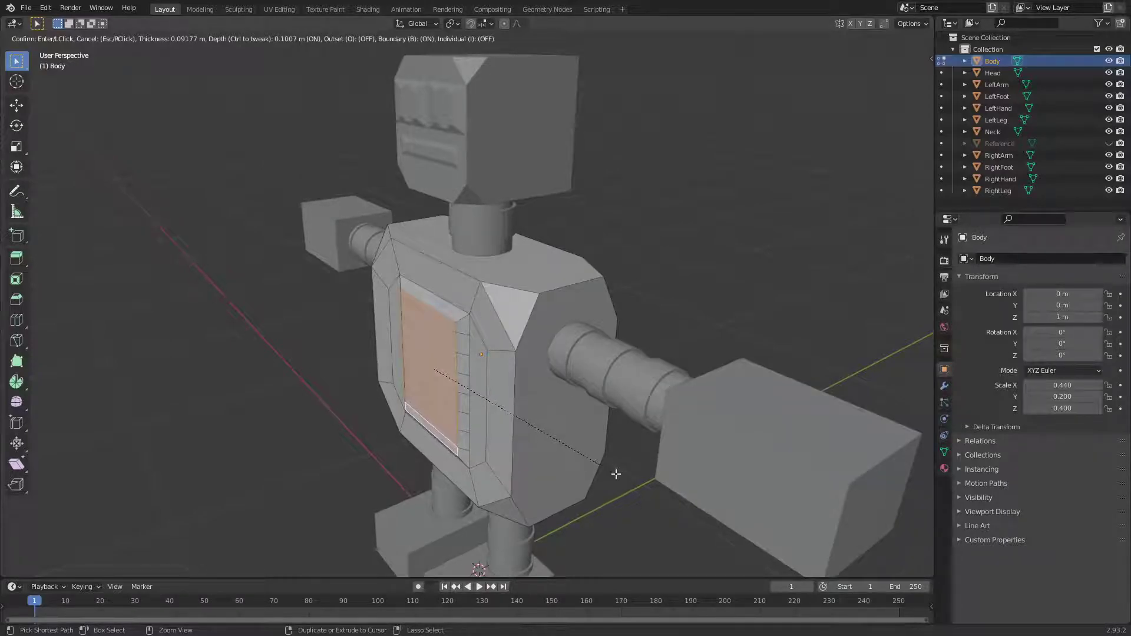
click(618, 476)
middle_drag(617, 476, 656, 419)
middle_drag(757, 454, 717, 476)
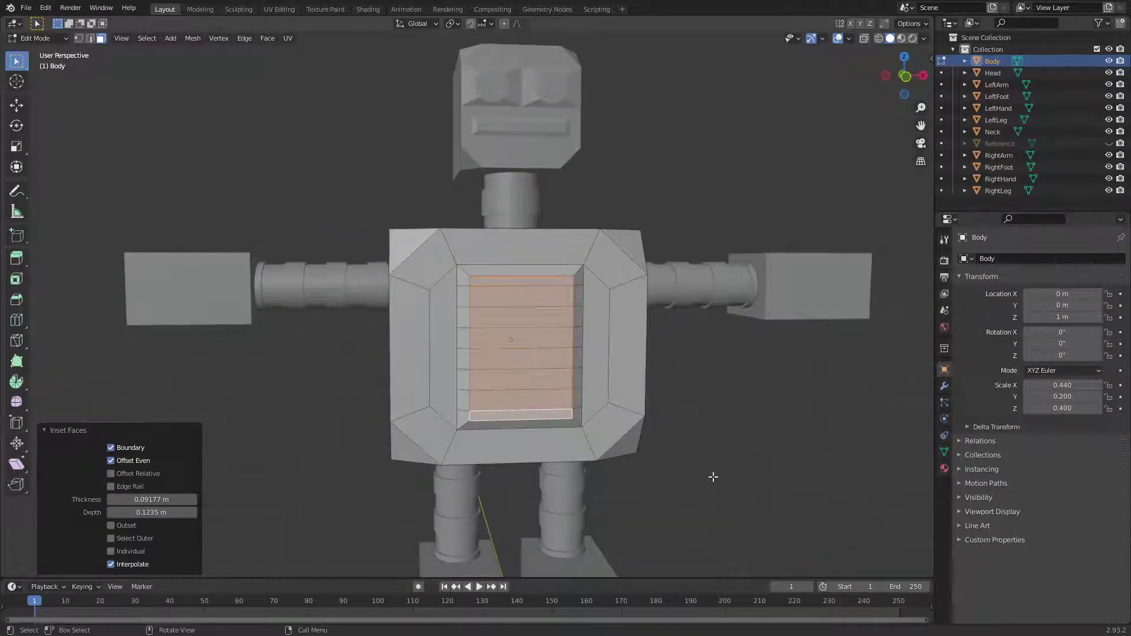
key(KP_1)
key(Tab)
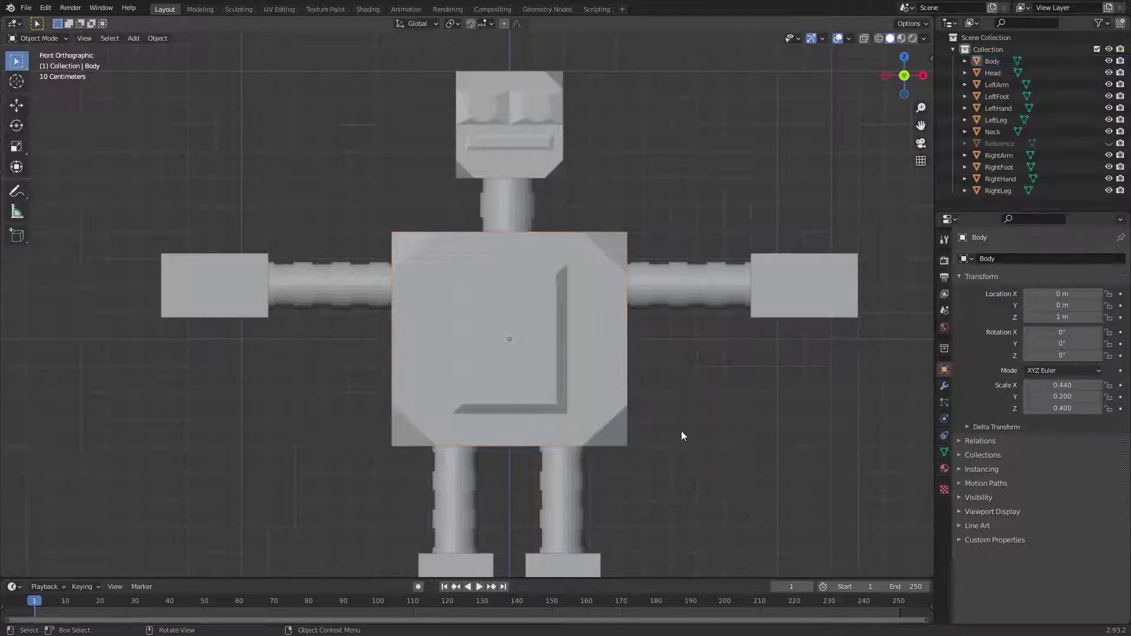
Select the Body, enter Edit Mode in front view, and pick chest strip faces.
middle_drag(683, 436, 538, 372)
click(539, 373)
key(KP_1)
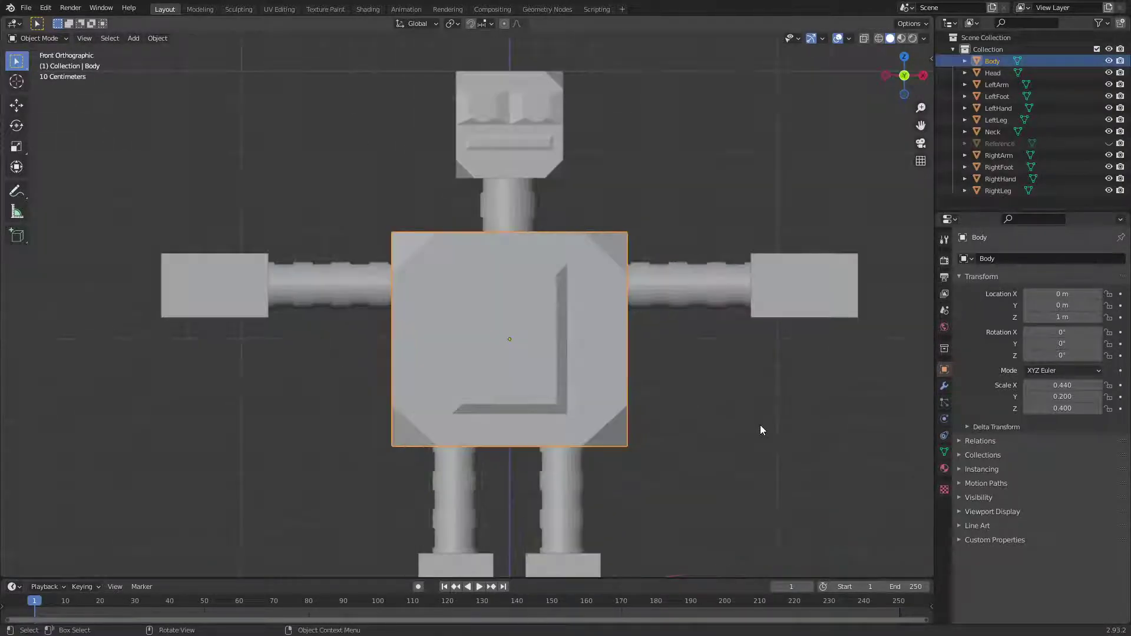
key(Tab)
scroll(760, 426, up, 3)
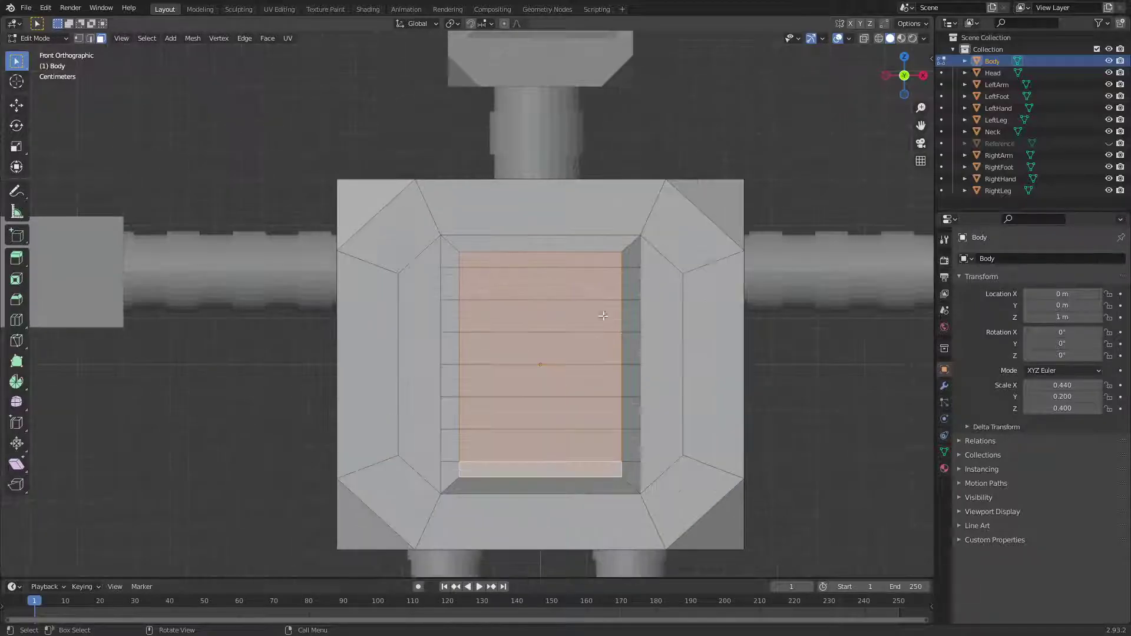
click(519, 295)
click(547, 261)
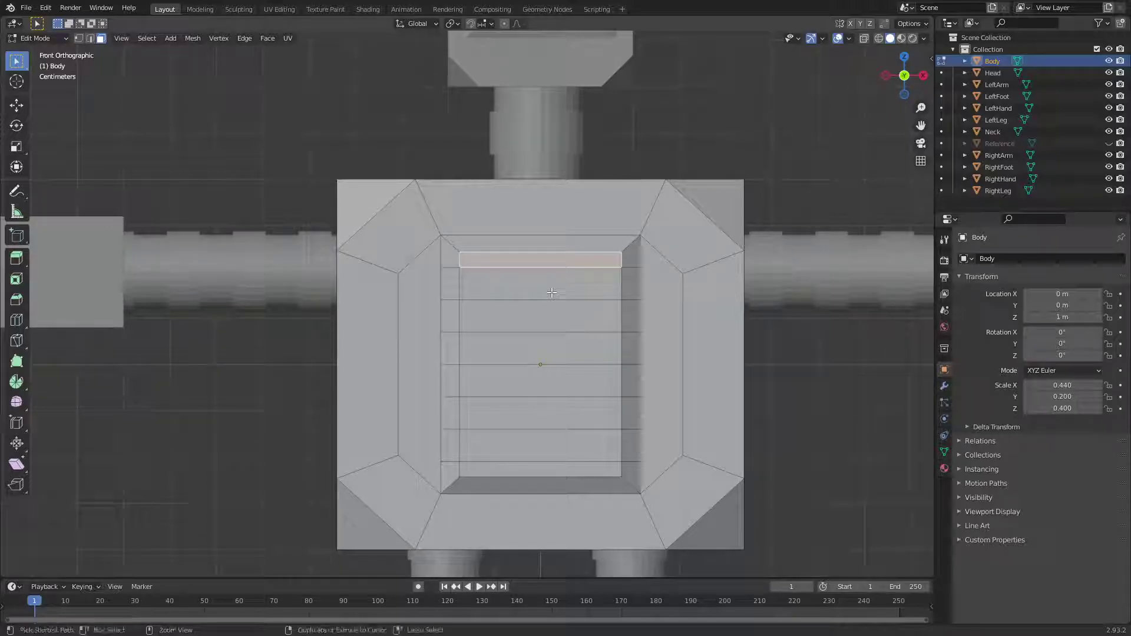
ctrl+click(552, 292)
Undo back before the chest inset and delete the left inner vertex column.
key(Tab)
key(Tab)
key(ctrl+z)
key(ctrl+z)
key(ctrl+z)
key(ctrl+z)
key(ctrl+z)
key(ctrl+z)
key(ctrl+z)
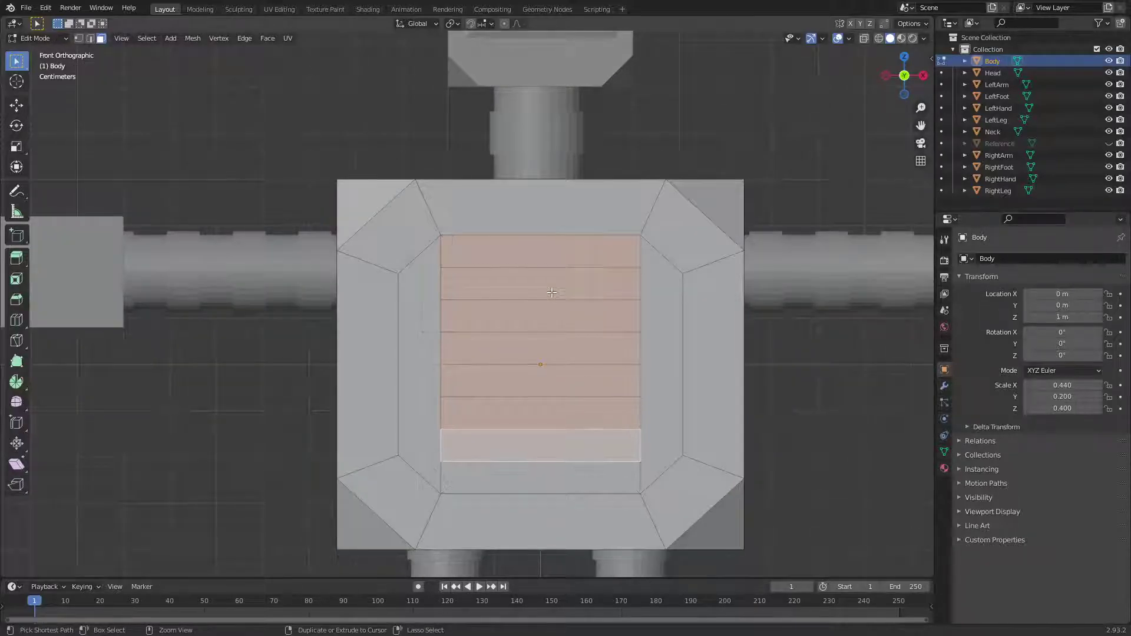
key(ctrl+z)
key(ctrl+z)
key(ctrl+z)
key(ctrl+z)
key(ctrl+z)
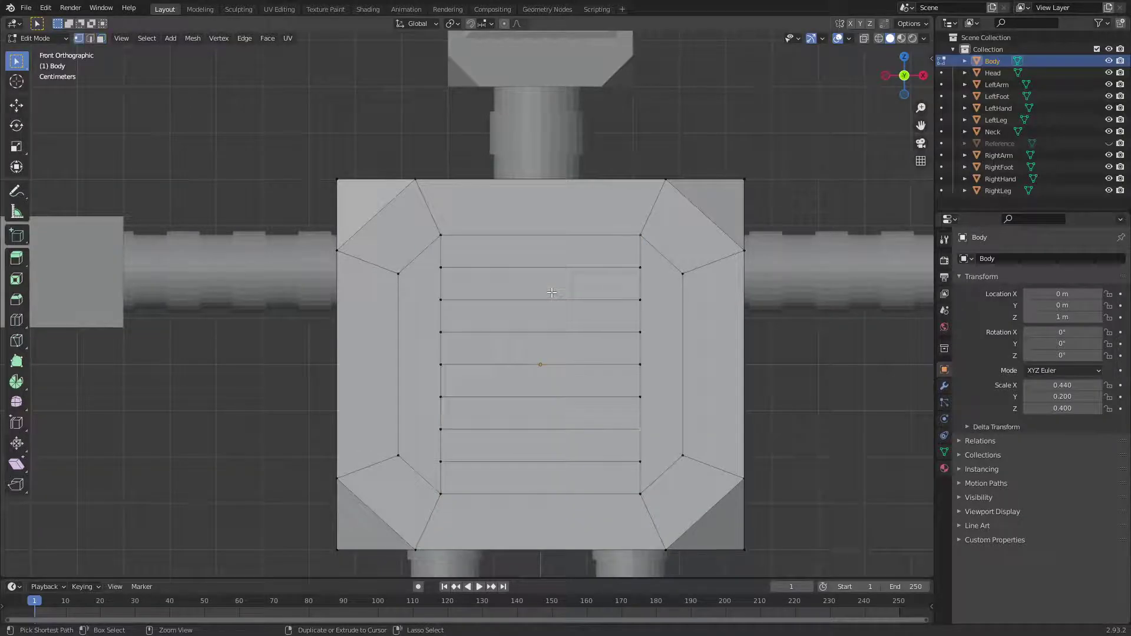
key(ctrl+z)
key(ctrl+z)
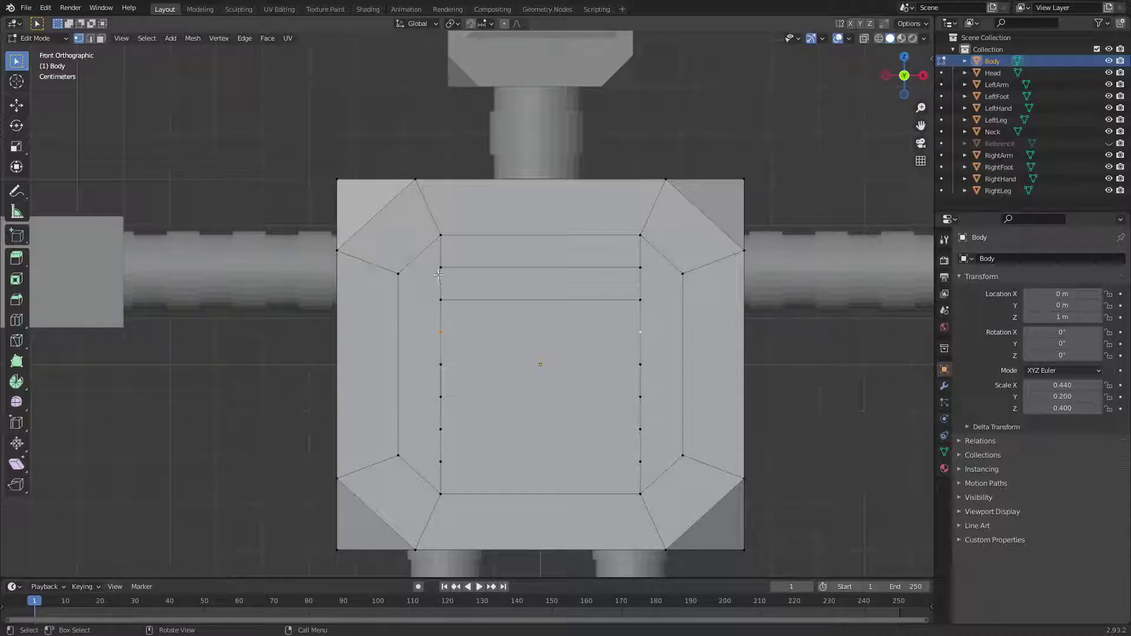
key(b)
drag(457, 458, 459, 457)
key(ctrl+x)
right_click(479, 352)
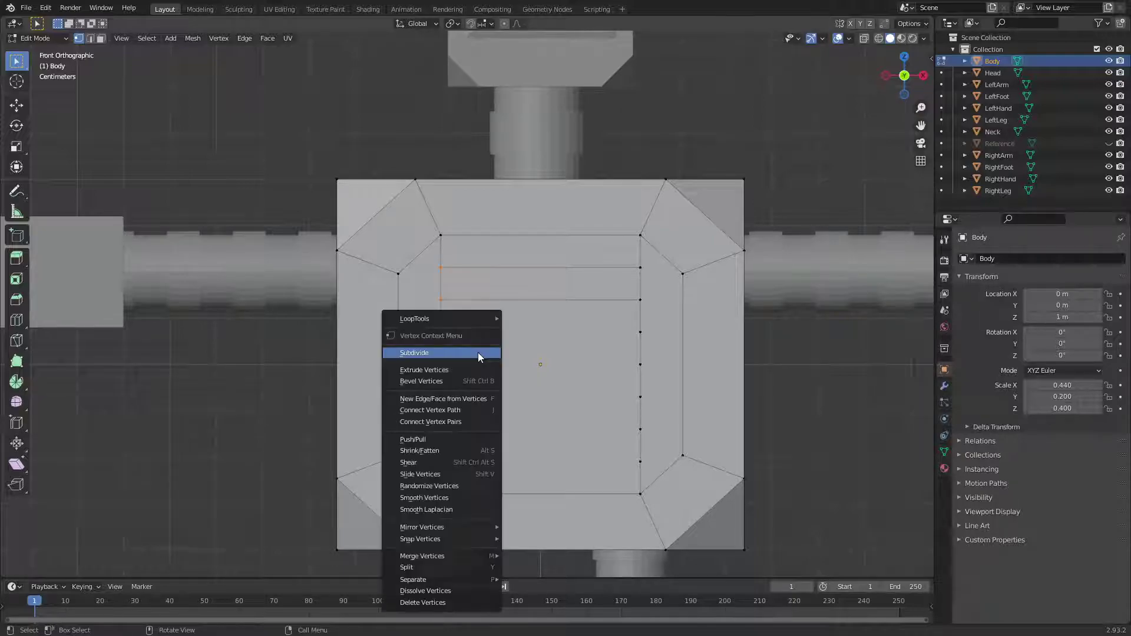
key(Escape)
key(ctrl+z)
key(x)
click(539, 331)
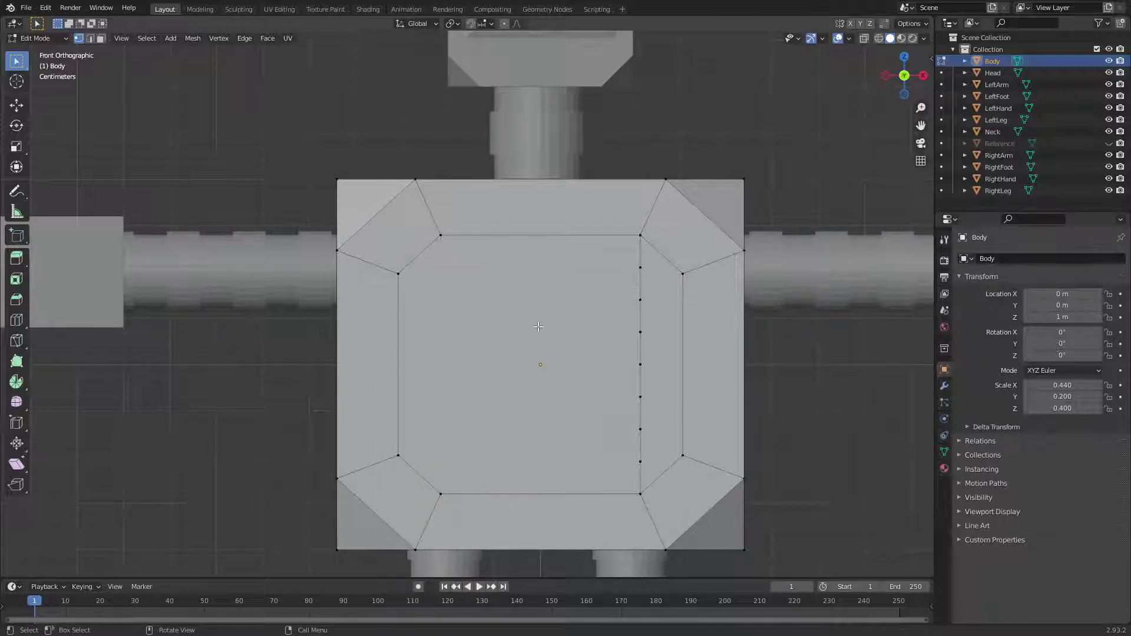
Delete the right inner vertex column, then undo to restore the chest edge loops.
drag(622, 256, 654, 478)
key(x)
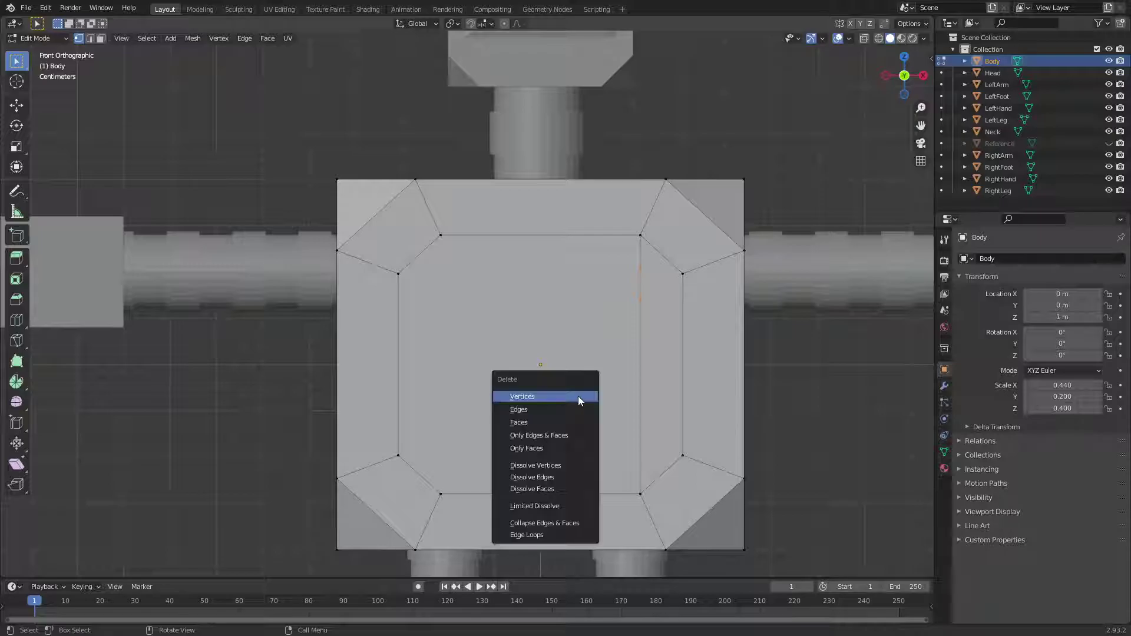
click(578, 396)
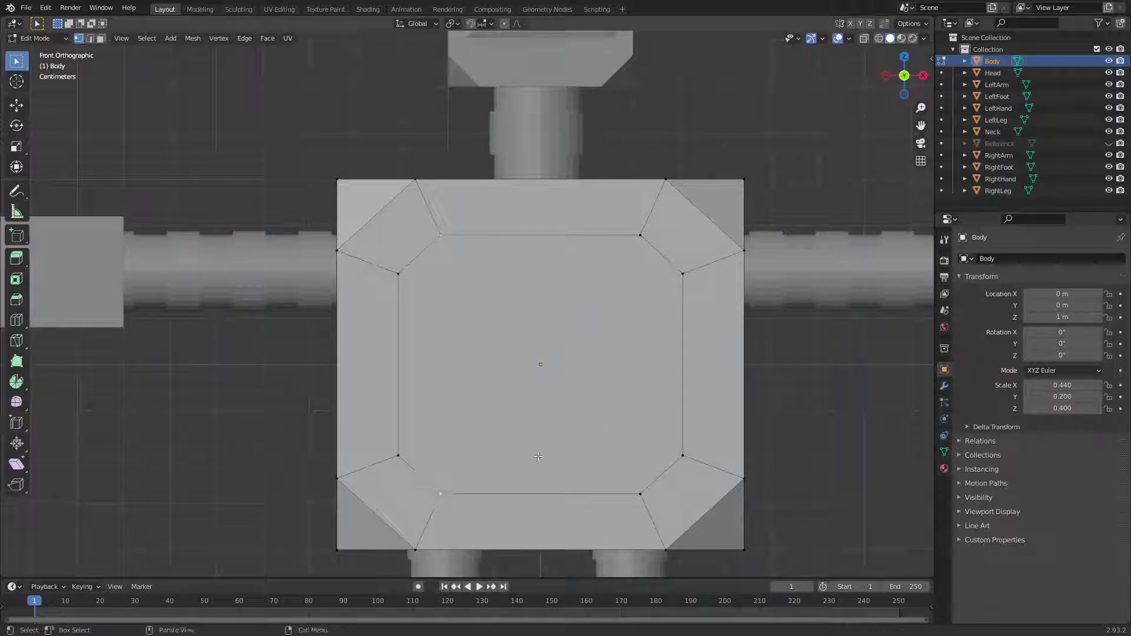
key(ctrl+z)
key(ctrl+z)
key(ctrl+z)
middle_drag(550, 389, 526, 364)
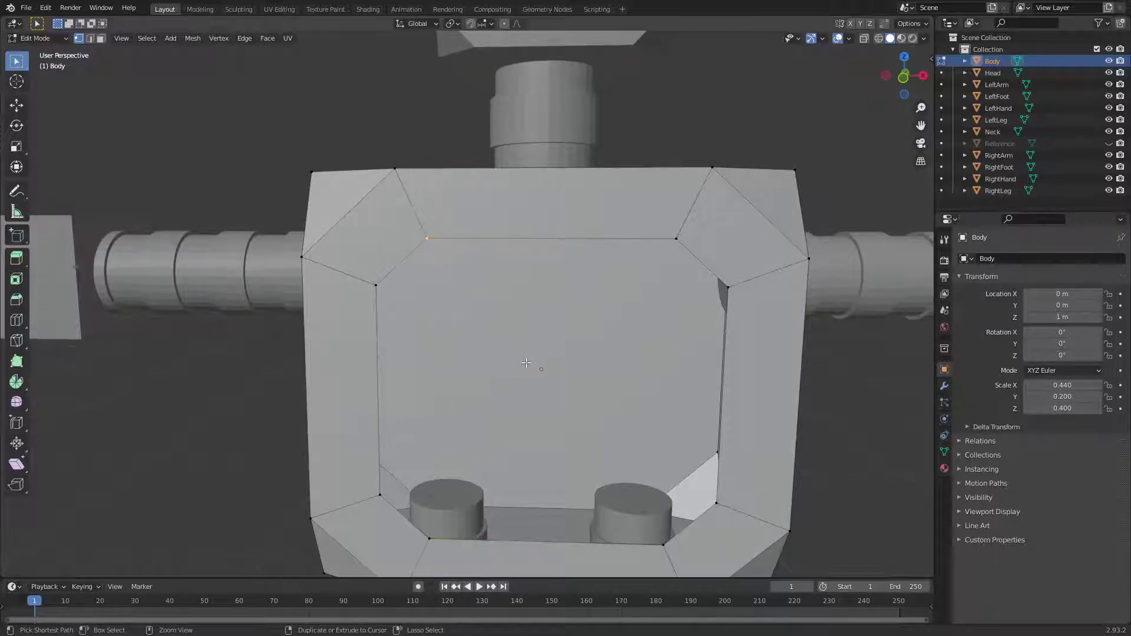
key(ctrl+z)
key(ctrl+z)
key(ctrl+z)
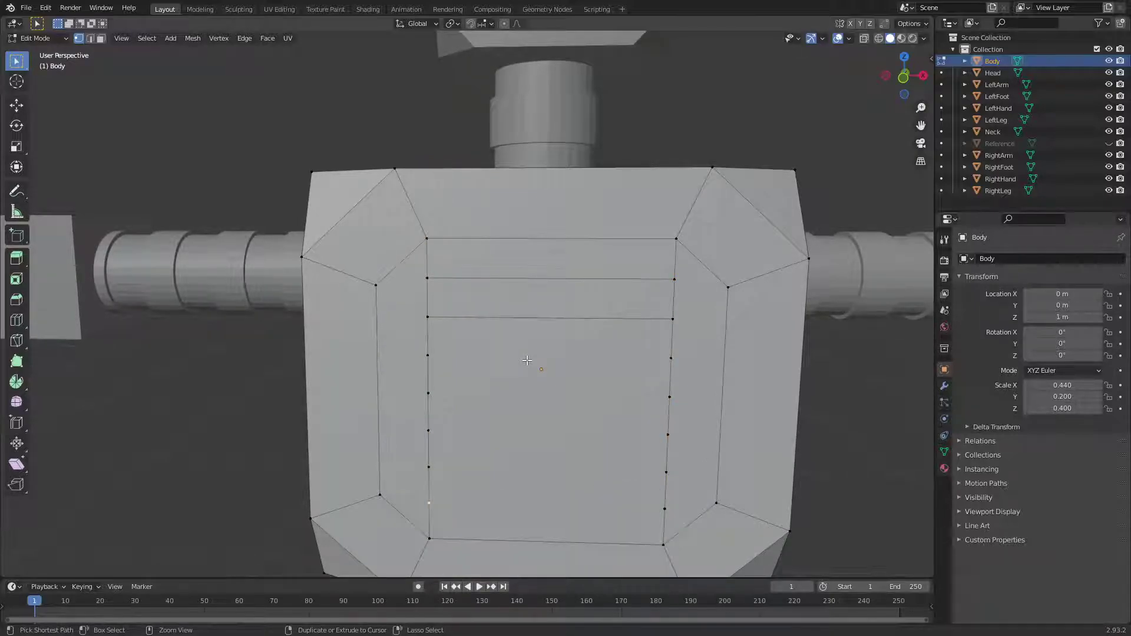
key(KP_1)
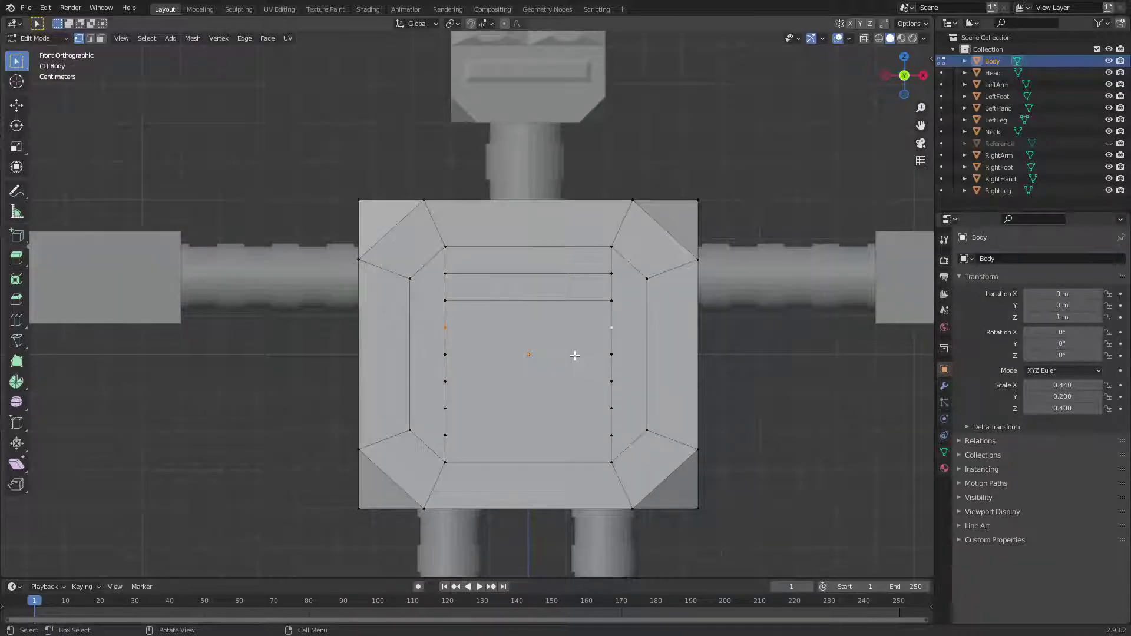
Merge the upper chest strips and centre face into one face.
key(3)
click(525, 255)
shift+click(525, 285)
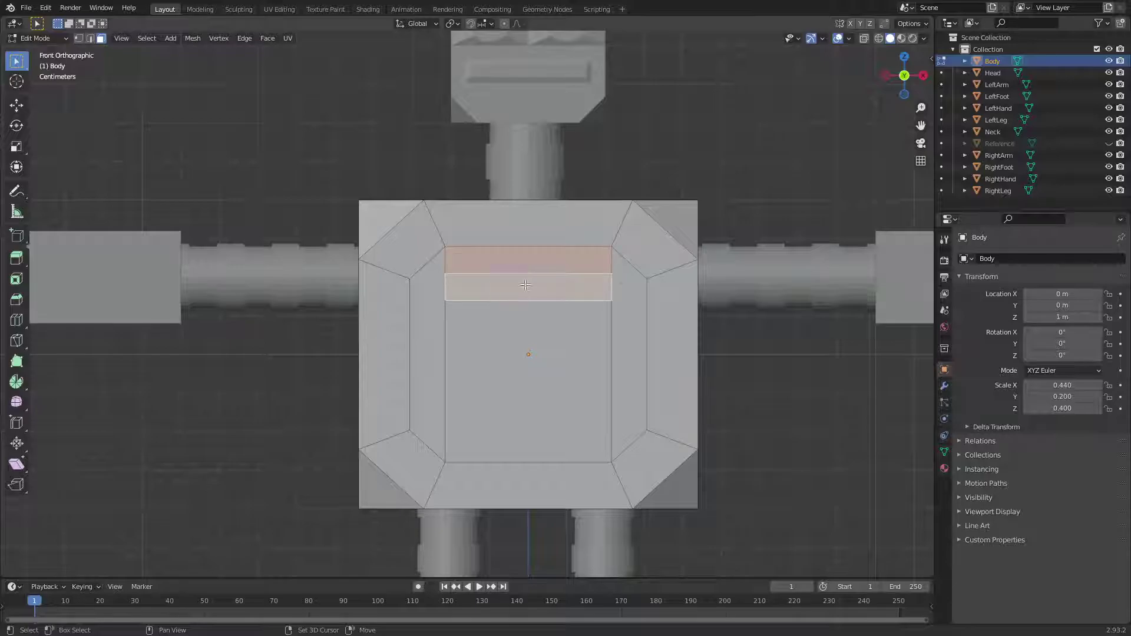
shift+click(531, 332)
right_click(531, 331)
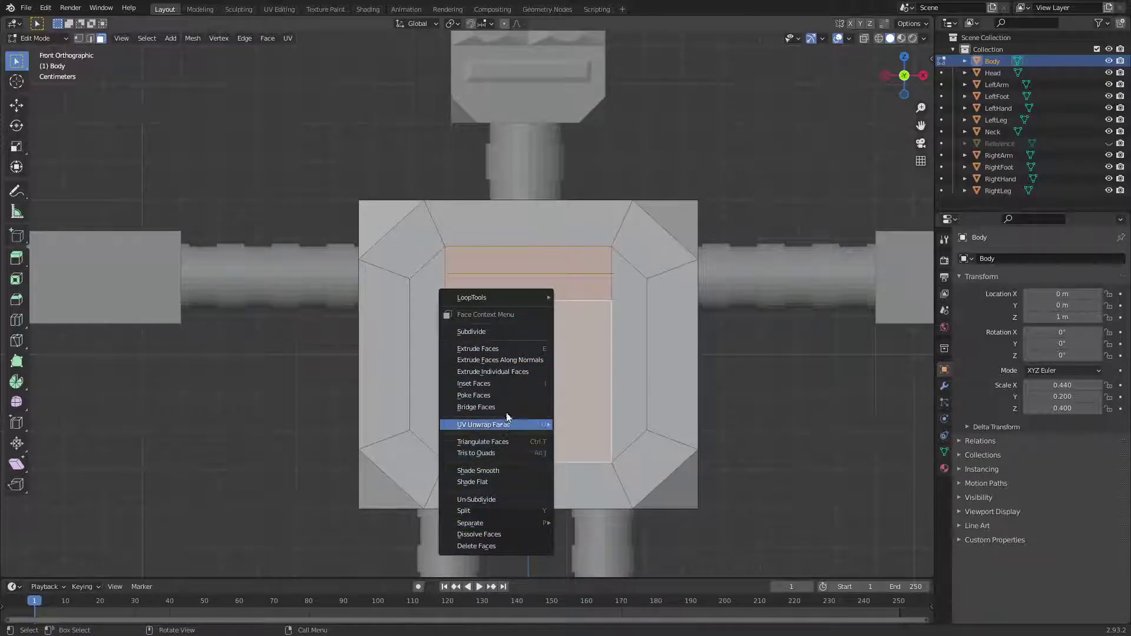
click(507, 534)
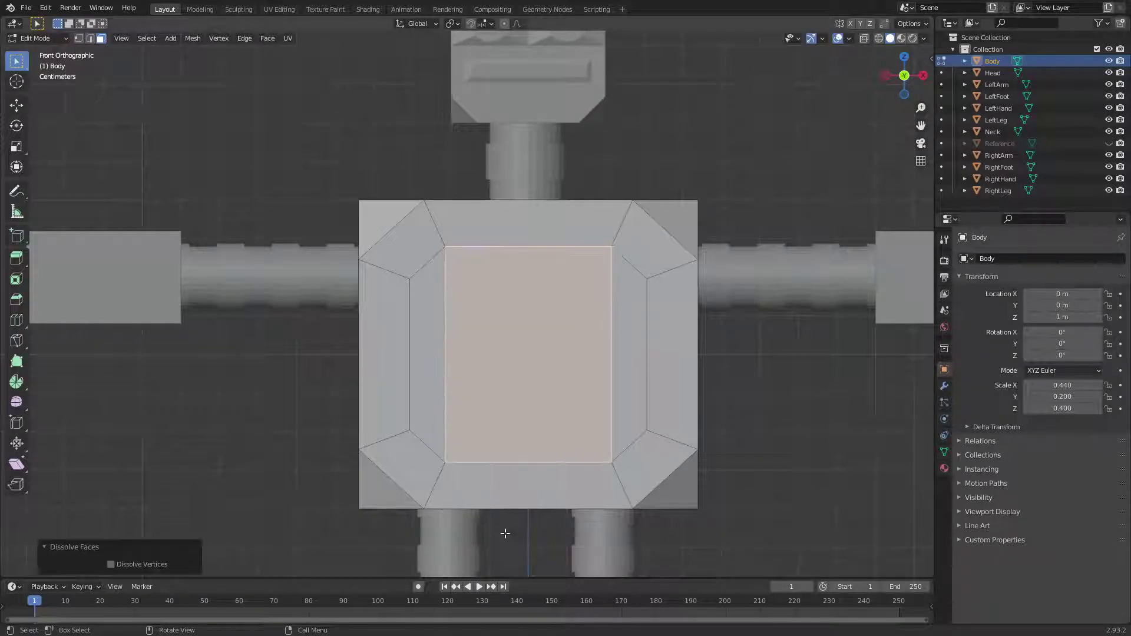
middle_drag(511, 371, 576, 398)
key(alt+a)
Dissolve the extra vertices in the left and right inner vertex columns.
key(1)
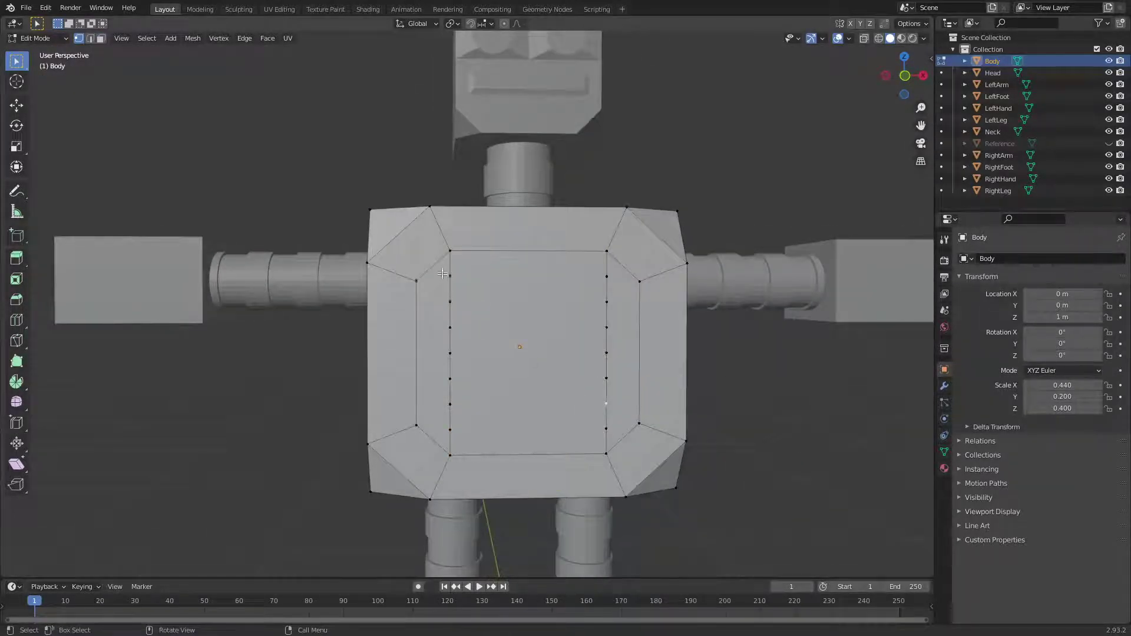
drag(442, 274, 479, 433)
right_click(480, 433)
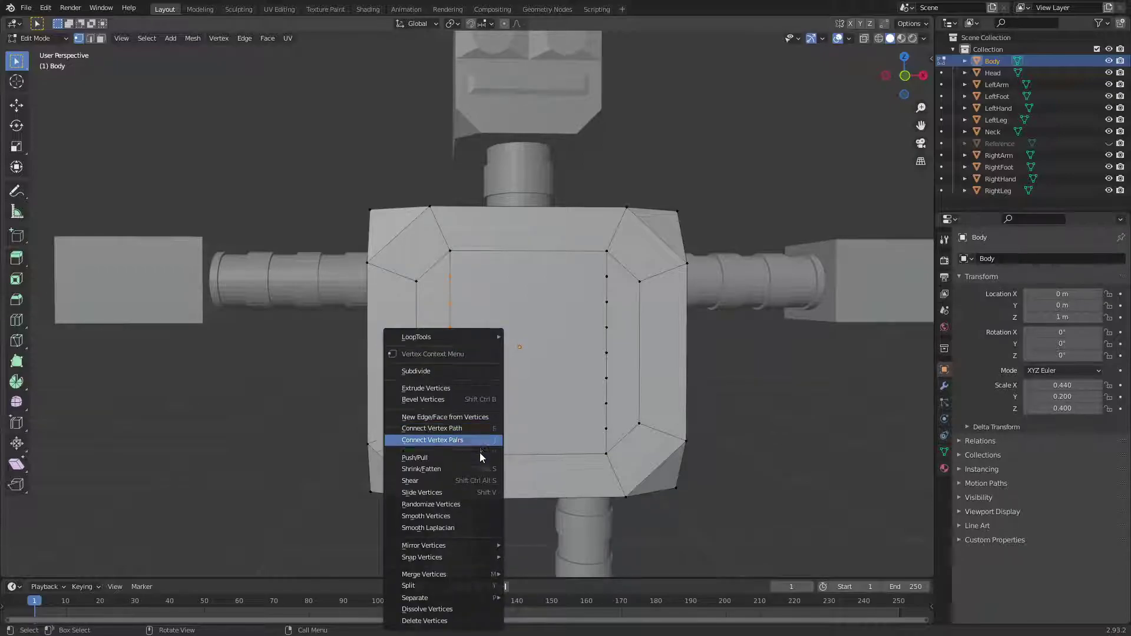
click(433, 609)
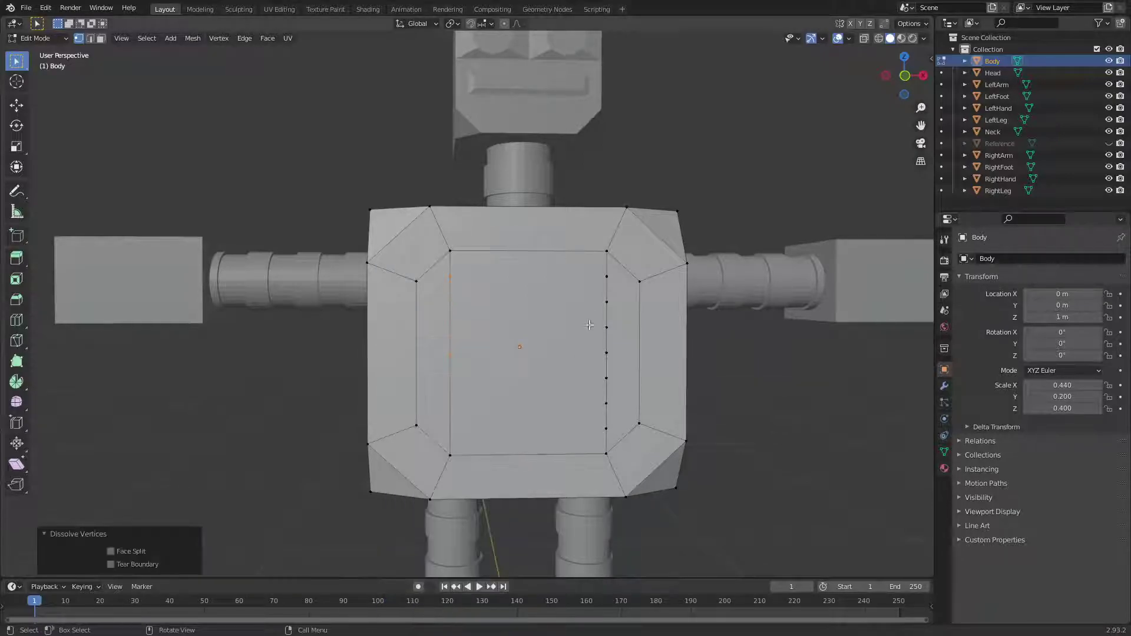
drag(598, 275, 628, 446)
right_click(595, 398)
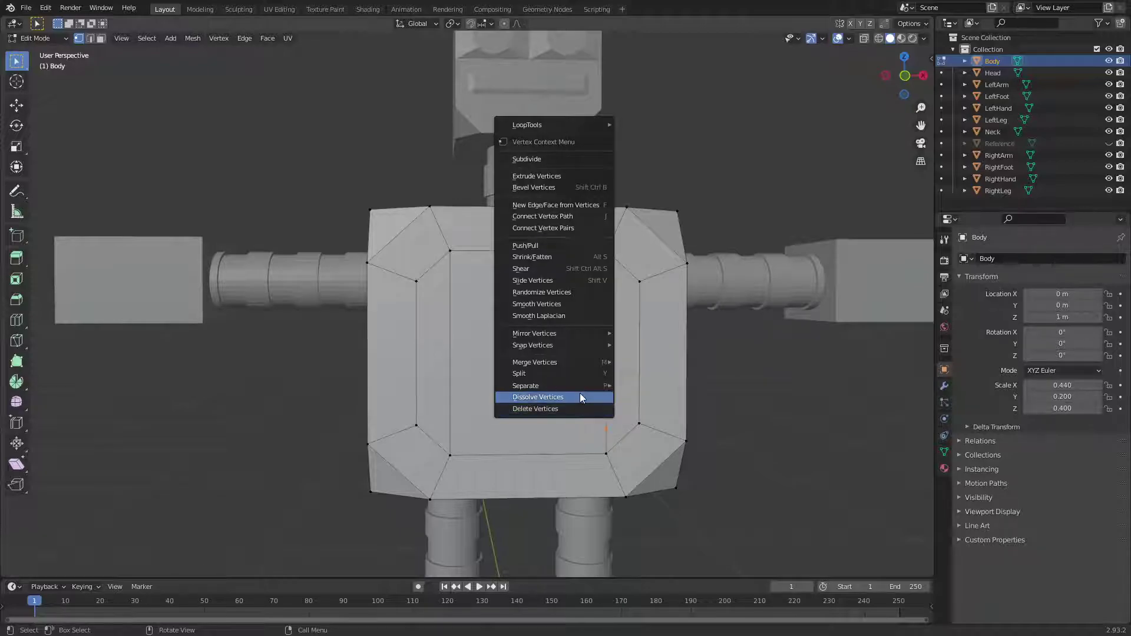
click(580, 398)
Check the cleaned chest panel in front view by selecting its faces.
key(KP_1)
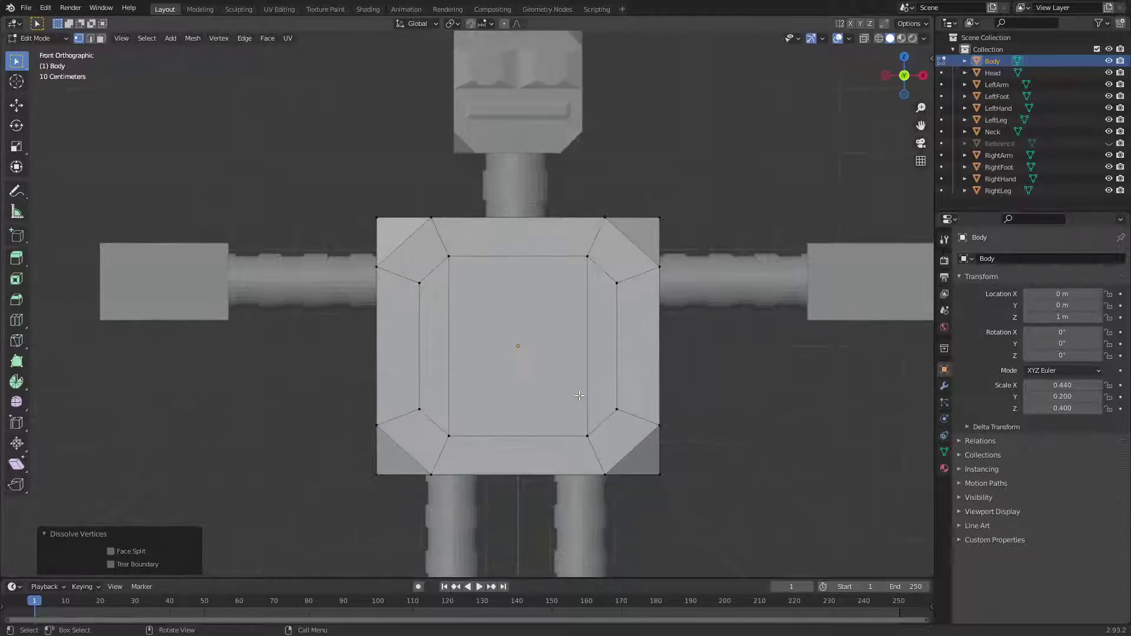
key(3)
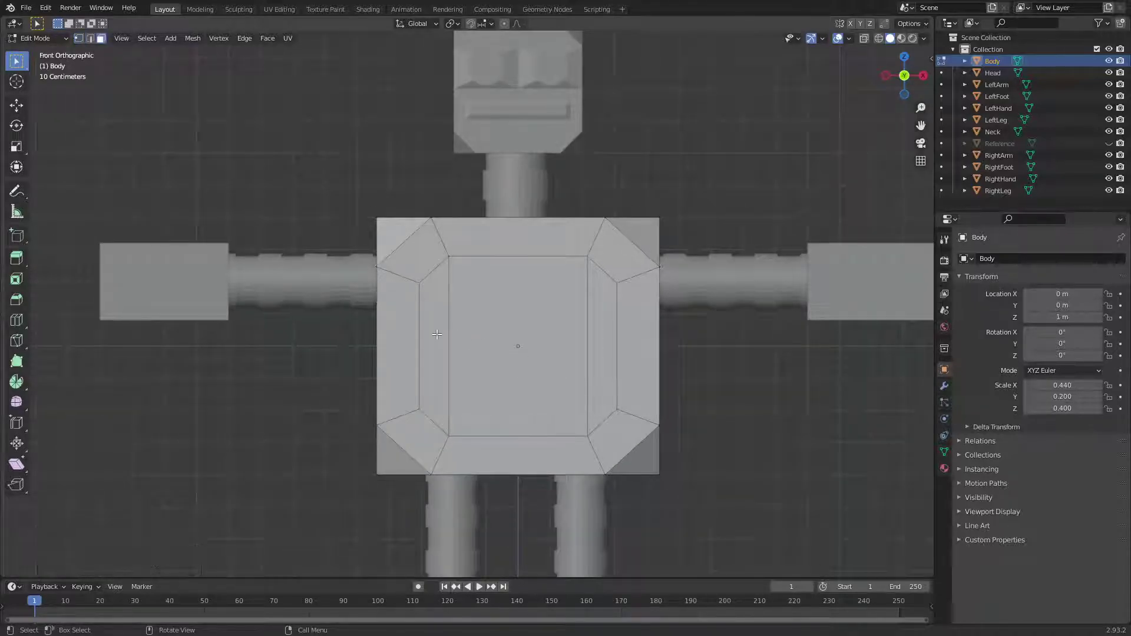
drag(437, 334, 595, 351)
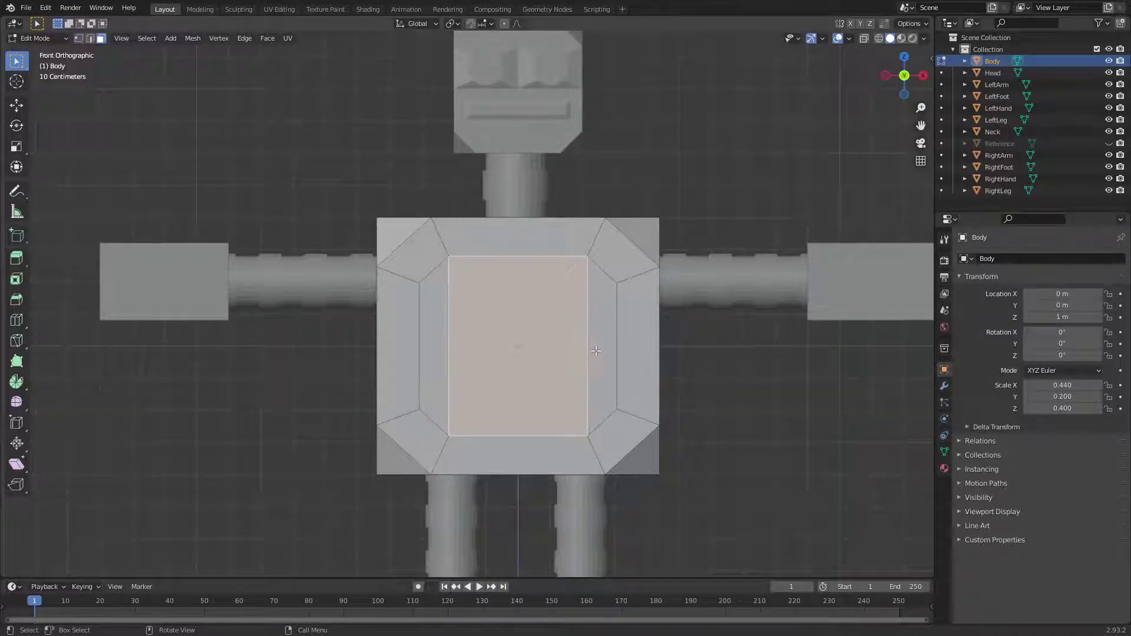
click(596, 351)
click(449, 257)
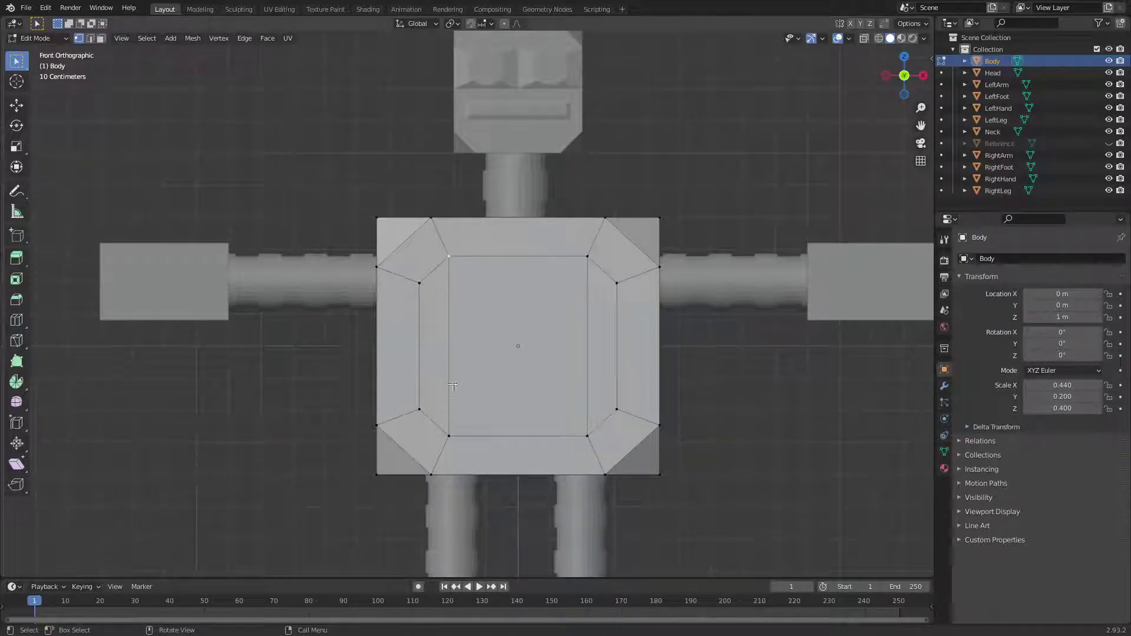
Select the central chest face and inset it, pushing it inward for depth.
key(3)
click(551, 323)
scroll(536, 324, up, 1)
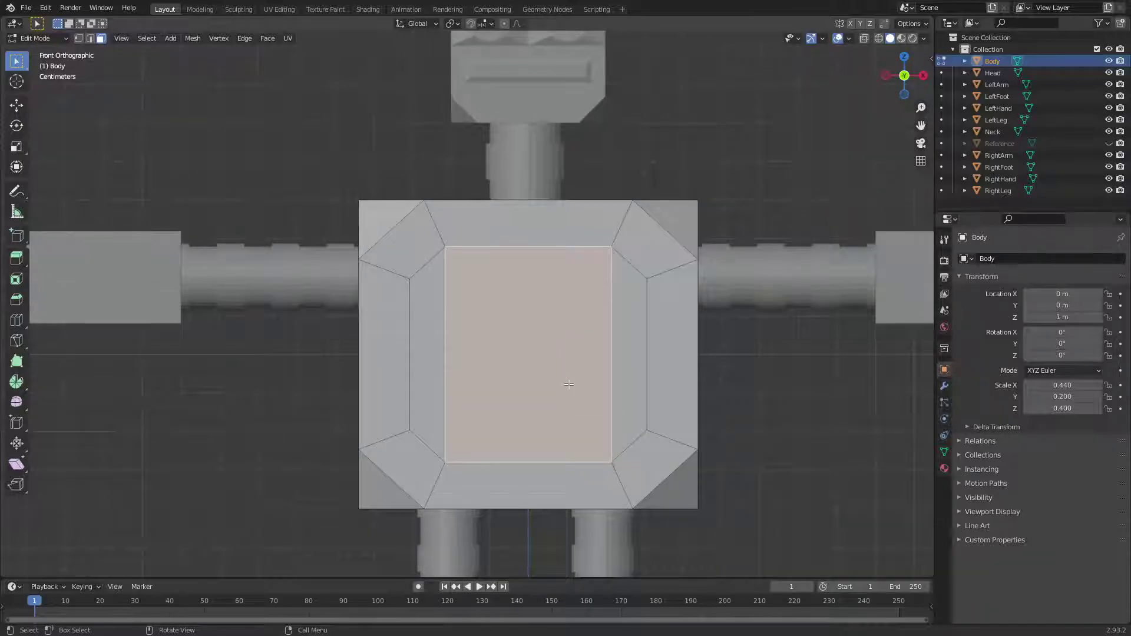
middle_drag(730, 426, 631, 485)
key(i)
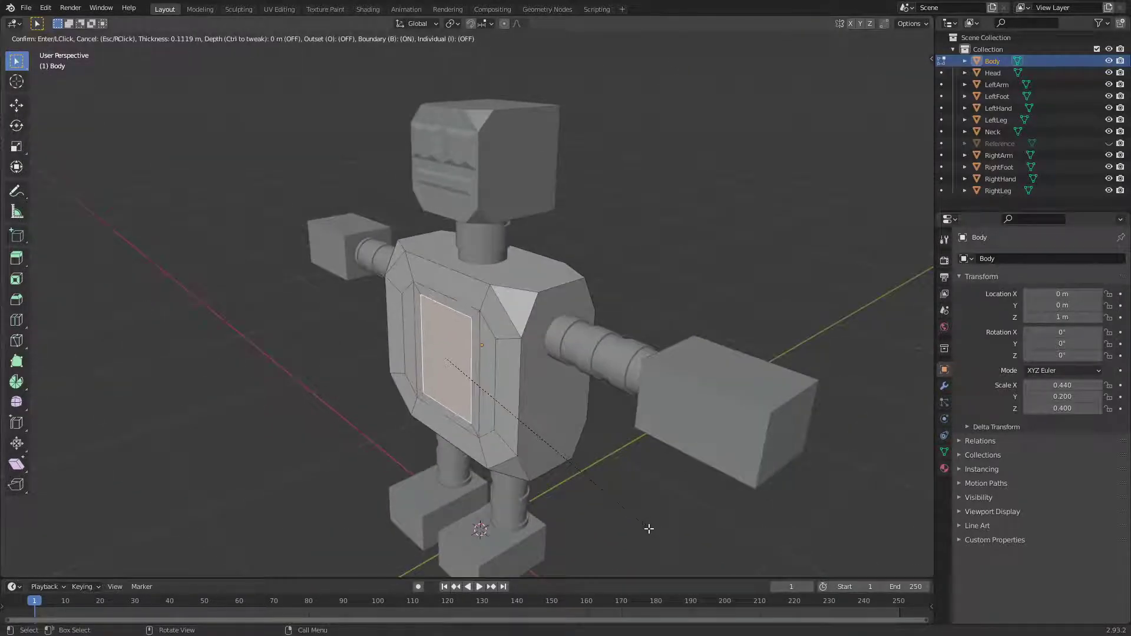
key(ctrl)
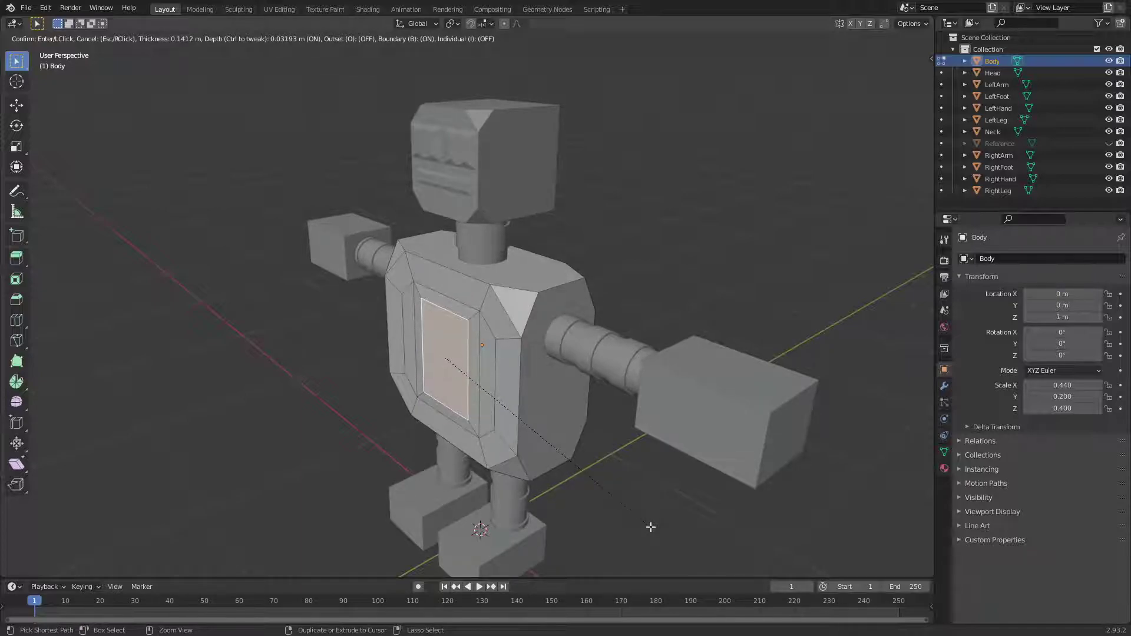
click(651, 527)
middle_drag(623, 523, 639, 487)
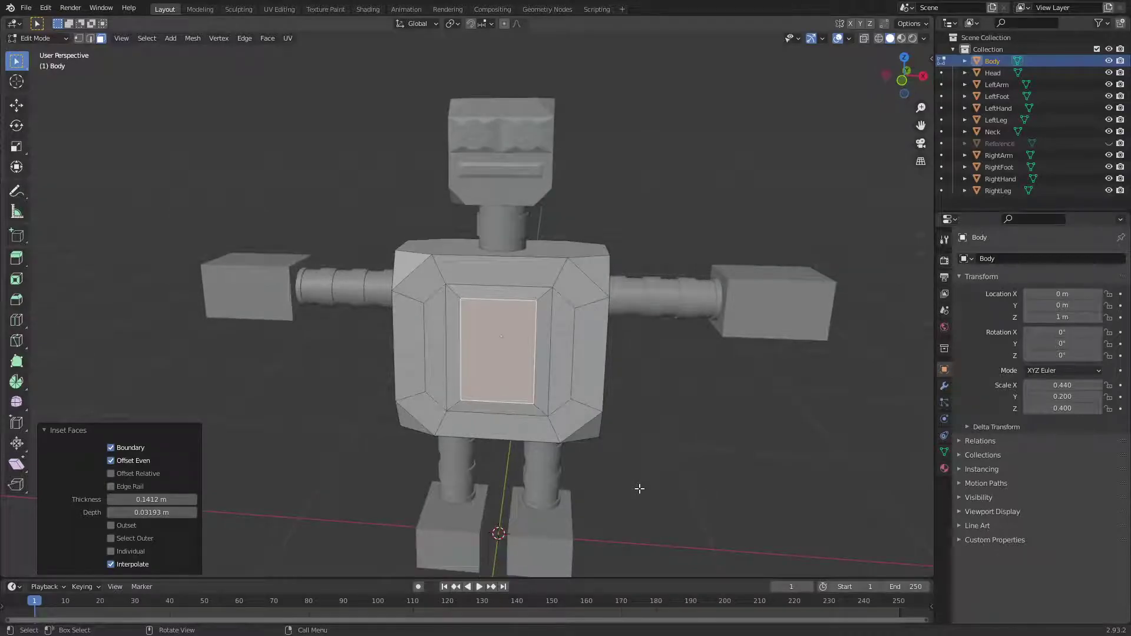
Set the inset to 0.14 m thickness and 0.03 m depth.
click(180, 500)
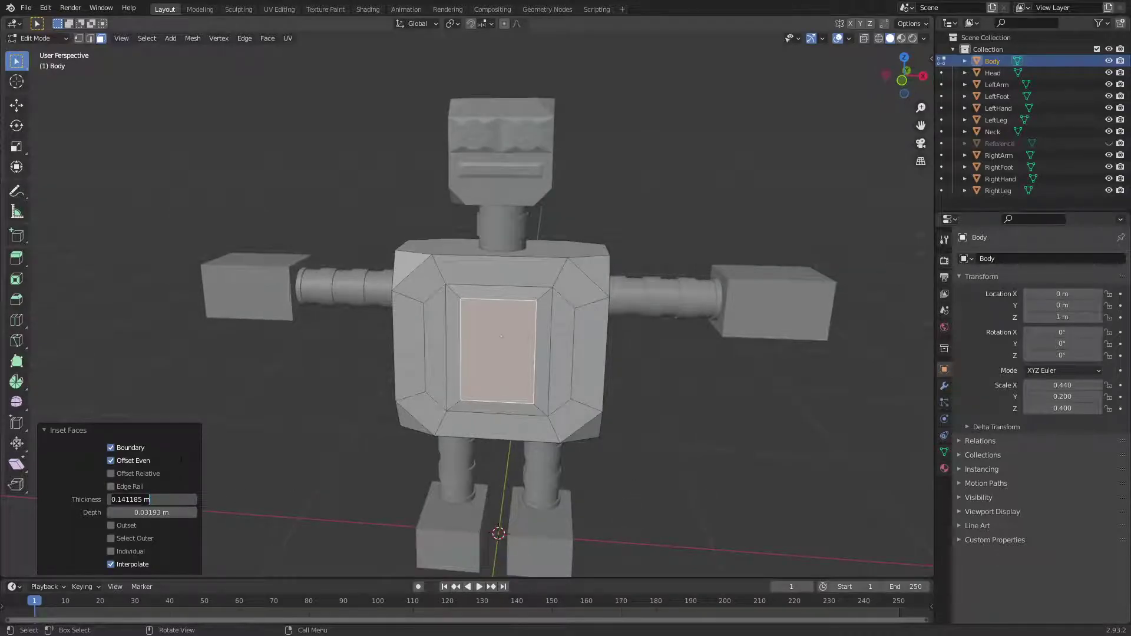
text(1)
key(ctrl+z)
drag(146, 500, 111, 499)
text(0.14)
key(Return)
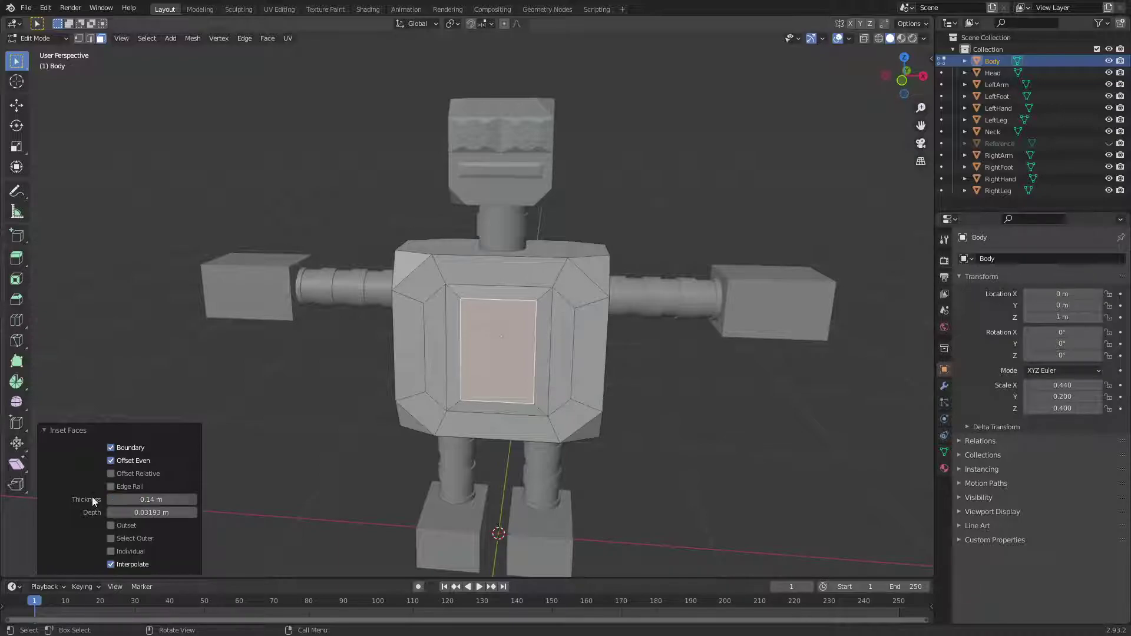
click(174, 512)
text(0.03)
key(Return)
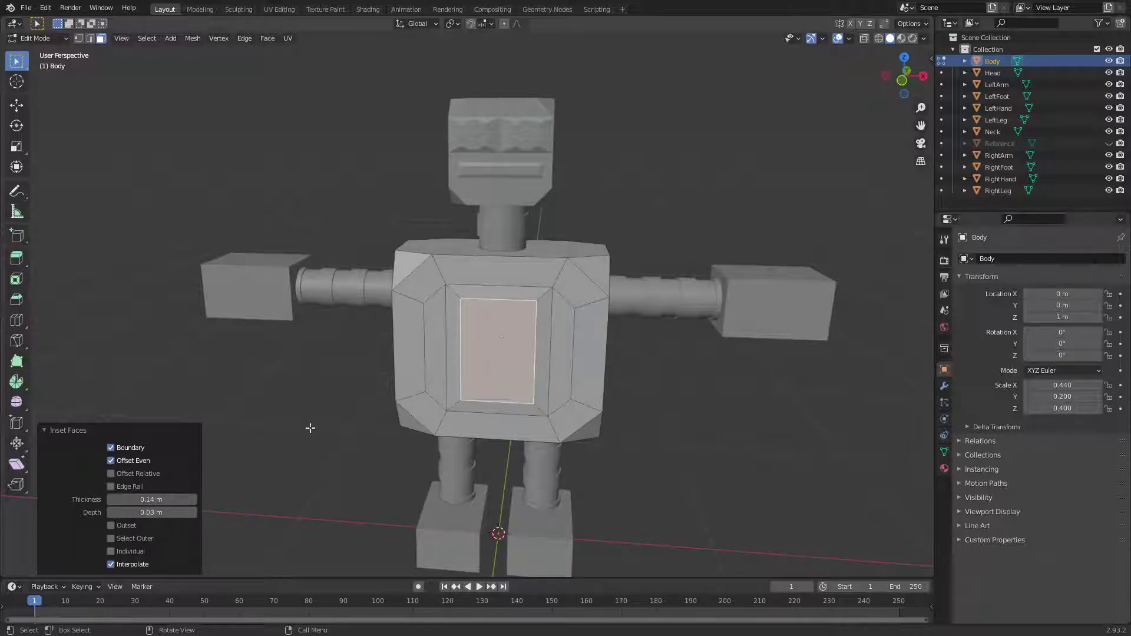
Inspect the recessed panel and select its central face in front orthographic view.
middle_drag(630, 417, 603, 467)
middle_drag(599, 515, 665, 427)
click(660, 452)
click(542, 341)
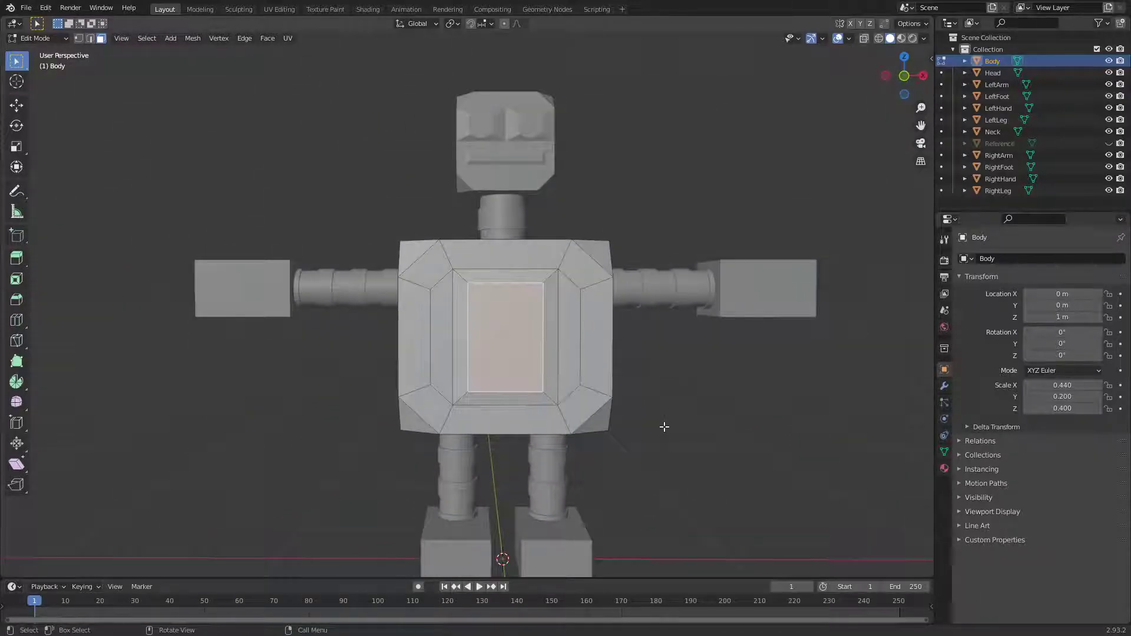
key(KP_1)
scroll(654, 421, up, 3)
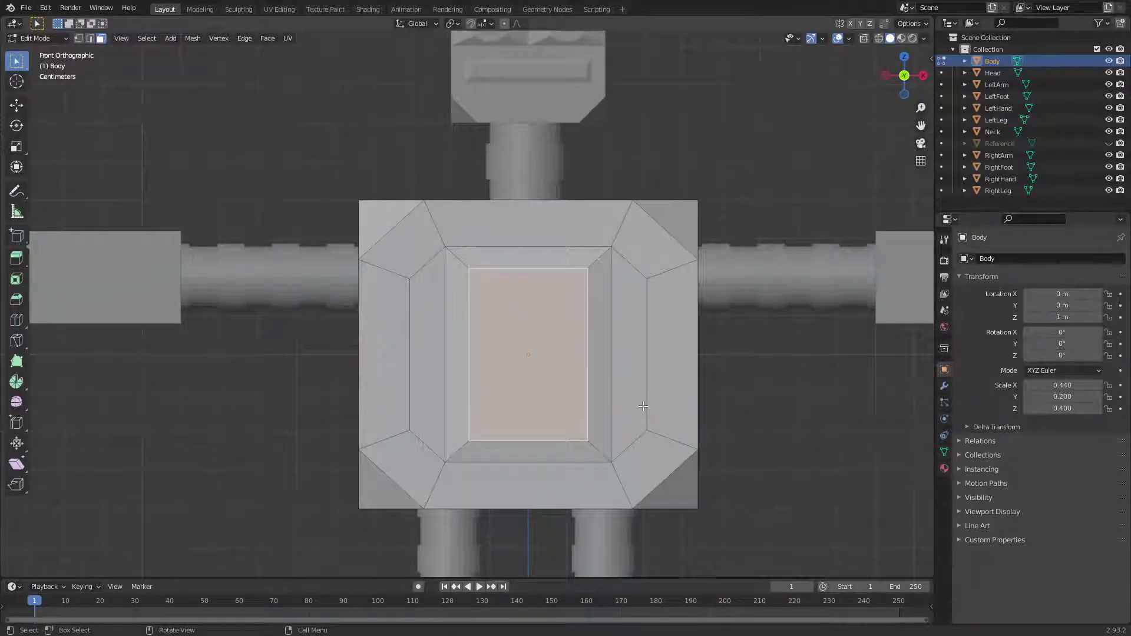
Subdivide the sunken panel's left and right inner edges in vertex mode.
key(Tab)
key(Tab)
key(1)
click(785, 413)
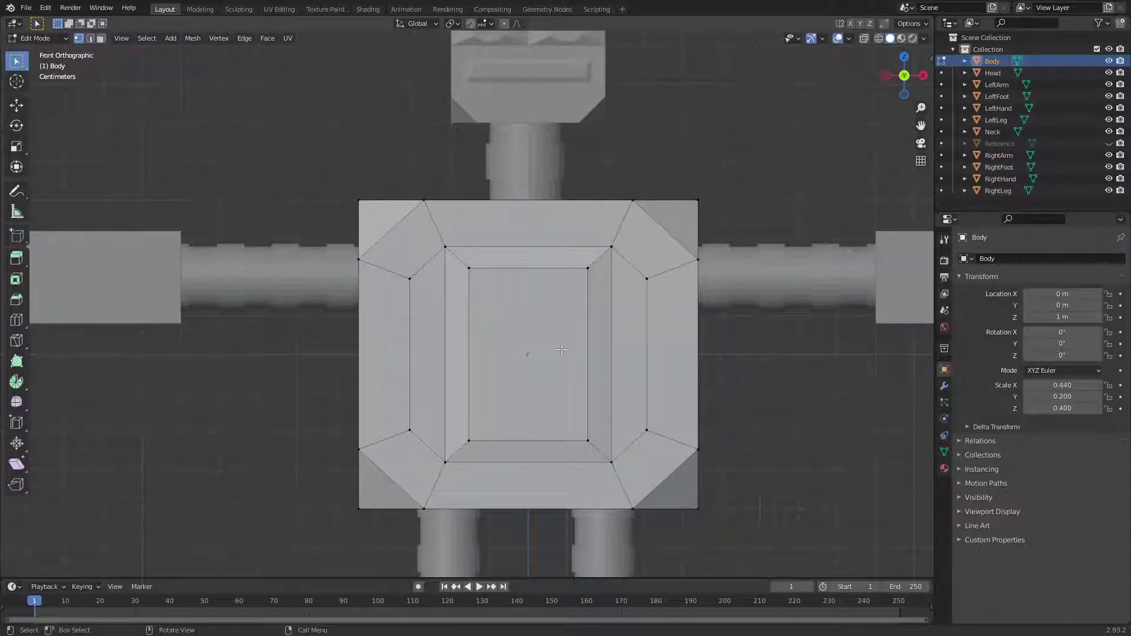
shift+click(470, 440)
right_click(466, 373)
click(434, 137)
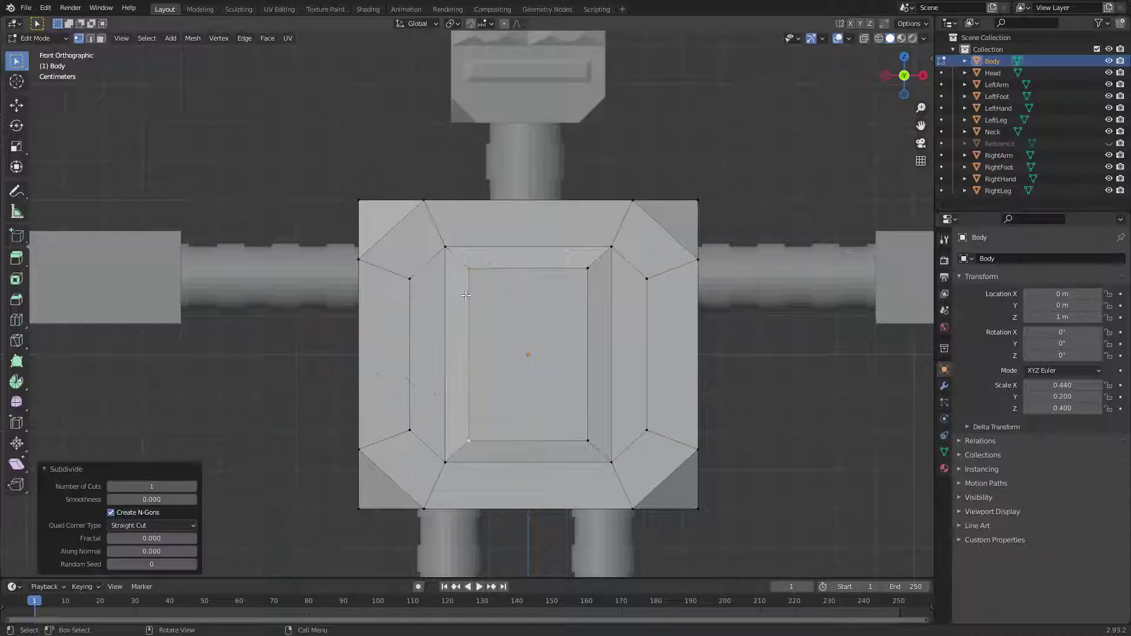
right_click(464, 335)
key(Escape)
click(588, 270)
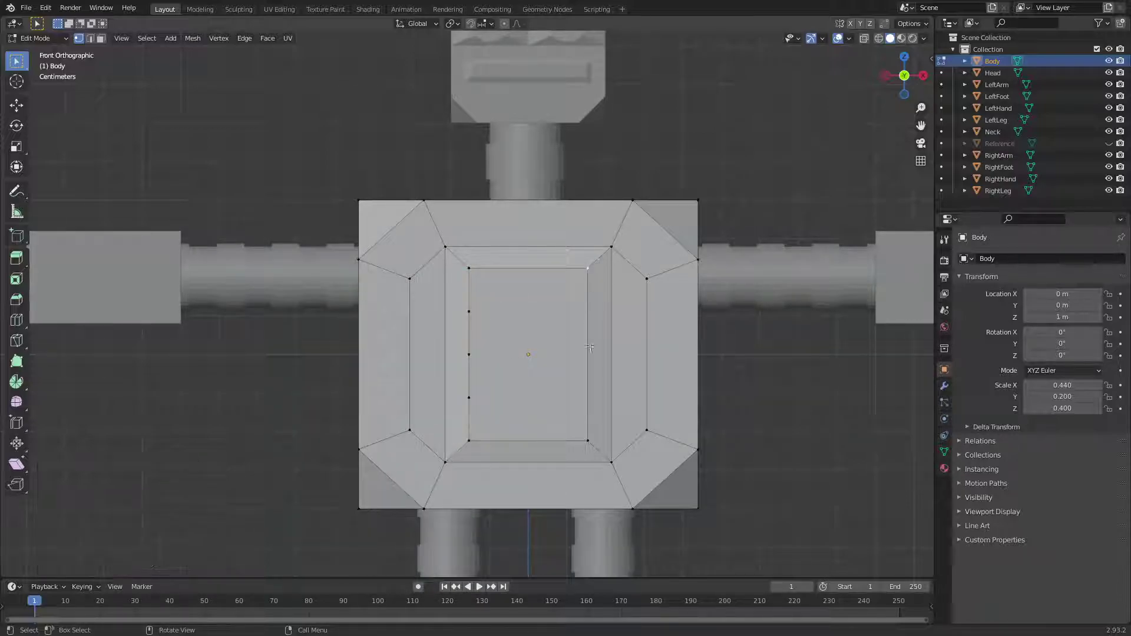
right_click(567, 344)
click(567, 344)
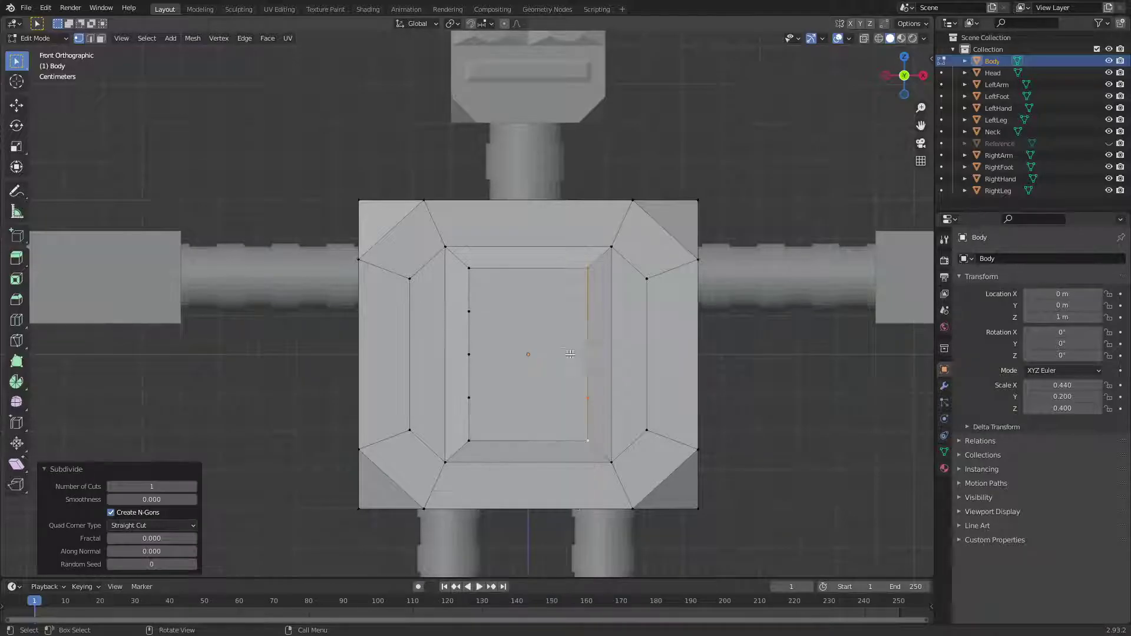
Join opposite vertex pairs across the panel to form the horizontal slat edges.
click(577, 313)
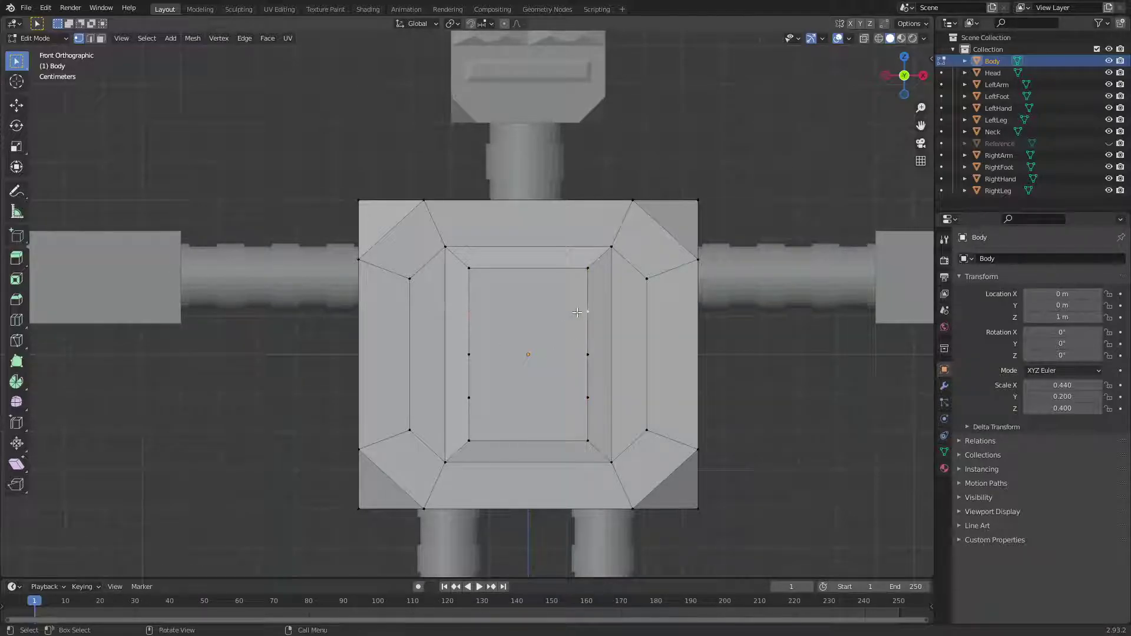
click(471, 354)
shift+click(588, 355)
key(j)
click(574, 399)
middle_drag(780, 422, 799, 440)
key(j)
key(3)
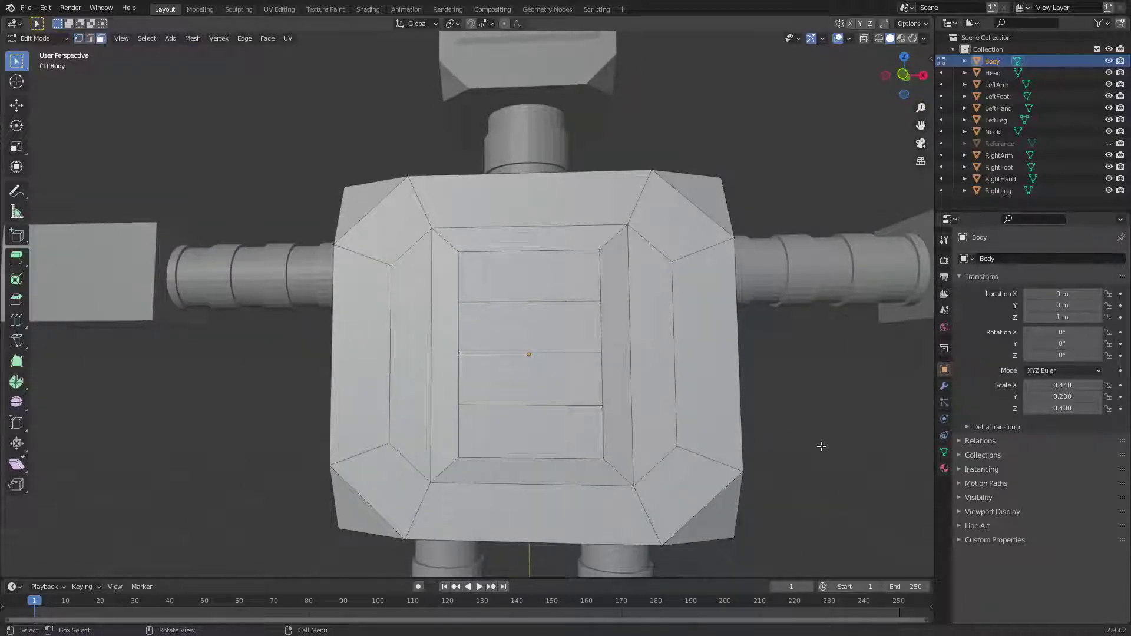
key(KP_1)
key(1)
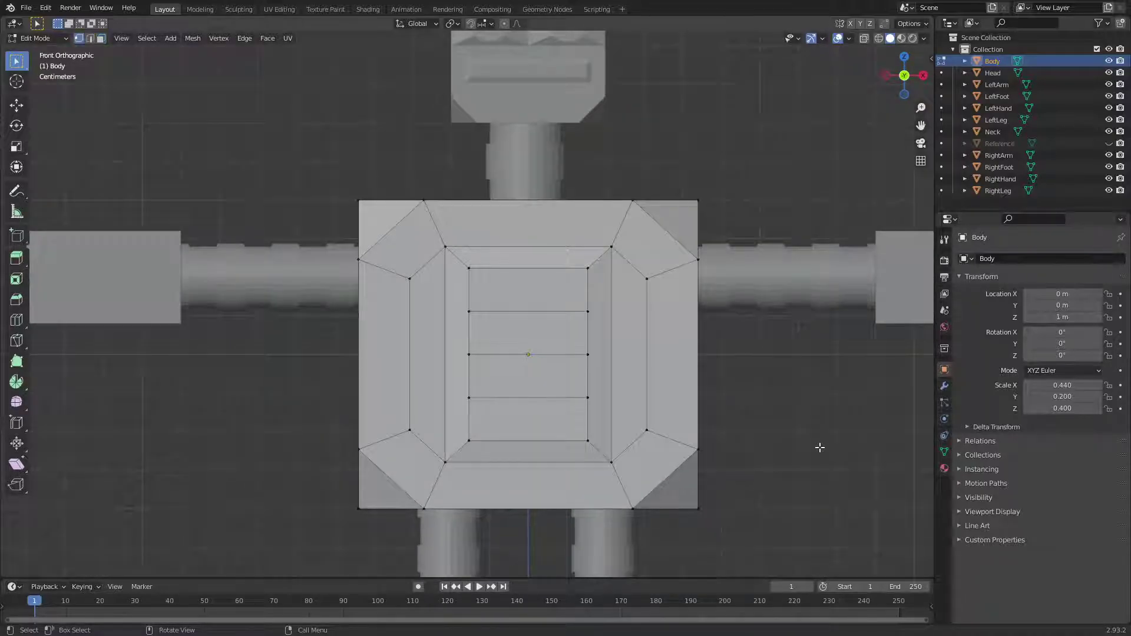
Inset the top chest slat face by 0.05 m.
key(3)
click(574, 298)
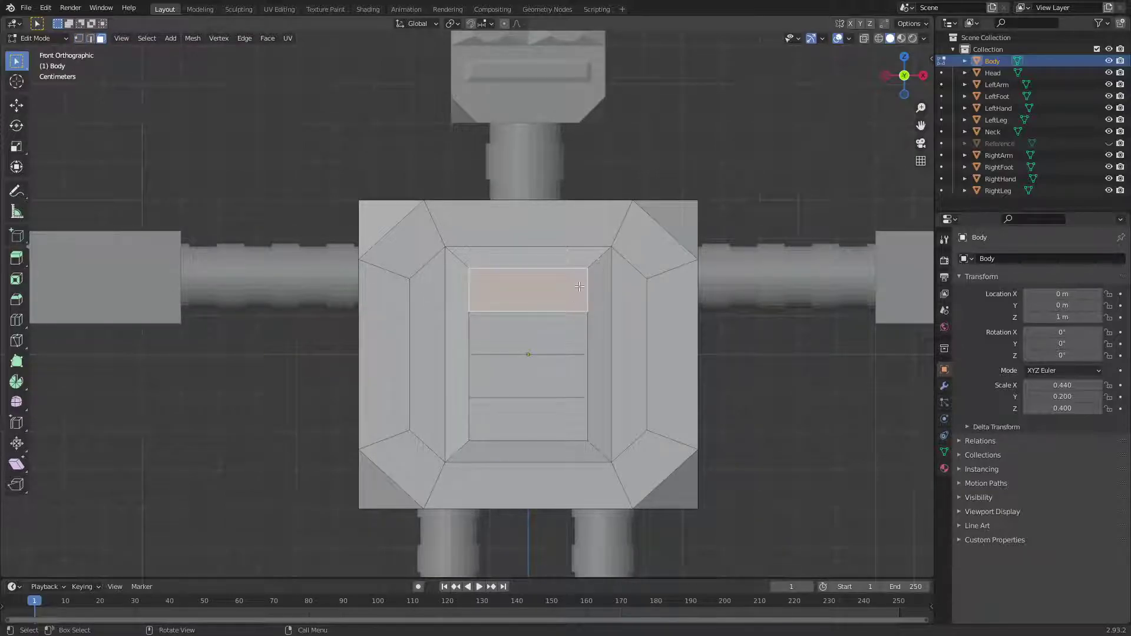
key(i)
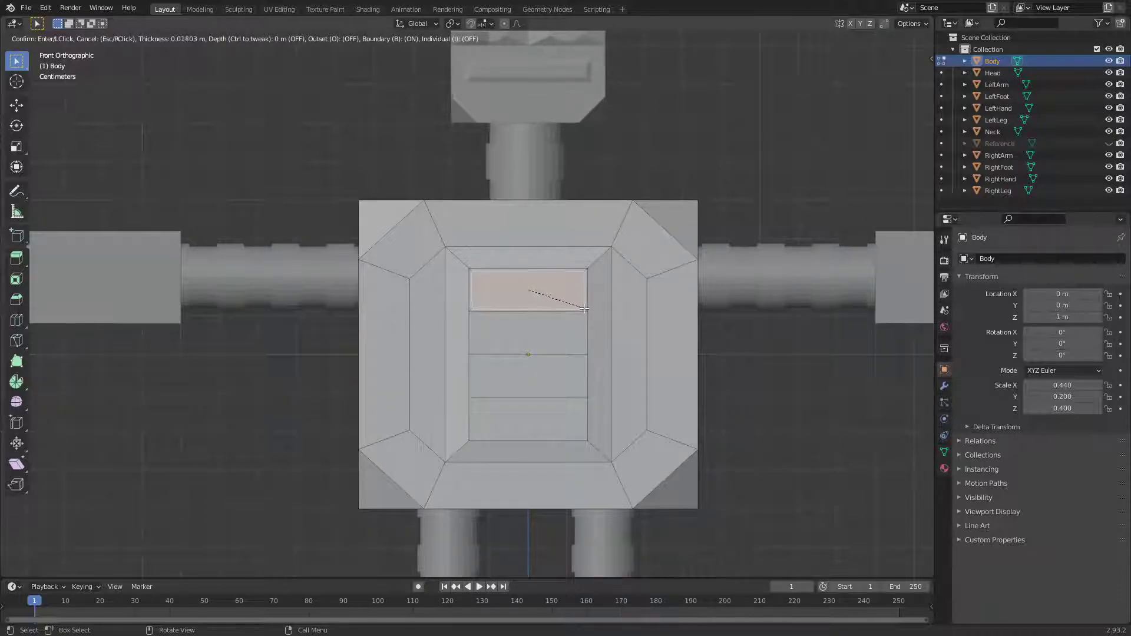
text(0.)
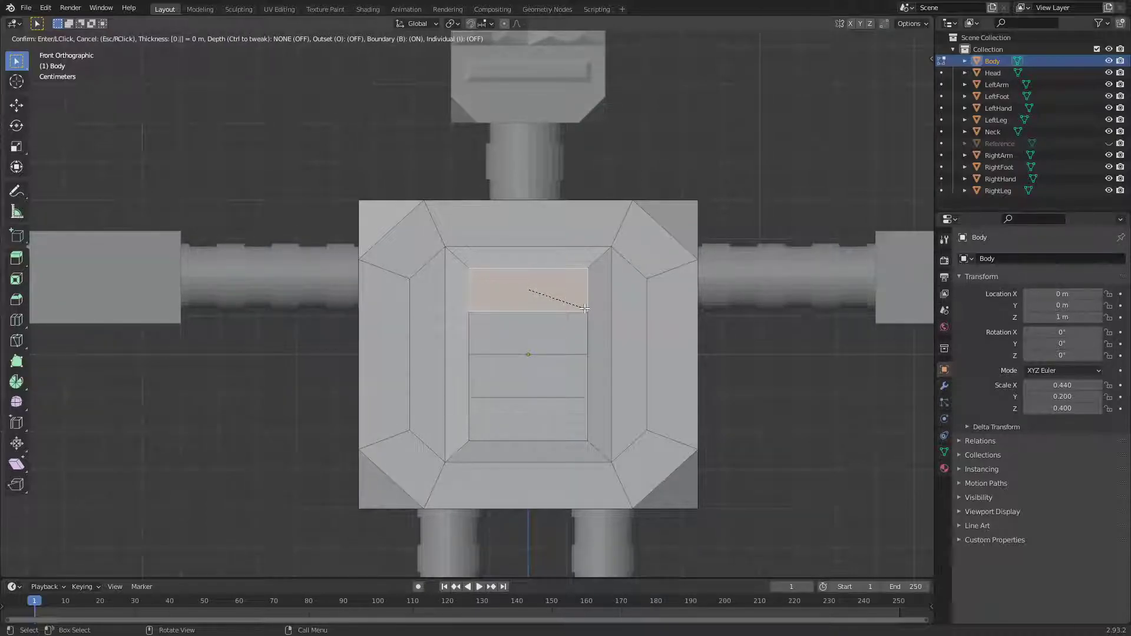
text(1)
key(BackSpace)
text(05)
key(BackSpace)
text(5)
key(Return)
Inset the remaining three slat faces, down to the bottom one, by 0.05 m each.
click(546, 342)
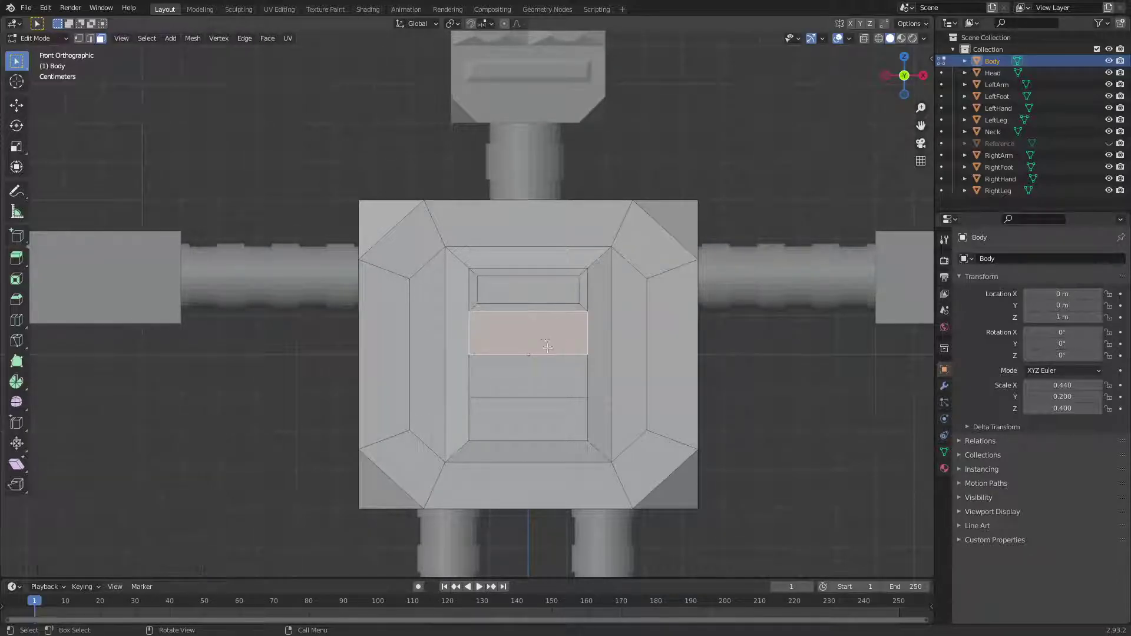
text(i0.05)
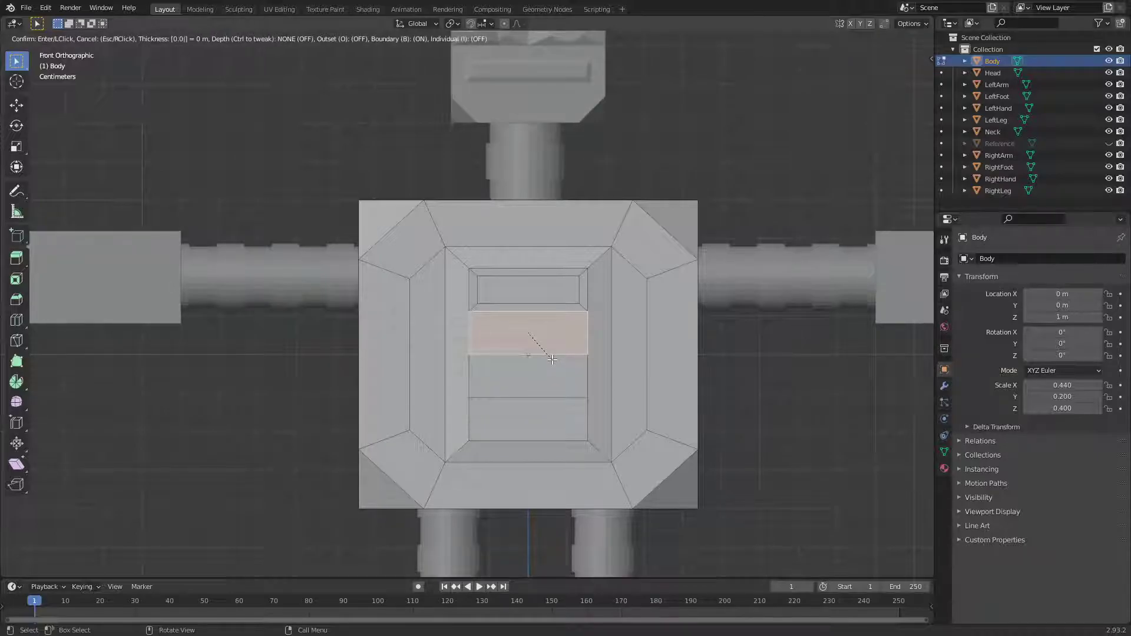
key(Return)
click(544, 370)
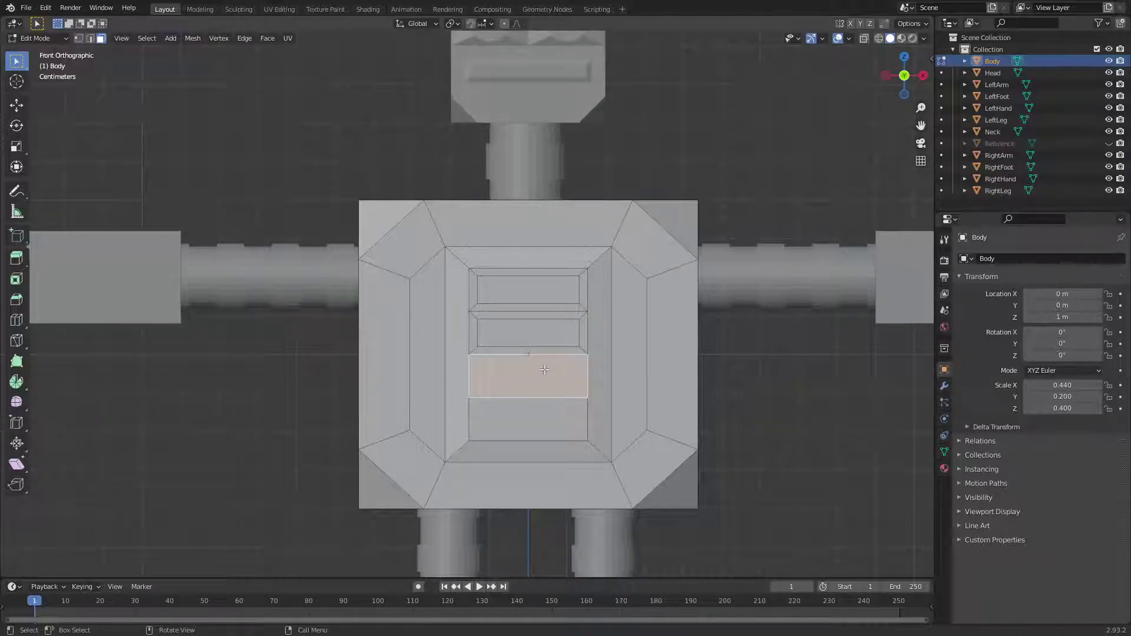
text(i0.05)
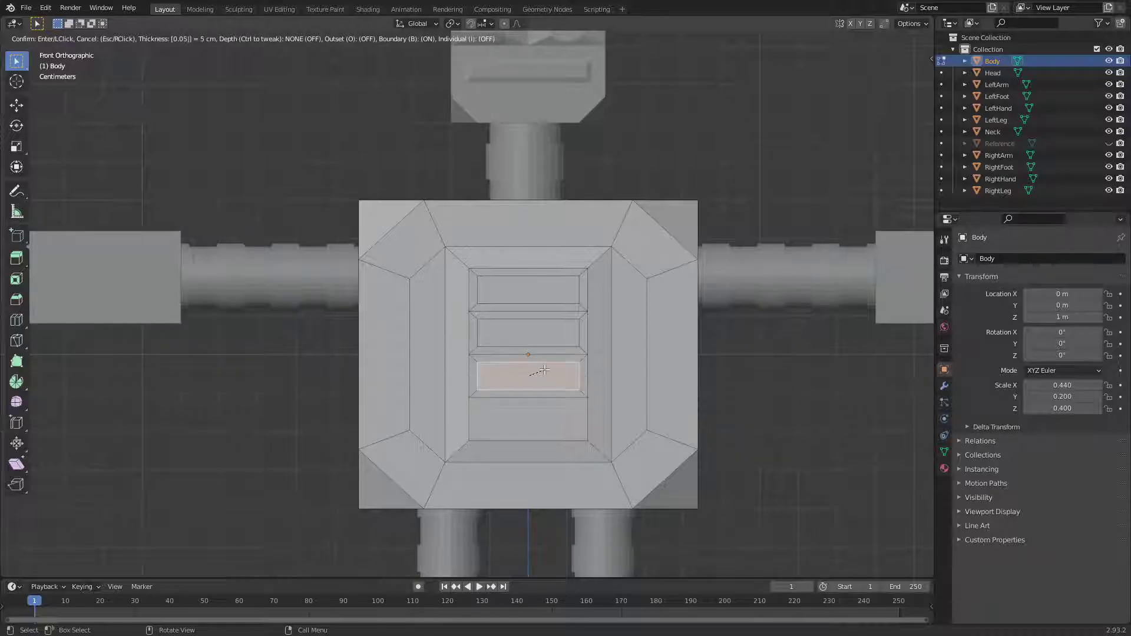
key(Return)
click(539, 414)
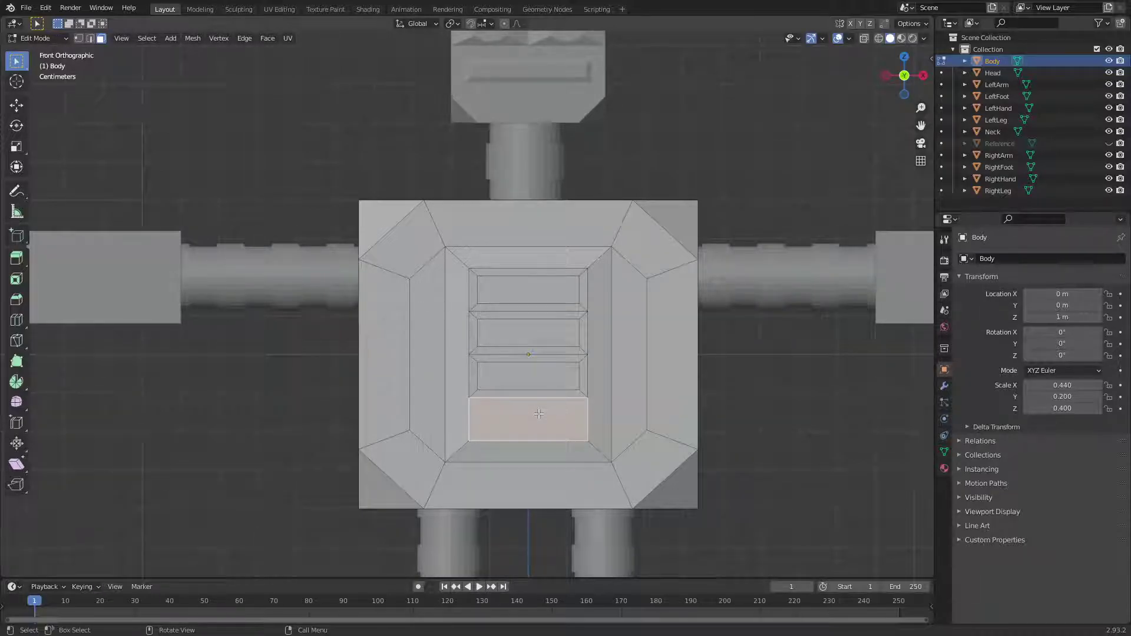
text(i0.05)
key(Return)
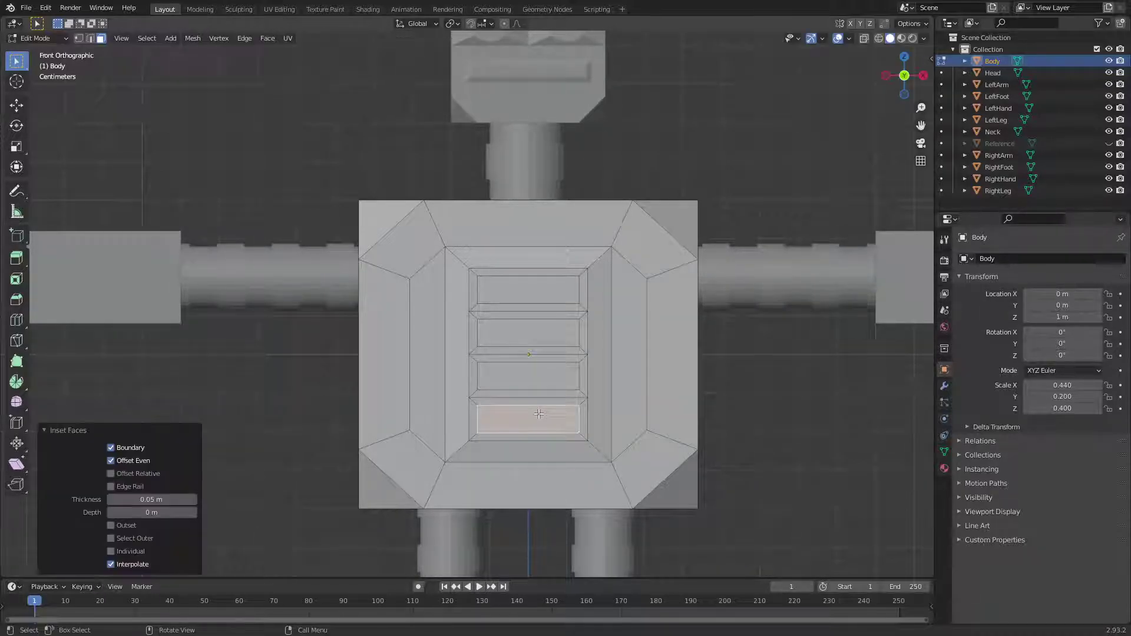
Inspect the slats at an angle and in front view, picking top slat faces.
middle_drag(539, 414, 694, 465)
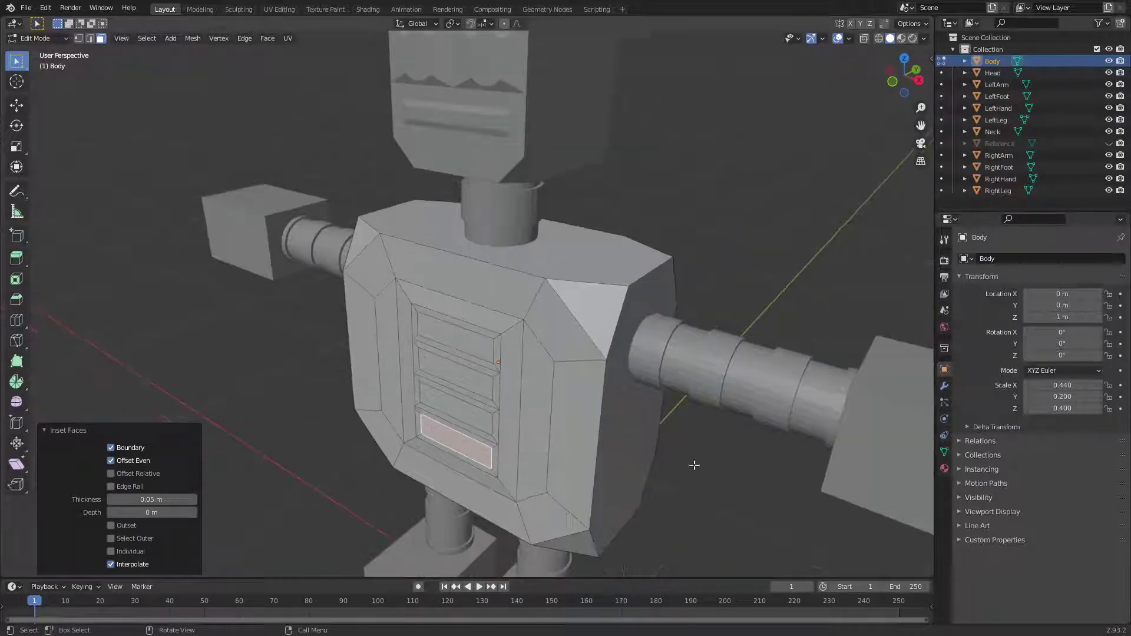
click(465, 347)
middle_drag(633, 416, 639, 391)
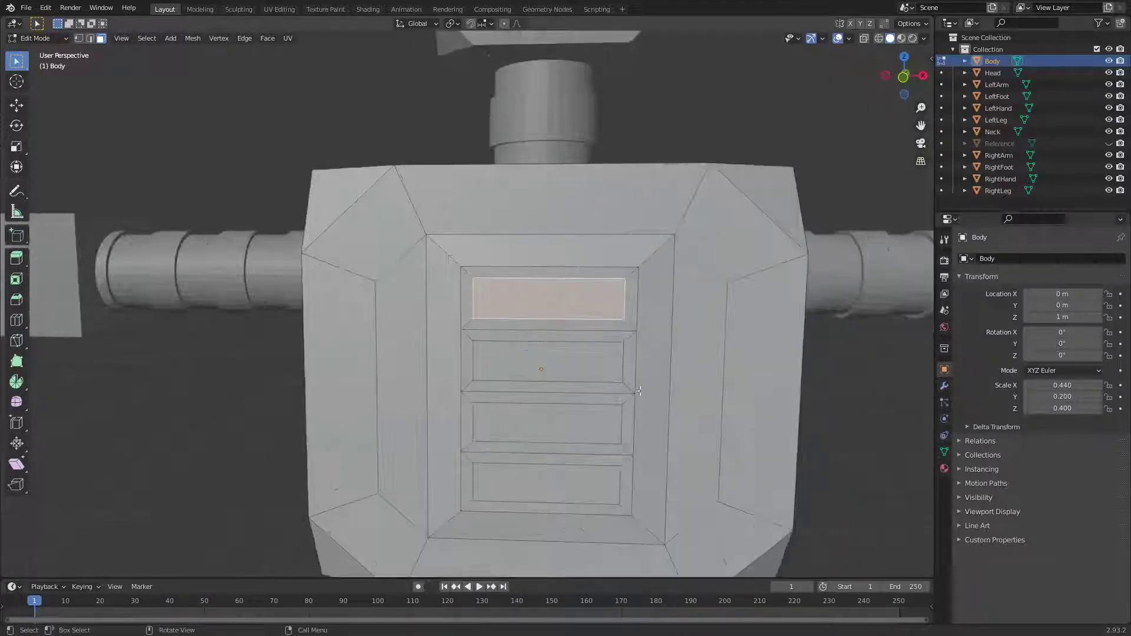
key(KP_1)
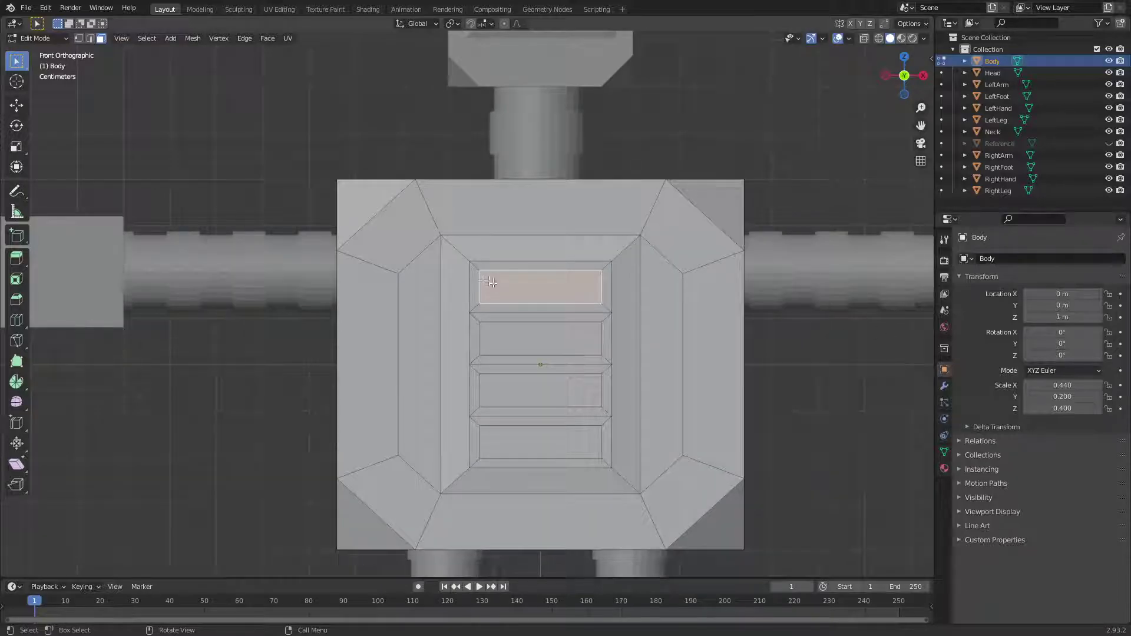
click(469, 289)
click(474, 296)
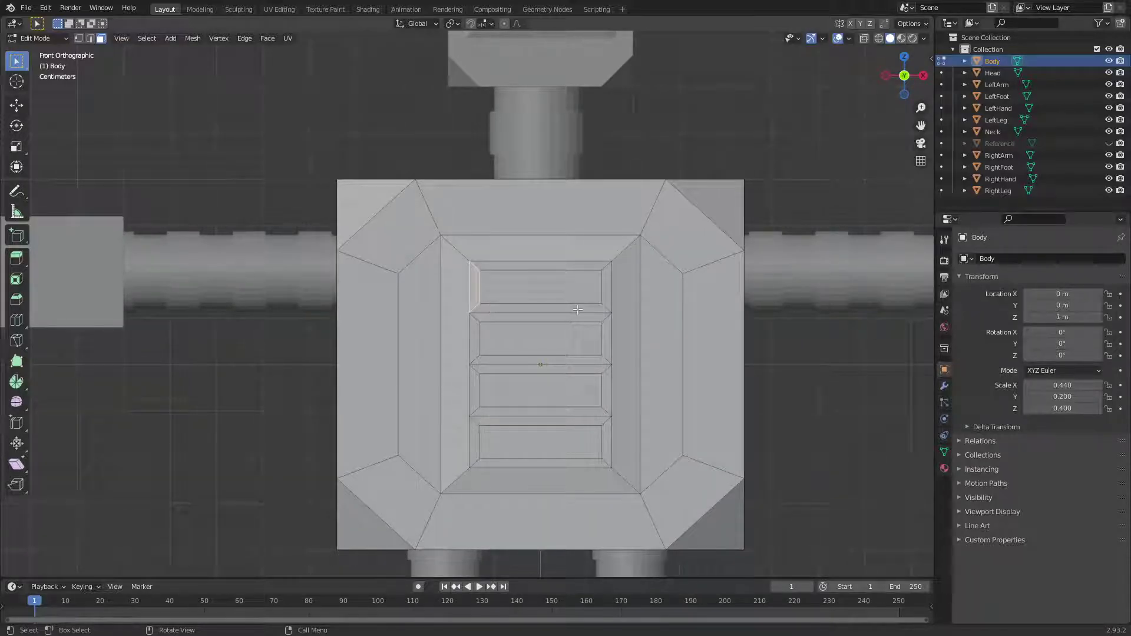
Check the top slat's bevel faces and save Character-Robot.blend.
click(528, 309)
click(608, 294)
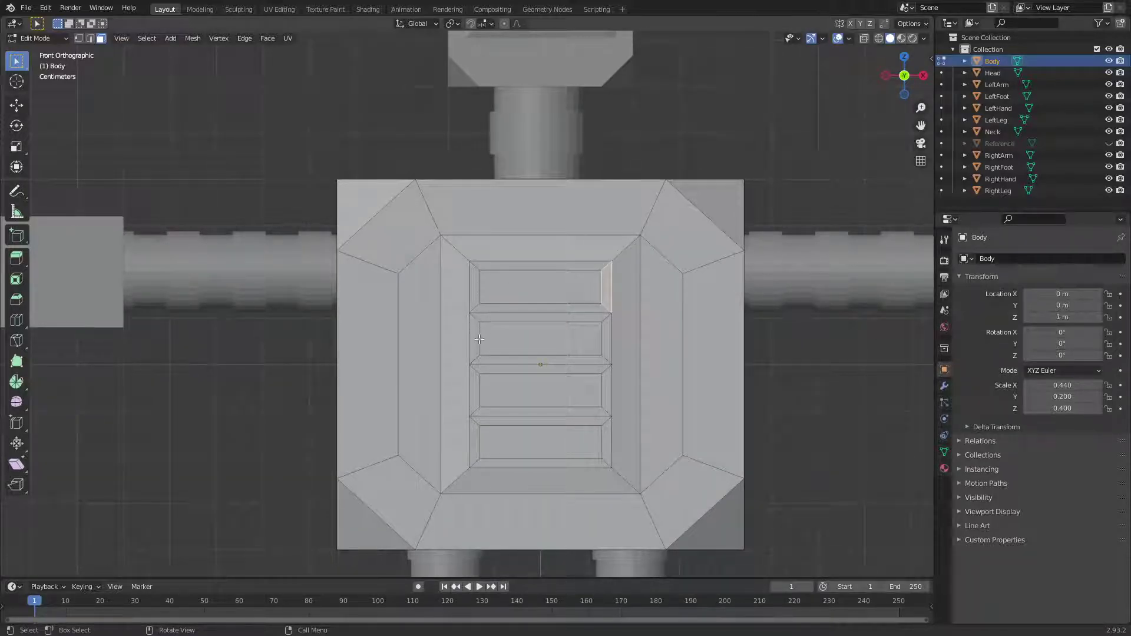
scroll(559, 339, down, 5)
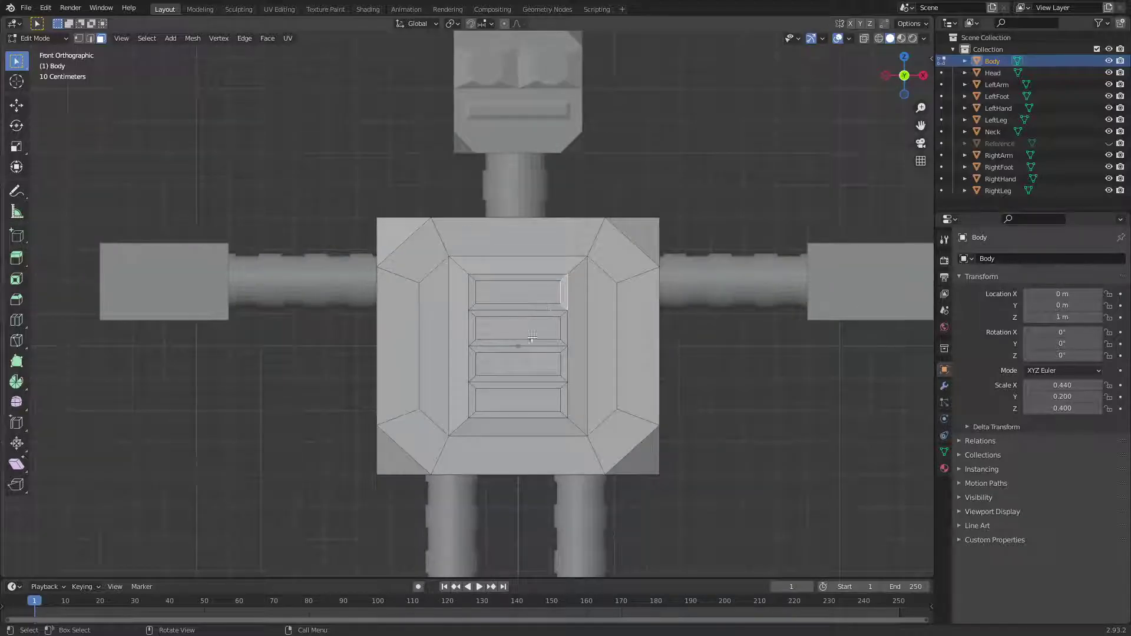
middle_drag(710, 371, 560, 360)
key(KP_1)
key(ctrl+s)
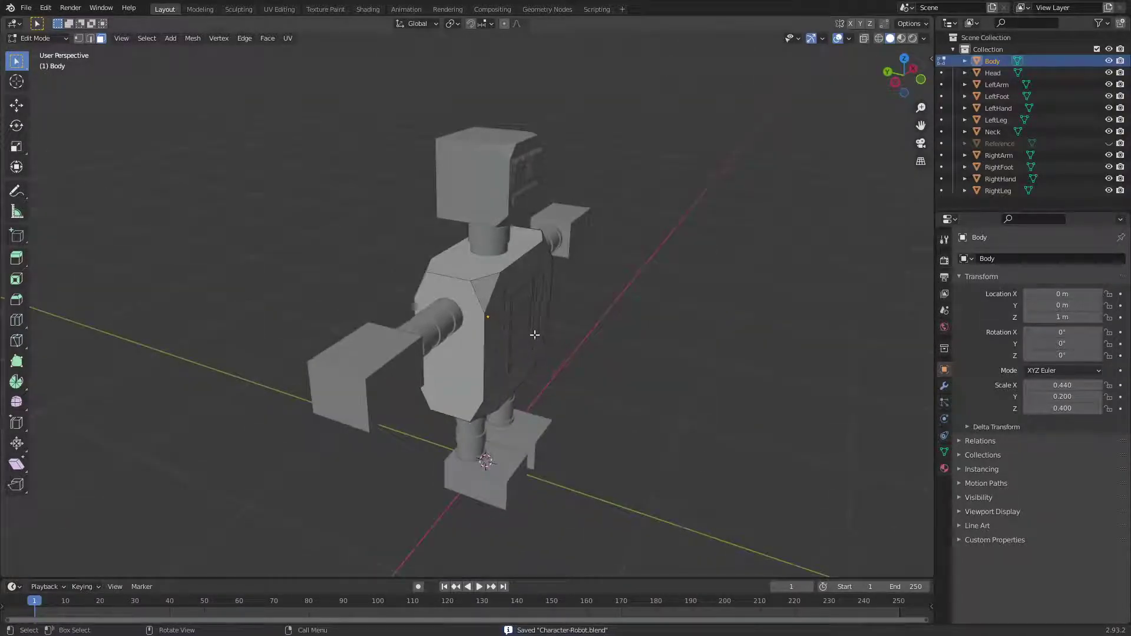
Save again, leave Edit Mode and deselect the Body to show the whole robot.
middle_drag(527, 299, 599, 439)
key(KP_1)
key(ctrl+s)
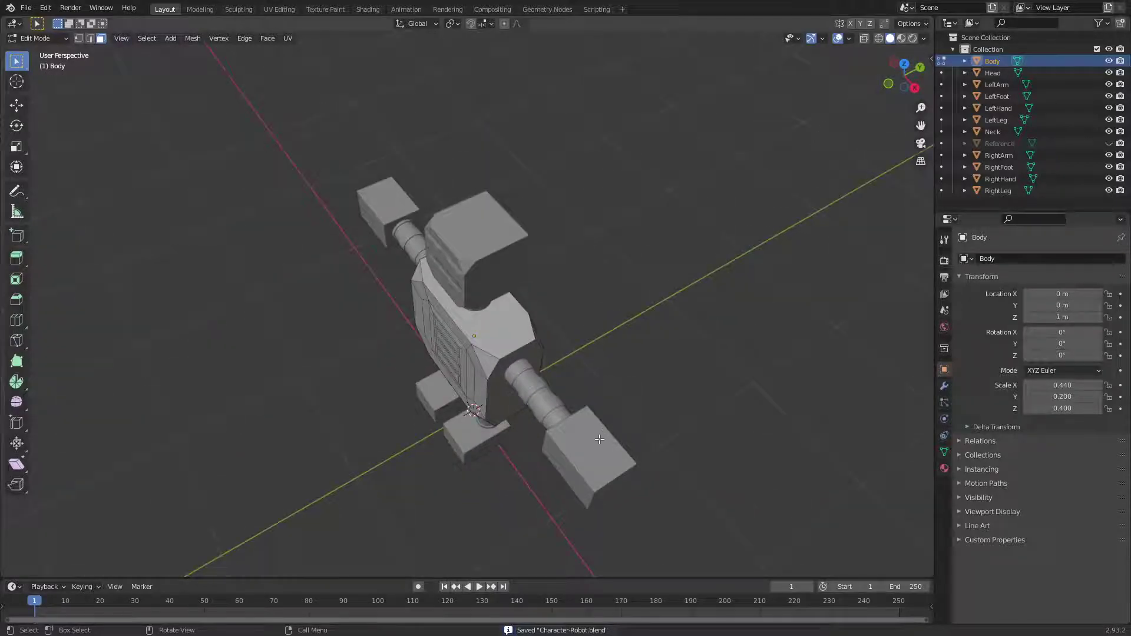
key(Tab)
click(669, 457)
middle_drag(669, 457, 683, 389)
Edit the RightHand and inset its outer end face by 0.3 m.
click(652, 328)
key(Tab)
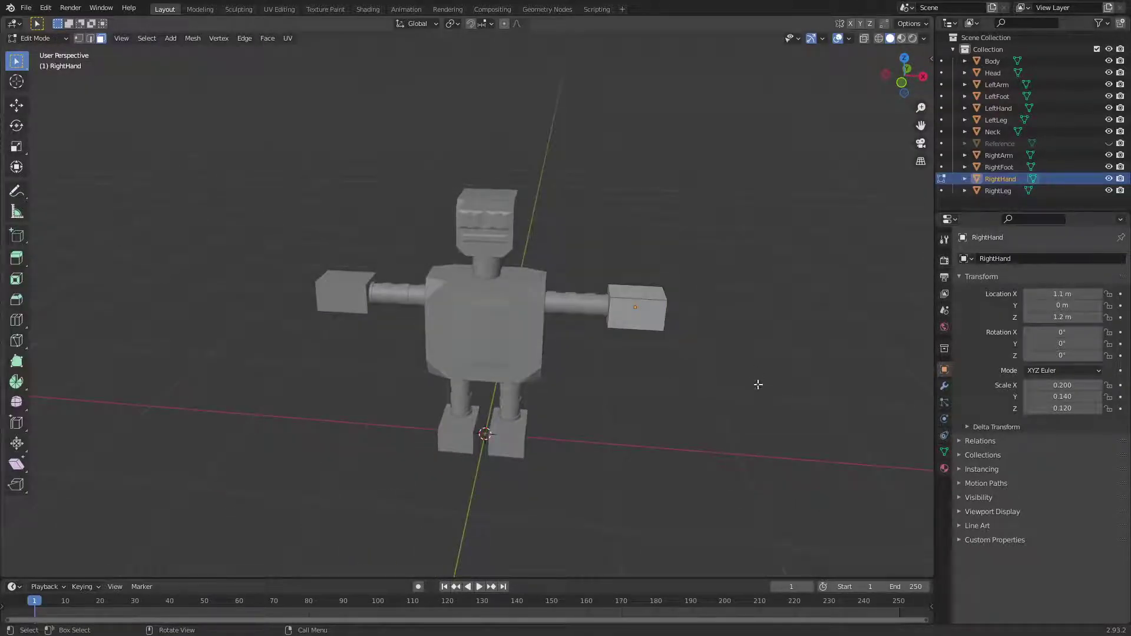
middle_drag(758, 385, 546, 297)
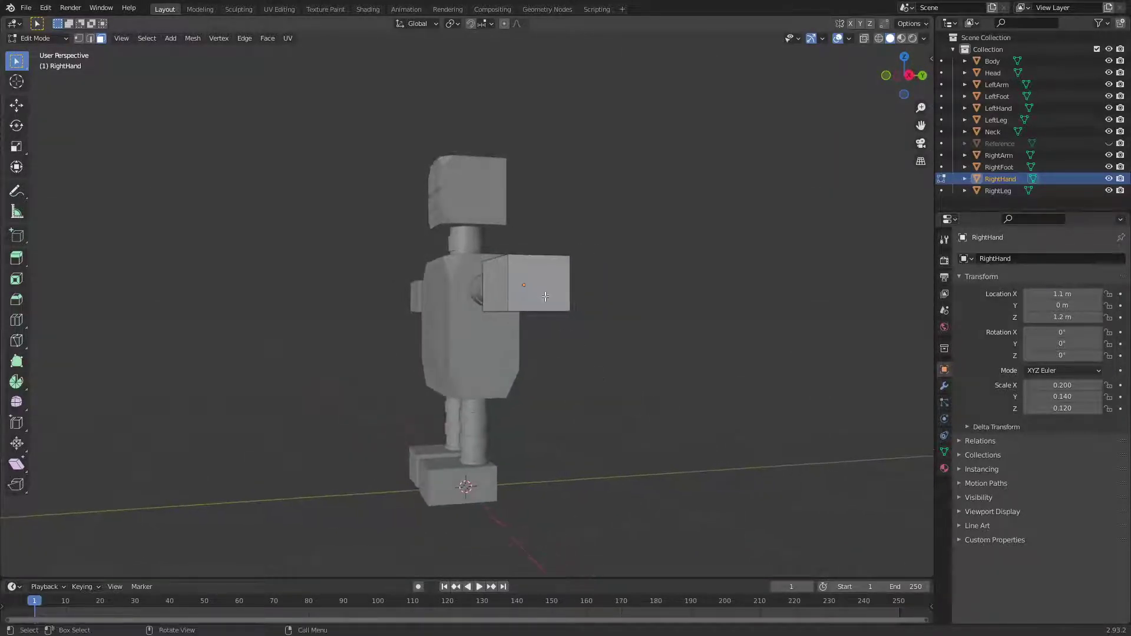
click(545, 297)
text(i)
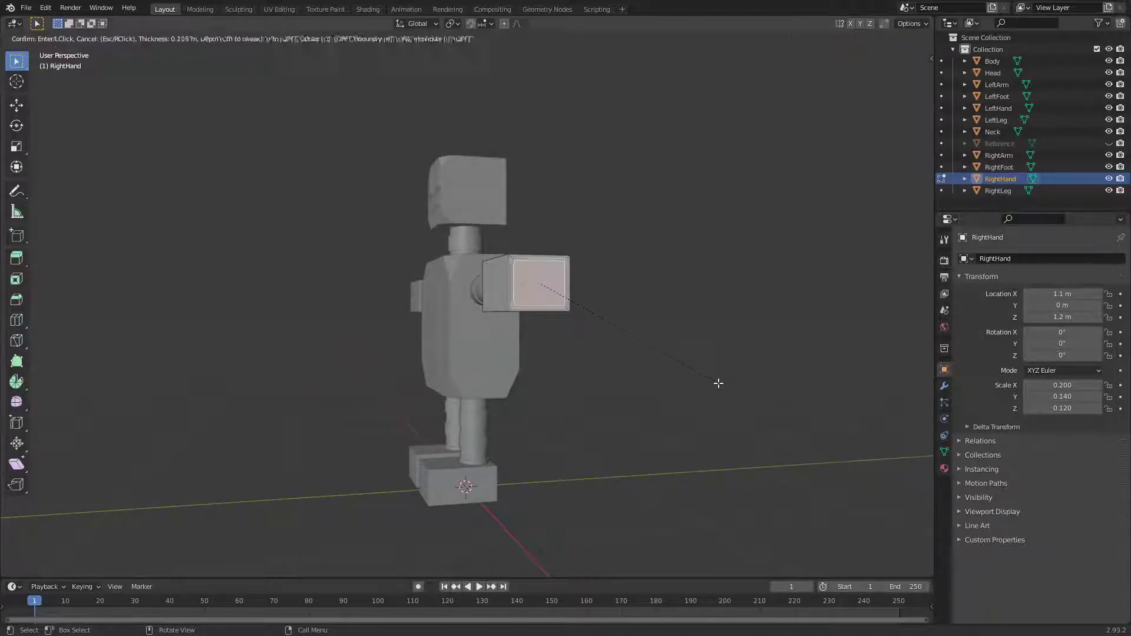
text(0.1)
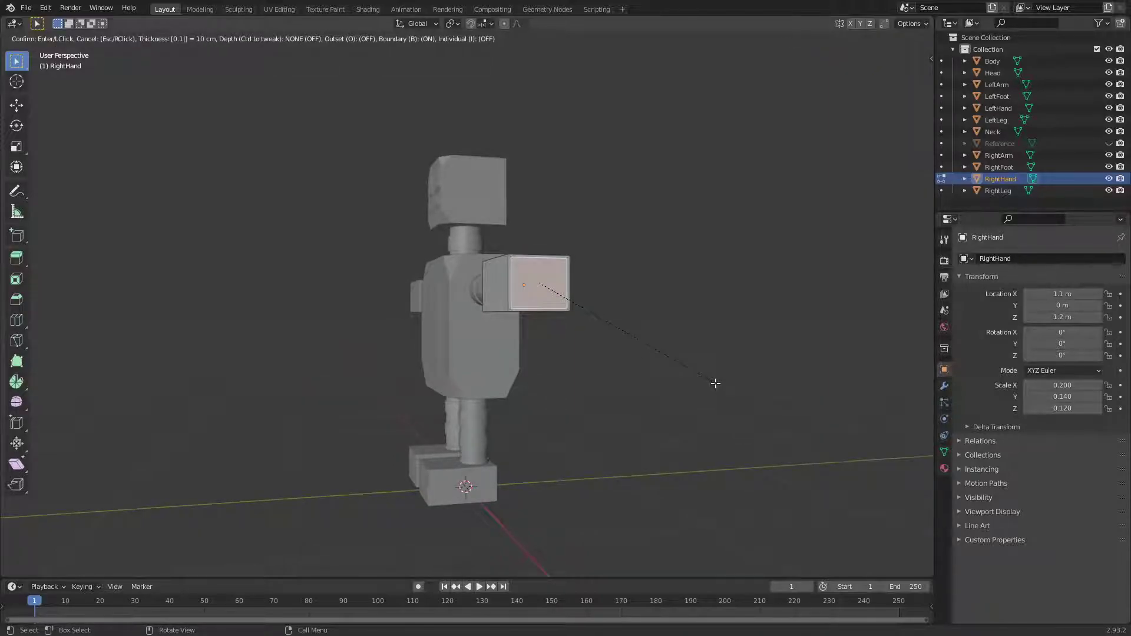
key(BackSpace)
text(3)
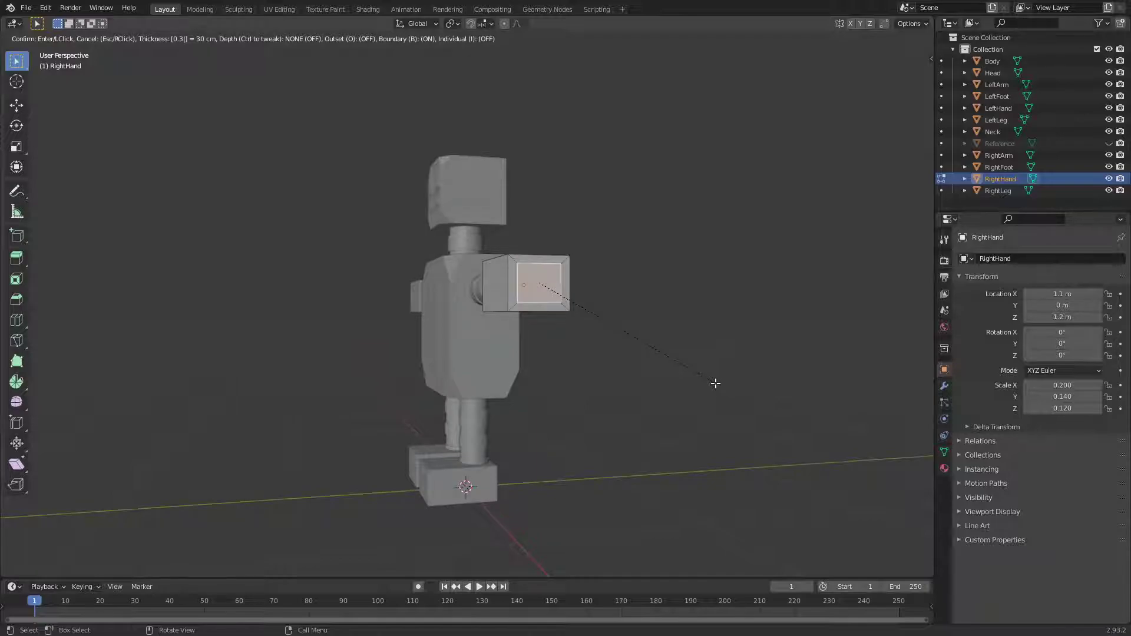
key(Return)
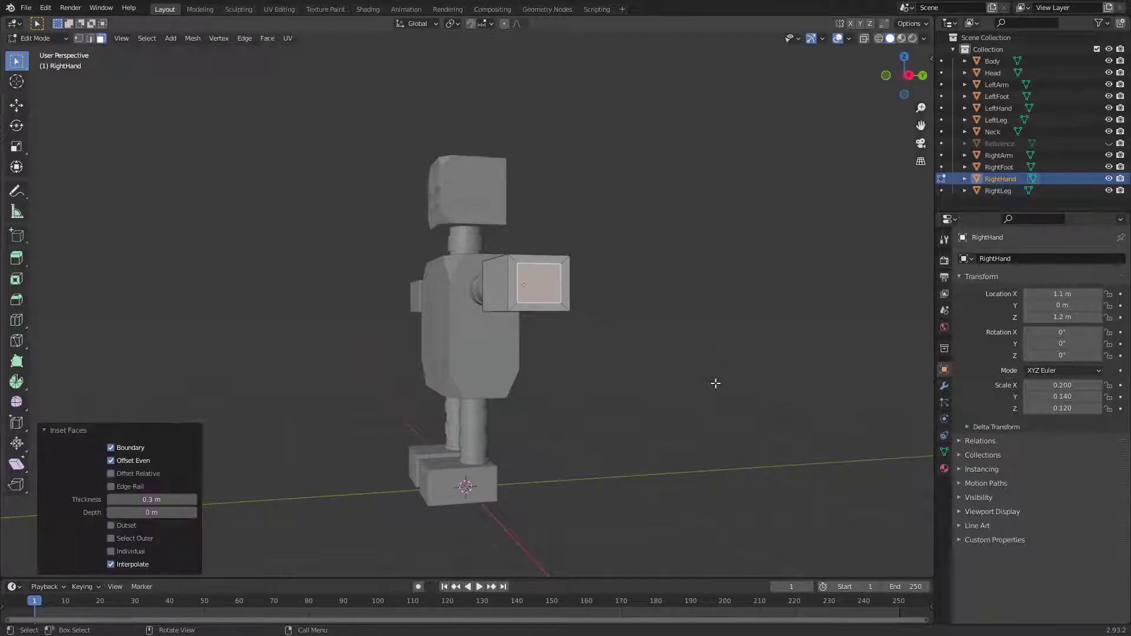
Push the inset end face 0.1 m outward along X.
middle_drag(709, 392, 670, 412)
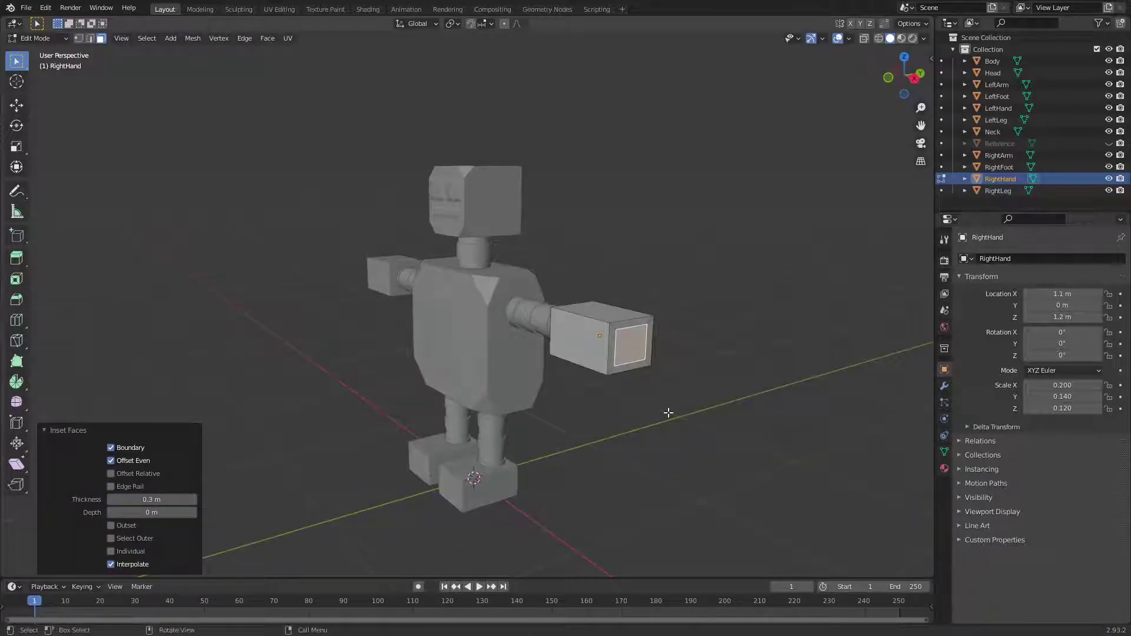
key(g)
key(x)
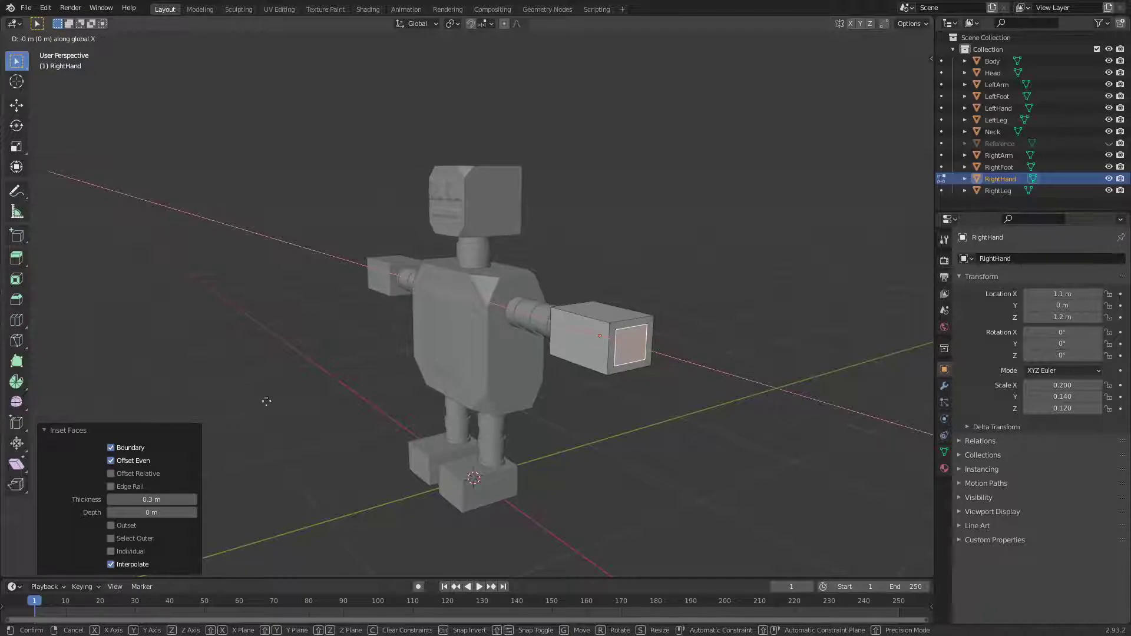
click(426, 452)
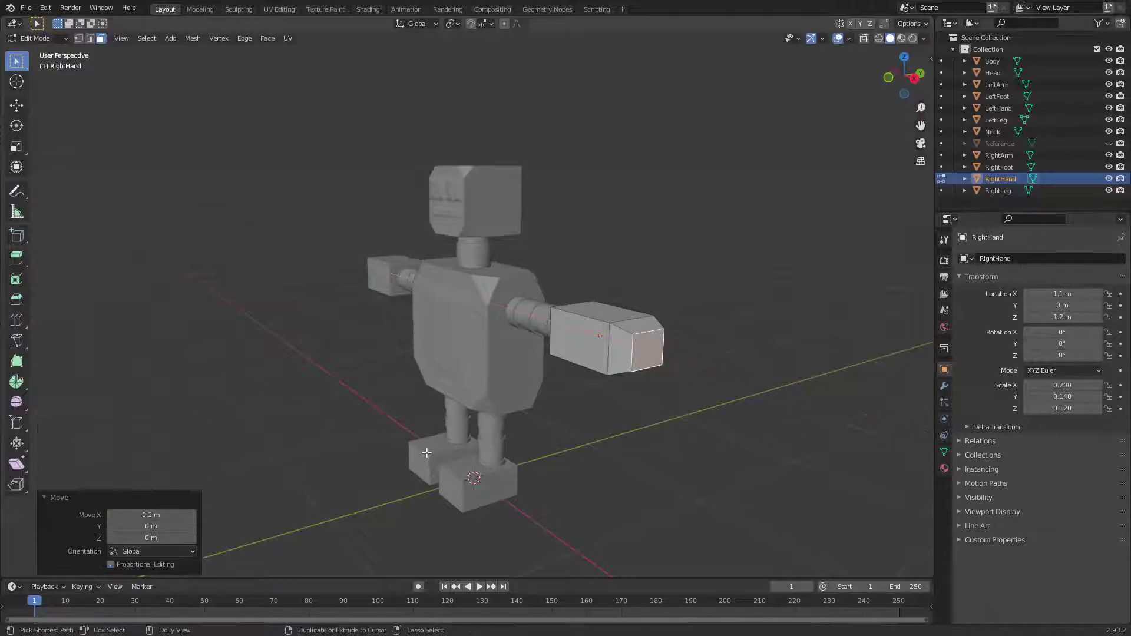
middle_drag(426, 452, 411, 367)
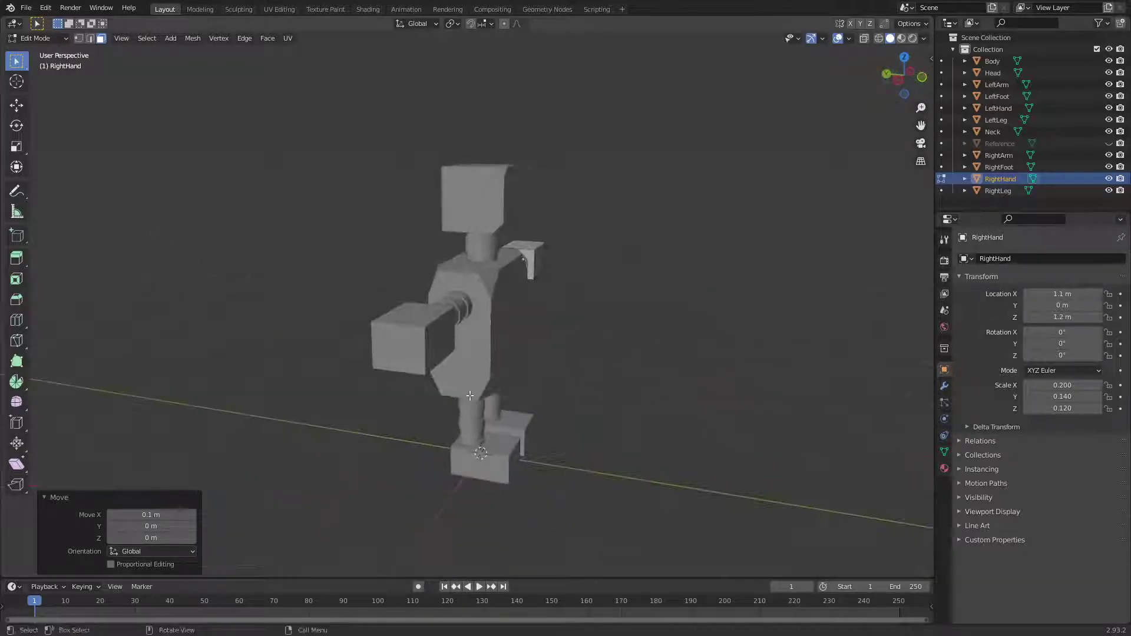
Switch editing to the LeftHand and move its outer end face along X.
key(alt+q)
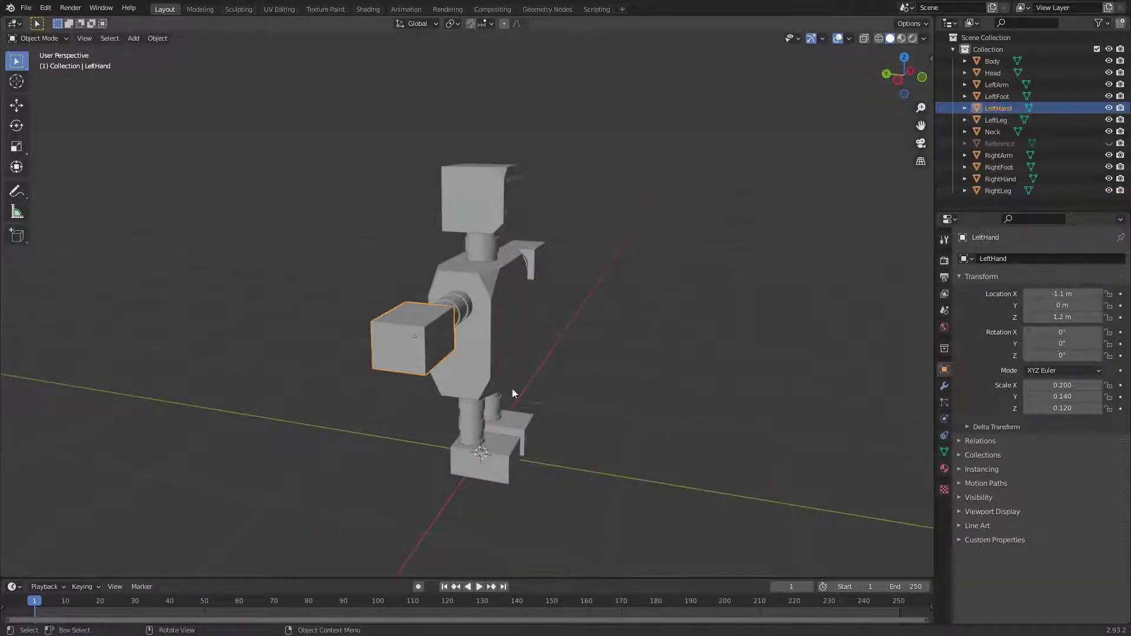
click(391, 354)
middle_drag(551, 457, 533, 470)
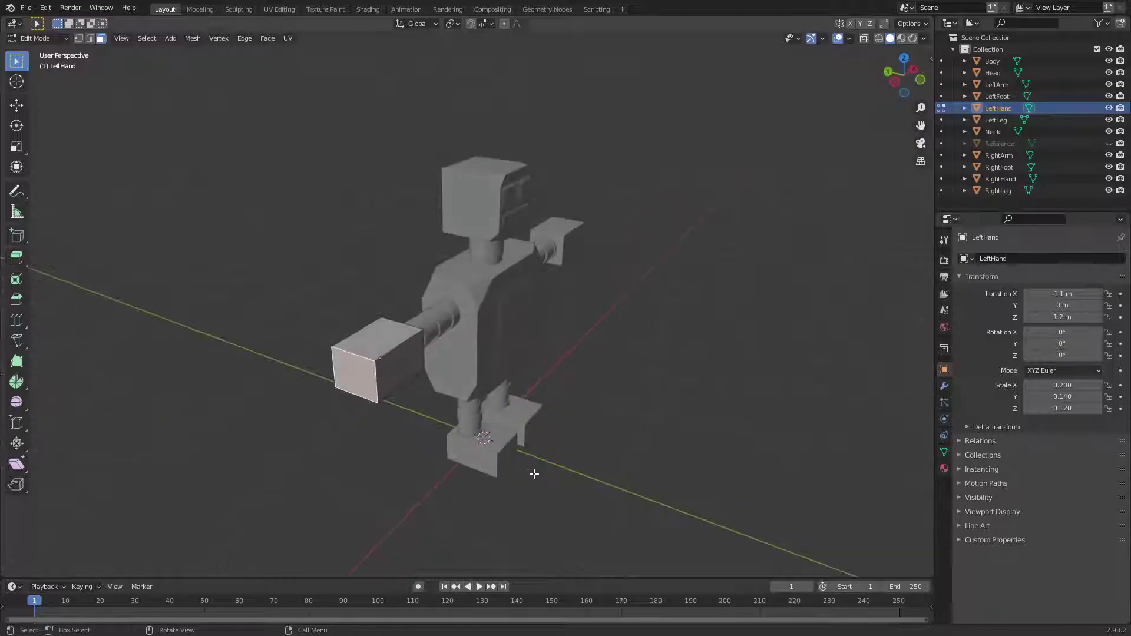
key(g)
key(x)
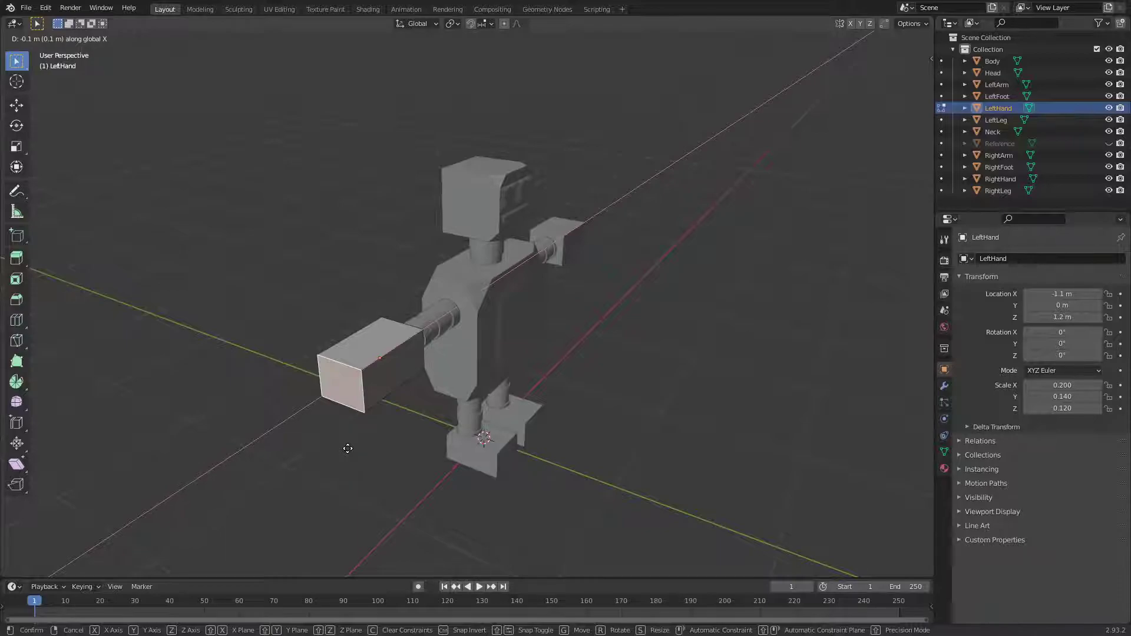
click(348, 449)
middle_drag(348, 449, 484, 392)
middle_drag(396, 394, 648, 472)
Try a 0.2 m inset on the hand's end face, then undo it.
text(i)
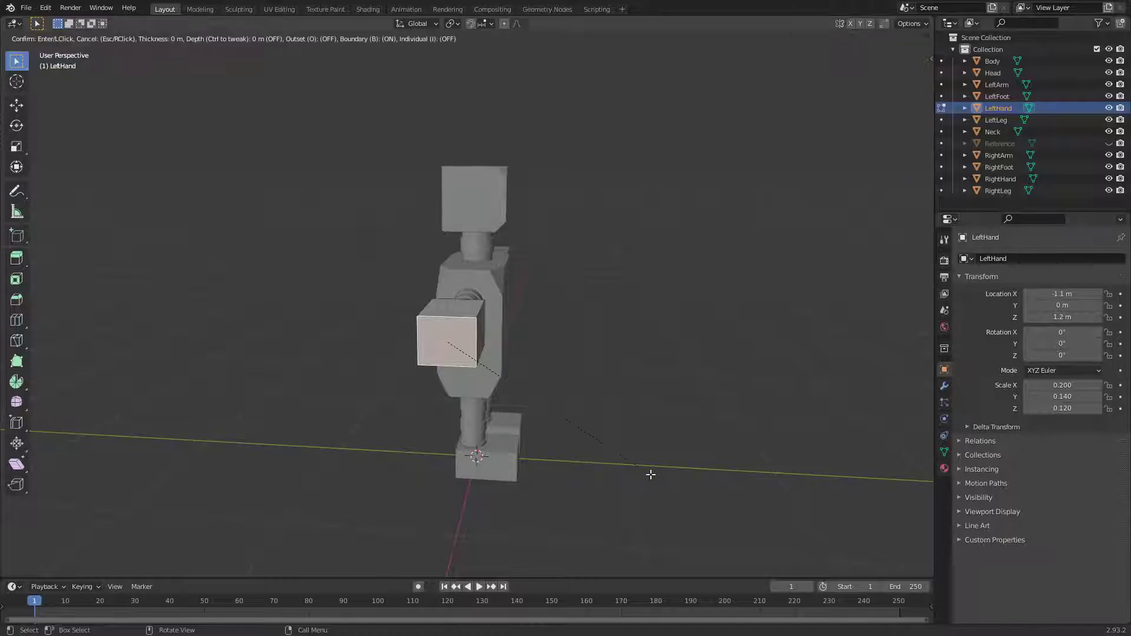
text(0.3)
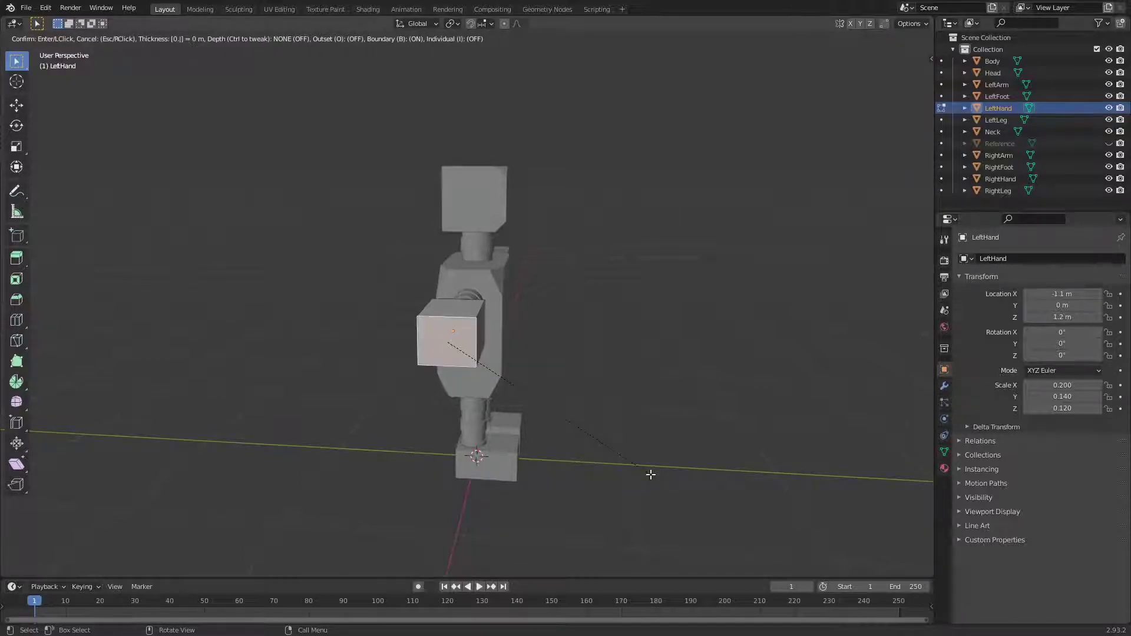
key(BackSpace)
text(2)
key(Return)
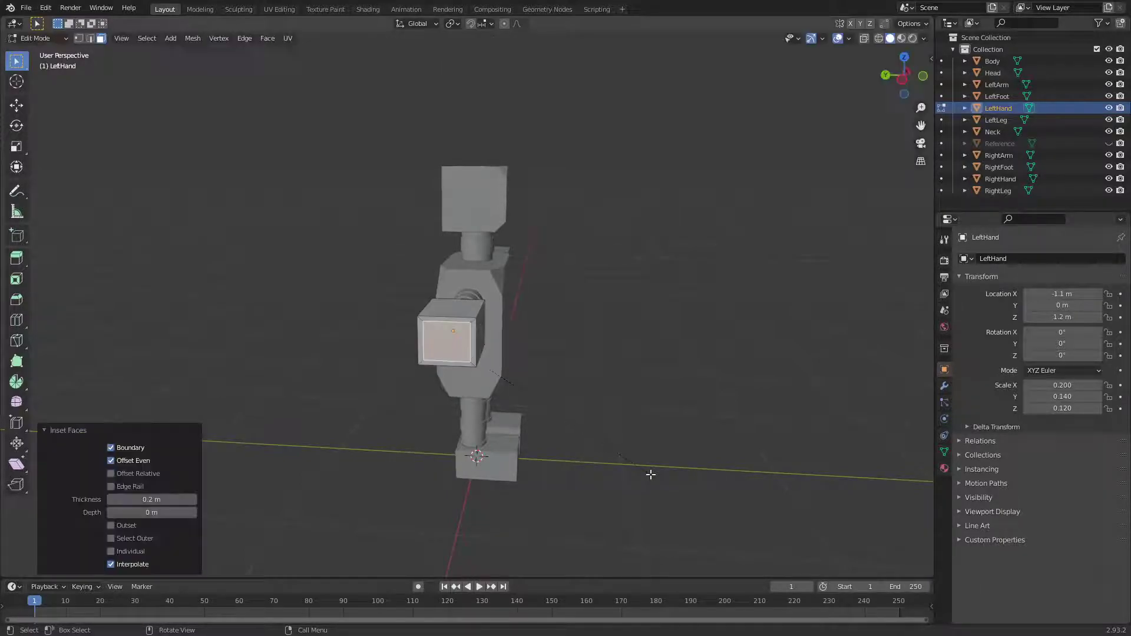
middle_drag(658, 487, 651, 399)
key(ctrl+z)
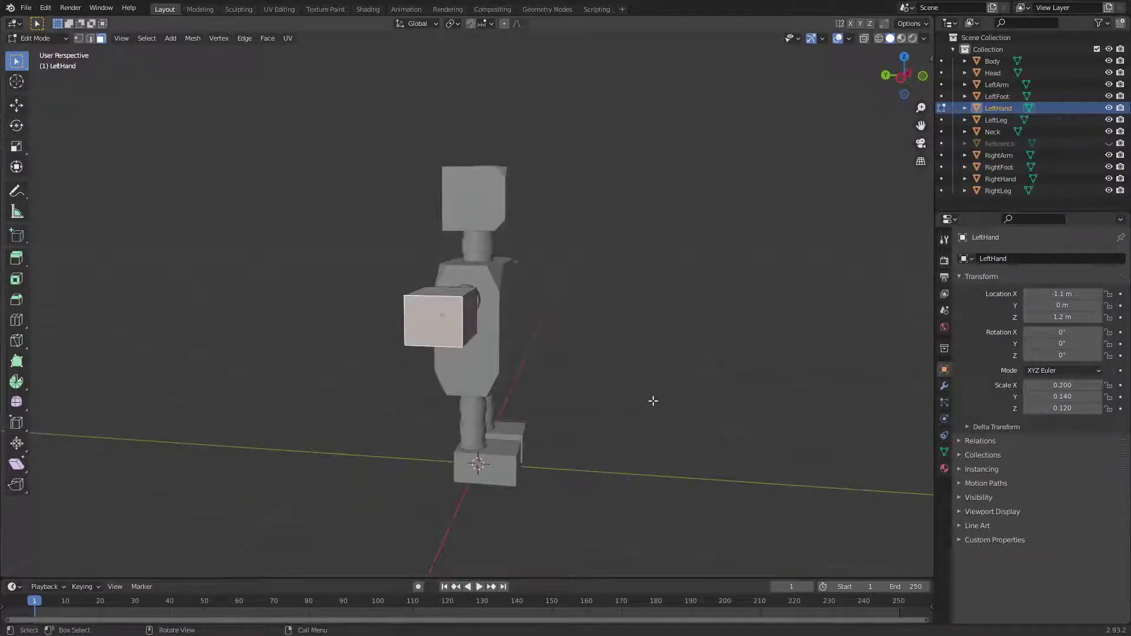
Set the pivot to Bounding Box Center and inset the end face 0.3 m.
key(period)
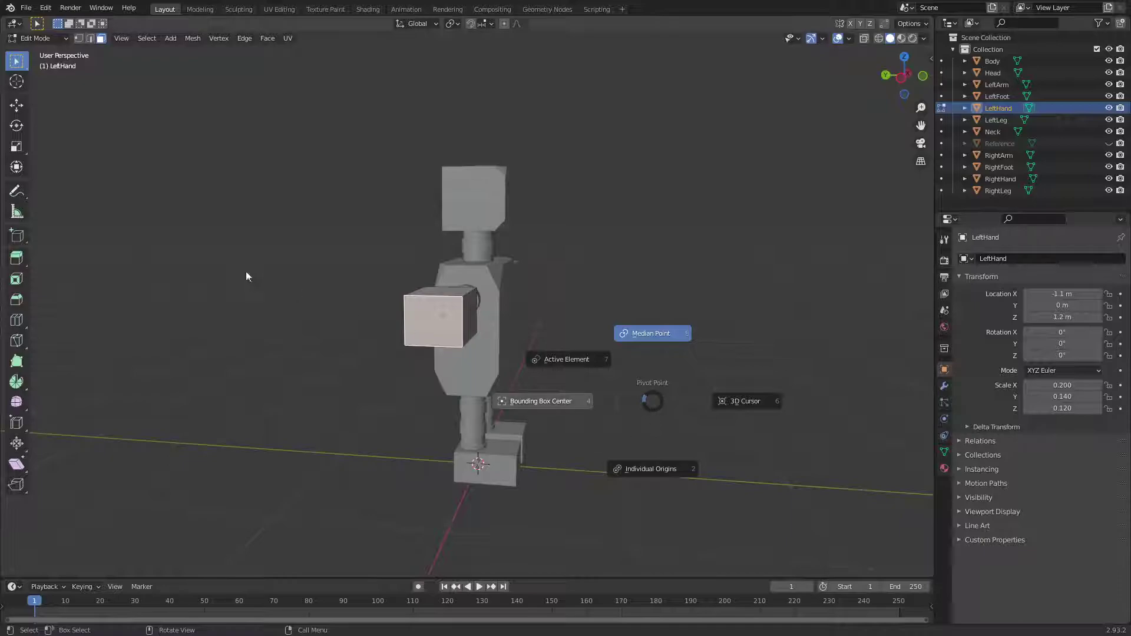
click(443, 323)
text(i0.3)
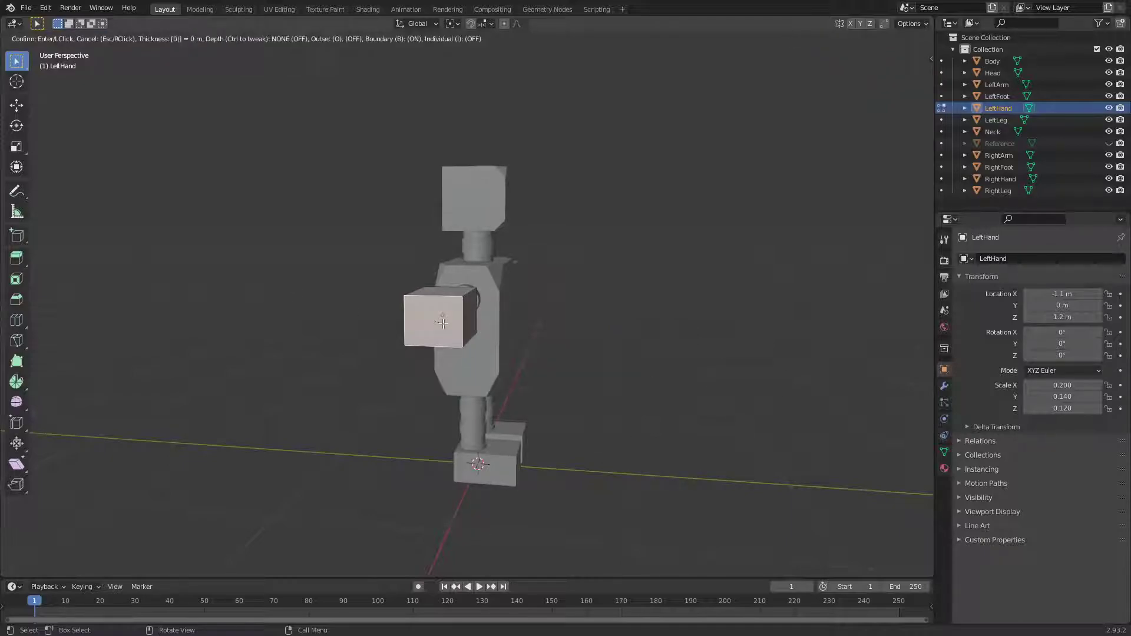
key(Return)
middle_drag(576, 394, 560, 432)
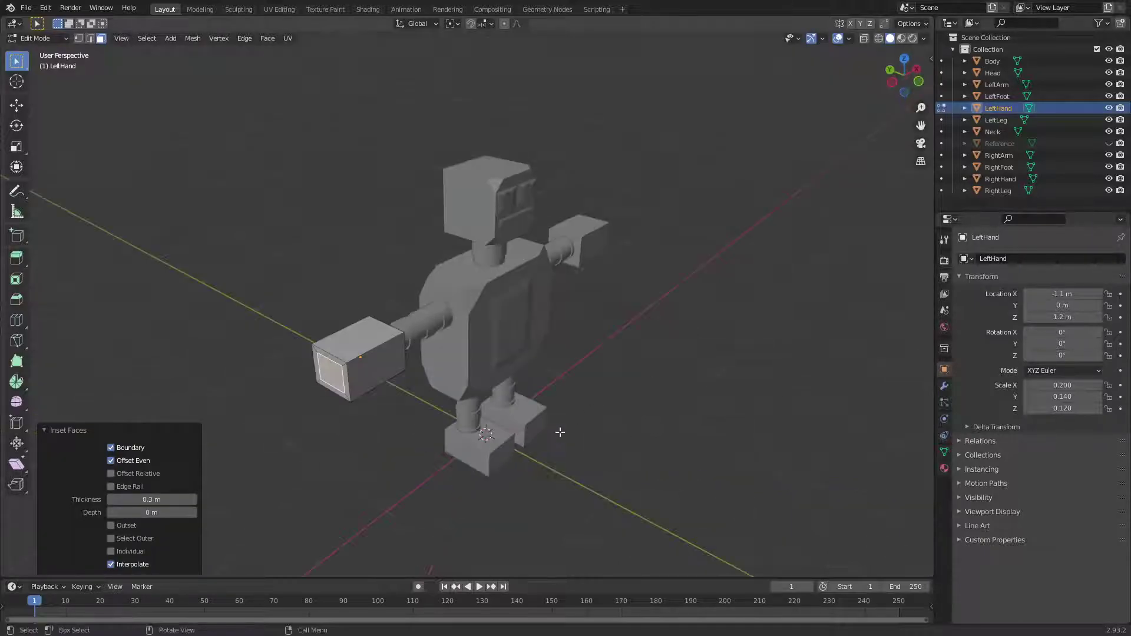
Push the face 0.1 m outward along X, then return to Object Mode in front view.
key(g)
key(x)
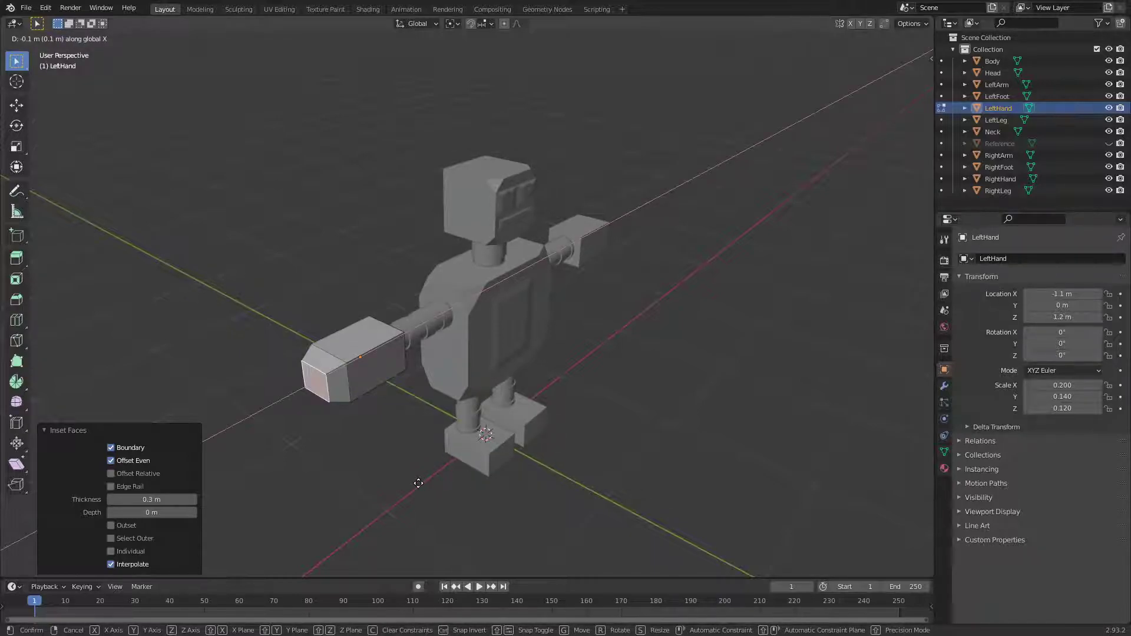
click(418, 483)
middle_drag(418, 483, 601, 416)
key(Tab)
click(667, 476)
key(KP_1)
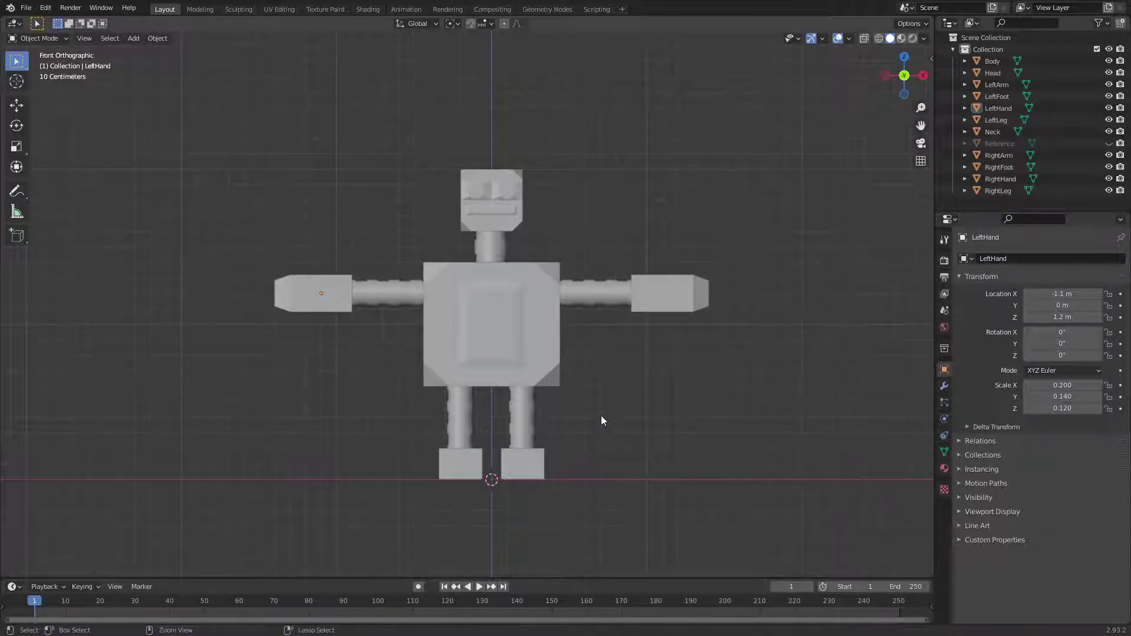
Edit the RightFoot and inset its front face by 0.2 m.
middle_drag(515, 470, 548, 462)
click(460, 461)
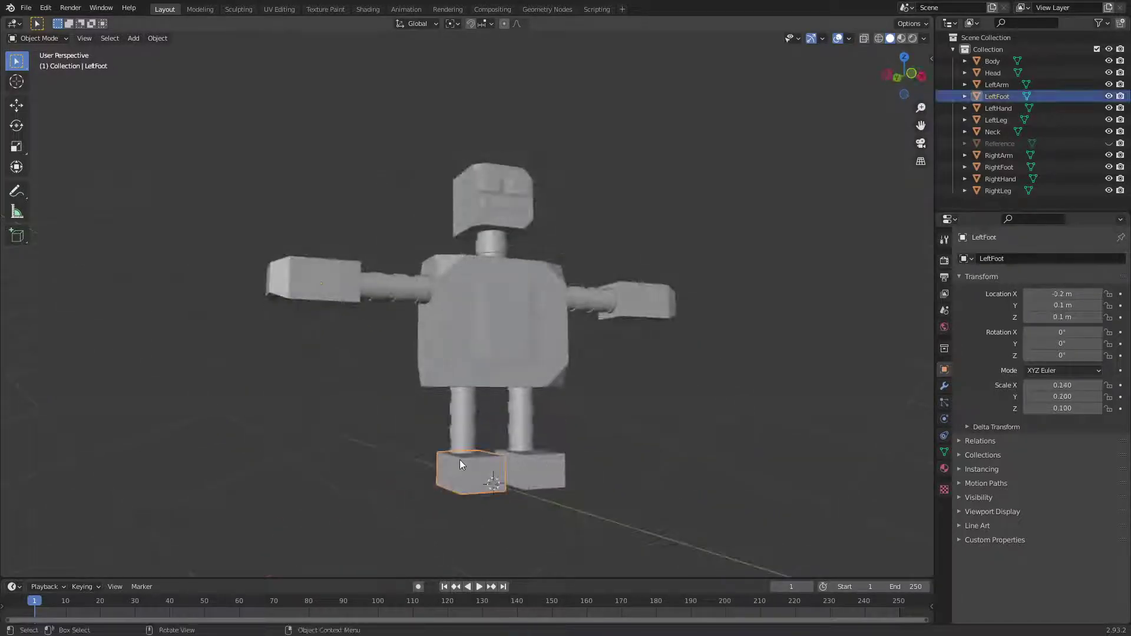
click(551, 484)
key(Tab)
middle_drag(649, 505, 531, 485)
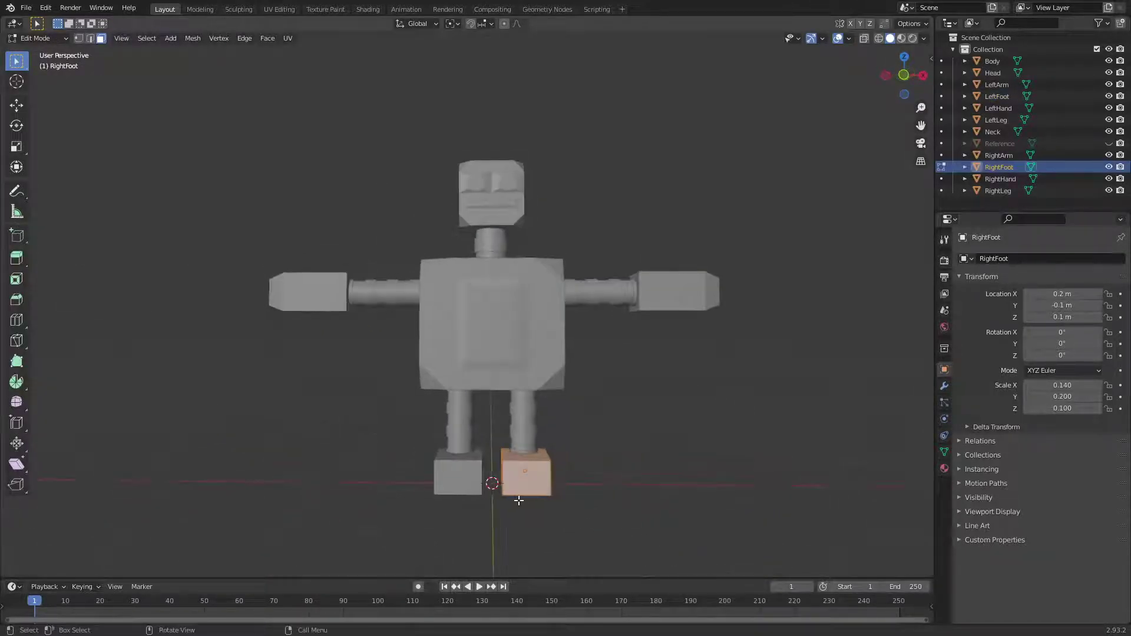
click(531, 485)
key(KP_1)
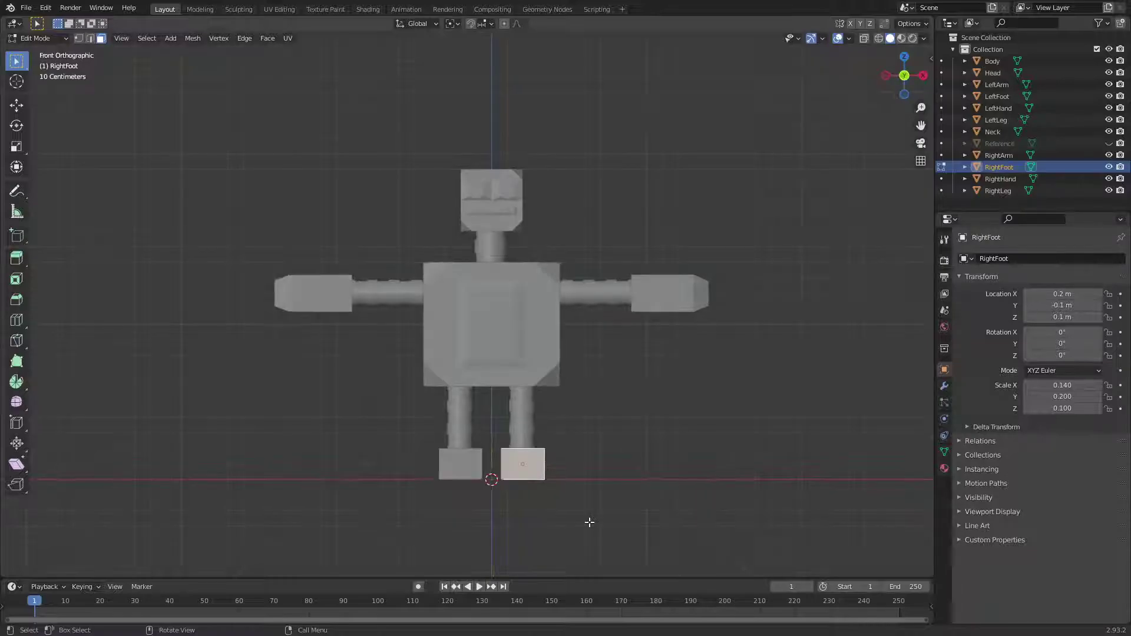
text(i)
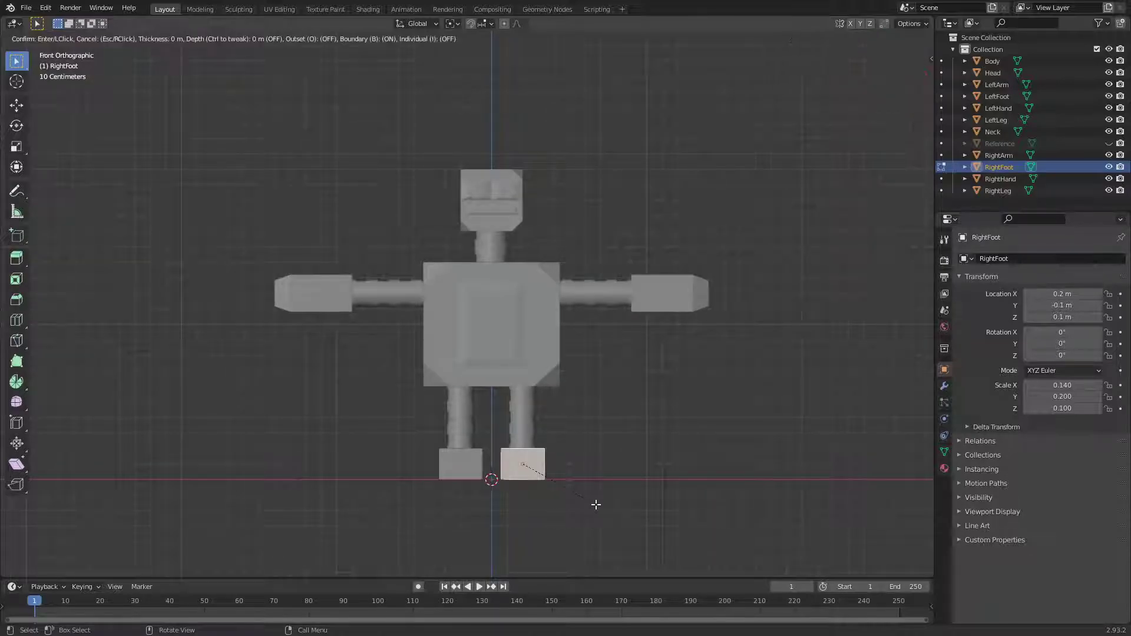
text(0.1)
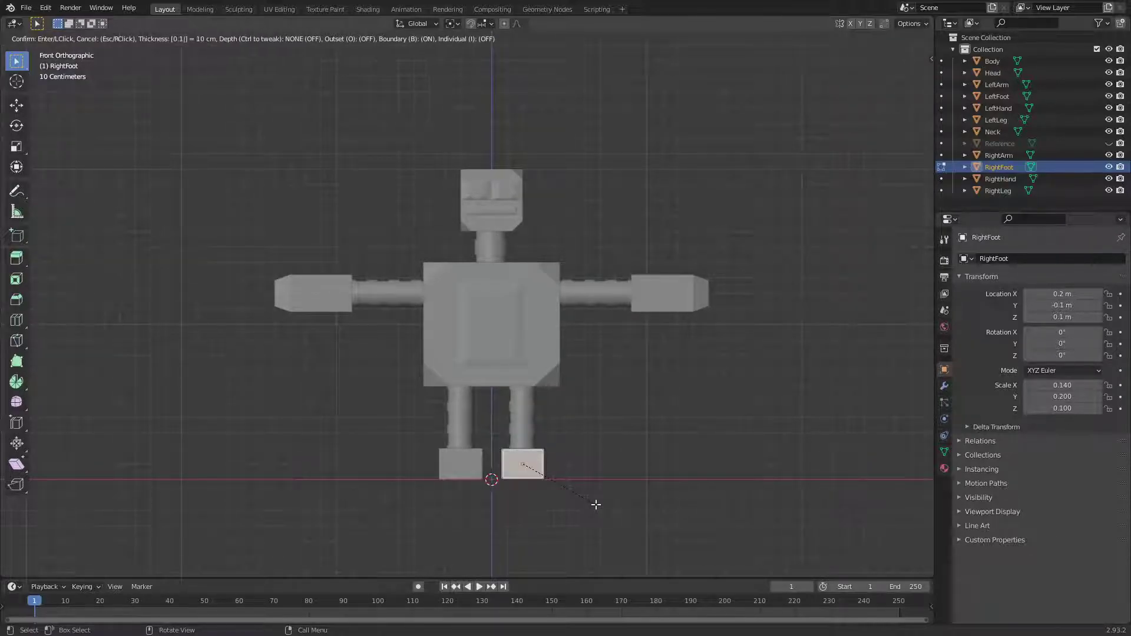
text(3)
key(Return)
Push the toe face 0.1 m forward along Y and deselect it.
middle_drag(596, 505, 508, 561)
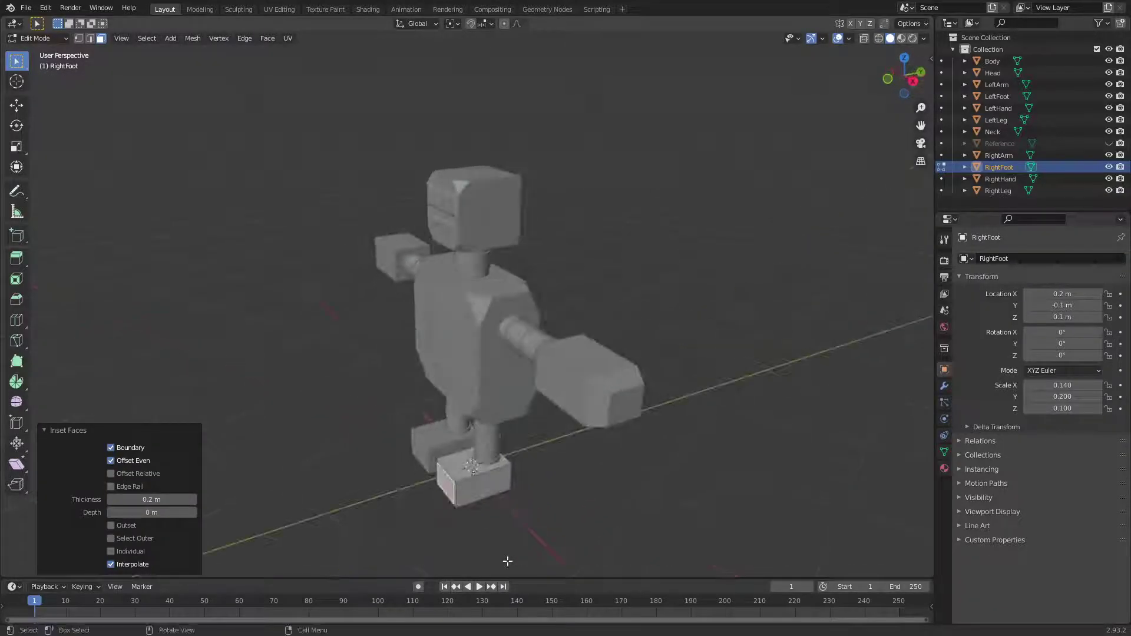
key(g)
key(y)
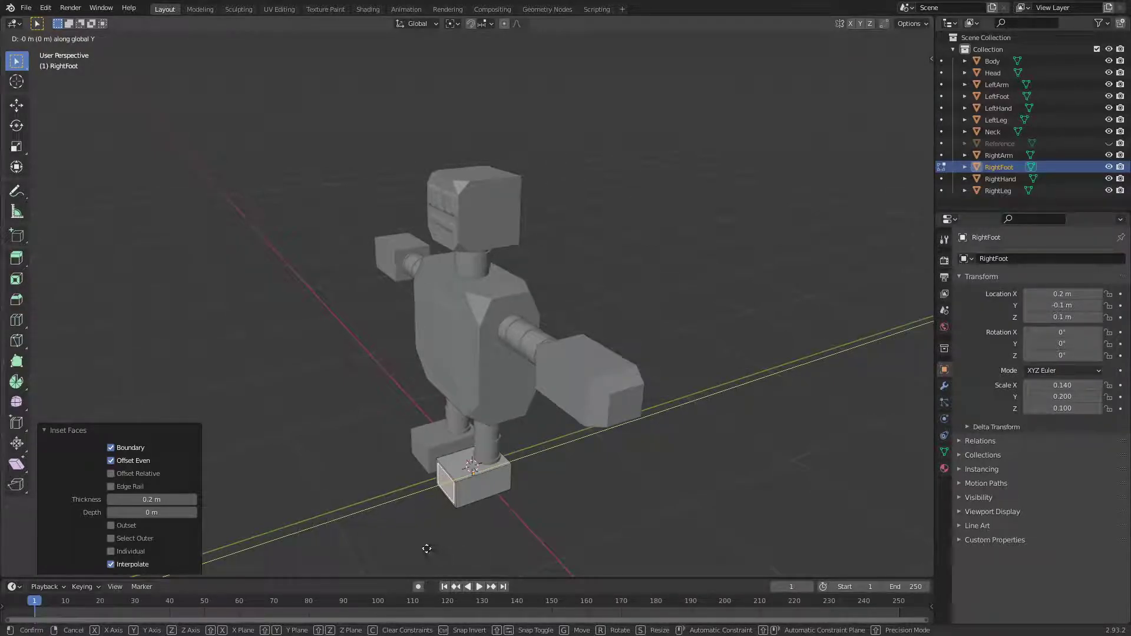
click(397, 543)
middle_drag(374, 523, 517, 491)
click(515, 488)
Select the LeftFoot and inset its front face by 0.2 m.
key(Tab)
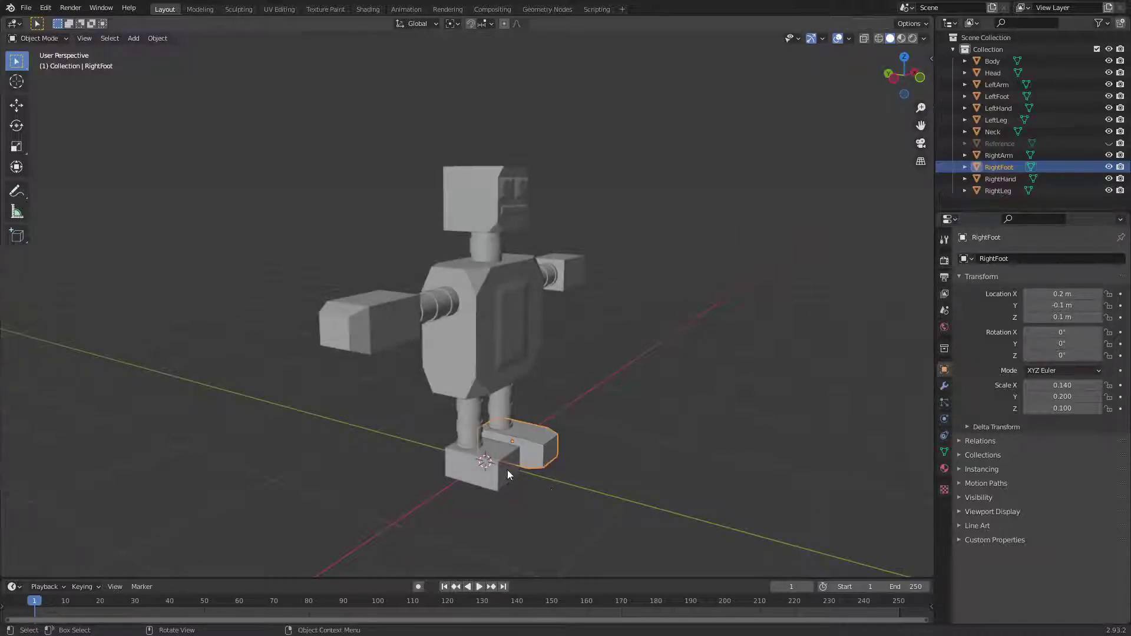
click(507, 469)
key(Tab)
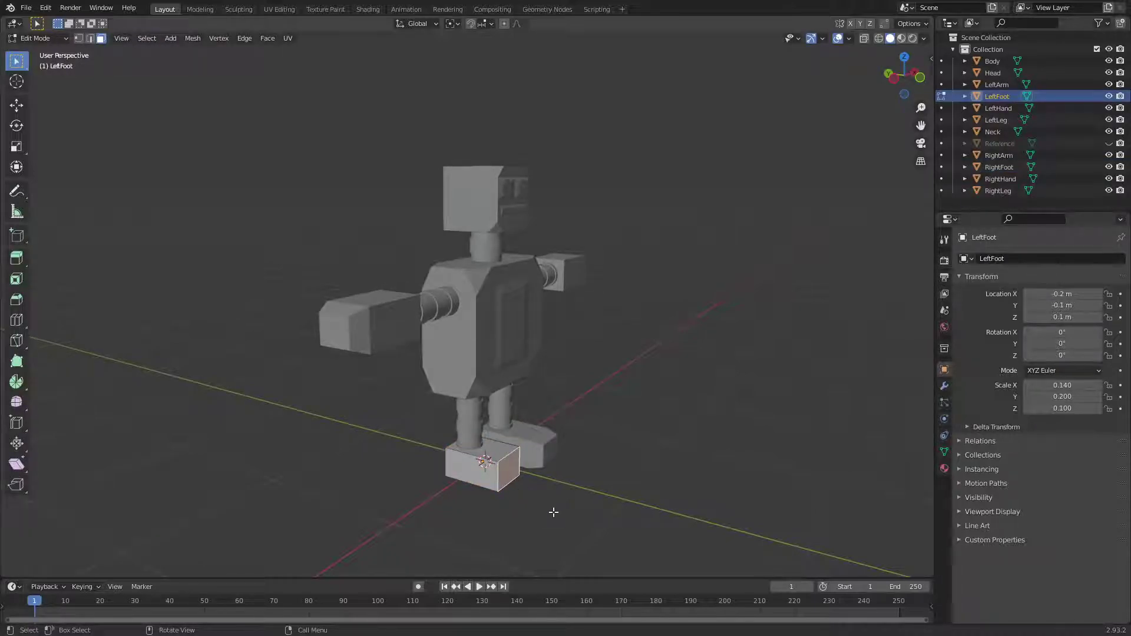
text(i)
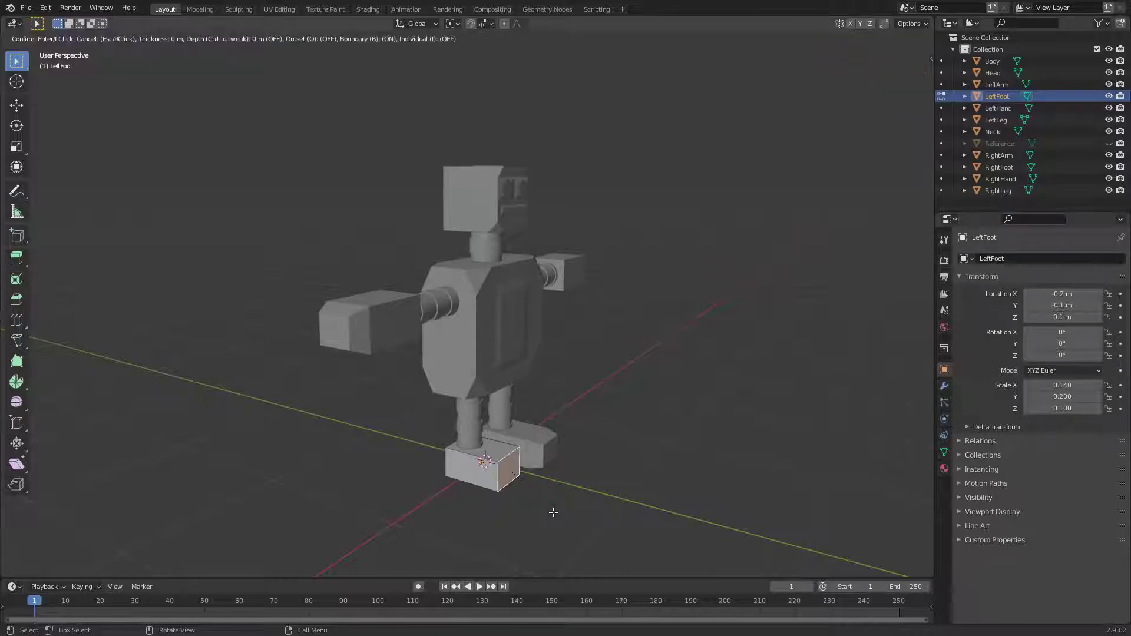
text(0.2)
key(Return)
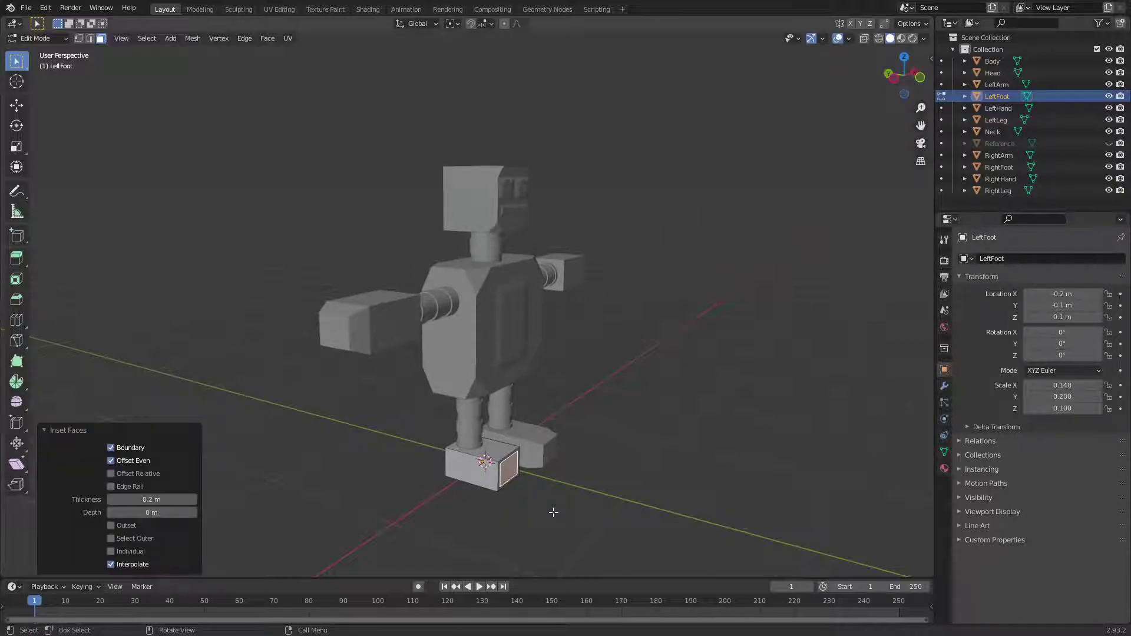
Push the inset LeftFoot face 0.1 m forward along the Y axis.
key(g)
key(y)
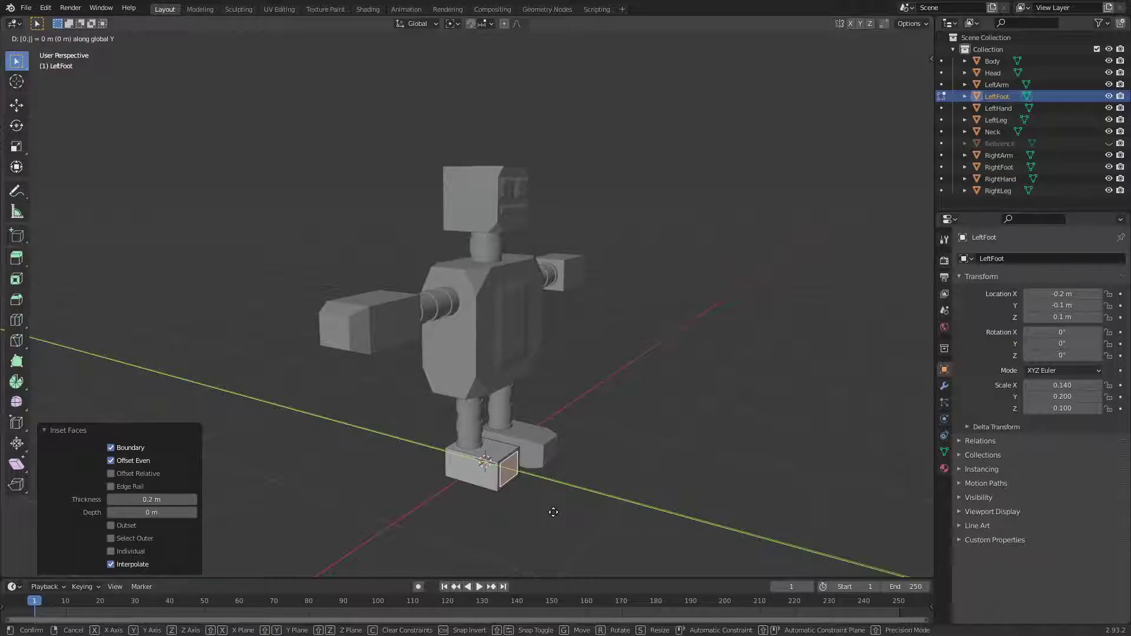
key(BackSpace)
text(2)
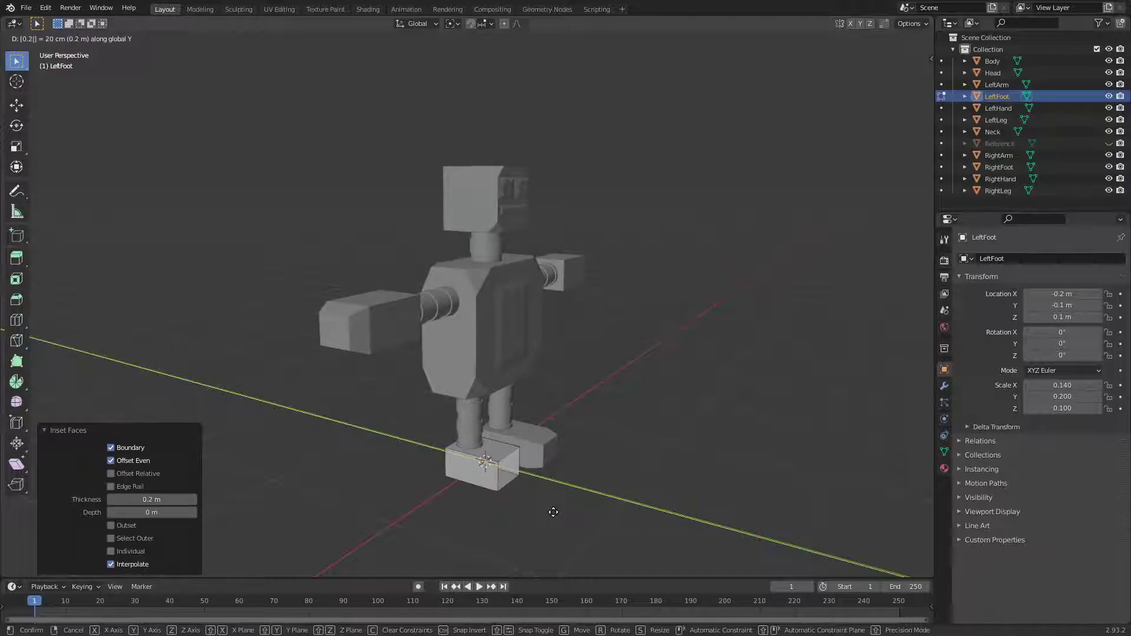
key(BackSpace)
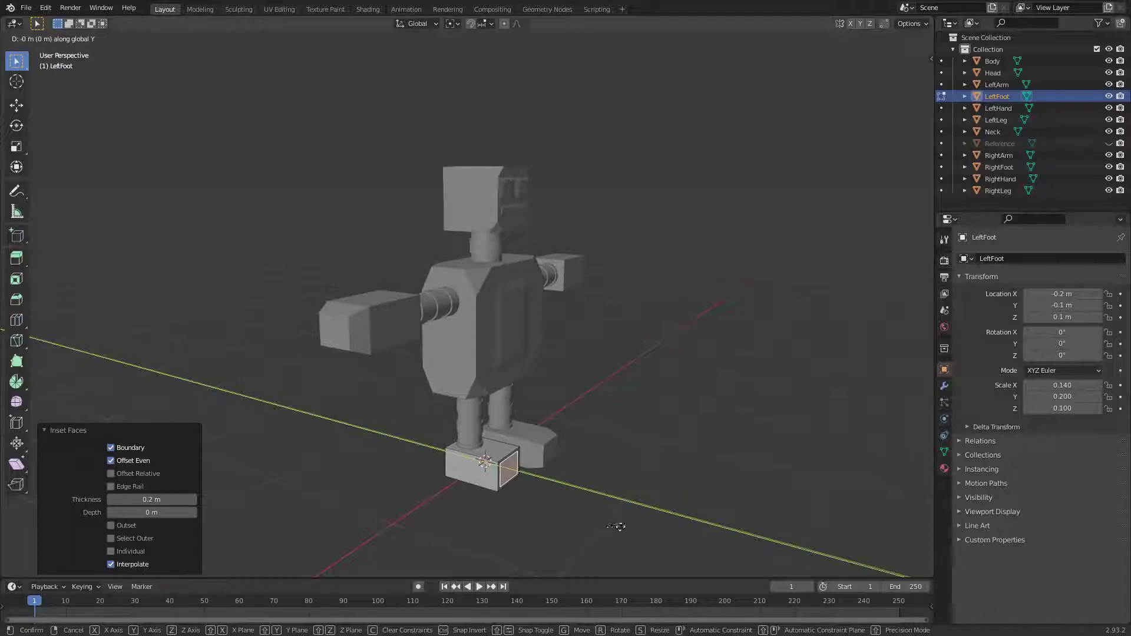
click(716, 513)
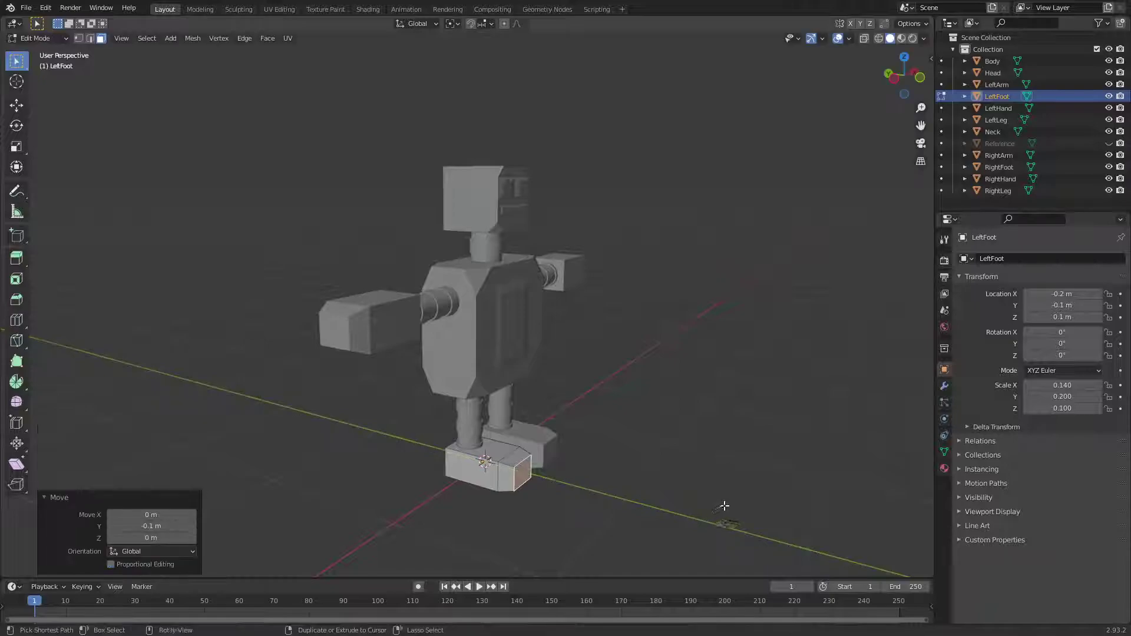
middle_drag(725, 505, 562, 487)
Save Character-Robot.blend and return to Object Mode with the LeftFoot deselected.
key(ctrl+s)
key(Tab)
click(593, 478)
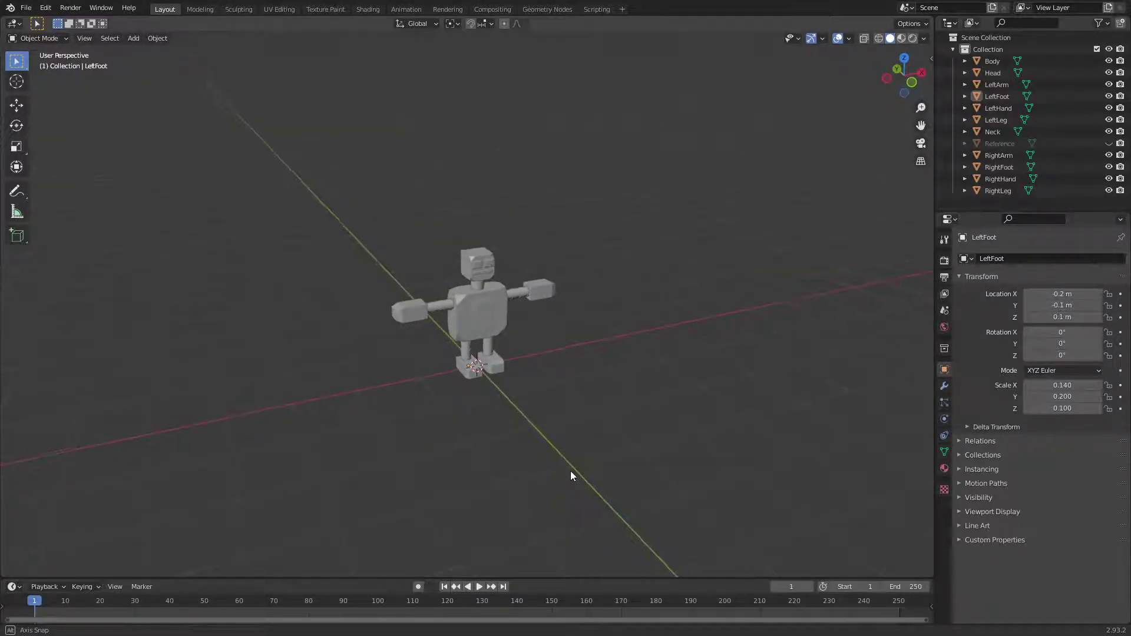
middle_drag(571, 471, 544, 468)
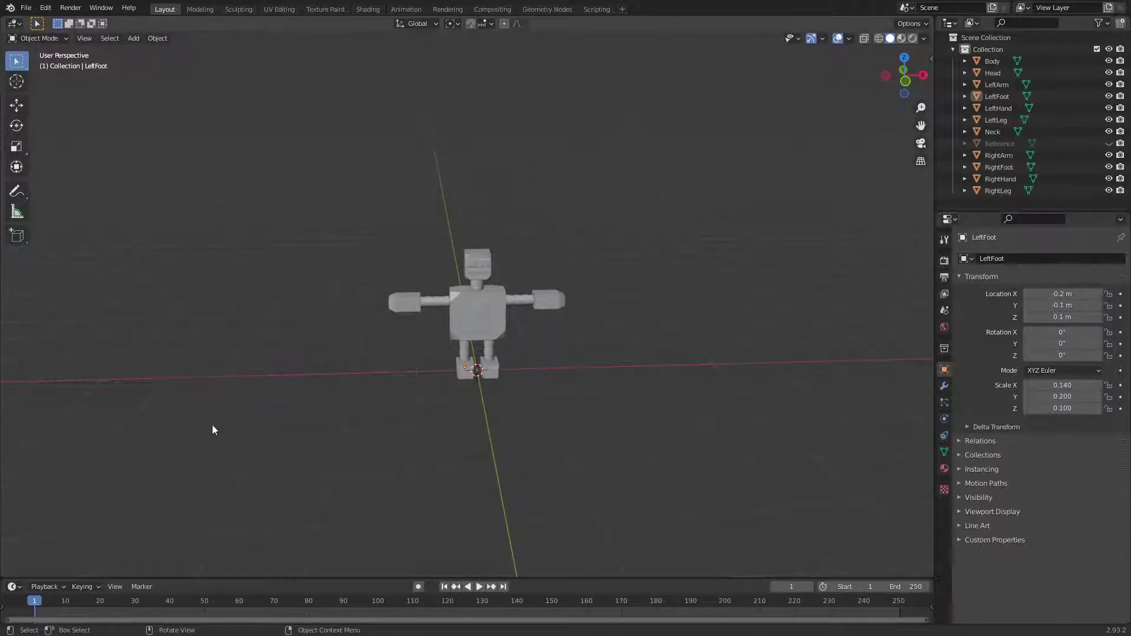